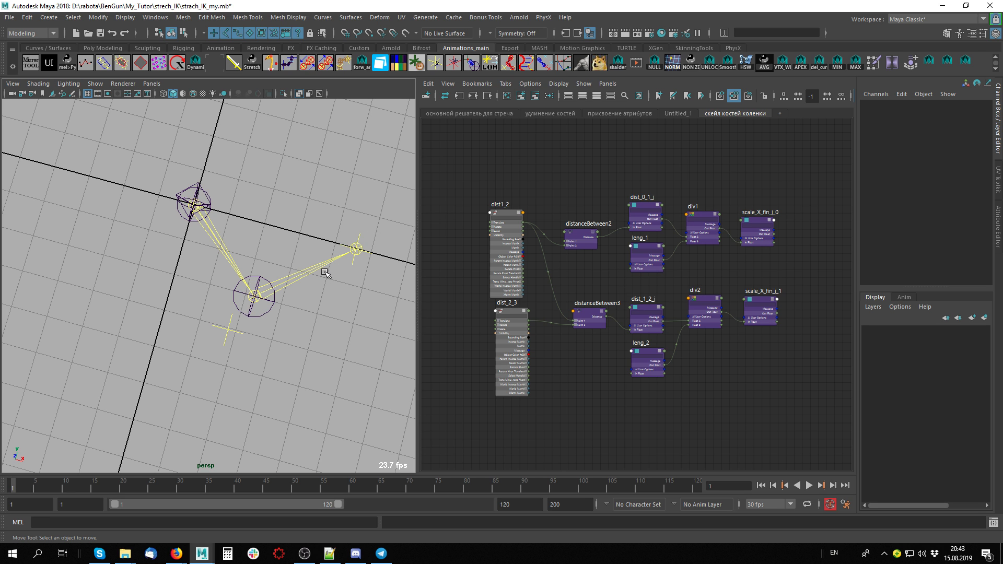
Test the stretch by moving locator1 along X to about 89.6, and undo the move.
left_click_drag(354, 327, 339, 268, "alt")
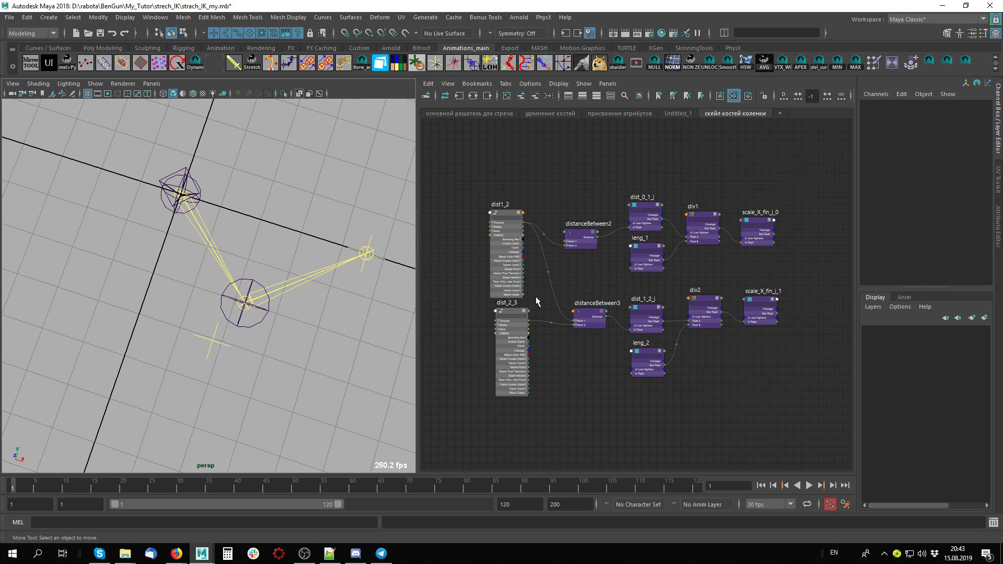
left_click(372, 246)
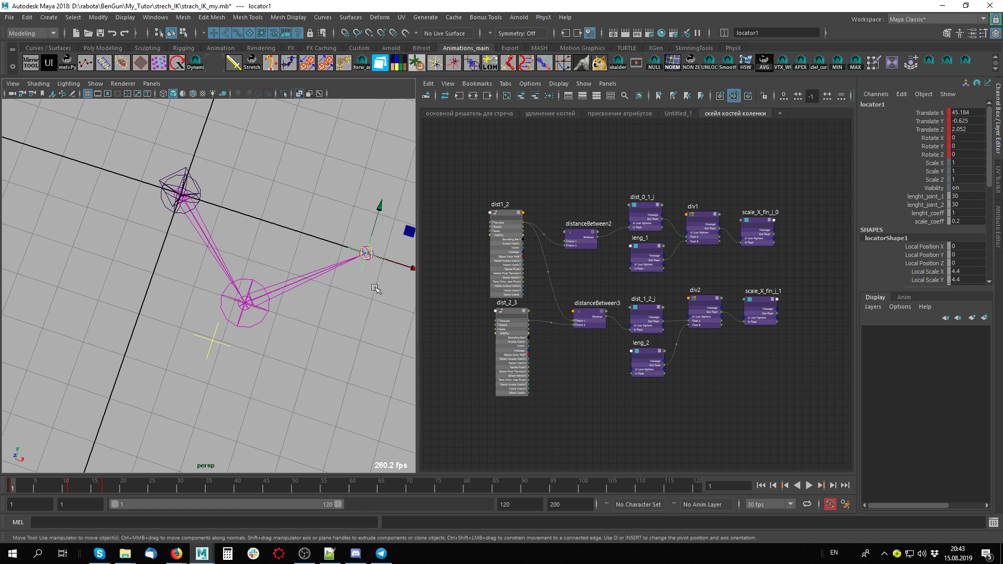
middle_click_drag(405, 300, 303, 282, "alt")
scroll(297, 270, "down", 5)
left_click_drag(279, 277, 373, 292)
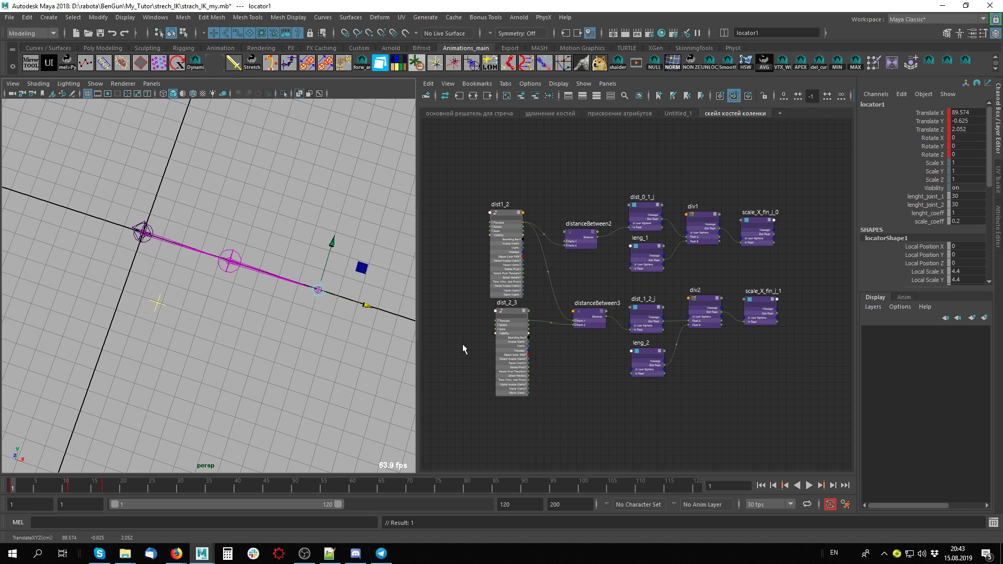
left_click(327, 358)
key("ctrl+z")
key("ctrl+z")
left_click(263, 323)
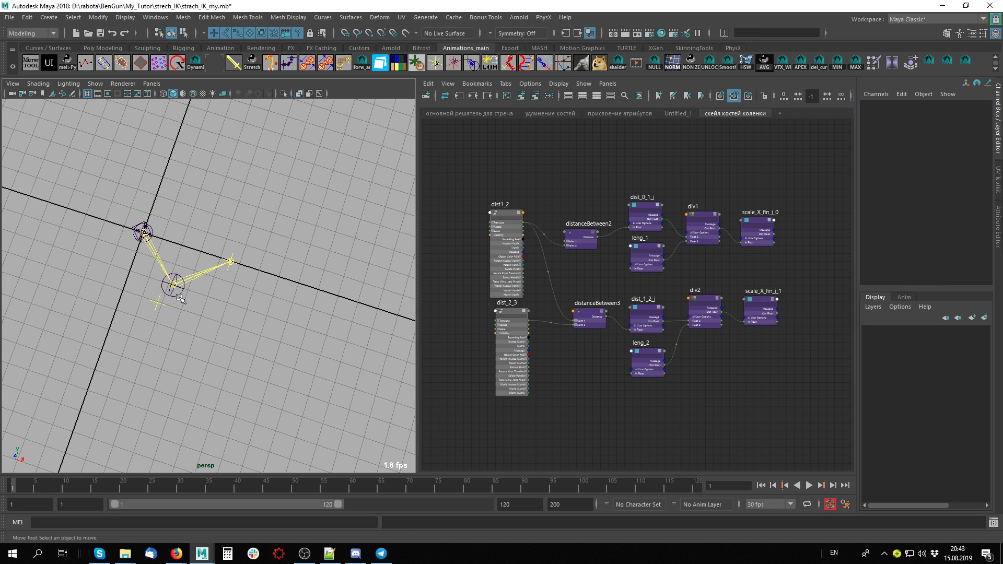
Try moving the kolenka knee joint and locator1 to test the bend, and undo these moves.
left_click(179, 297)
left_click_drag(190, 234, 246, 251)
left_click(236, 260)
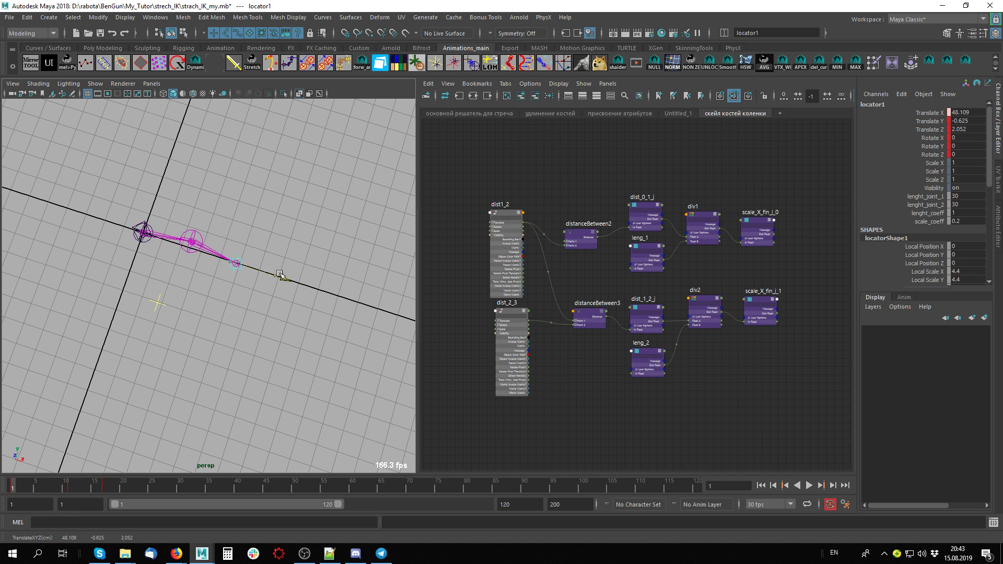
key("ctrl+z")
key("ctrl+z")
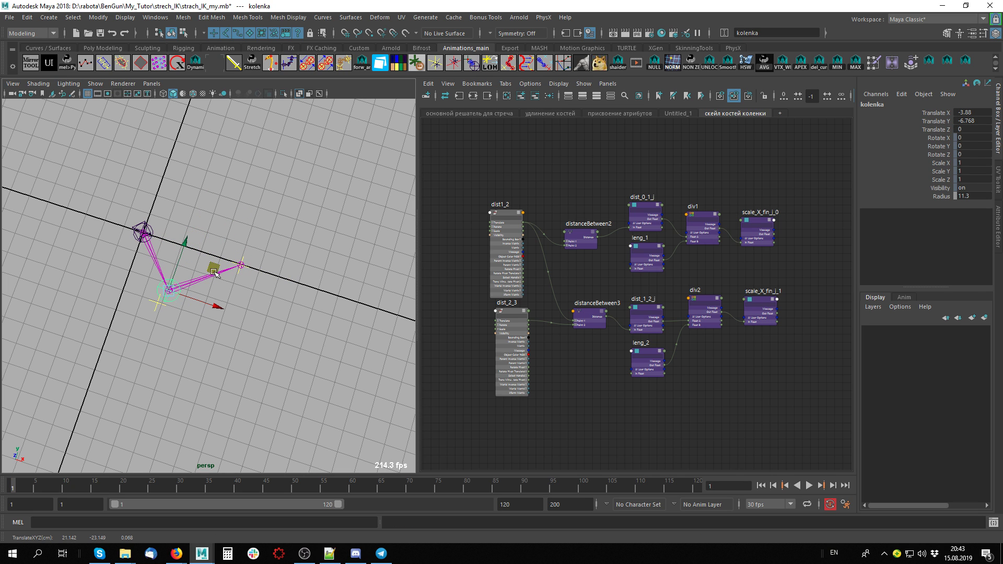
key("ctrl+z")
Try repositioning the kolenka knee joint in the viewport, and undo the last move.
mouse_move(269, 274)
left_mouse_down()
mouse_move(245, 261)
mouse_move(290, 272)
mouse_move(260, 261)
left_mouse_up()
left_click(171, 297)
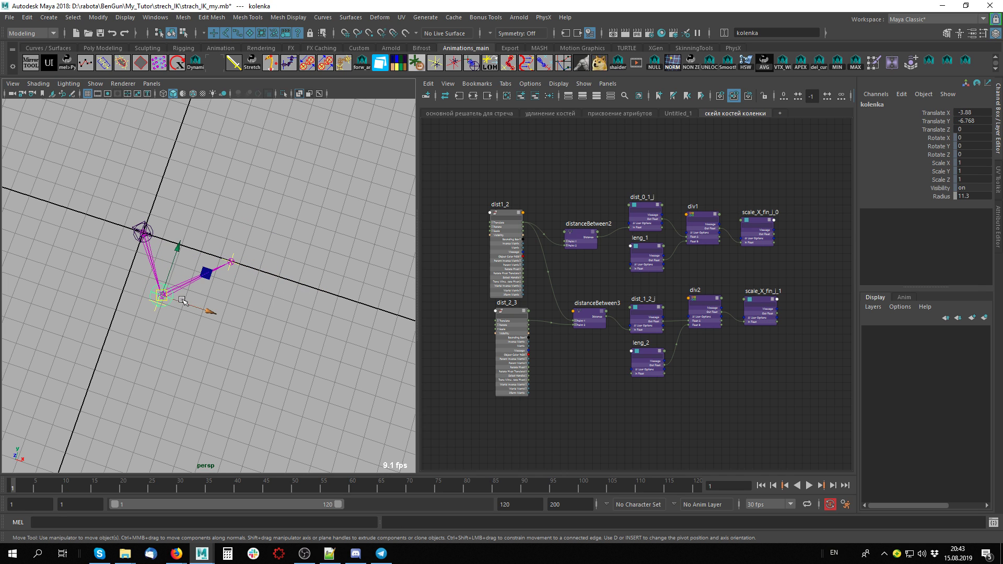
left_click_drag(203, 280, 212, 262)
key("ctrl+z")
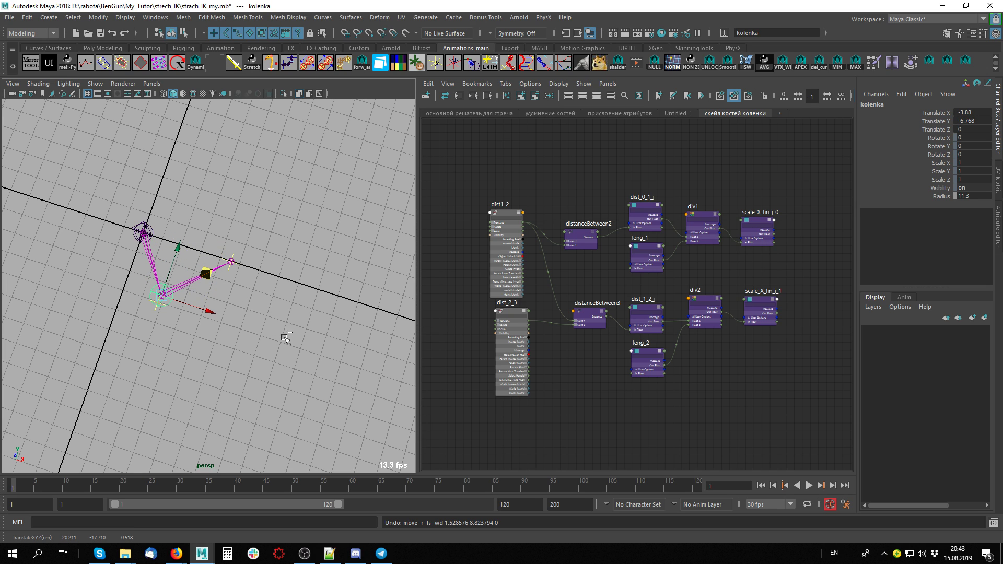
Reset the kolenka joint's Translate X, Y and Z to 0.
left_click_drag(969, 129, 972, 112)
type("0")
key("Return")
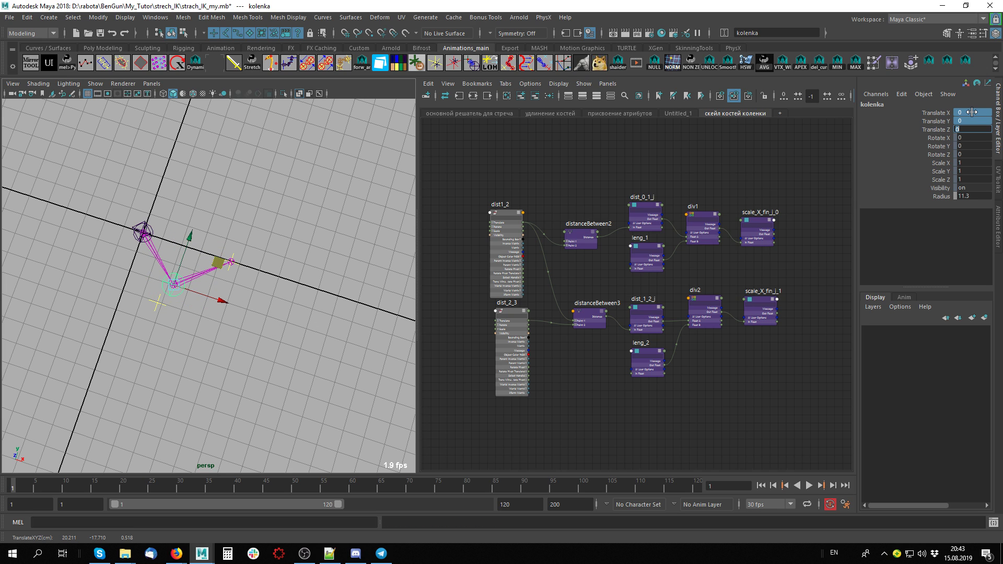
Try moving locator1 along X to about 56.6, and undo the move.
left_click(255, 320)
middle_click_drag(255, 320, 319, 306, "alt")
right_click_drag(293, 297, 313, 282, "alt")
left_click_drag(277, 280, 264, 295, "alt")
left_click(316, 260)
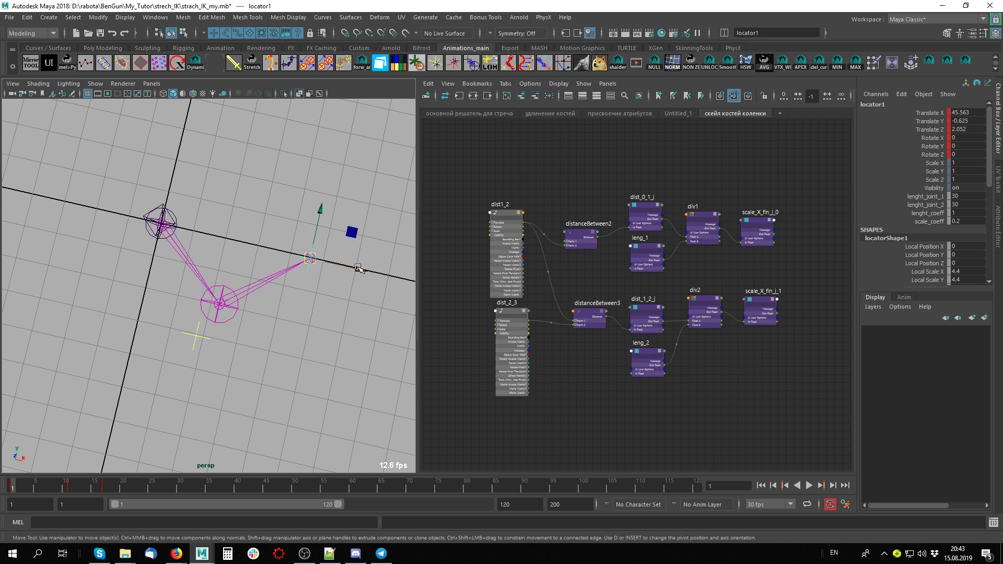
mouse_move(360, 269)
left_mouse_down()
mouse_move(333, 259)
mouse_move(366, 264)
mouse_move(355, 263)
left_mouse_up()
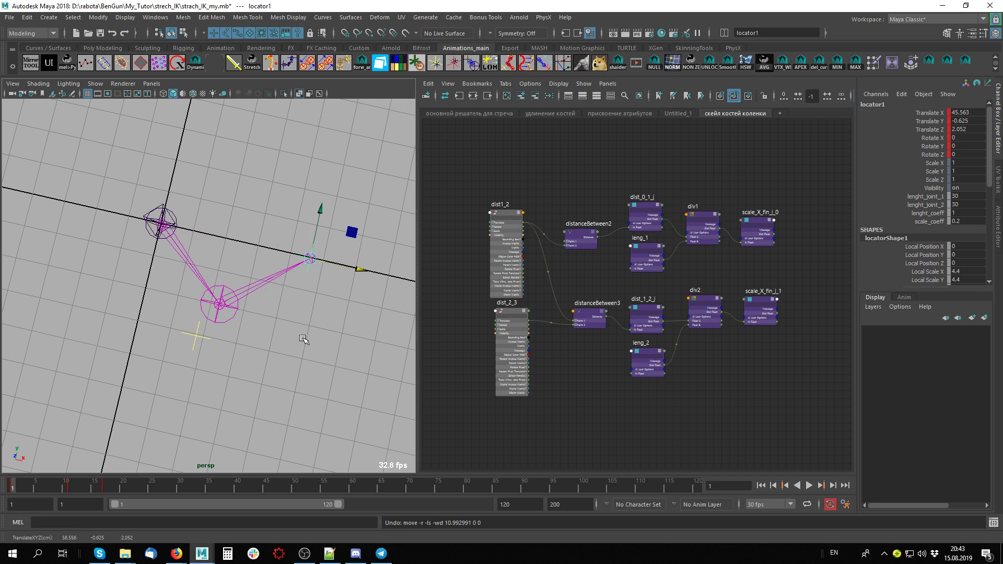
left_click_drag(251, 251, 391, 296, "alt")
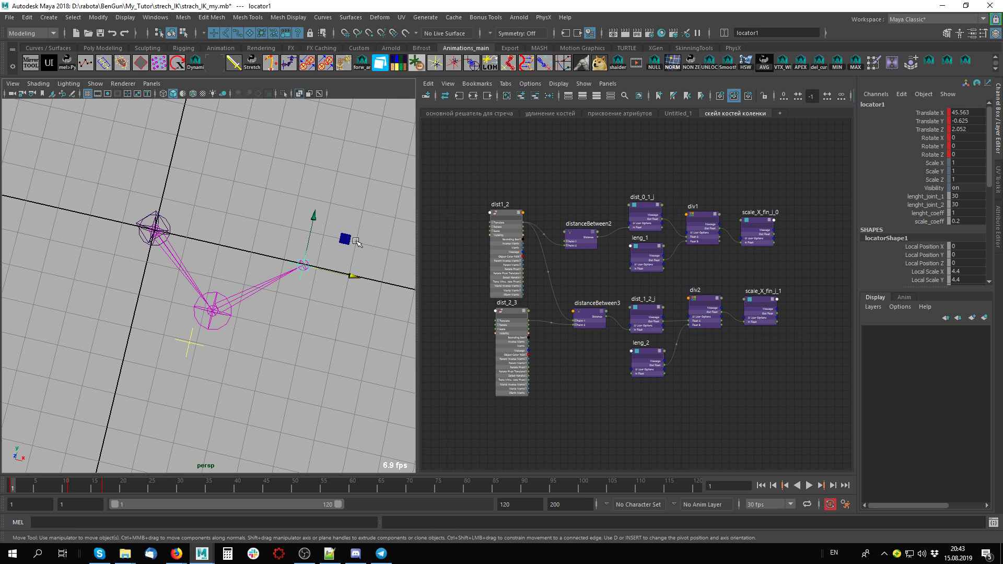
Expand the base_IK_strech hierarchy in the Outliner and turn Visibility on for joint1 and joint2.
key("shift+o")
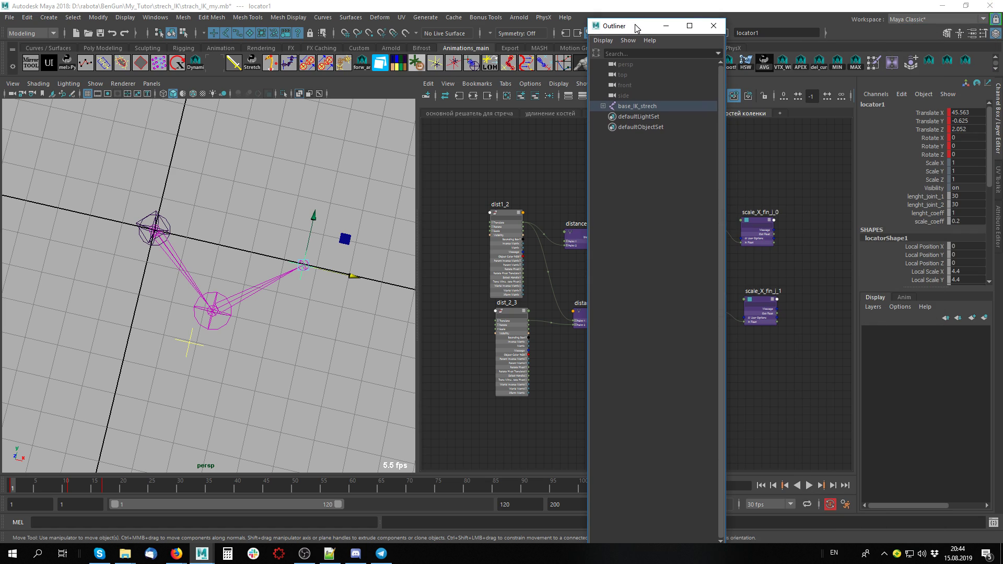
left_click(603, 106, "shift")
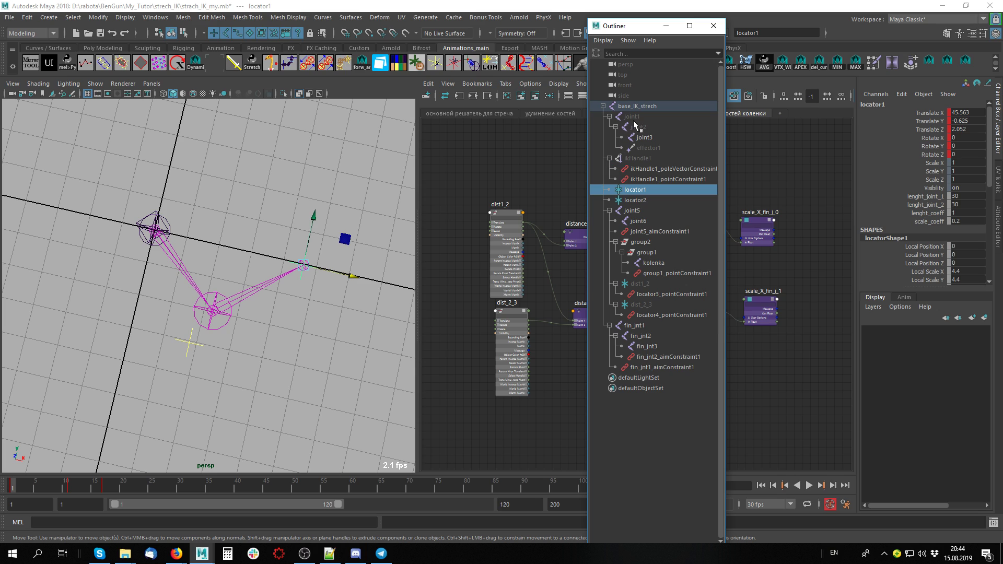
left_click_drag(634, 119, 646, 126)
left_click(956, 188)
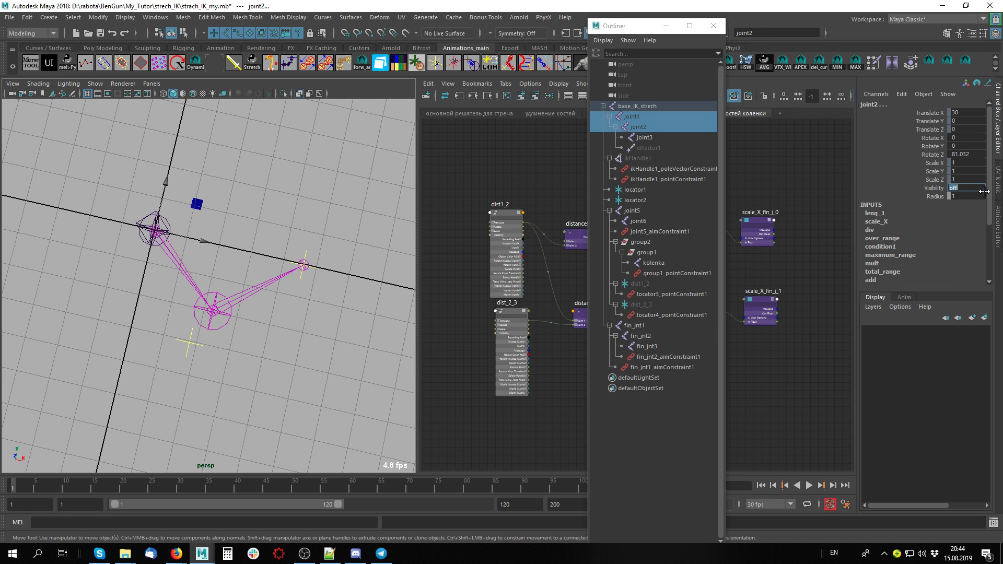
type("1")
key("Return")
Set the Draw Style of joint5 and joint6 to Bone, and close the Outliner.
left_click(633, 211)
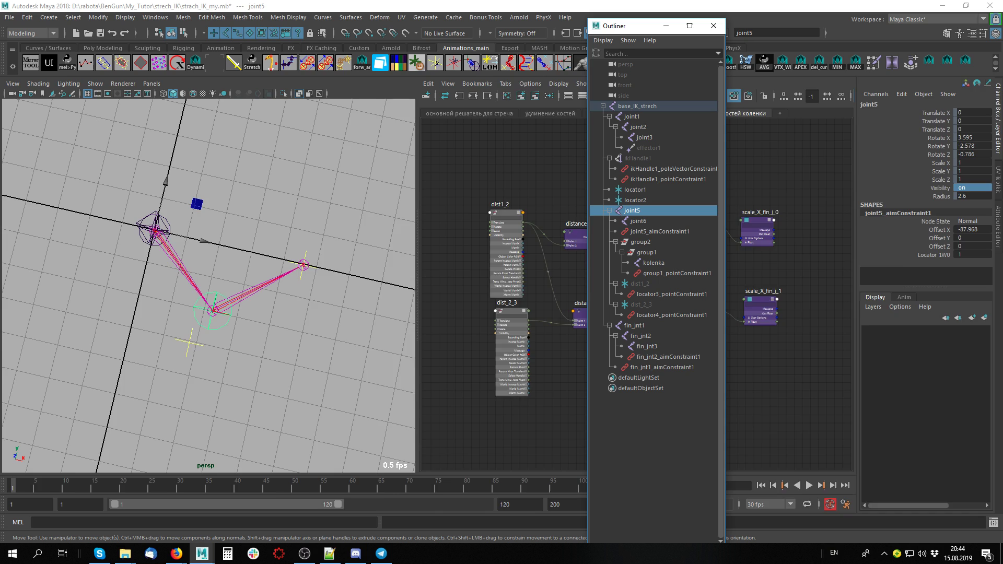
key("ctrl+a")
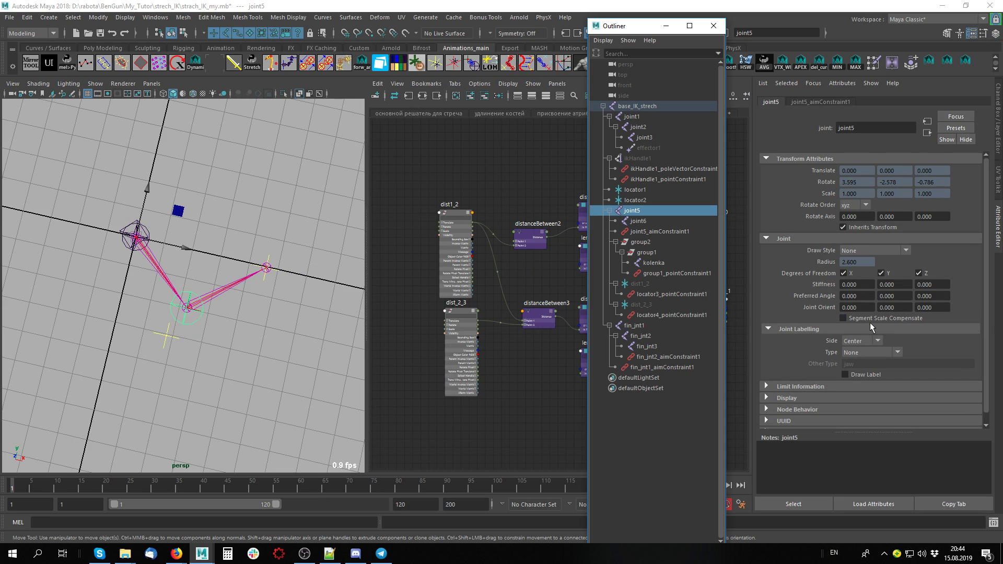
left_click(857, 250)
left_click(860, 262)
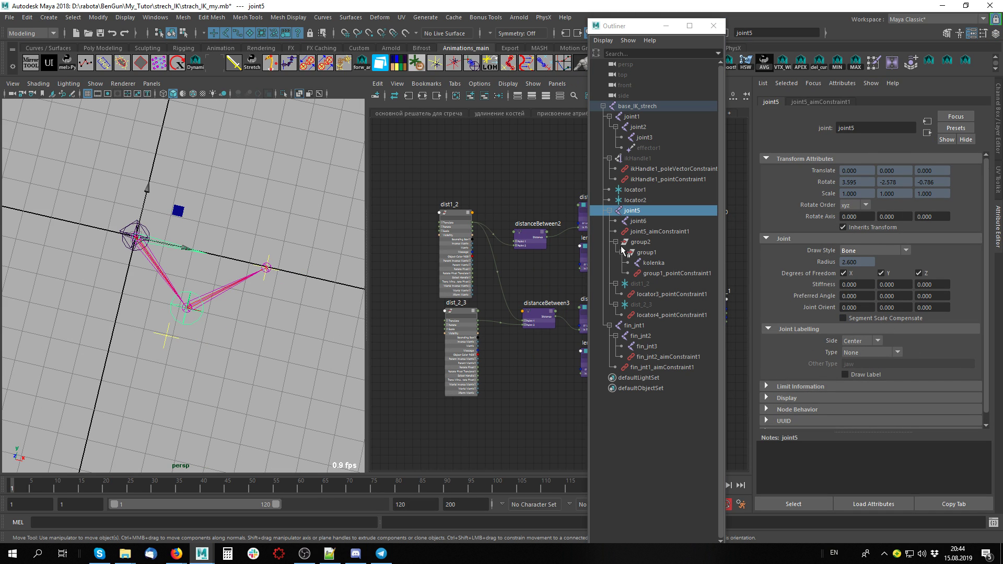
left_click(639, 222)
left_click(861, 252)
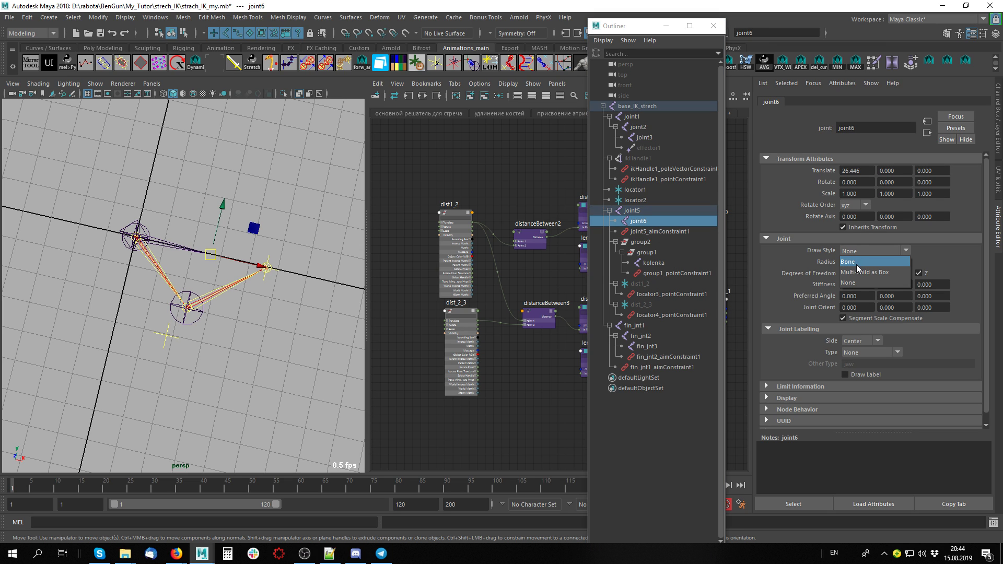
left_click(857, 264)
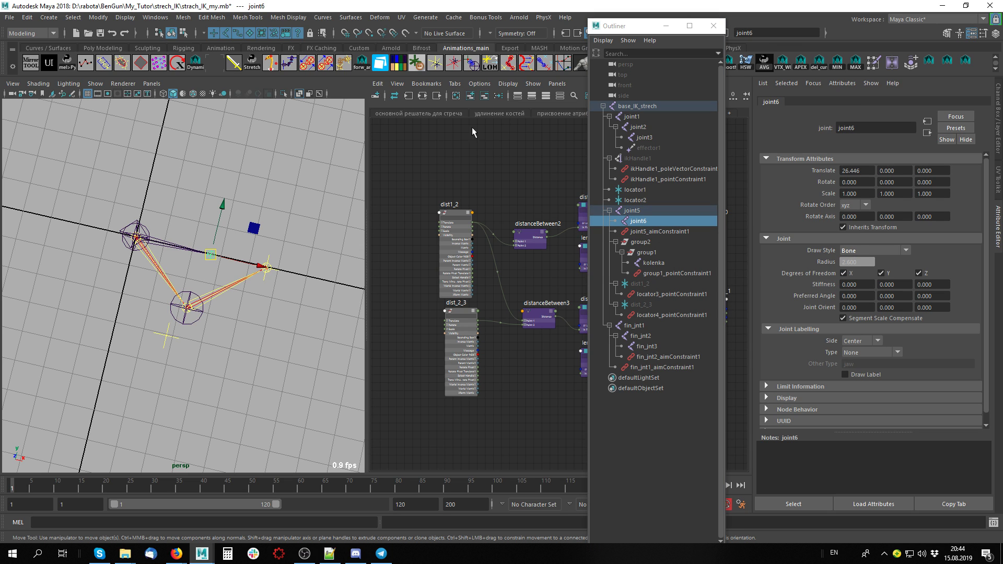
left_click(713, 25)
key("ctrl+a")
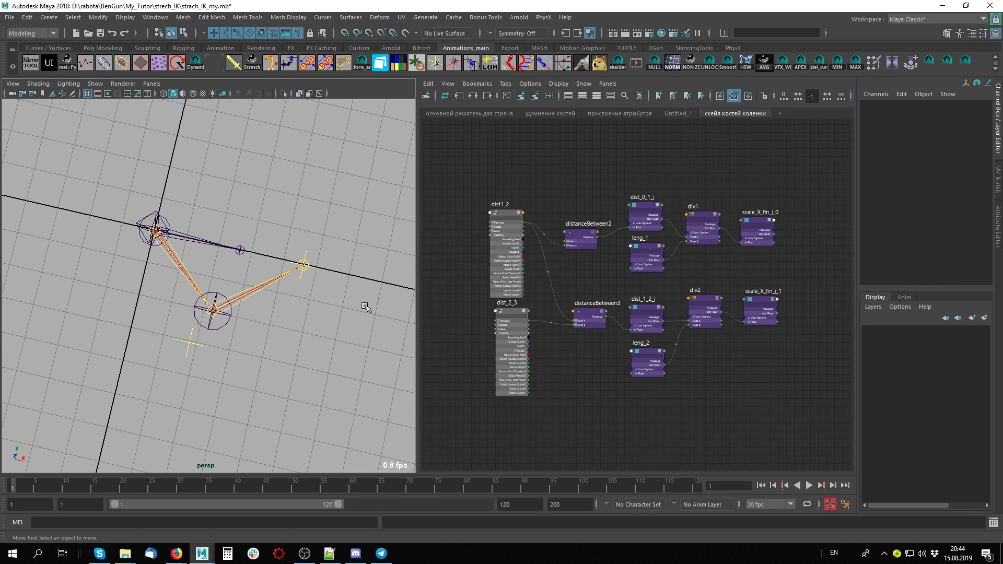
Select locator1, play its animation and go to frame 11.
left_click(311, 265)
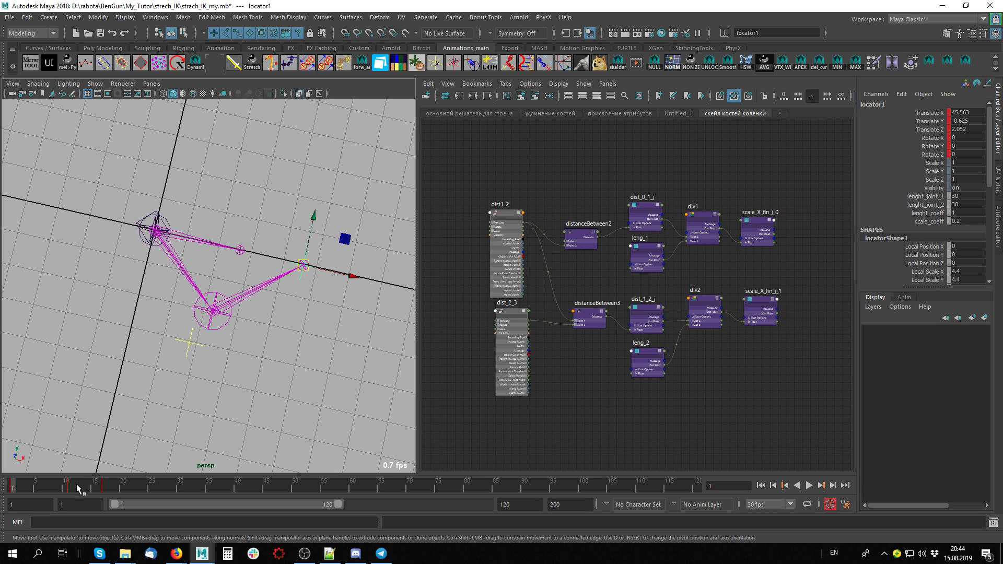
key("alt+v")
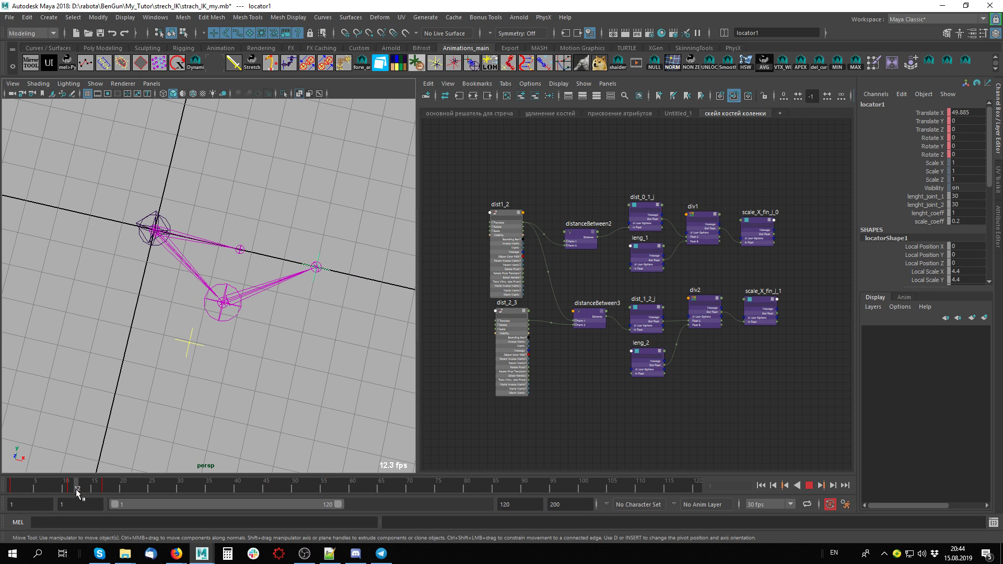
left_click(72, 489)
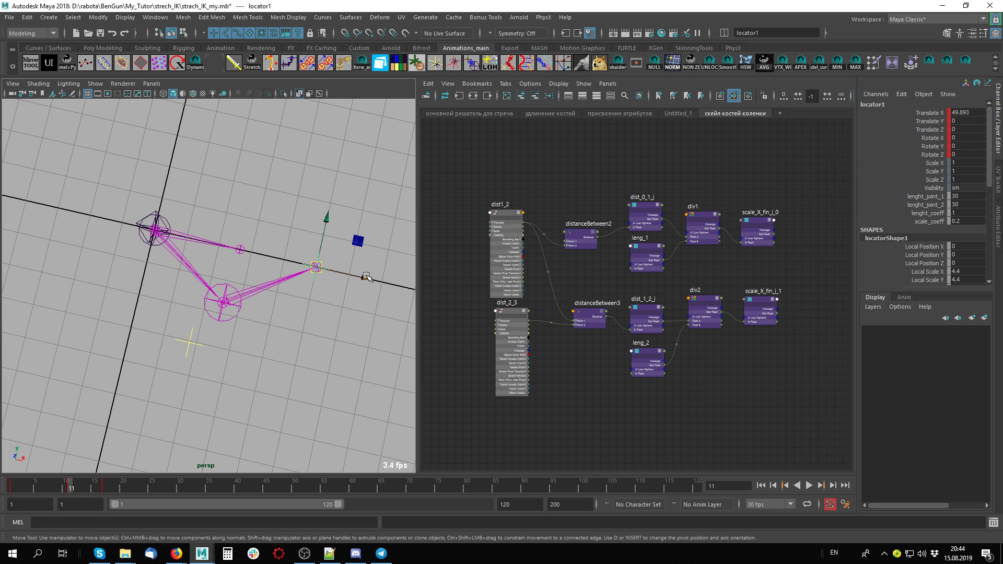
Test the knee near full extension by moving locator1 back and forth along X around 60.
left_click_drag(367, 276, 397, 286)
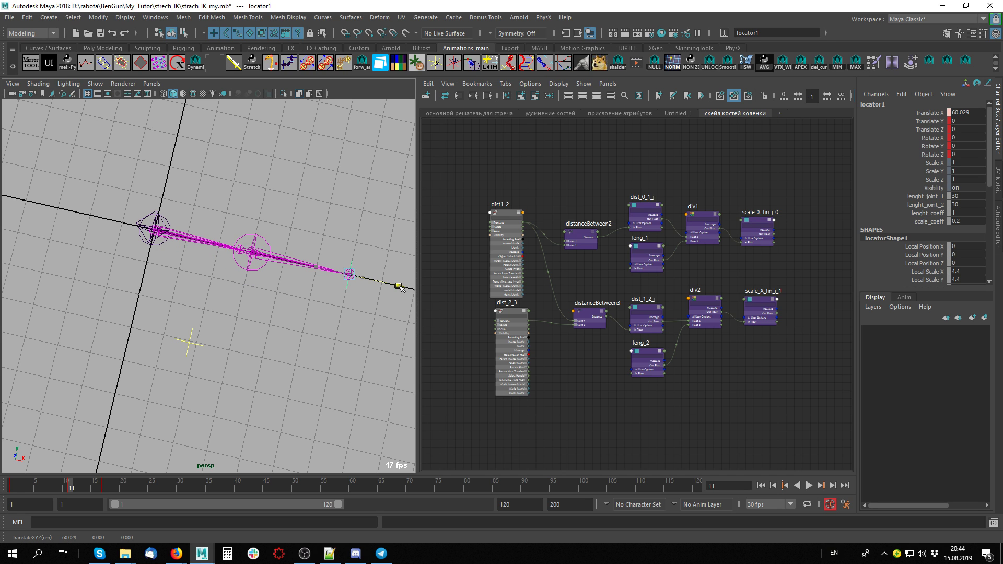
mouse_move(400, 288)
left_mouse_down()
mouse_move(307, 267)
mouse_move(388, 294)
mouse_move(369, 281)
mouse_move(391, 285)
left_mouse_up()
left_click(245, 295)
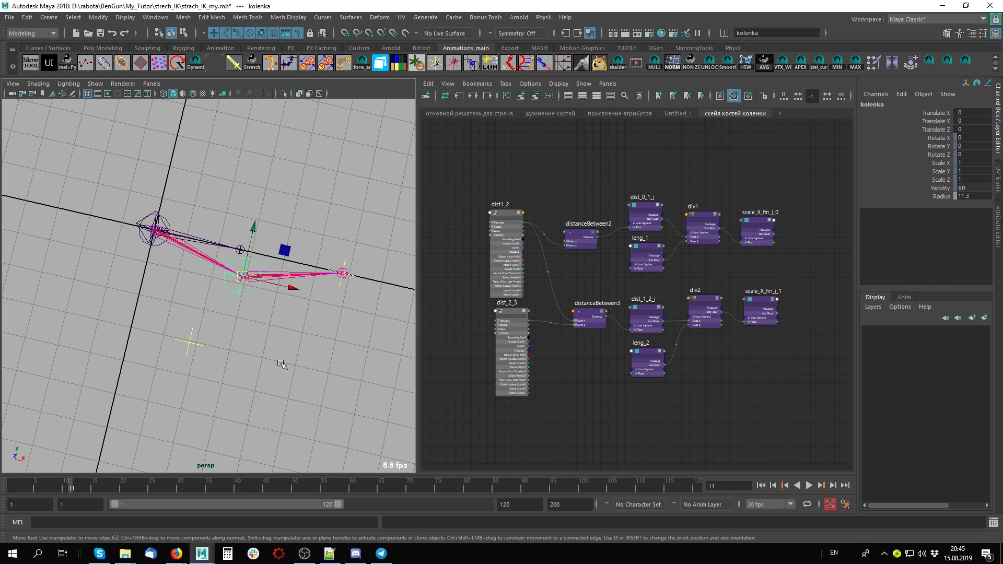
left_click(357, 283)
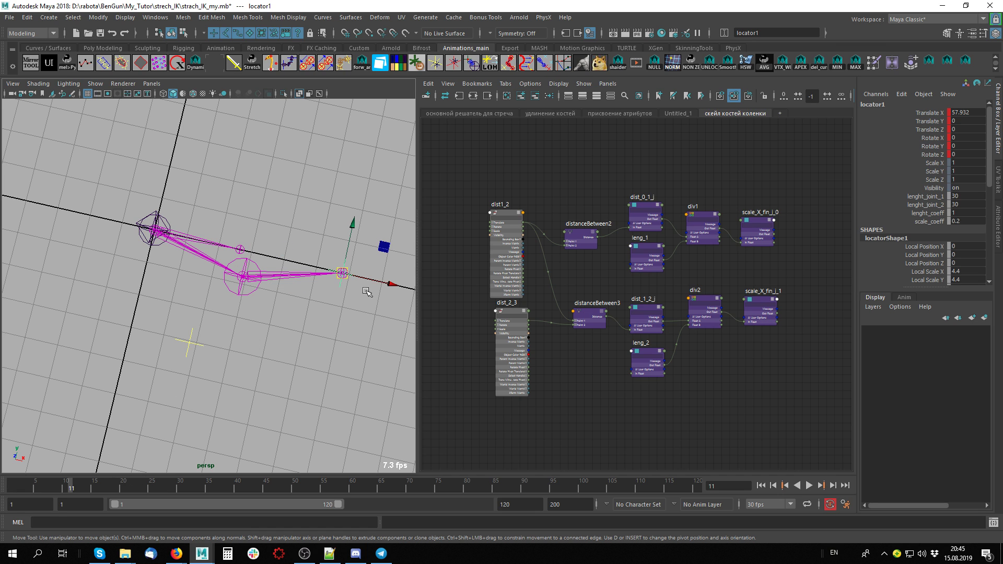
mouse_move(396, 284)
left_mouse_down()
mouse_move(409, 284)
mouse_move(391, 282)
mouse_move(400, 284)
left_mouse_up()
Move the kolenka joint along Y to about 0.44, and reset its Translate X, Y and Z to 0.
left_click(243, 274)
mouse_move(265, 201)
left_mouse_down()
mouse_move(254, 220)
mouse_move(265, 200)
left_mouse_up()
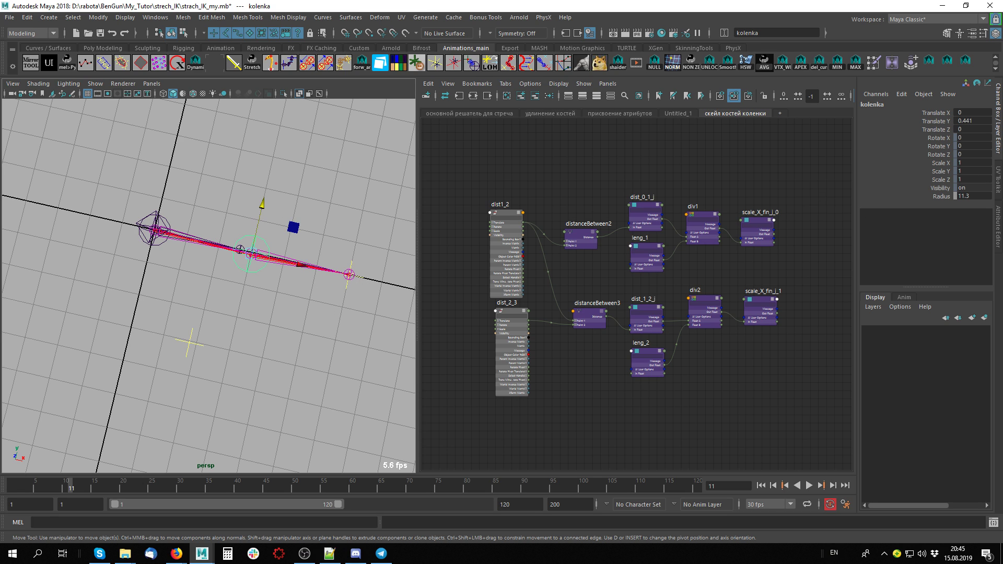
left_click_drag(967, 127, 969, 114)
type("0")
key("Return")
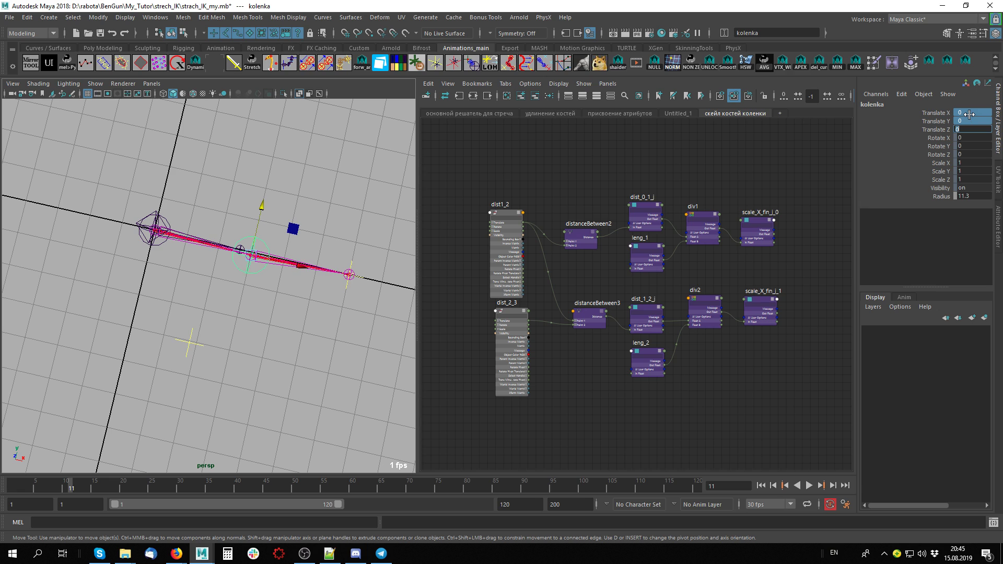
Bend the knee again by moving locator1 back along X to about 50.1.
left_click(362, 277)
left_click_drag(382, 282, 308, 269)
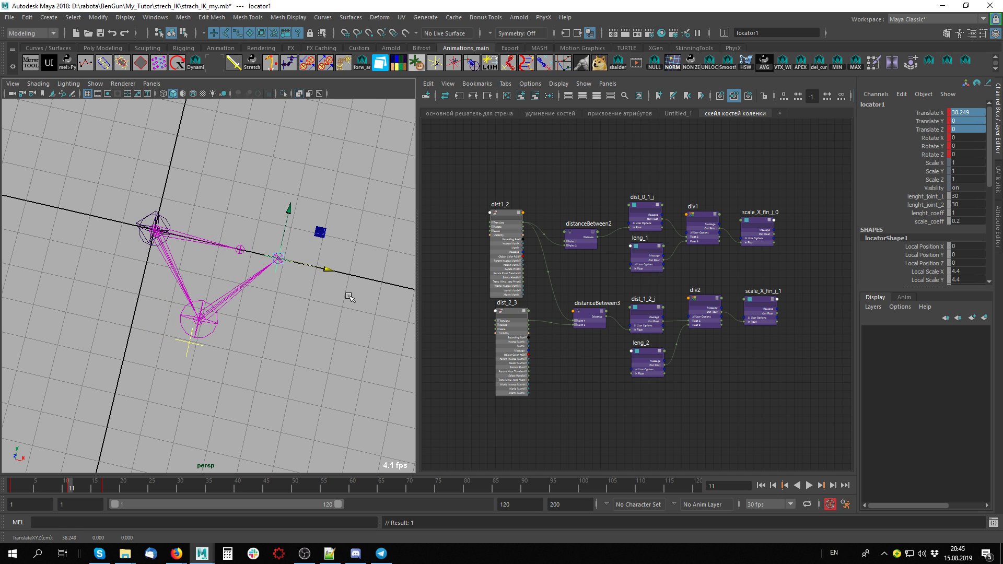
left_click_drag(328, 270, 361, 305)
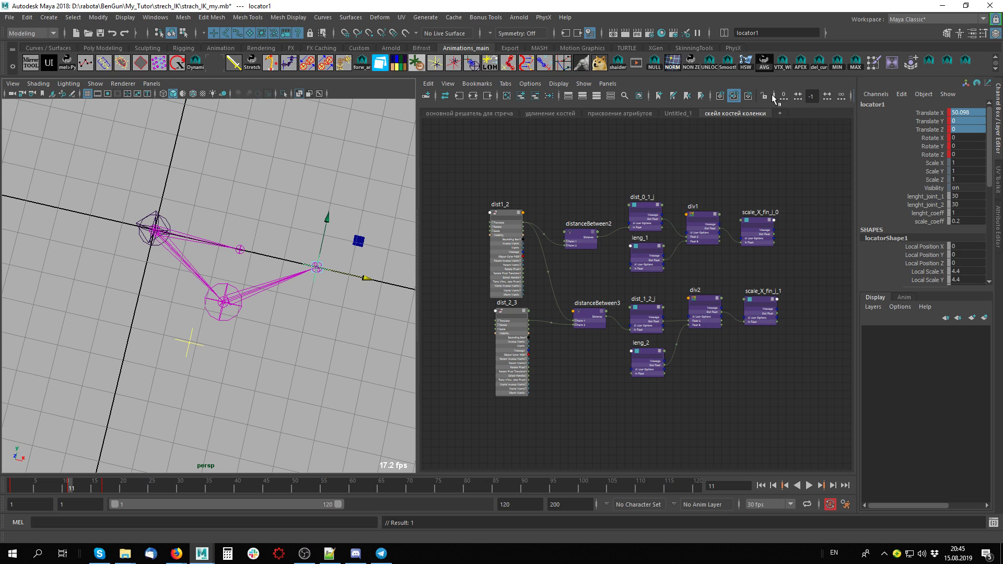
Add a new Node Editor tab and name it "вычислитель для дампинга".
left_click(778, 113)
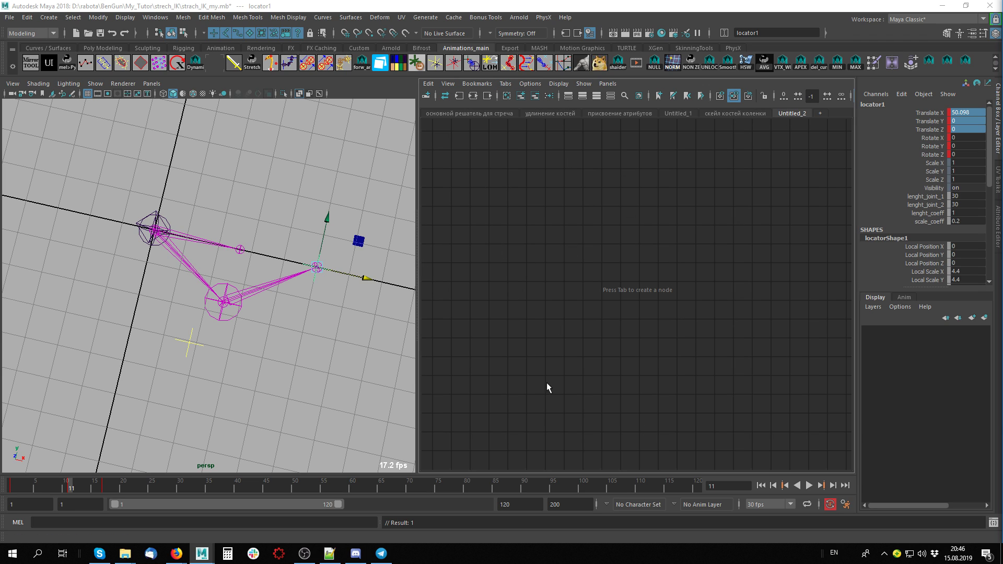
double_click(801, 113)
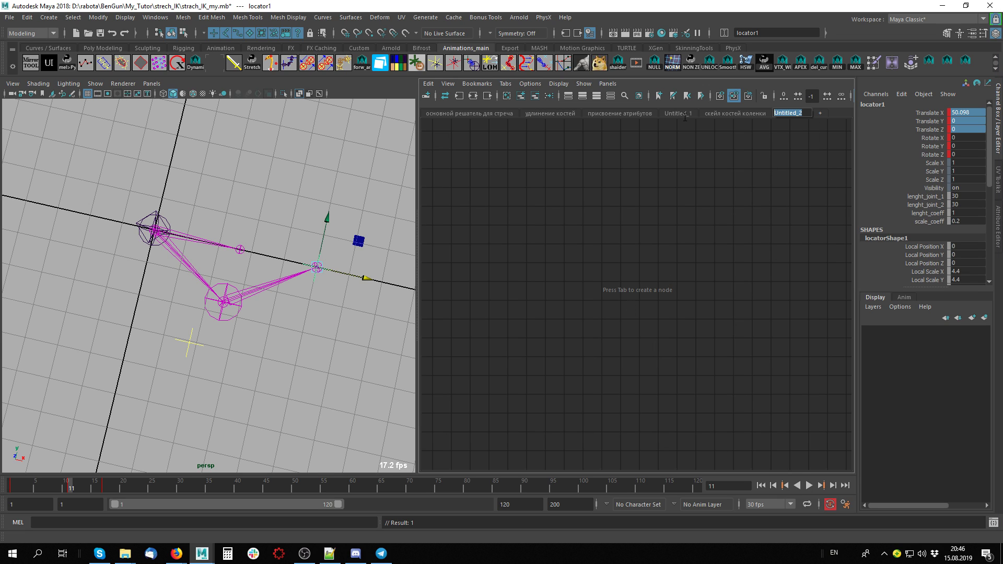
key("alt+shift")
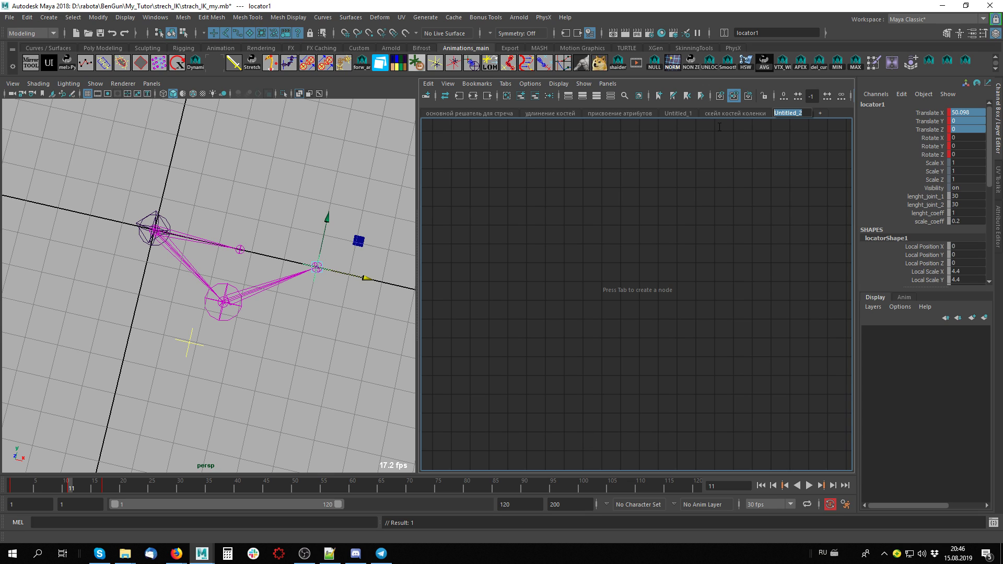
type("вы")
key("Return")
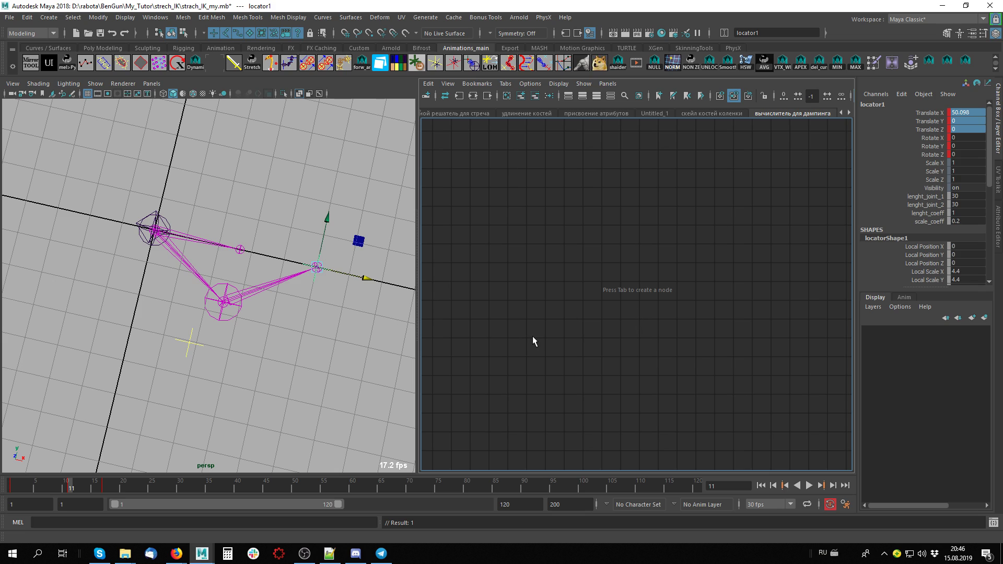
Select the kolenka joint and its parent group1 to compare their translation values.
left_click(304, 338)
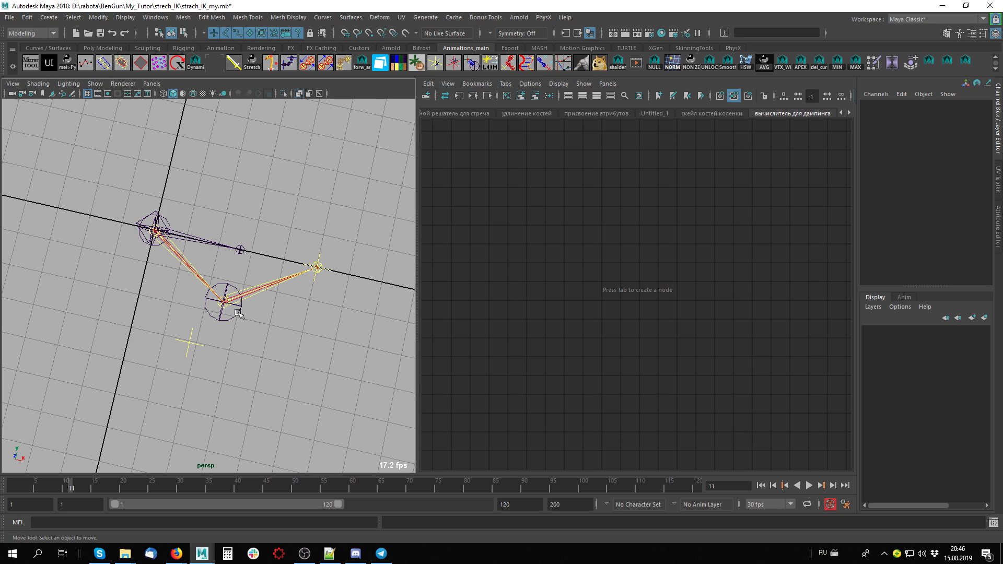
left_click(233, 288)
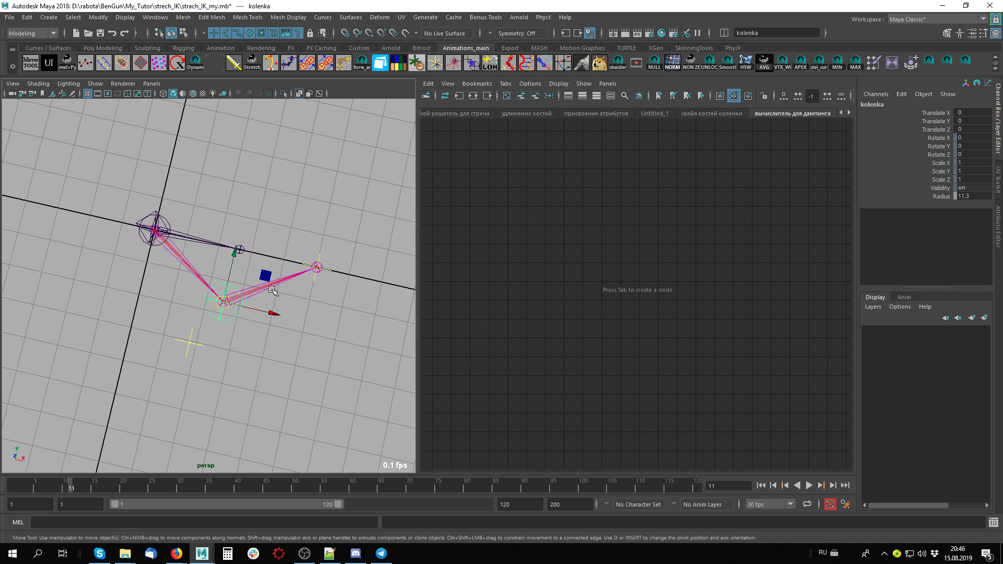
key("Up")
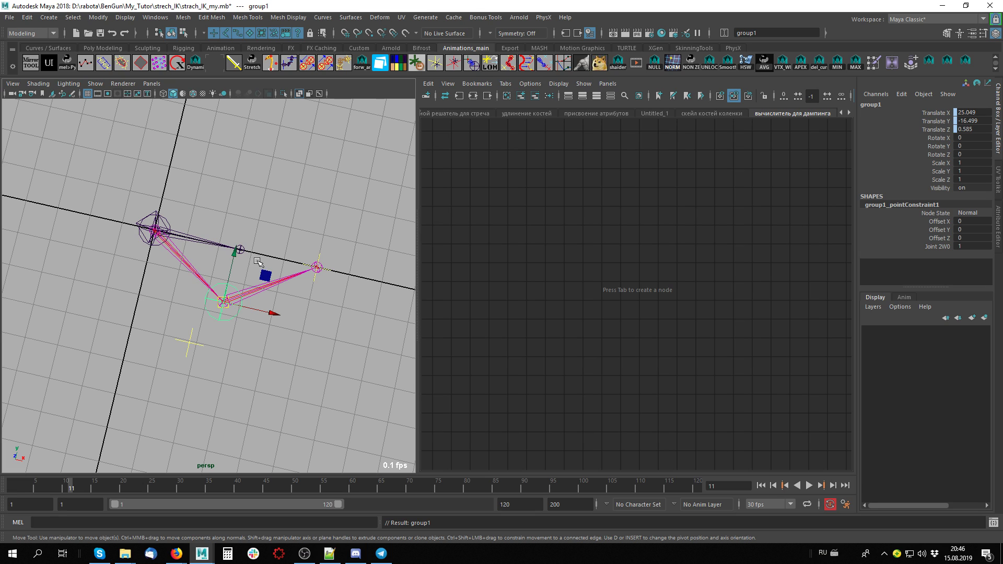
left_click(223, 320)
left_click(267, 393)
left_click(225, 320)
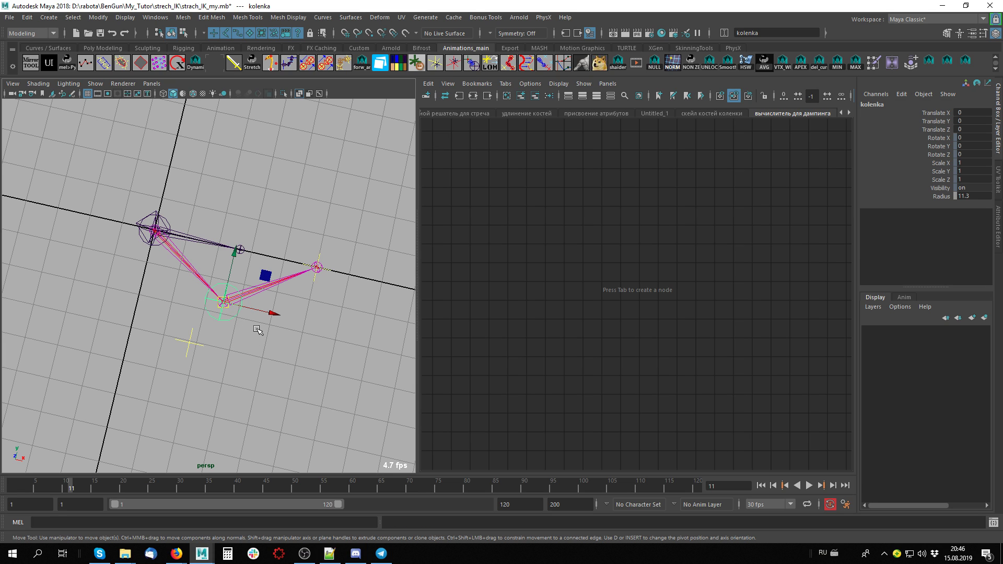
Test how group1 follows the knee by moving locator1 along X to about 45.3 and out to about 53.3.
left_click(316, 267)
mouse_move(352, 280)
left_mouse_down()
mouse_move(383, 286)
mouse_move(335, 275)
left_mouse_up()
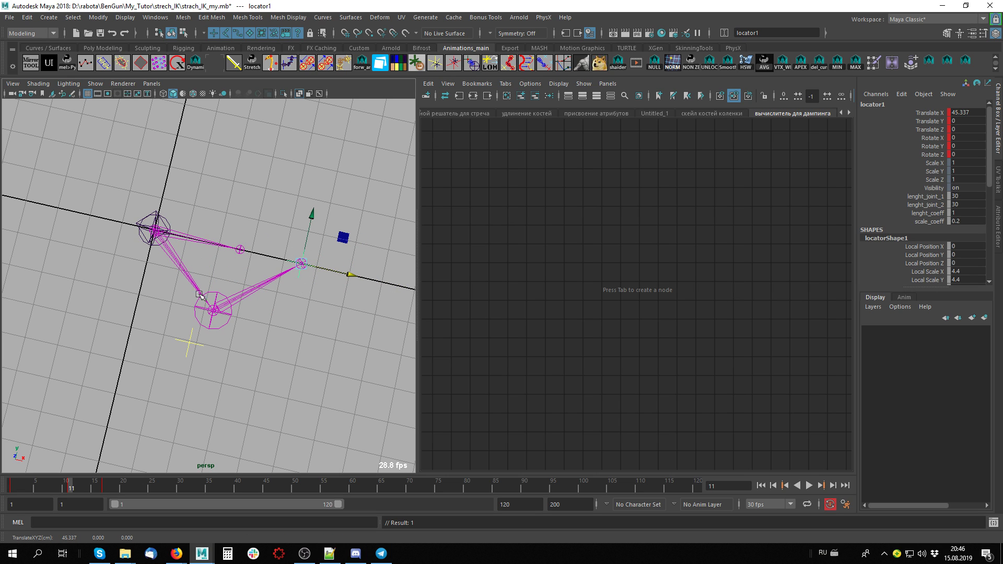
left_click(225, 305)
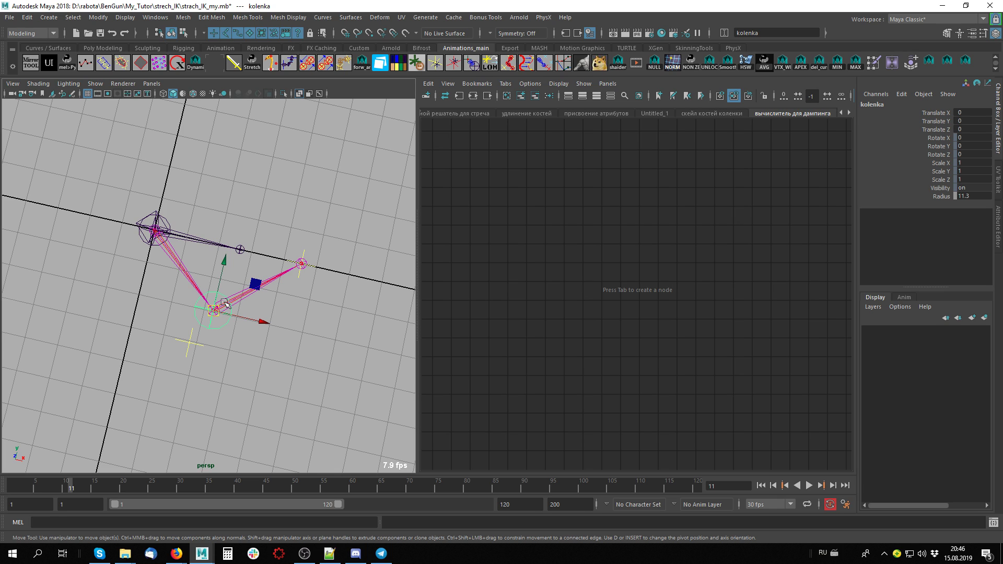
key("Up")
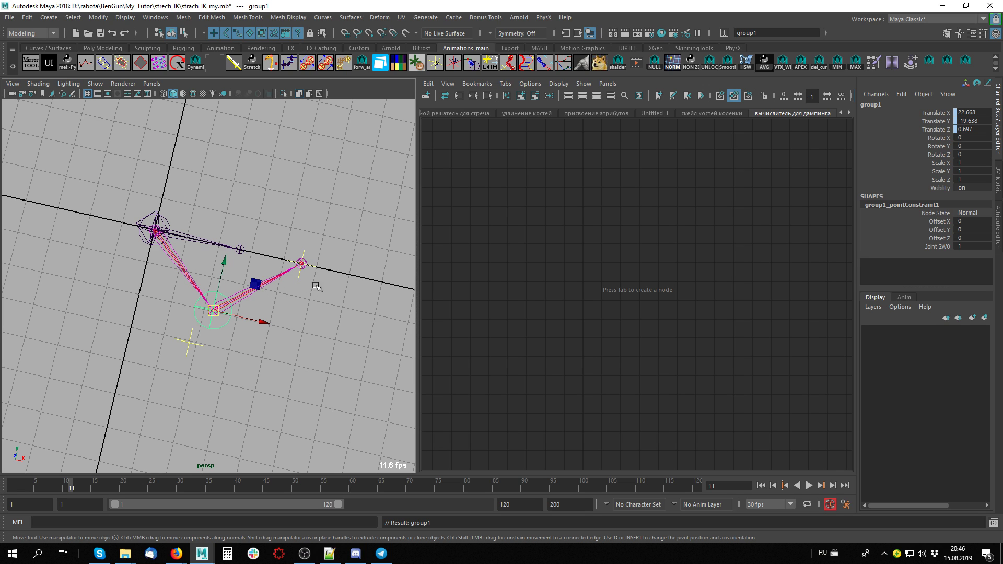
left_click(310, 266)
left_click_drag(346, 268, 373, 288)
left_click(301, 264)
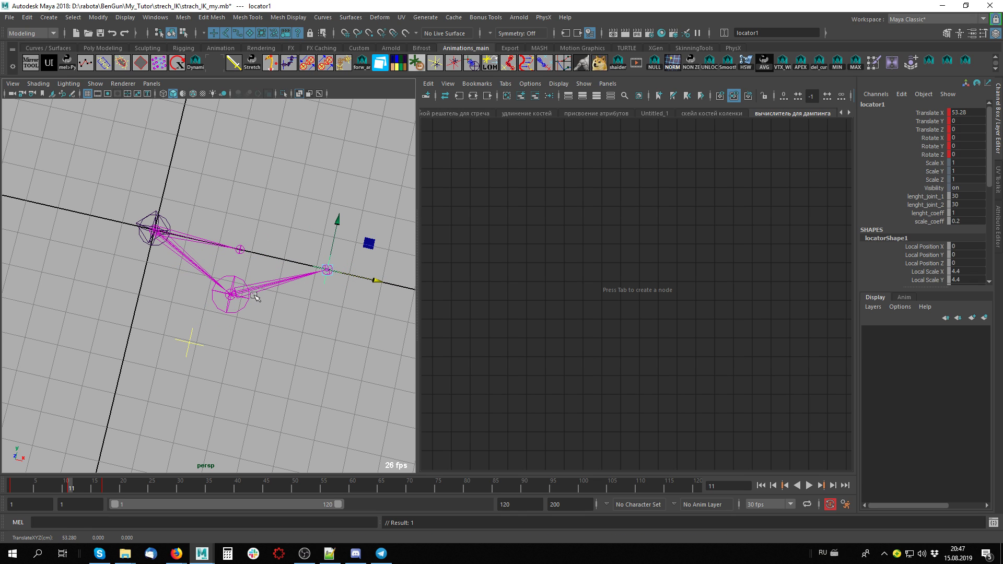
Add kolenka's parent group1 and joint6 to the damping network in the Node Editor.
scroll(302, 337, "up", 4)
left_click(293, 341)
scroll(342, 387, "down", 3)
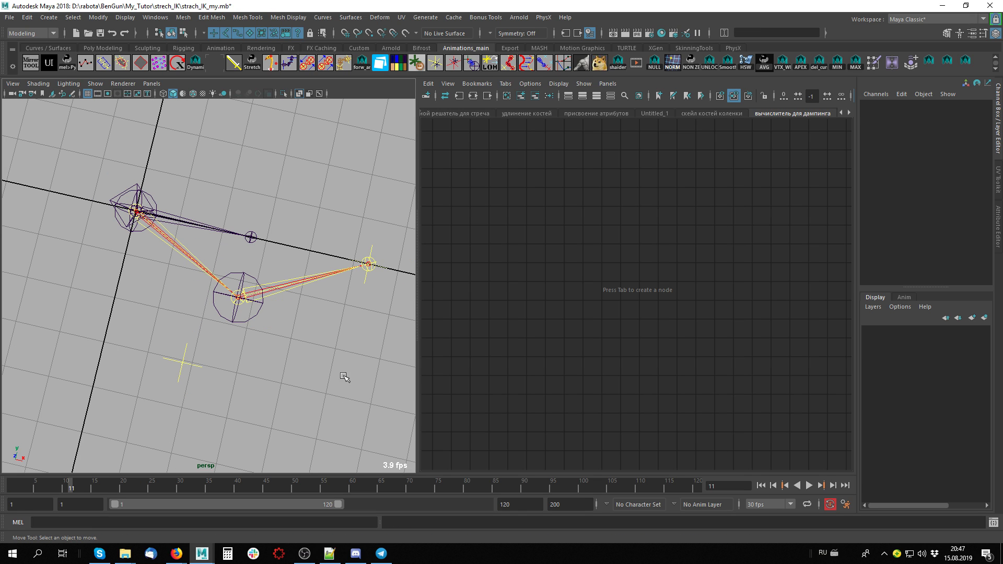
mouse_move(356, 319)
middle_mouse_down("alt")
mouse_move(338, 322)
mouse_move(352, 327)
middle_mouse_up("alt")
left_click(252, 286)
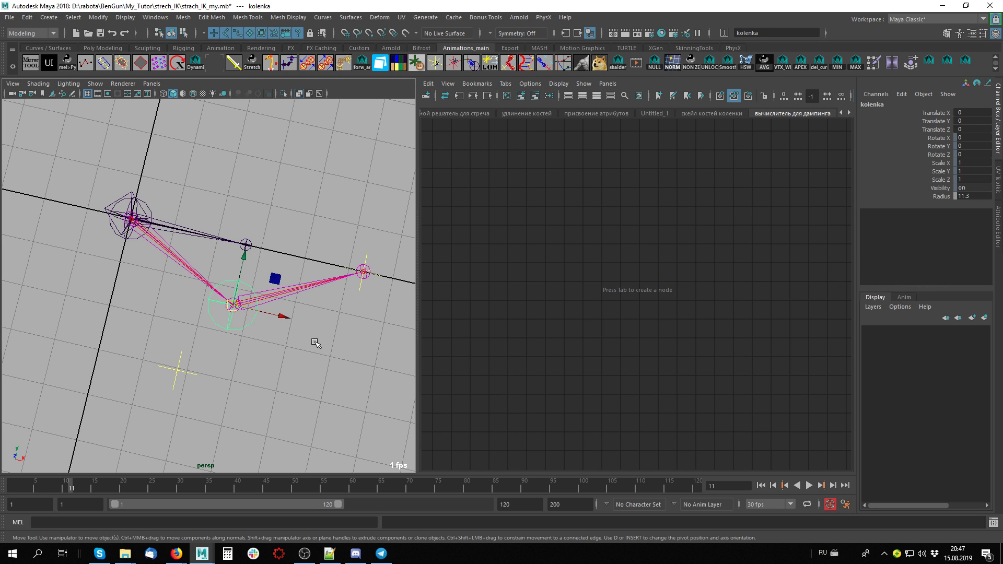
key("Up")
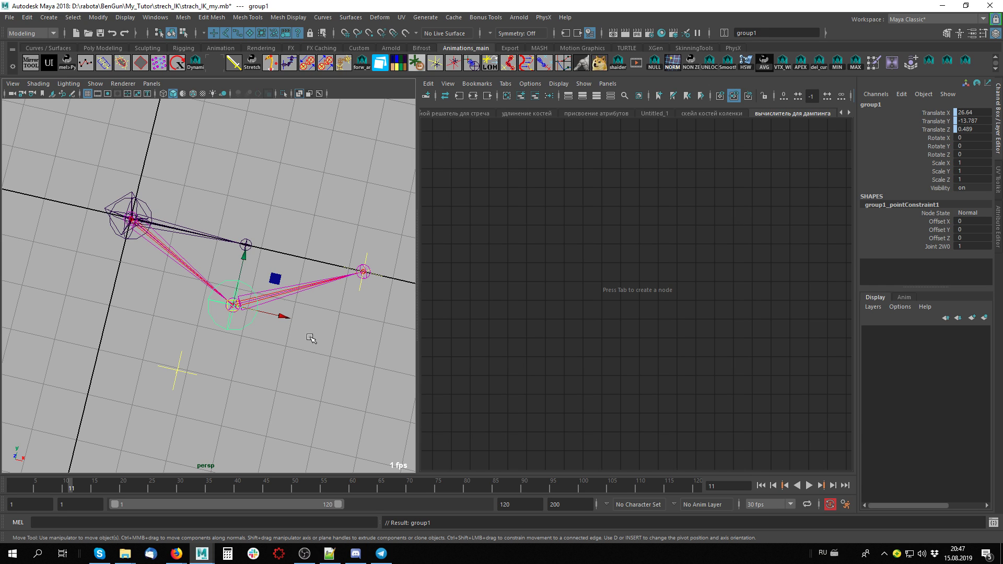
left_click(246, 243)
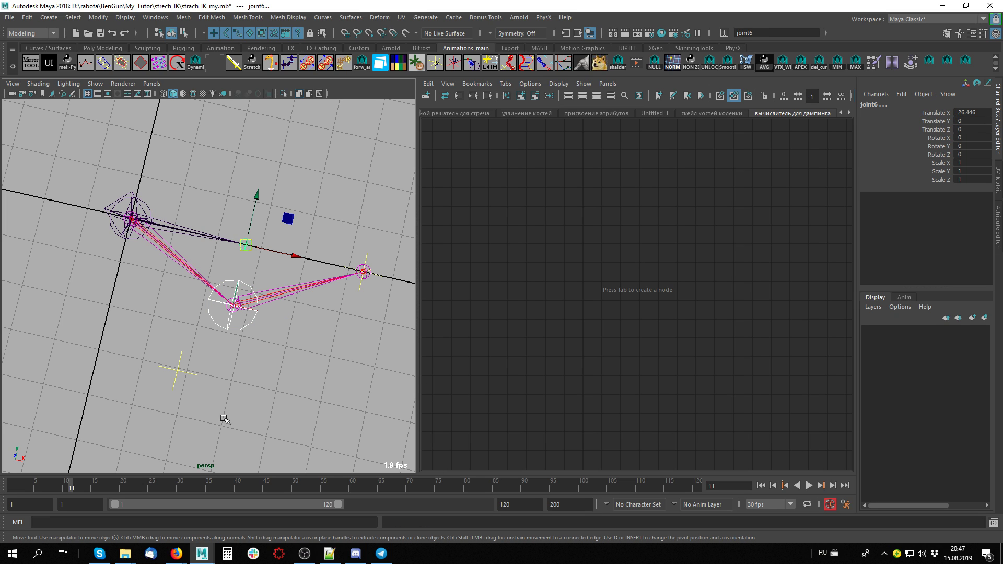
left_click(522, 97)
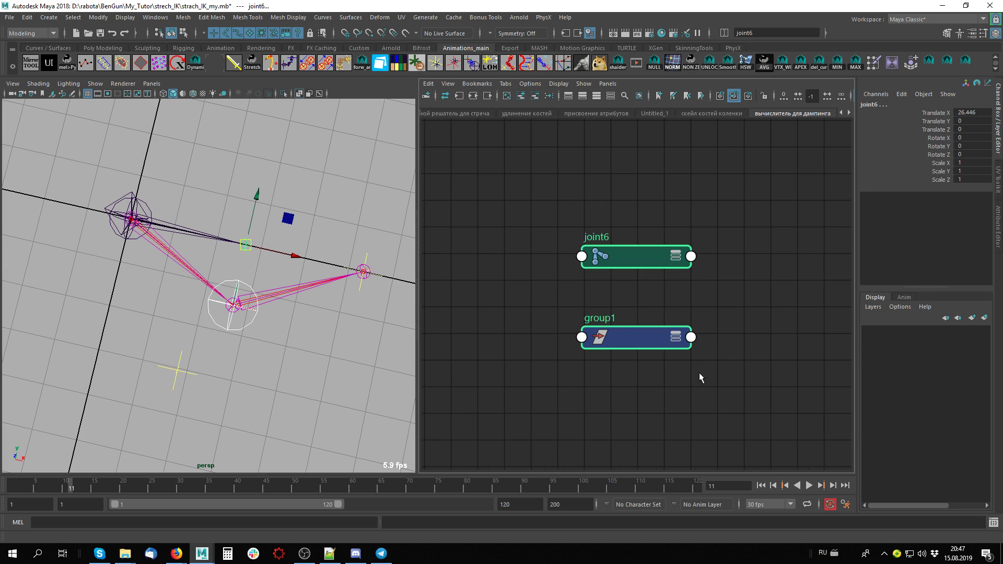
Lay out the joint6 and group1 nodes side by side and show all attributes on both.
left_click(651, 432)
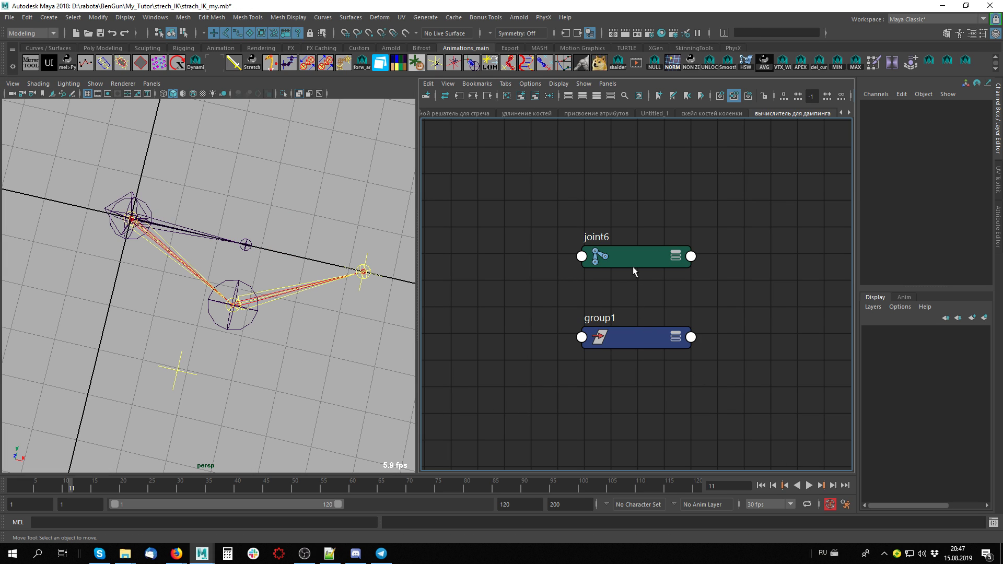
left_click(635, 337)
left_click_drag(635, 337, 821, 243)
scroll(679, 315, "down", 2)
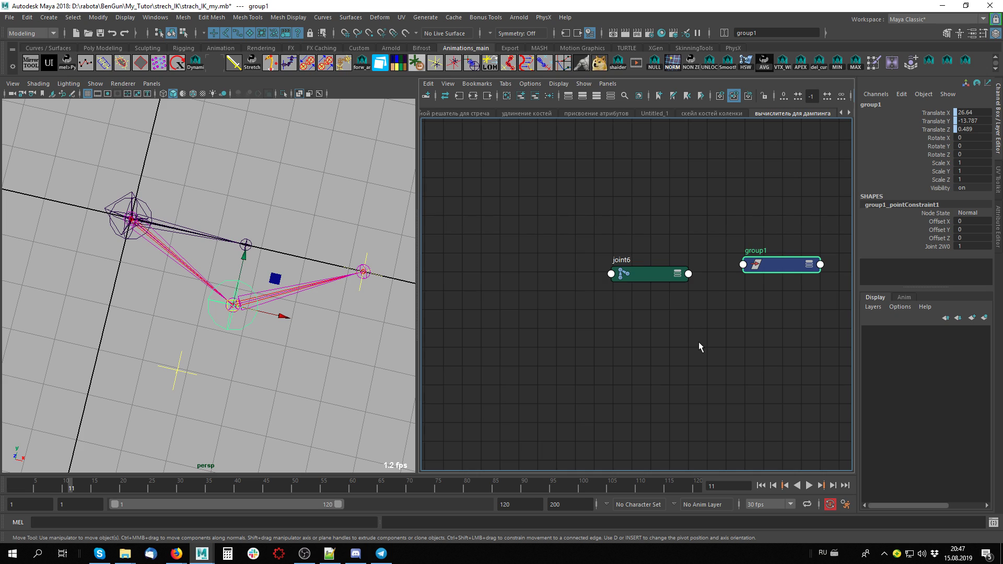
left_click(658, 281)
left_click_drag(657, 281, 628, 262)
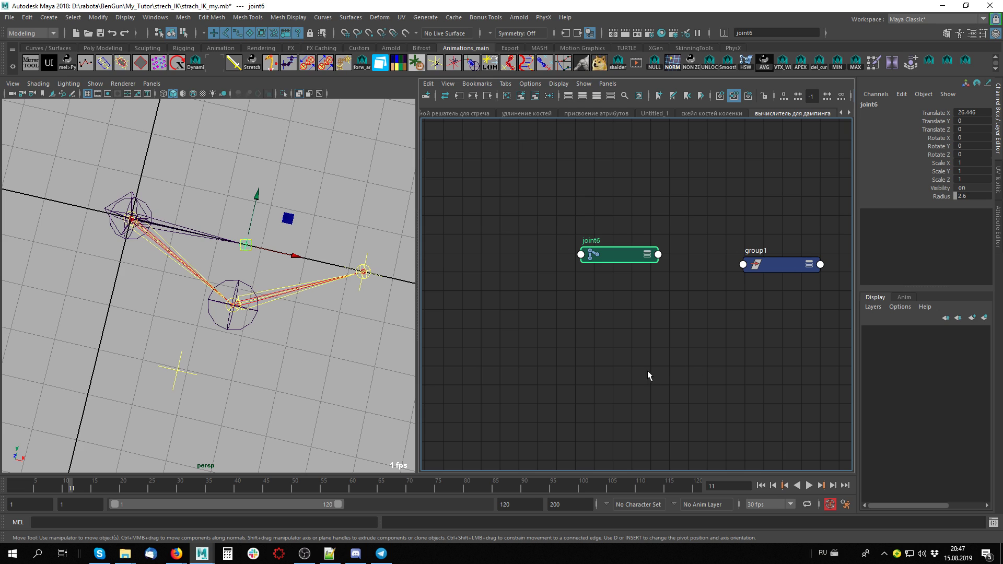
key("3")
left_click_drag(773, 274, 772, 246)
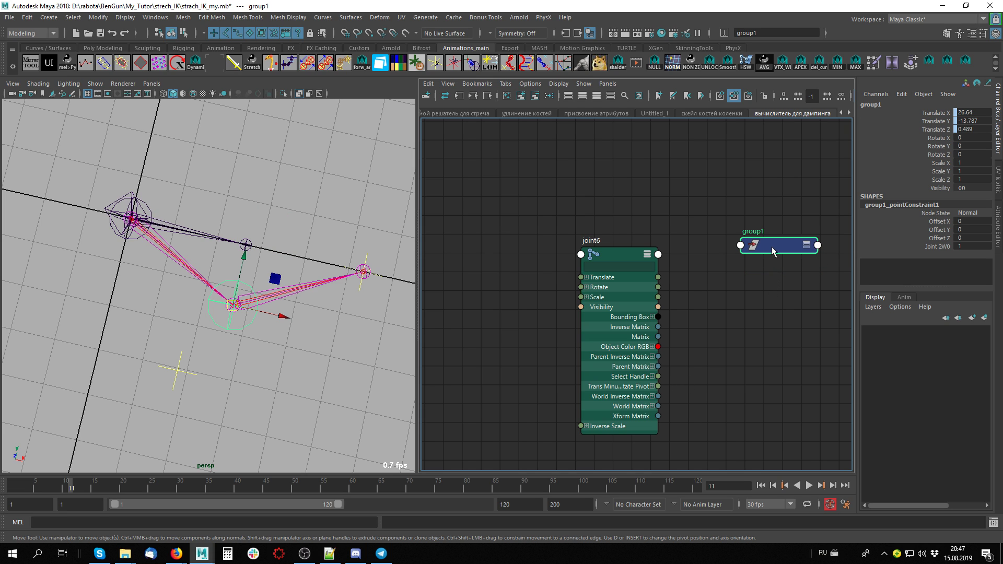
key("3")
left_click(631, 253)
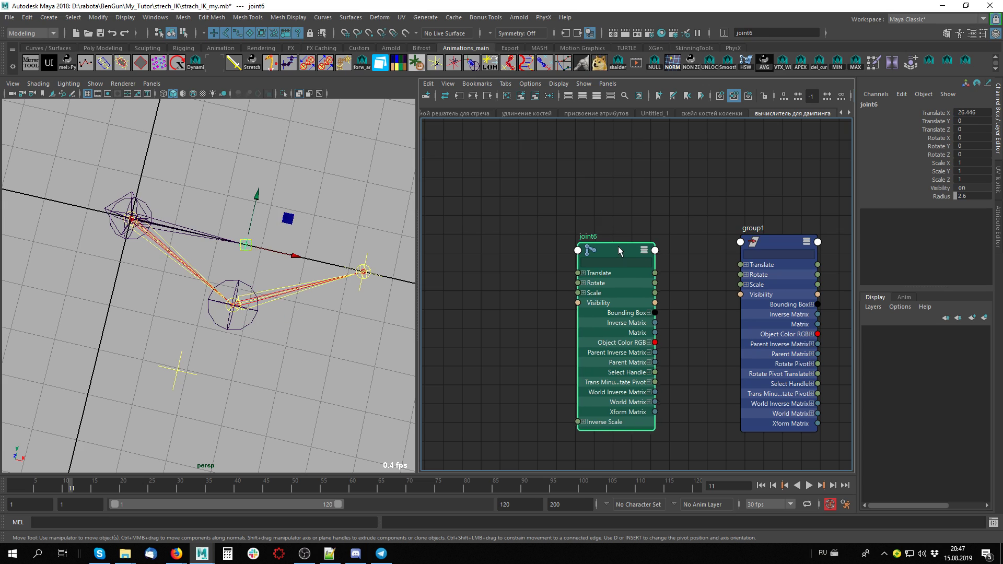
left_click_drag(619, 246, 585, 215)
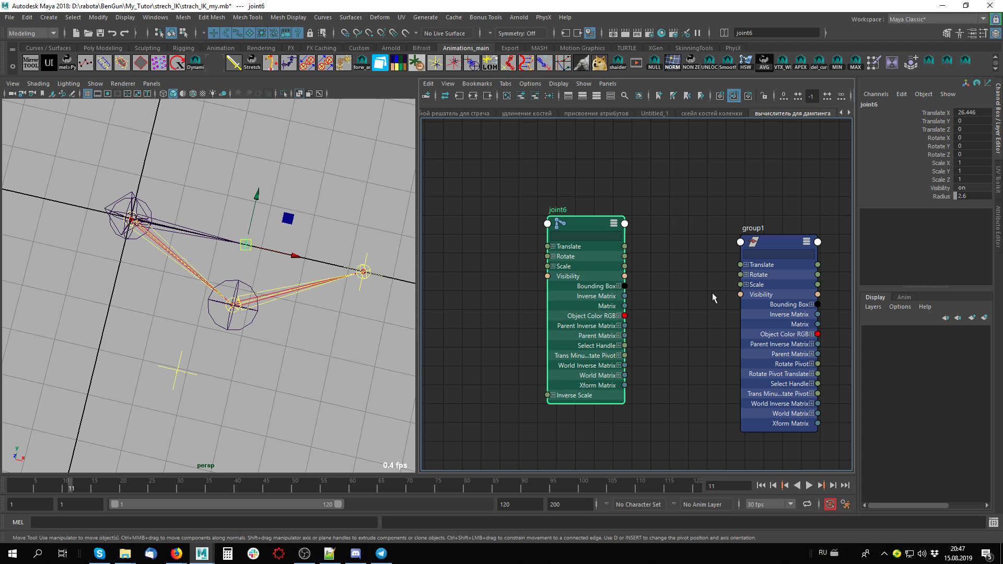
left_click_drag(772, 239, 767, 225)
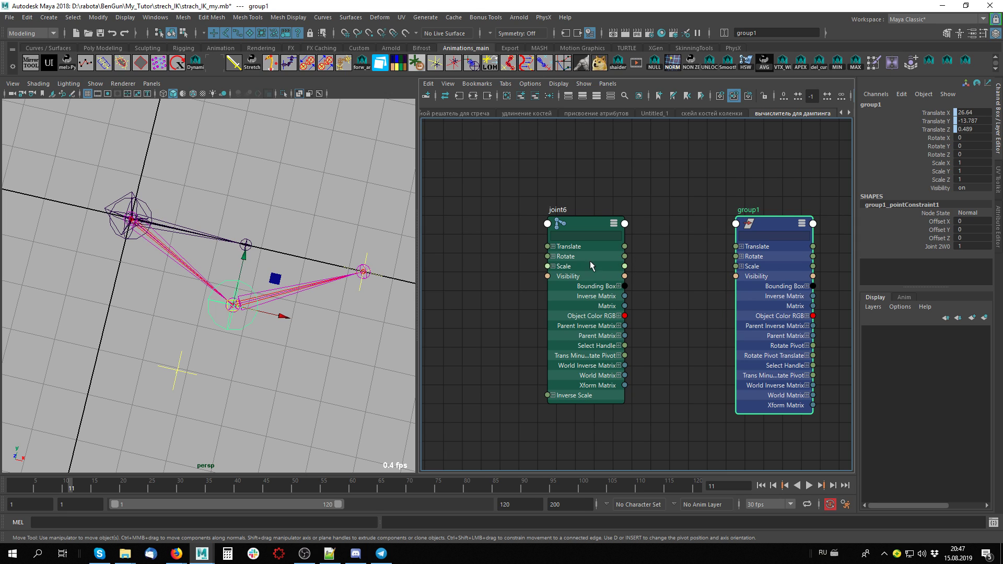
Expand the Translate attribute into its X, Y and Z components on both joint6 and group1.
left_click_drag(548, 246, 531, 254)
left_click(553, 246)
left_click_drag(581, 218, 561, 190)
left_click_drag(770, 223, 764, 202)
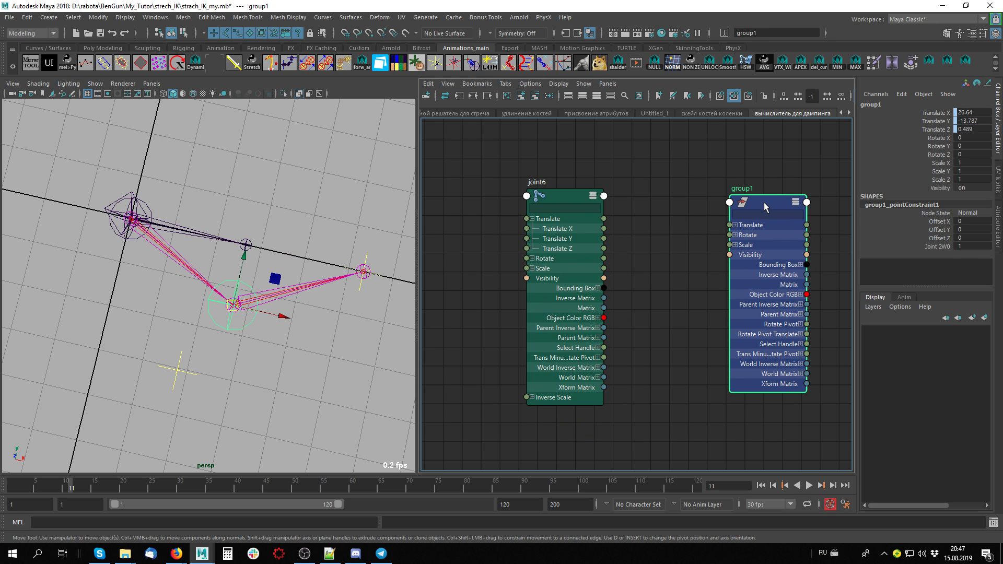
left_click(735, 225)
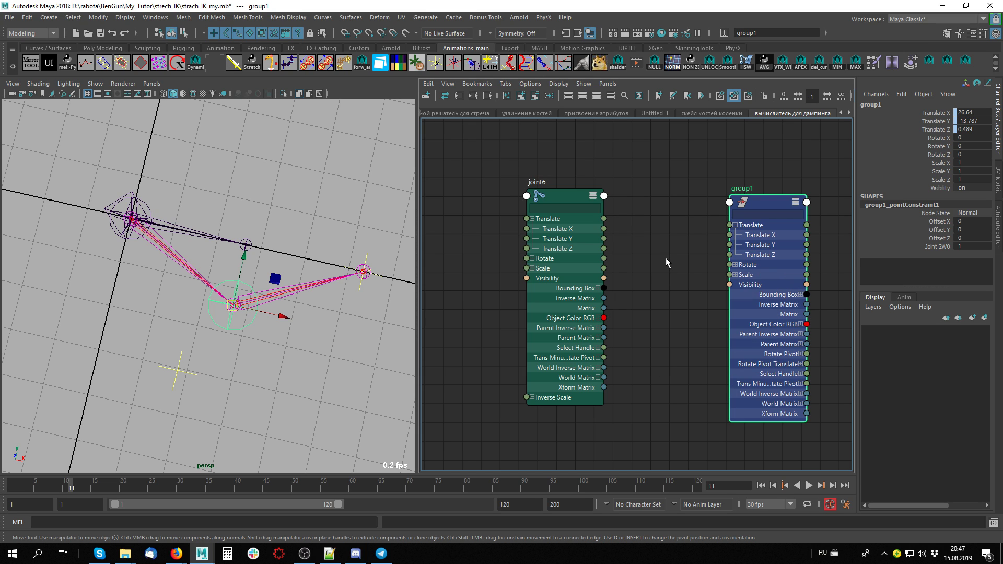
Swap the two nodes so that group1 sits to the left of joint6.
left_click_drag(765, 211, 704, 247)
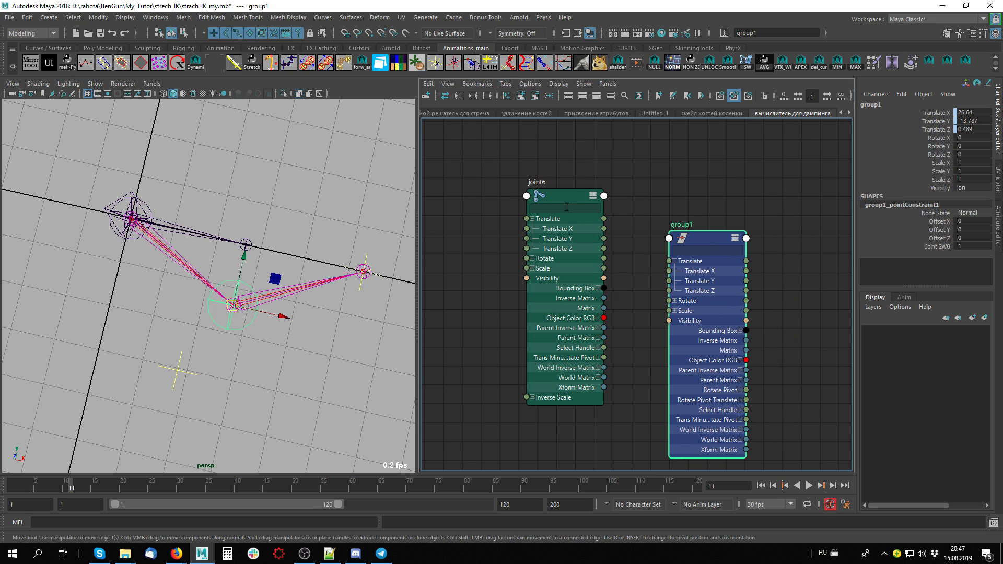
left_click_drag(569, 197, 819, 194)
left_click_drag(695, 239, 537, 189)
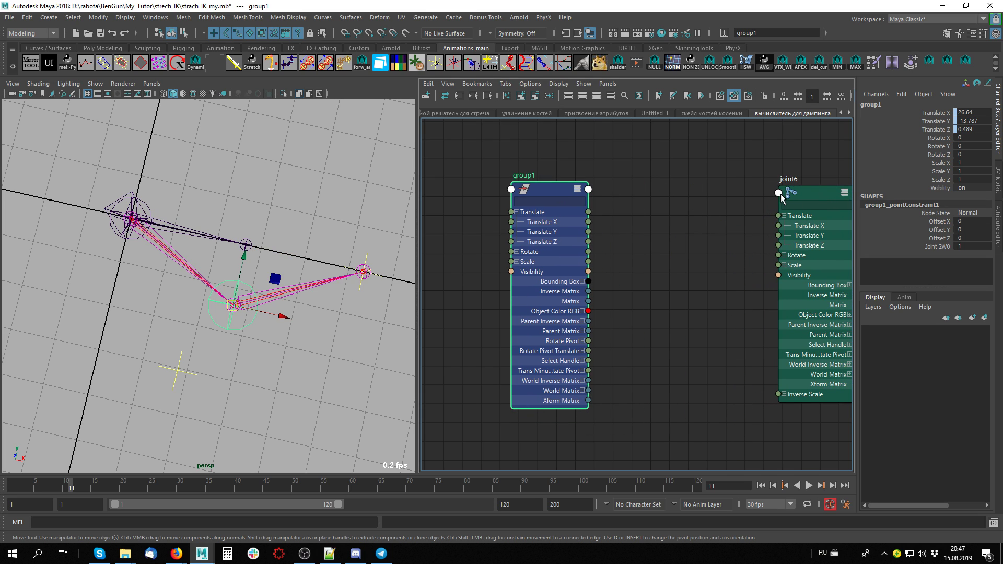
left_click_drag(782, 196, 708, 180)
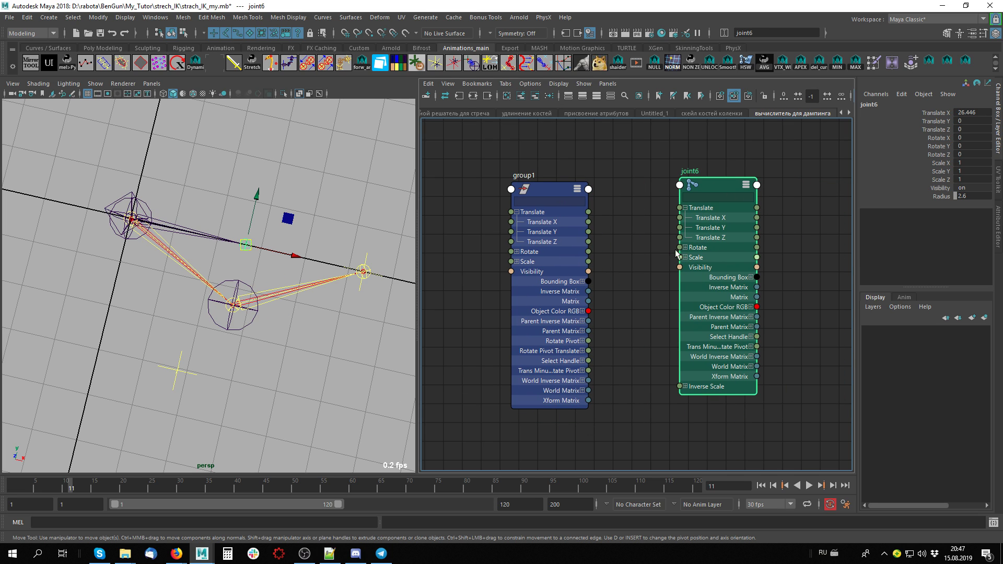
Try moving joint6 along X in the viewport, and undo the move.
left_click(639, 353)
left_click(248, 244)
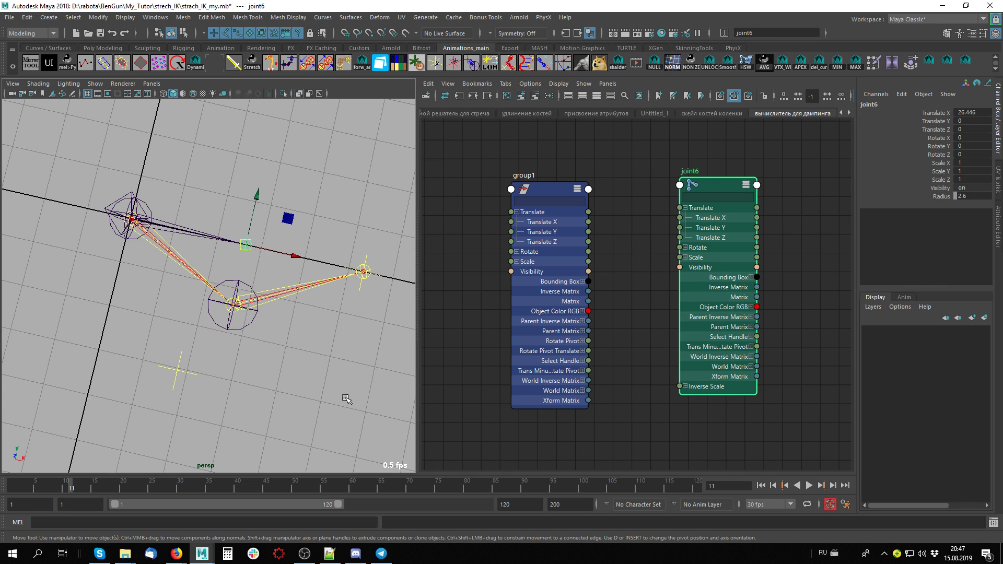
key("ctrl+z")
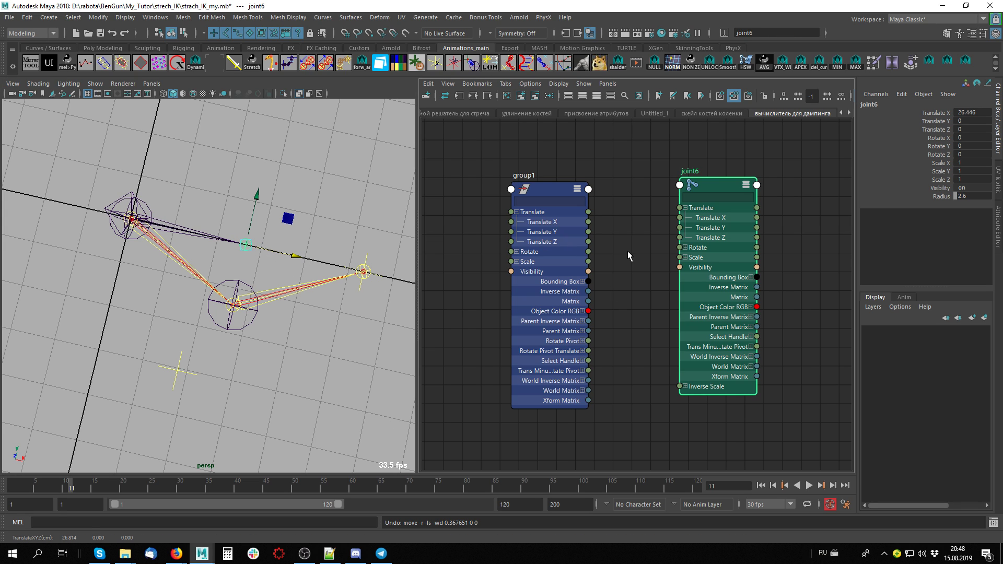
Connect group1's Translate X to joint6's Translate X, and select joint6.
left_click(538, 192)
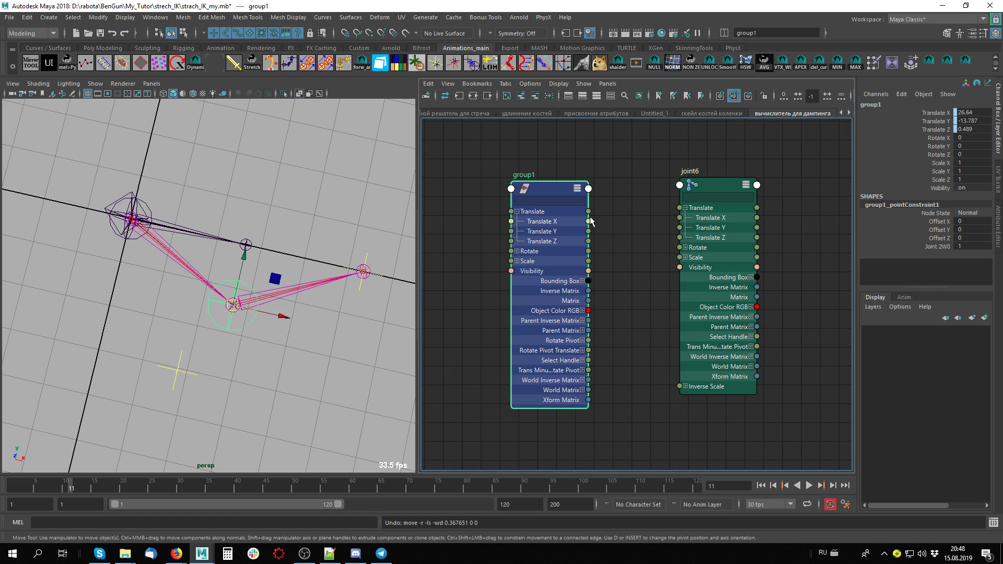
left_click_drag(589, 221, 686, 214)
left_click(725, 184)
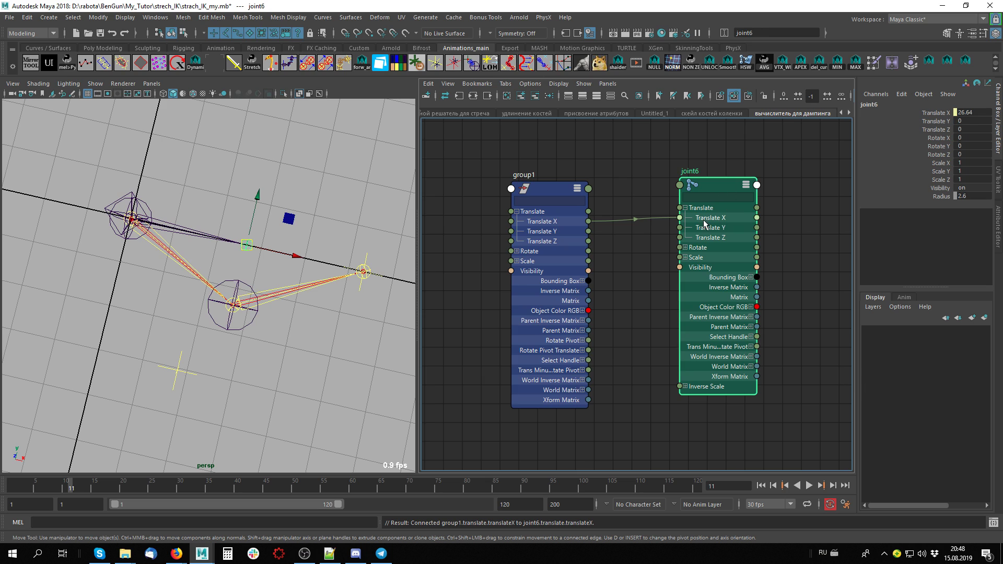
Test the connection by moving locator1 along X to about 33.1 and back out, and clear the selection.
left_click_drag(378, 262, 226, 244)
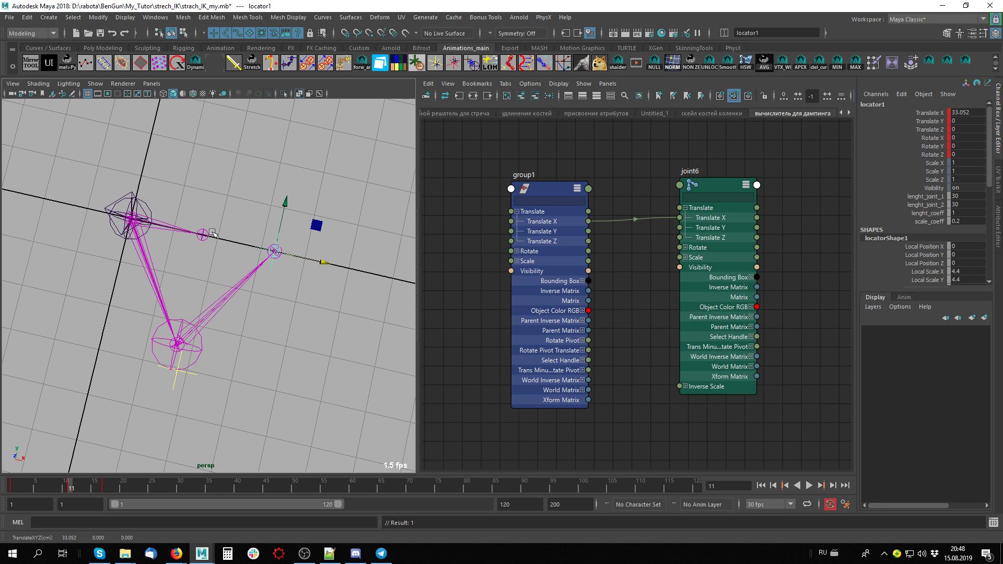
left_click_drag(324, 262, 403, 291)
left_click(327, 387)
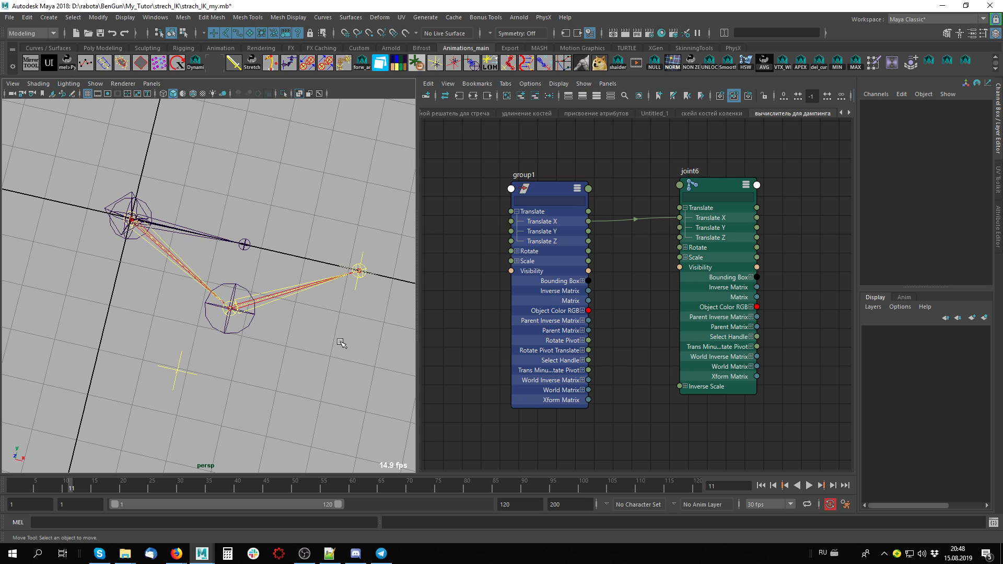
Create a new locator matched to the position of joint6.
middle_click_drag(290, 315, 302, 300, "alt")
left_click(260, 236)
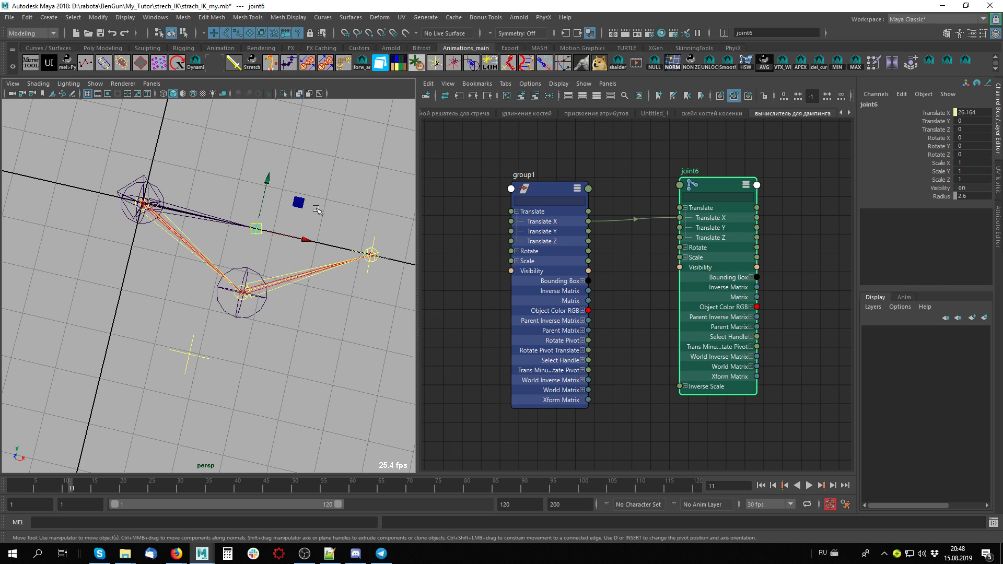
key("alt+shift")
key("g")
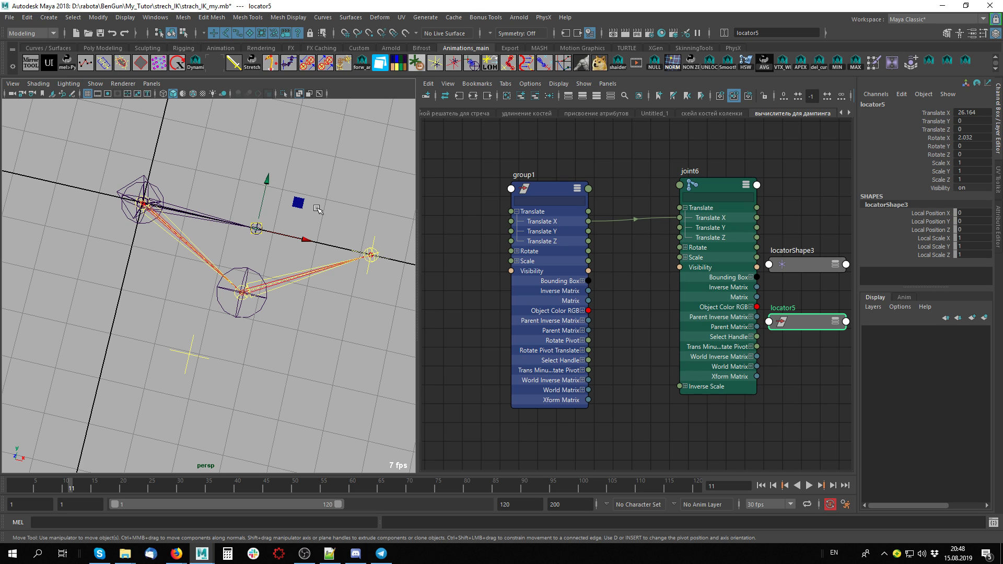
Move the new locator about 7.8 units down toward the knee and parent it to joint6.
left_click_drag(266, 180, 267, 231)
left_click(258, 229, "shift")
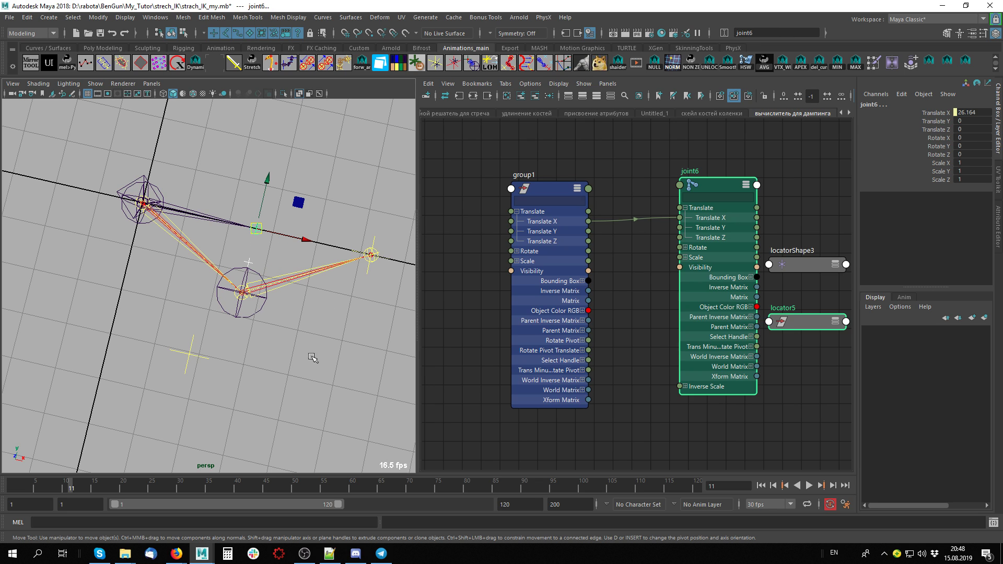
key("p")
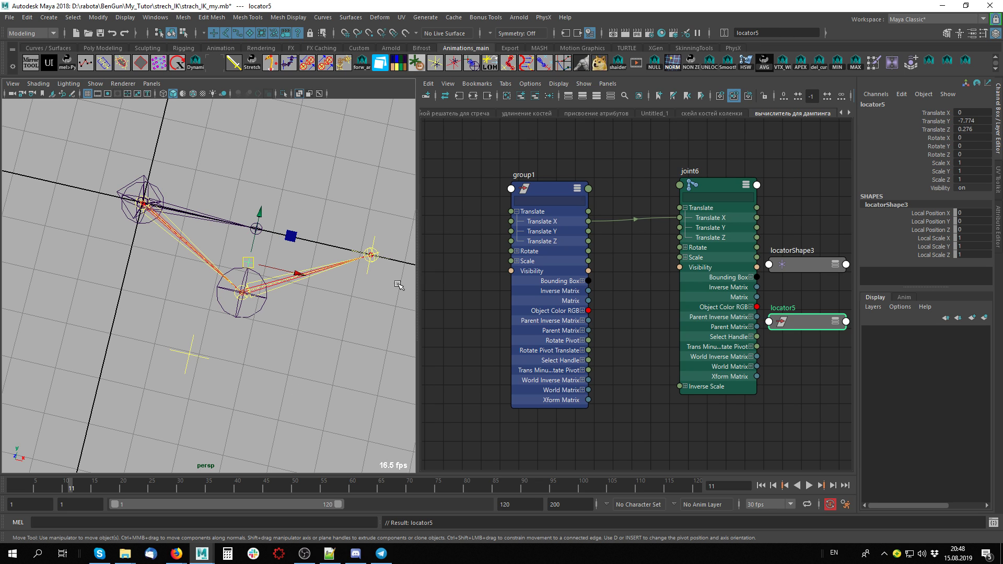
Move locator1 along X to about 46.9 and set the helper locator's local scale to 7 on all axes.
left_click(368, 269)
left_click_drag(396, 261, 372, 255)
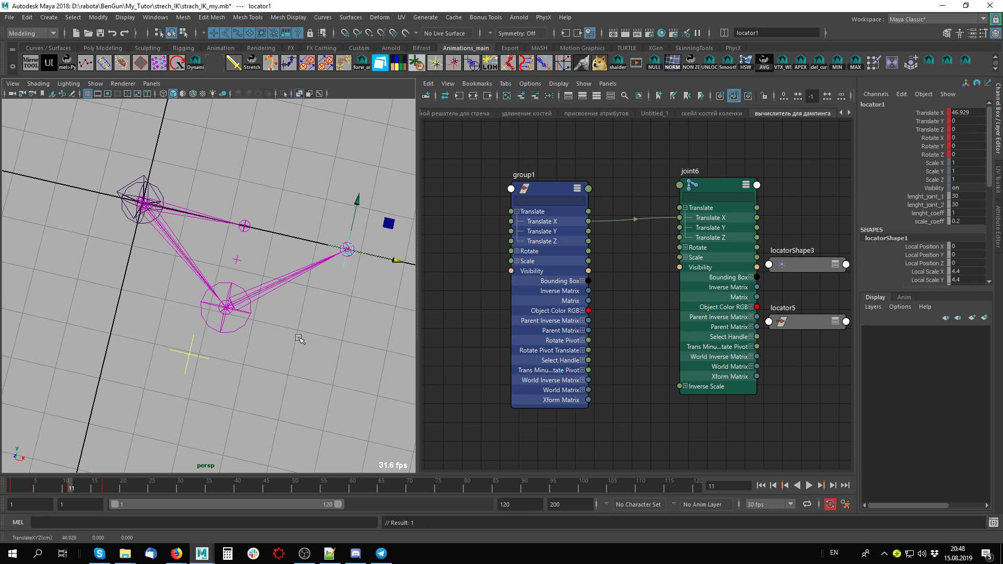
left_click(219, 255)
left_click(235, 259)
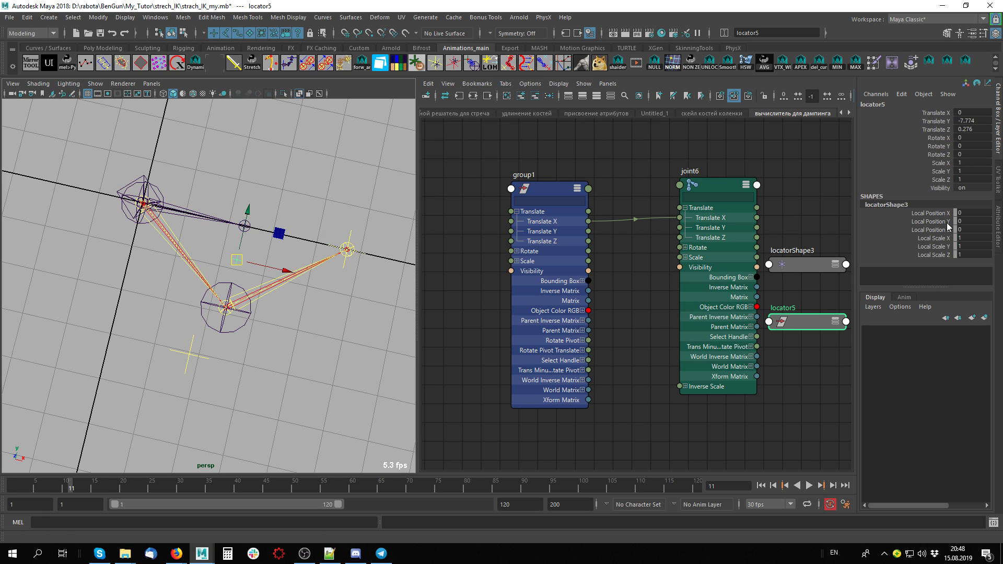
left_click_drag(936, 238, 938, 257)
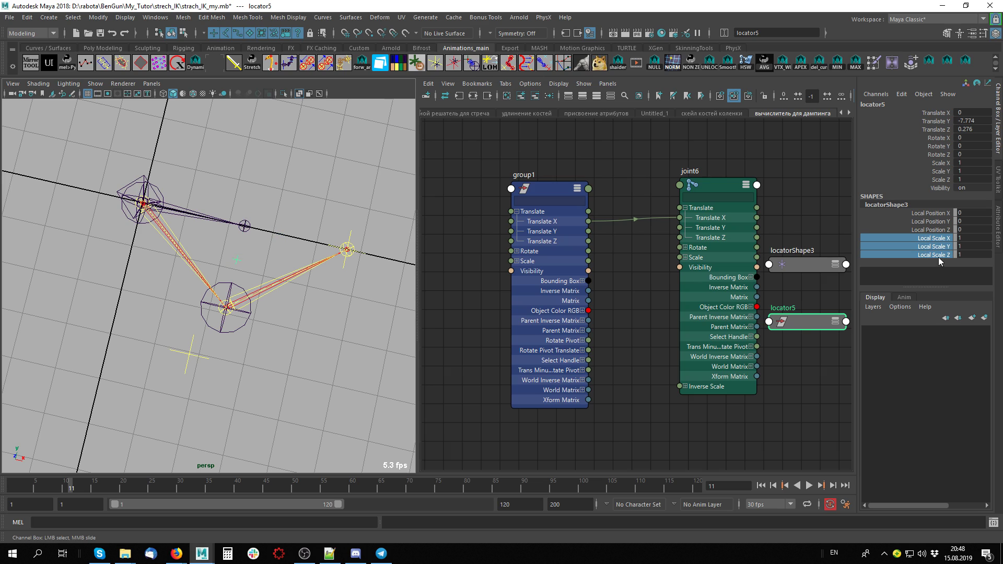
left_click(324, 202)
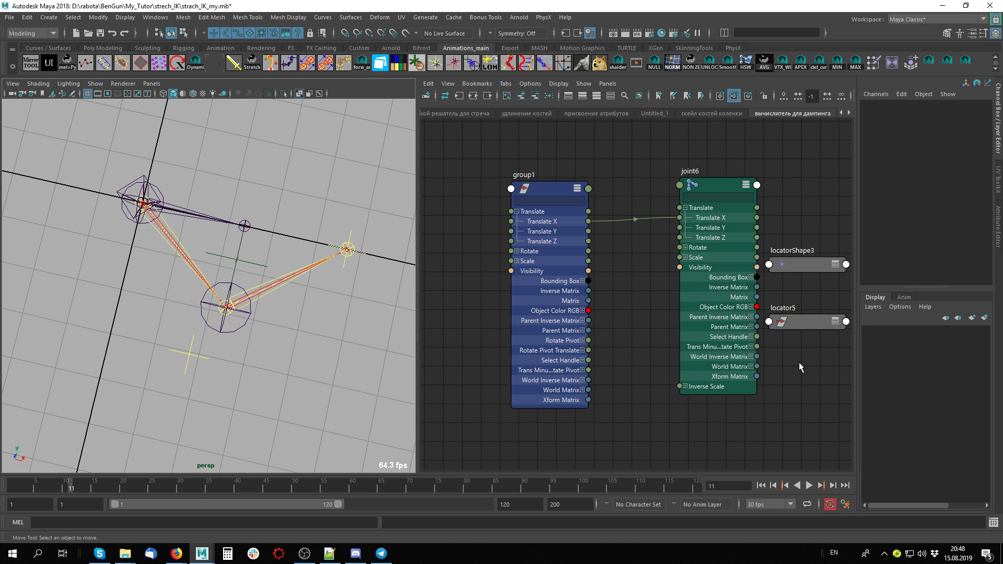
Remove the group1, joint6 and locatorShape3 nodes from the graph, and reposition locator5 with its attributes expanded.
left_click(810, 264)
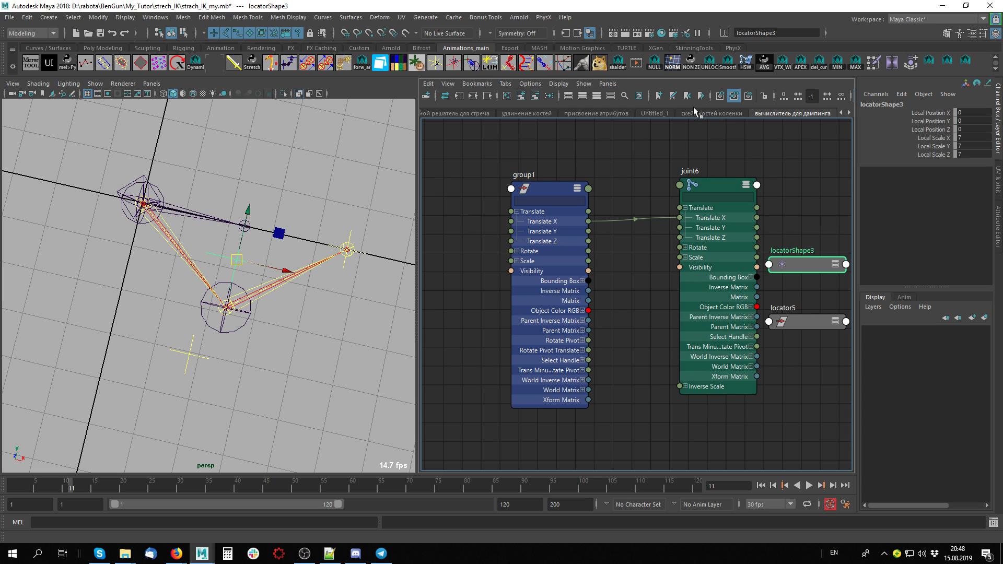
scroll(695, 240, "down", 2)
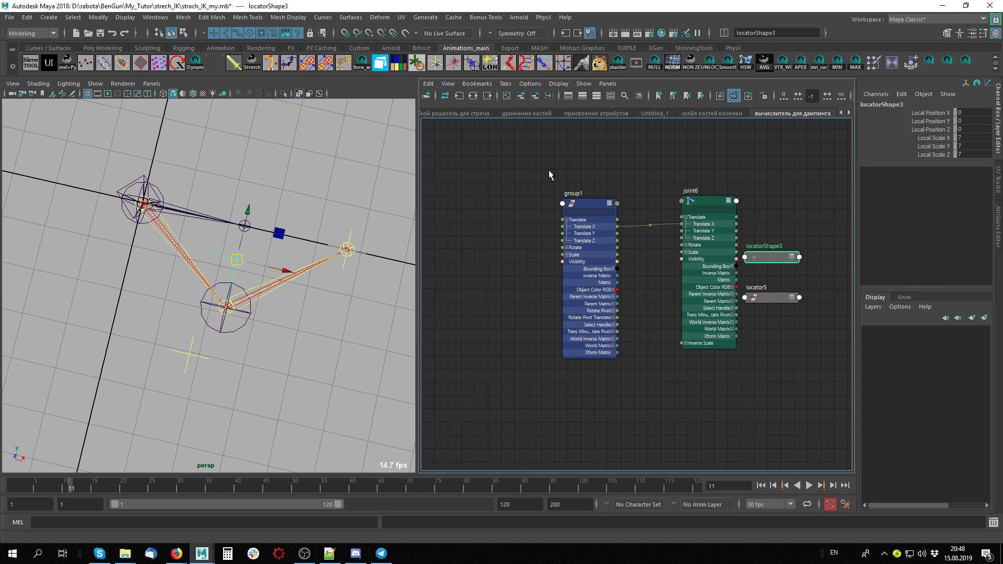
left_click_drag(491, 173, 684, 262)
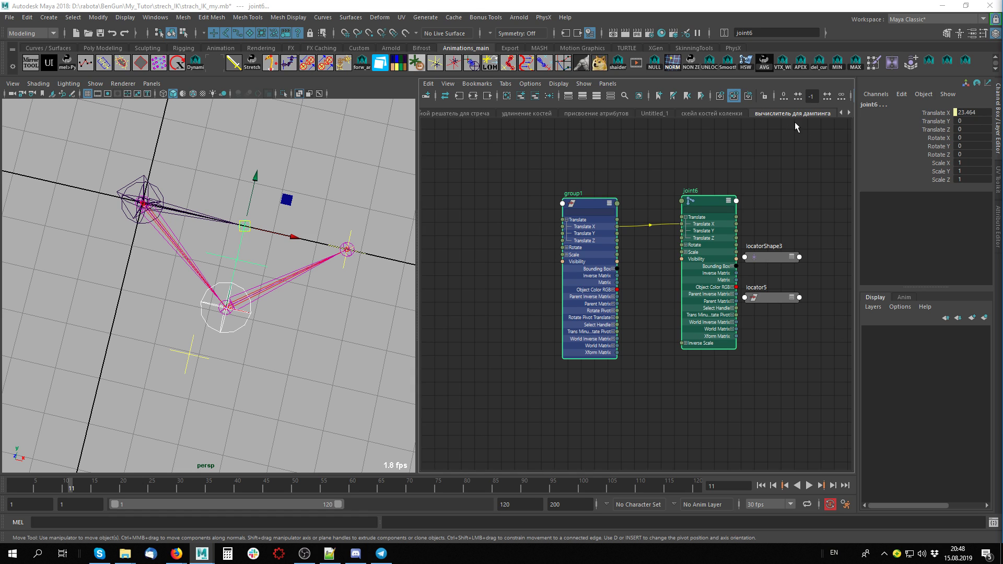
left_click(534, 96)
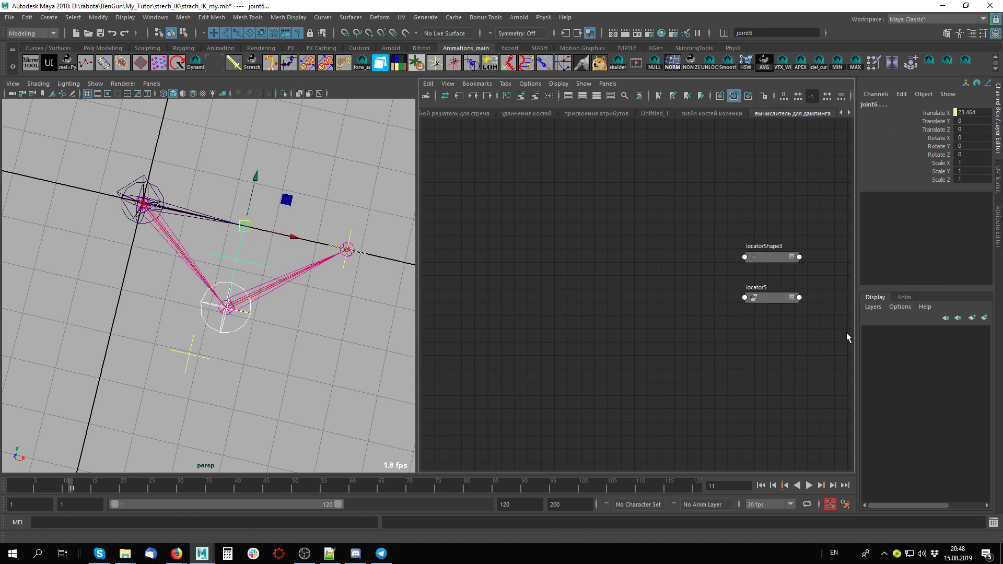
left_click(775, 257)
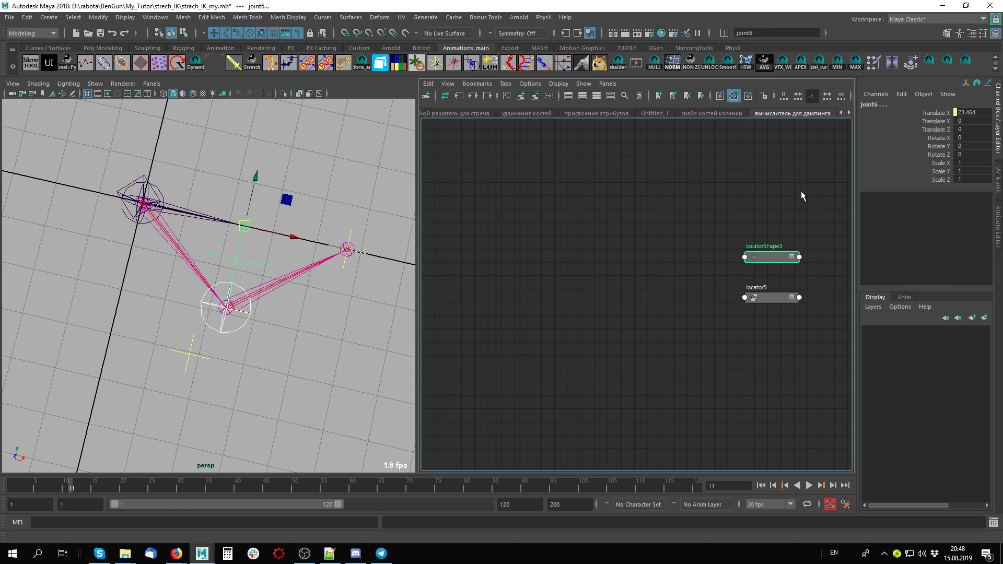
left_click(535, 96)
left_click_drag(771, 290, 571, 219)
key("3")
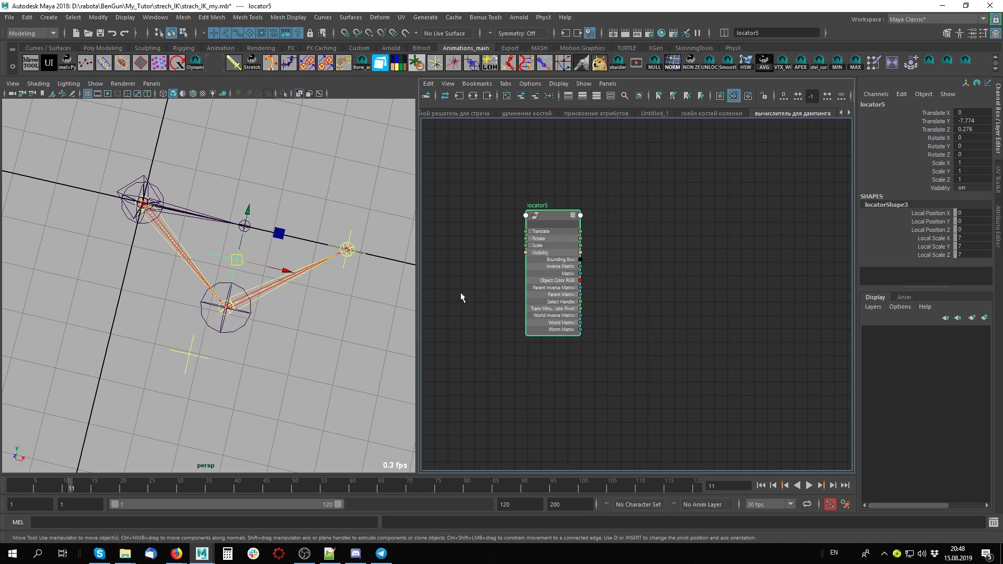
Create a Set Range utility node and narrow the node creation list to free up graph space.
left_click(427, 96)
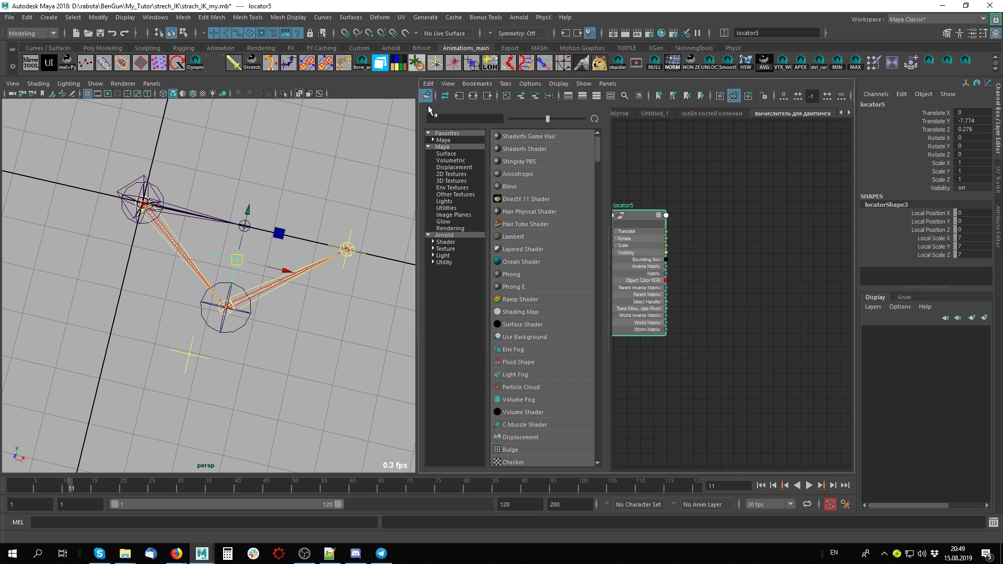
left_click(444, 209)
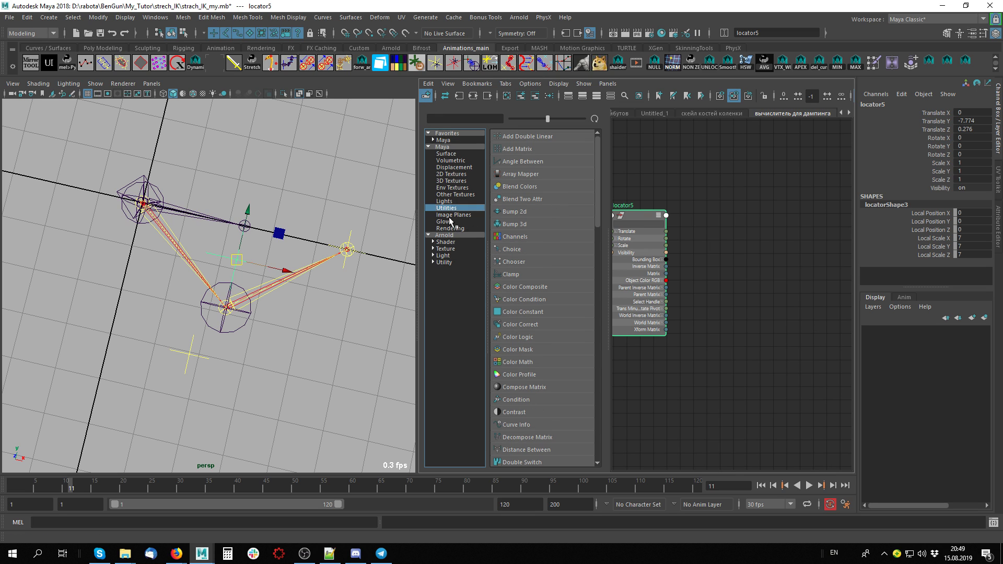
scroll(569, 321, "down", 5)
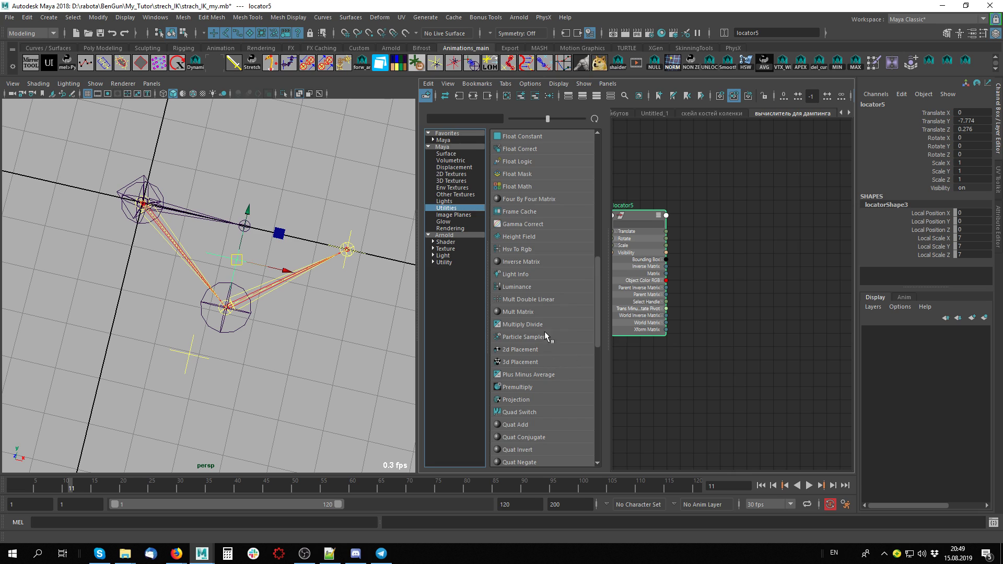
scroll(533, 360, "up", 2)
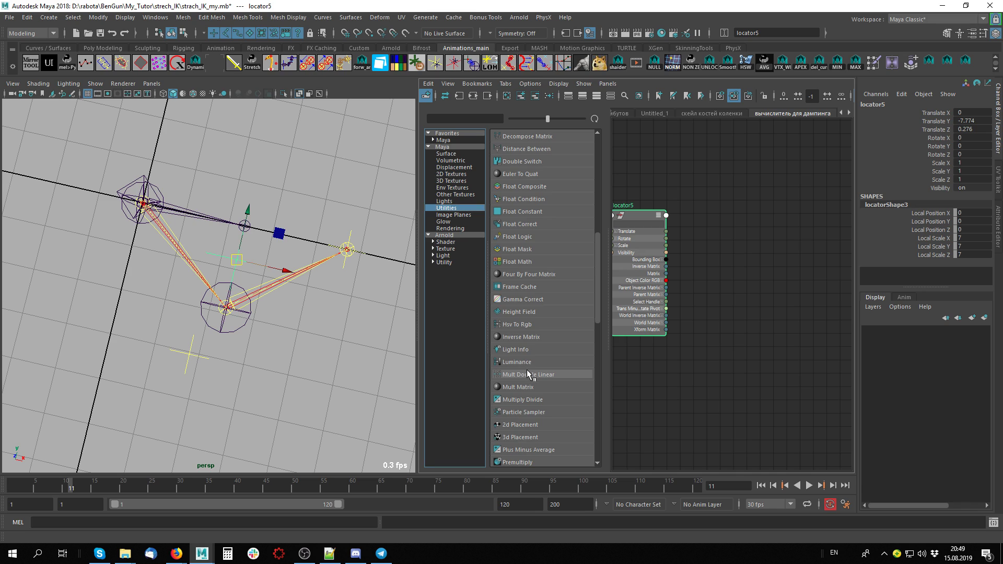
scroll(527, 374, "down", 3)
scroll(532, 360, "up", 2)
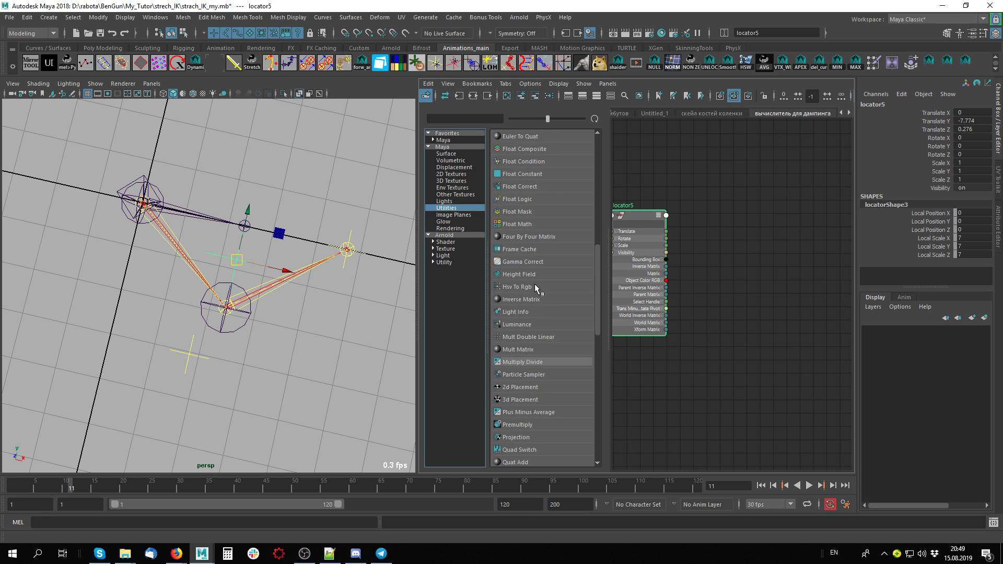
scroll(527, 342, "down", 7)
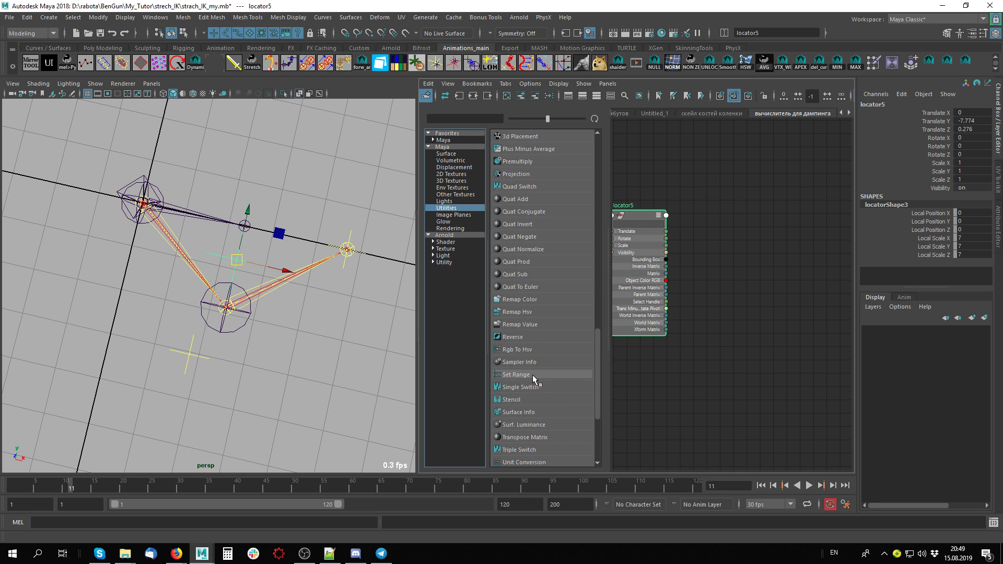
left_click(532, 375)
left_click_drag(487, 313, 413, 311)
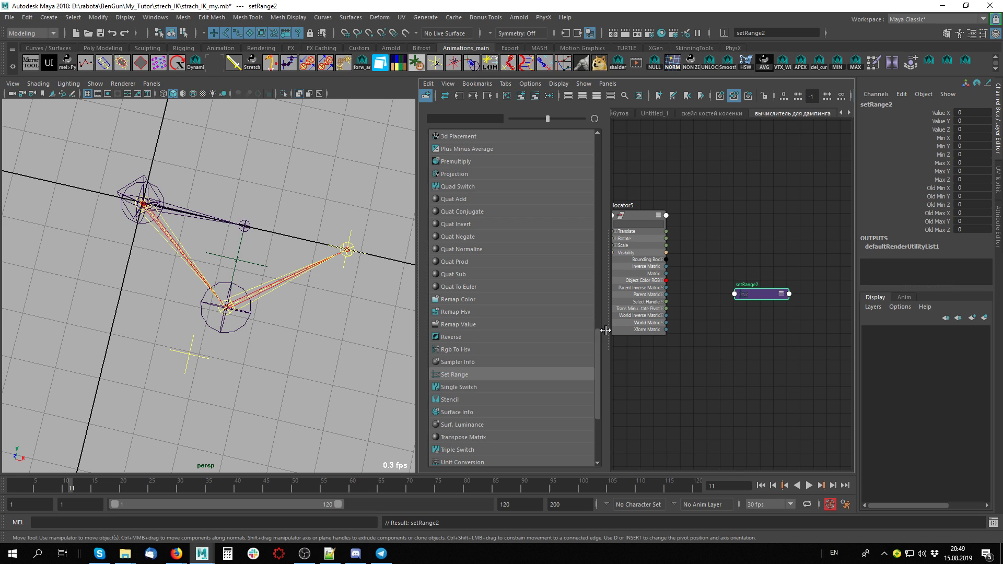
left_click_drag(606, 330, 506, 331)
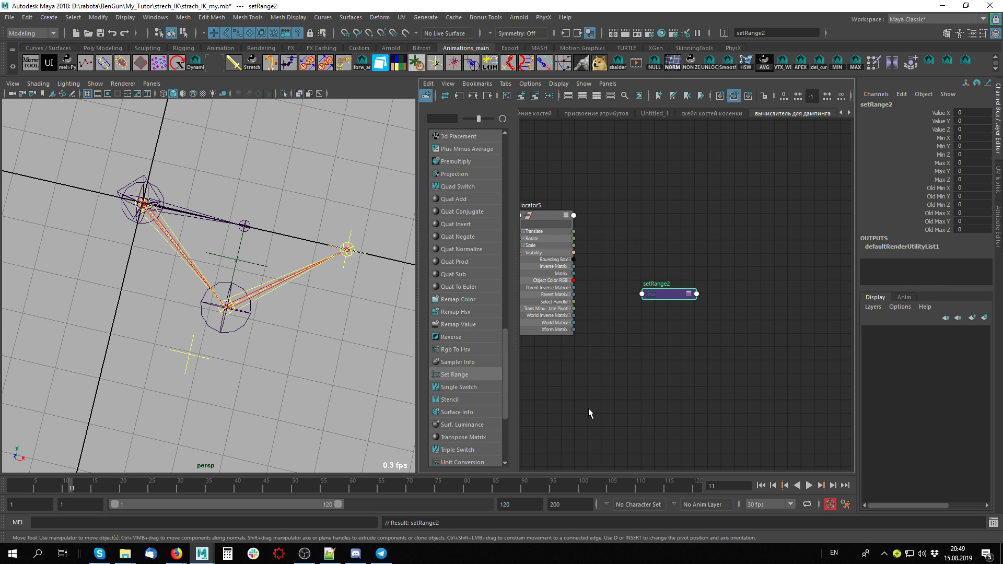
Show the Set Range node's attributes and arrange the graph so that this node sits before locator5.
left_click_drag(544, 217, 564, 211)
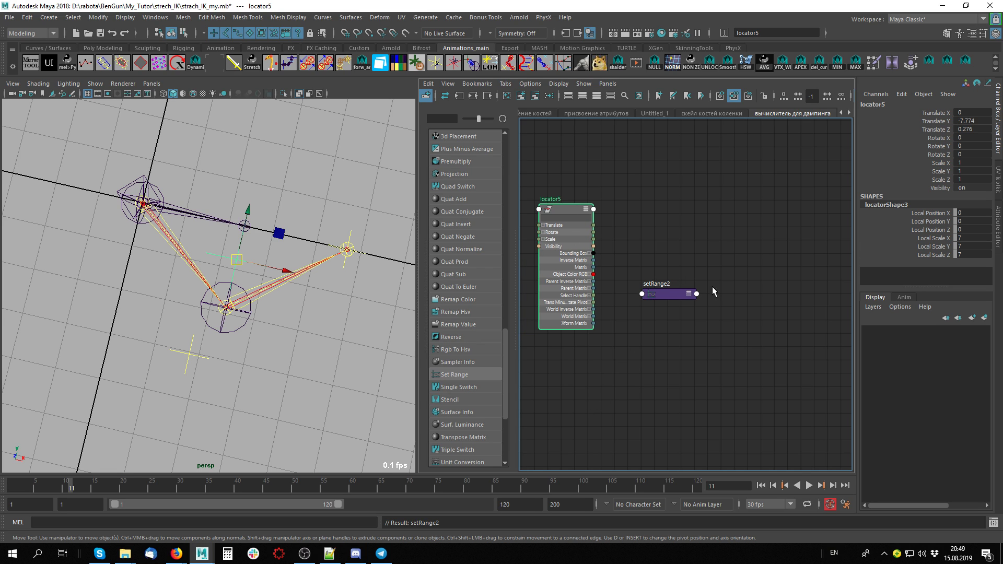
left_click_drag(674, 293, 697, 222)
key("3")
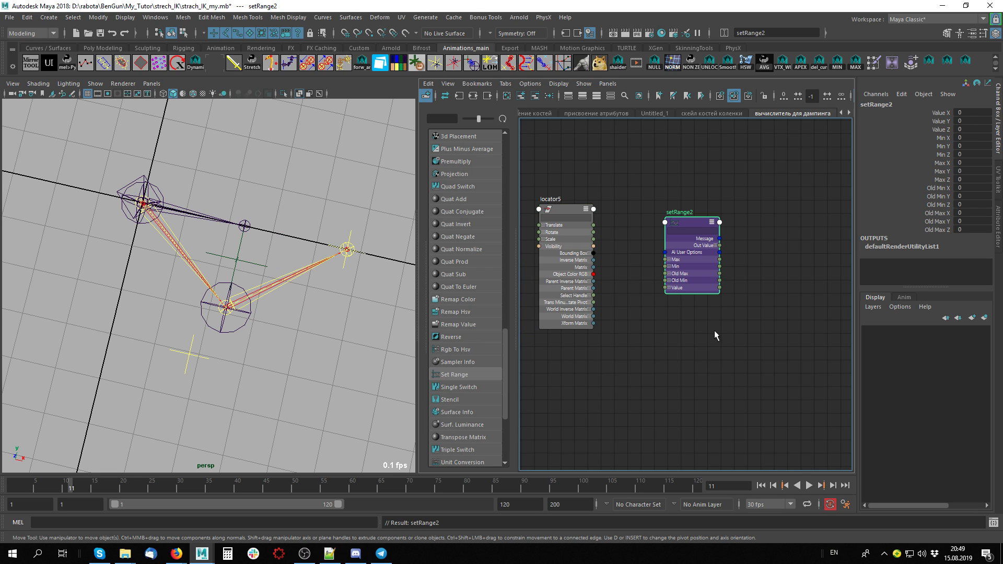
scroll(714, 335, "up", 3)
middle_click_drag(635, 298, 685, 315, "alt")
left_click(721, 318)
left_click(741, 186)
left_click_drag(743, 195, 707, 274)
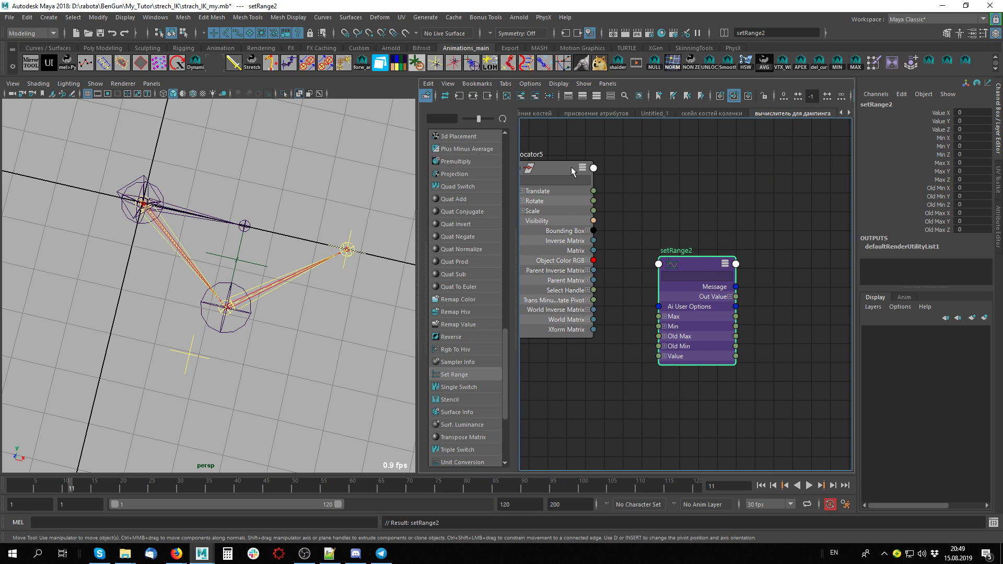
left_click_drag(572, 167, 828, 161)
left_click_drag(697, 261, 654, 184)
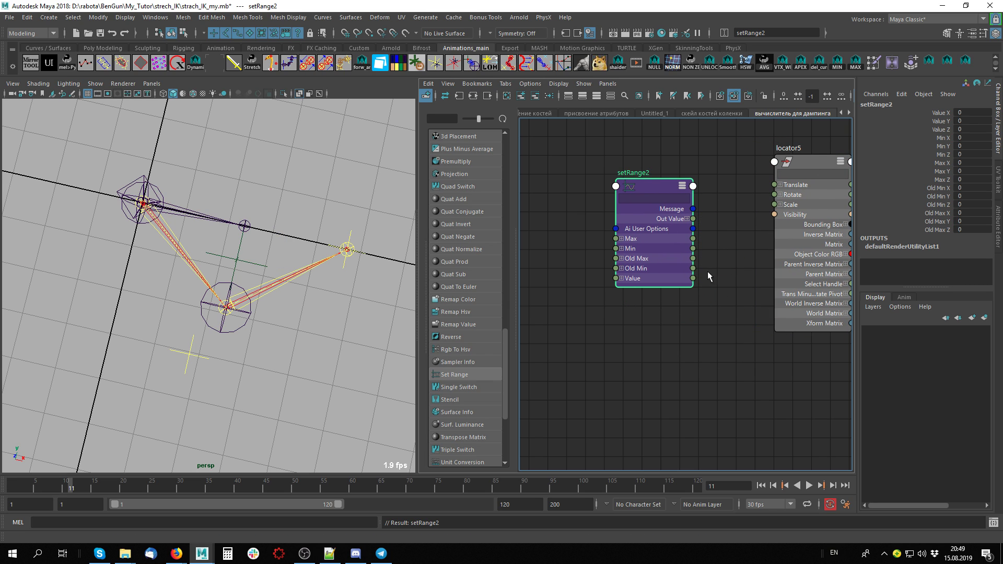
middle_click_drag(700, 266, 708, 293, "alt")
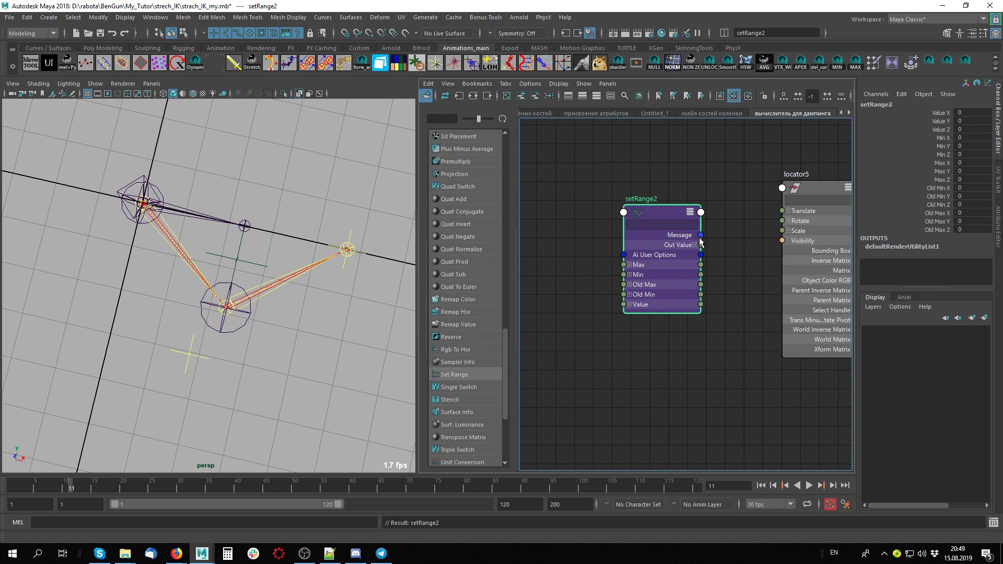
Expand the Set Range node's Value, Old Min, Old Max, Min, Max and Out Value attributes into their X, Y and Z components.
left_click(629, 304)
left_click(629, 294)
left_click(629, 285)
left_click(628, 274)
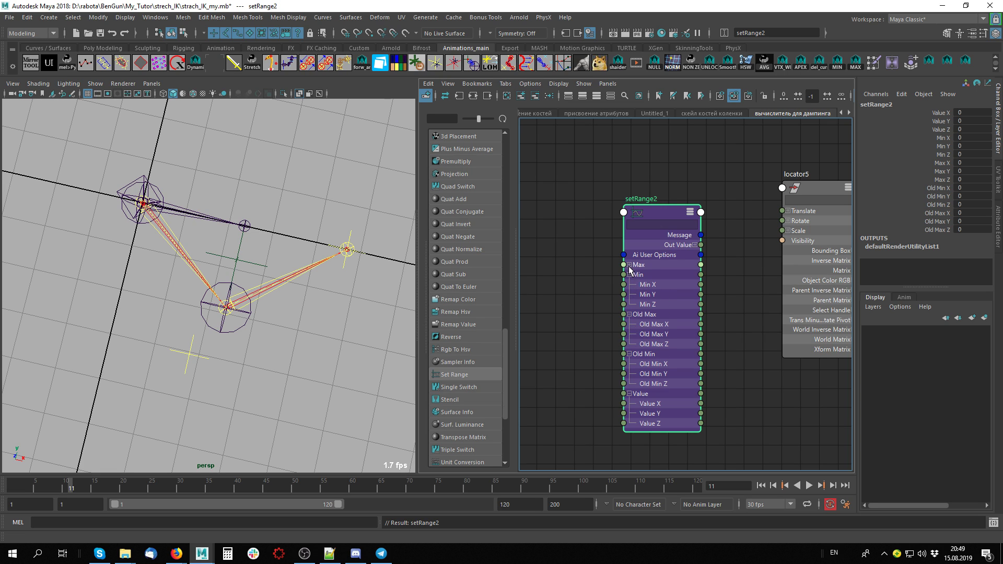
mouse_move(674, 254)
left_mouse_down()
mouse_move(694, 261)
mouse_move(567, 233)
left_mouse_up()
mouse_move(626, 264)
left_mouse_down()
mouse_move(644, 264)
mouse_move(630, 260)
left_mouse_up()
left_click(629, 264)
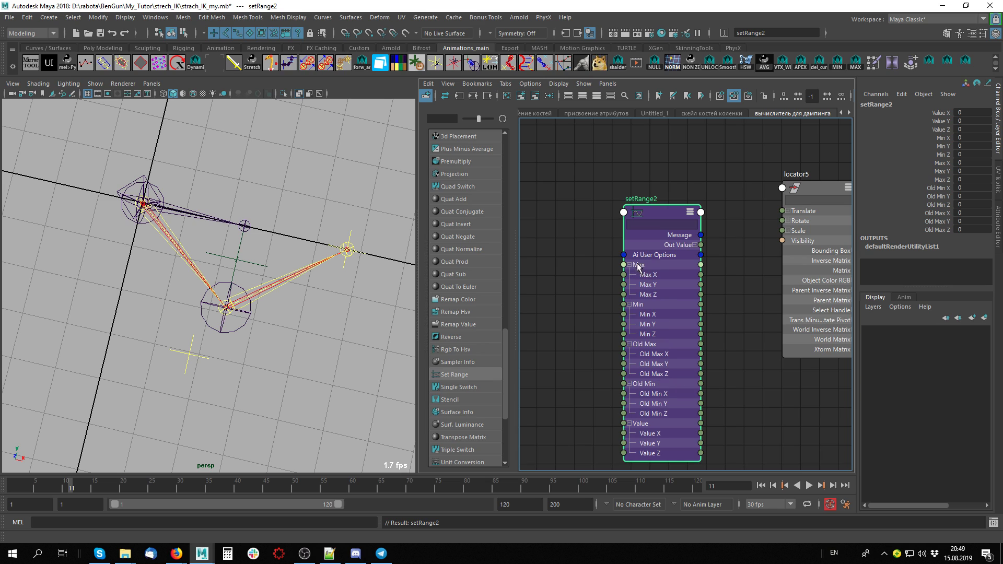
left_click(694, 244)
left_click_drag(667, 210, 651, 164)
scroll(725, 347, "down", 2)
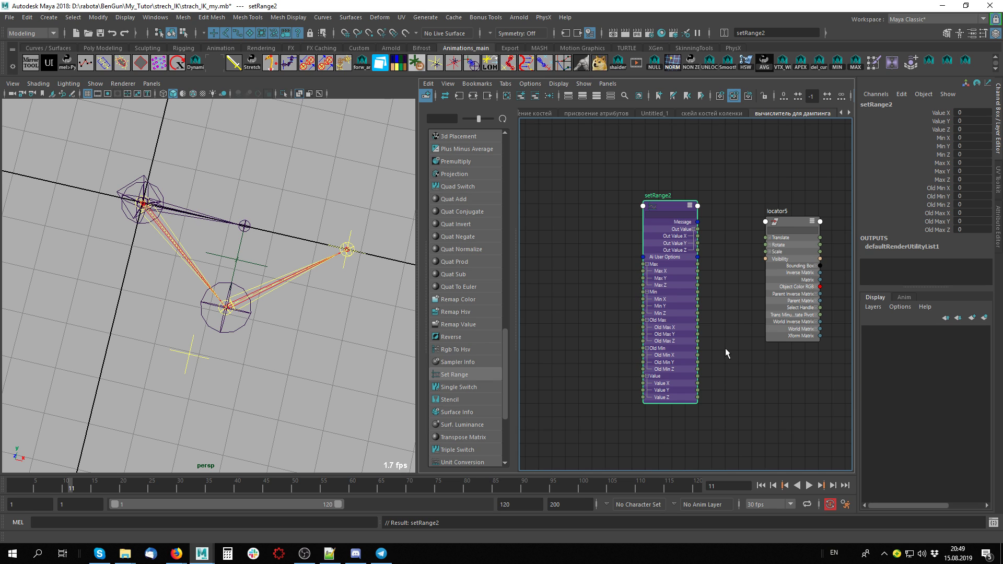
middle_click_drag(733, 343, 754, 330, "alt")
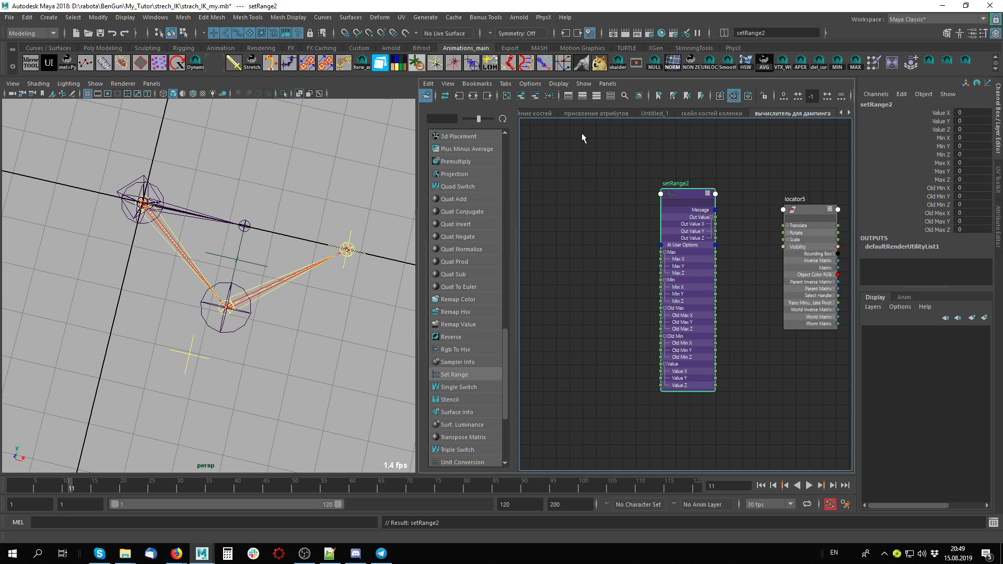
Find the current_distance node in the "основной решатель для стреча" graph and select it to examine its value and connections.
scroll(582, 133, "up", 2)
scroll(729, 139, "down", 2)
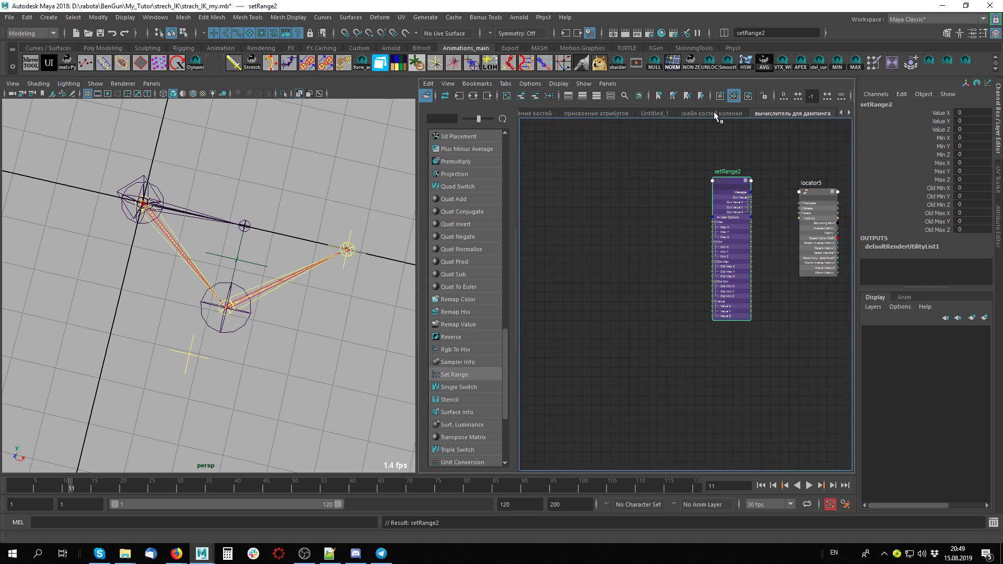
scroll(713, 112, "up", 4)
scroll(698, 112, "up", 1)
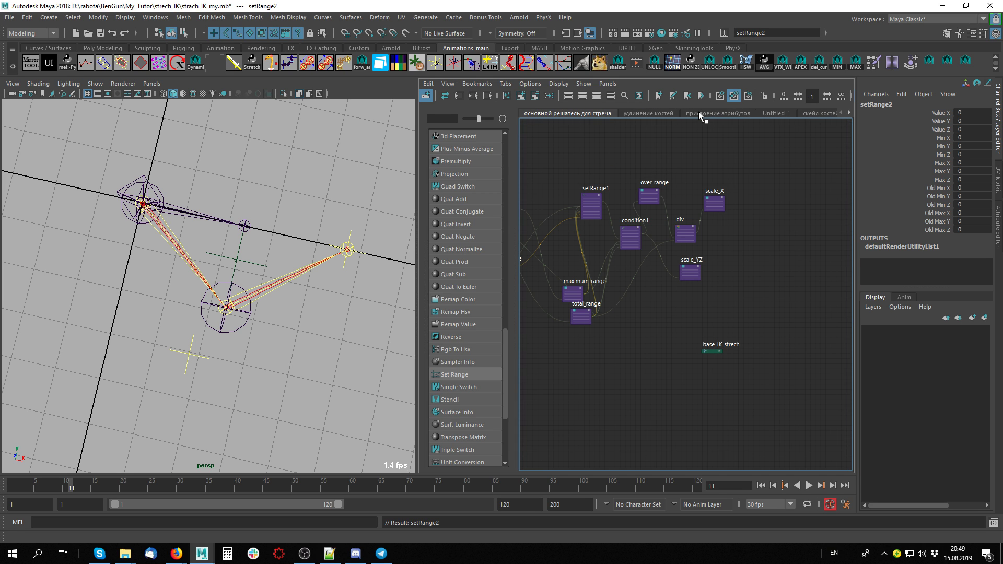
middle_click_drag(631, 248, 855, 259, "alt")
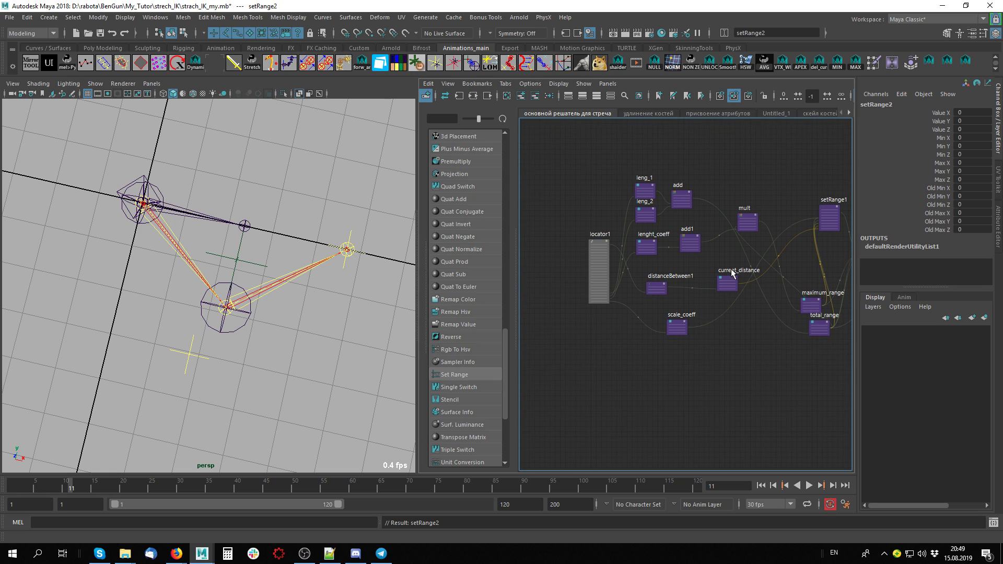
scroll(733, 272, "up", 2)
scroll(686, 261, "up", 2)
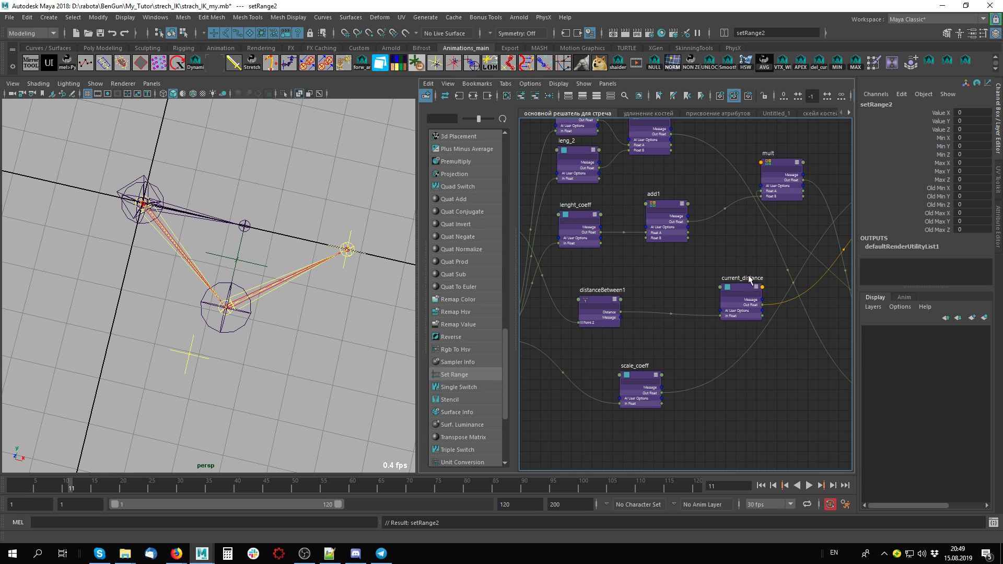
middle_click_drag(658, 263, 536, 249)
left_click(599, 283)
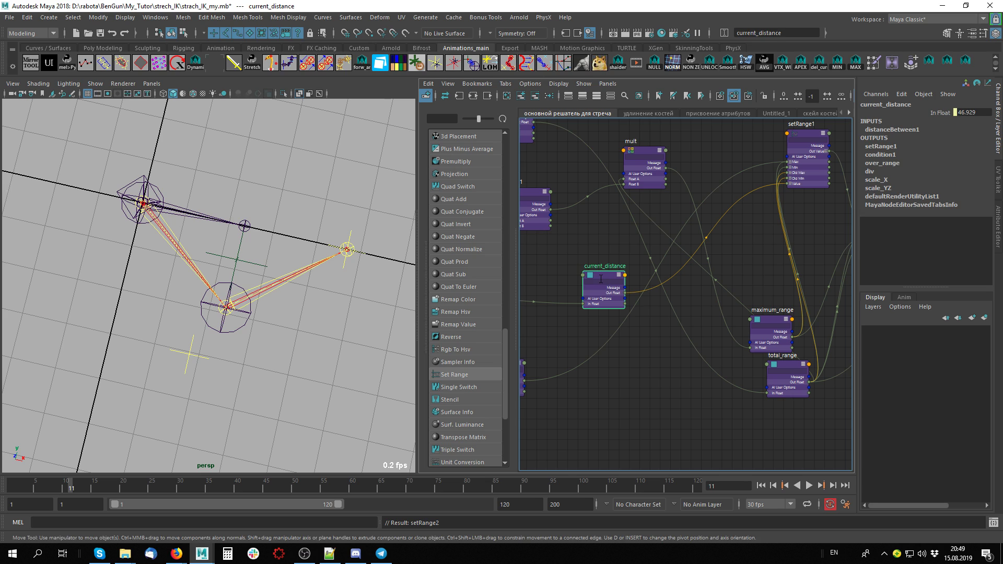
middle_click_drag(625, 339, 538, 322, "alt")
scroll(652, 372, "down", 1)
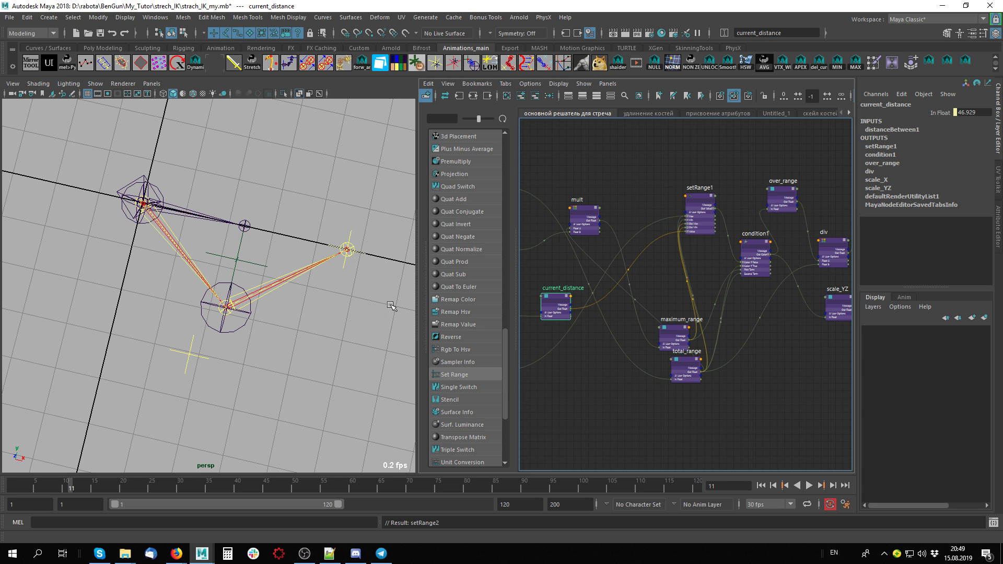
Test the knee's behavior by moving locator1 back and forth along X to about 35.9, and check the current_distance value.
left_click(341, 264)
left_click_drag(384, 261, 263, 232)
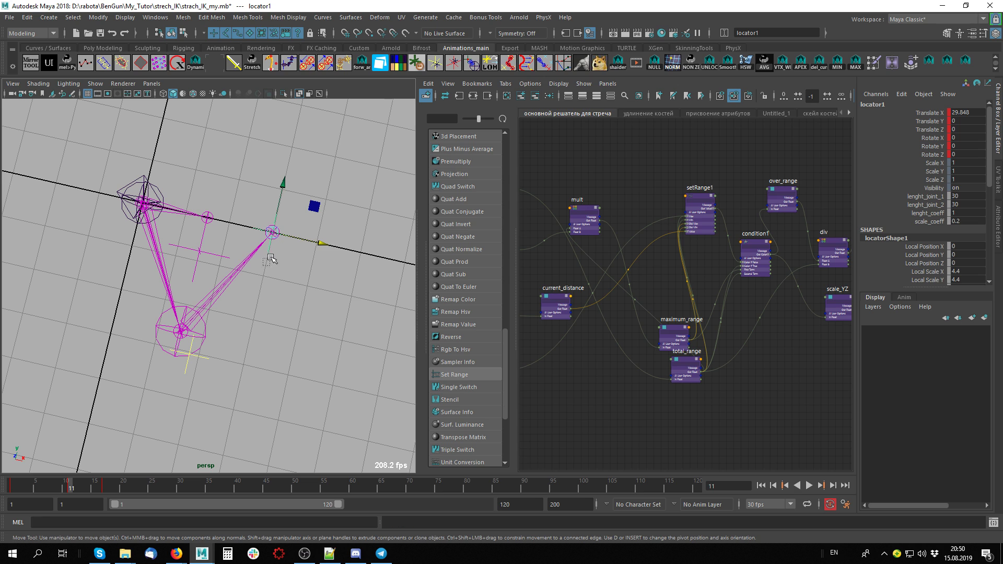
left_click_drag(320, 243, 362, 276)
right_click_drag(362, 275, 320, 252, "alt")
middle_click_drag(319, 252, 258, 235, "alt")
mouse_move(253, 256)
left_mouse_down()
mouse_move(390, 288)
mouse_move(238, 256)
left_mouse_up()
middle_click_drag(79, 204, 177, 193, "alt")
middle_click_drag(289, 264, 228, 246, "alt")
right_click_drag(228, 245, 299, 235, "alt")
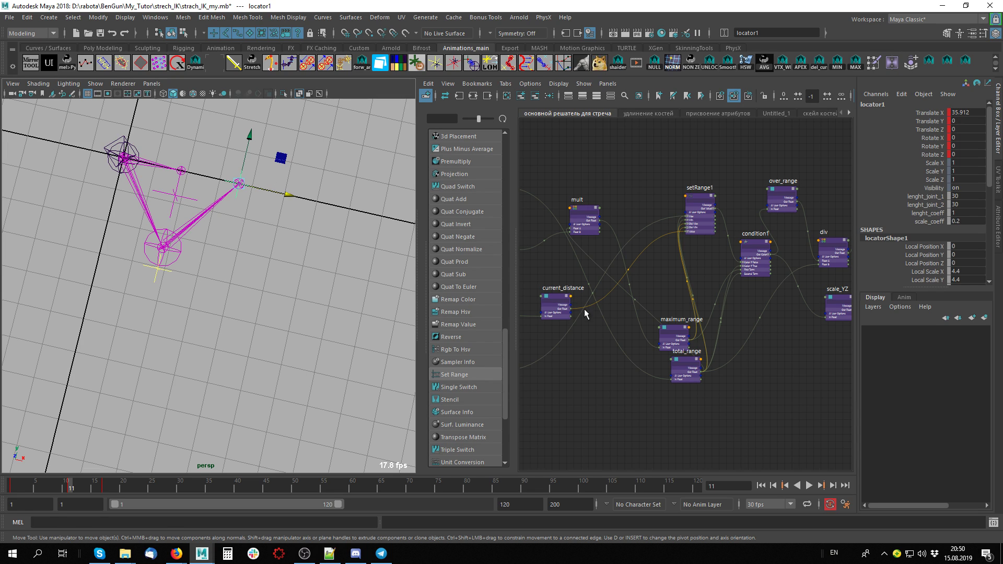
left_click(560, 306)
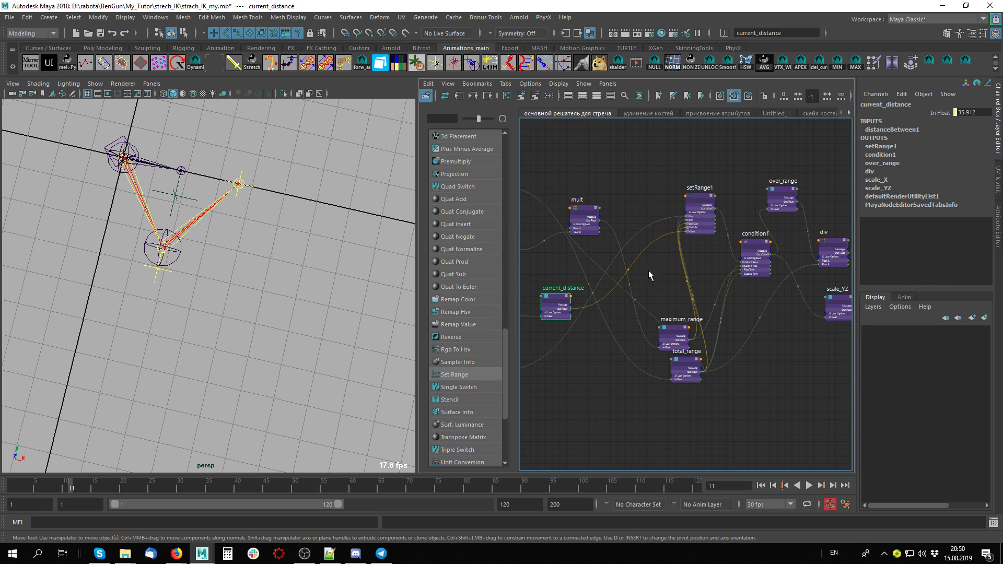
Add the current_distance and maximum_range nodes to the "вычислитель для дампинга" graph, show their attributes and space them apart.
left_click(677, 332)
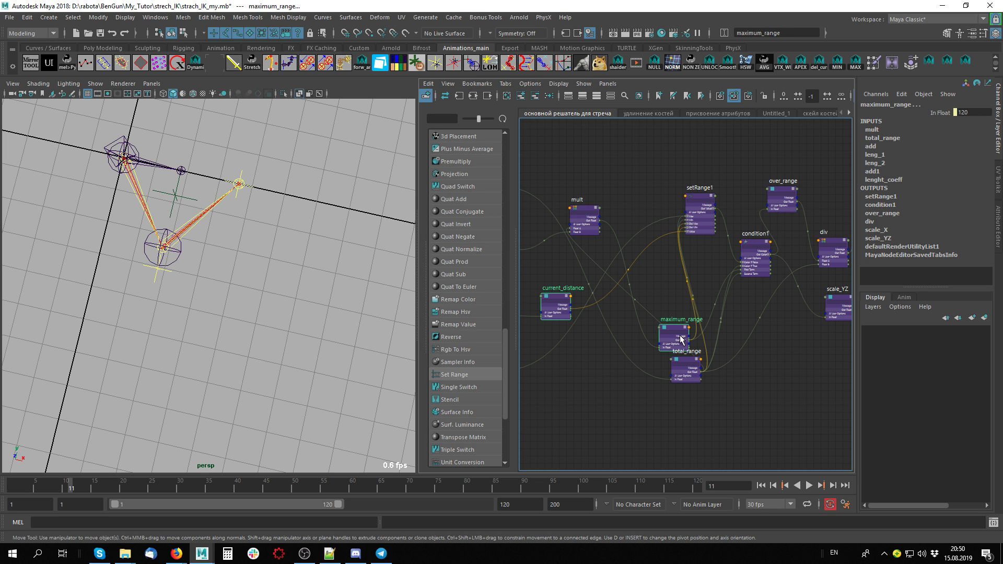
left_click(818, 116)
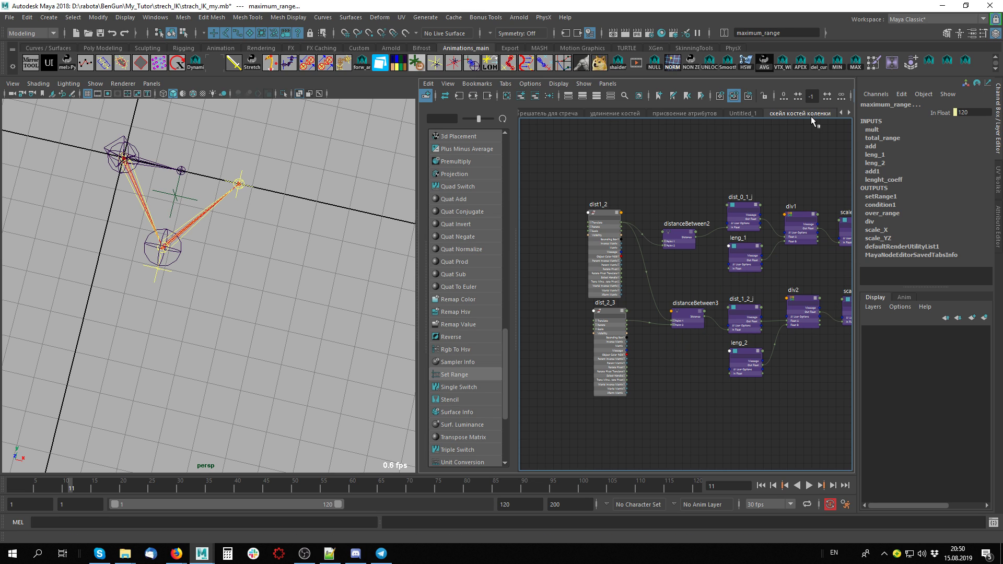
scroll(813, 111, "down", 1)
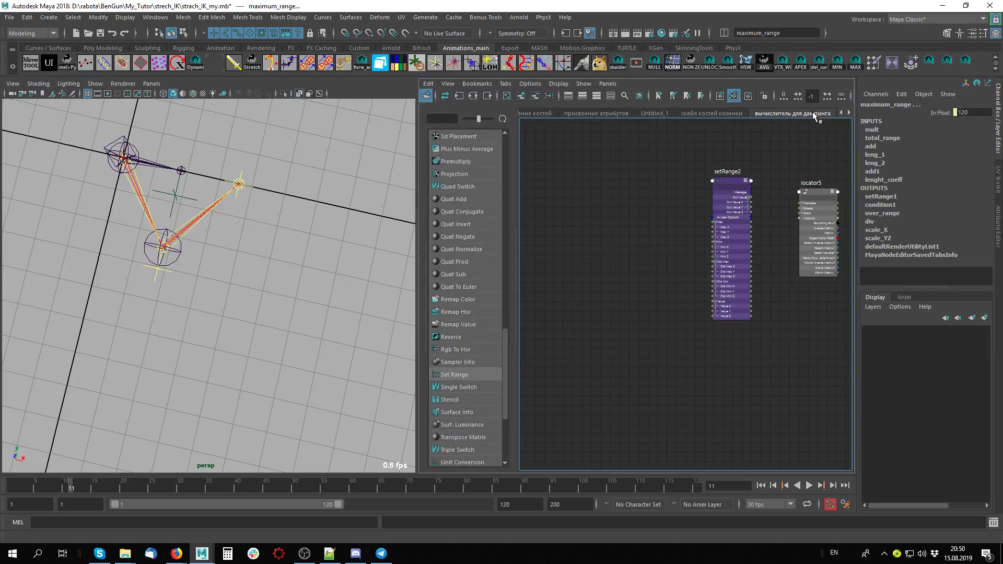
left_click(522, 96)
scroll(618, 256, "up", 2)
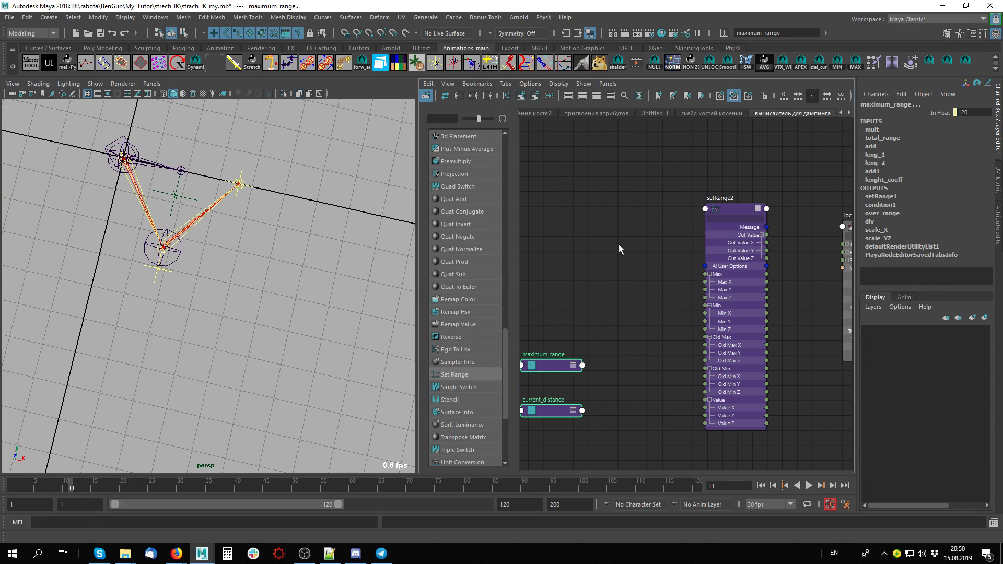
key("3")
middle_click_drag(615, 271, 658, 205)
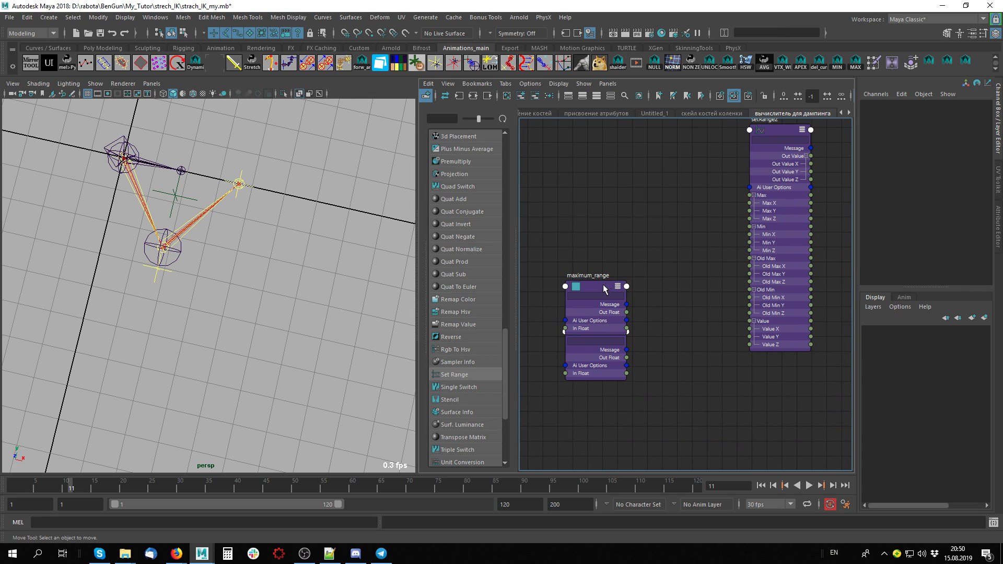
left_click_drag(596, 293, 595, 187)
Connect current_distance's Out Float to setRange2's Value X, and maximum_range's Out Float to setRange2's Old Max X.
left_click_drag(602, 333, 751, 328)
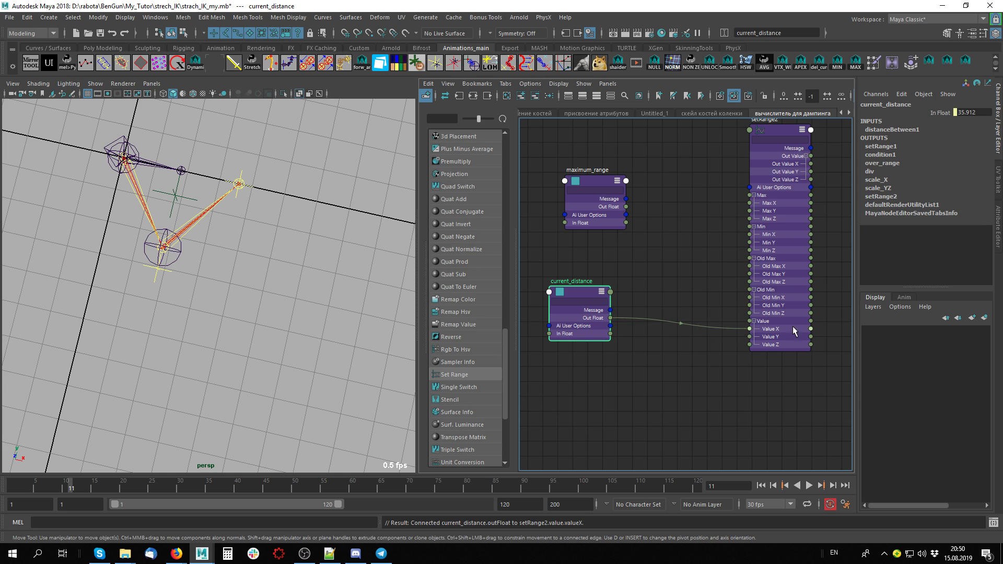
mouse_move(674, 233)
middle_mouse_down()
mouse_move(638, 267)
mouse_move(653, 229)
mouse_move(650, 248)
mouse_move(658, 242)
middle_mouse_up()
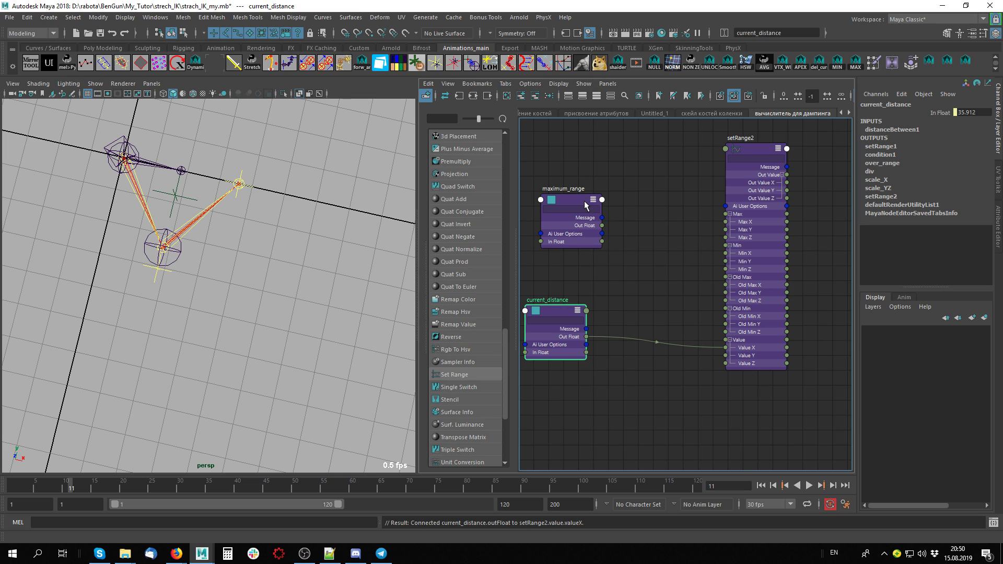
left_click_drag(586, 205, 577, 173)
middle_click_drag(607, 203, 625, 214)
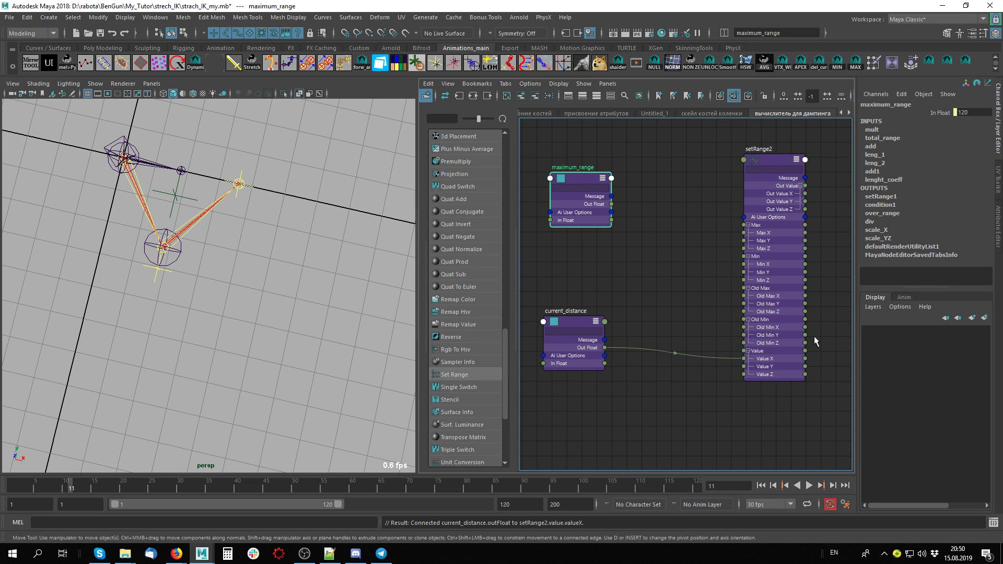
left_click_drag(611, 203, 744, 296)
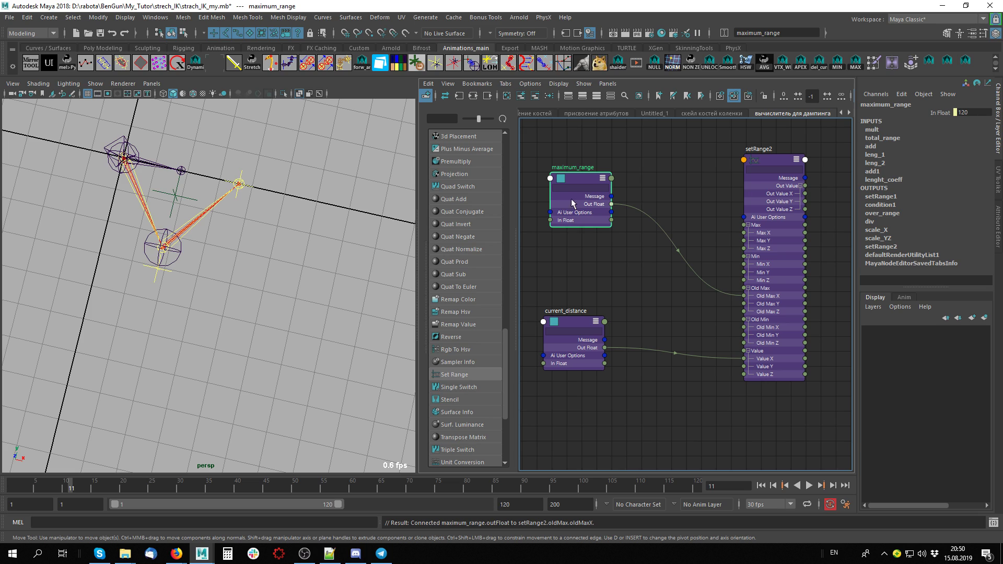
left_click_drag(572, 203, 553, 229)
middle_click_drag(669, 311, 684, 309, "alt")
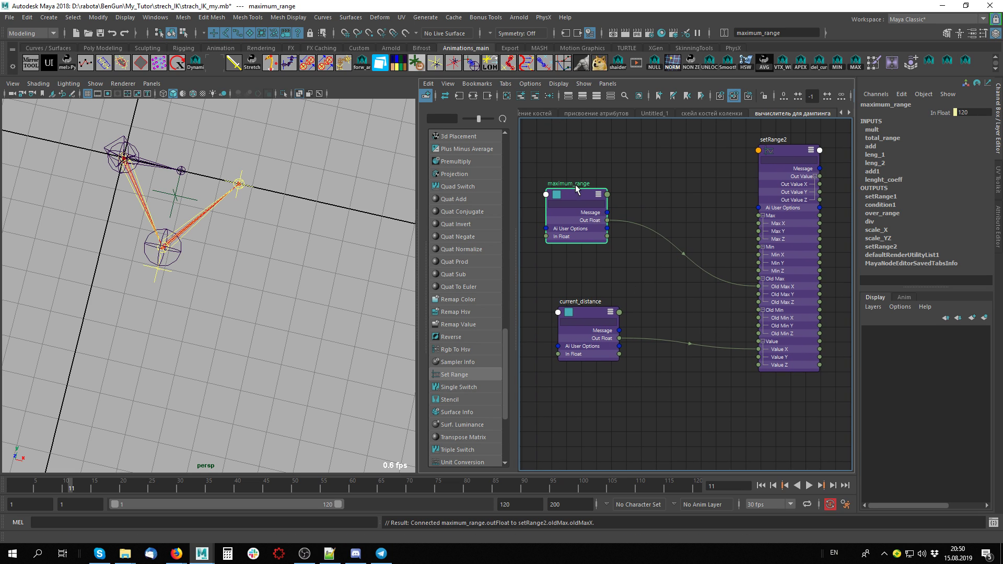
Examine locator1's length attributes and the Set Range attributes of setRange2, including its Old Min value.
left_click(250, 186)
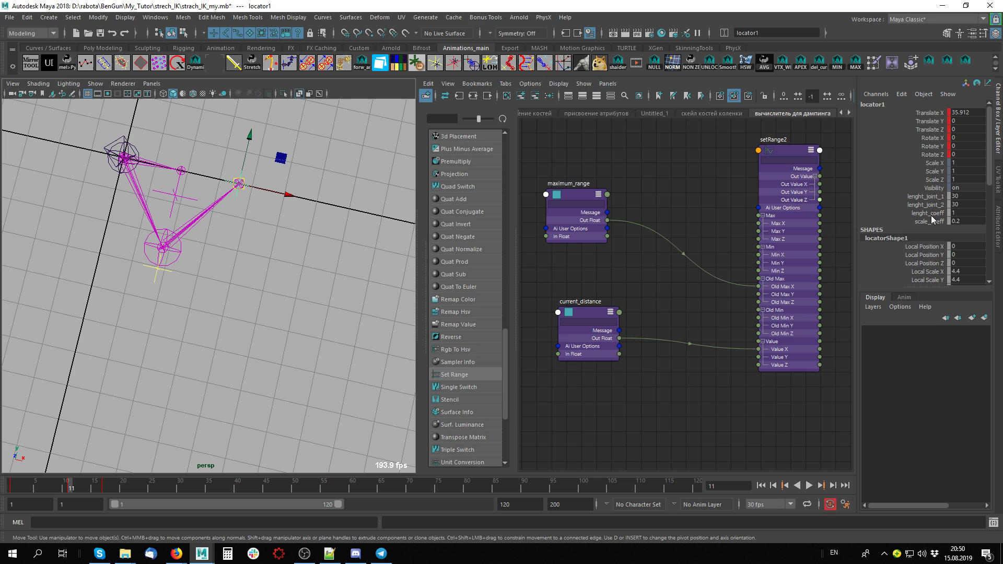
middle_click_drag(653, 333, 642, 351, "alt")
middle_click_drag(679, 319, 693, 290, "alt")
left_click(786, 150)
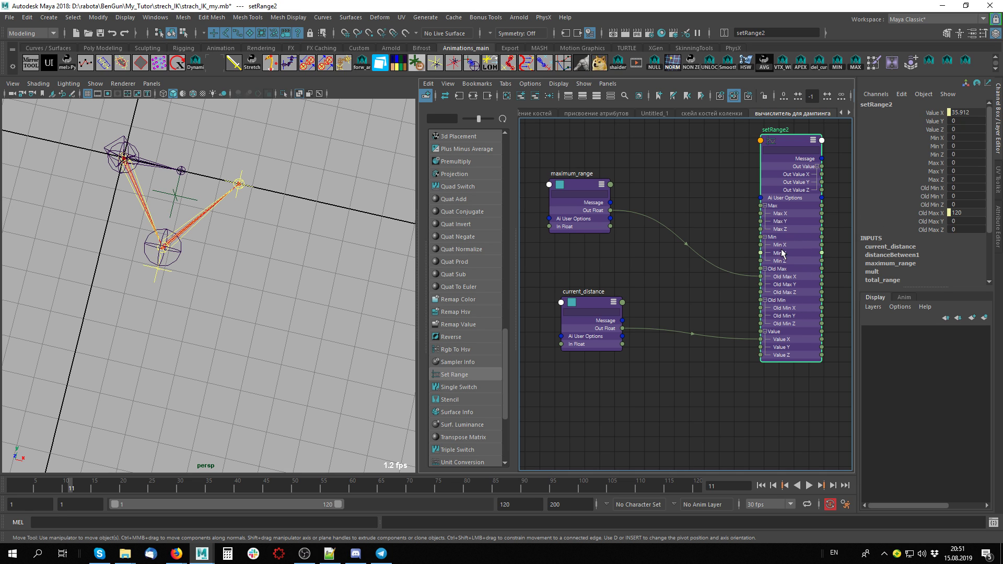
key("ctrl+a")
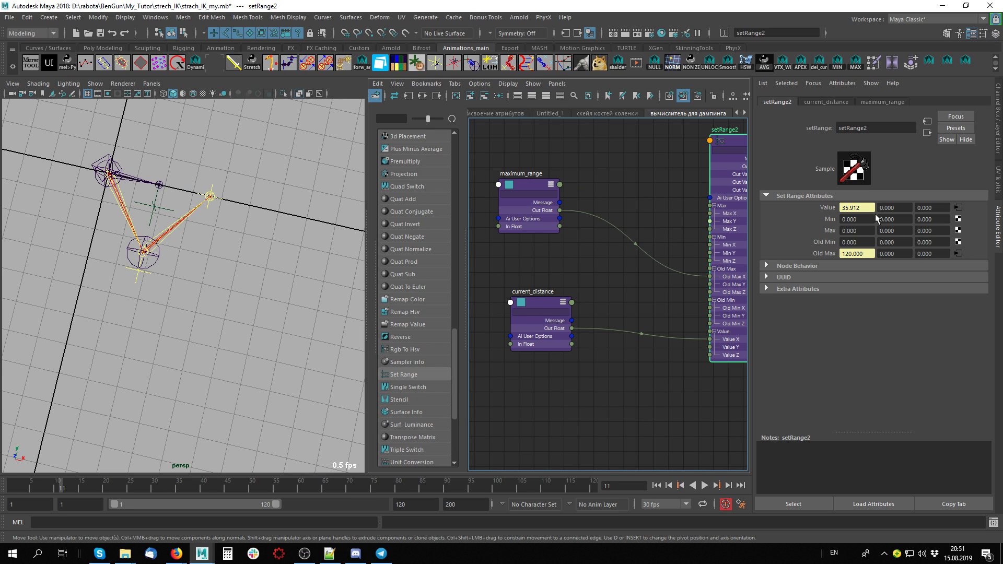
left_click(851, 243)
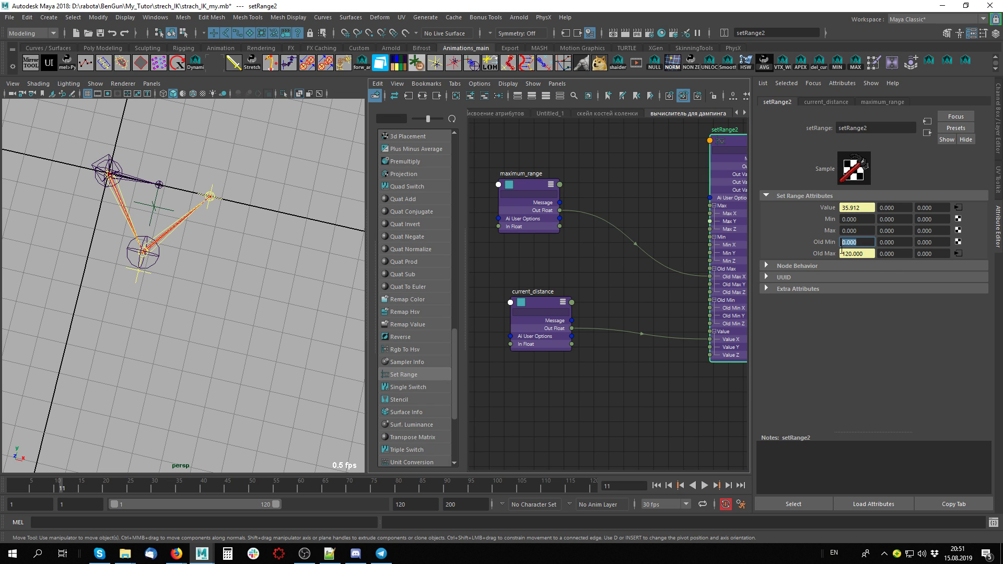
Move the maximum_range and current_distance nodes lower in the graph, keeping them beside setRange2's inputs.
mouse_move(582, 251)
middle_mouse_down("alt")
mouse_move(559, 233)
mouse_move(566, 239)
middle_mouse_up("alt")
left_click_drag(523, 171, 514, 380)
left_click_drag(516, 214, 524, 308)
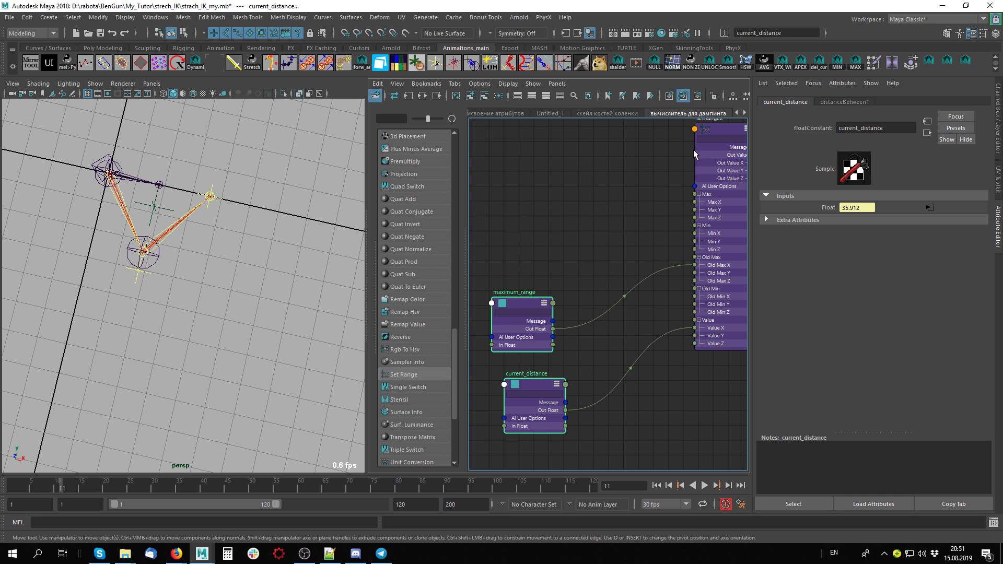
Set the X component of setRange2's Min to 100, leaving its Max at 0.
left_click(719, 127)
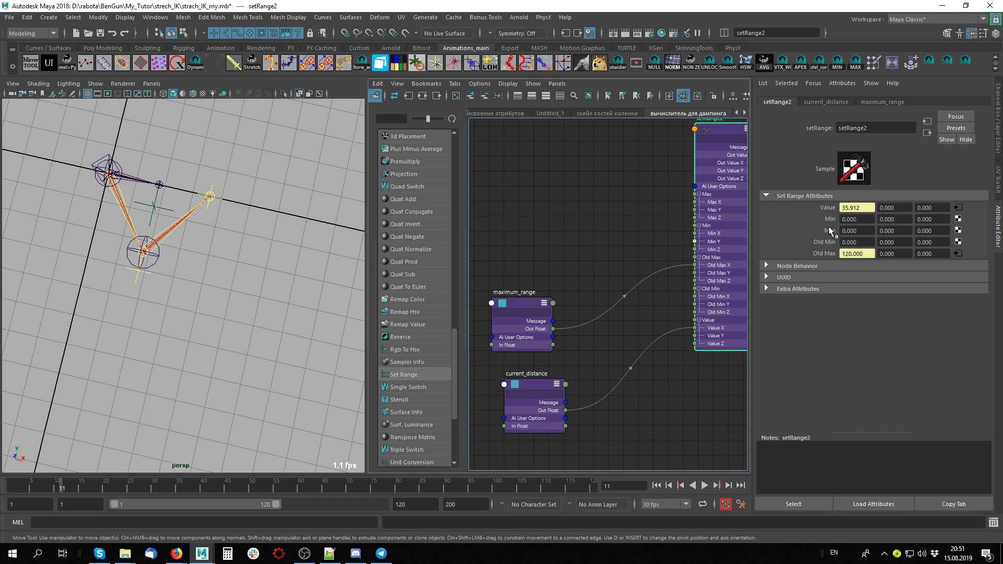
left_click(857, 231)
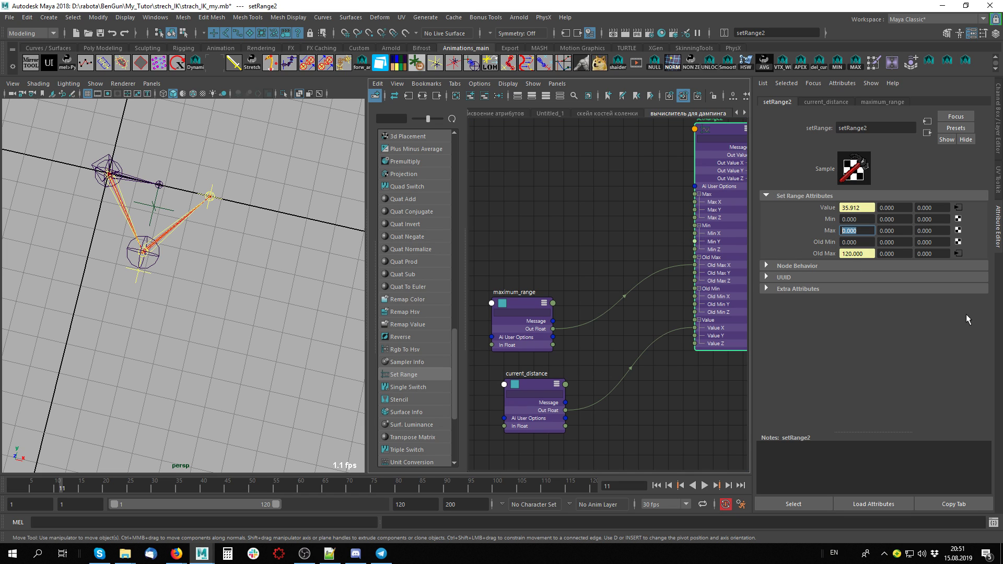
type("100")
key("Return")
left_click(844, 219)
type("100")
key("Return")
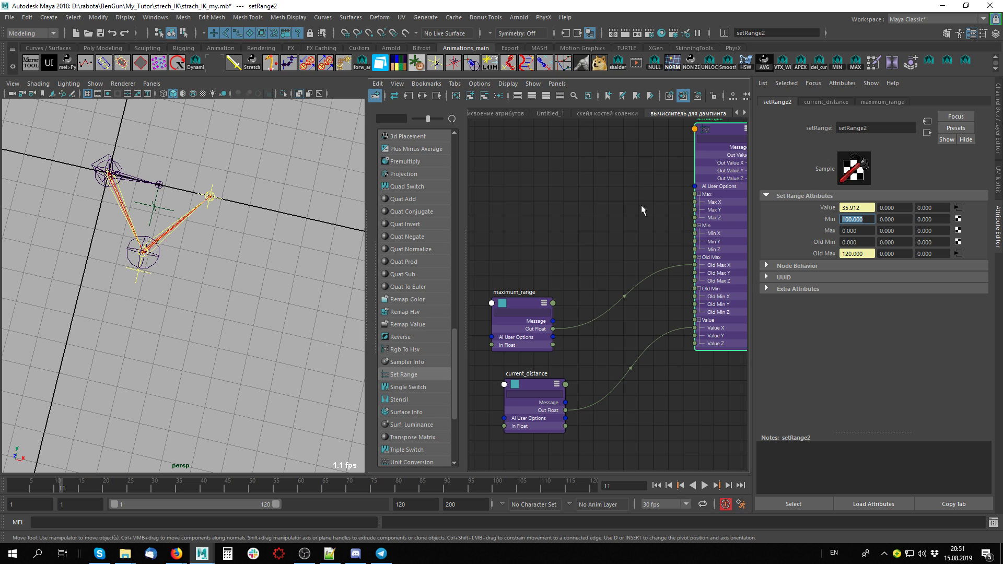
Expand locator5's Translate attribute and connect setRange2's Out Value X to locator5's Translate Y.
middle_click_drag(641, 205, 593, 194, "alt")
key("ctrl+a")
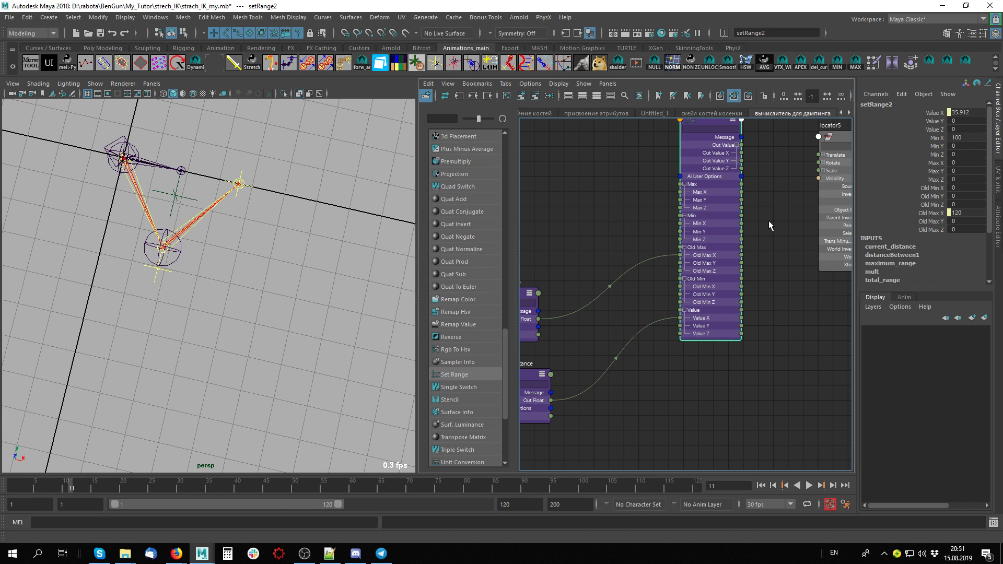
middle_click_drag(769, 221, 757, 261, "alt")
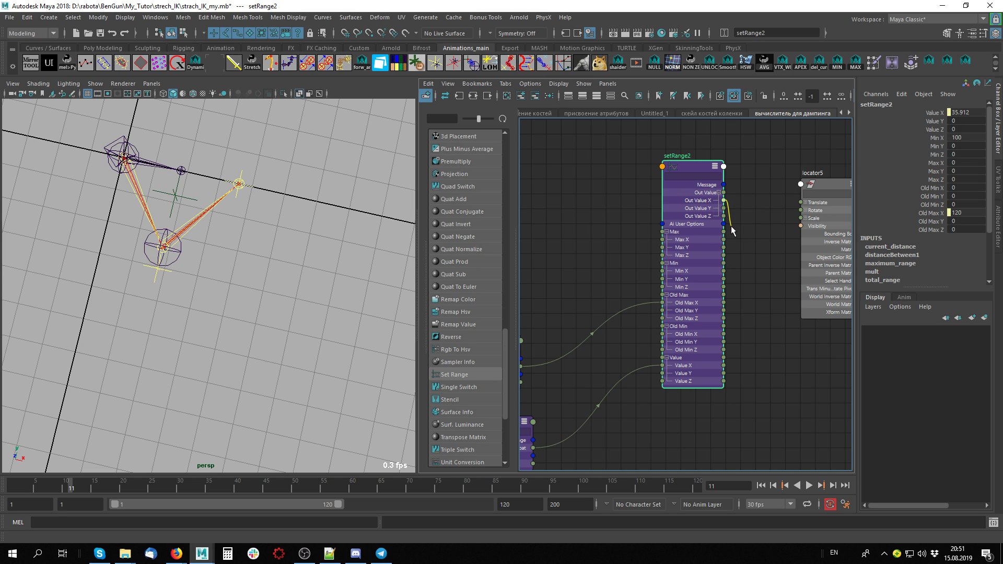
left_click(805, 202)
left_click(184, 201)
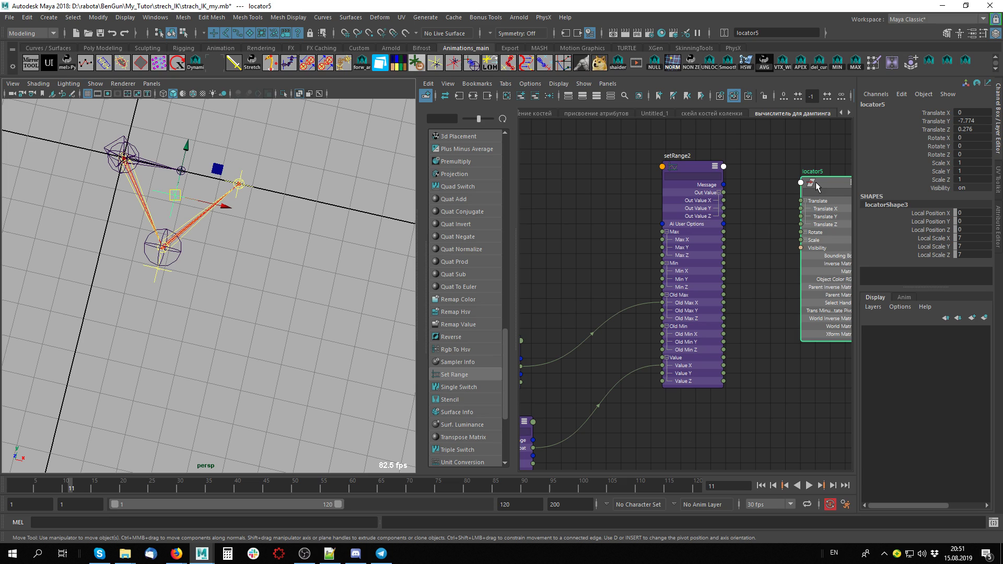
scroll(778, 232, "up", 3)
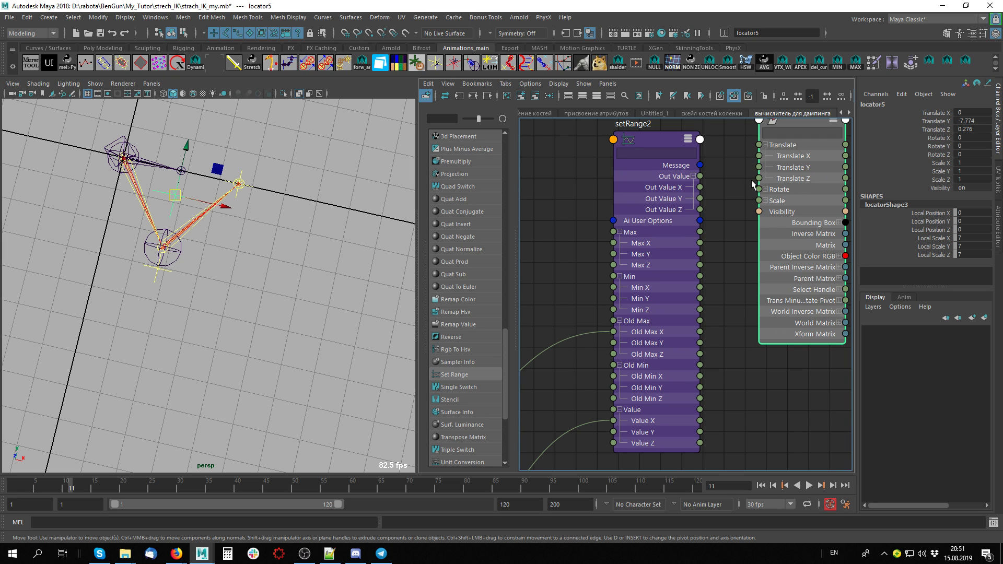
left_click_drag(700, 188, 759, 167)
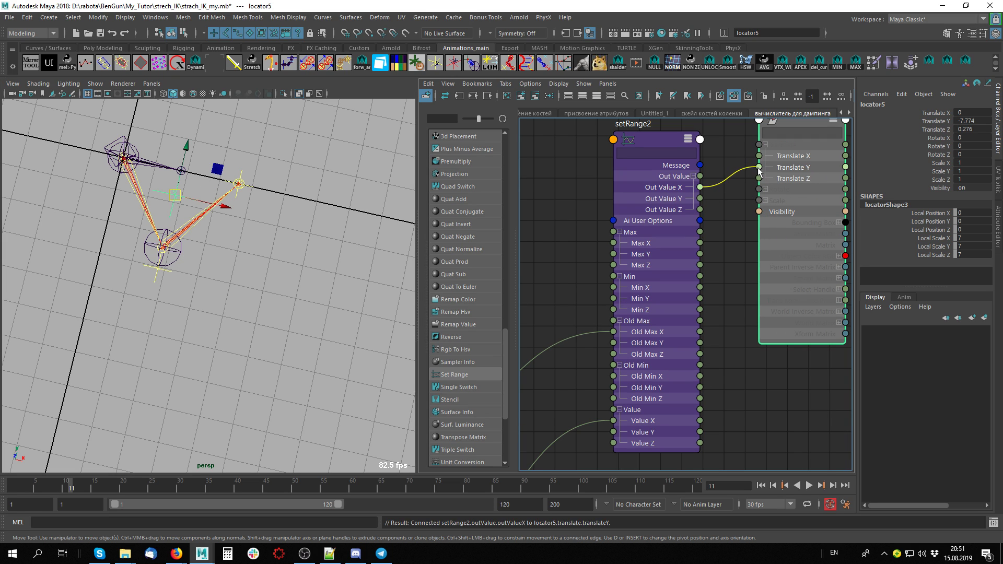
Test how locator5 responds by moving locator1 along X to about 20.2.
right_click_drag(271, 206, 204, 181, "alt")
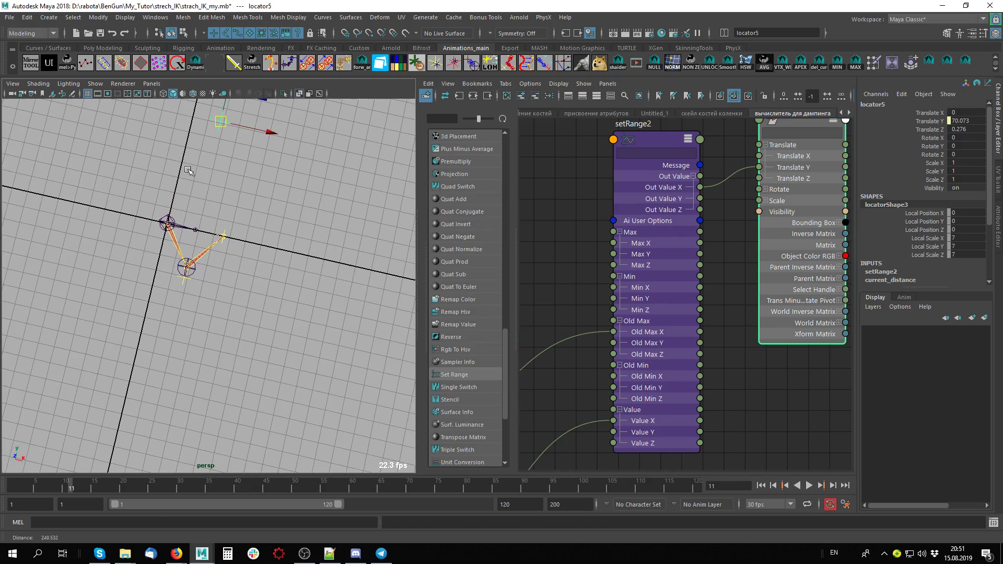
middle_click_drag(230, 189, 223, 227, "alt")
left_click_drag(251, 227, 284, 227, "alt")
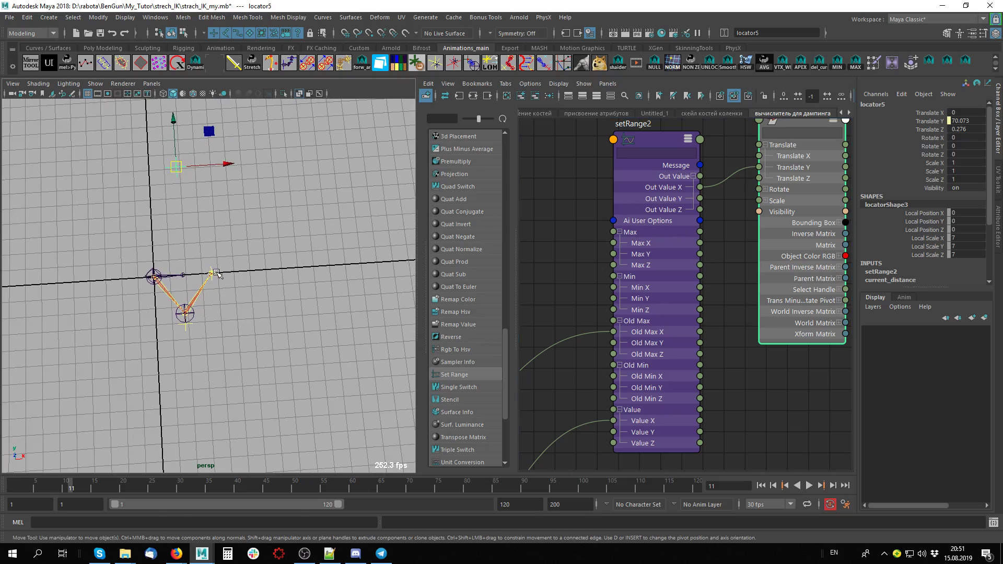
left_click(213, 273)
left_click_drag(217, 272, 244, 268)
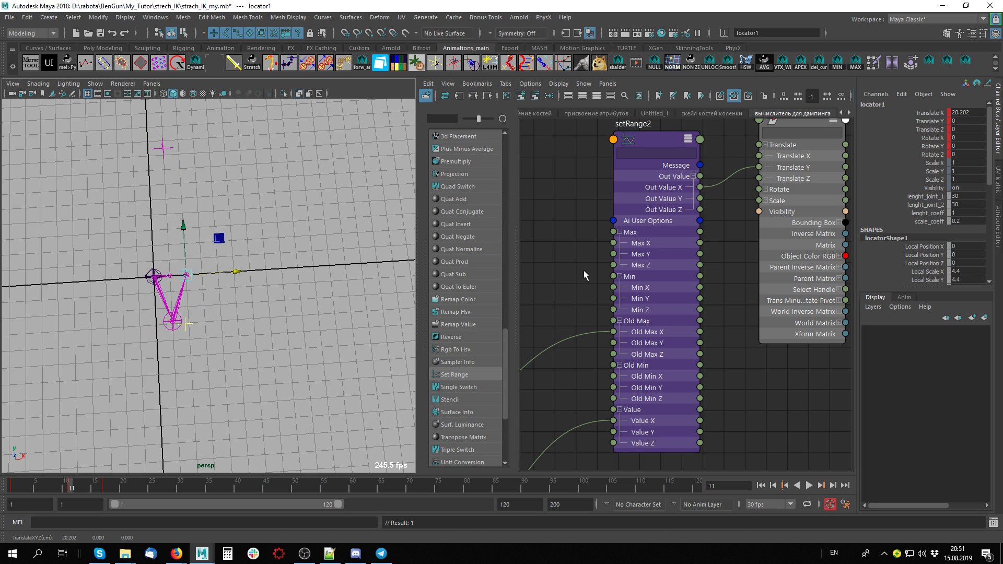
Move locator5 farther from setRange2 and place a new Float Math node between them.
scroll(760, 299, "down", 2)
middle_click_drag(760, 299, 658, 287, "alt")
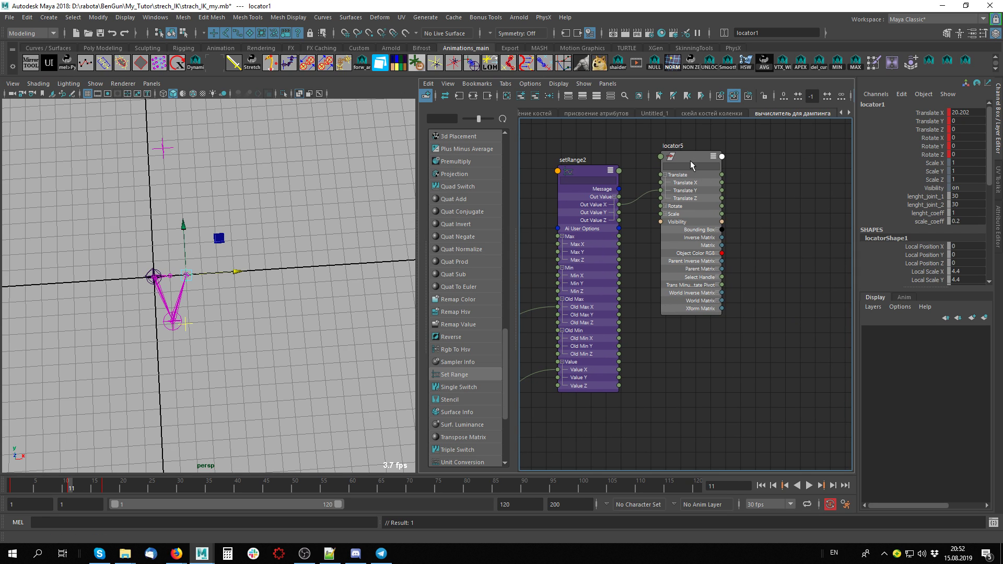
left_click_drag(690, 161, 770, 170)
scroll(470, 211, "up", 9)
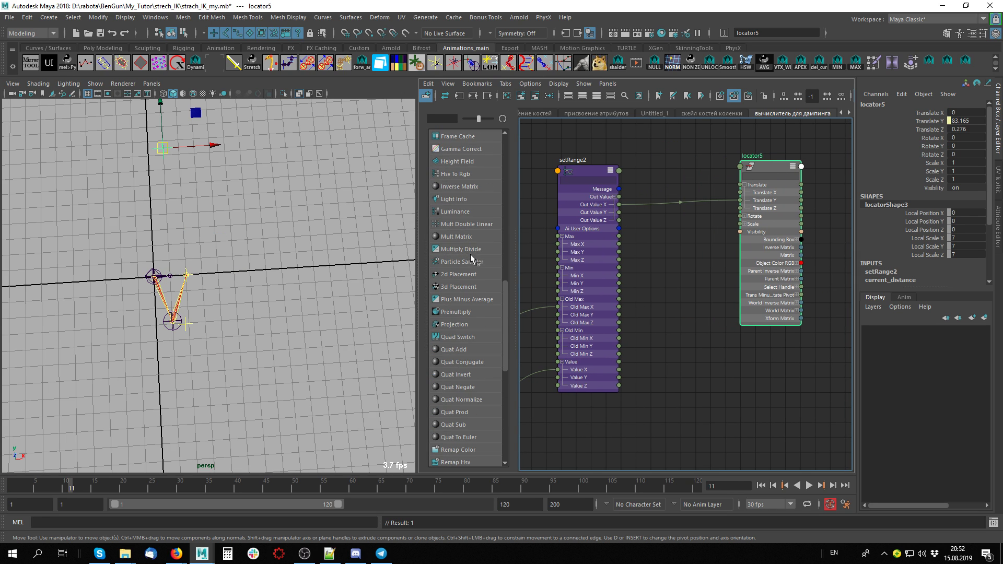
scroll(462, 254, "up", 1)
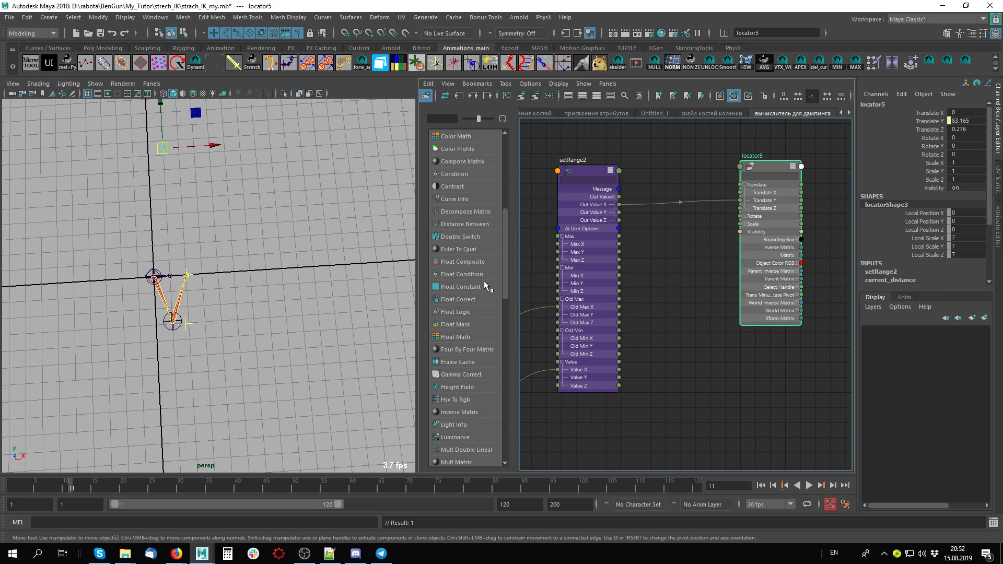
scroll(484, 281, "up", 3)
scroll(456, 256, "down", 3)
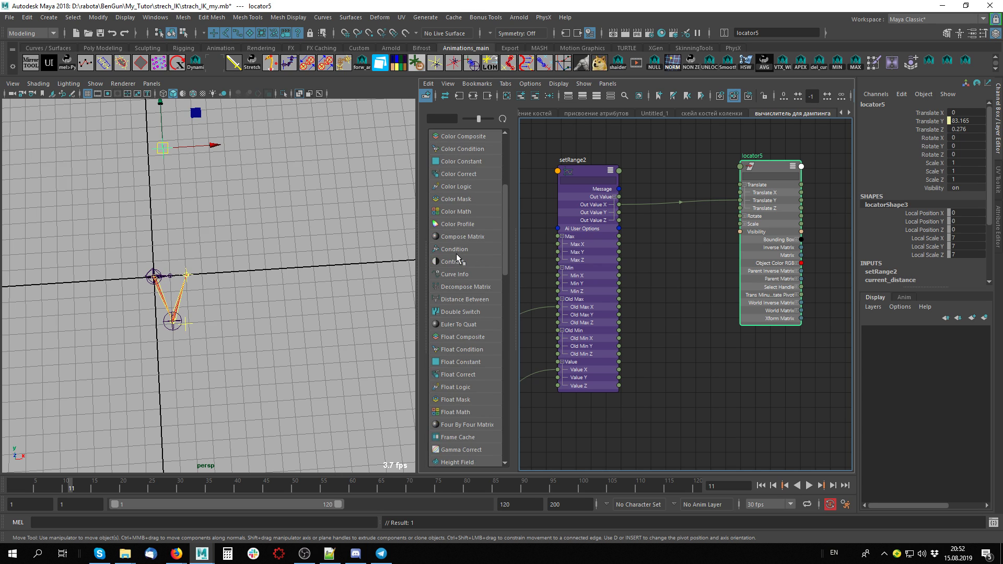
left_click(455, 336)
left_click_drag(685, 295, 673, 261)
Rename the new Float Math node to mult1.
double_click(672, 256)
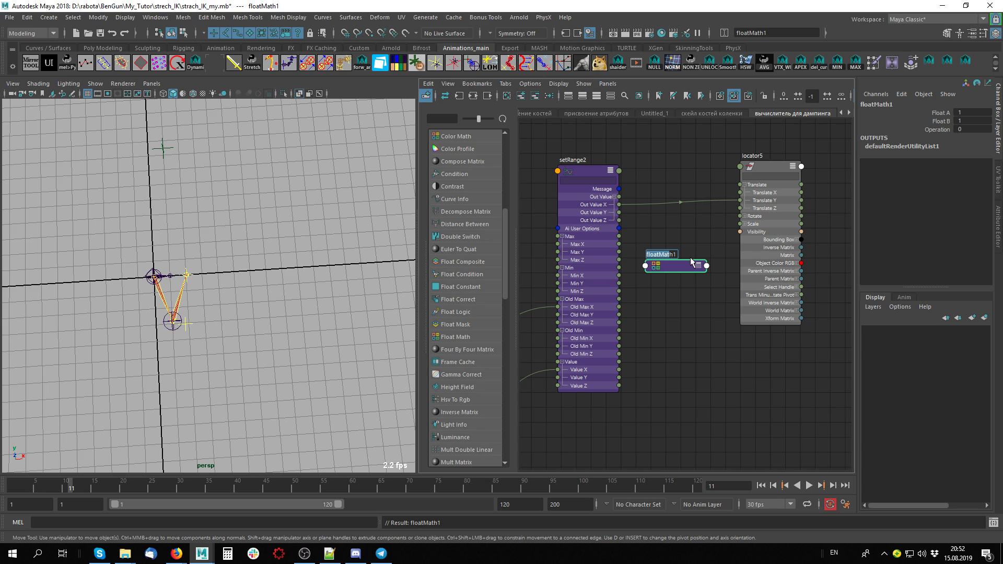
key("BackSpace")
type("mult1")
key("Return")
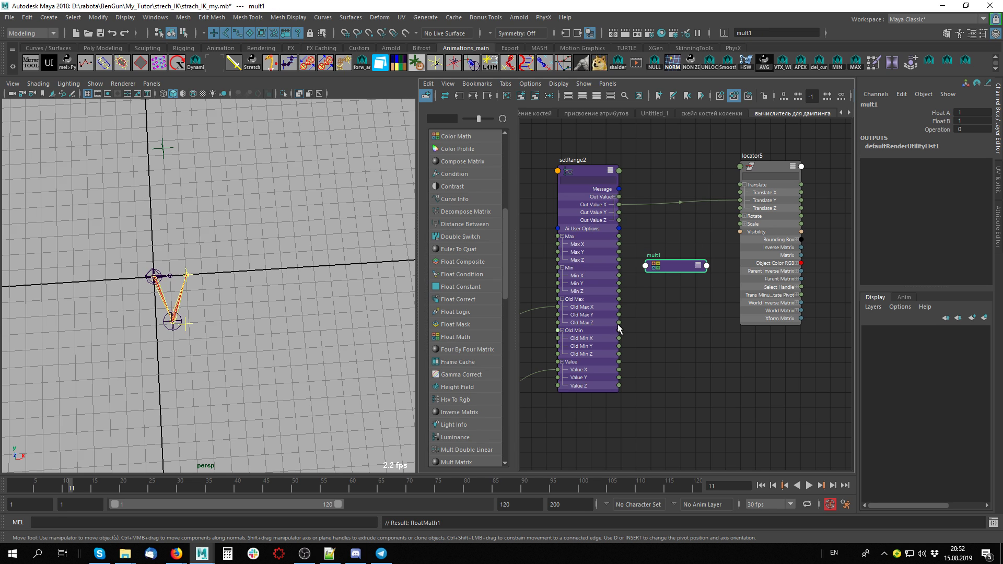
Expand the mult1 node, set its operation to Multiply and its Float B to -1.
scroll(654, 295, "up", 2)
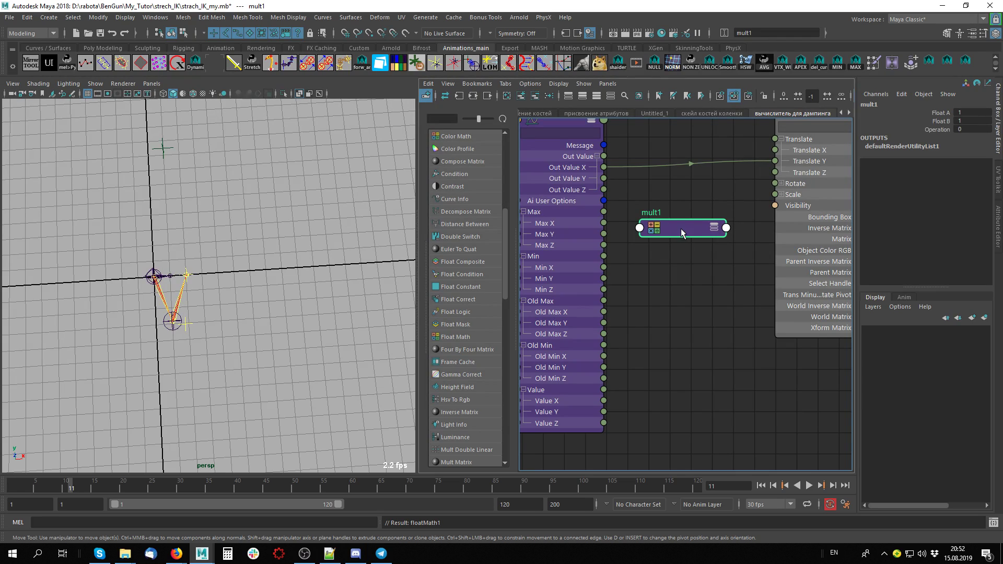
key("3")
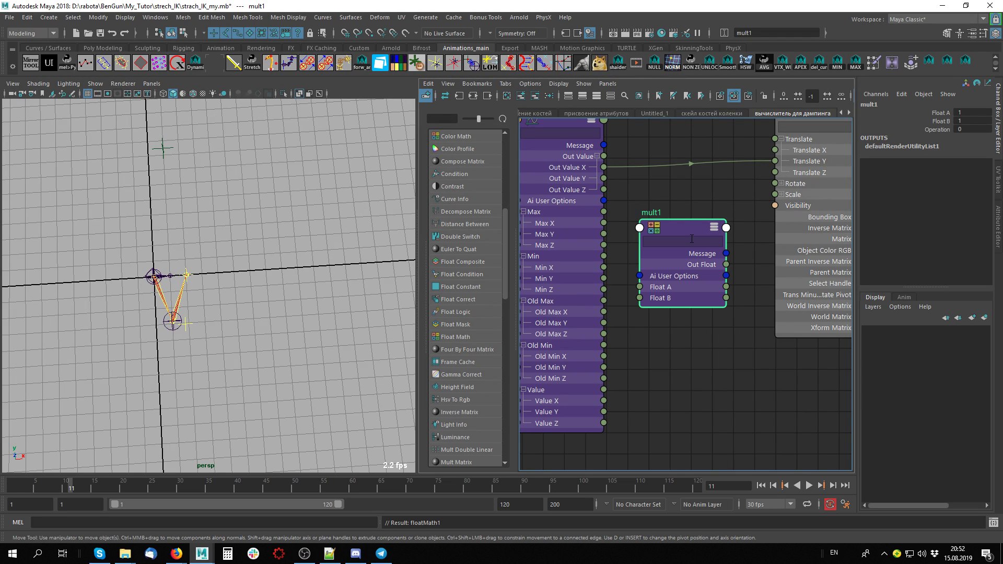
double_click(693, 274)
left_click(848, 244)
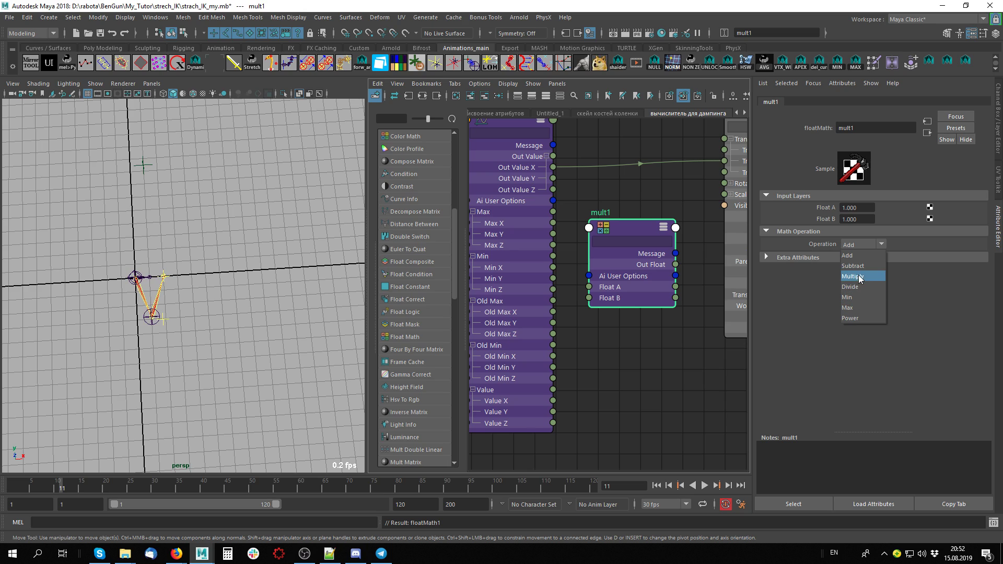
left_click(860, 277)
left_click_drag(857, 220, 801, 227)
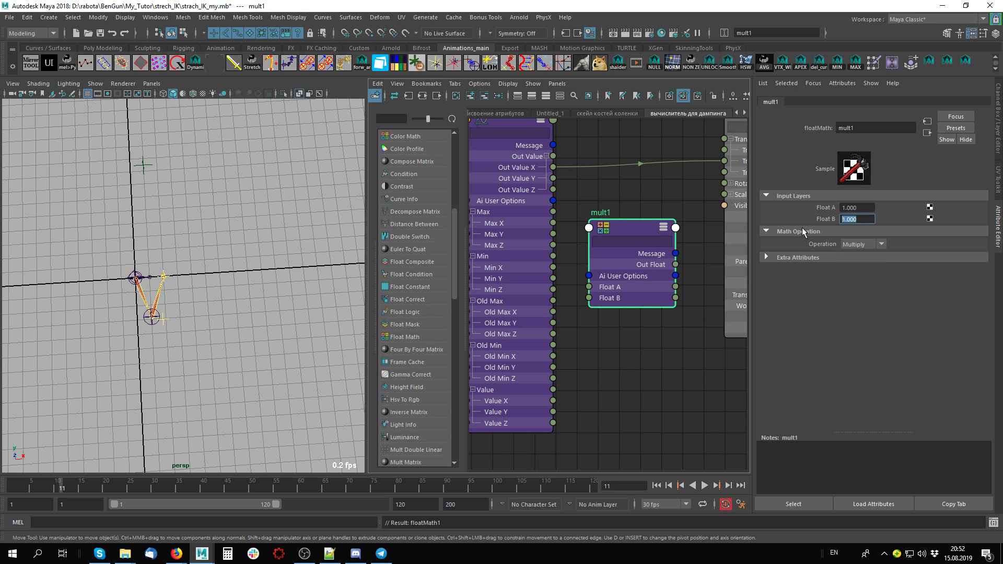
type("-1")
key("Return")
Connect setRange2's Out Value X to mult1's Float A, and mult1's Out Float to locator5's Translate Y.
left_click_drag(552, 167, 589, 287)
left_click_drag(629, 227, 612, 192)
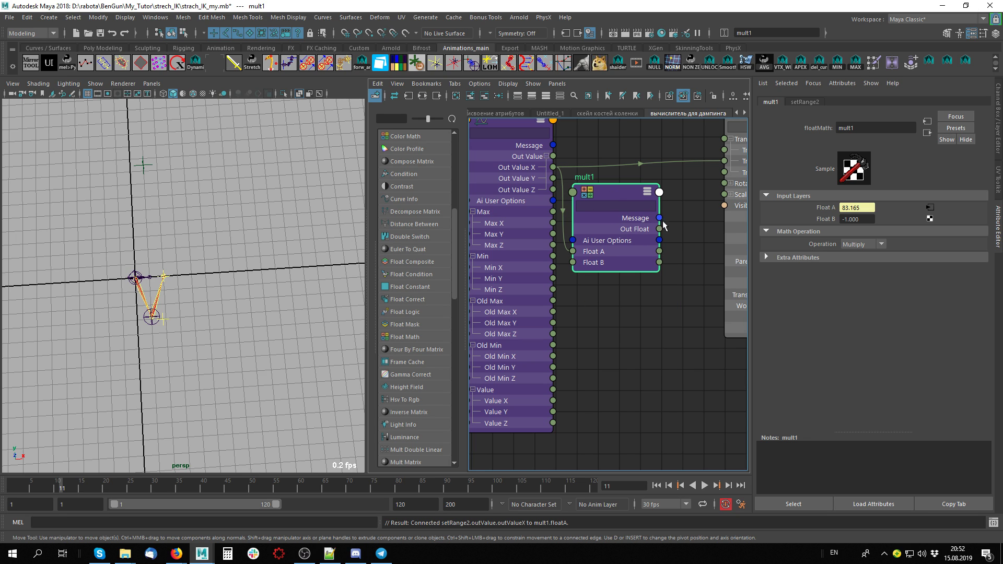
scroll(700, 240, "down", 3)
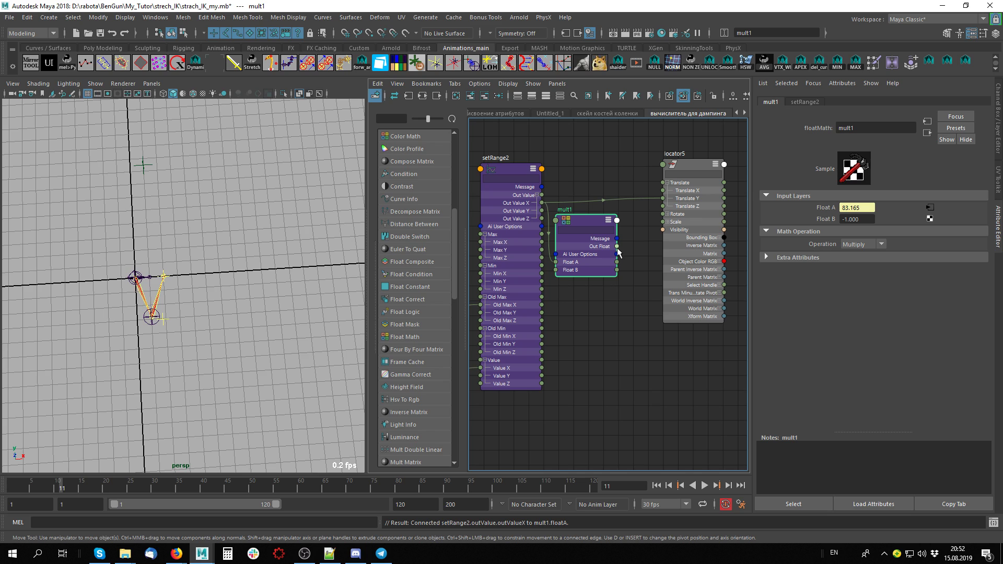
left_click_drag(617, 246, 663, 199)
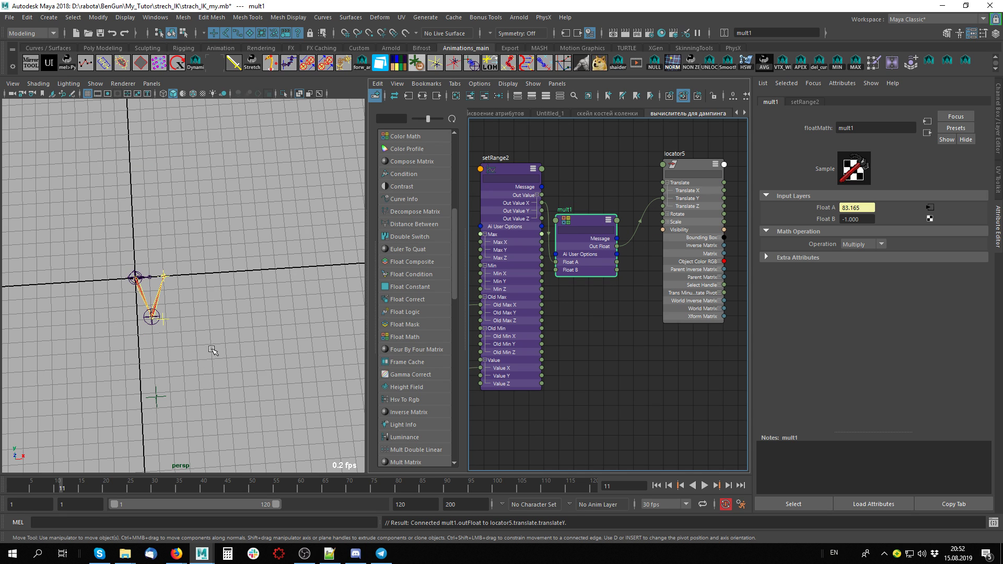
key("ctrl+a")
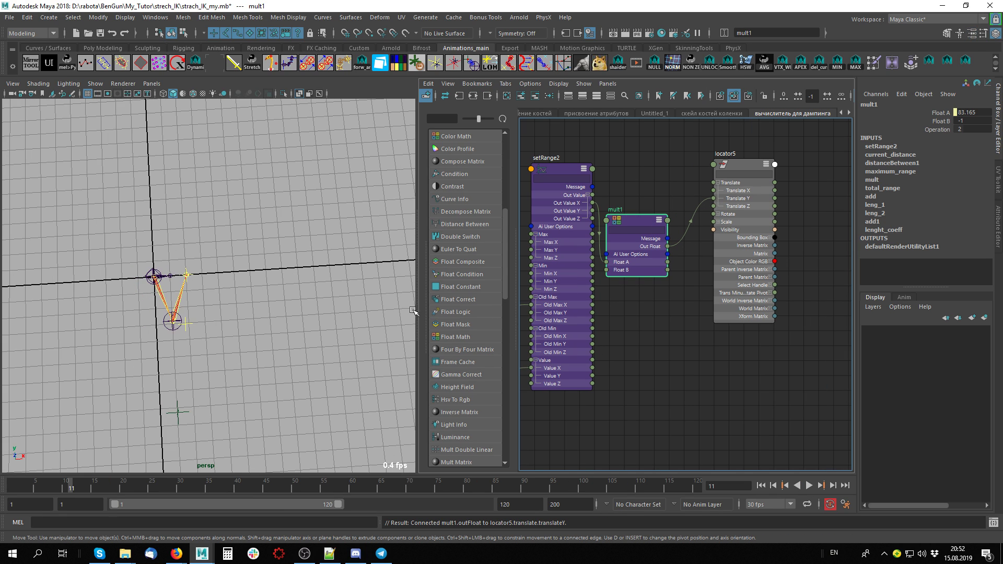
Test the negated offset by moving locator1 along X to about 42.8, and inspect locator5's translation.
left_click(238, 330)
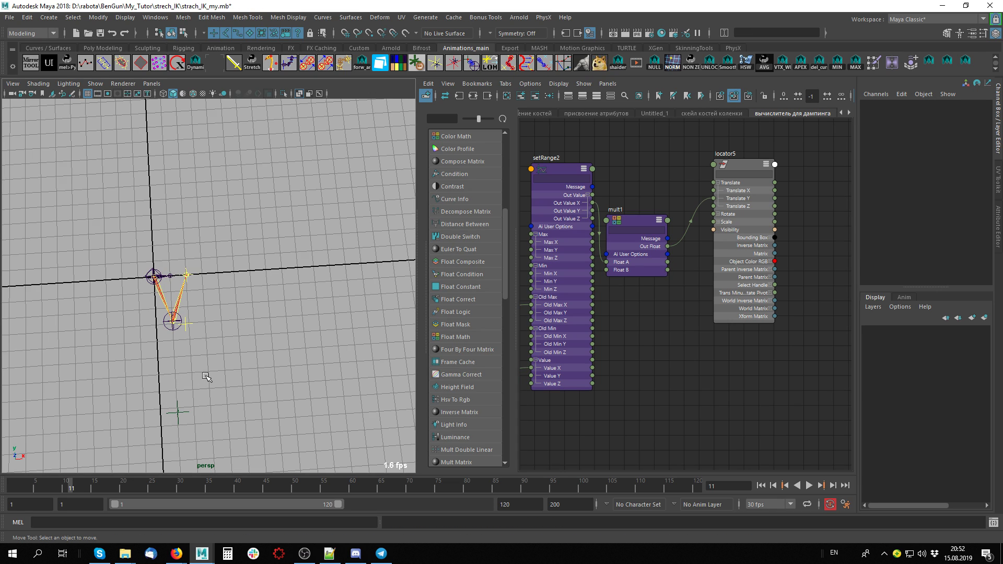
key("alt")
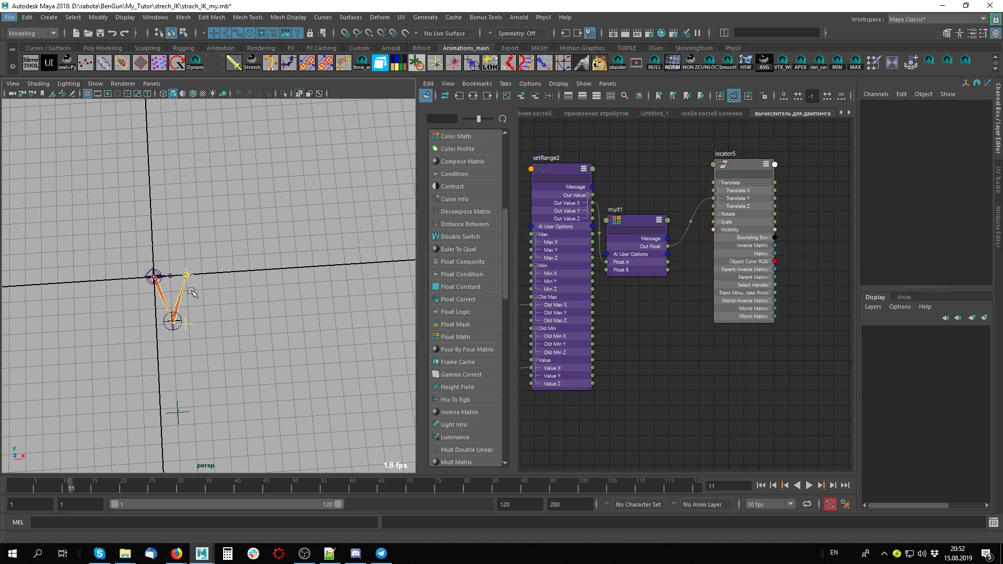
right_click_drag(191, 291, 232, 331, "alt")
middle_click_drag(221, 315, 245, 282, "alt")
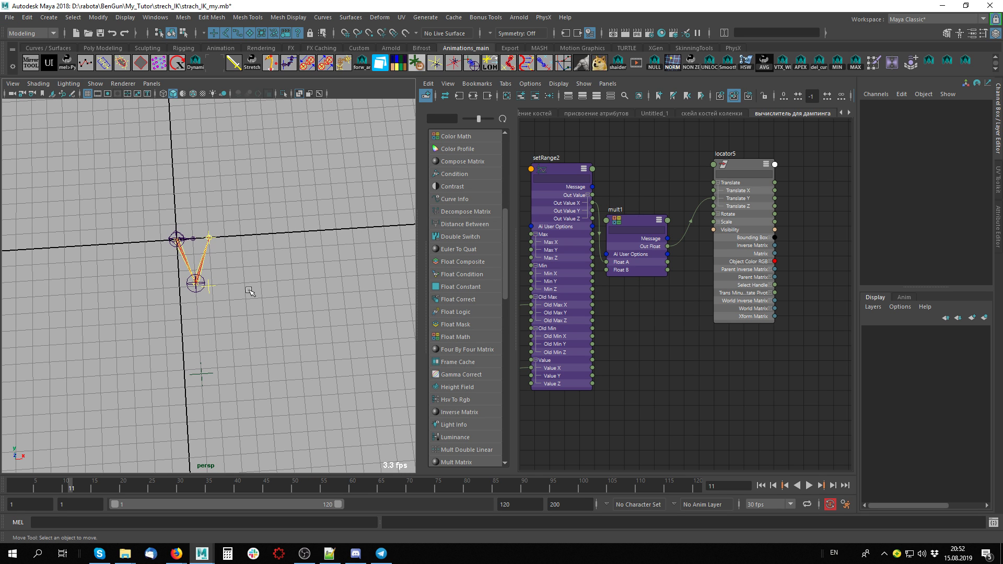
right_click_drag(249, 290, 263, 301, "alt")
left_click(210, 219)
middle_click_drag(271, 277, 251, 276, "alt")
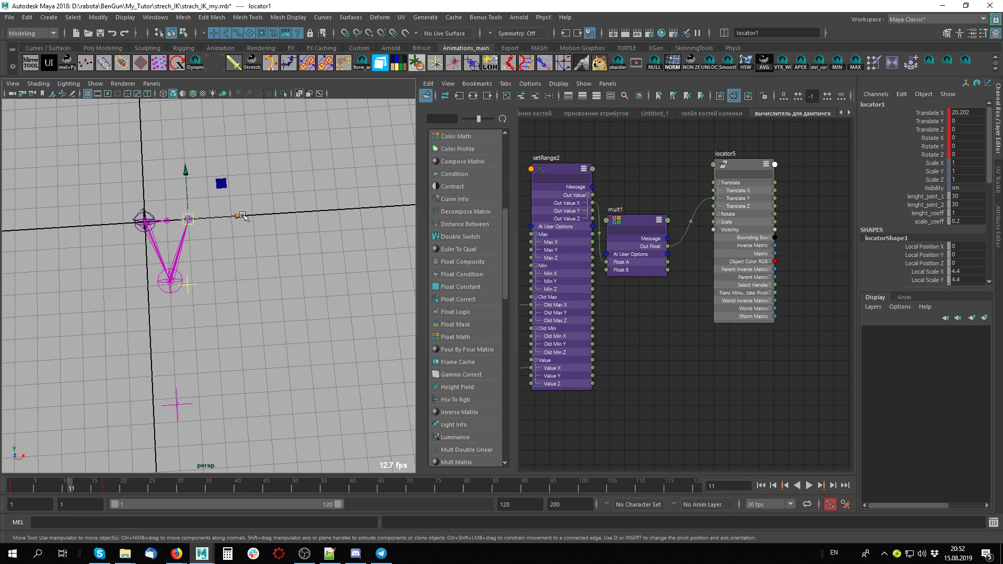
left_click_drag(241, 216, 293, 222)
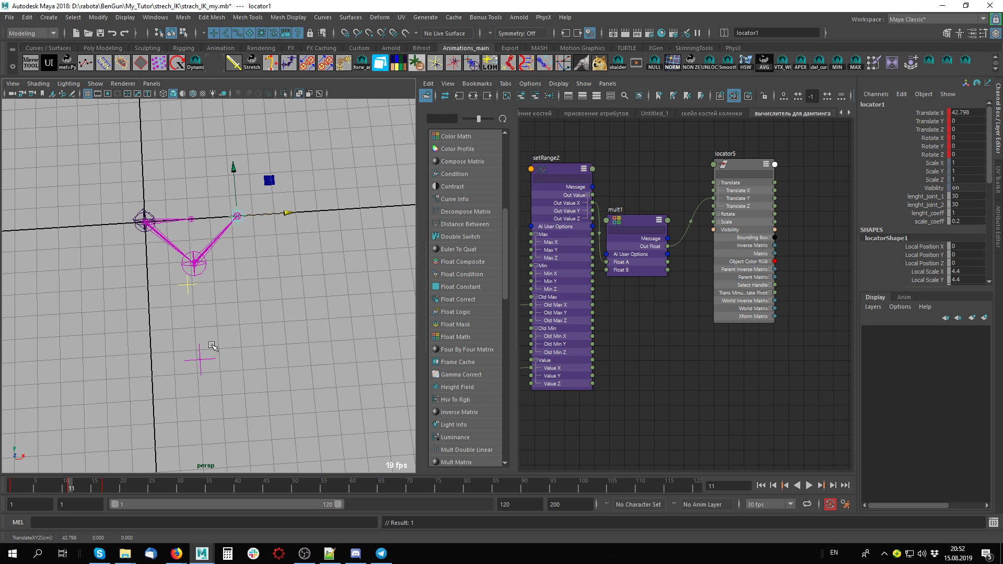
left_click(204, 357)
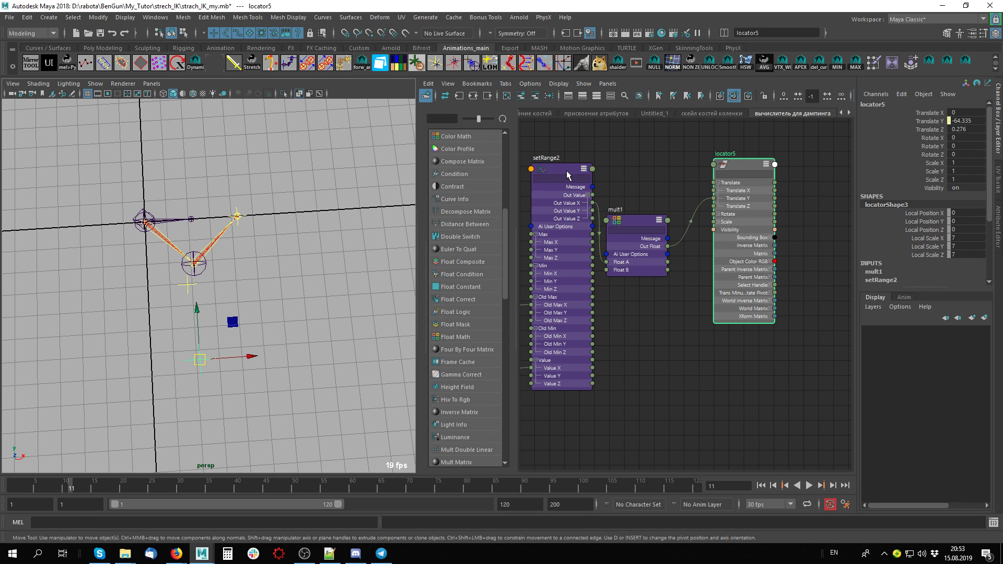
Tune setRange2's Min X by trying 20, 25 and 30, ending at 32.
left_click(567, 172)
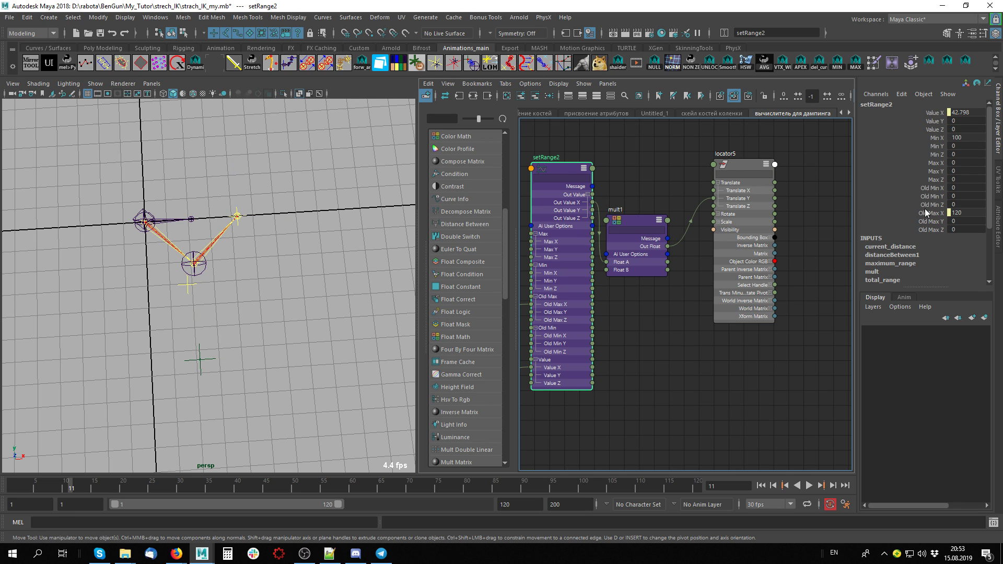
left_click(964, 137)
key("Return")
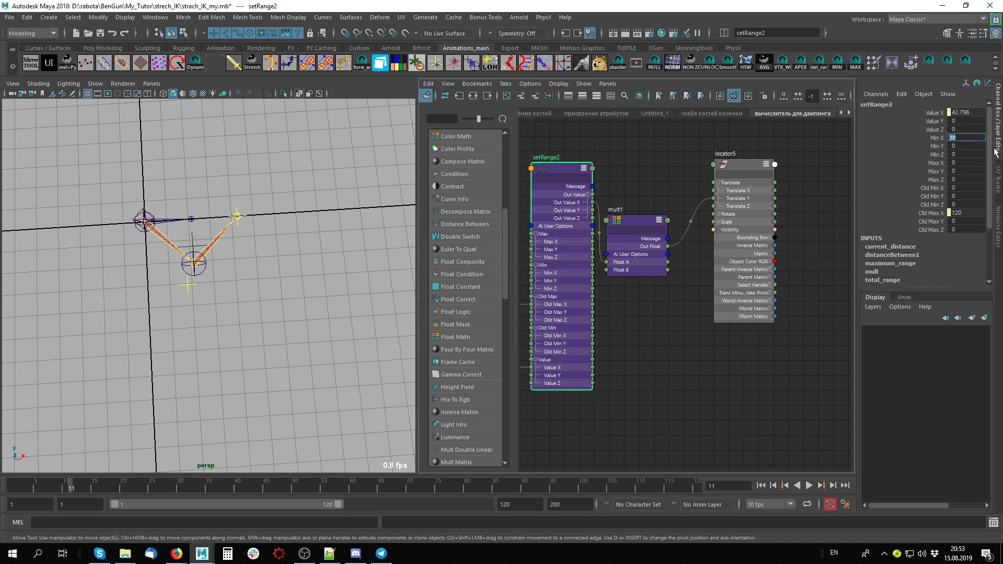
type("25")
key("Return")
type("30")
key("Return")
type("32")
key("Return")
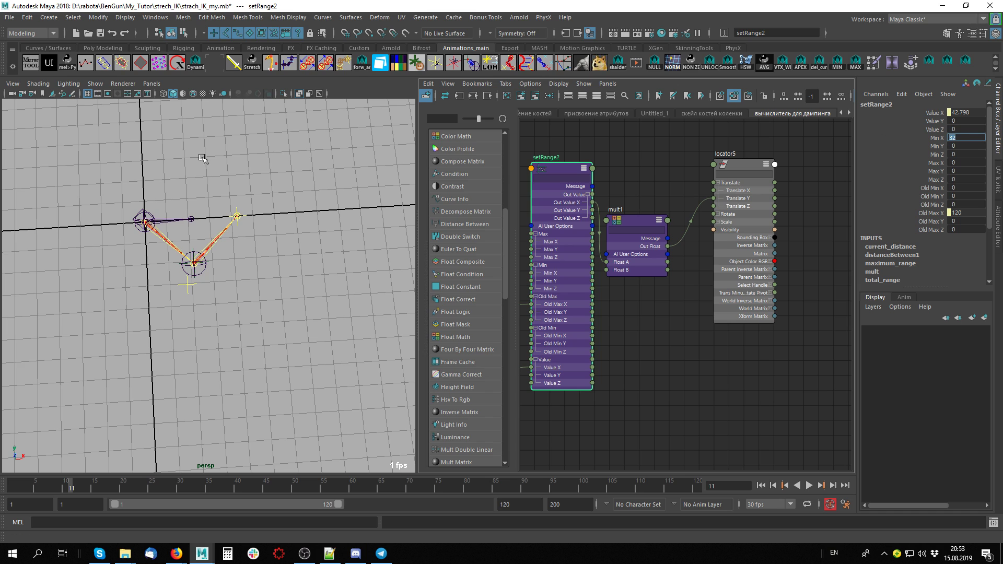
Test the knee's bend by moving locator1 along X in to about 11 and back out to about 47.4.
middle_click_drag(277, 217, 351, 217, "alt")
left_click_drag(351, 217, 374, 243, "alt")
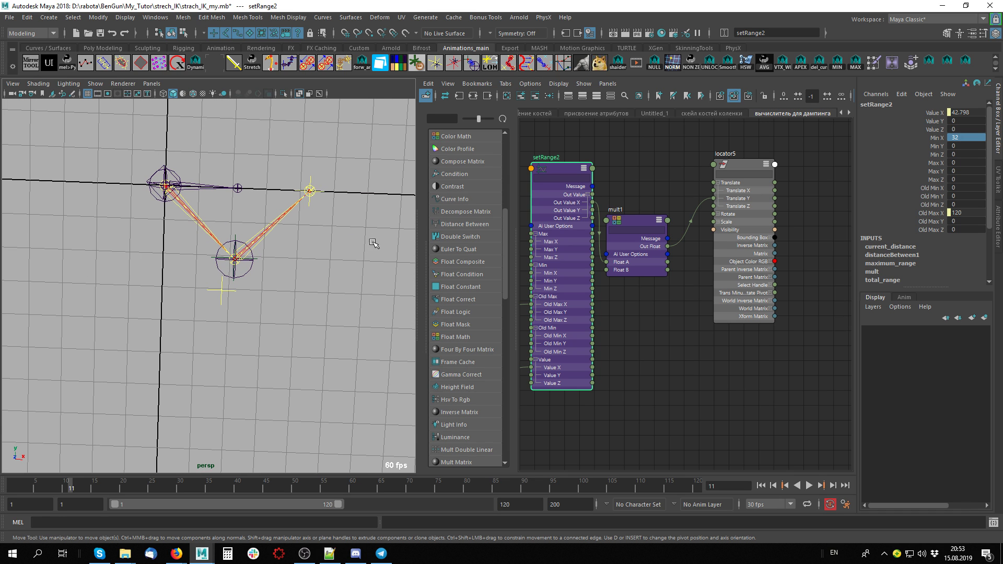
left_click(332, 192)
left_click_drag(365, 195, 249, 198)
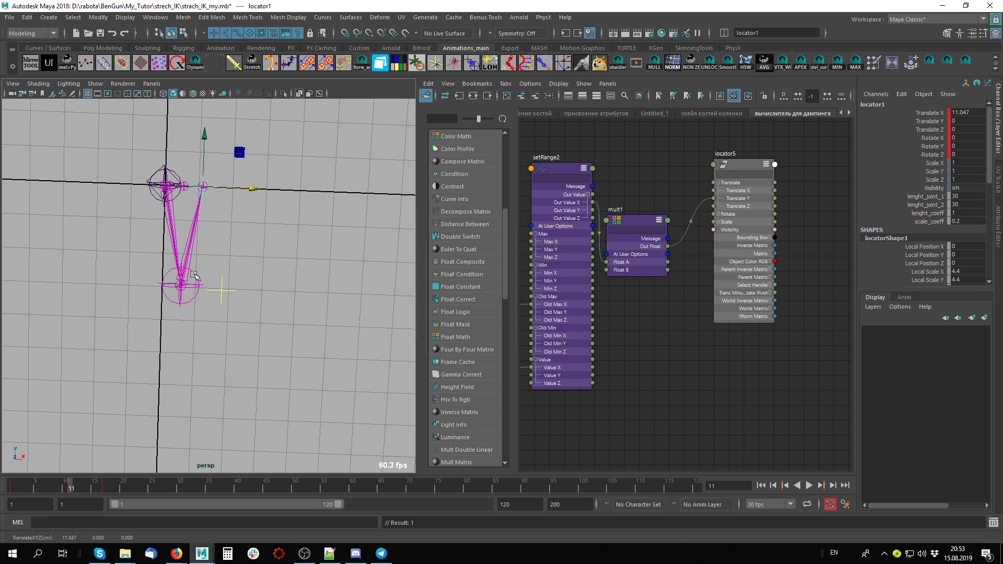
left_click(196, 277)
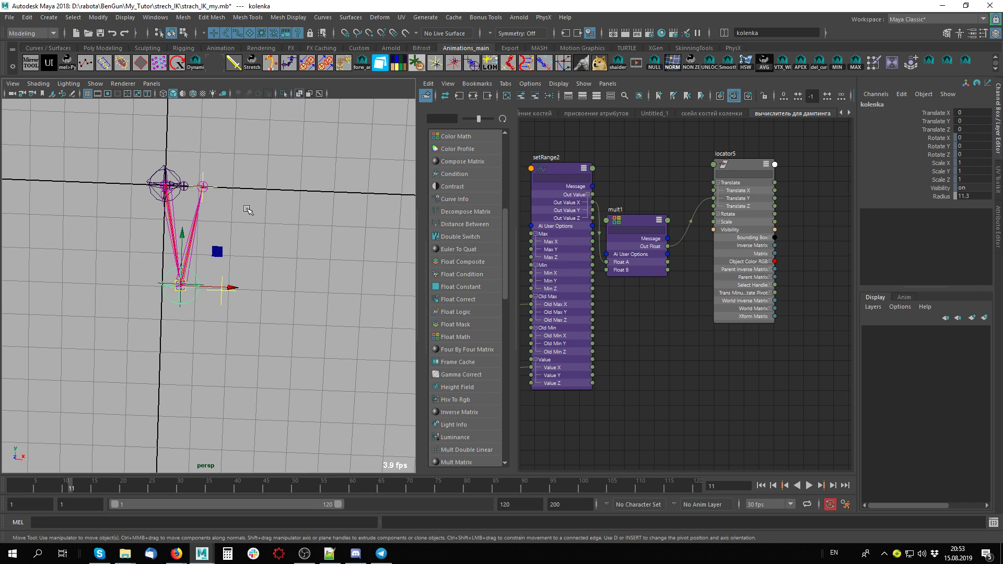
left_click(204, 187)
left_click_drag(252, 187, 302, 242)
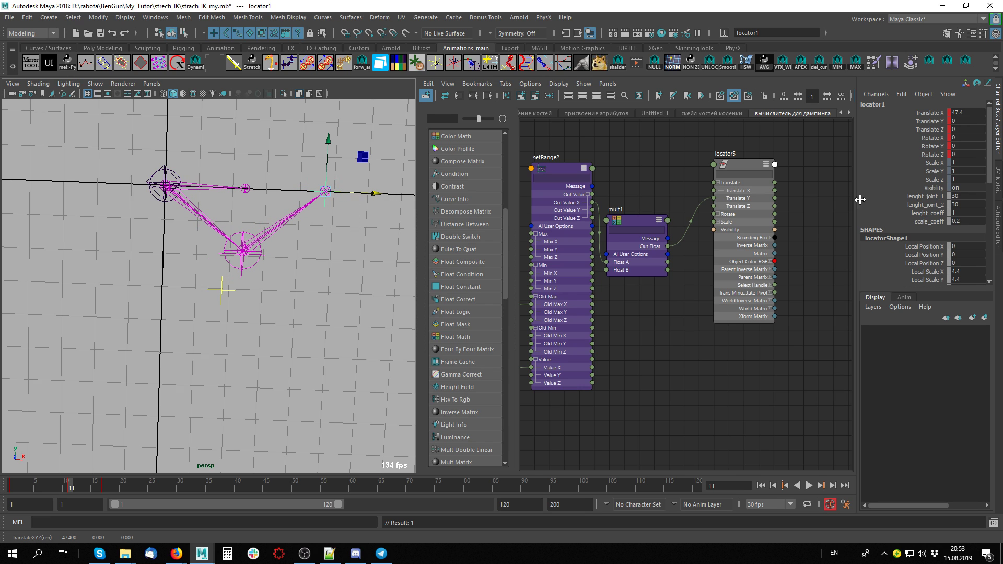
Set locator1's lenght_joint_1 to 20, move locator1 along X to about 38.9 and inspect locator5's translation.
double_click(952, 196)
type("20")
key("Return")
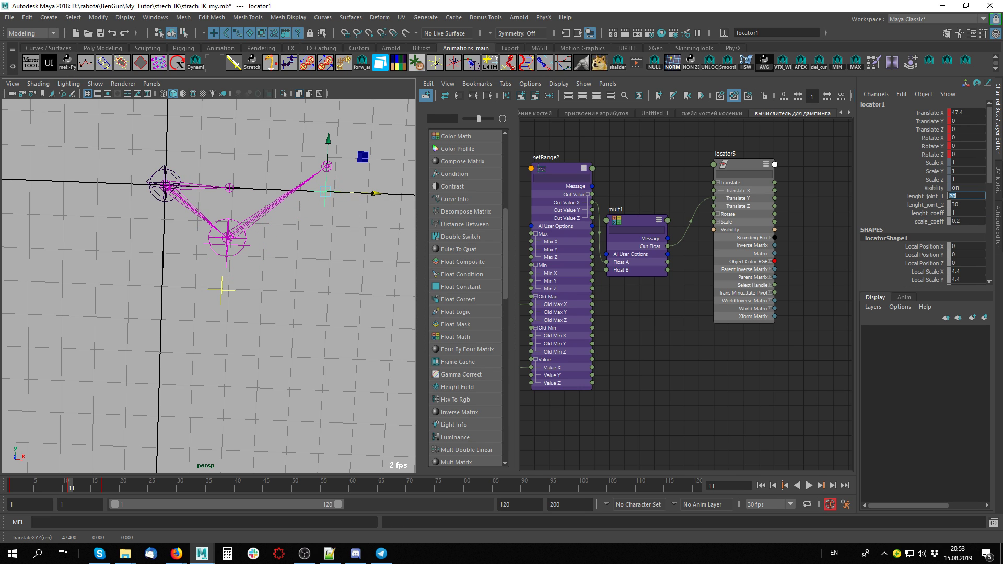
left_click_drag(380, 193, 351, 192)
left_click(229, 253)
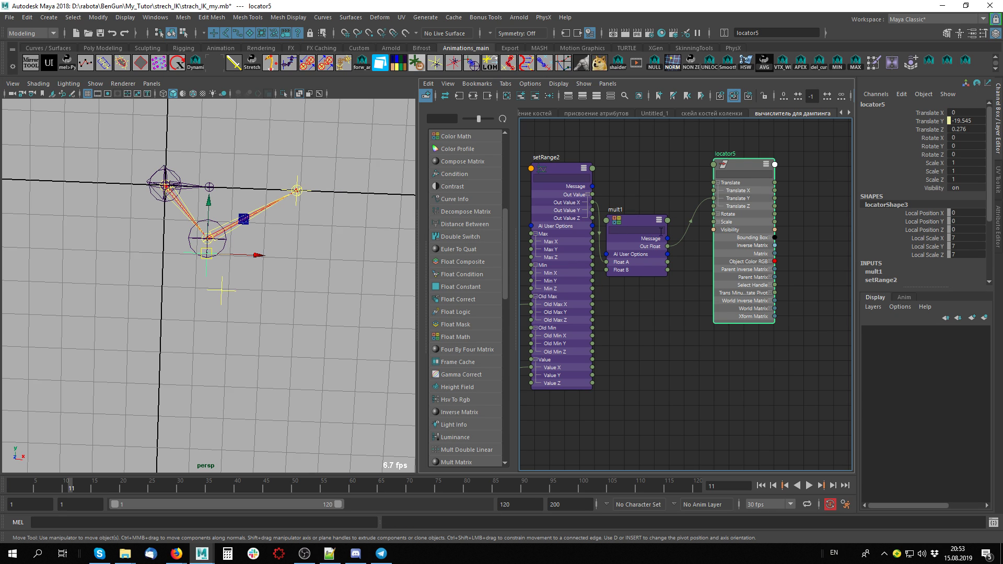
Set setRange2's Min X to 20 to suit the shortened first joint.
left_click(570, 172)
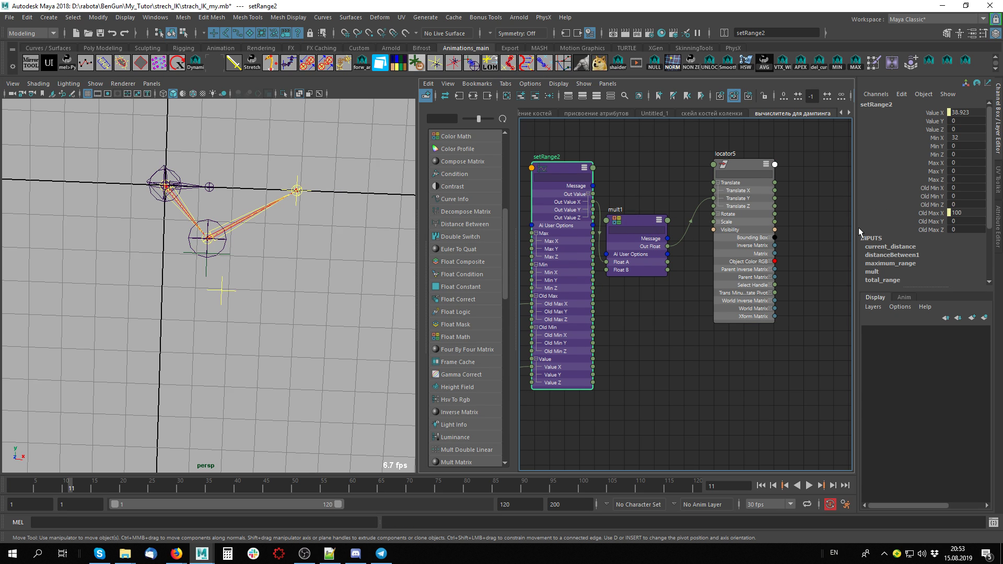
left_click(969, 138)
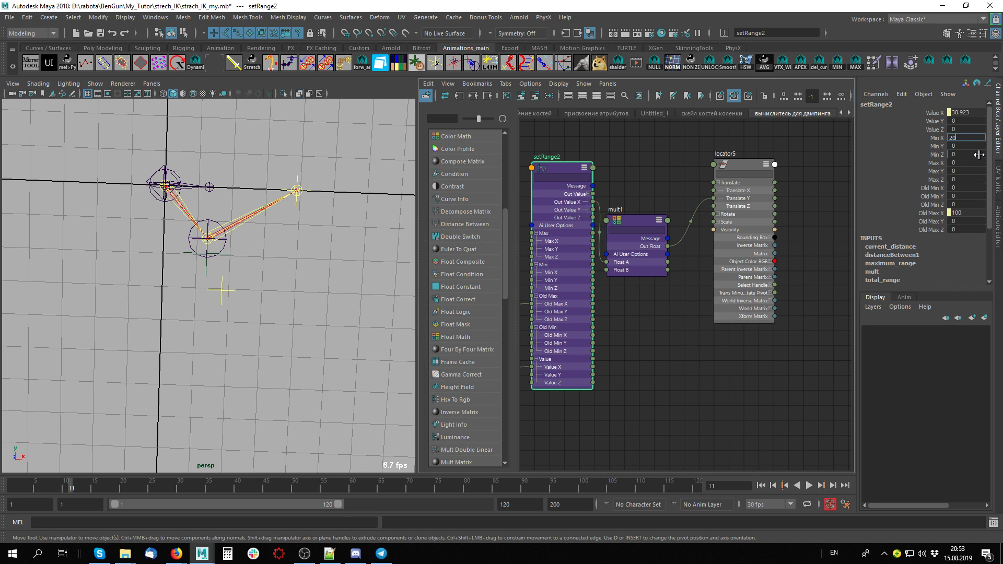
key("Return")
Test the shortened leg when compressed by moving locator1 along X to about 14.6, and out to about 20.8.
left_click(313, 191)
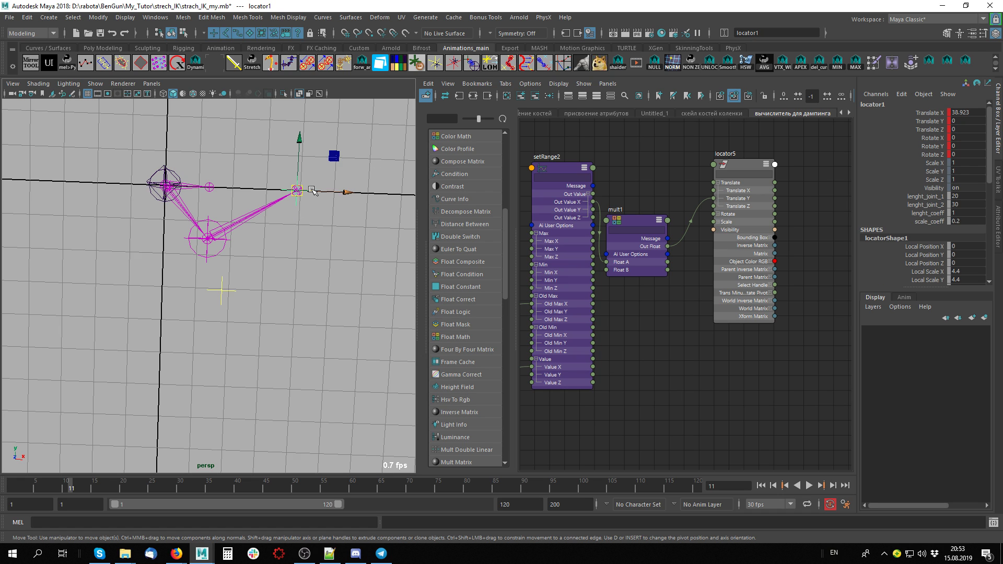
left_click_drag(345, 193, 264, 178)
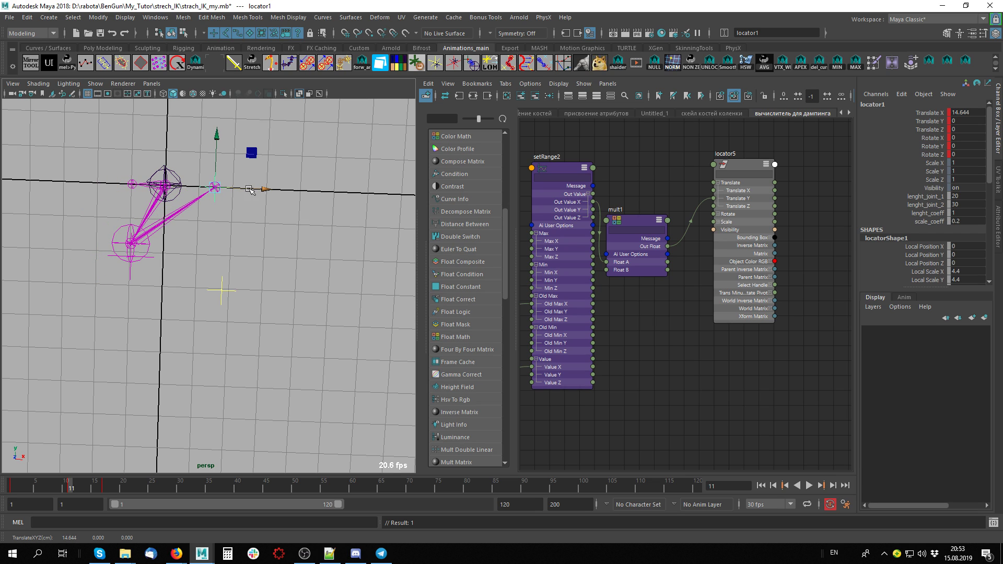
left_click(130, 231)
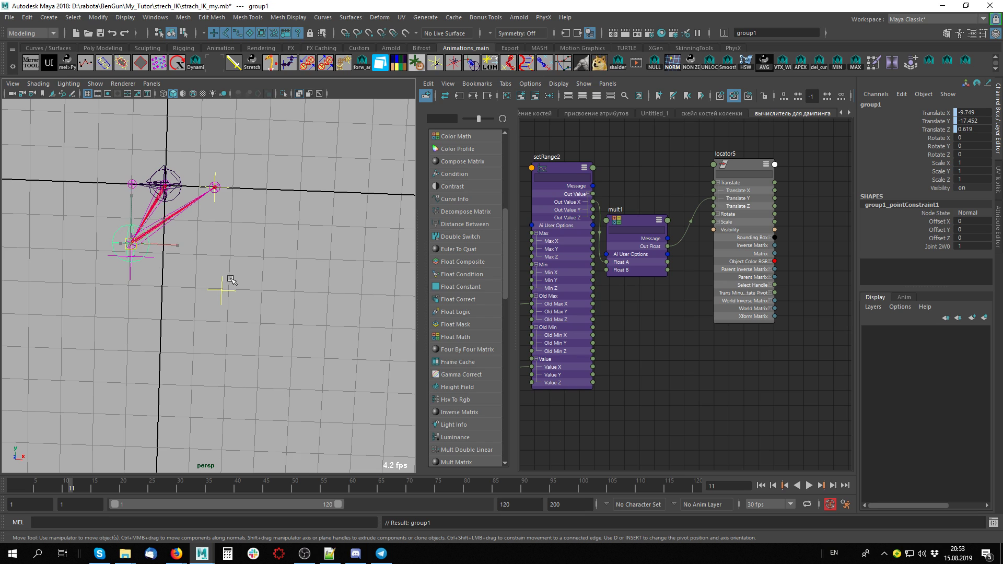
left_click(238, 202)
left_click(225, 187)
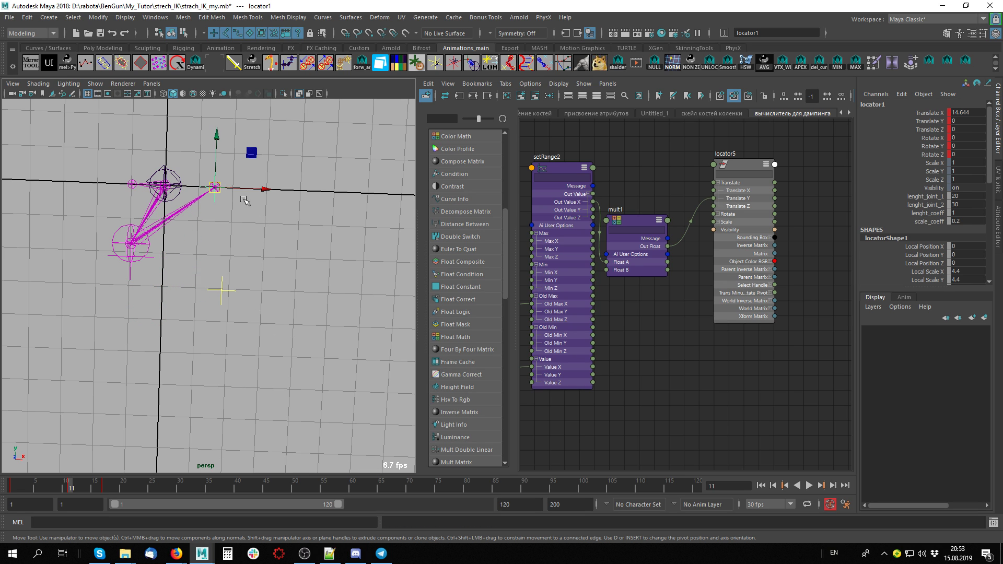
mouse_move(264, 188)
left_mouse_down()
mouse_move(254, 189)
mouse_move(281, 190)
left_mouse_up()
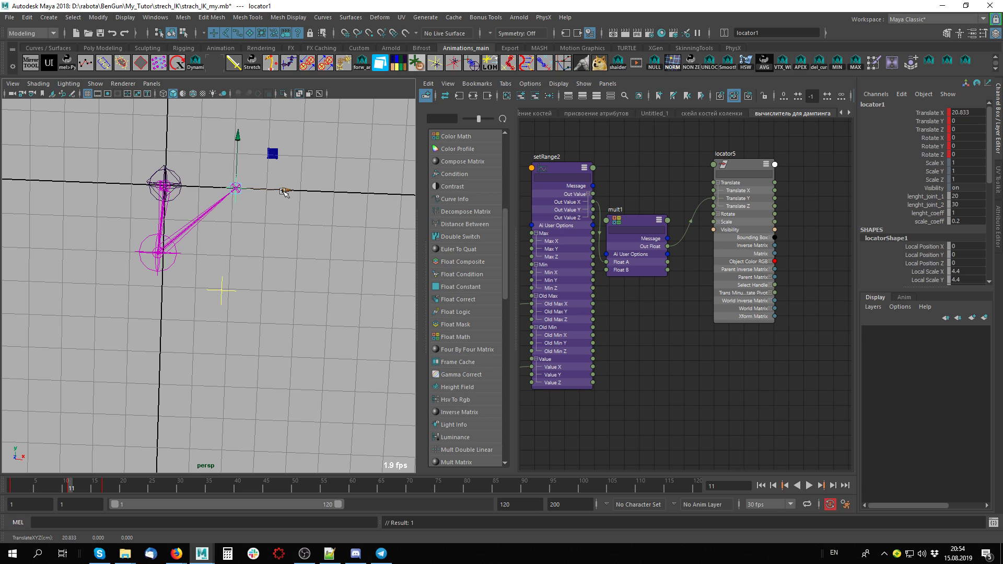
Test the straightening of the knee by moving locator1 along X to about 52.3 and back to about 42.5.
left_click_drag(288, 190, 385, 196)
left_click(244, 236)
left_click(335, 195)
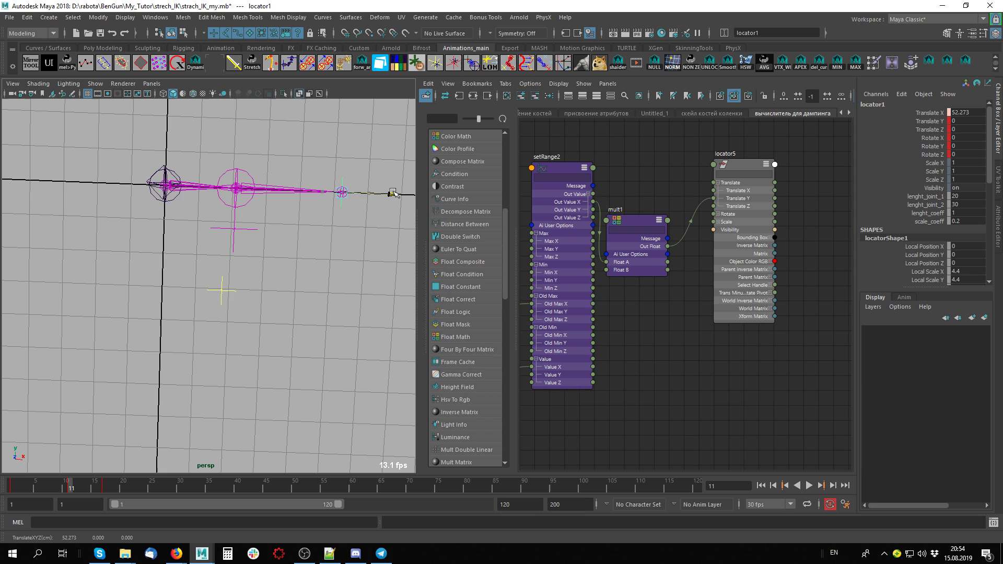
left_click_drag(372, 176, 394, 145)
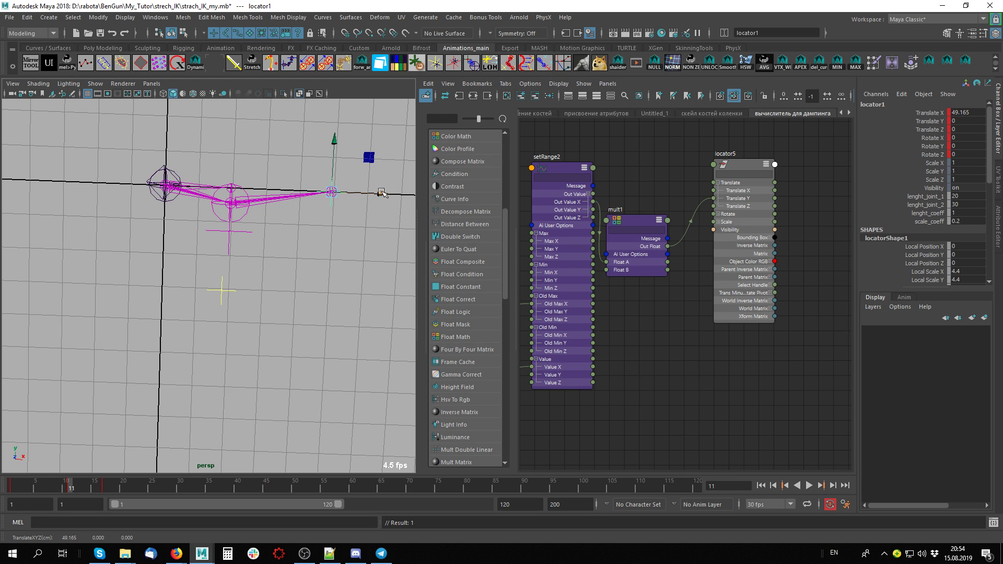
left_click_drag(381, 194, 357, 219)
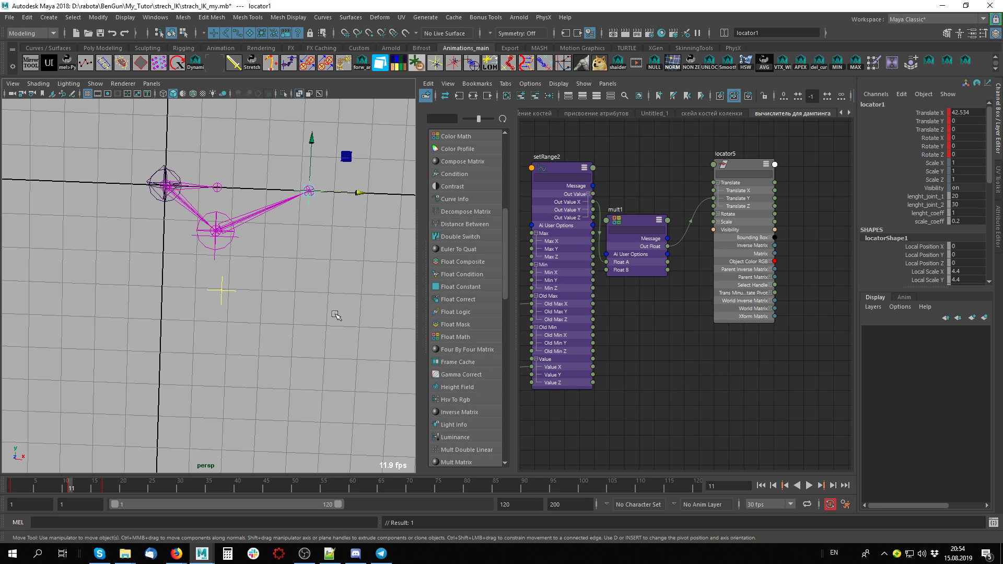
Bring the maximum_range and current_distance nodes into view and move locator1 along X to about 37.3.
middle_click_drag(631, 328, 795, 302, "alt")
scroll(783, 327, "down", 2)
middle_click_drag(751, 361, 760, 318, "alt")
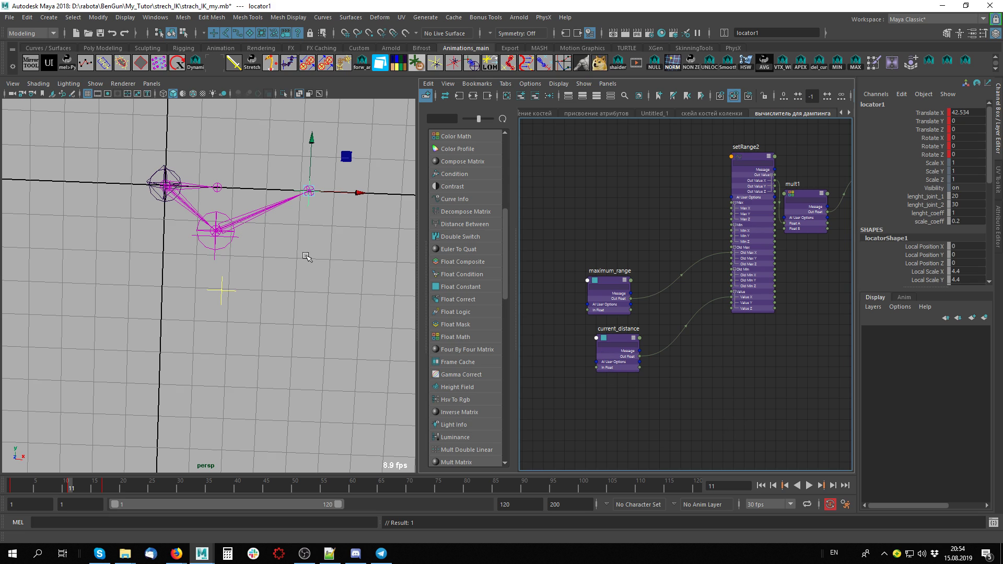
left_click_drag(360, 191, 344, 196)
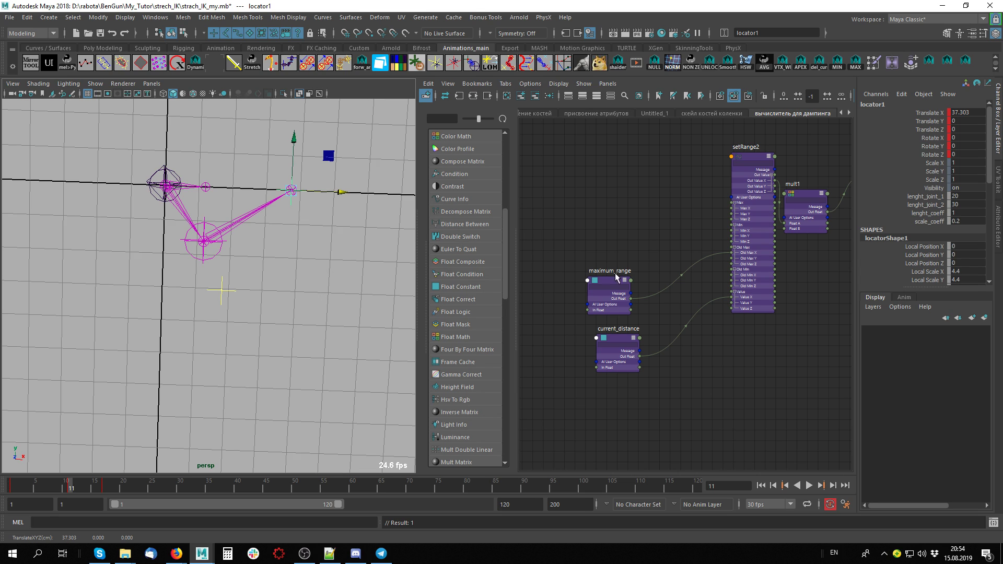
Test the knee bend by moving locator1 along X to about 41.7.
middle_click_drag(712, 369, 684, 365, "alt")
left_click_drag(604, 429, 716, 266)
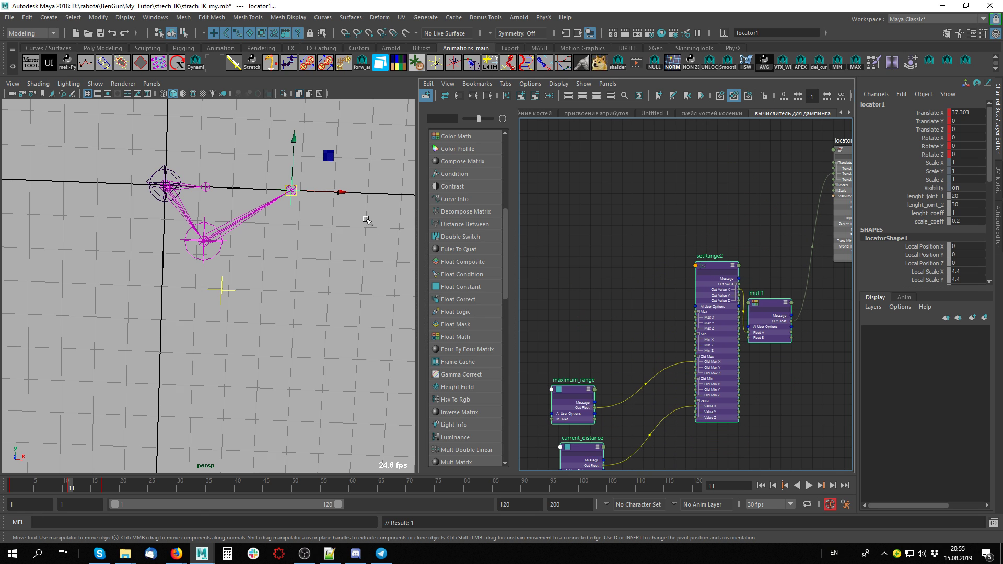
left_click(227, 263)
left_click(302, 189)
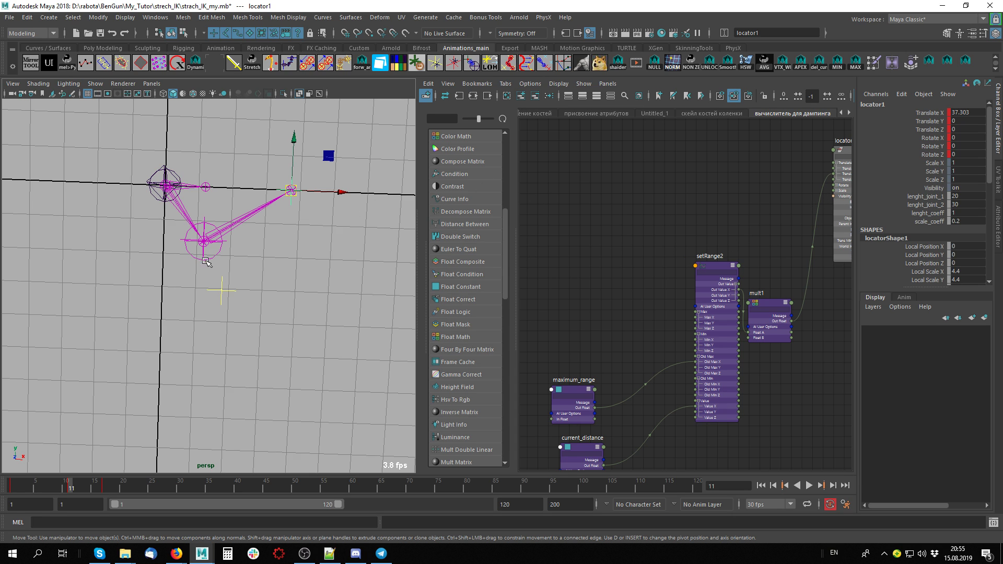
left_click_drag(340, 192, 354, 218)
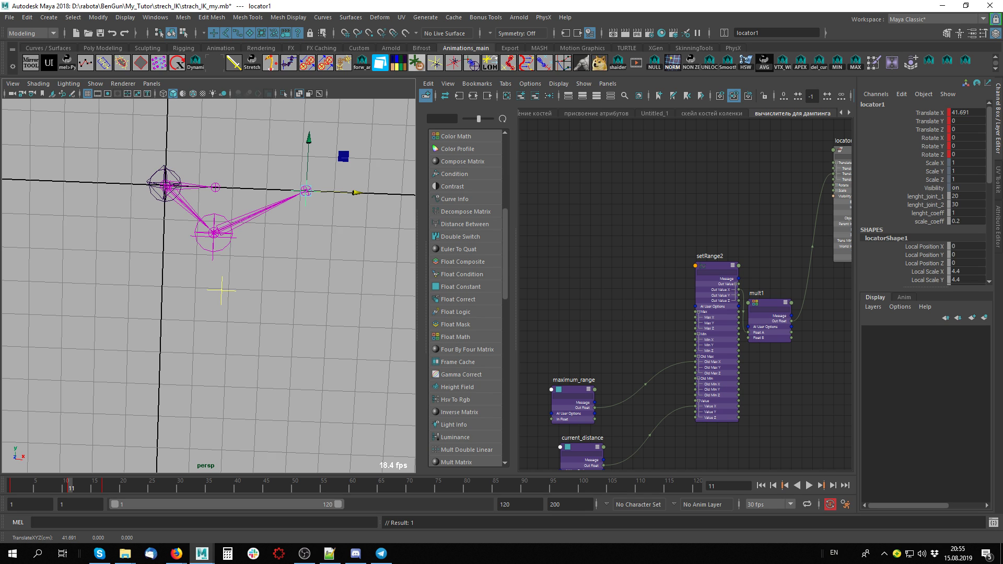
Duplicate the maximum_range node, place the copy above the original with its attributes expanded, and widen the Node Editor.
middle_click_drag(576, 310, 619, 271, "alt")
left_click(622, 353)
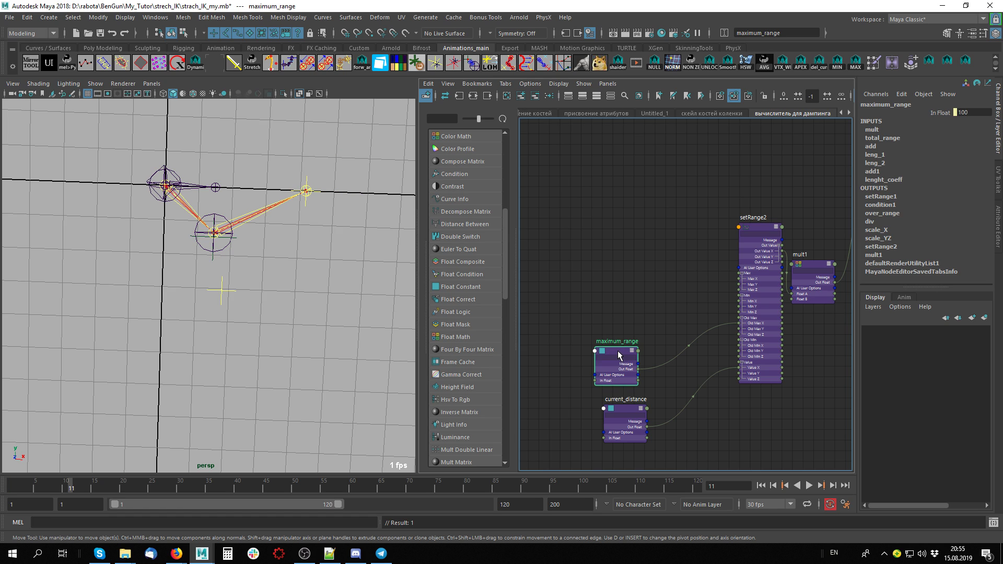
key("ctrl+d")
left_click_drag(630, 229, 604, 228)
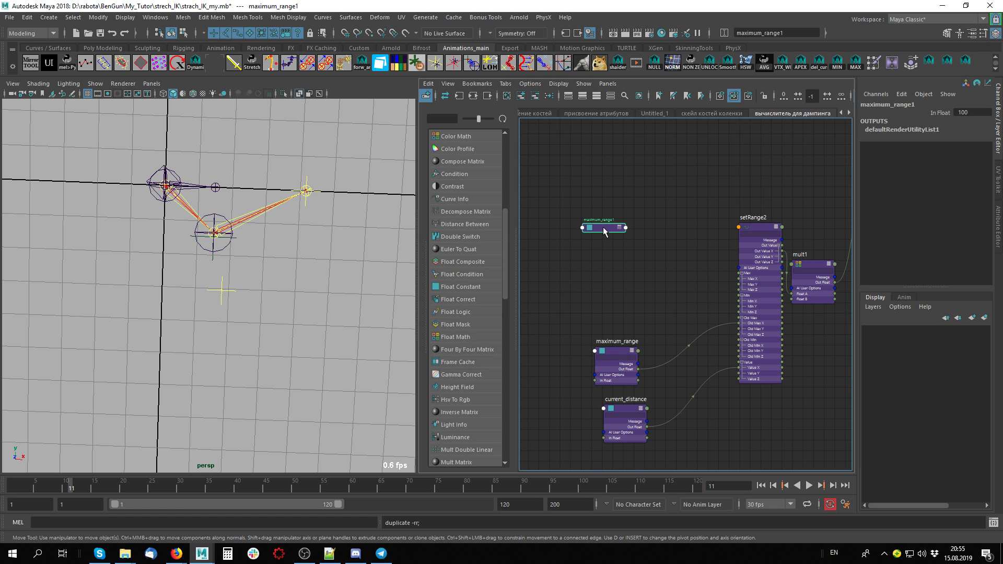
key("3")
scroll(645, 293, "up", 3)
scroll(644, 293, "down", 1)
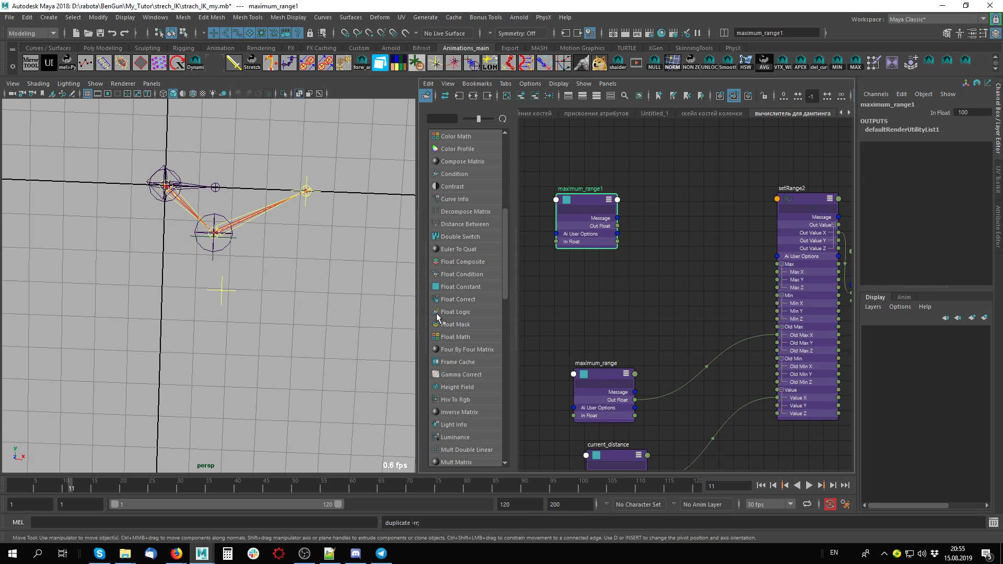
left_click_drag(416, 298, 337, 299)
middle_click_drag(607, 296, 614, 271)
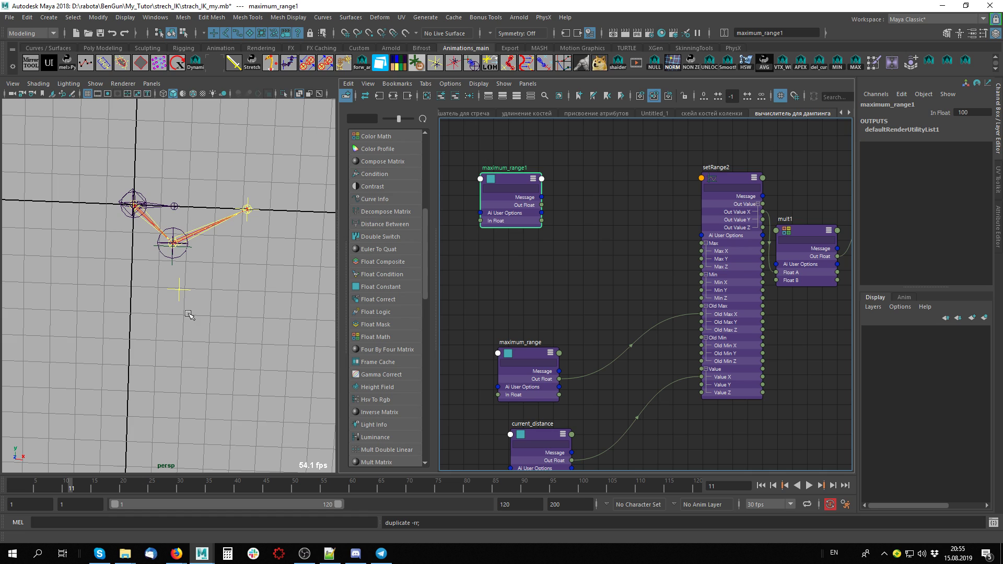
Test the knee bend by moving locator1 along X to about 39.8, to about 35.5, and slightly further inward.
left_click(256, 209)
left_click_drag(295, 210, 290, 210)
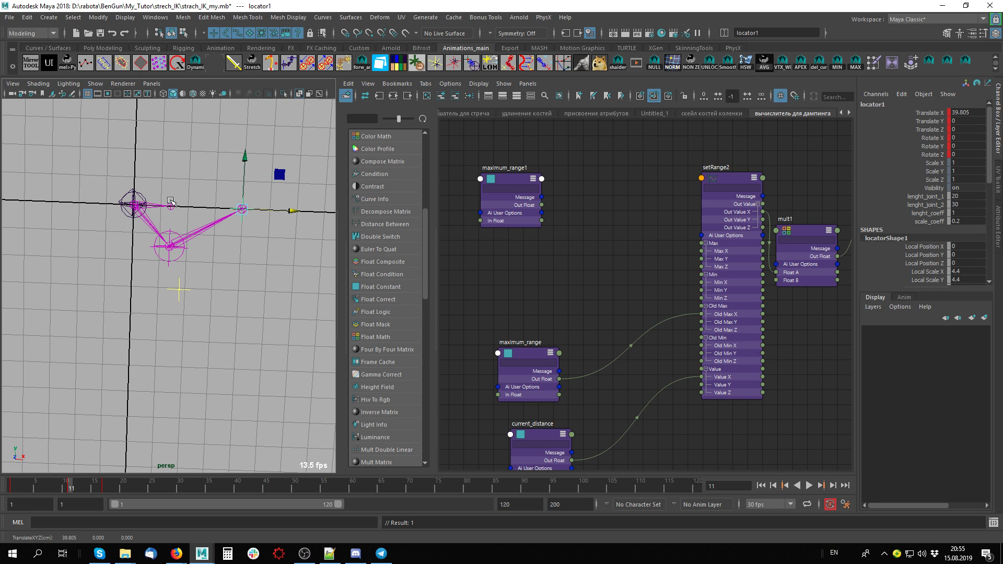
mouse_move(291, 212)
left_mouse_down()
mouse_move(219, 210)
mouse_move(298, 212)
mouse_move(242, 211)
mouse_move(291, 212)
mouse_move(277, 217)
left_mouse_up()
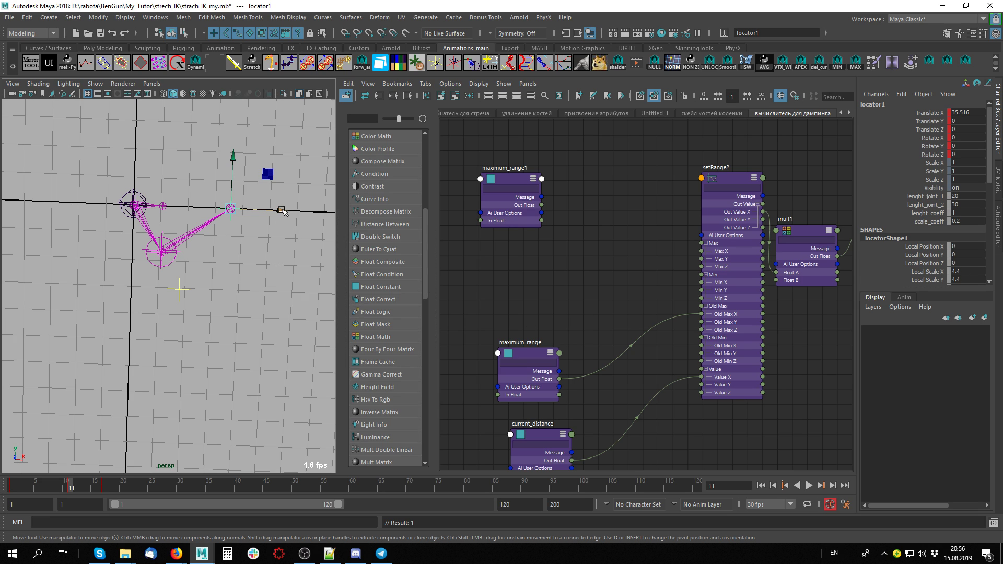
mouse_move(282, 208)
left_mouse_down()
mouse_move(331, 212)
mouse_move(274, 211)
left_mouse_up()
Rename the duplicated constant node as alpha_angle_coeff.
left_click(508, 182)
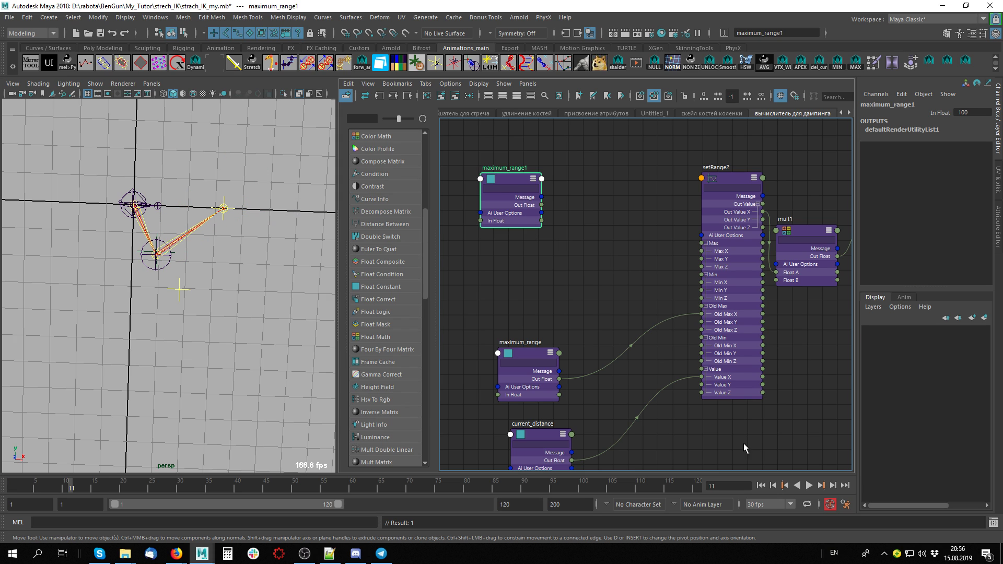
double_click(522, 168)
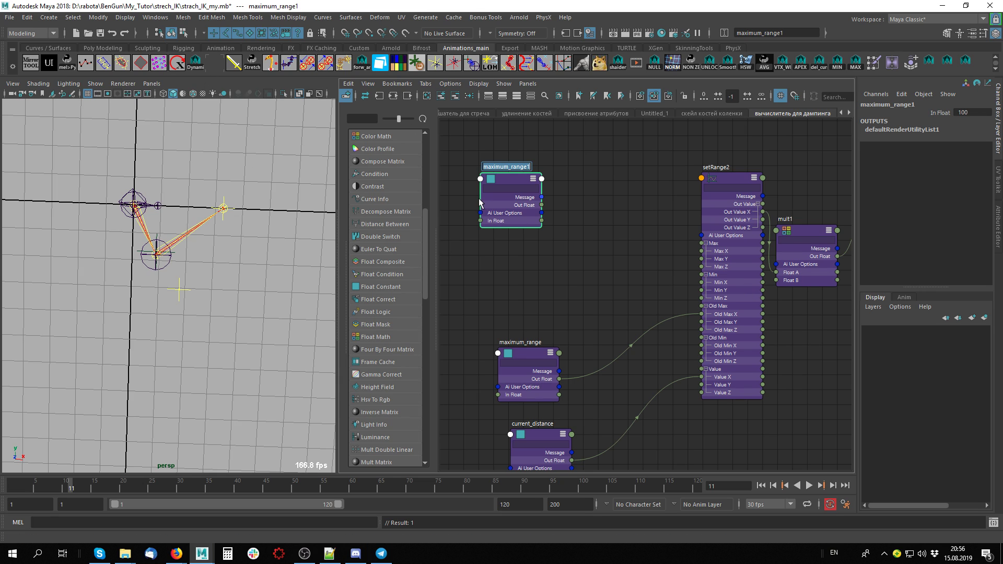
type("alpha_")
type("angle_coeff")
key("Return")
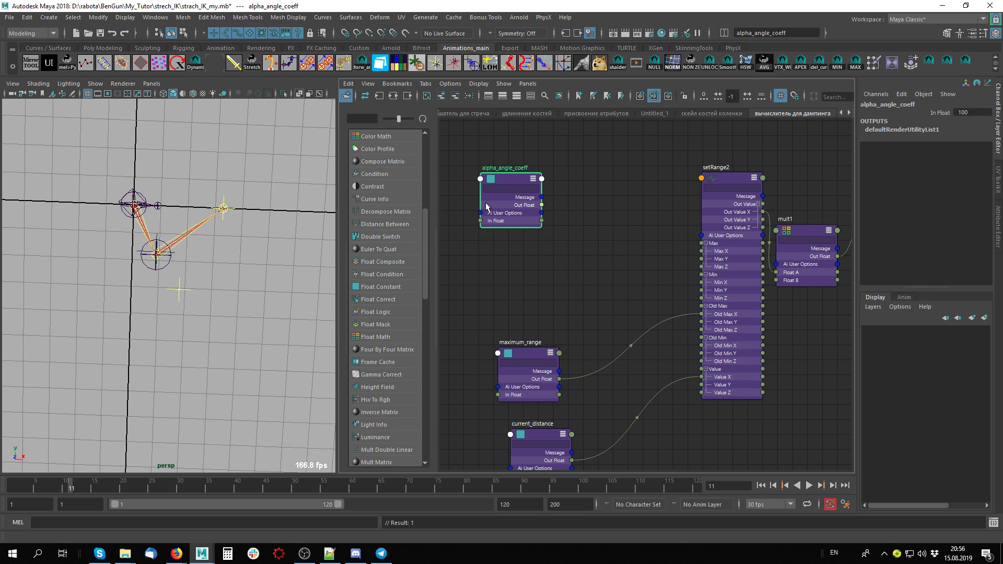
Set the In Float value of alpha_angle_coeff to 90.
left_click_drag(975, 112, 969, 111, "ctrl")
left_click(969, 113)
key("Return")
middle_click_drag(662, 287, 683, 260, "alt")
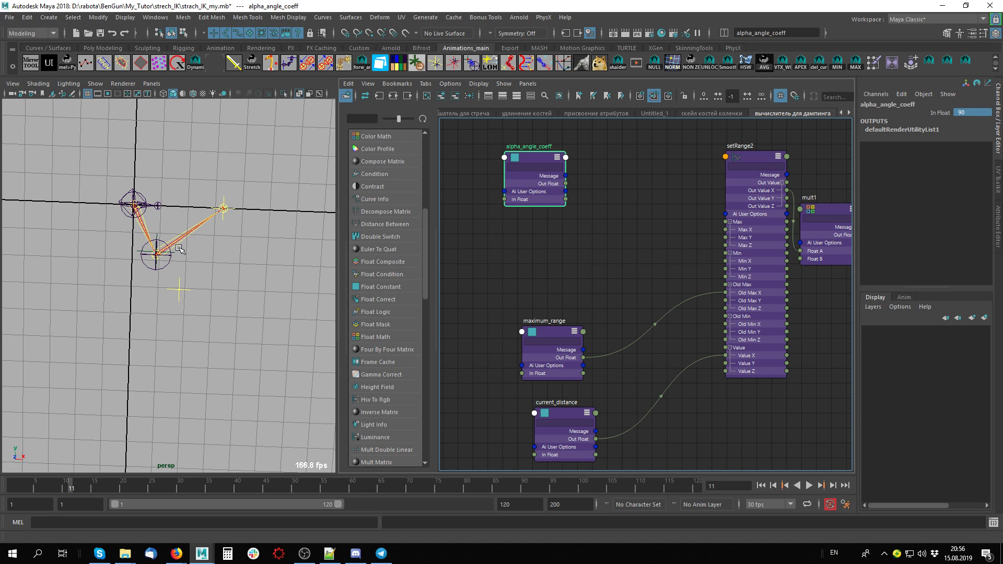
Move locator1 along X to about 35.9 and inspect the transform values of locator5 and joint6.
left_click(230, 209)
left_click_drag(271, 209, 280, 209)
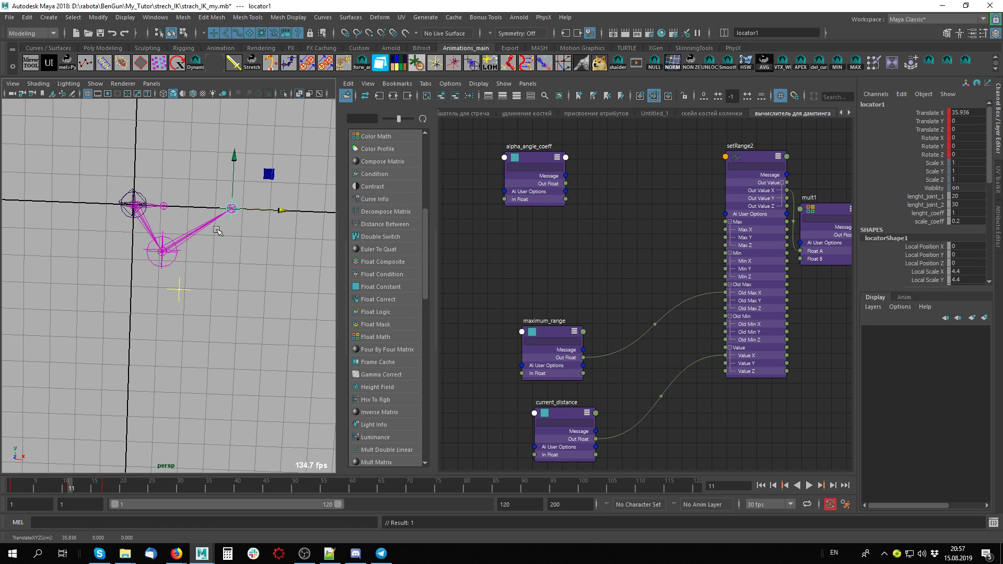
left_click(162, 251)
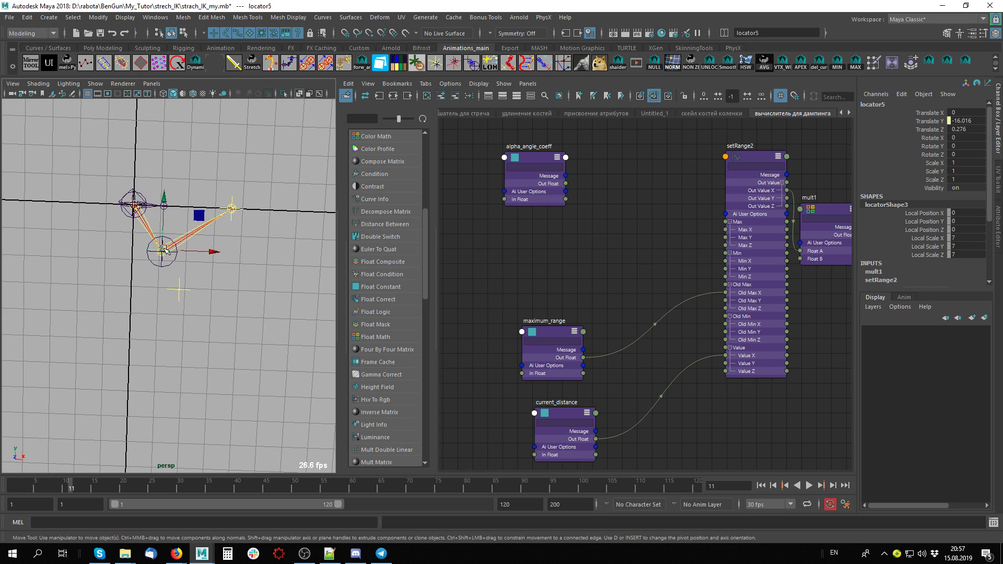
left_click(163, 207)
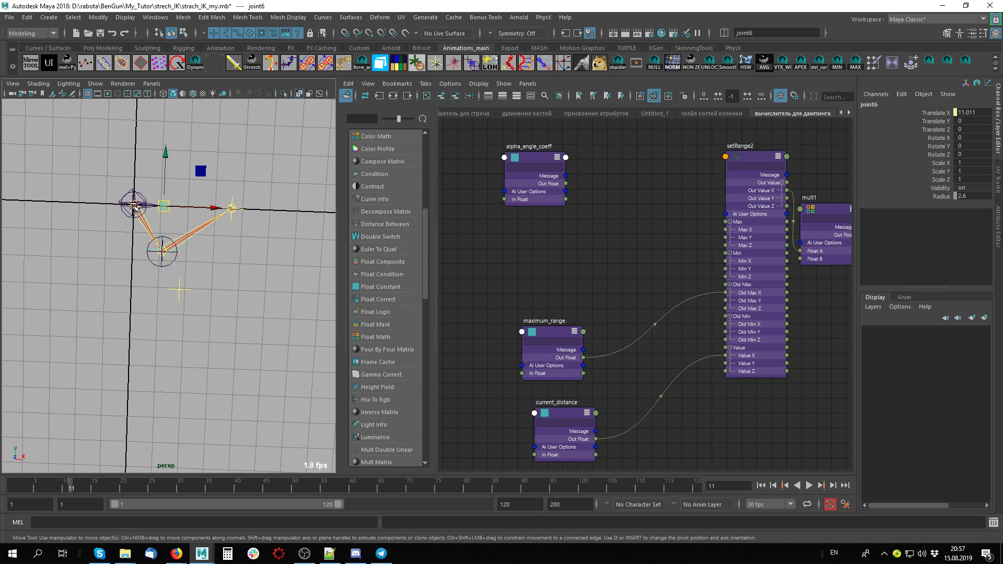
Swing locator1 in the XY plane to test the leg, ending at X about 37.1, and reset its Translate Y to 0.
left_click(244, 211)
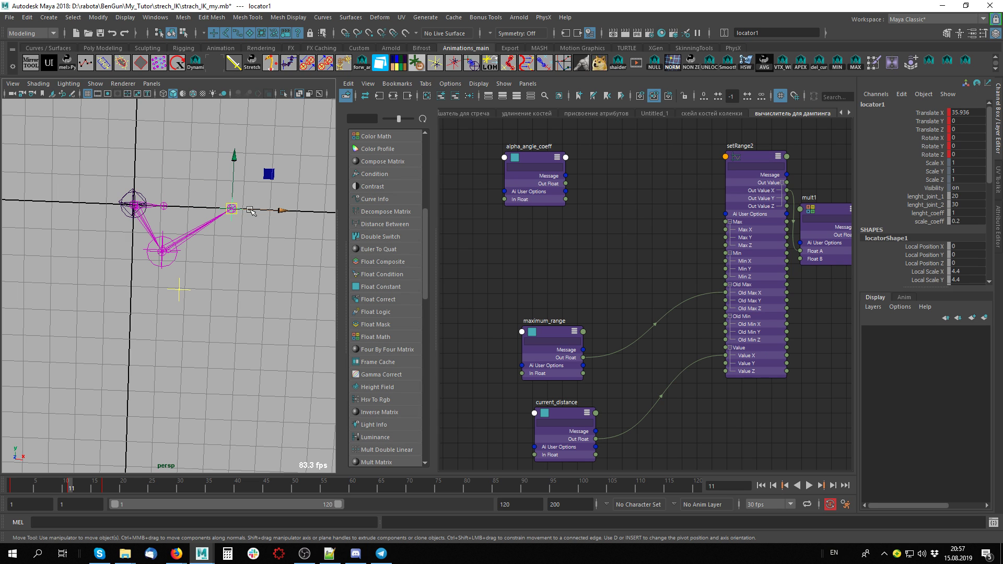
left_click_drag(270, 180, 249, 135)
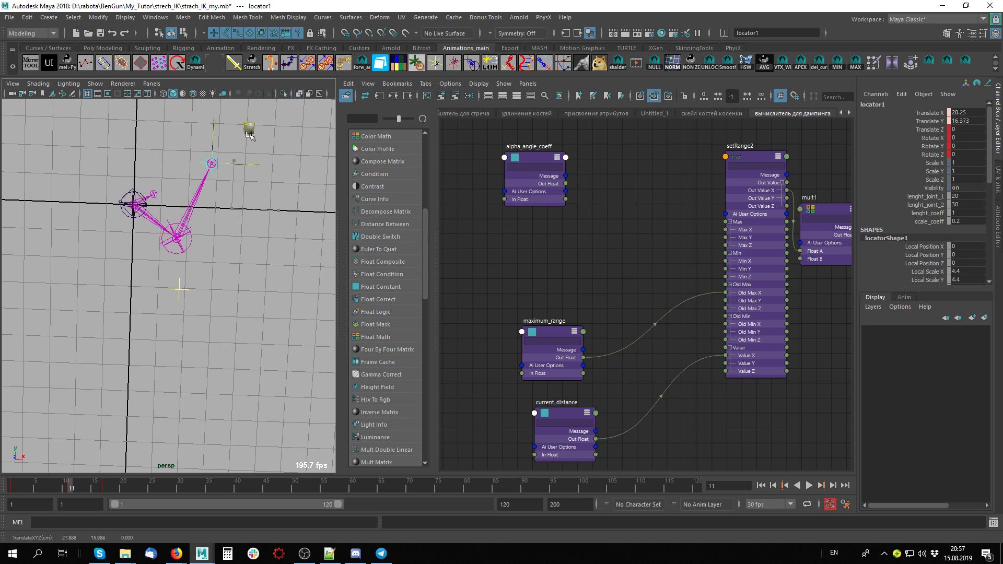
middle_click_drag(250, 135, 145, 252)
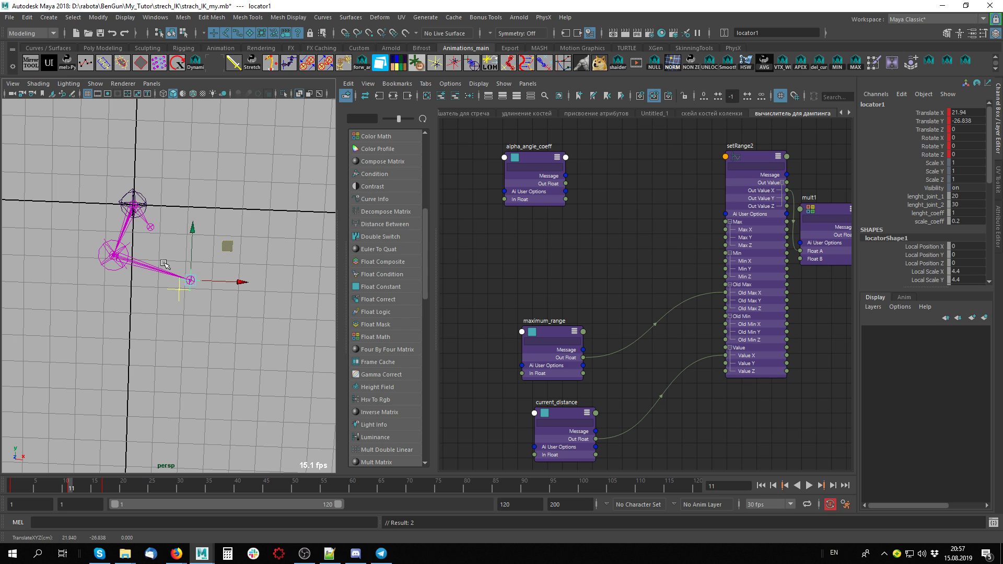
middle_click_drag(233, 246, 276, 177)
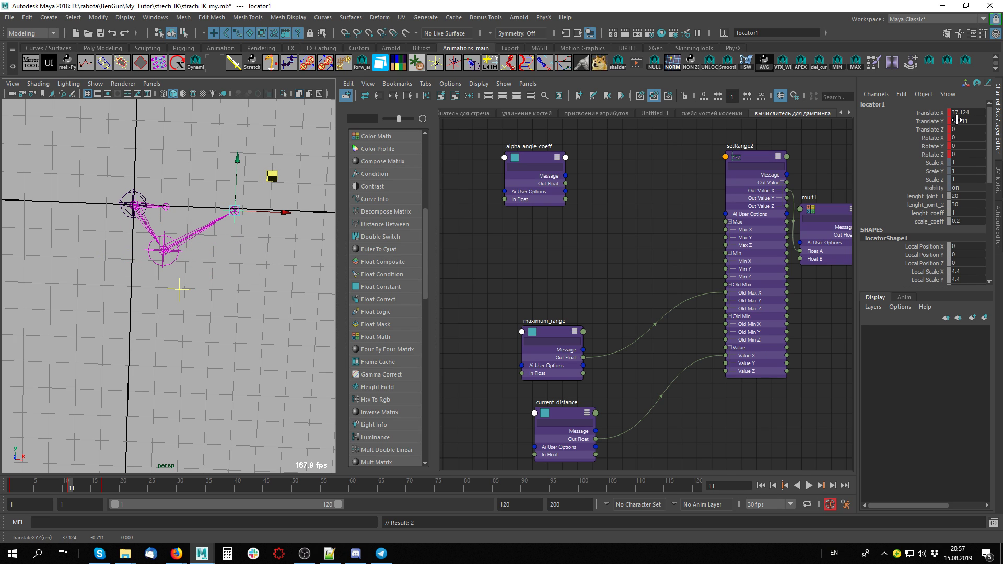
left_click_drag(957, 120, 964, 128)
key("Return")
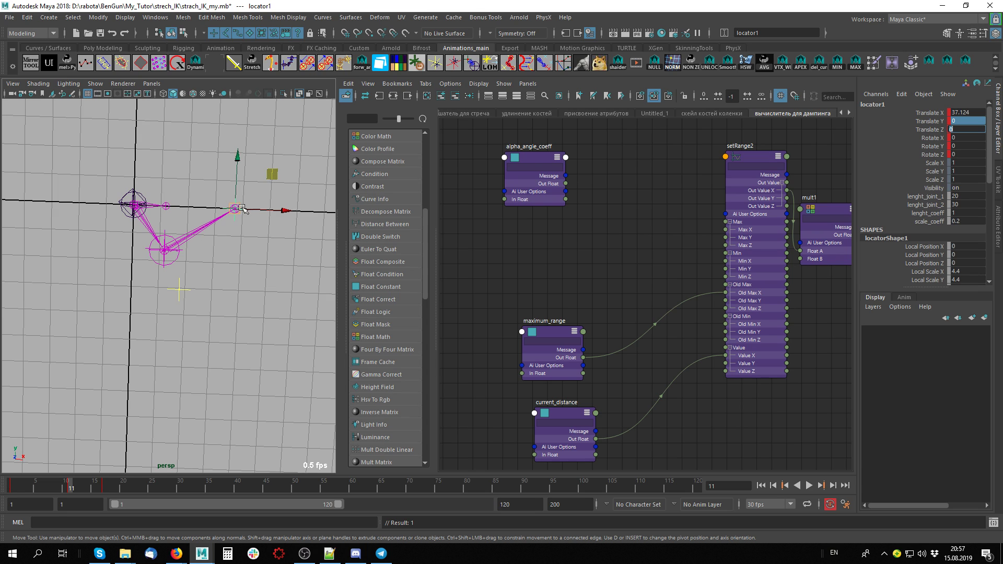
Add the leng_1 and leng_2 nodes from the main stretch solver graph to the damping graph, above alpha_angle_coeff, with attributes expanded.
left_click(482, 114)
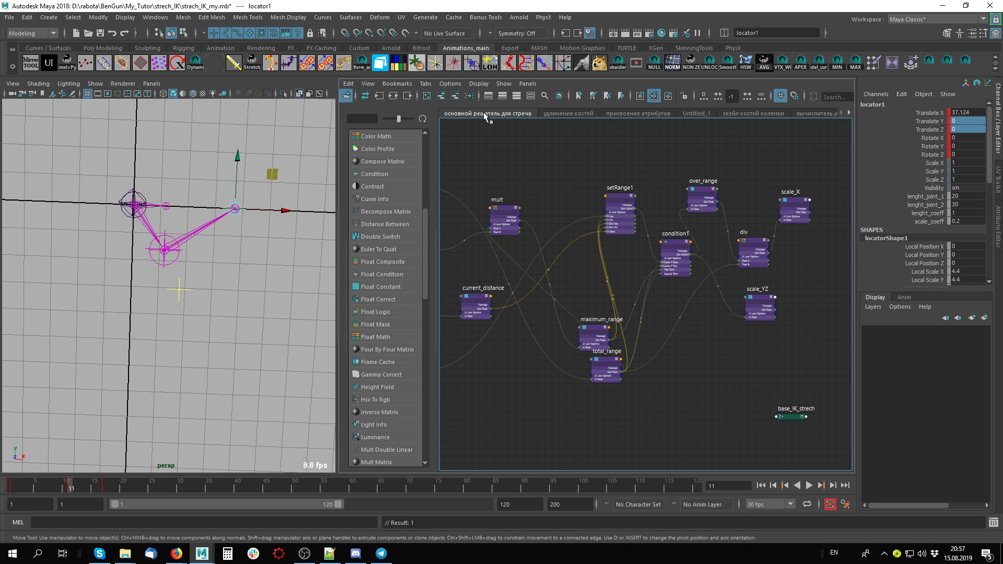
middle_click_drag(513, 186, 715, 211, "alt")
scroll(714, 212, "up", 3)
left_click_drag(556, 155, 564, 246)
left_click(819, 113)
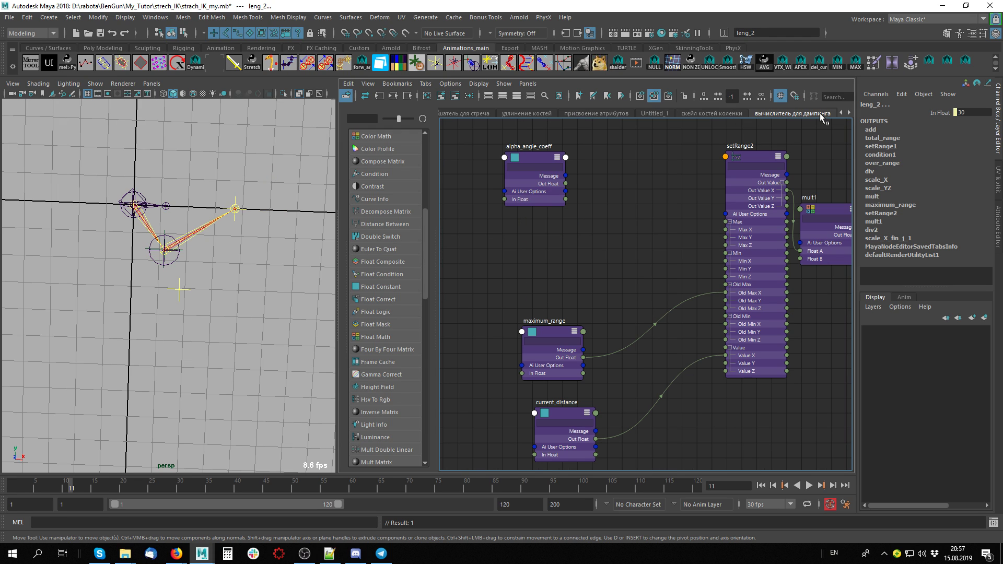
left_click(441, 97)
left_click_drag(596, 329, 506, 197)
key("3")
left_click(599, 207)
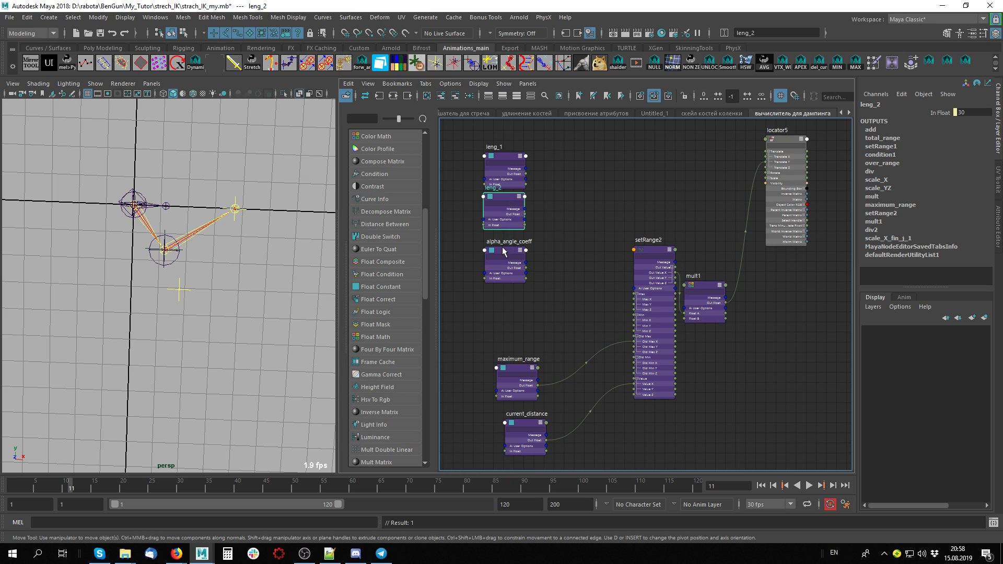
Space out leng_2 and alpha_angle_coeff in a column beneath leng_1, checking locator5's transform values in between.
left_click_drag(503, 251, 501, 240)
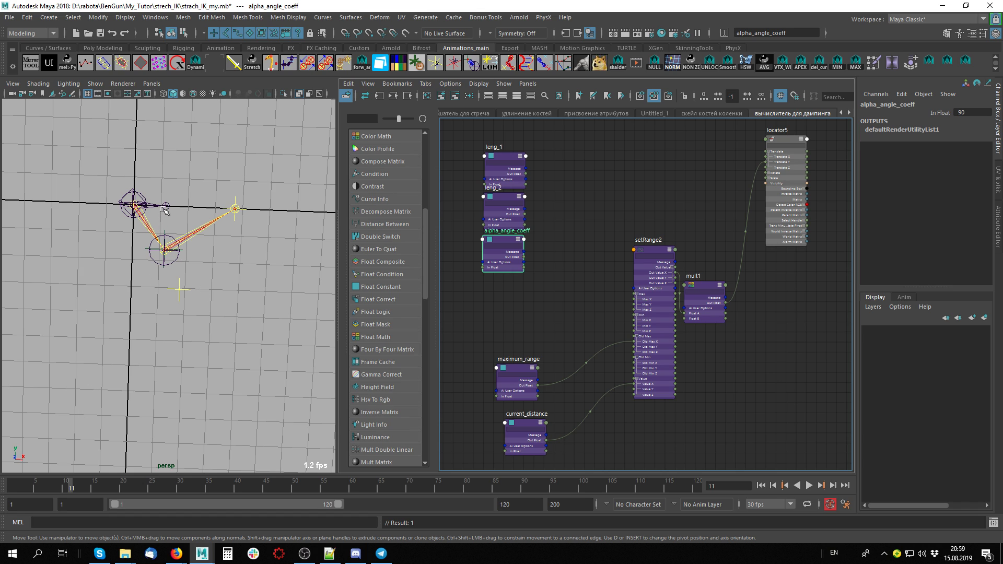
left_click(163, 233)
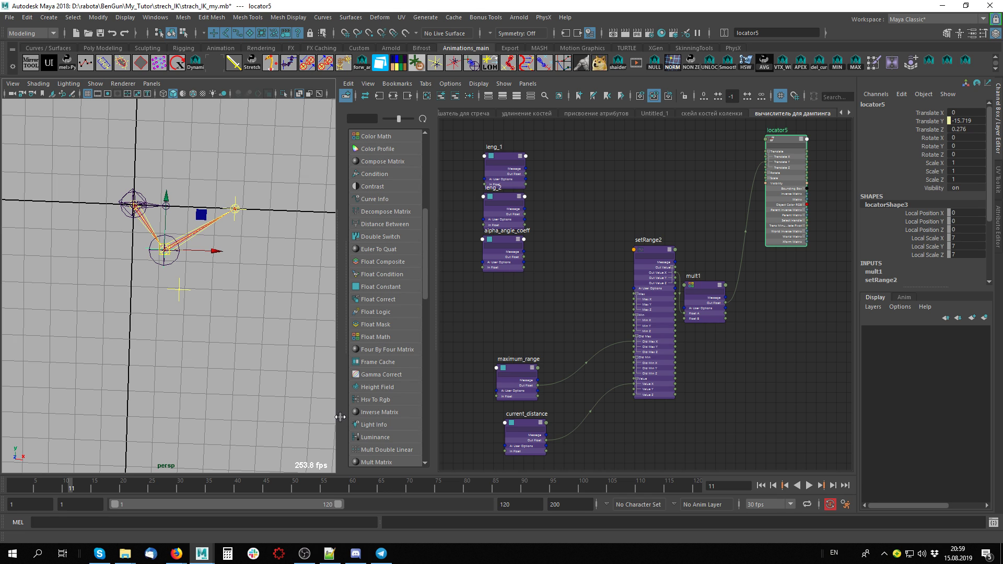
left_click_drag(522, 245, 522, 261)
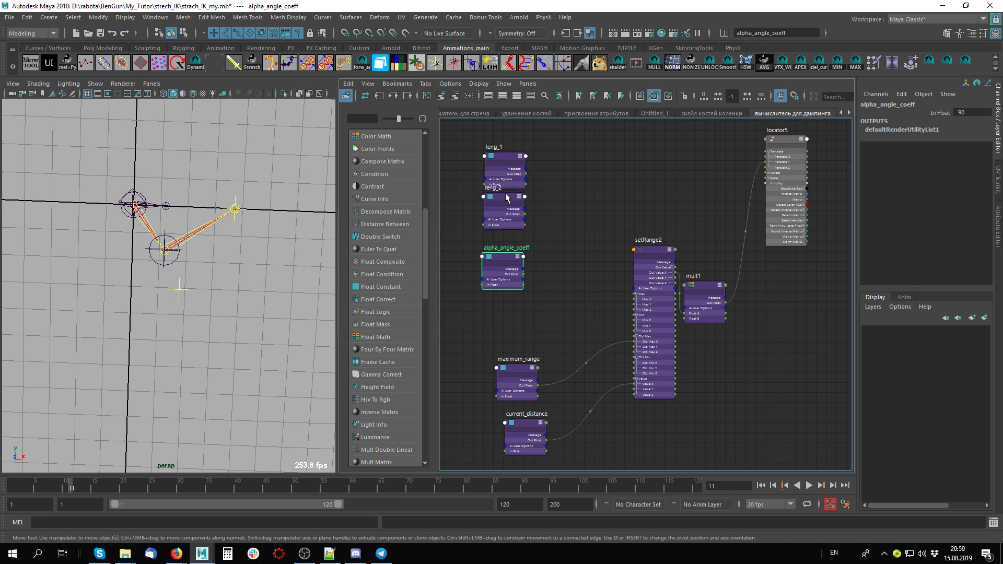
left_click_drag(506, 198, 506, 204)
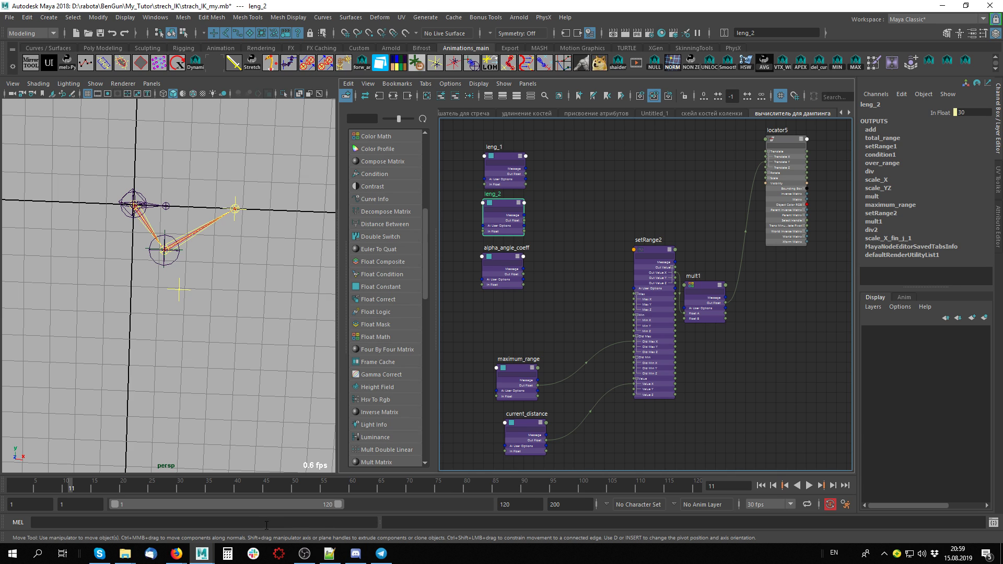
mouse_move(177, 555)
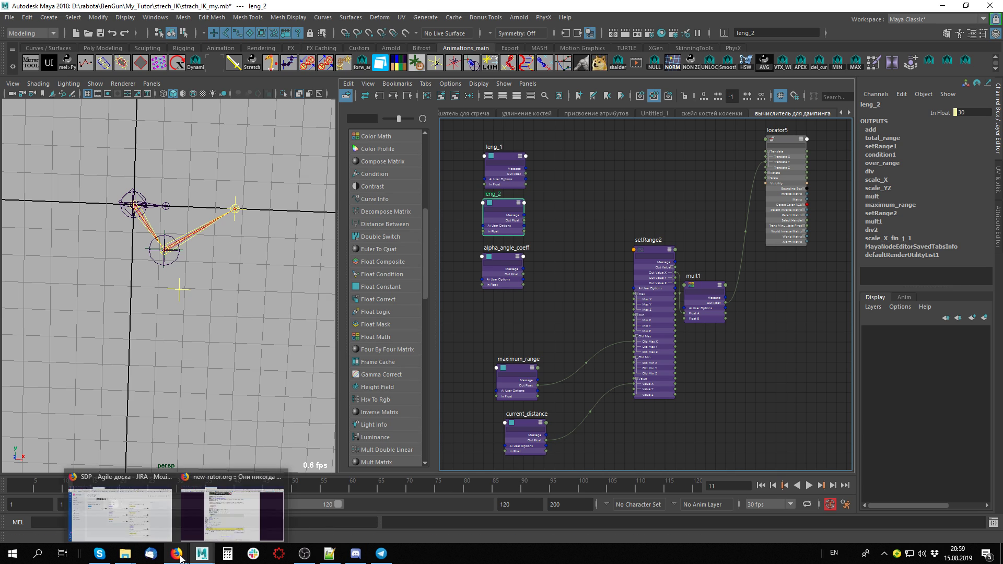
mouse_move(151, 518)
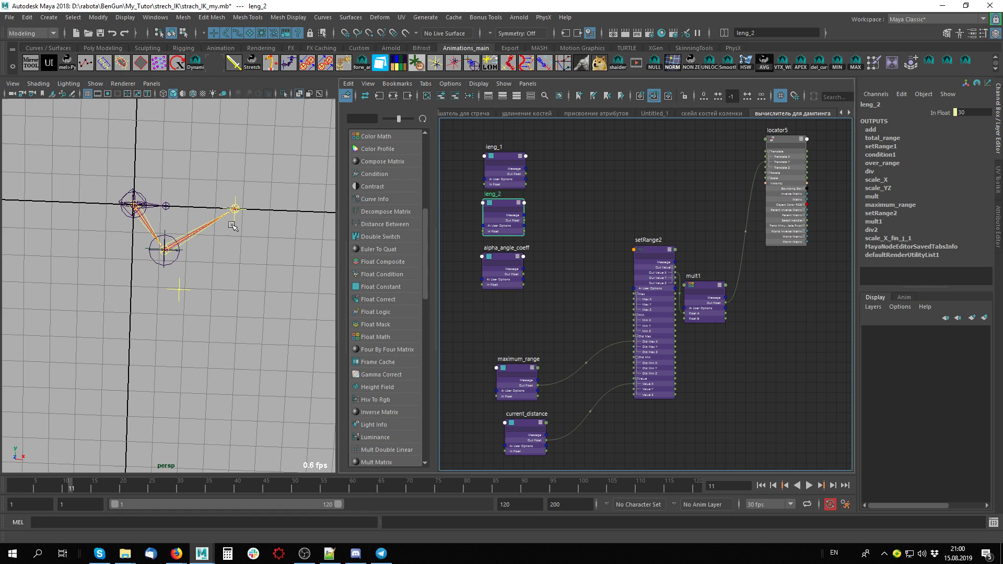
scroll(583, 230, "up", 2)
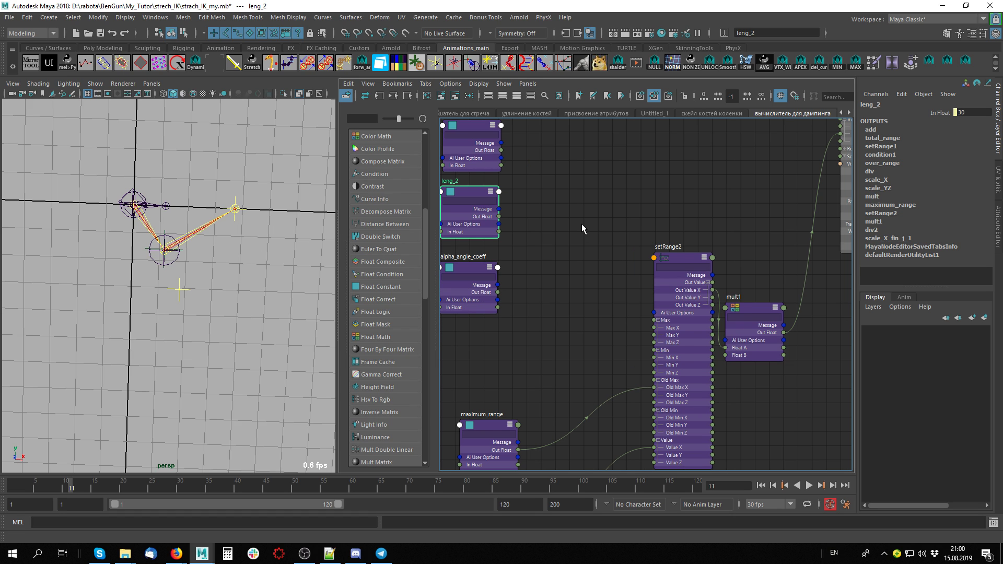
scroll(581, 224, "down", 2)
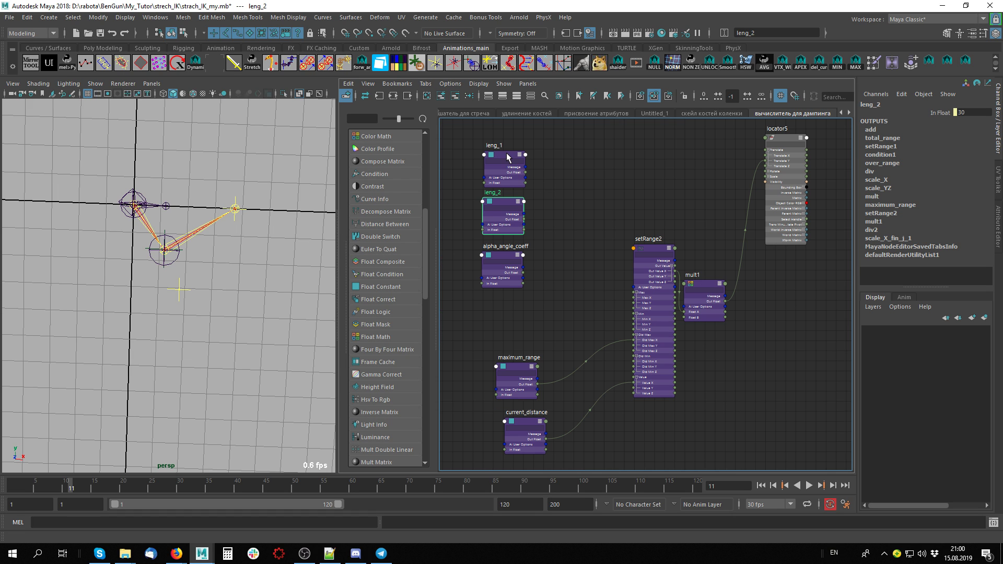
Tighten the leng_1 and leng_2 pair, and shift setRange2, maximum_range and current_distance lower together in the graph.
left_click_drag(506, 152, 502, 153)
left_click_drag(503, 197, 501, 195)
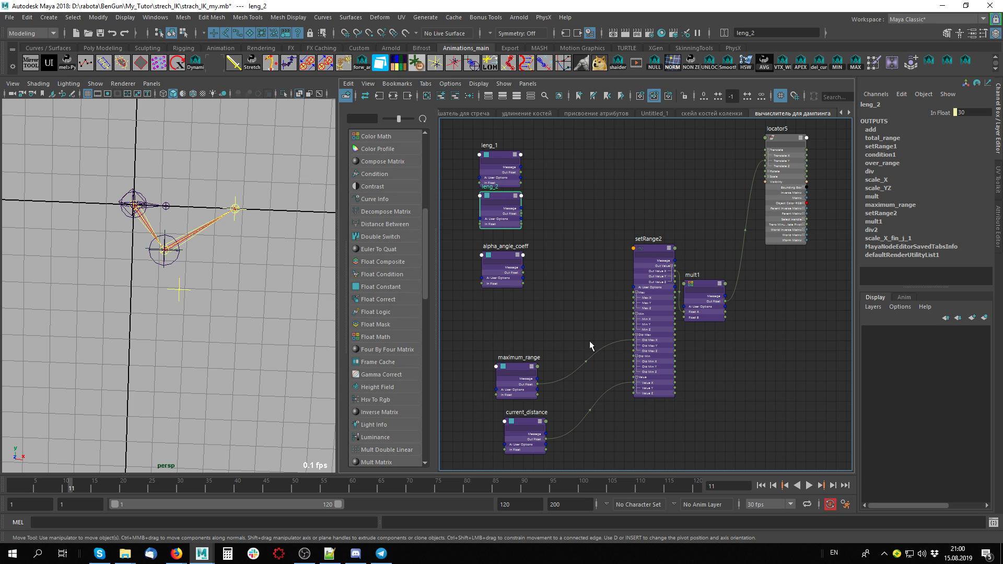
left_click_drag(503, 308, 649, 458)
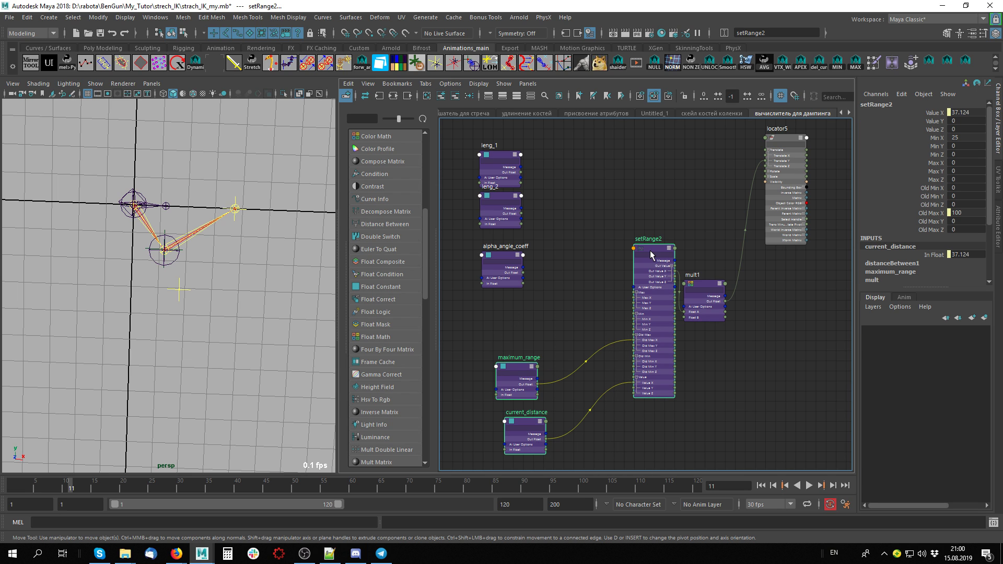
left_click_drag(650, 247, 635, 294)
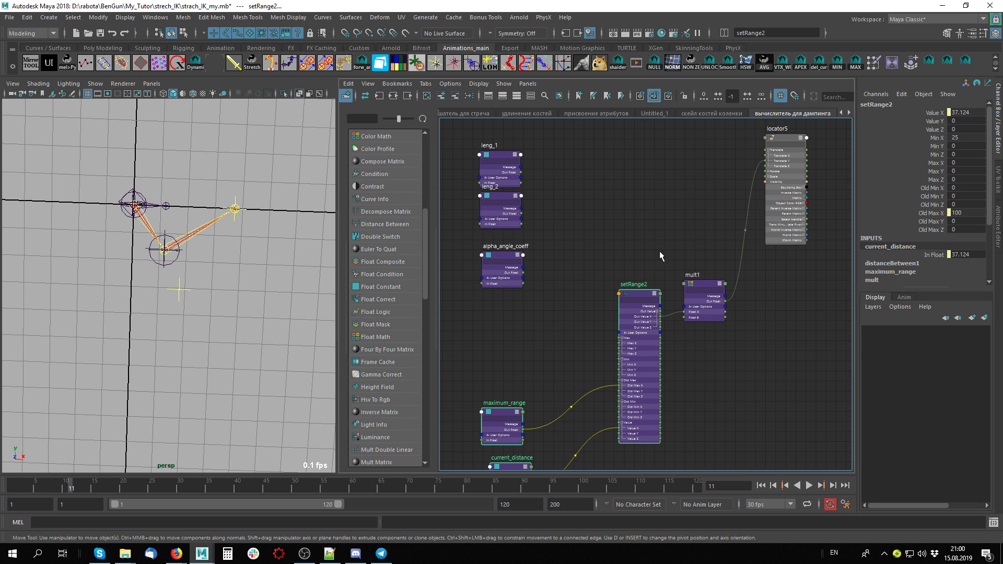
Move setRange2, mult1, maximum_range and current_distance together slightly lower in the damping graph.
scroll(663, 238, "down", 3)
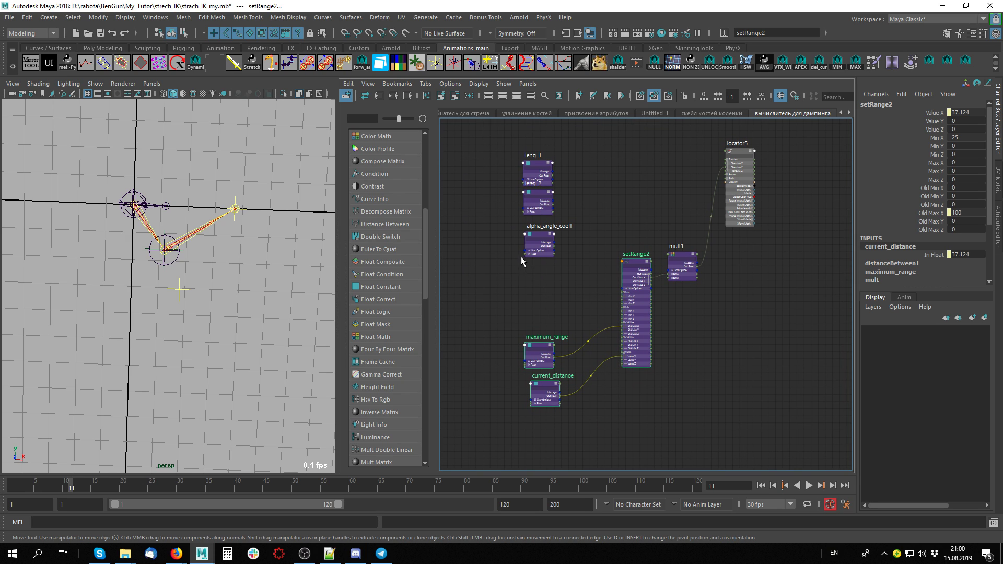
left_click_drag(522, 256, 713, 455)
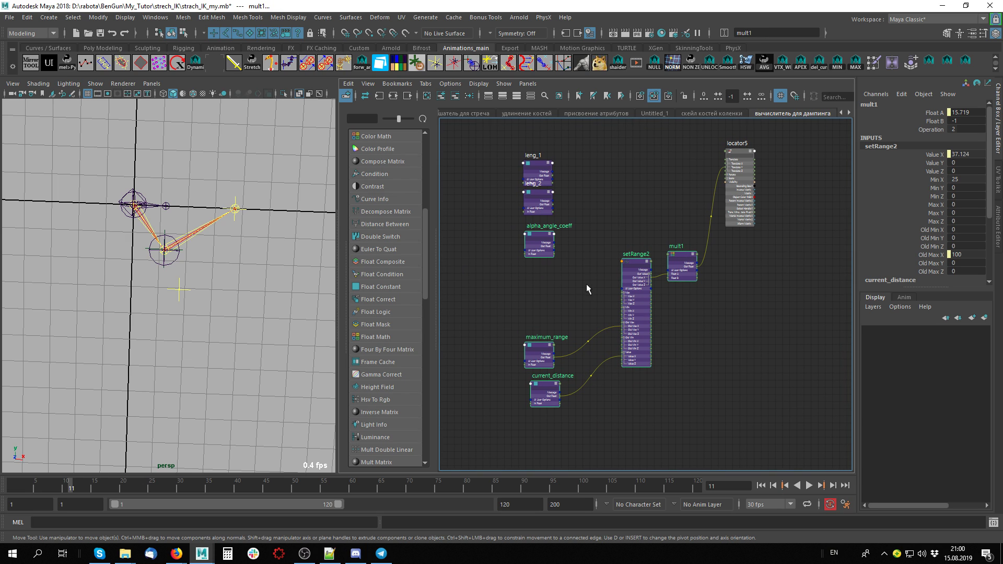
left_click_drag(493, 276, 669, 438)
left_click_drag(684, 257, 686, 280)
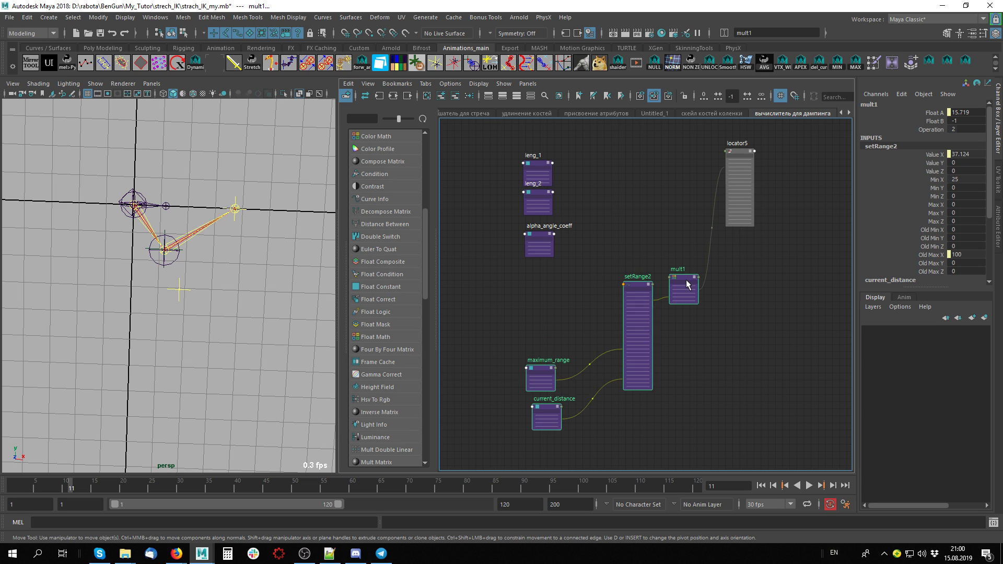
scroll(624, 202, "up", 3)
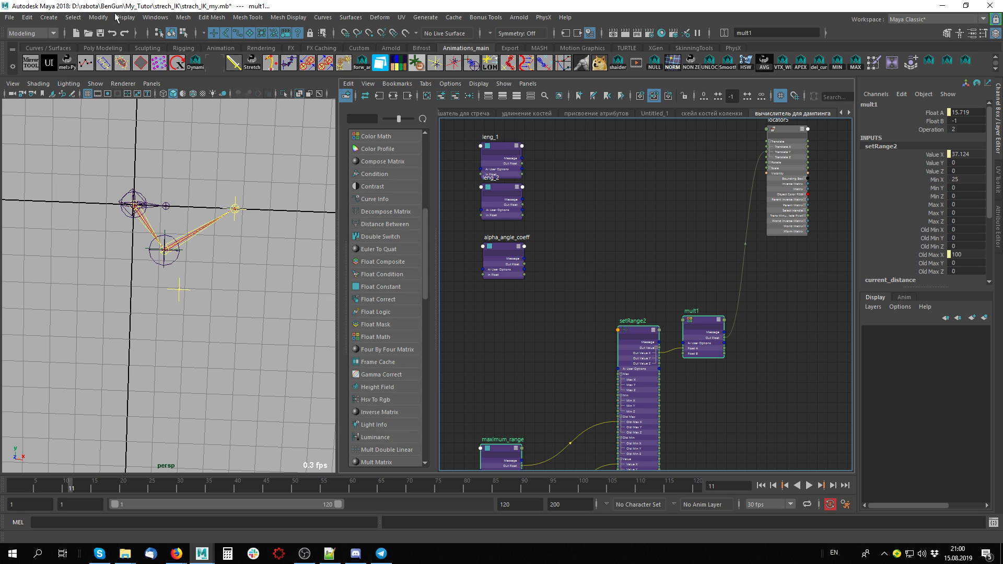
Create a new expression in the Expression Editor containing only the comment "//экспрешшен на вычисление параметров треугольника".
left_click(155, 18)
mouse_move(181, 76)
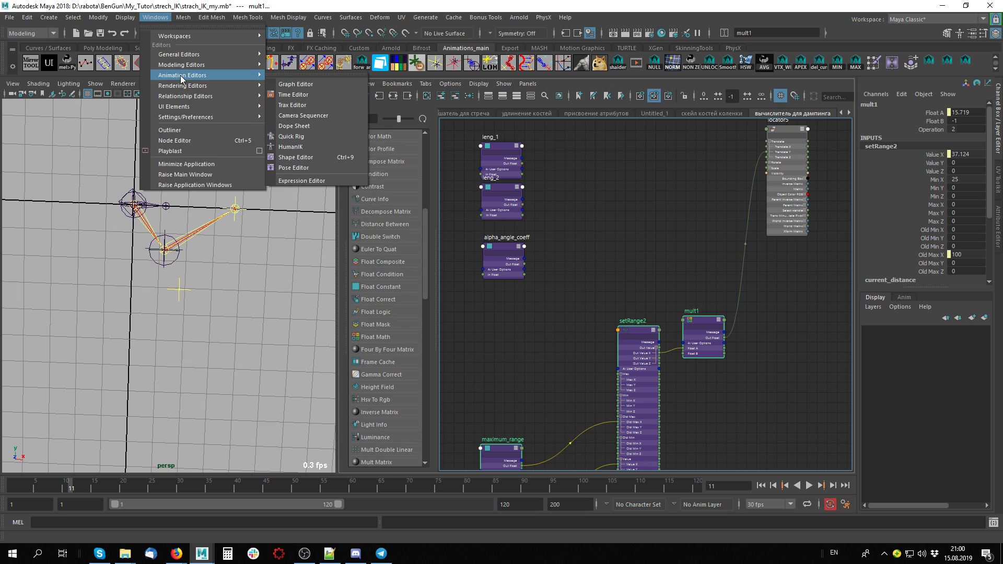
left_click(320, 181)
left_click_drag(465, 36, 542, 27)
left_click(517, 355)
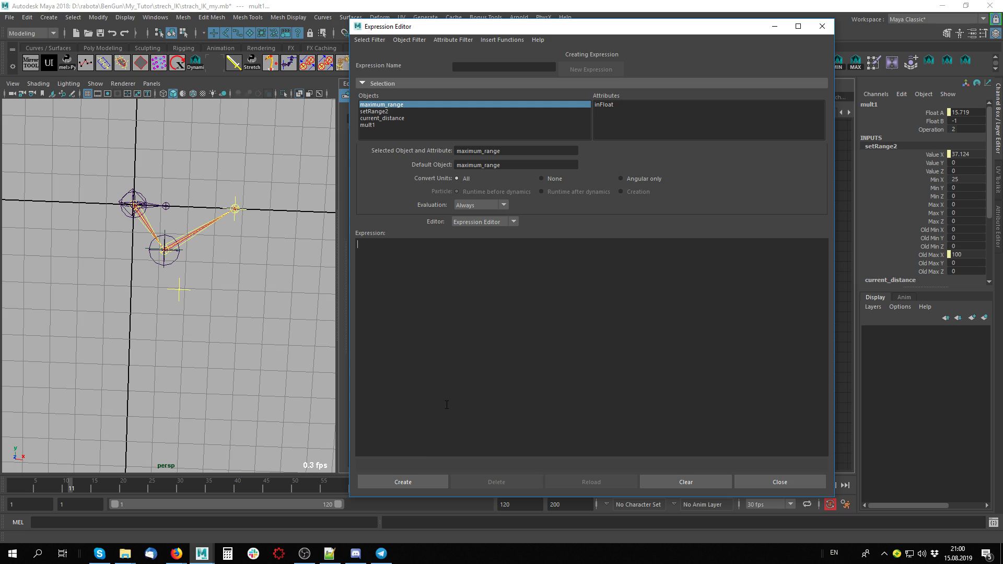
type("//")
key("alt+shift")
type("зкспрешшен на вычисление парамет")
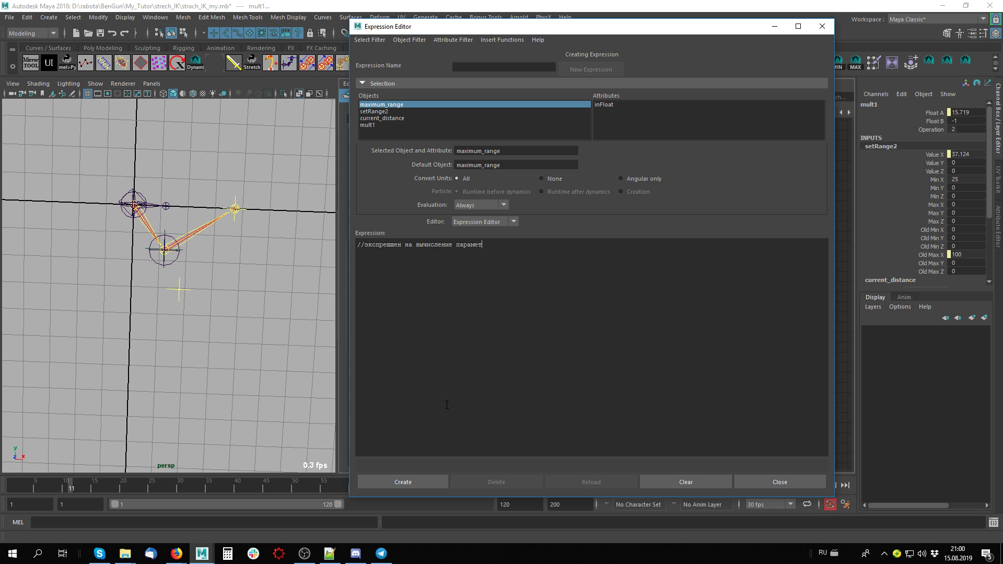
type("ров треугольника")
left_click(426, 478)
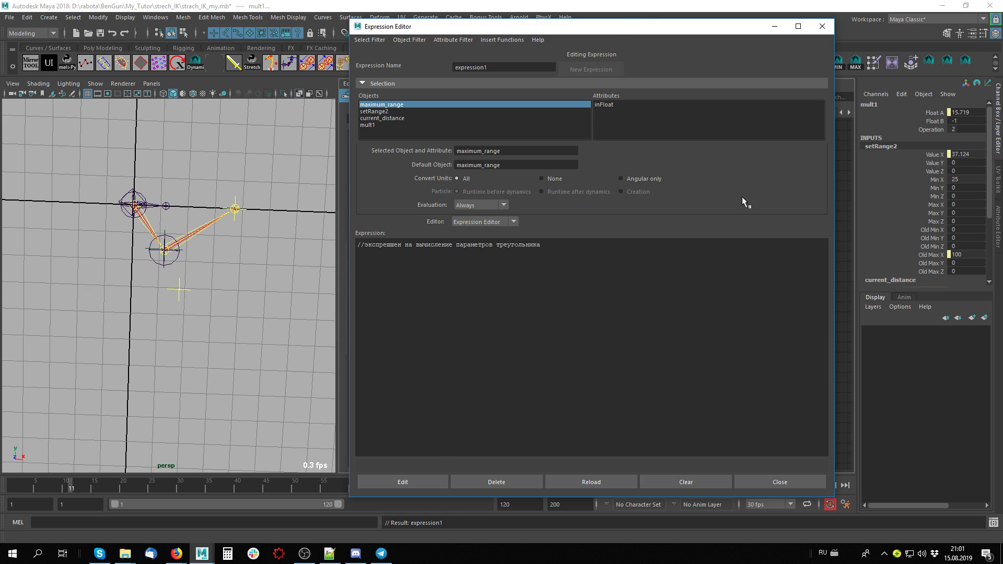
Place the new expression node above setRange2 in the damping graph and rename the expression triangle_calculate.
left_click_drag(621, 30, 331, 32)
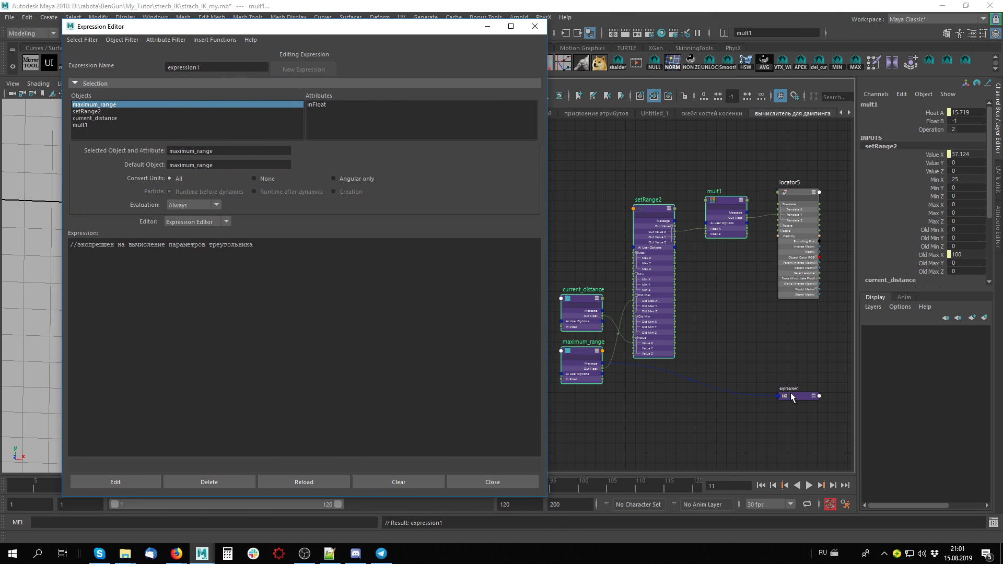
left_click_drag(793, 397, 631, 180)
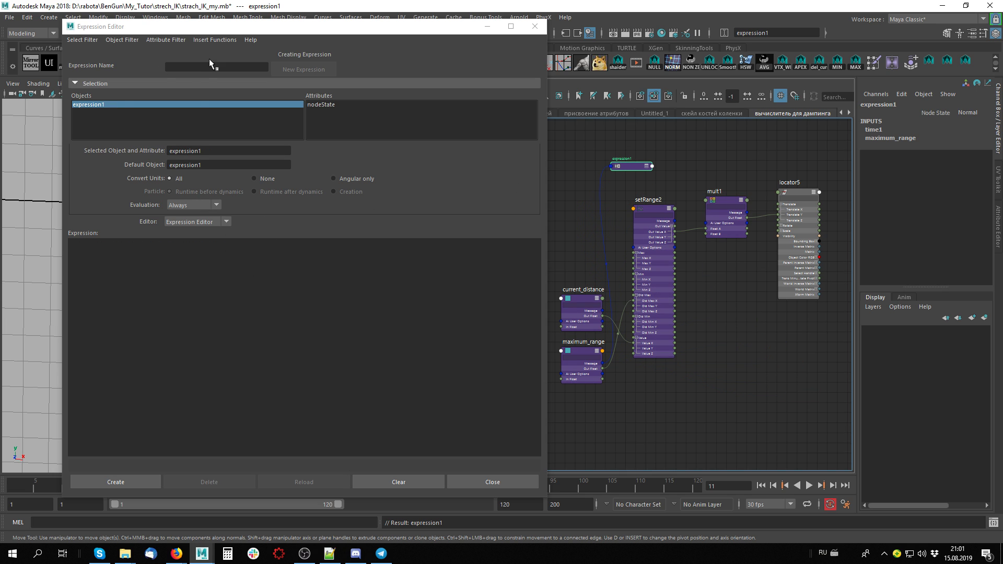
left_click(82, 40)
left_click(94, 52)
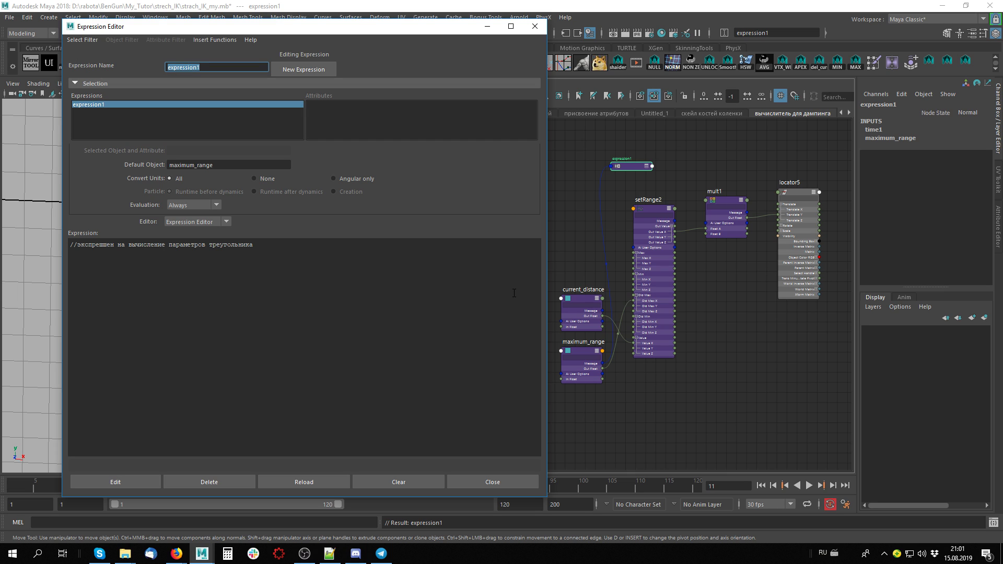
key("alt+shift")
type("triangle_calculate")
key("Return")
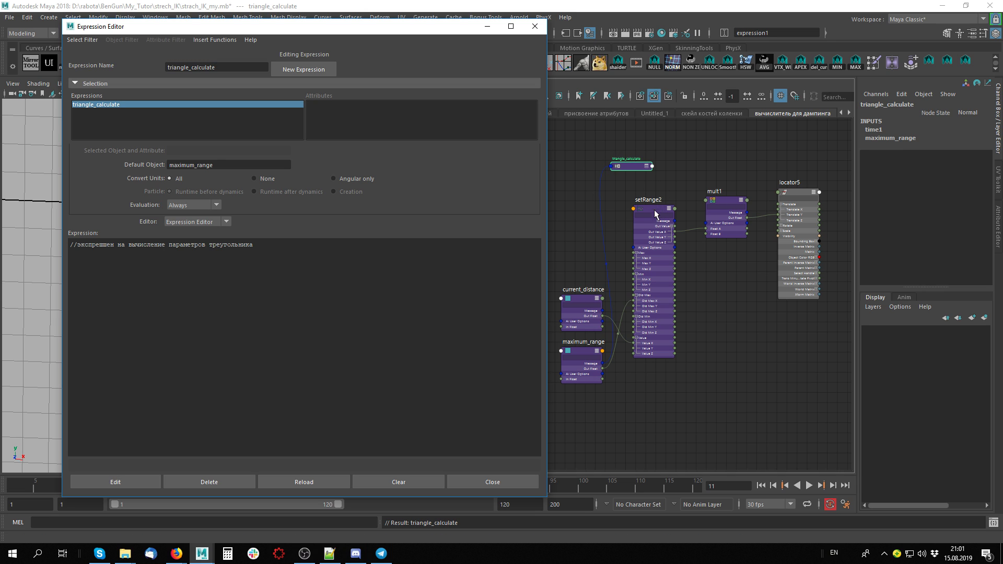
Disconnect maximum_range from the triangle_calculate node, and return to the expression text with the leng nodes uncovered beside the editor.
left_click(602, 210)
key("Delete")
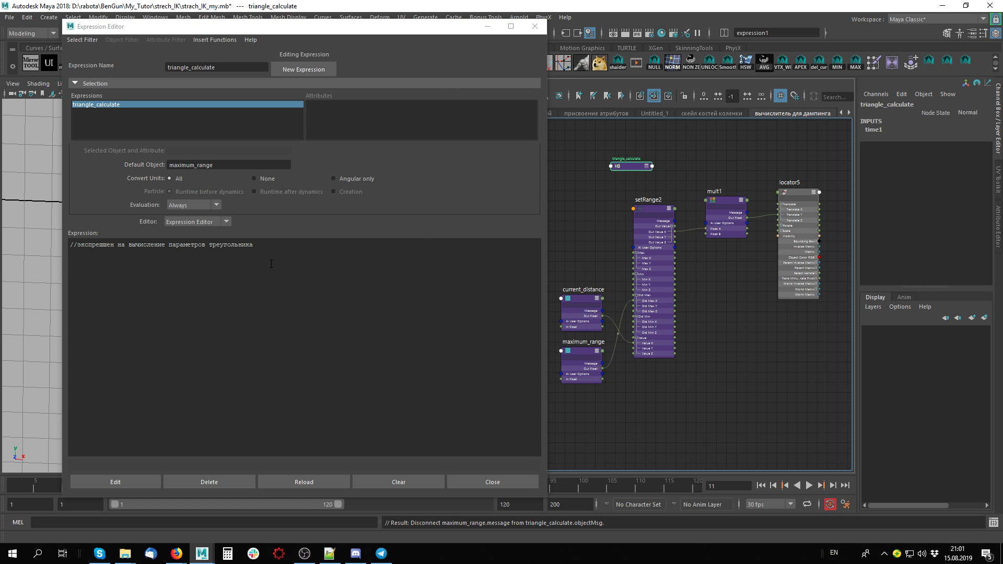
left_click_drag(296, 26, 607, 29)
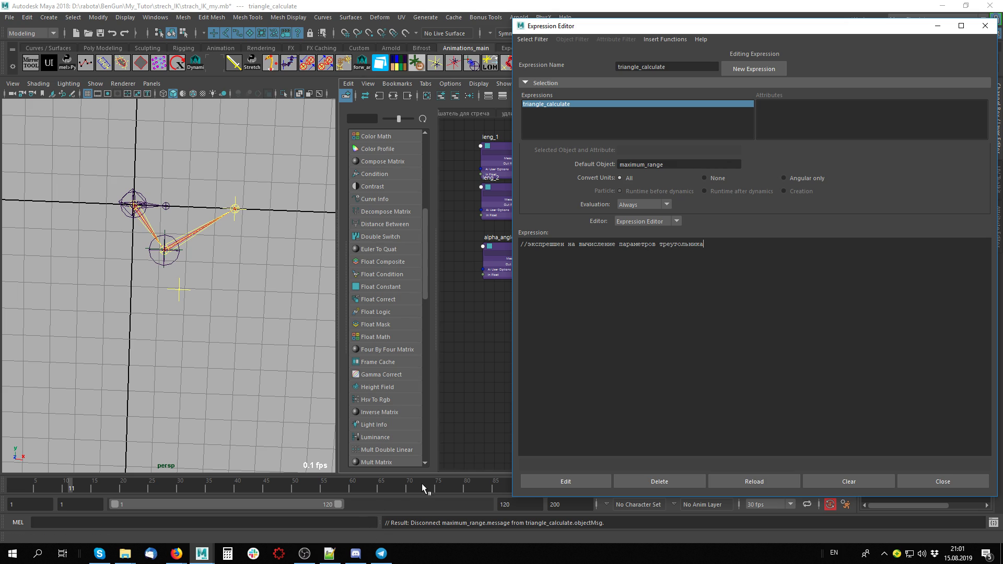
left_click(660, 381)
left_click(335, 557)
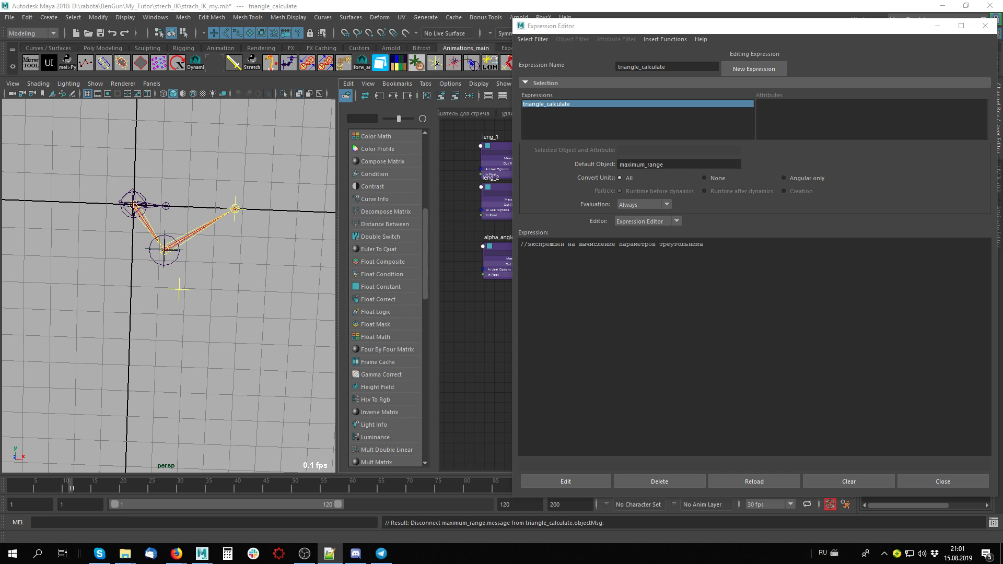
left_click(745, 254)
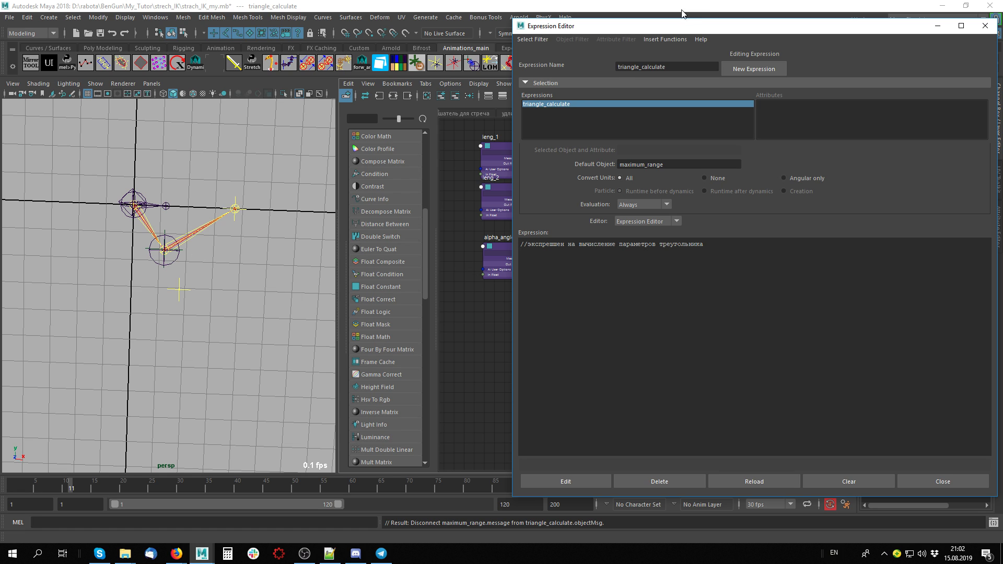
Move triangle_calculate slightly closer to the leng nodes and expand the node to show all of its attributes.
left_click_drag(676, 27, 948, 54)
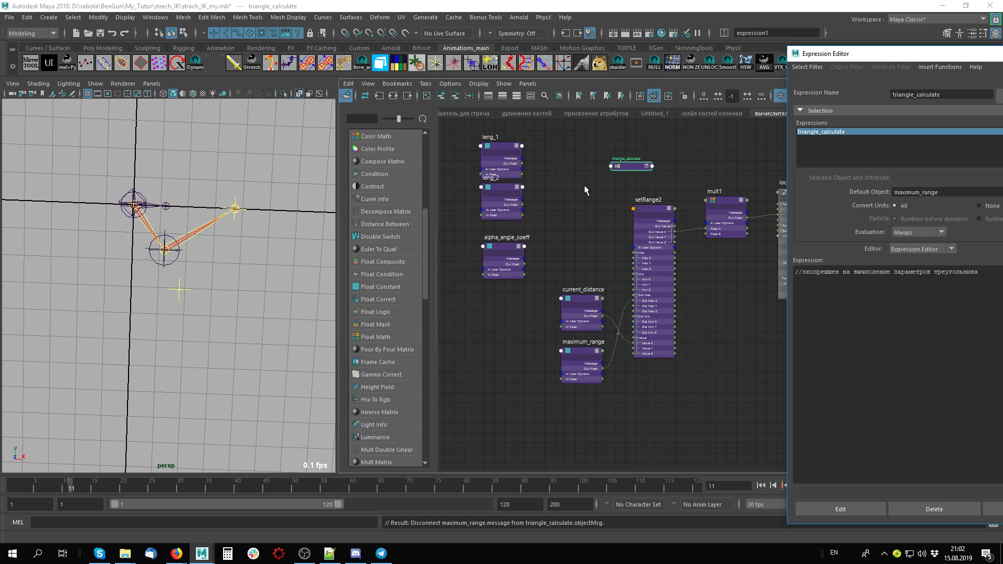
left_click_drag(624, 170, 600, 175)
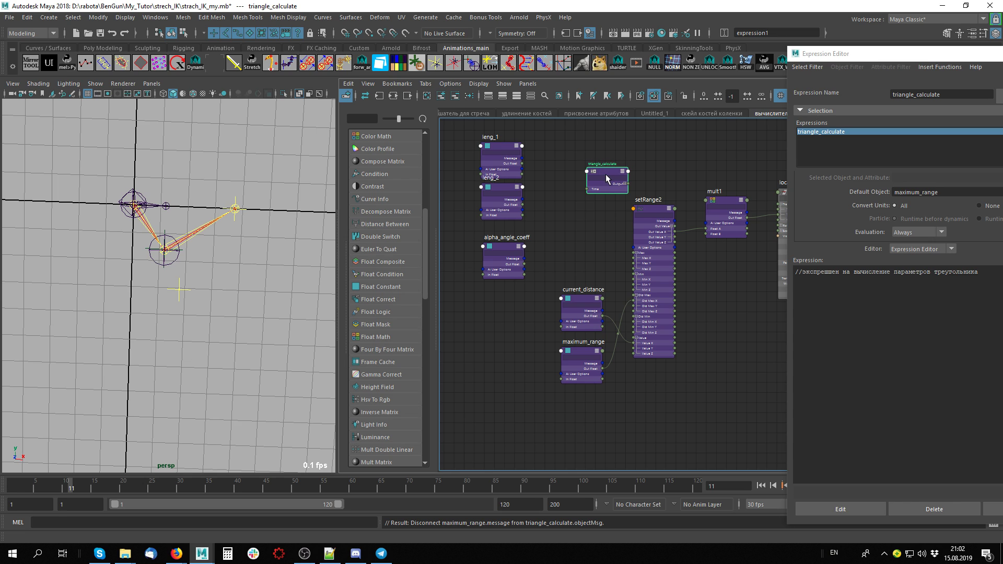
mouse_move(606, 174)
right_mouse_down()
mouse_move(594, 262)
mouse_move(637, 132)
mouse_move(607, 170)
right_mouse_up()
right_click(607, 170)
left_click(601, 303)
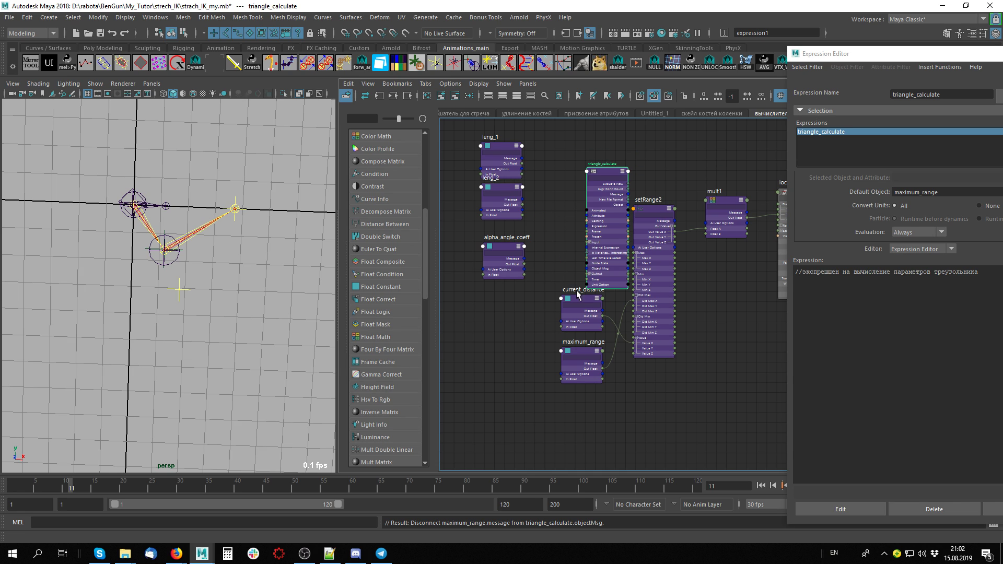
Move setRange2, mult1, locator5, current_distance and maximum_range together well below triangle_calculate to clear the overlap.
middle_click_drag(633, 355, 510, 307, "alt")
left_click_drag(686, 167, 522, 298)
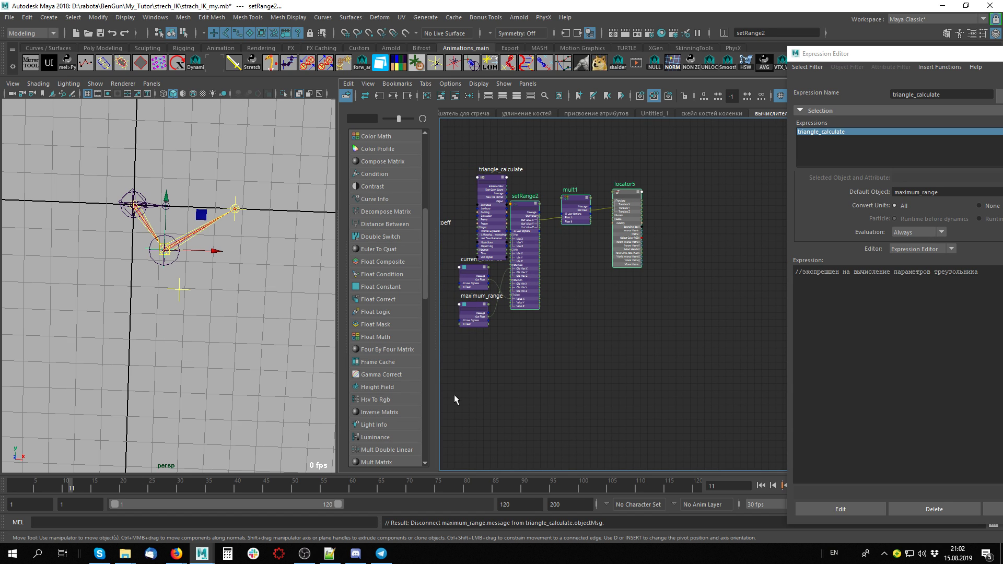
left_click_drag(457, 380, 586, 275)
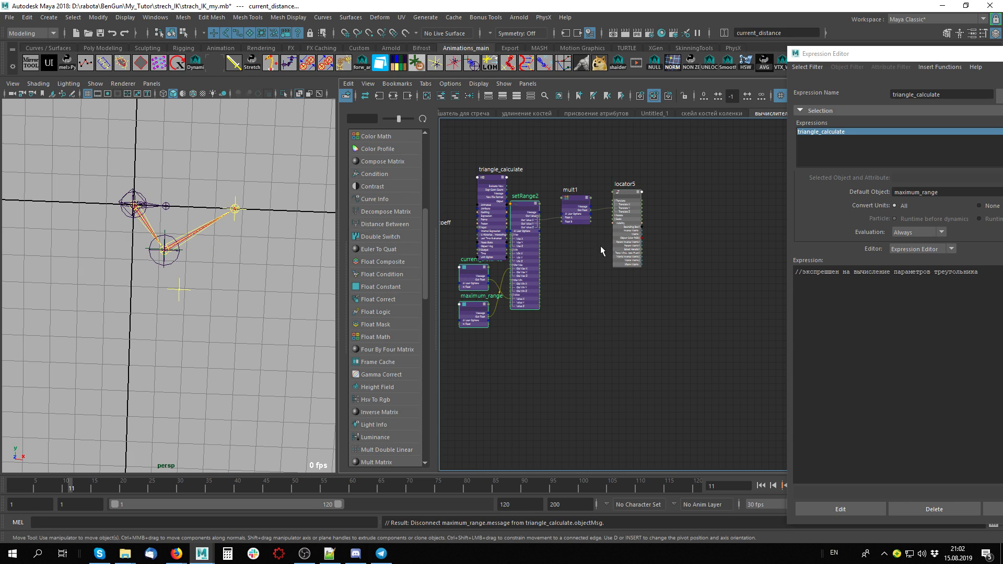
left_click_drag(679, 171, 631, 300, "shift")
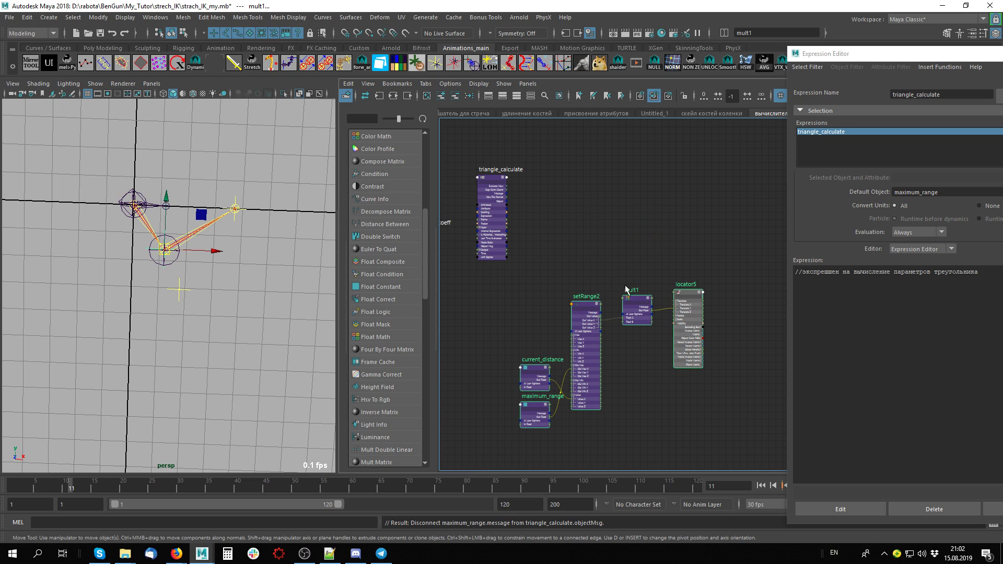
Expand the Input attribute of triangle_calculate to show its Input[0] port.
middle_click_drag(549, 208, 794, 235, "alt")
scroll(669, 224, "up", 2)
scroll(743, 247, "up", 1)
left_click(633, 263)
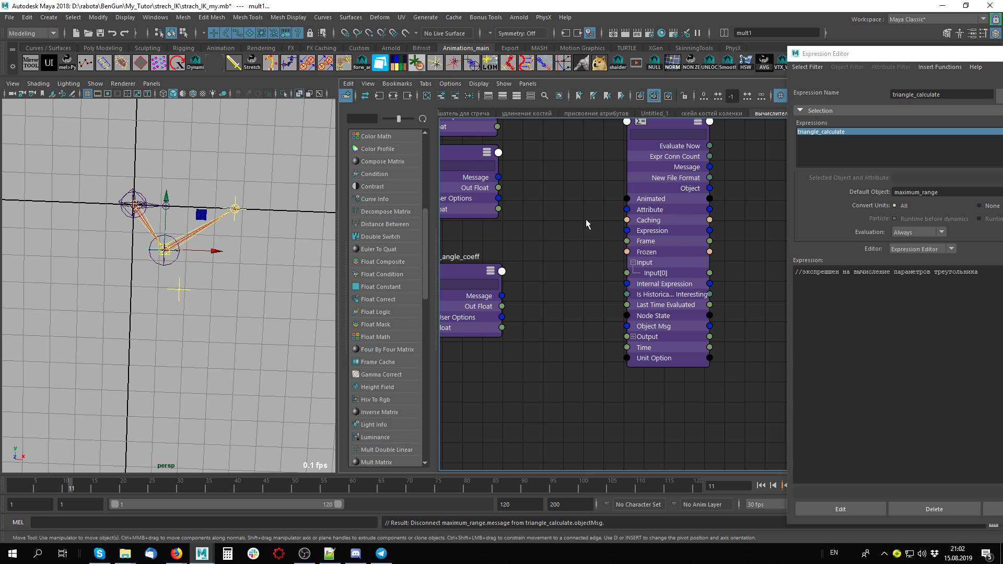
scroll(585, 219, "down", 3)
scroll(561, 228, "up", 1)
Add the variable definition $a=.I[0] below the comment in the triangle_calculate expression.
left_click_drag(873, 52, 516, 33)
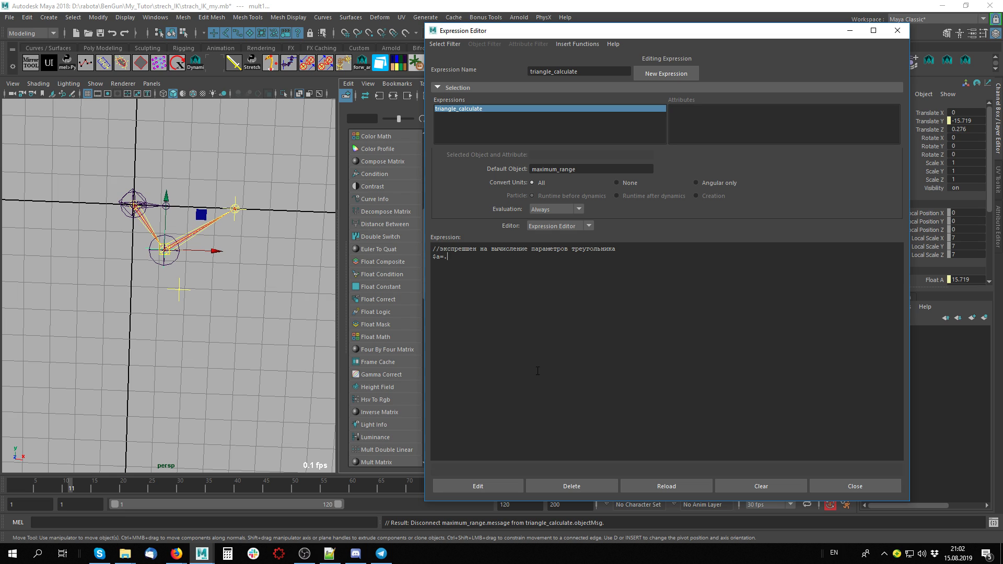
type("I")
type("[]")
type("0")
left_click_drag(443, 257, 463, 258)
left_click_drag(627, 36, 890, 32)
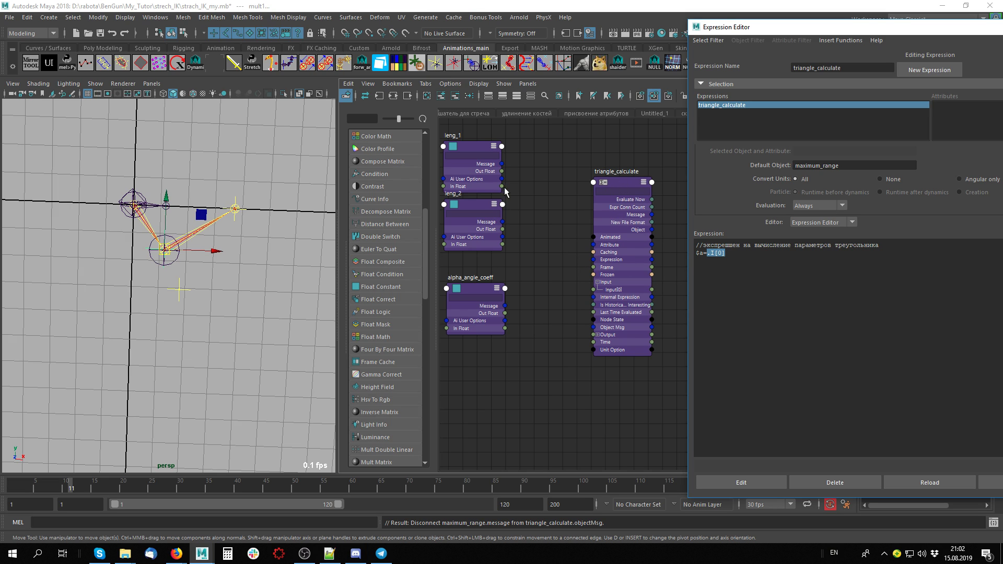
mouse_move(703, 257)
left_mouse_down()
mouse_move(723, 256)
mouse_move(695, 255)
left_mouse_up()
left_click_drag(805, 30, 553, 36)
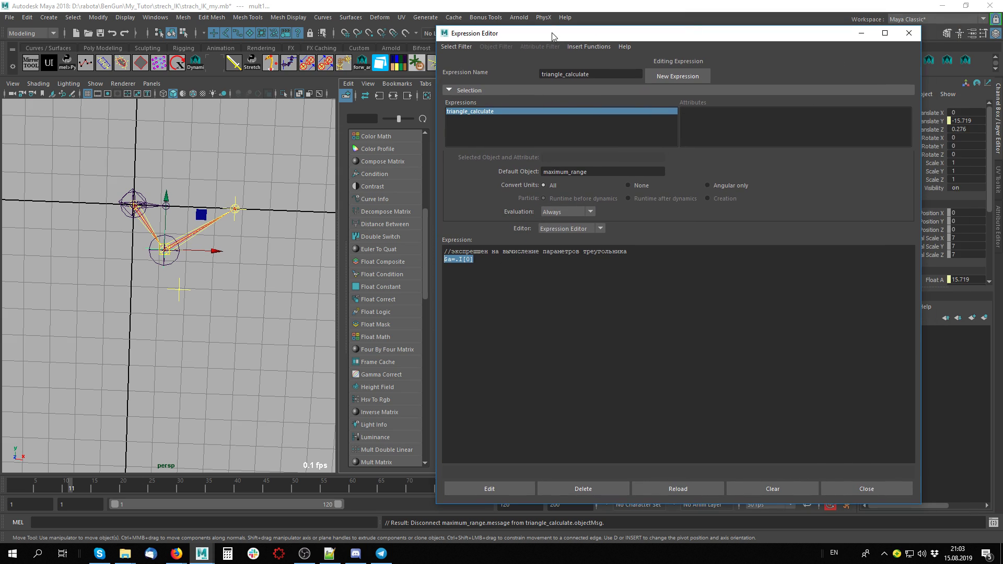
End the $a line with a semicolon and add the definitions $b=.I[1]; and $angl=.I[2]; below it.
left_click(496, 259)
type("$")
type("b")
type("=.I")
type("[")
type("0")
type("; ")
type("$angl")
type("=.I[2")
After a blank line, start the third side's formula as $c=sqrt(pow($a,2) +.
key("Return")
key("Return")
type("$")
type("csqrt")
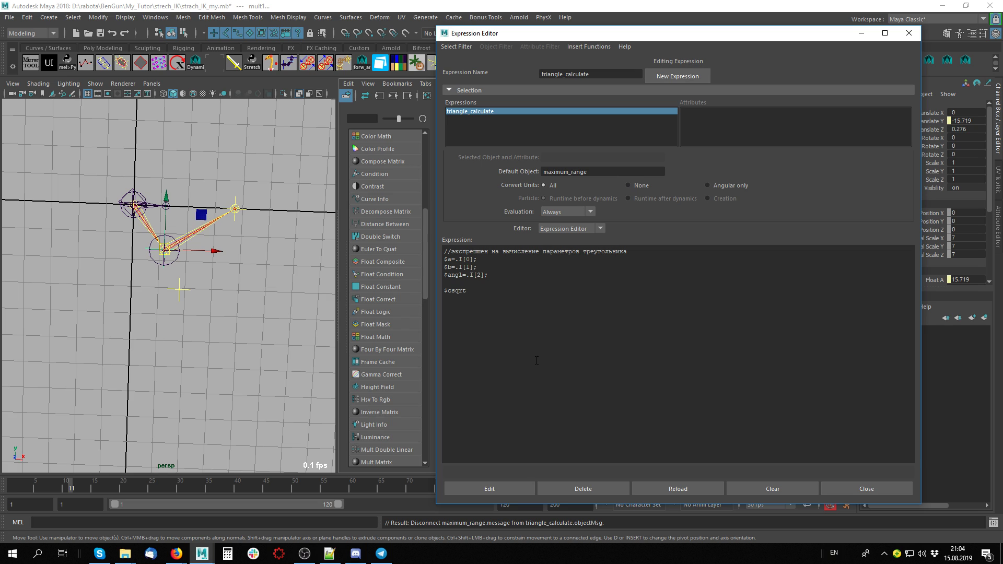
key("BackSpace")
key("BackSpace")
key("BackSpace")
type("q")
type("rt")
type("()")
type("pow")
type("()")
type("$a,2")
type(" +")
Duplicate the pow($a,2) term after the plus sign and change its variable to make pow($b,2).
left_click_drag(507, 291, 474, 292)
key("ctrl+c")
left_click(522, 291)
key("ctrl+v")
double_click(538, 291)
type("b")
type("-")
type("2")
type("*")
type("$a$")
type("b")
type("*")
type("*")
type("co")
Complete the $c formula with -2*$a*$b*cosd($angl) inside the square root and end the line with a semicolon.
left_click_drag(597, 291, 586, 291)
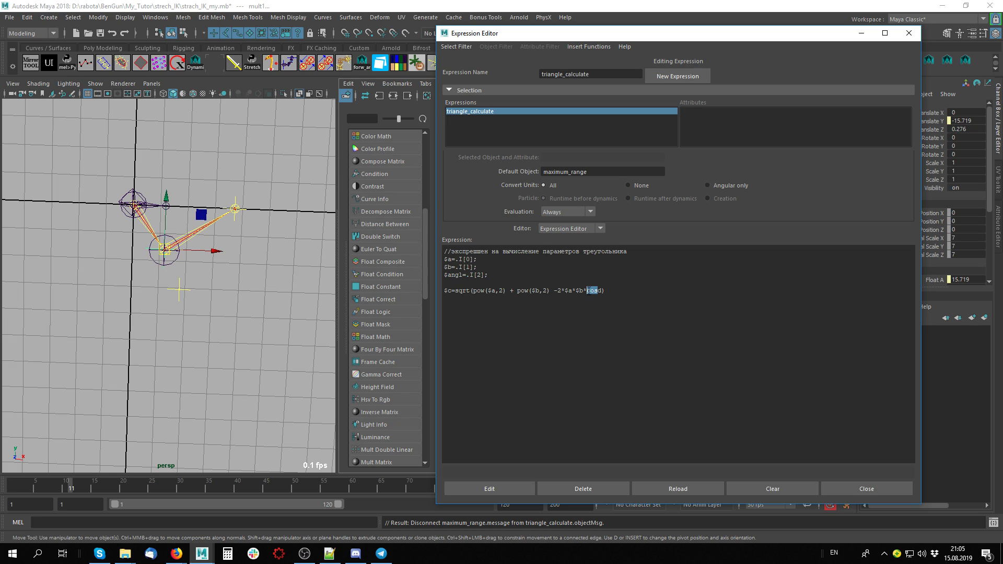
left_click(620, 373)
type("()$andle")
left_click_drag(471, 292, 505, 290)
left_click(632, 292)
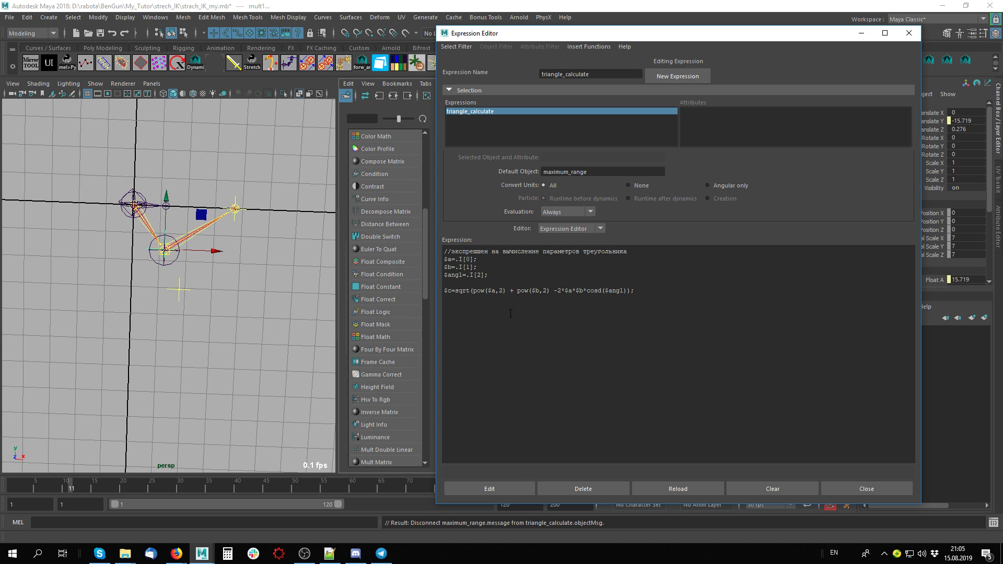
Add the comment "//находим сторону С" above the $c formula.
type("//")
key("alt+shift")
type("находим высот")
key("BackSpace")
key("BackSpace")
key("BackSpace")
key("BackSpace")
key("BackSpace")
type("сторону")
Add the comment "//находим высоту треугольника, опущенную на сторону С" below the $c formula.
type("находим высот")
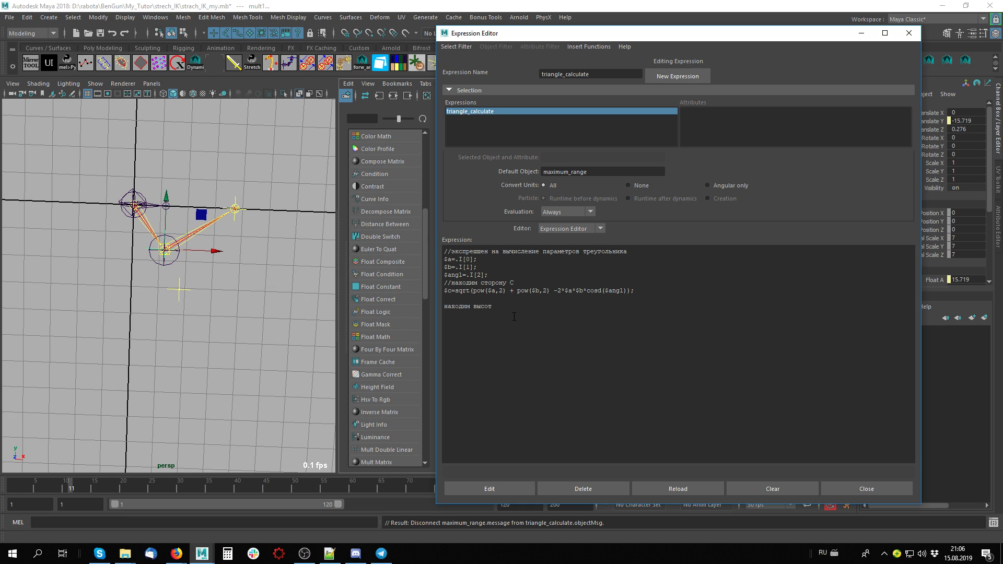
type("у треугольника")
type(", опу")
type("щенную на")
type(" сторону С")
left_click(439, 306)
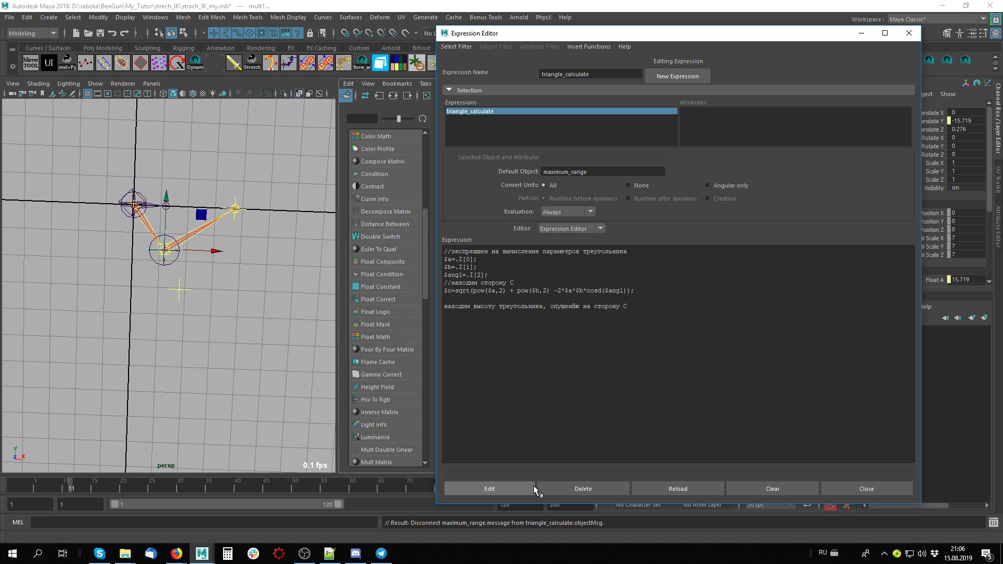
key("alt+shift")
type("//")
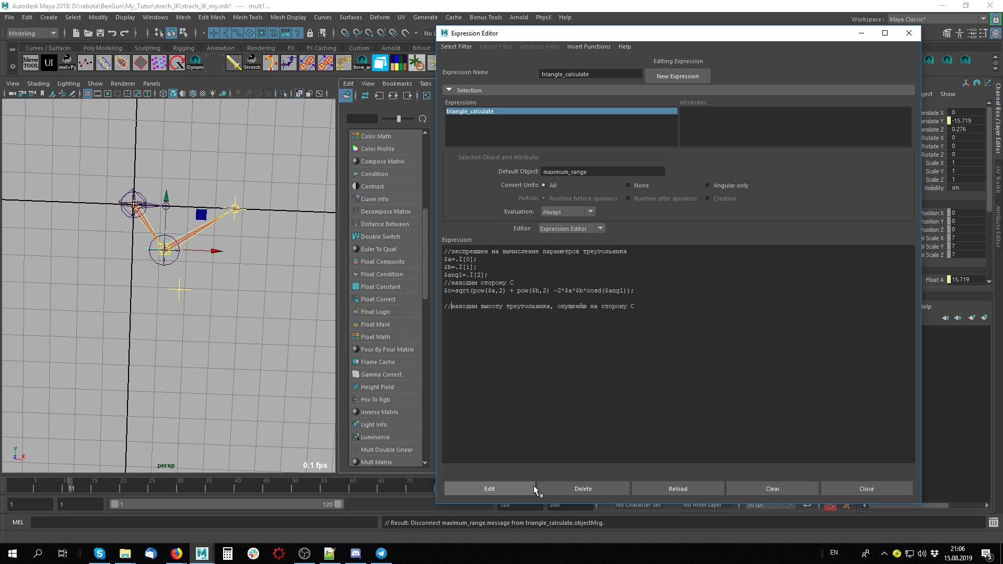
Insert a blank line between the $angl definition and the comment about side C.
left_click(499, 275)
key("Return")
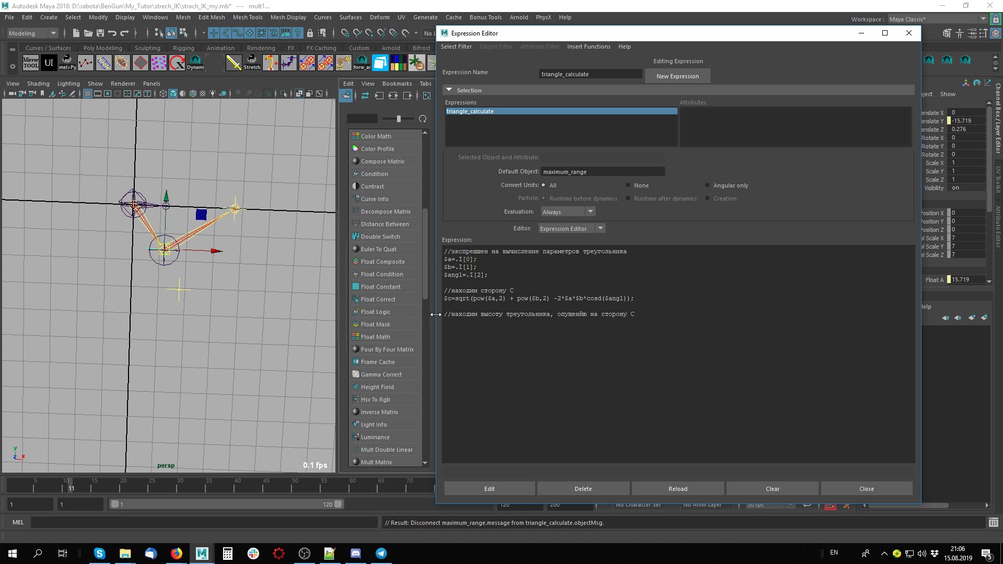
left_click(573, 353)
left_click_drag(516, 291, 444, 291)
left_click(719, 352)
Add the triangle height formula $h=($a*$b*(sind($angl)))/$c; below the height comment.
type("$h")
type("$")
type("a")
type("*$")
type("b*()")
type("si")
type("nd(")
type("$")
type("angl)))/$c")
left_click_drag(532, 330, 455, 330)
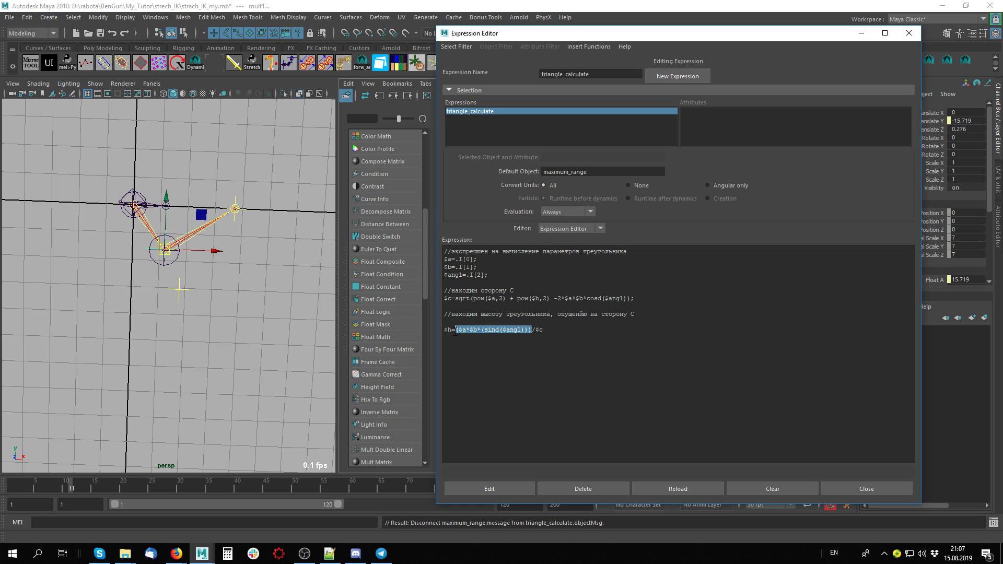
left_click(544, 332)
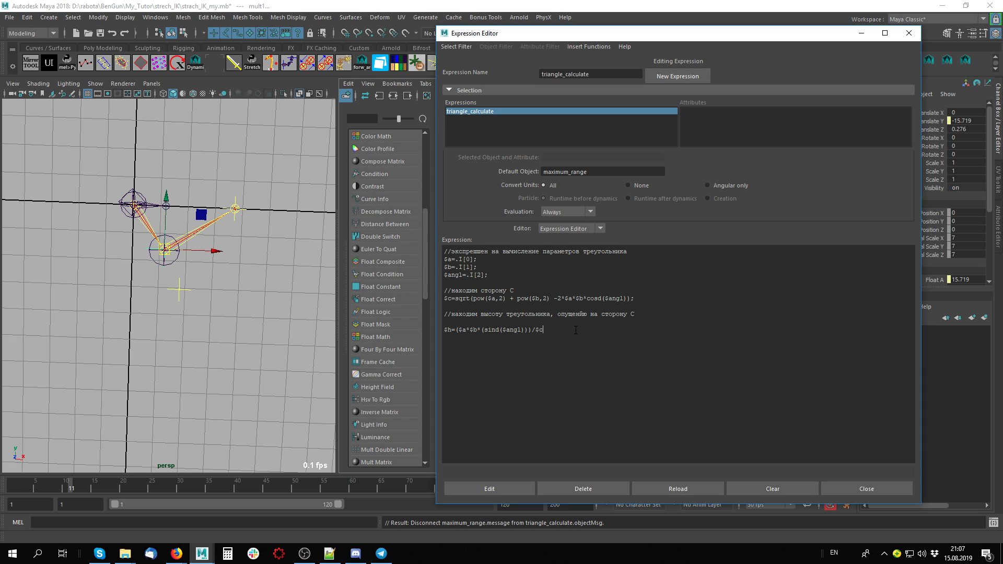
left_click_drag(576, 331, 420, 330)
left_click(553, 332)
left_click_drag(481, 330, 572, 332)
left_click_drag(455, 333, 514, 332)
Add the output lines .O[0]=$c; and .O[1]=$h; at the end of the expression and apply it.
left_click(554, 333)
type("0]")
type("=")
type("$c;")
type(".O[")
type("1]")
type("=")
type("$")
type("h")
type(";")
key("ctrl+a")
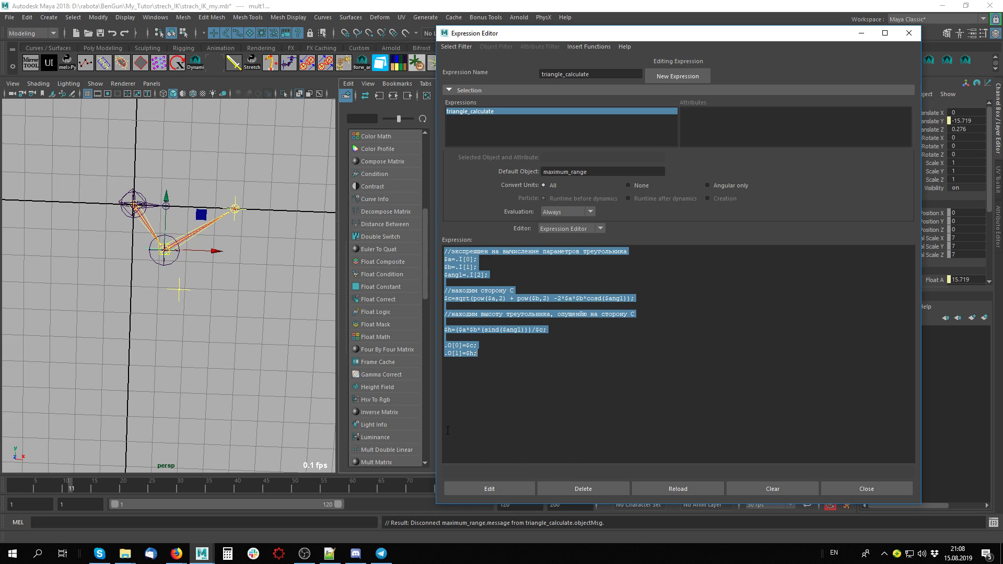
left_click(499, 491)
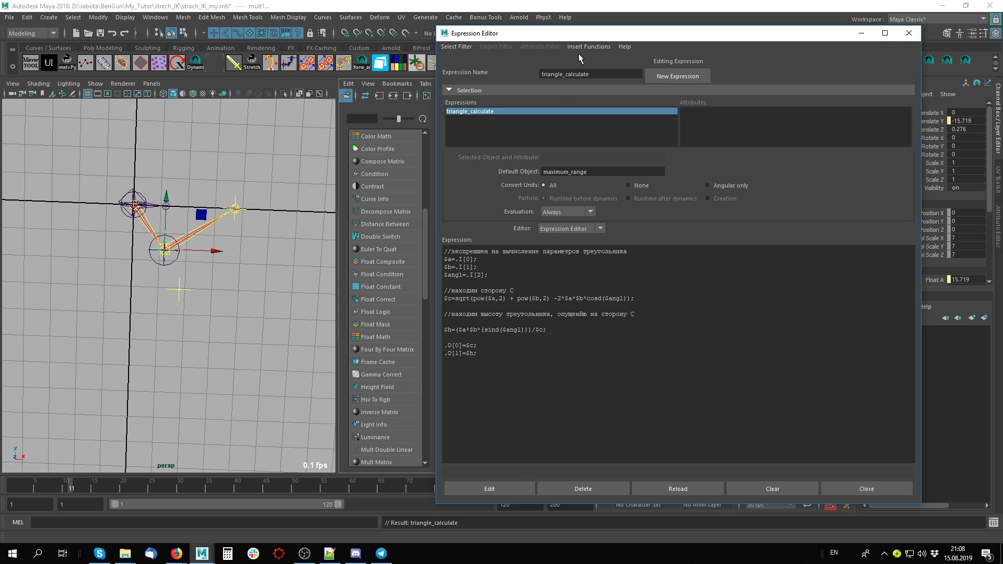
Select the triangle_calculate node in the damping graph and examine its ports and input connections.
left_click_drag(704, 41, 351, 52)
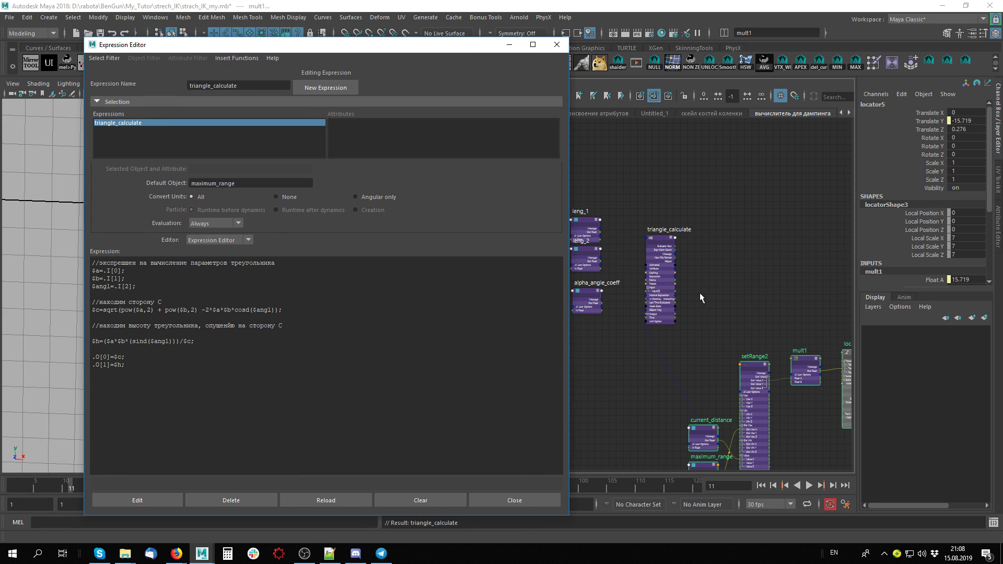
middle_click_drag(708, 318, 751, 335, "alt")
scroll(751, 334, "up", 2)
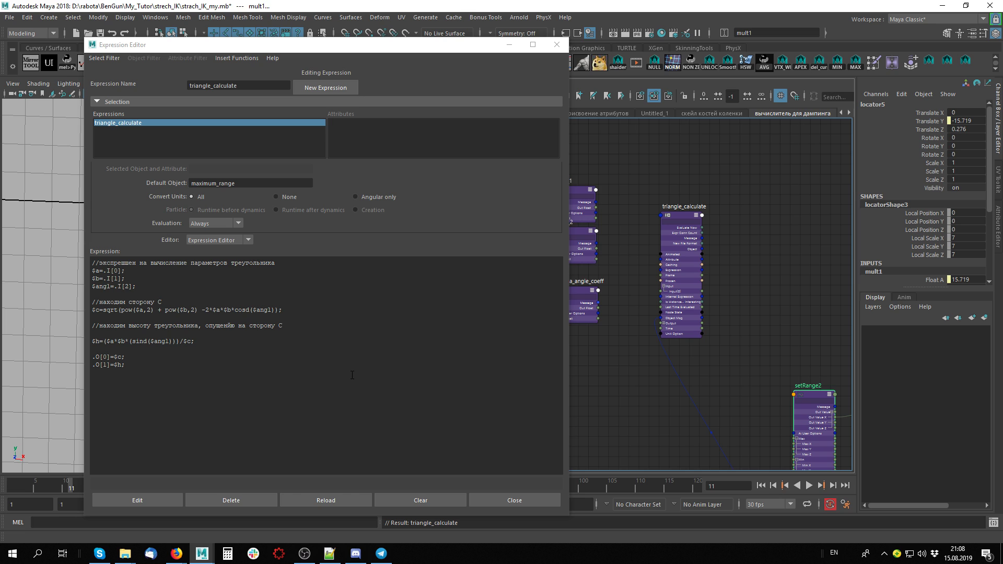
scroll(768, 214, "up", 3)
scroll(754, 228, "down", 1)
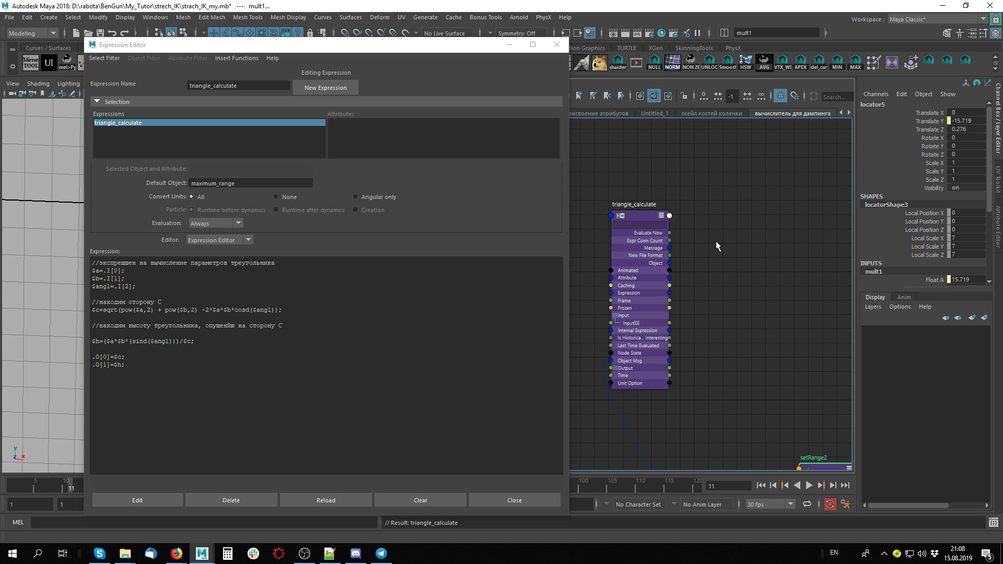
left_click(638, 216)
scroll(650, 177, "down", 3)
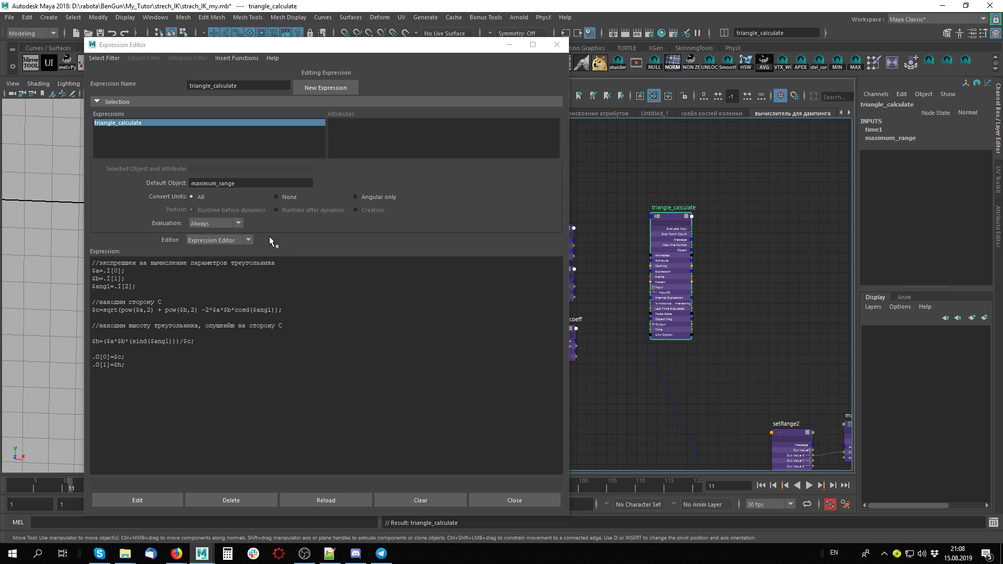
Play the animation briefly and leave the timeline at frame 10.
left_click_drag(68, 484, 65, 486)
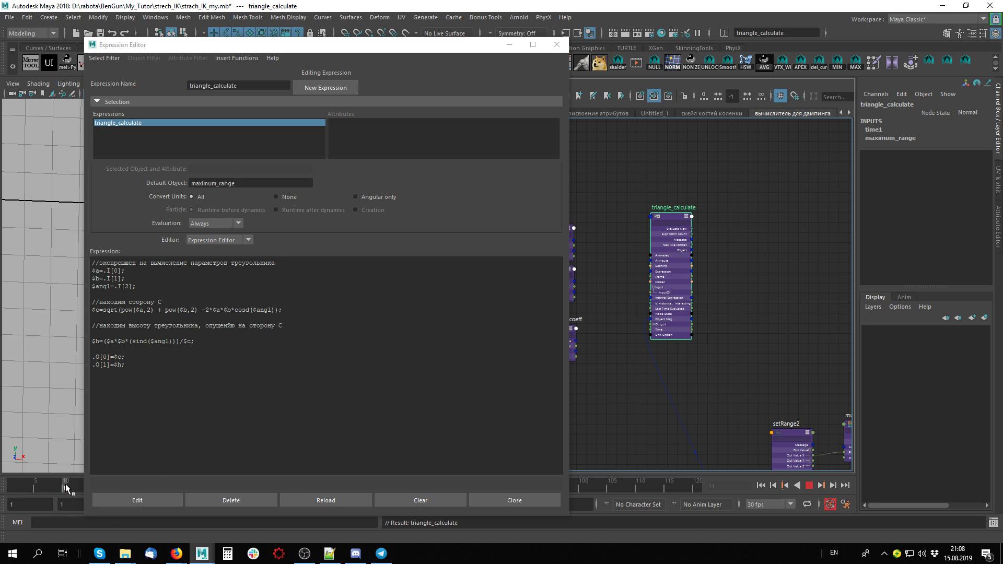
left_click(67, 488)
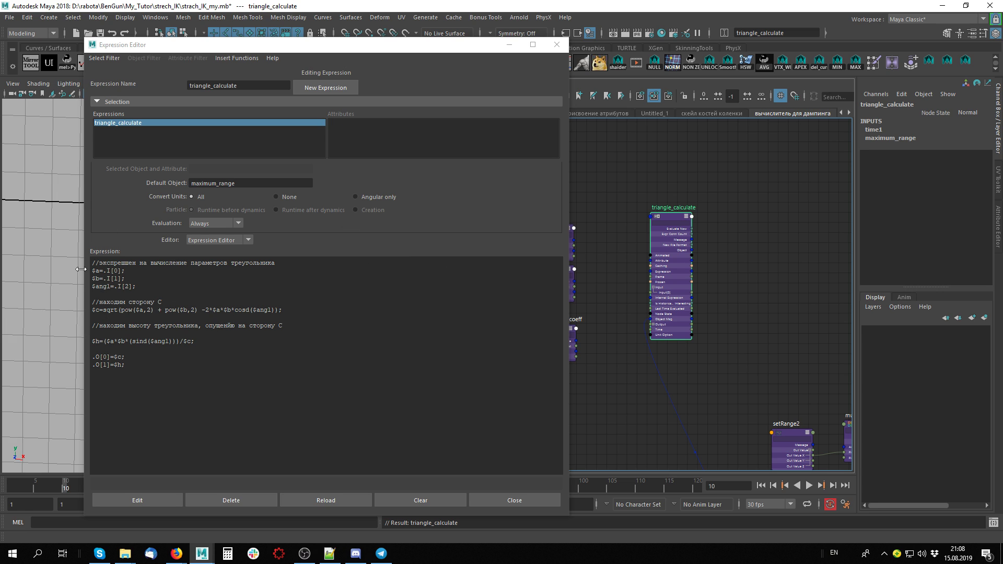
key("alt+v")
left_click(71, 489)
left_click(66, 488)
Review the triangle_calculate code, checking the .I input definitions, the height formula and the .O output lines.
left_click_drag(392, 49, 667, 45)
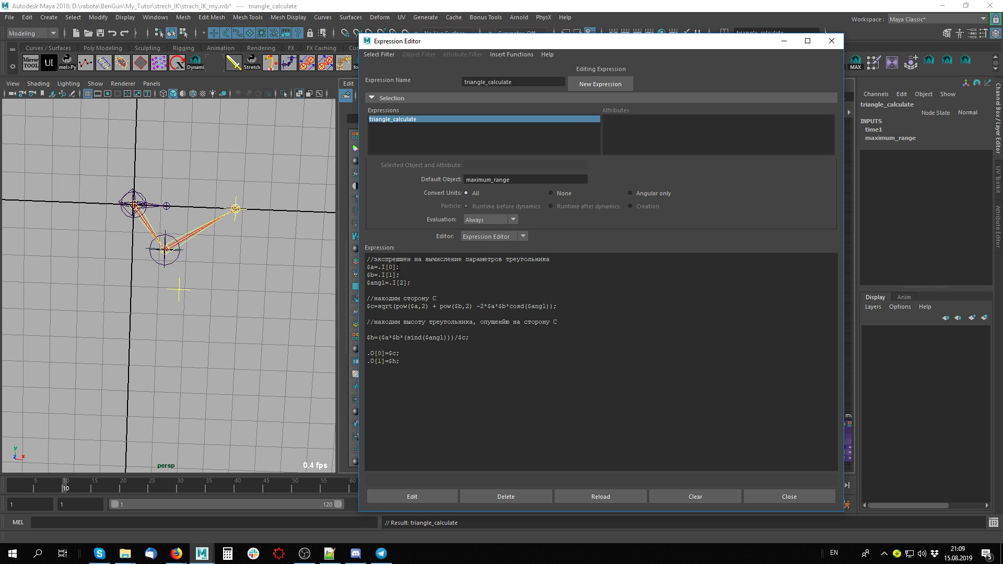
left_click(396, 268)
left_click_drag(398, 267, 379, 267)
left_click(447, 313)
mouse_move(367, 349)
left_mouse_down()
mouse_move(402, 362)
mouse_move(367, 350)
left_mouse_up()
left_click(406, 366)
left_click_drag(411, 283, 367, 264)
left_click_drag(422, 383, 365, 352)
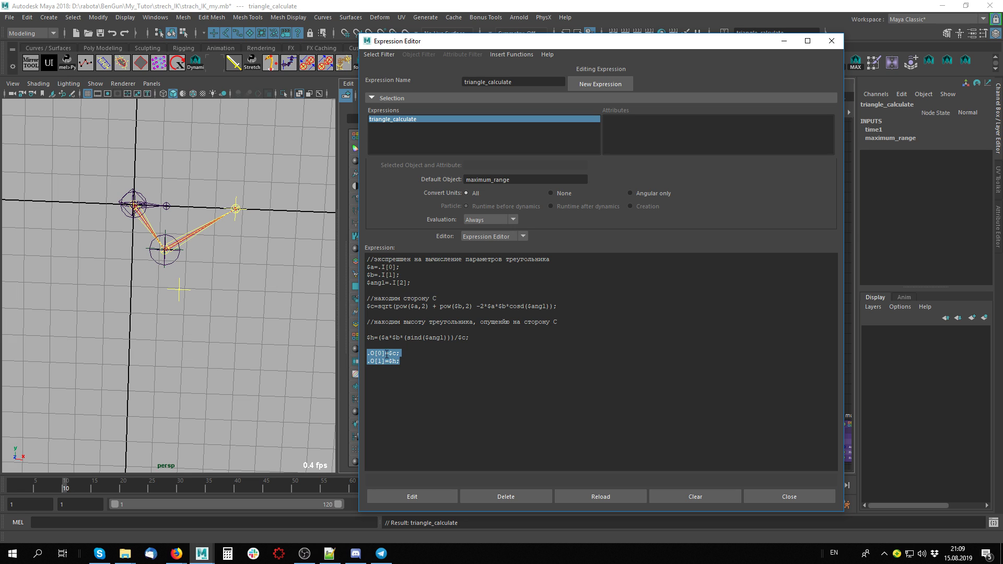
left_click(387, 353)
mouse_move(386, 354)
left_mouse_down()
mouse_move(358, 361)
mouse_move(350, 349)
mouse_move(371, 363)
left_mouse_up()
left_click(390, 365)
left_click(524, 338)
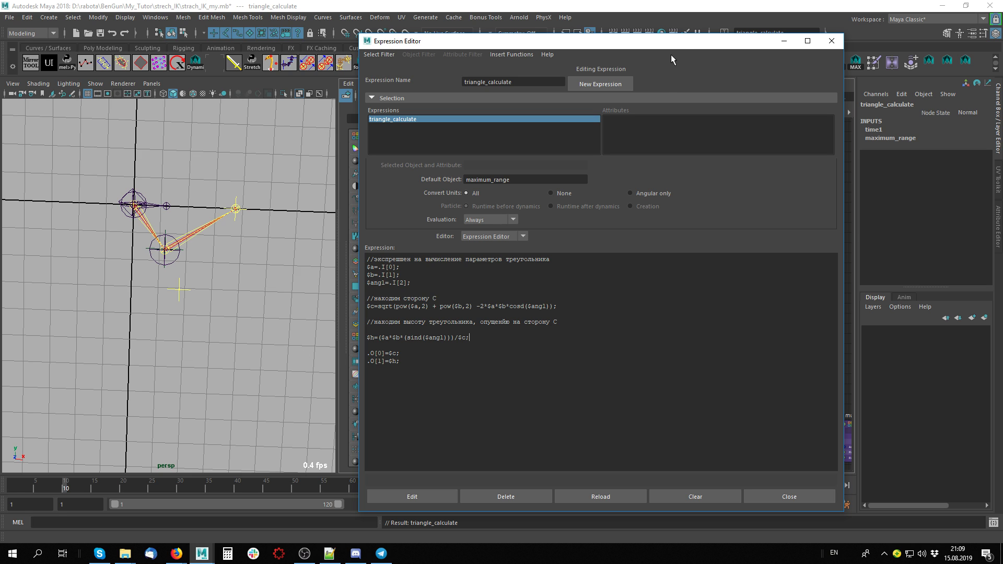
Reapply the triangle_calculate expression and close the Expression Editor.
left_click_drag(680, 43, 525, 11)
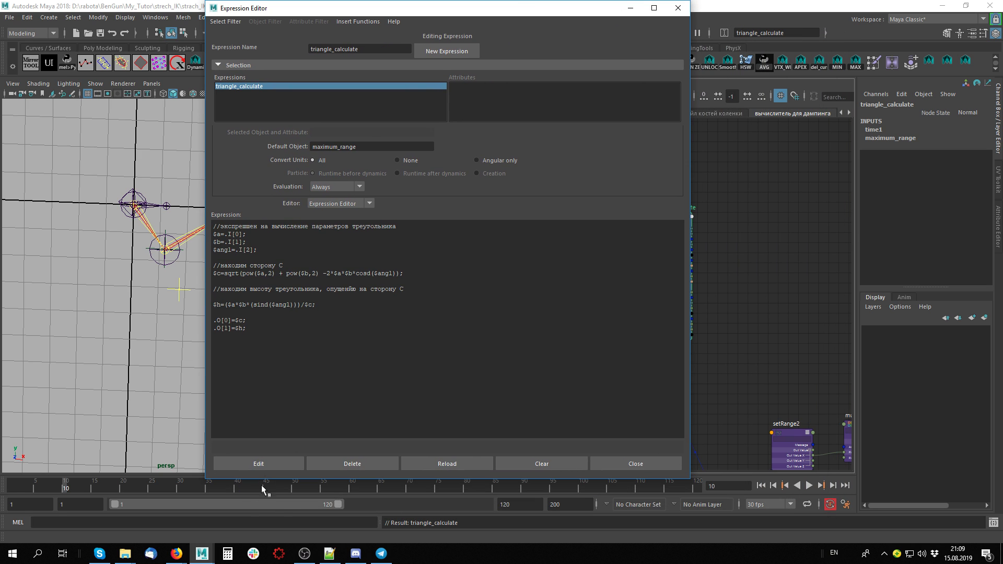
left_click(286, 463)
left_click(678, 8)
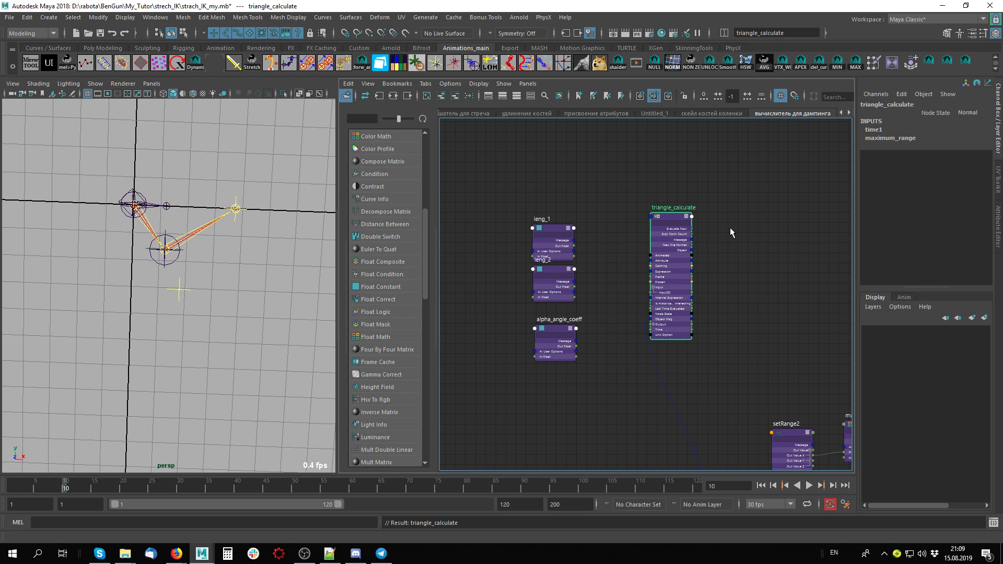
Disconnect maximum_range's message link from the triangle_calculate node.
middle_click_drag(730, 330, 667, 202)
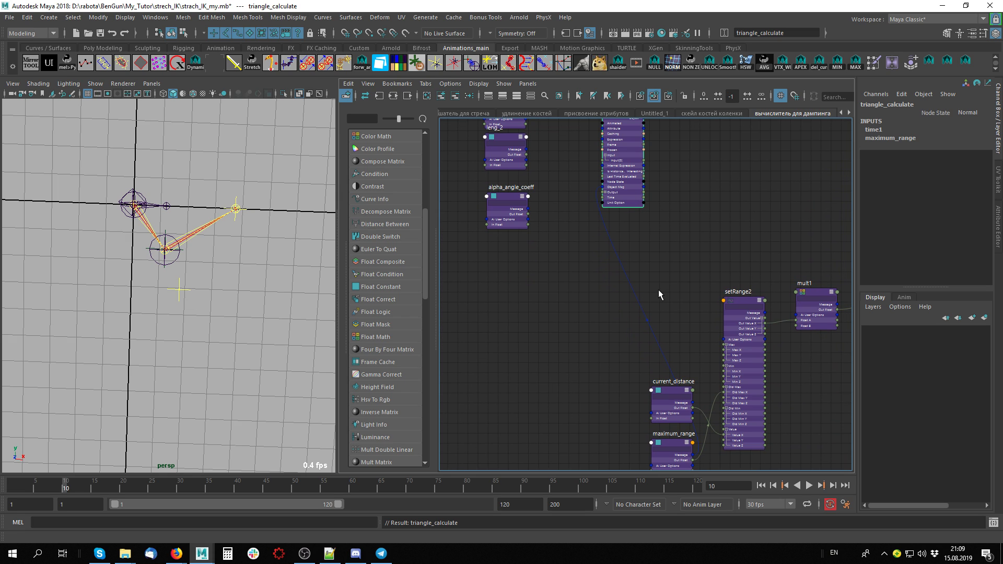
left_click_drag(655, 284, 519, 320, "ctrl+alt+shift")
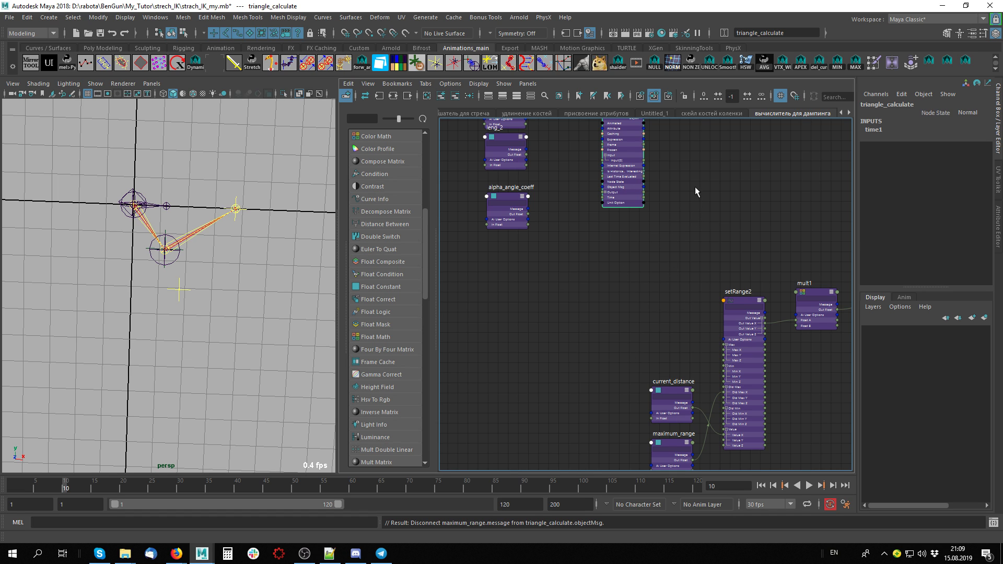
scroll(685, 187, "up", 2)
middle_click_drag(676, 186, 763, 338, "alt")
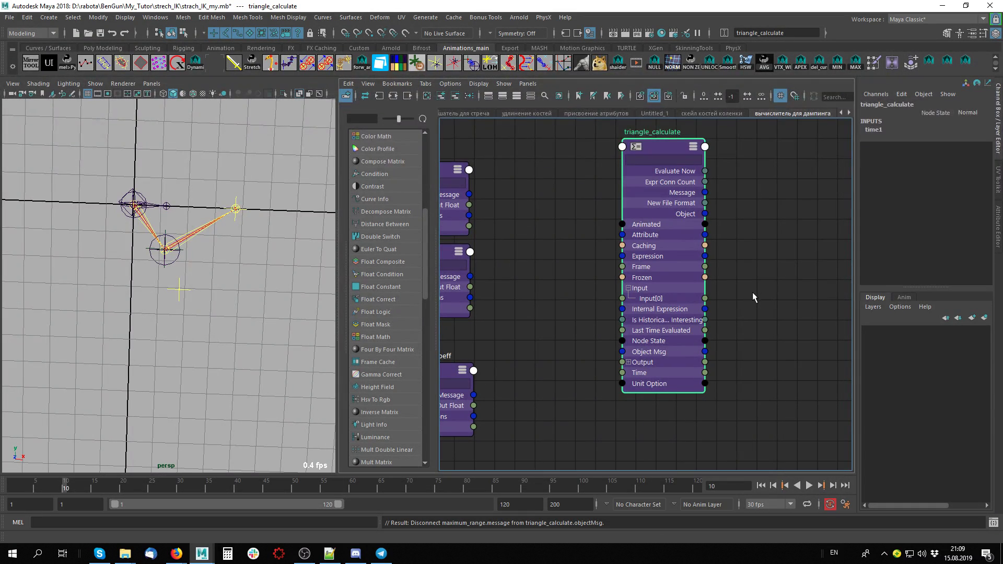
Connect the Out Float of leng_1, leng_2 and alpha_angle_coeff to triangle_calculate's Input[0], Input[1] and Input[2] respectively.
scroll(759, 305, "down", 3)
scroll(600, 279, "up", 3)
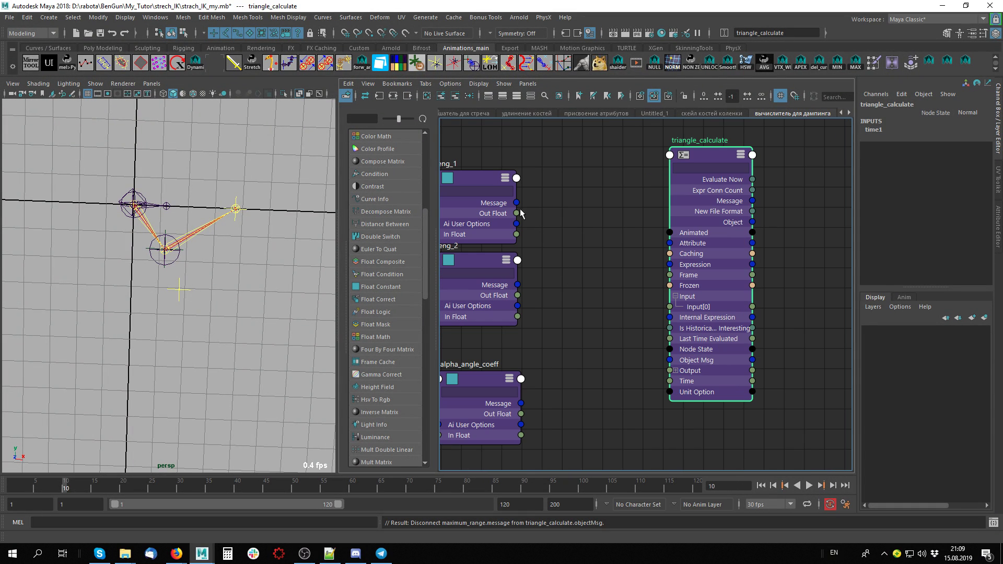
left_click_drag(517, 213, 669, 296)
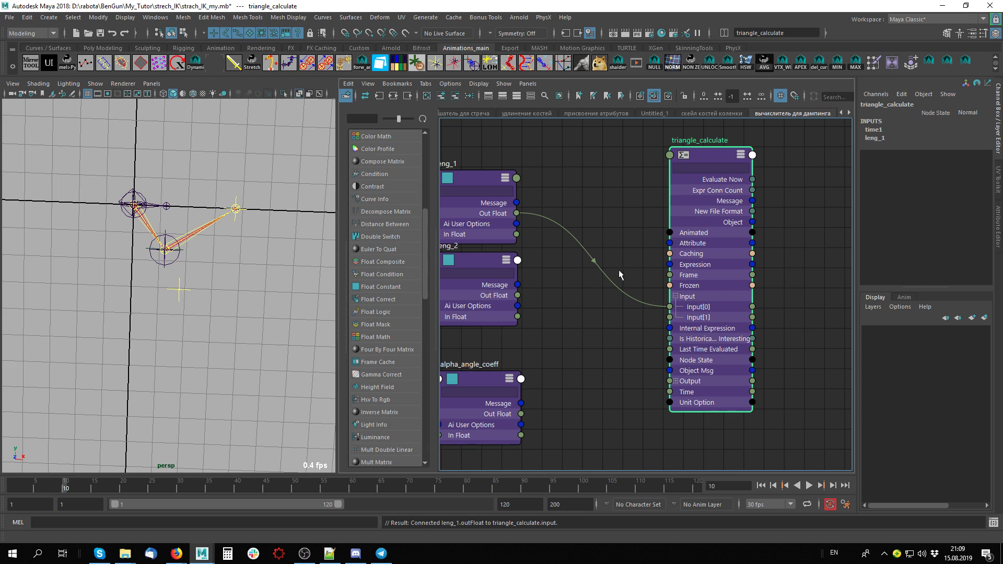
left_click_drag(517, 295, 670, 317)
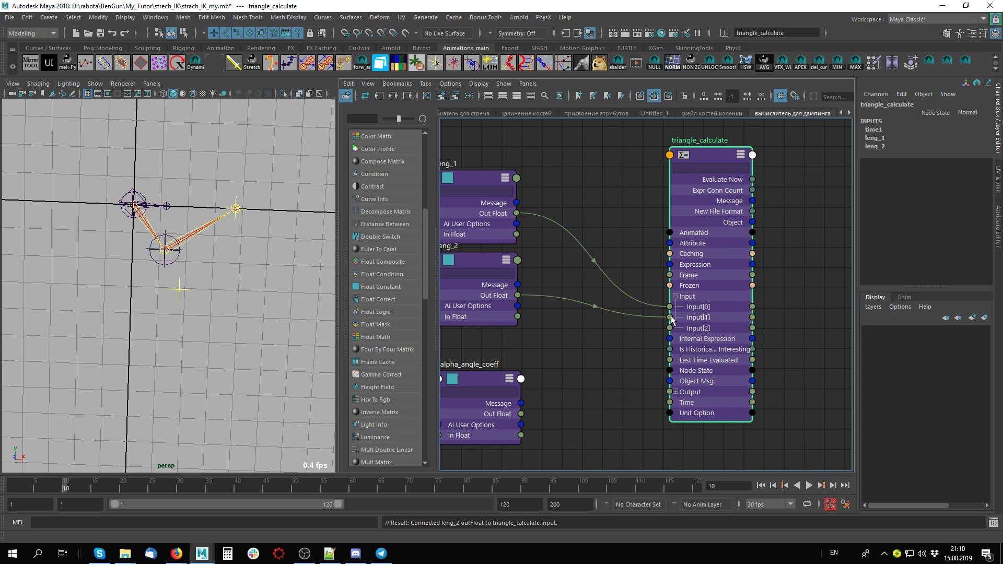
middle_click_drag(618, 372, 637, 341, "alt")
left_click_drag(541, 383, 688, 296)
middle_click_drag(728, 305, 703, 304, "alt")
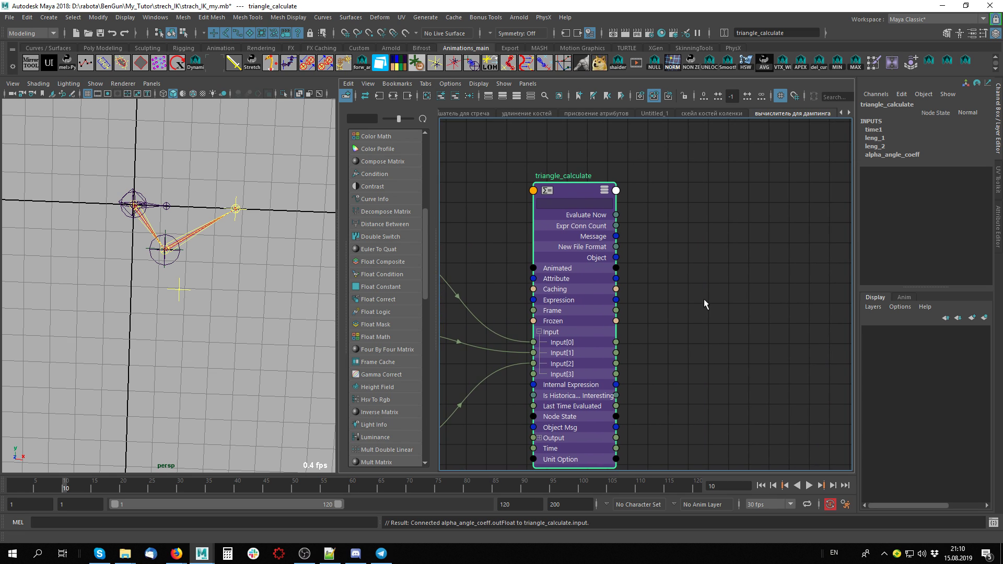
Duplicate the leng_1 constant, place the copy on the output side of triangle_calculate and show its attributes.
scroll(704, 299, "down", 2)
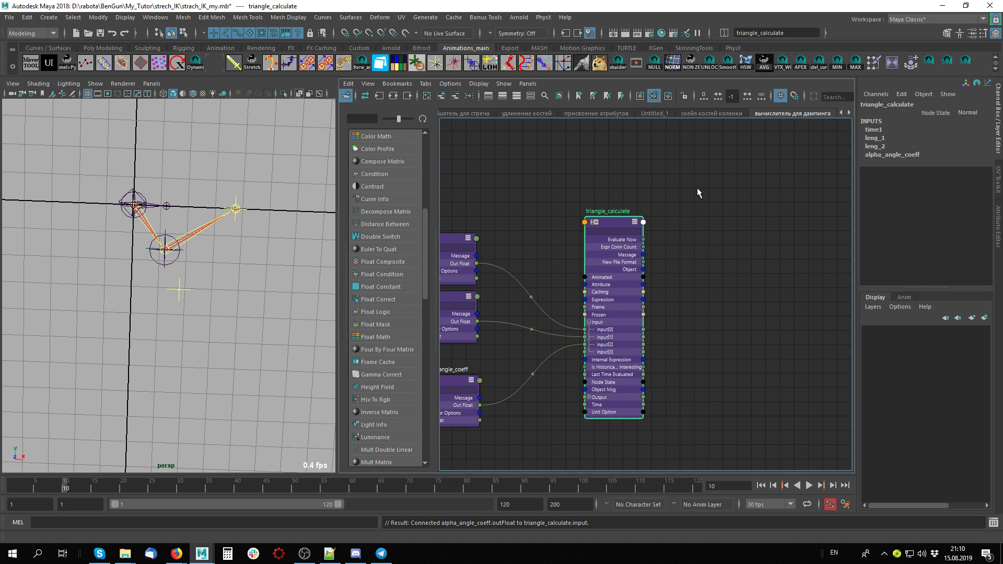
middle_click_drag(724, 296, 778, 301, "alt")
left_click(496, 248)
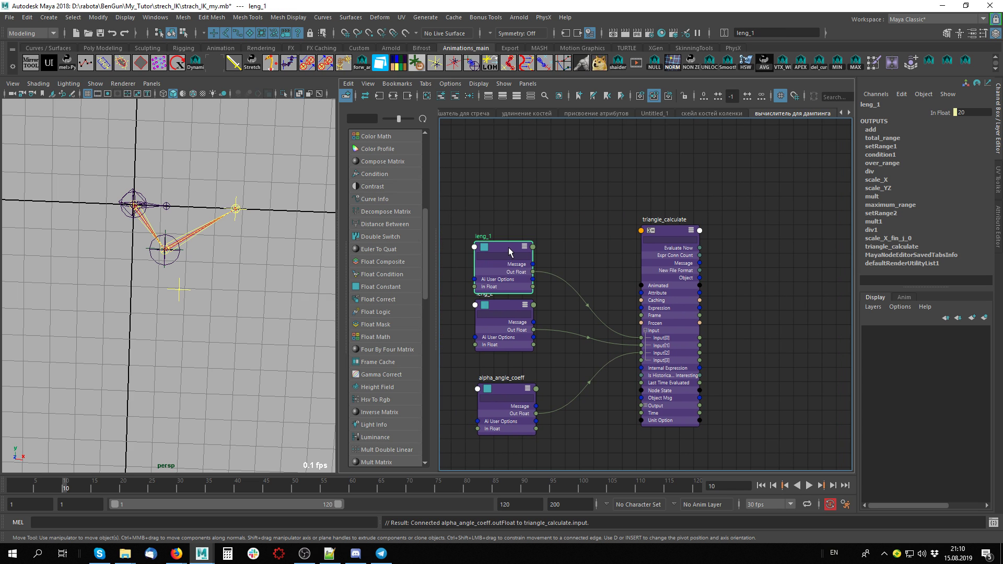
key("ctrl+d")
left_click_drag(781, 292, 813, 192)
key("3")
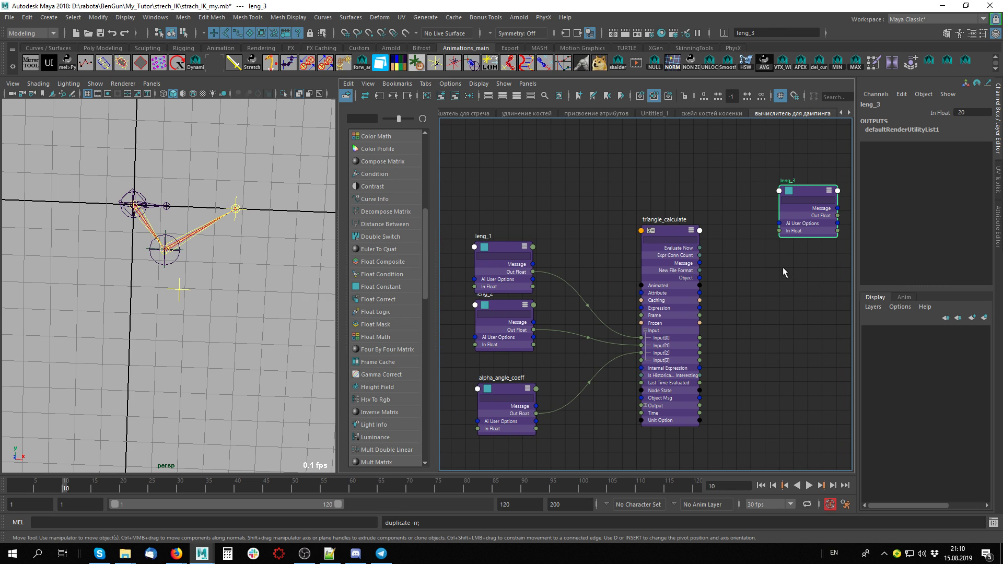
middle_click_drag(798, 233, 674, 245, "alt")
Rename the duplicated float constant mnimaya_storona_C.
double_click(672, 191)
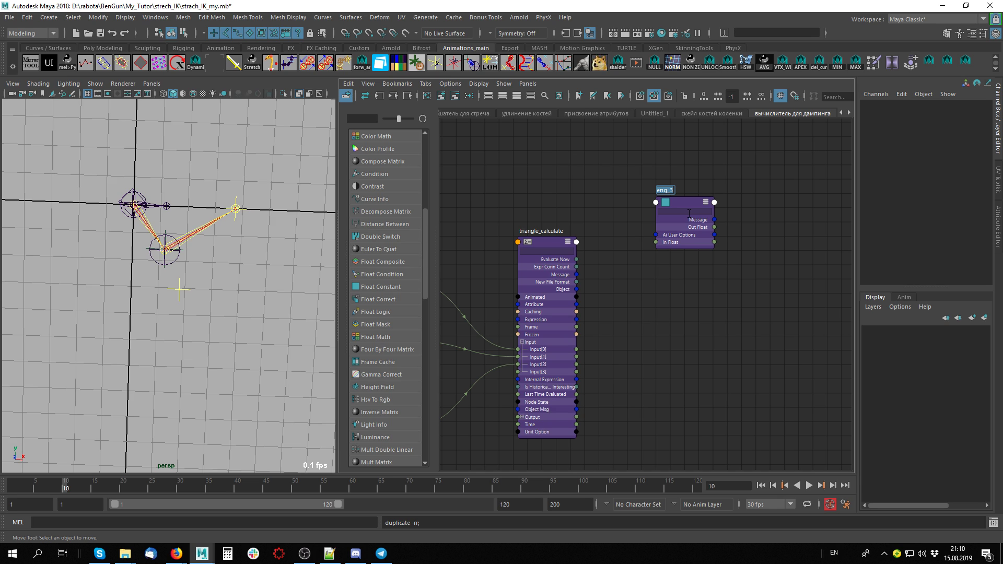
type("m")
type("nimaya_s")
type("toro")
type("na_C")
key("Return")
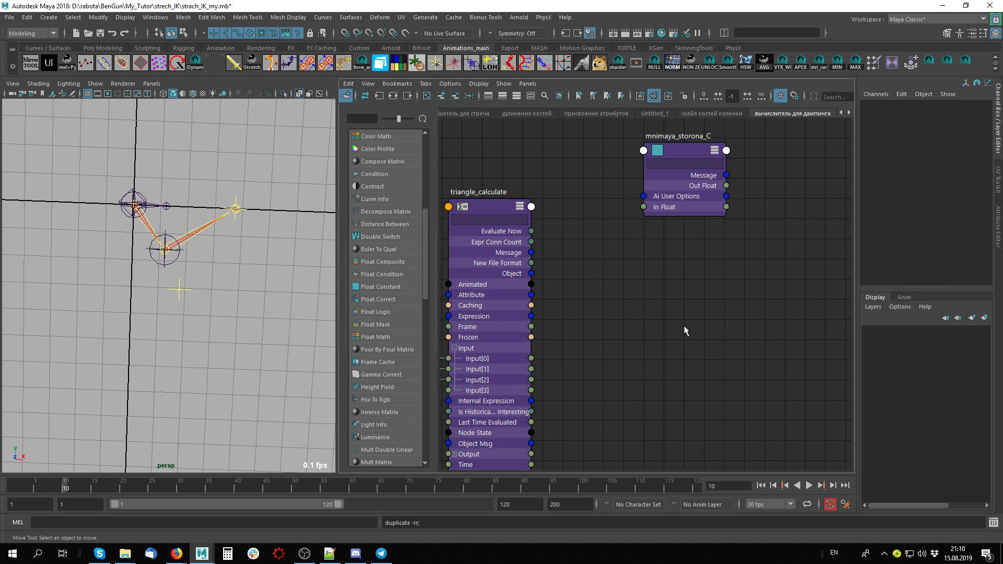
Duplicate mnimaya_storona_C and rename the copy H_startovaya_visota.
left_click(705, 202)
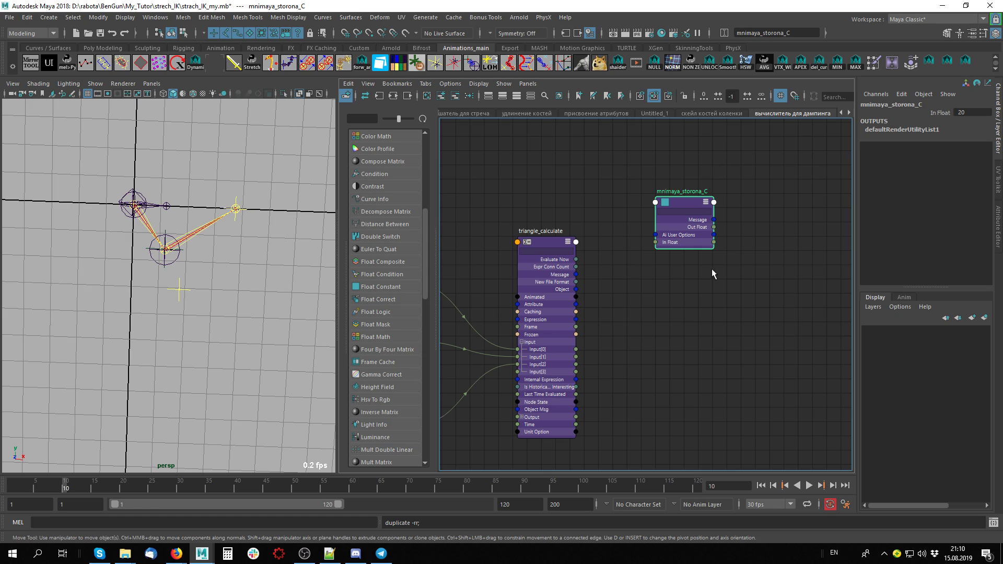
key("ctrl+d")
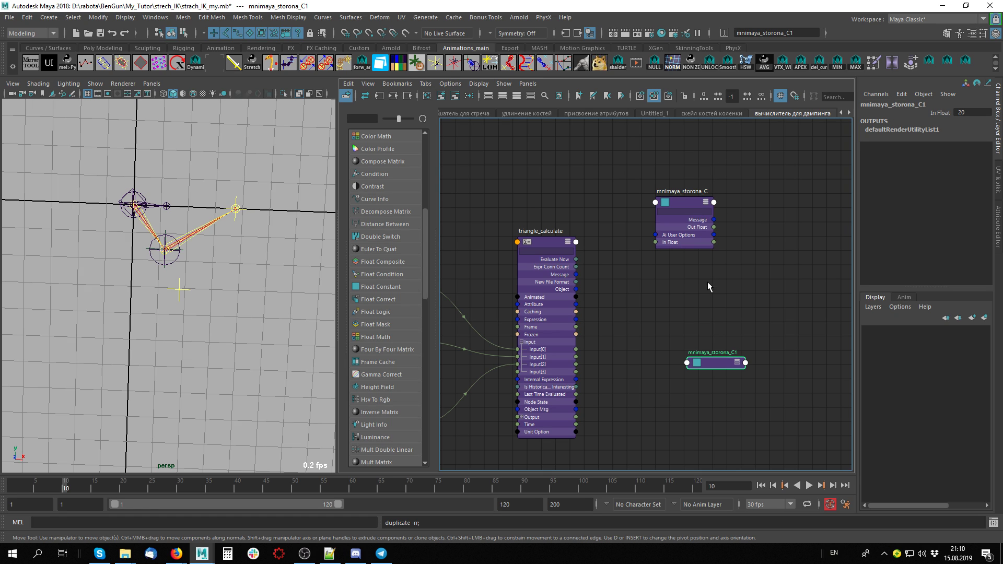
double_click(733, 353)
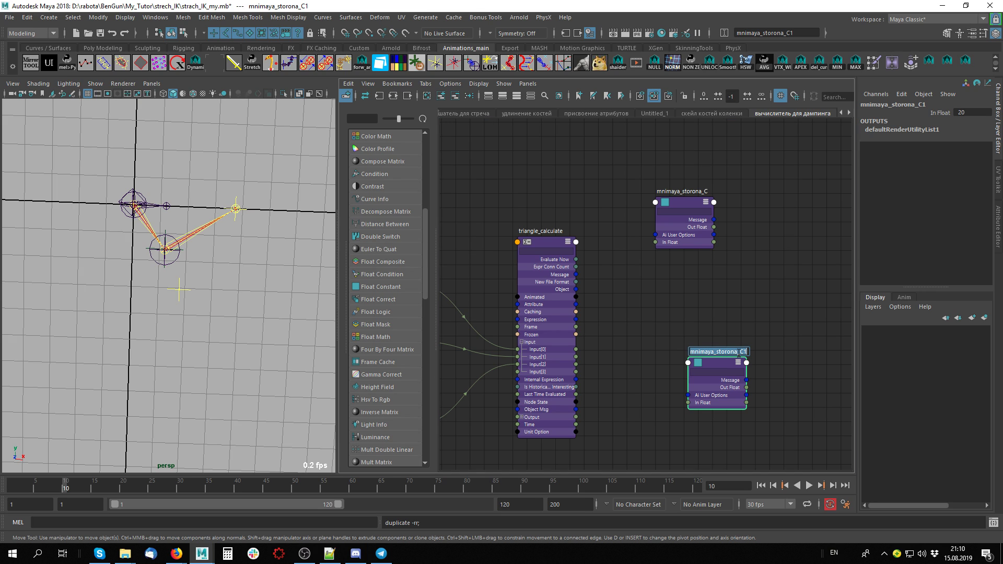
type("H_startovaya_visota")
key("Return")
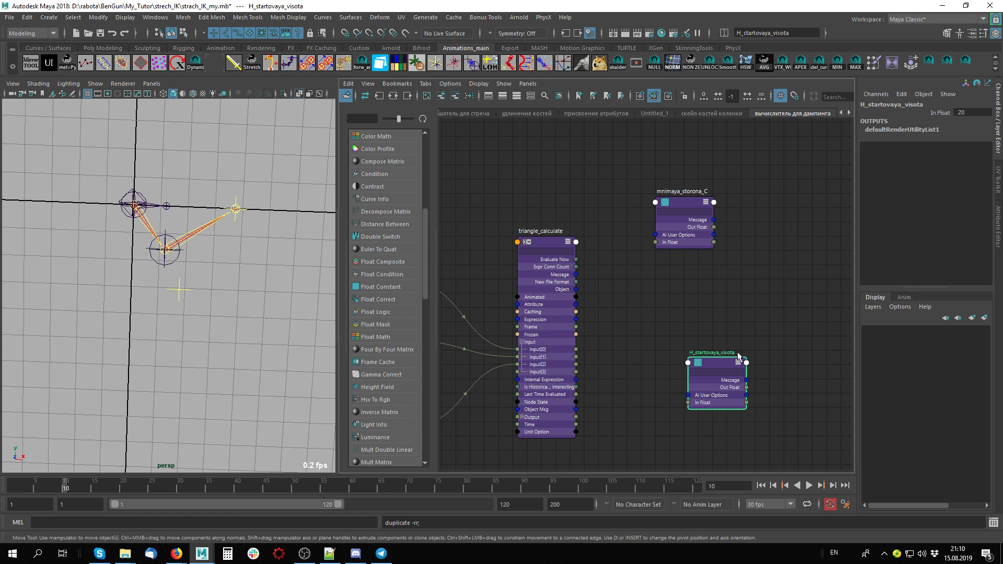
Arrange mnimaya_storona_C above H_startovaya_visota in a column on the output side of triangle_calculate.
scroll(716, 319, "up", 2)
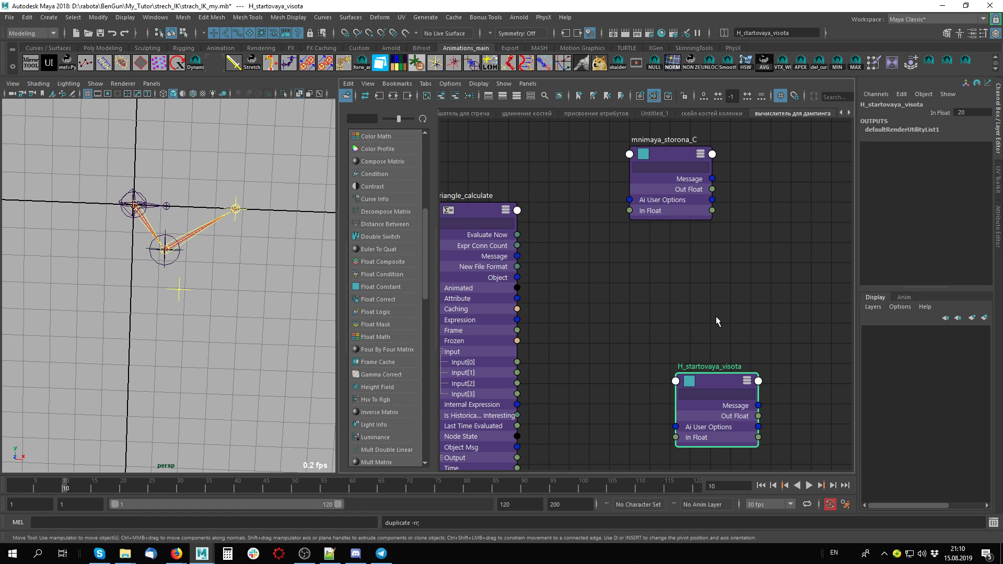
left_click_drag(723, 386, 678, 355)
middle_click_drag(626, 281, 671, 262, "alt")
left_click_drag(715, 133, 695, 212)
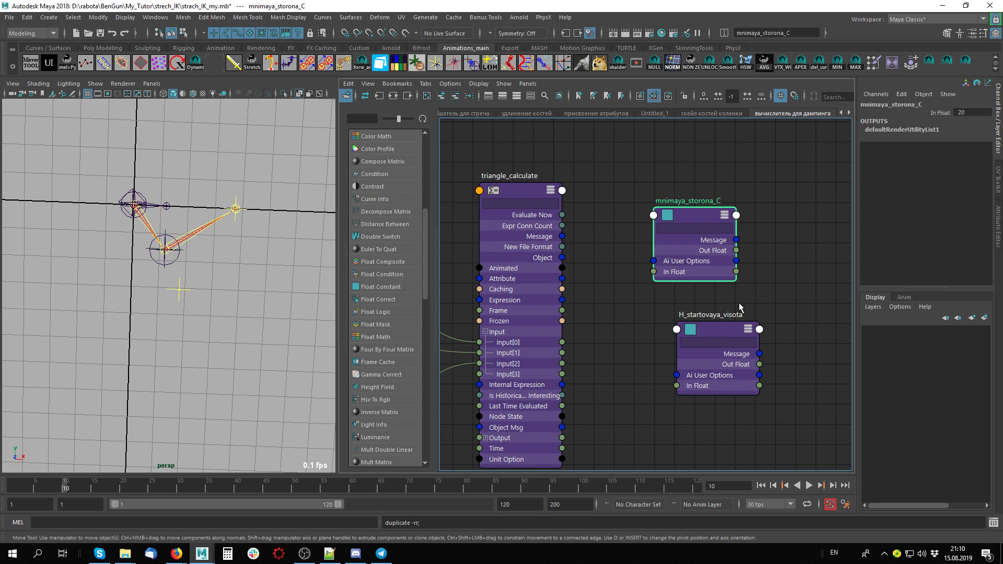
left_click_drag(718, 323, 697, 331)
middle_click_drag(595, 317, 597, 275, "alt")
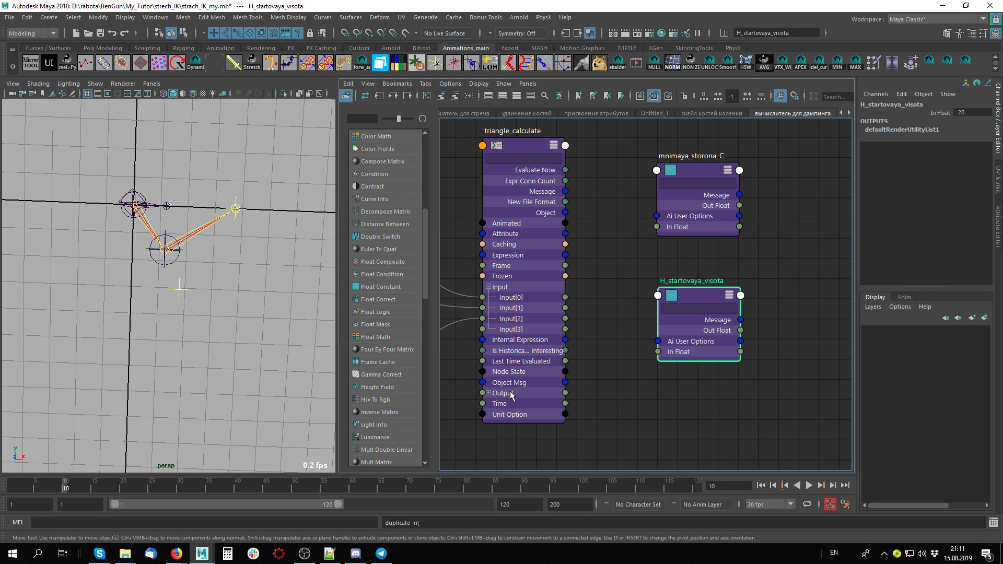
Connect triangle_calculate's Output[0] to mnimaya_storona_C's In Float and Output[1] to H_startovaya_visota's In Float.
left_click(488, 393)
left_click_drag(568, 404, 665, 228)
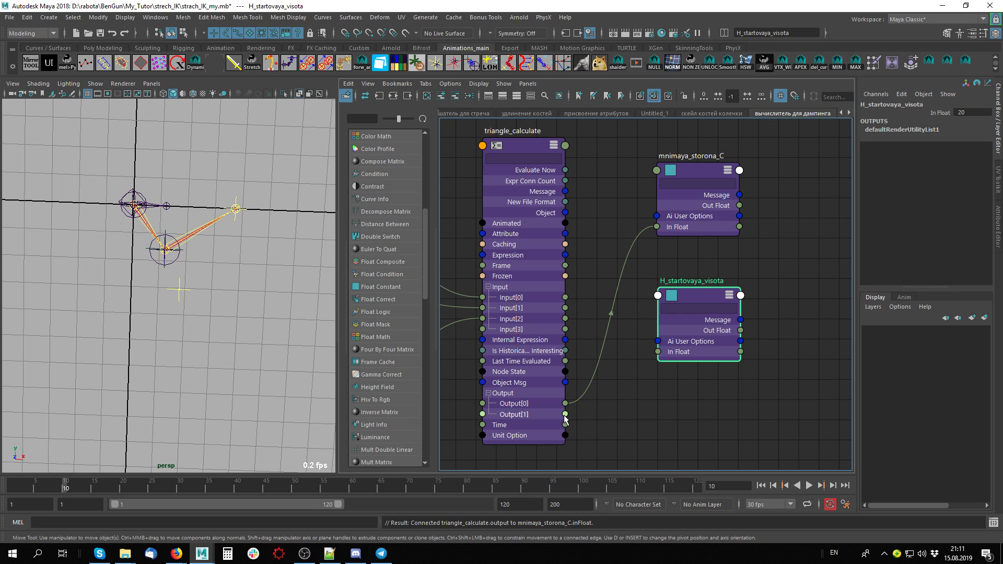
left_click_drag(623, 393, 659, 352)
left_click_drag(709, 292, 711, 283)
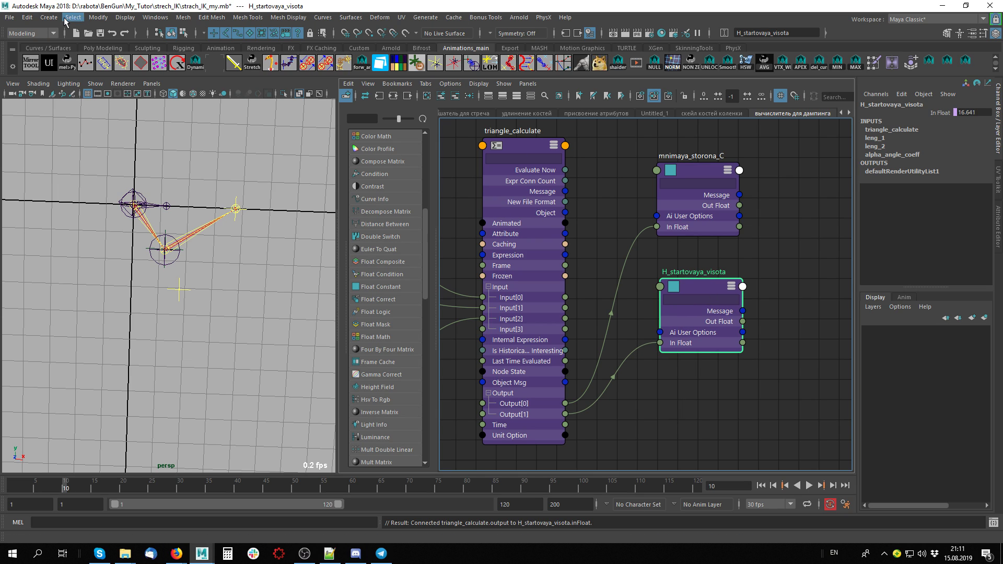
Open the triangle_calculate expression in the Expression Editor and examine which nodes its input and output lines reference.
left_click(155, 17)
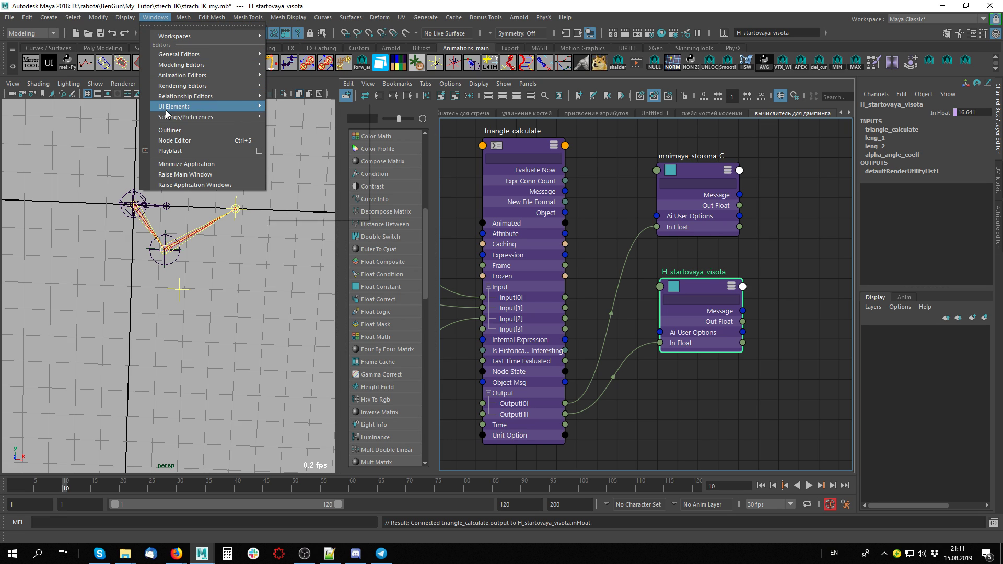
mouse_move(167, 117)
mouse_move(183, 75)
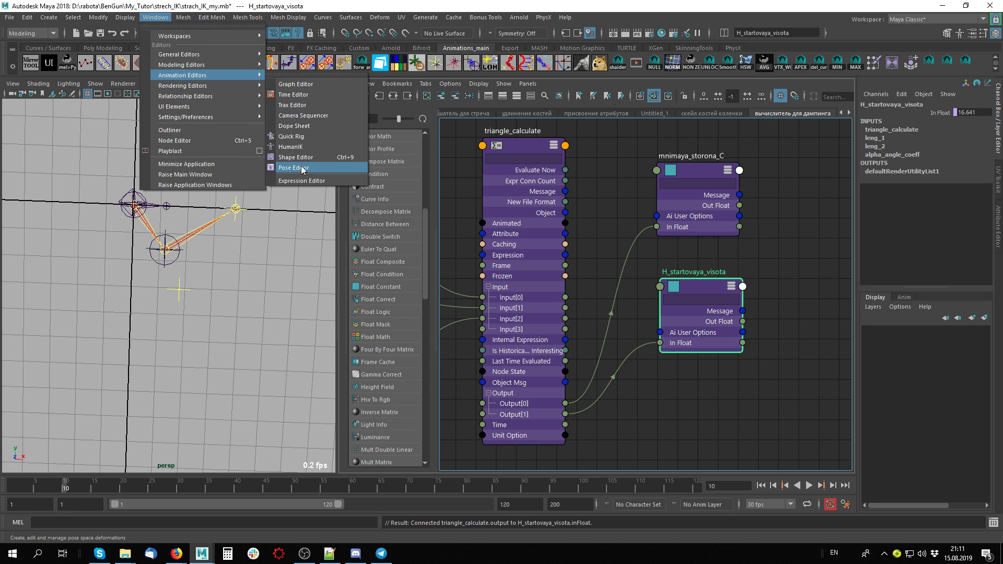
left_click(301, 181)
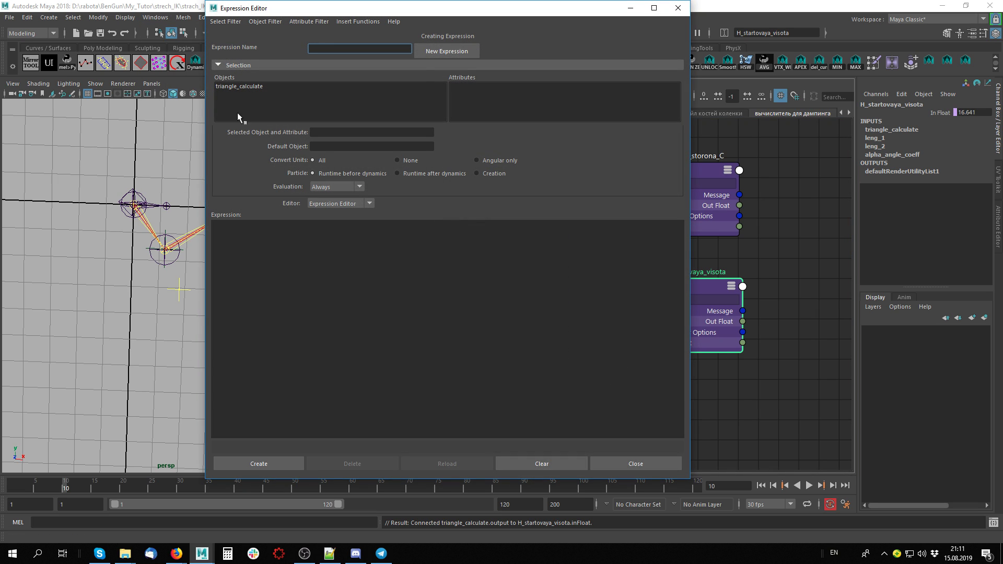
left_click(242, 86)
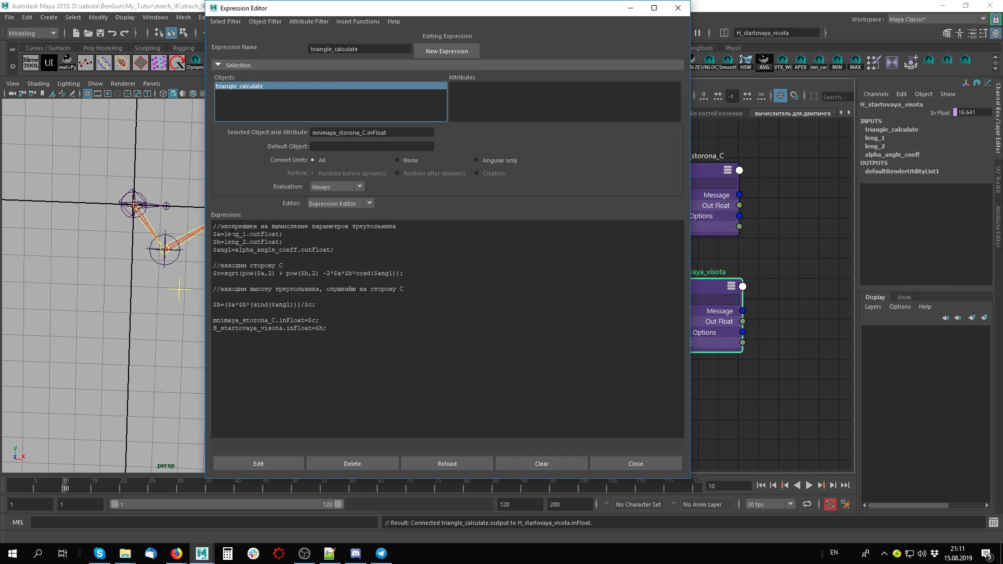
mouse_move(221, 234)
left_mouse_down()
mouse_move(283, 234)
mouse_move(221, 242)
left_mouse_up()
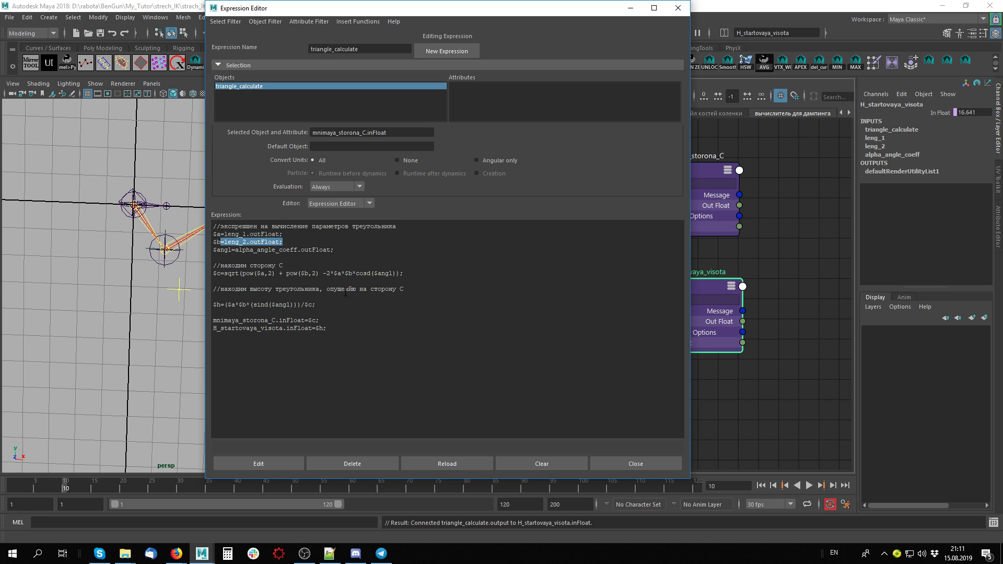
left_click_drag(305, 321, 213, 313)
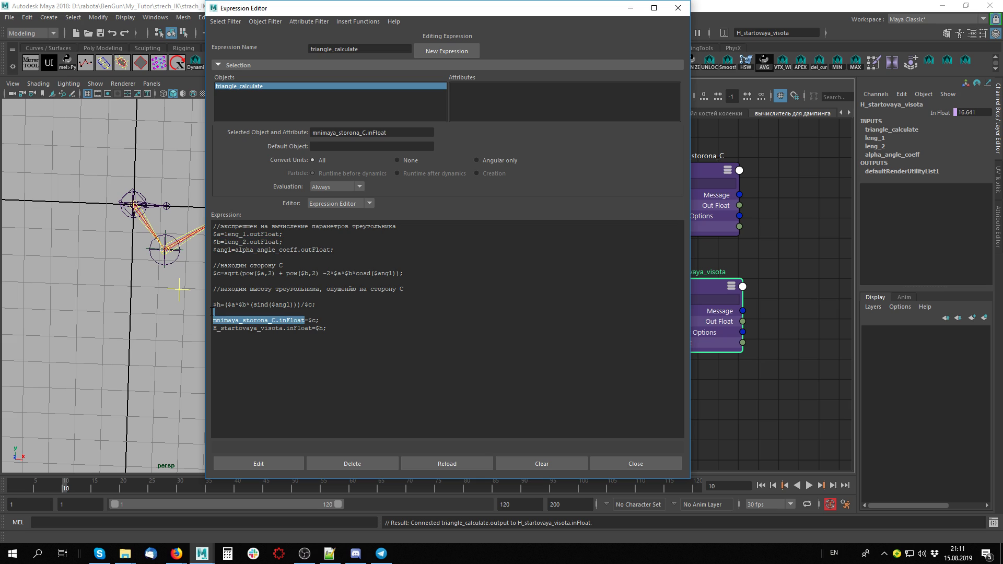
left_click_drag(312, 328, 204, 328)
left_click_drag(477, 14, 325, 30)
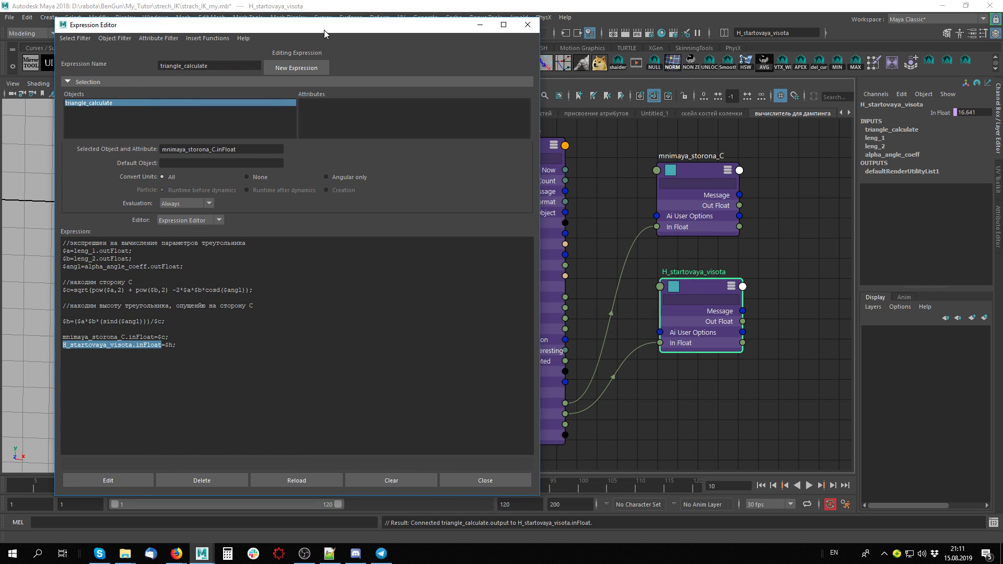
Compare the expression's $a, $b and $angl input definitions with its two output assignments, and close the Expression Editor.
left_click_drag(132, 259, 69, 258)
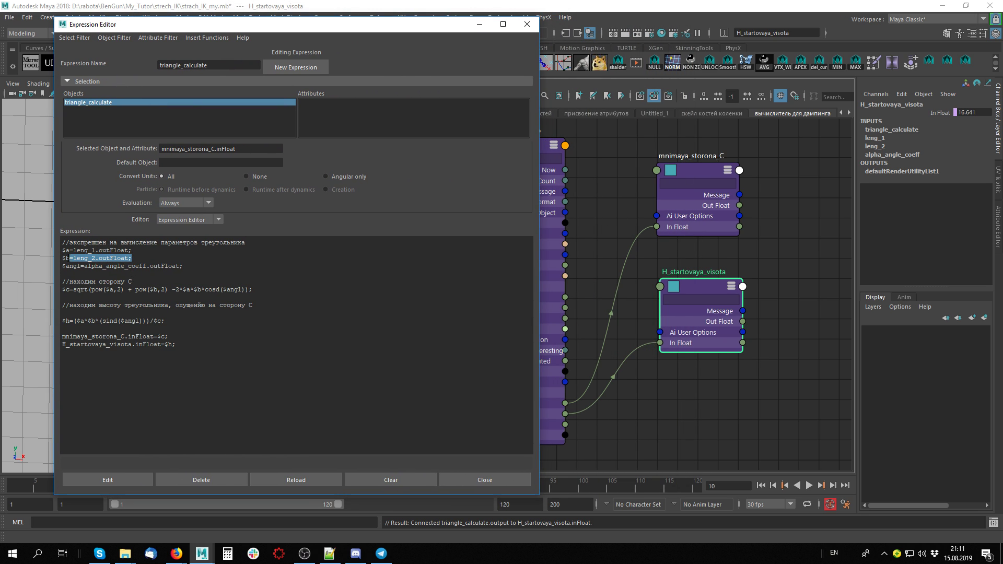
left_click_drag(133, 250, 78, 258)
left_click_drag(125, 337, 63, 331)
left_click(233, 360)
left_click_drag(177, 344, 58, 335)
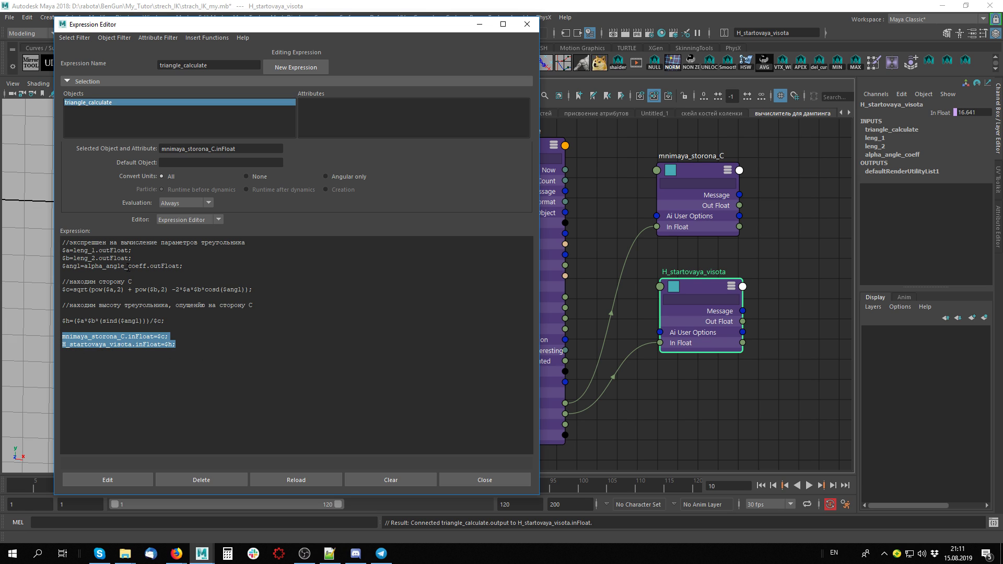
left_click_drag(183, 266, 12, 254)
left_click_drag(196, 344, 62, 336)
left_click(527, 24)
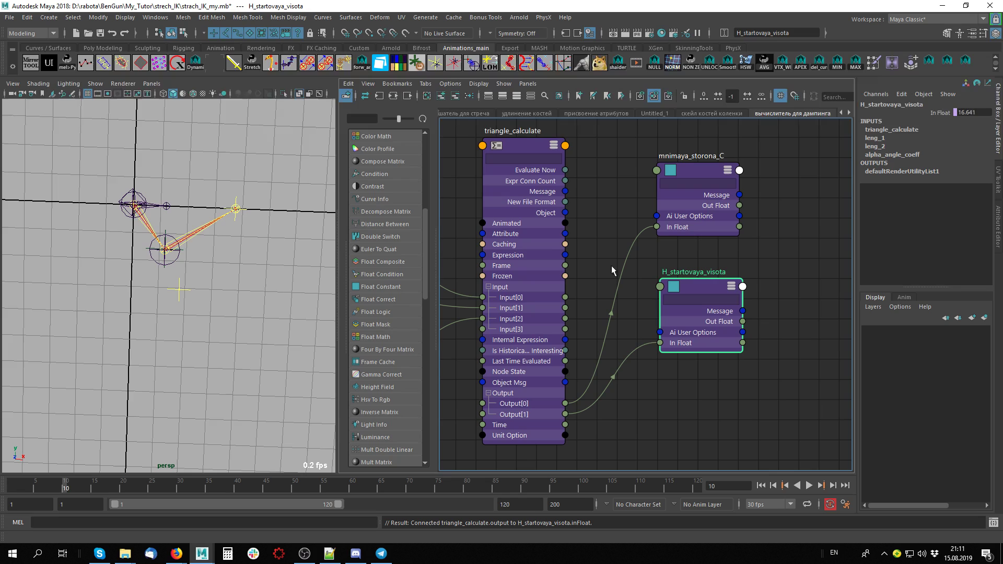
Nudge the triangle_calculate node and move locator1 along X to about 38.3.
left_click_drag(512, 142, 507, 152)
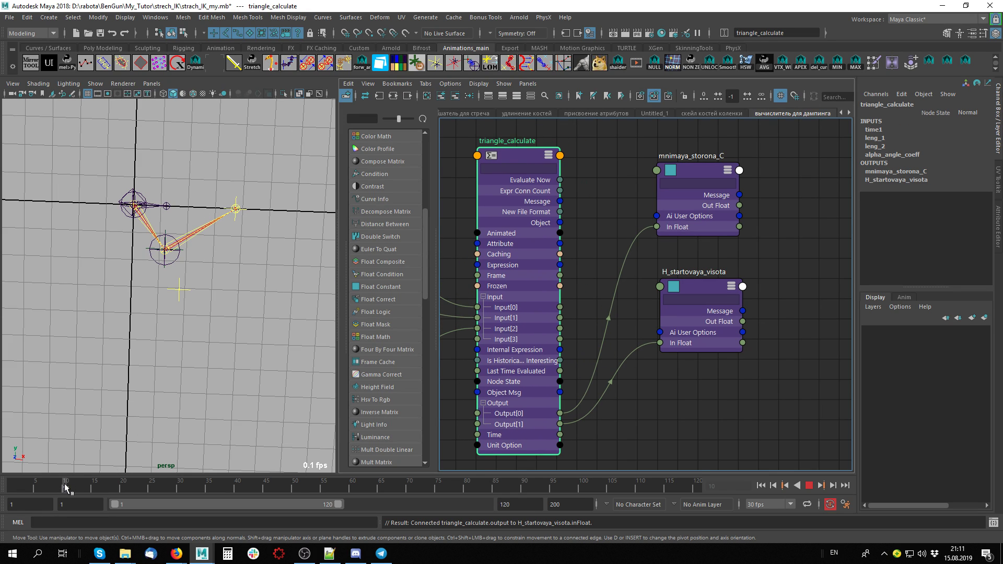
left_click_drag(248, 181, 269, 264)
mouse_move(287, 210)
left_mouse_down()
mouse_move(304, 212)
mouse_move(291, 211)
left_mouse_up()
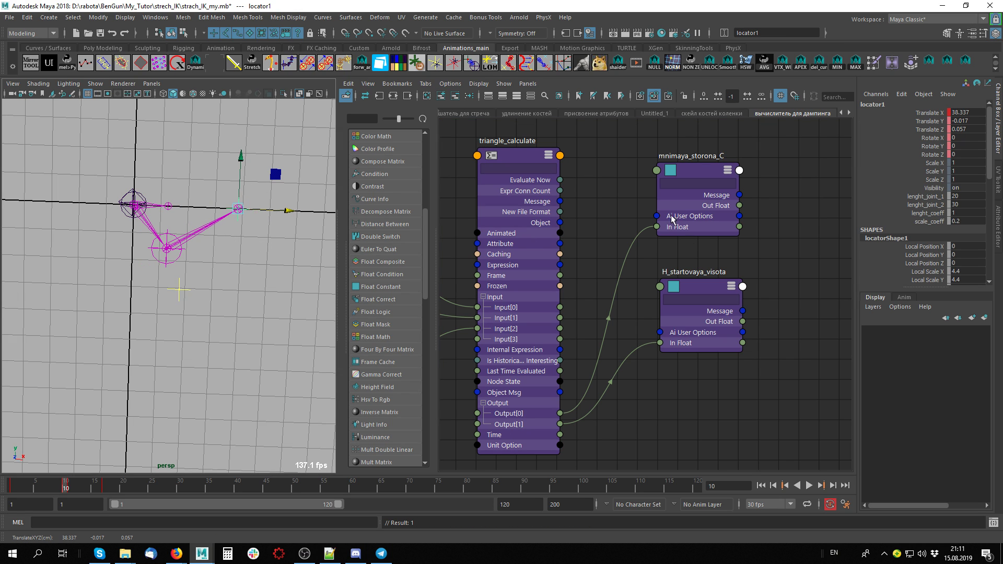
Reposition triangle_calculate higher up, between its three input constants and the two output constants.
scroll(779, 297, "down", 3)
middle_click_drag(736, 359, 651, 335, "alt")
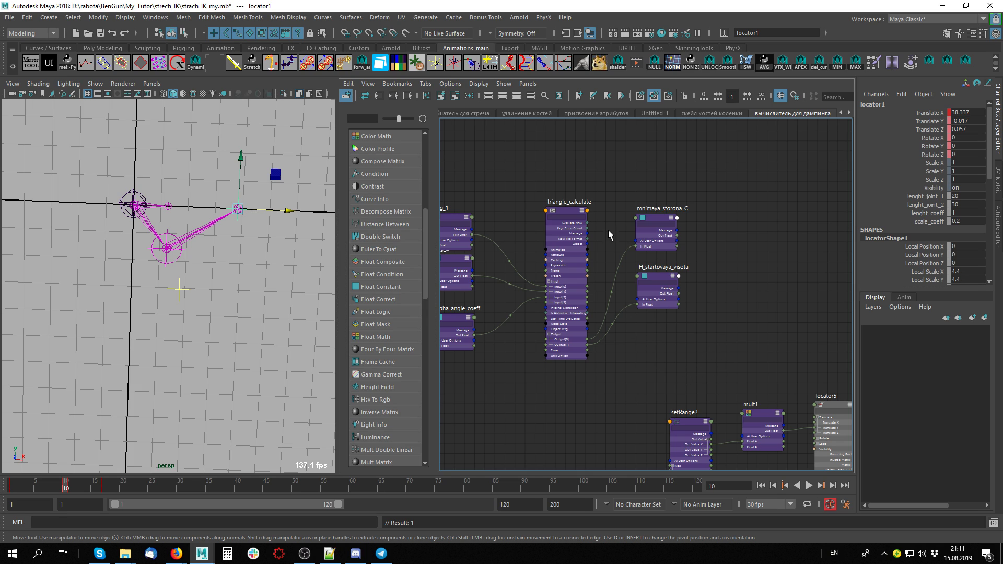
left_click_drag(570, 213, 544, 187)
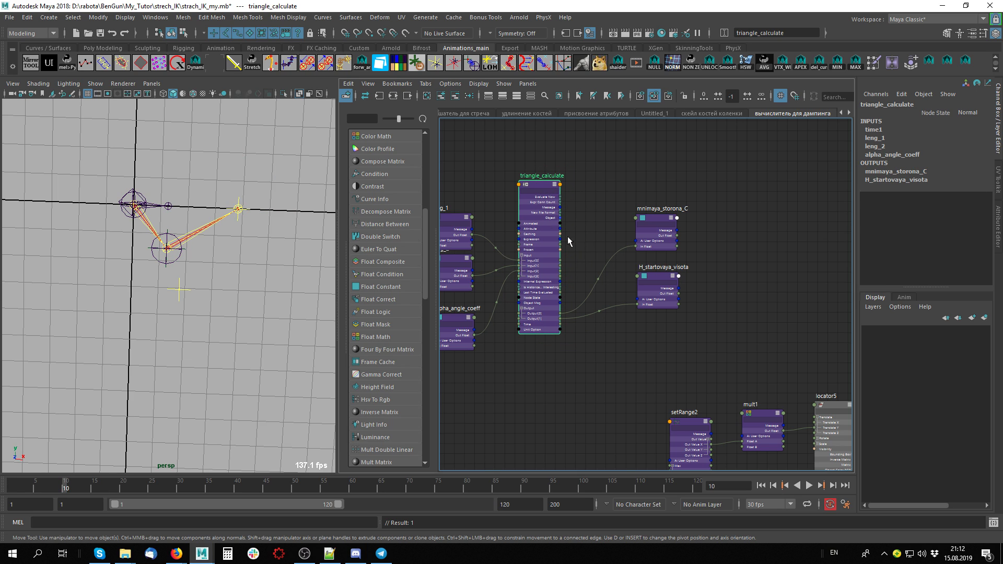
middle_click_drag(593, 210, 638, 205, "alt")
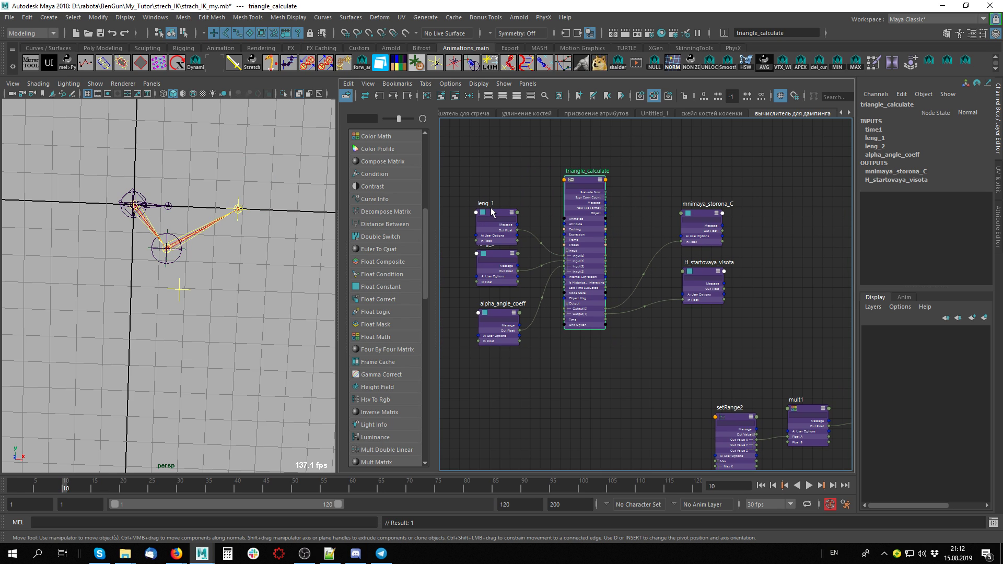
Inspect the In Float values of leng_1 and mnimaya_storona_C.
left_click(492, 211)
left_click(695, 208)
left_click(700, 216)
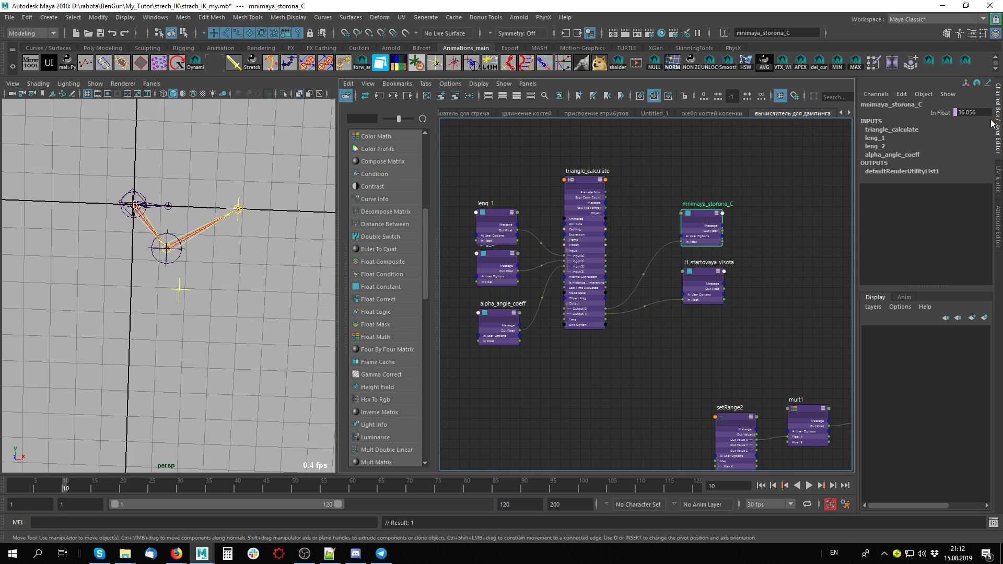
left_click(494, 211)
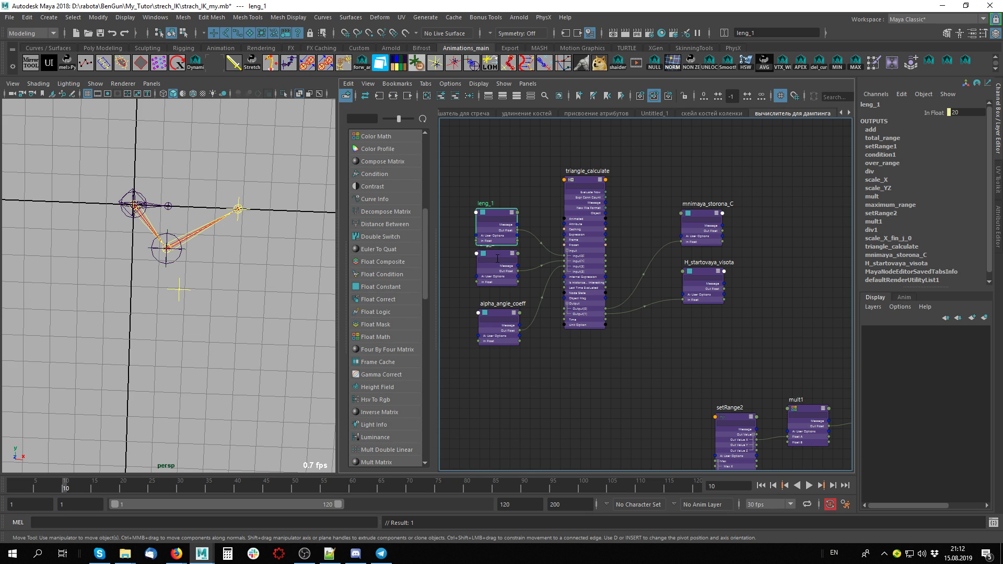
Compare the In Float value of mnimaya_storona_C with the Translate X of locator1.
left_click(700, 212)
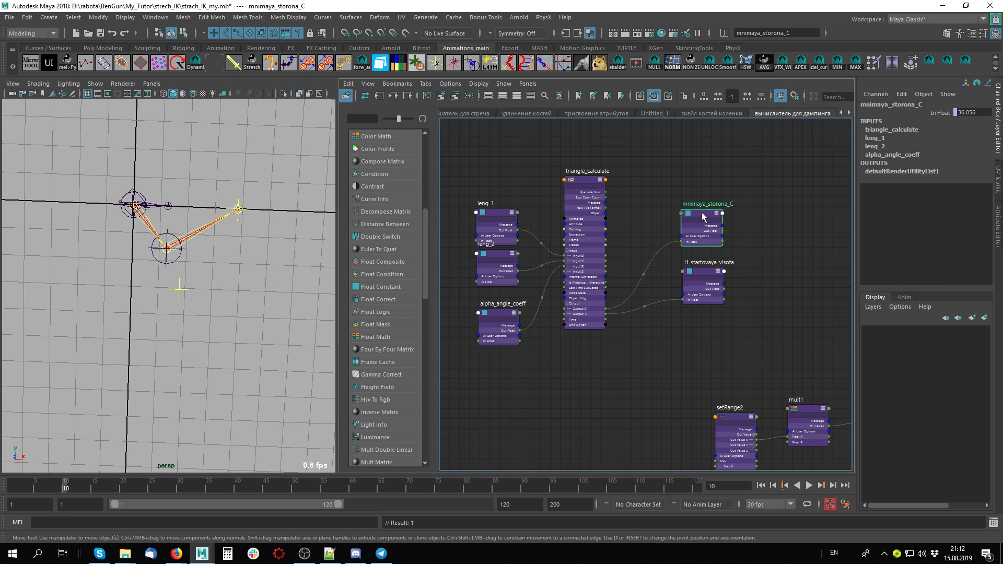
left_click(247, 210)
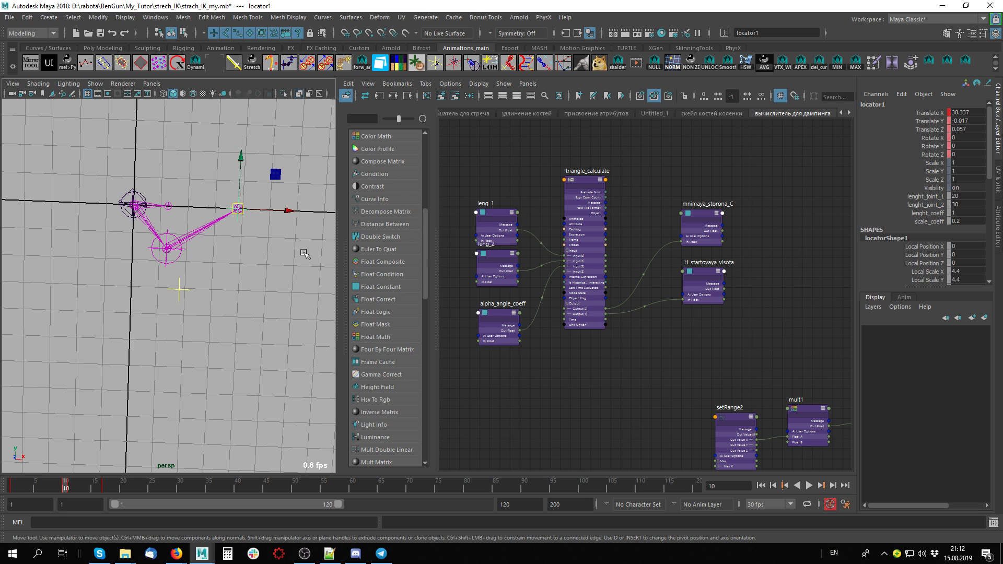
left_click(704, 219)
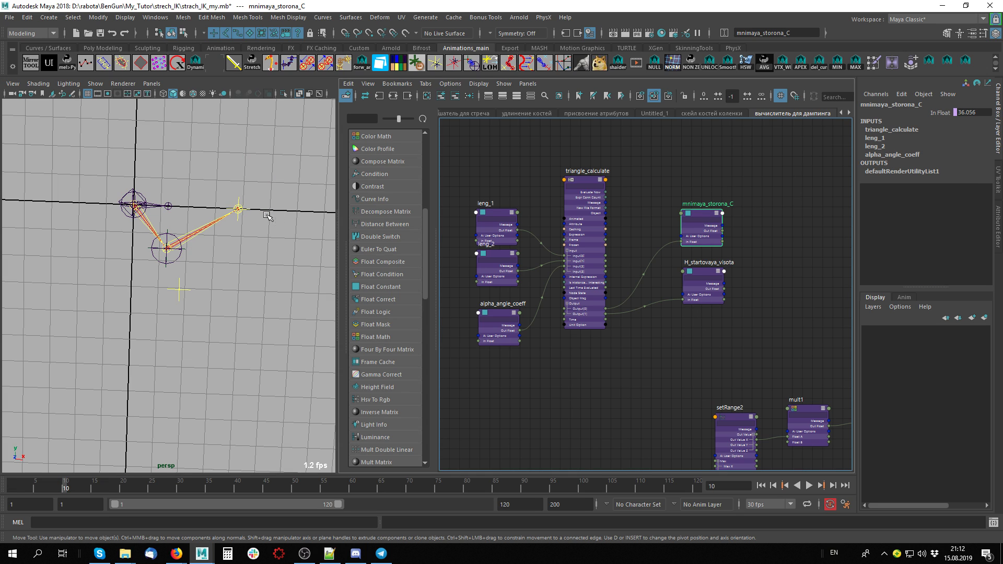
left_click(248, 211)
Move locator1 along X to about 32.6 and check it against mnimaya_storona_C.
left_click_drag(285, 209, 269, 210)
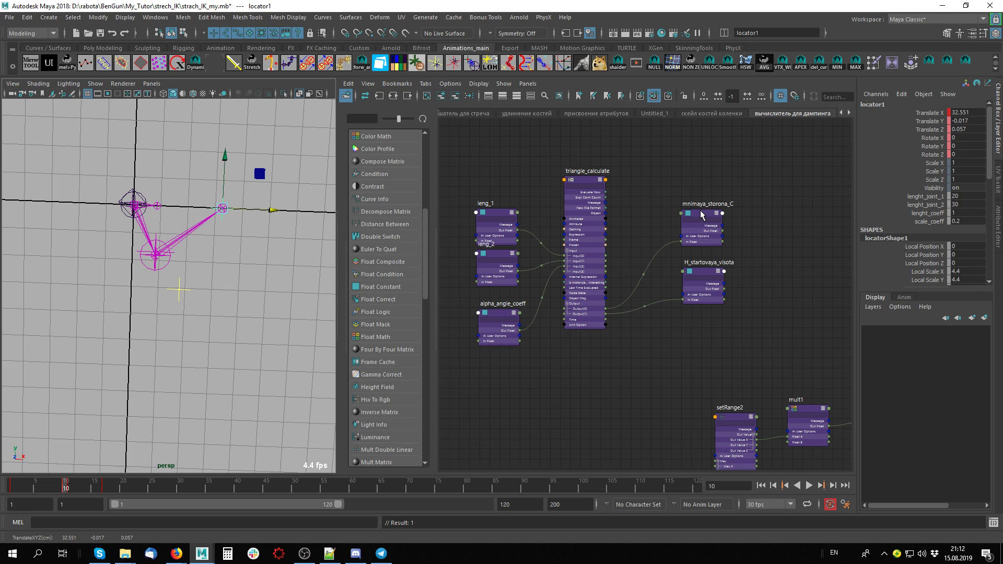
left_click(702, 215)
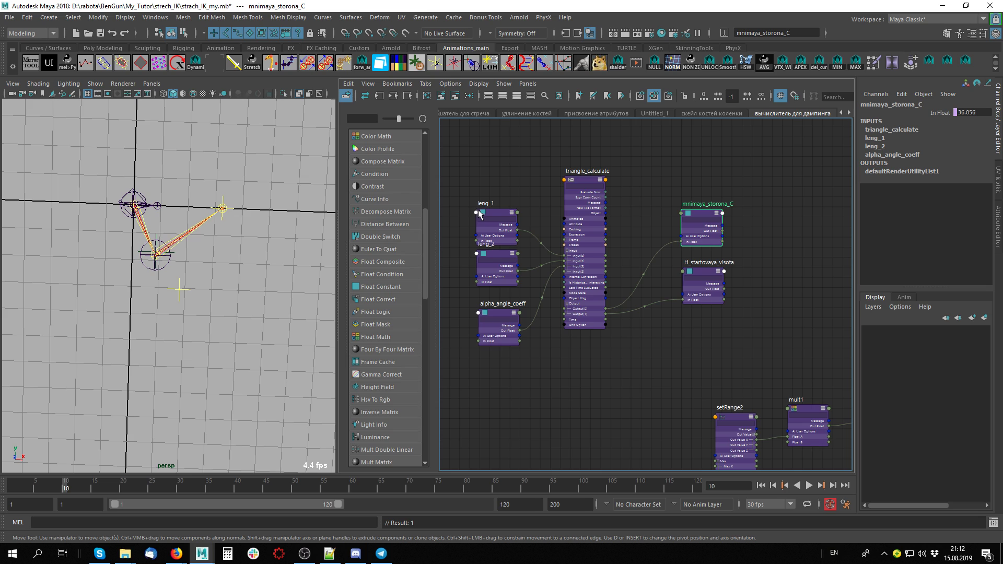
left_click(229, 202)
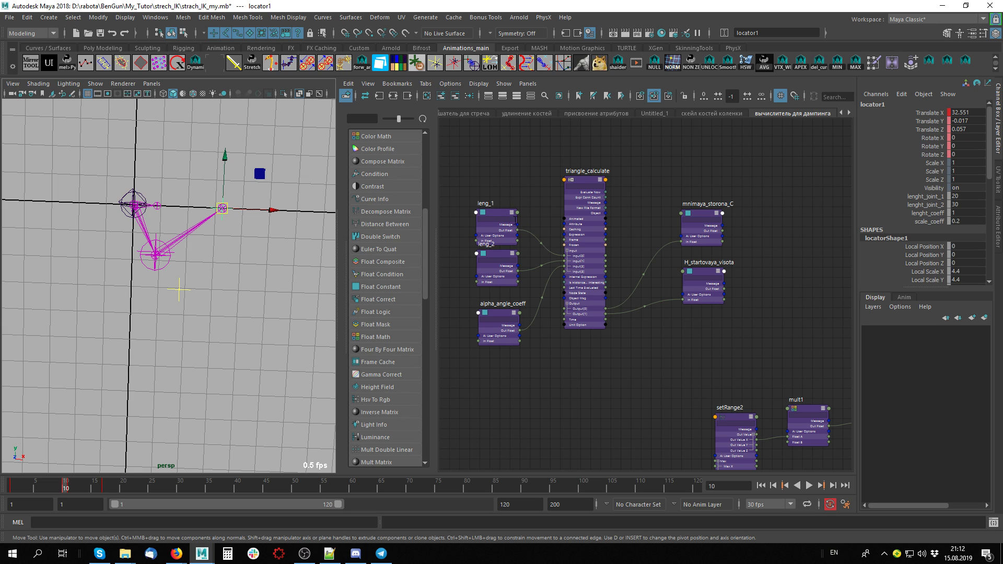
left_click(492, 213)
left_click(230, 204)
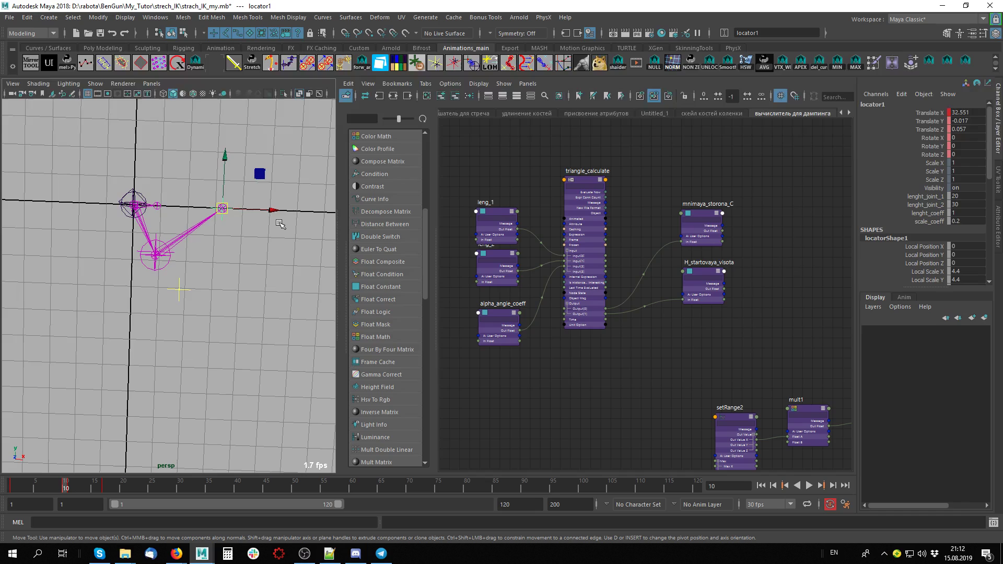
Slide locator1 back and forth along X, ending at about 40.8.
left_click_drag(271, 210, 285, 210)
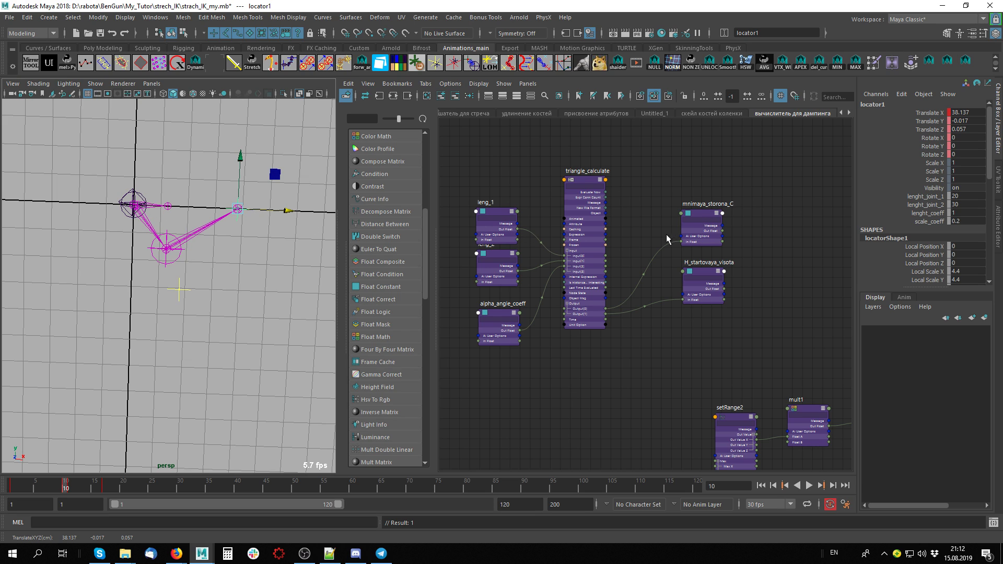
left_click_drag(284, 211, 272, 210)
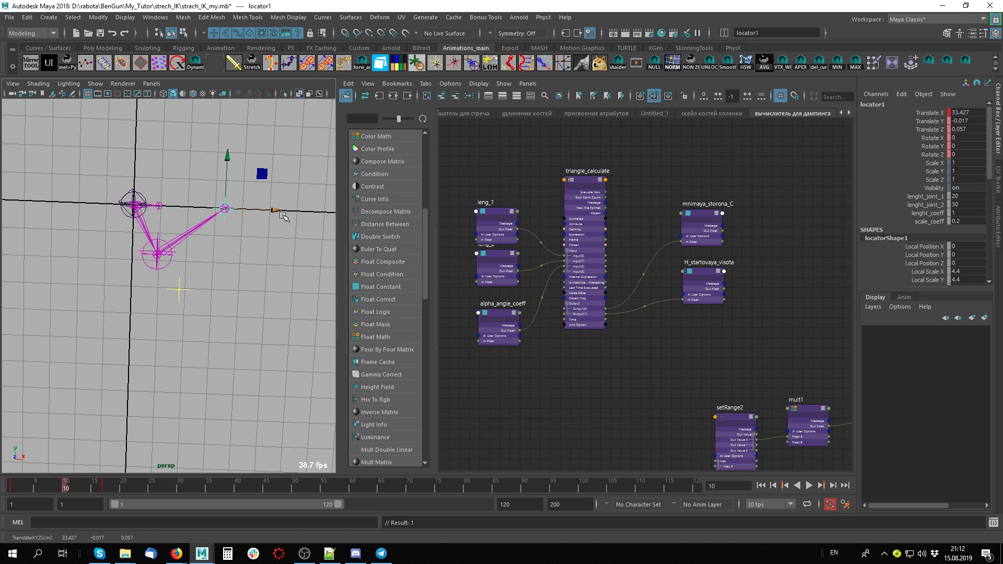
mouse_move(283, 217)
middle_mouse_down()
mouse_move(264, 209)
mouse_move(305, 208)
mouse_move(291, 206)
middle_mouse_up()
Inspect the In Float value of H_startovaya_visota.
scroll(646, 337, "up", 2)
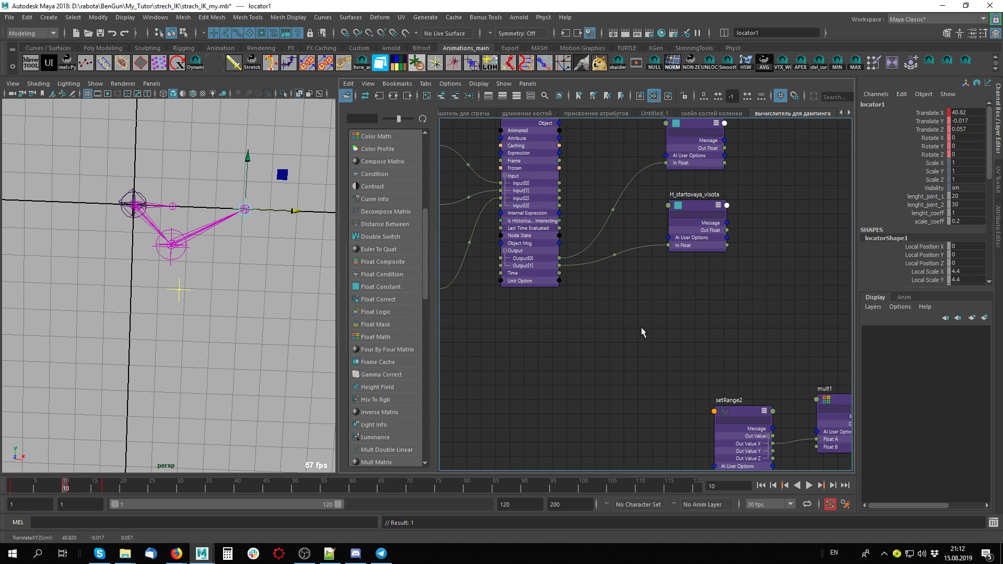
scroll(730, 237, "up", 3)
left_click(716, 216)
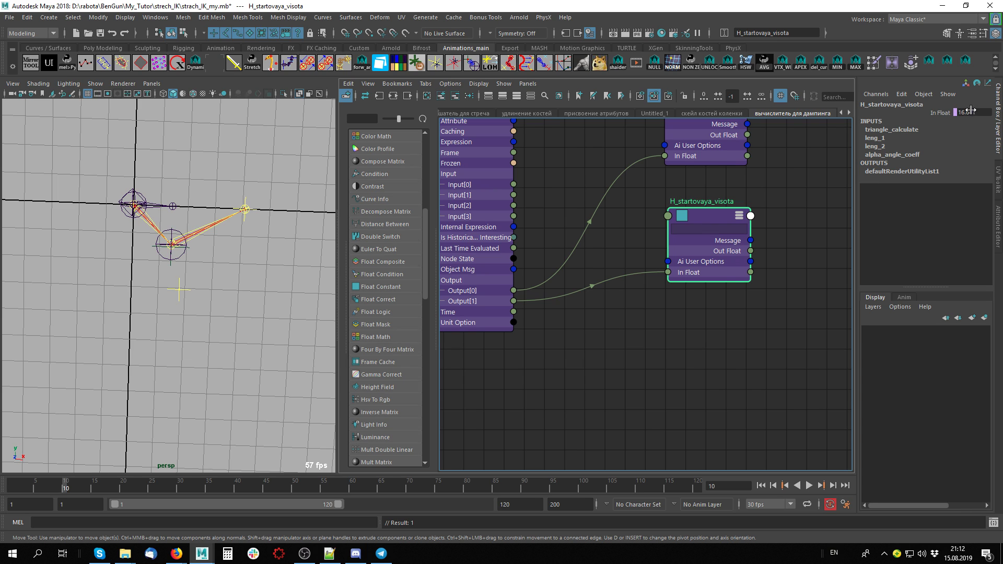
Move the setRange2, mult1, locator5, current_distance and maximum_range nodes up beside the two triangle output constants.
scroll(811, 146, "down", 2)
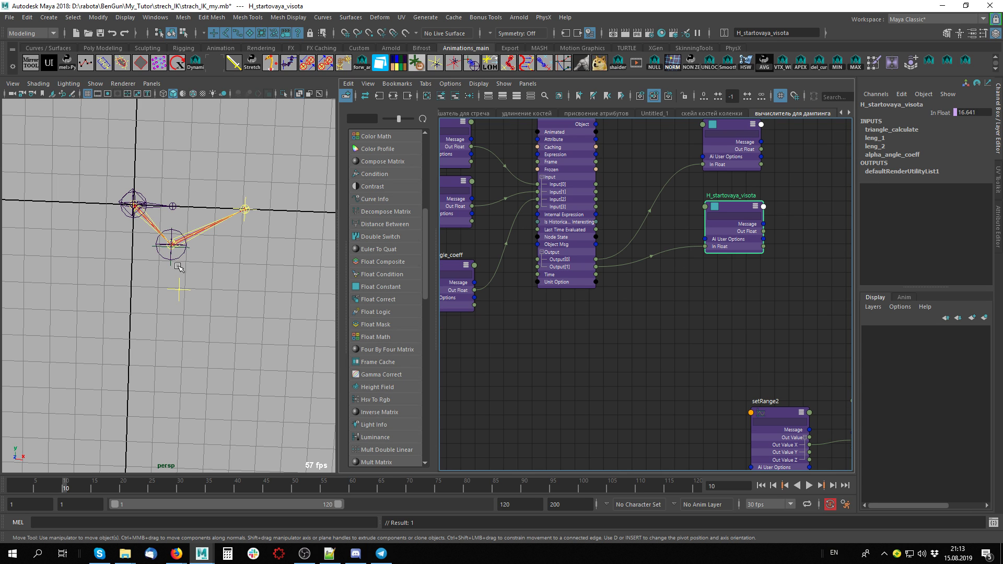
middle_click_drag(737, 330, 635, 335, "alt")
scroll(706, 339, "down", 2)
middle_click_drag(702, 329, 696, 312, "alt")
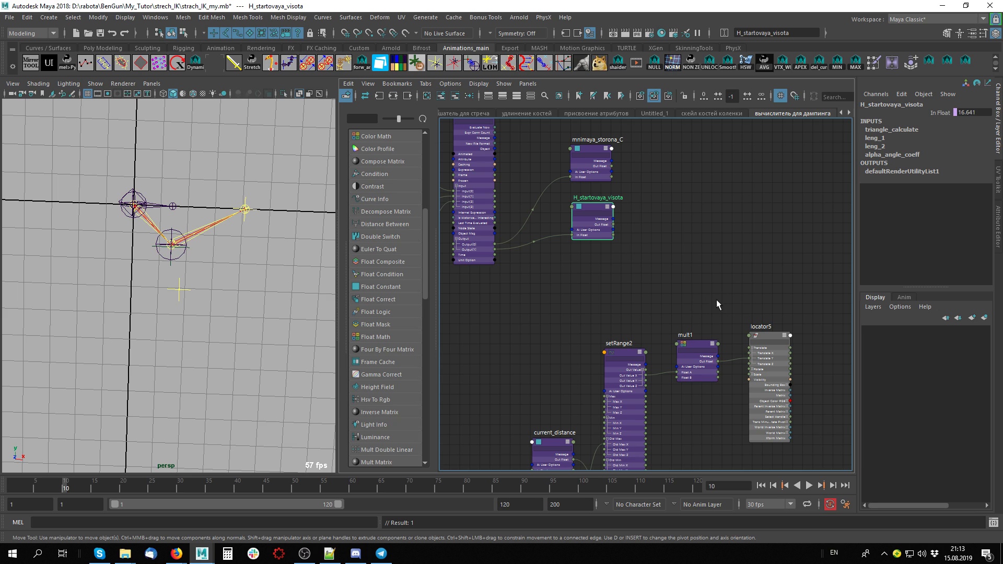
scroll(687, 317, "down", 2)
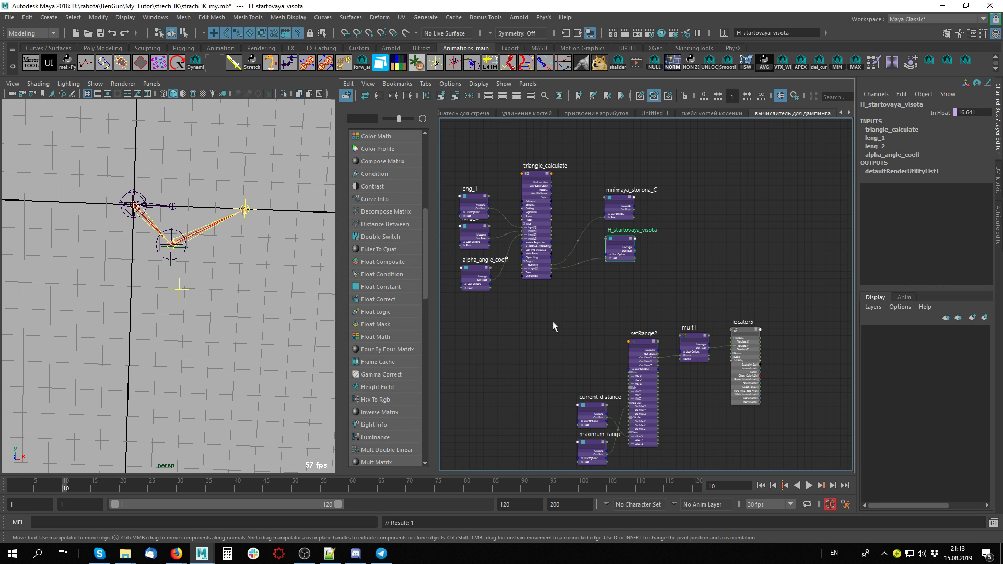
left_click_drag(547, 315, 740, 464)
left_click_drag(758, 330, 820, 209)
Rearrange the setRange2 inputs, placing current_distance below maximum_range and shifting maximum_range away from setRange2.
scroll(773, 317, "up", 2)
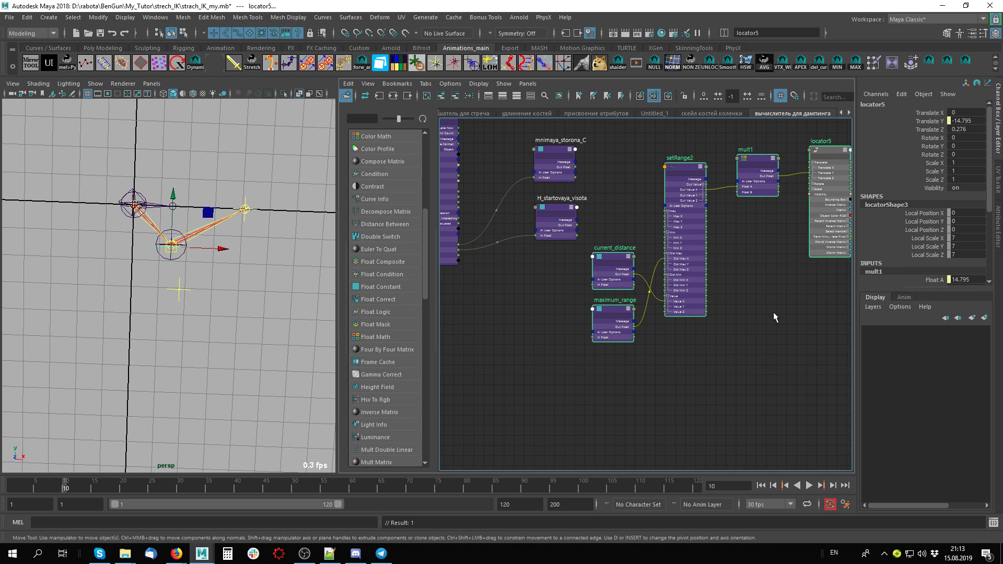
scroll(761, 288, "up", 2)
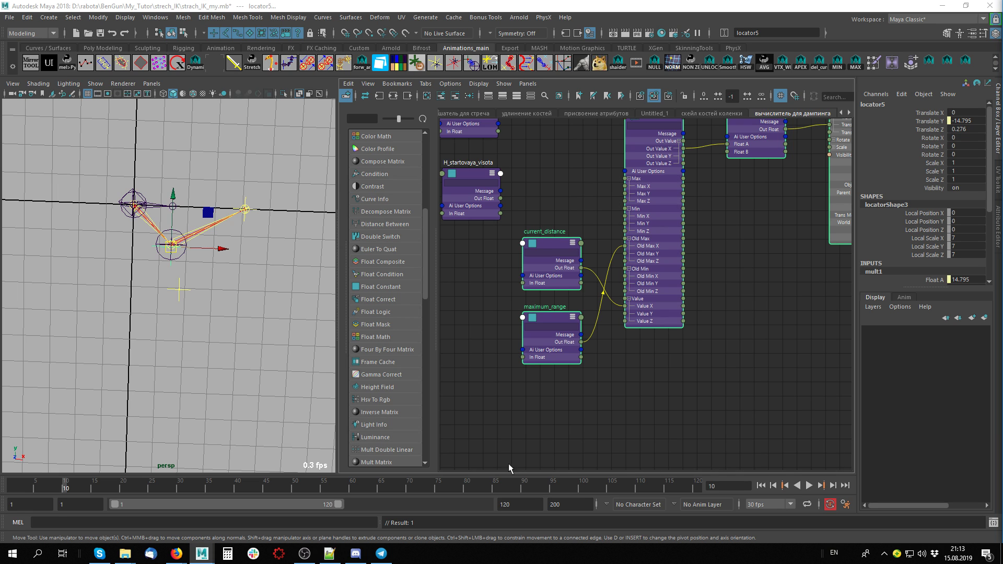
middle_click_drag(745, 288, 818, 320, "alt")
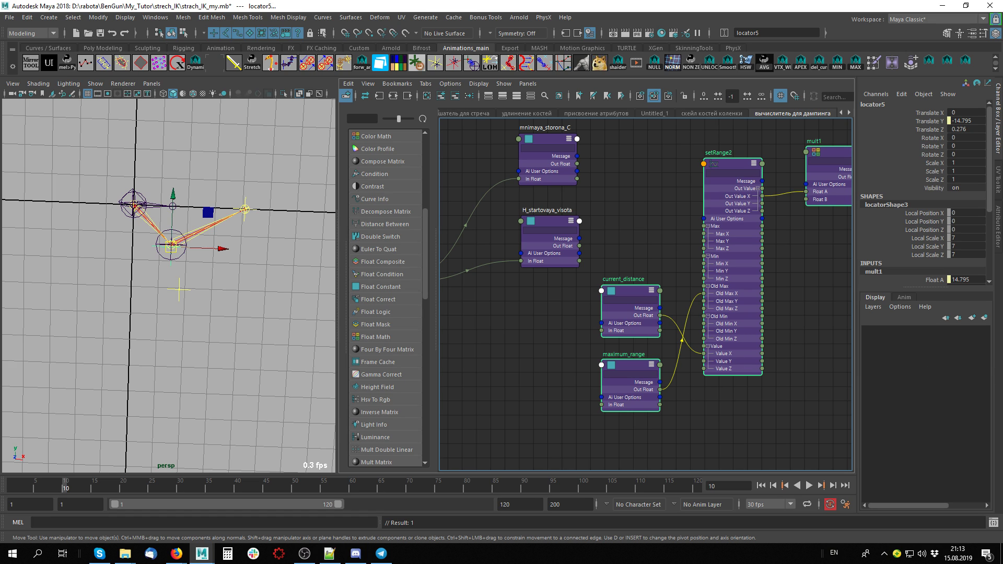
left_click_drag(637, 290, 620, 425)
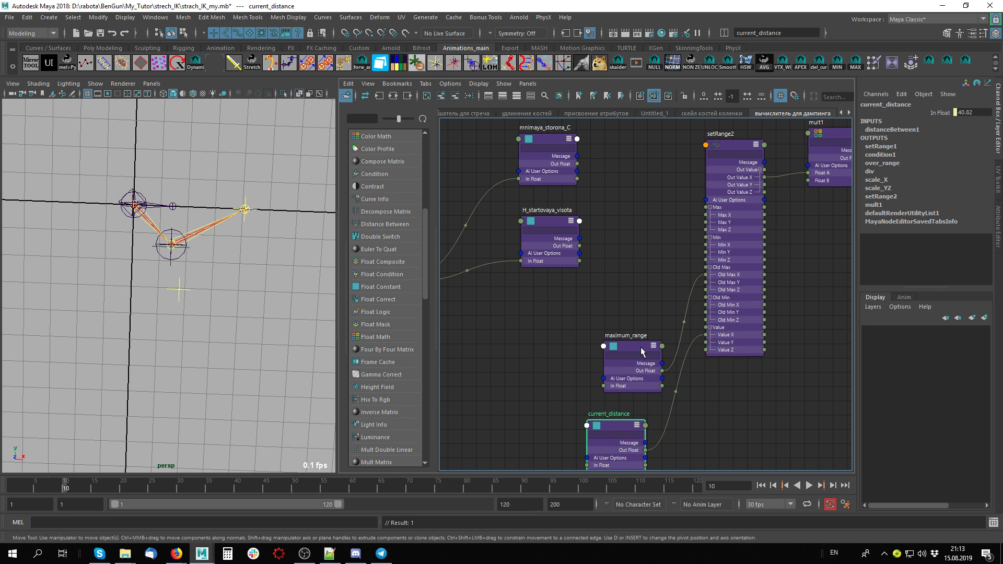
left_click_drag(630, 340, 581, 320)
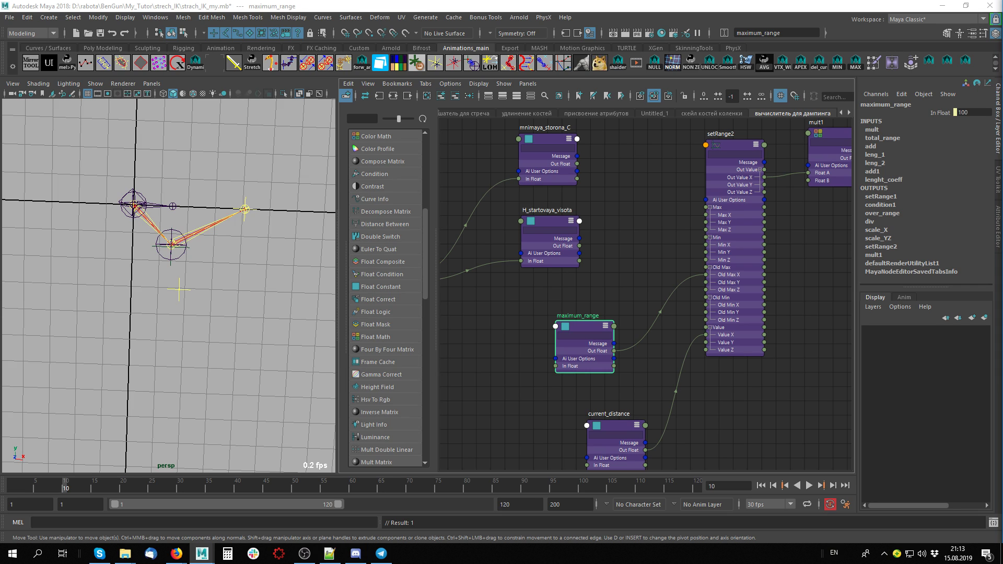
middle_click_drag(627, 250, 599, 218)
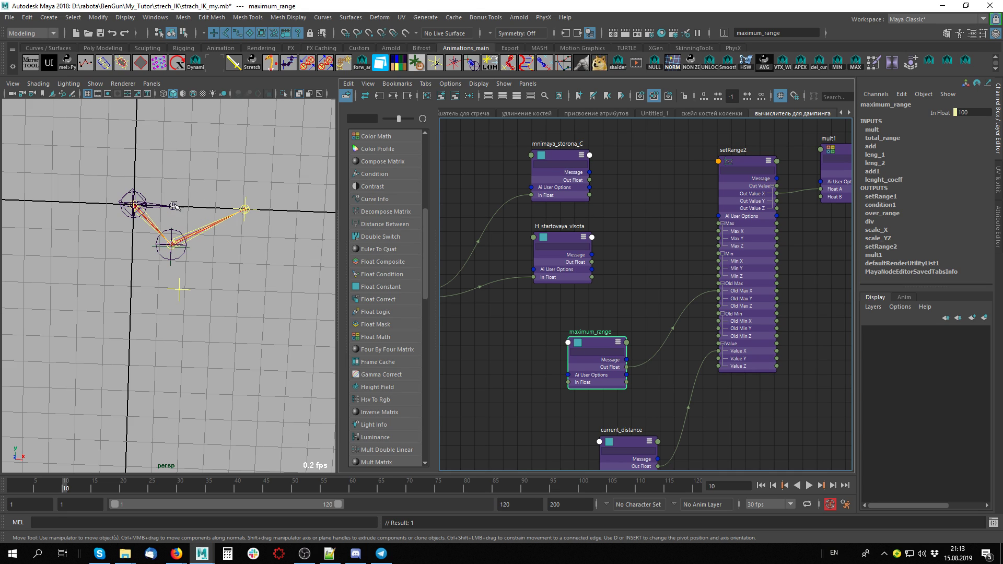
Check setRange2 and locator5, and try feeding mnimaya_storona_C's Out Float into setRange2's Min X.
left_click(741, 159)
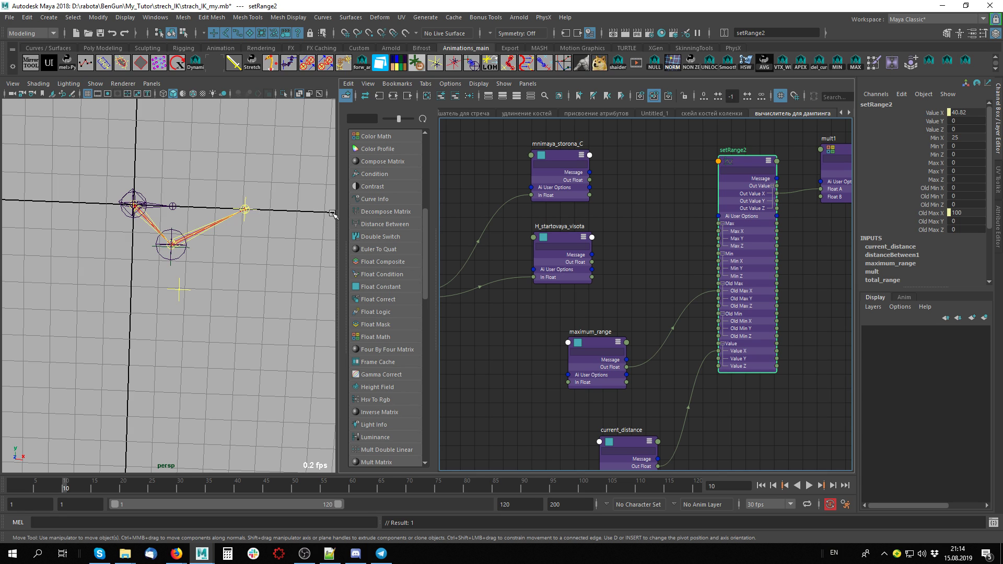
left_click(177, 248)
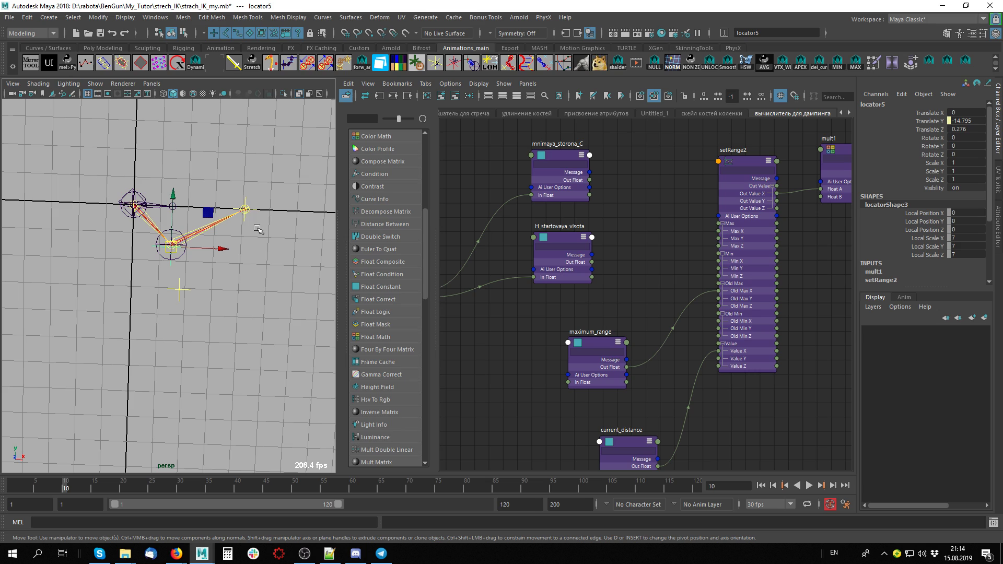
mouse_move(665, 248)
middle_mouse_down()
mouse_move(641, 233)
mouse_move(648, 246)
middle_mouse_up()
left_click_drag(575, 178, 702, 260)
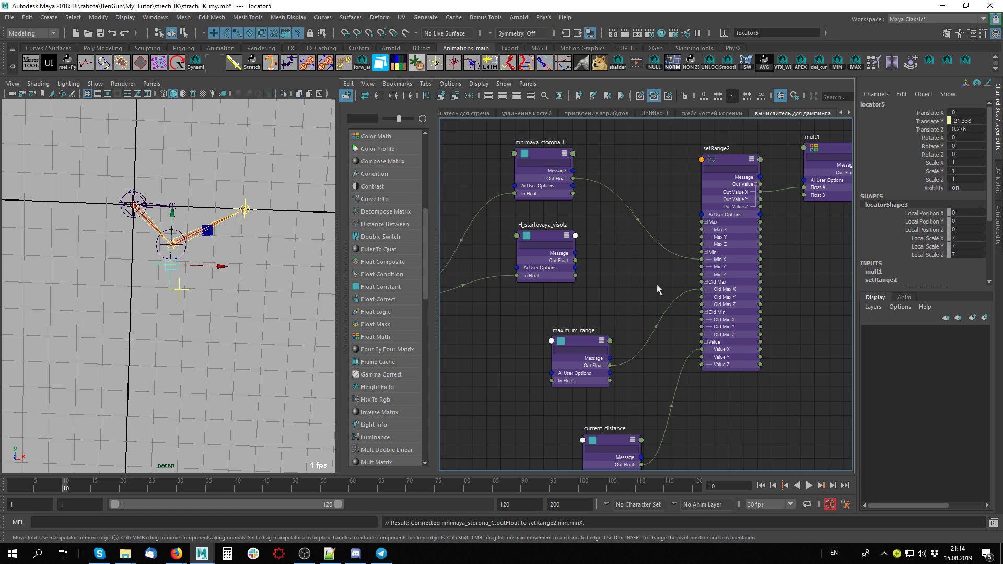
Connect mnimaya_storona_C's Out Float to setRange2's Old Min X, and H_startovaya_visota's Out Float to its Min X.
left_click(553, 242)
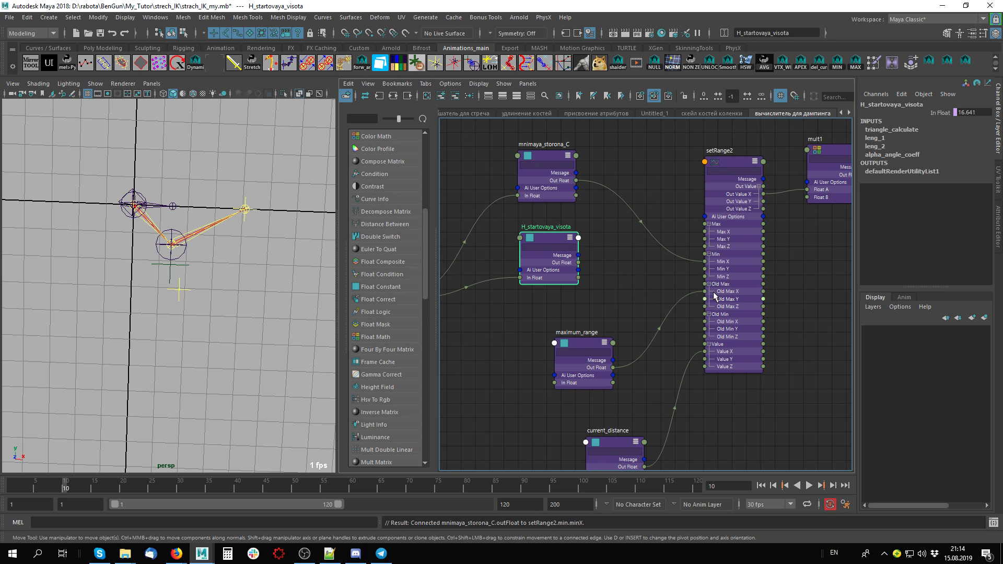
scroll(630, 285, "up", 2)
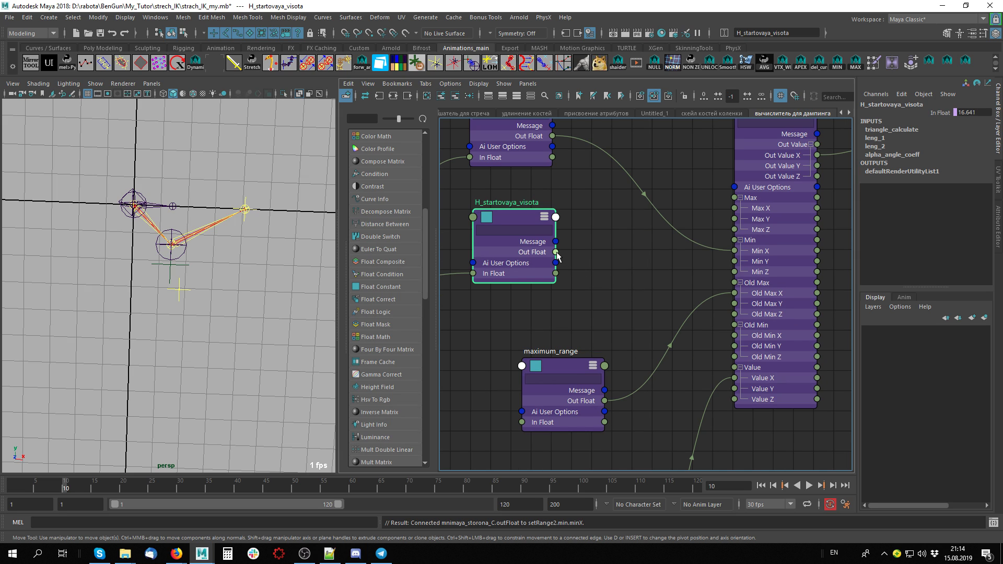
left_click_drag(663, 234, 661, 231)
left_click_drag(553, 136, 734, 338)
left_click_drag(555, 252, 738, 252)
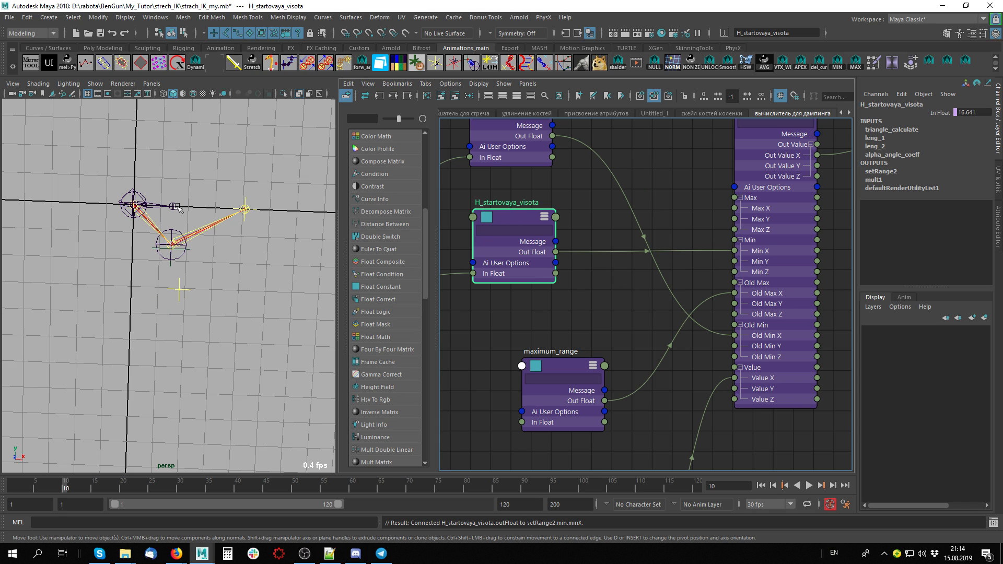
Examine setRange2's Value, Min, Max, Old Min and Old Max values with the new connections.
mouse_move(617, 319)
middle_mouse_down("alt")
mouse_move(633, 312)
mouse_move(633, 327)
middle_mouse_up("alt")
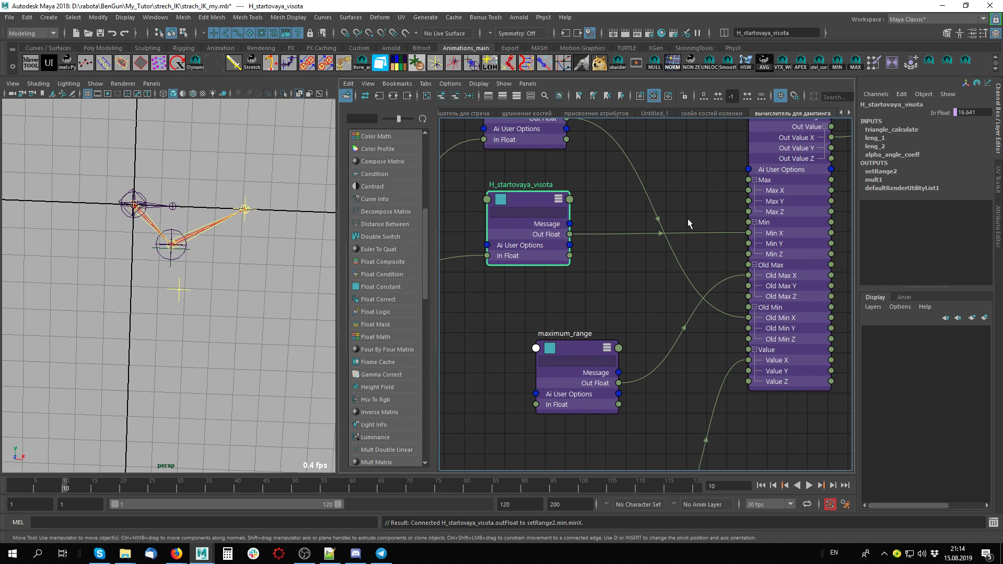
middle_click_drag(601, 179, 604, 243)
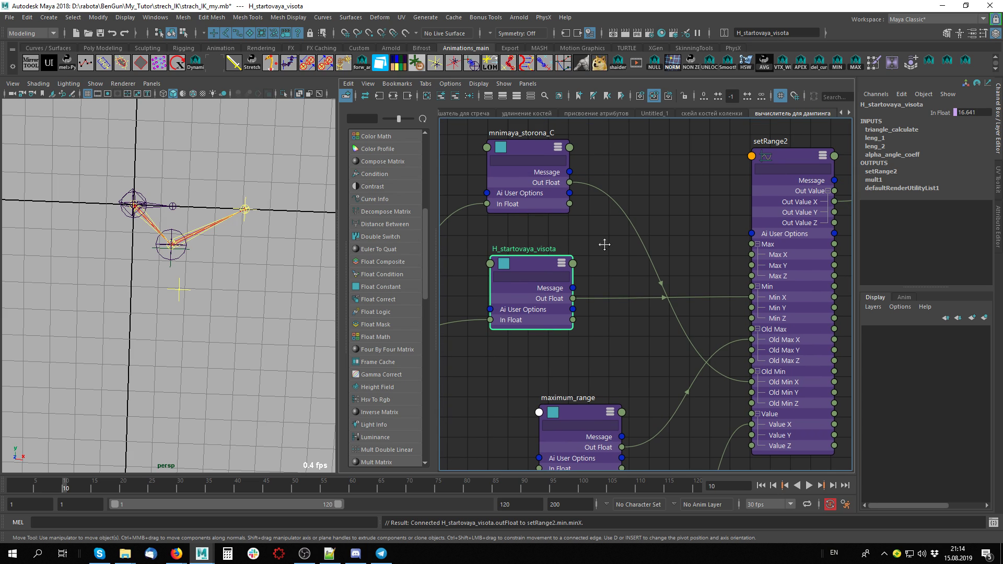
left_click(797, 174)
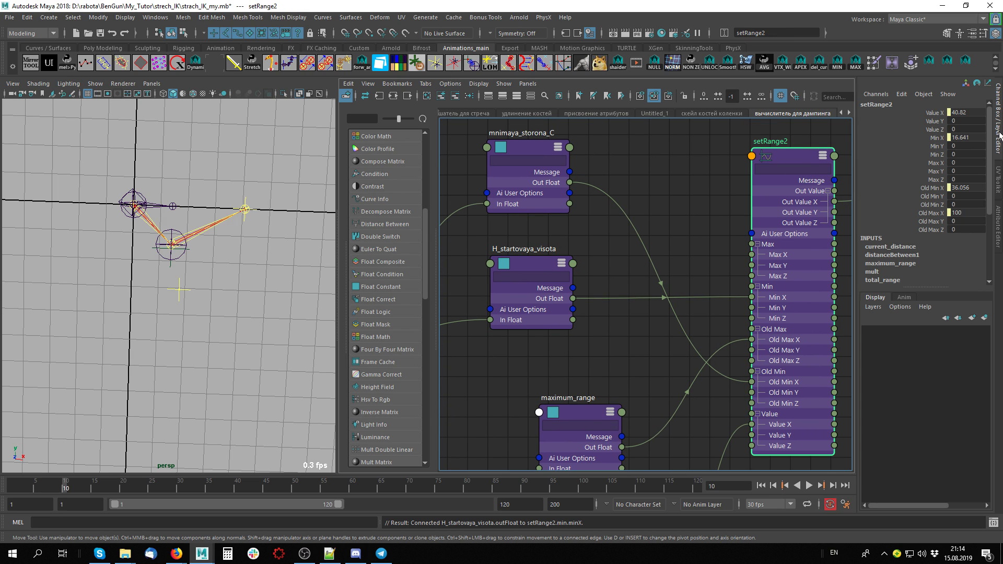
key("ctrl+a")
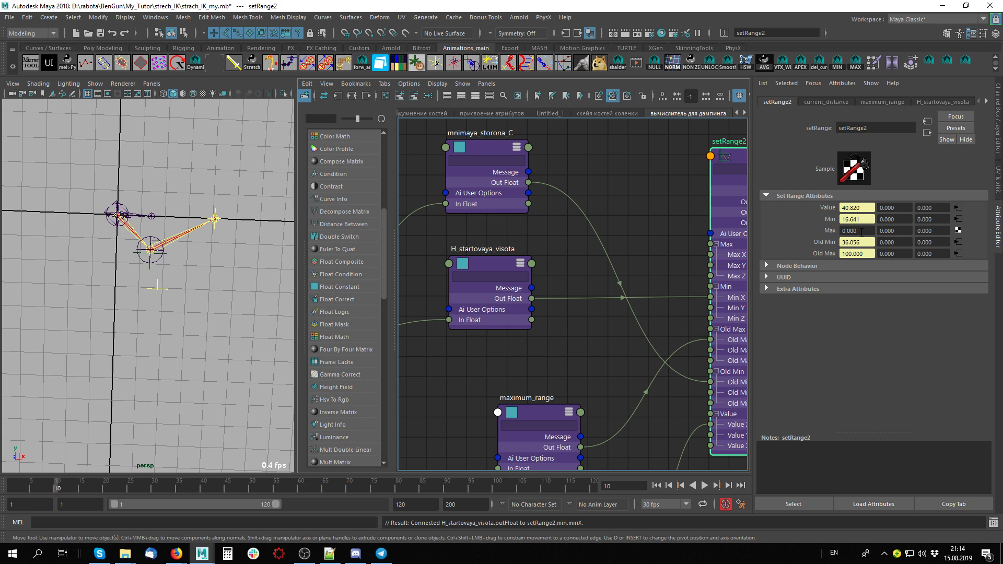
key("ctrl+a")
scroll(693, 230, "down", 4)
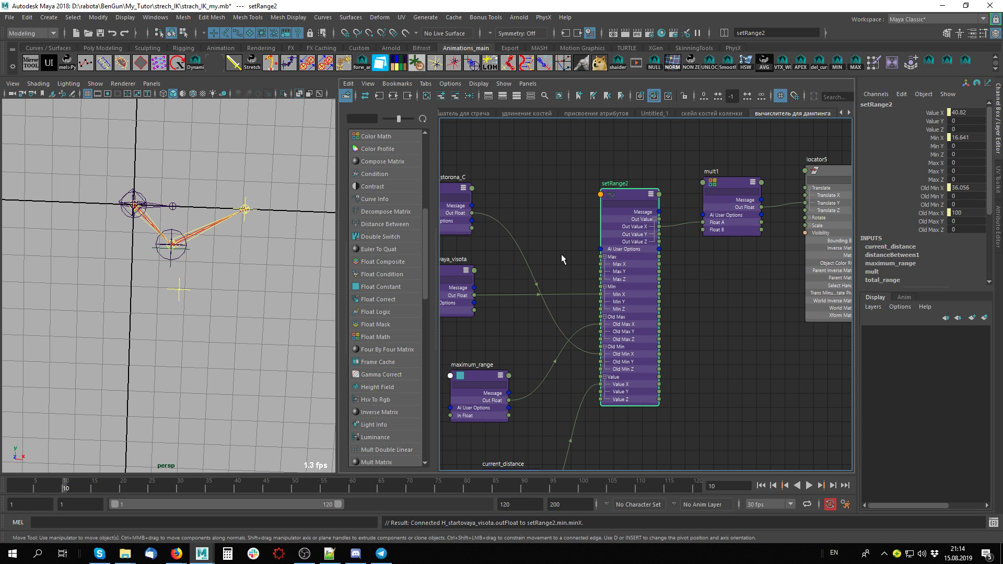
middle_click_drag(561, 252, 622, 251)
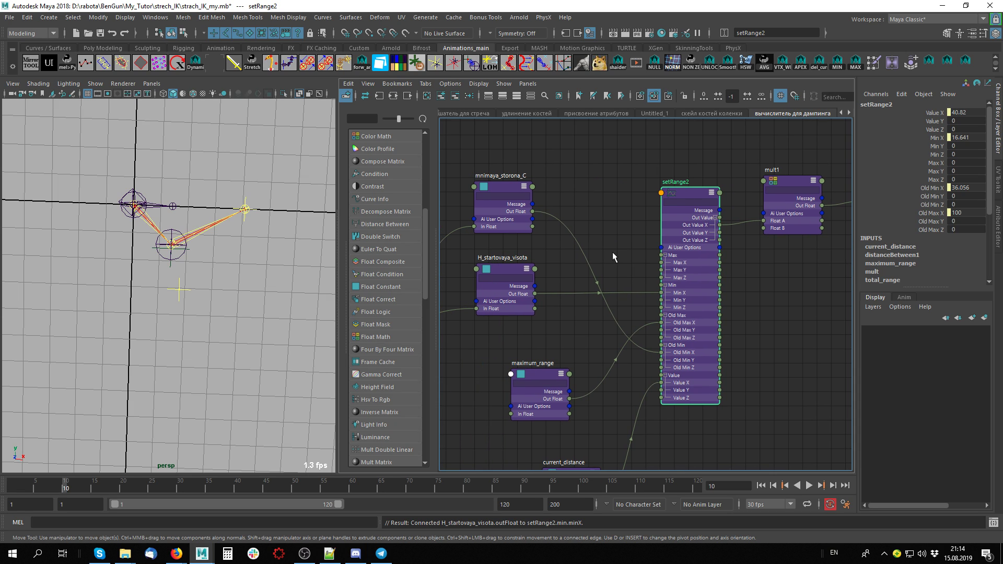
Move locator1 along X to about 36.2 and examine the knee joint and its locator up close.
left_click(257, 209)
mouse_move(298, 211)
left_mouse_down()
mouse_move(240, 210)
mouse_move(287, 211)
left_mouse_up()
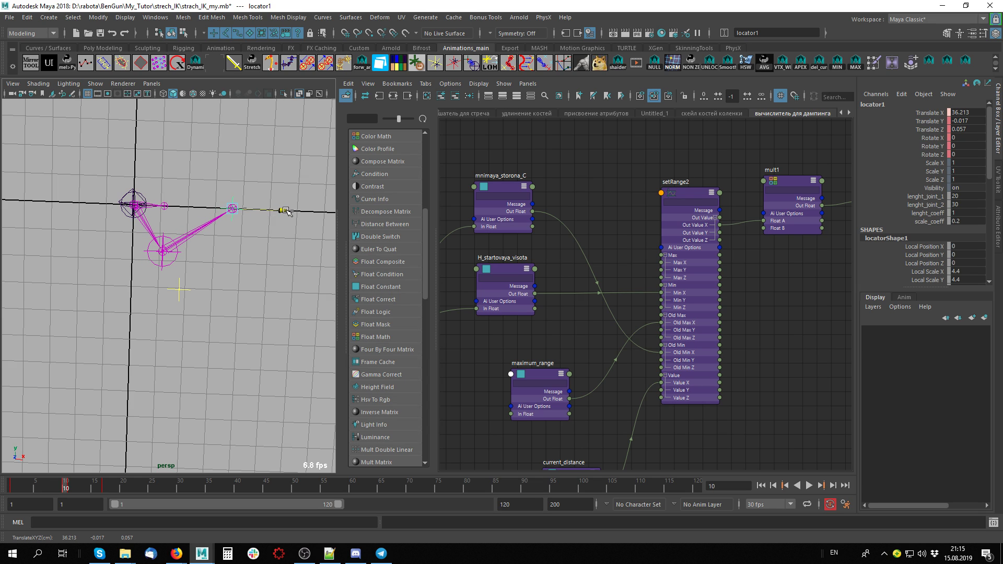
middle_click_drag(554, 203, 627, 198, "alt")
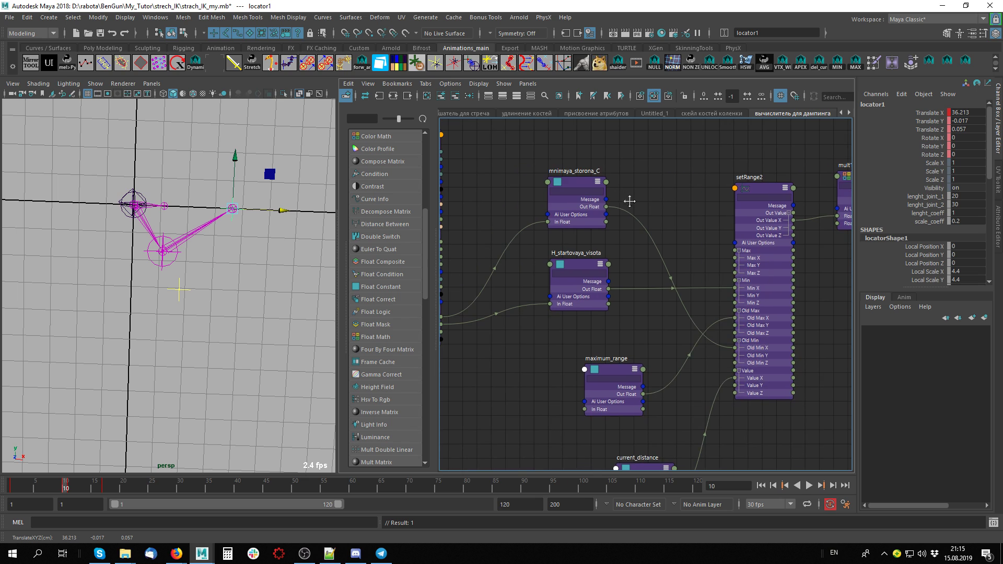
scroll(160, 253, "up", 5)
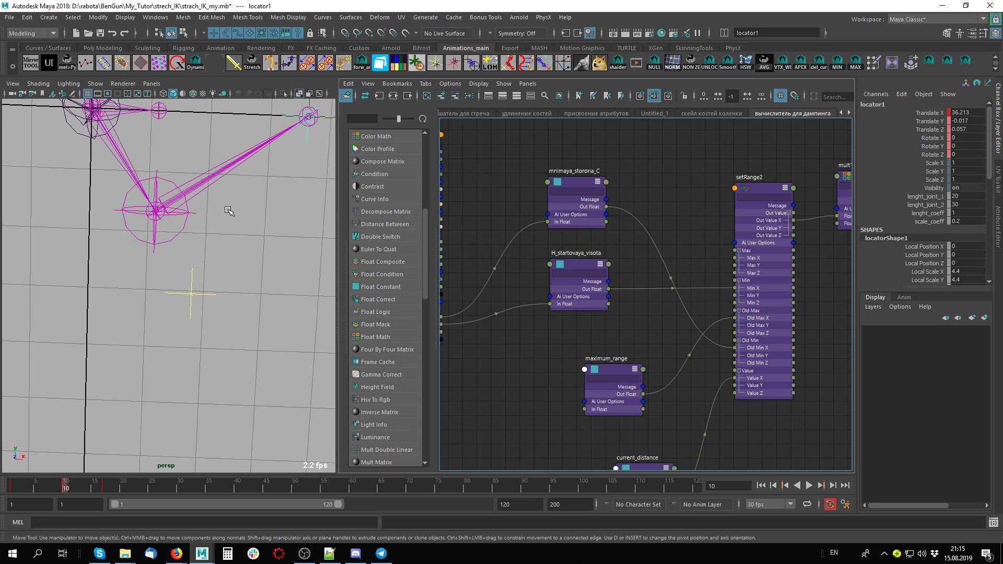
Move locator1 along X to about 43.2 and check how the knee responds at several positions on the way.
middle_click_drag(228, 209, 242, 260)
mouse_move(245, 241)
left_mouse_down("alt")
mouse_move(245, 221)
mouse_move(246, 232)
left_mouse_up("alt")
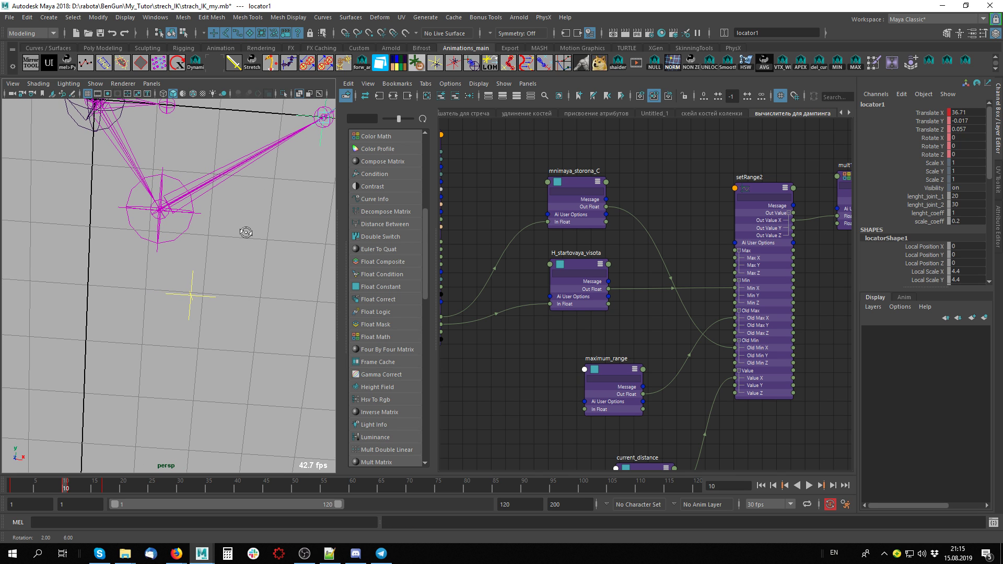
middle_click_drag(255, 216, 187, 264, "alt")
mouse_move(301, 169)
left_mouse_down()
mouse_move(255, 168)
mouse_move(293, 174)
left_mouse_up()
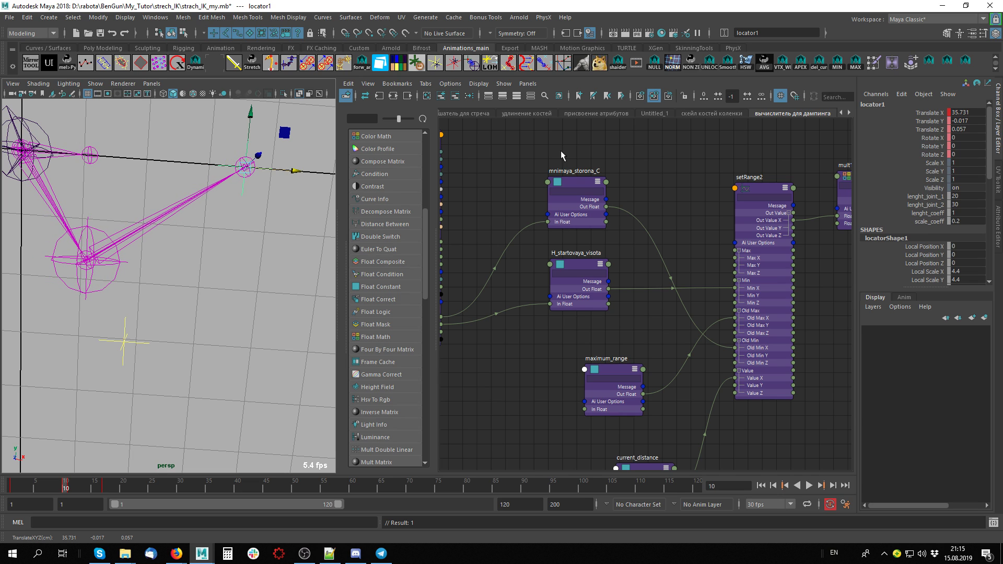
left_click_drag(295, 172, 278, 259)
left_click(569, 202)
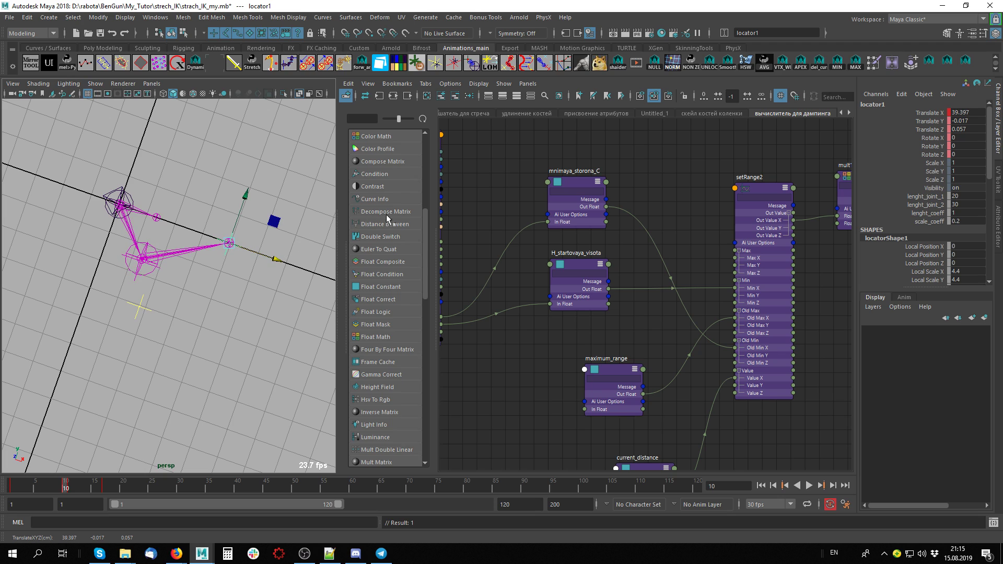
key("a")
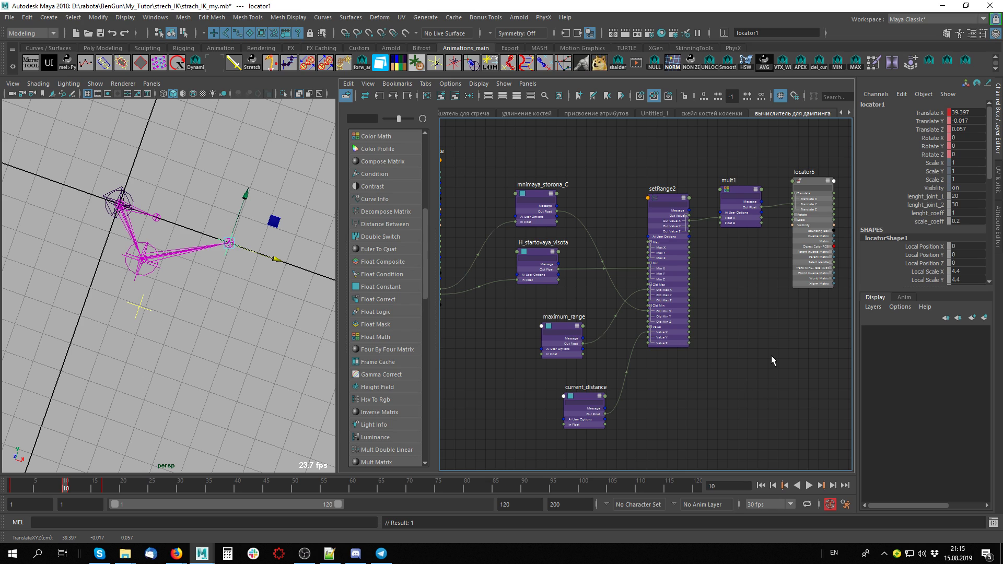
scroll(771, 356, "down", 2)
scroll(745, 382, "up", 2)
scroll(745, 382, "down", 1)
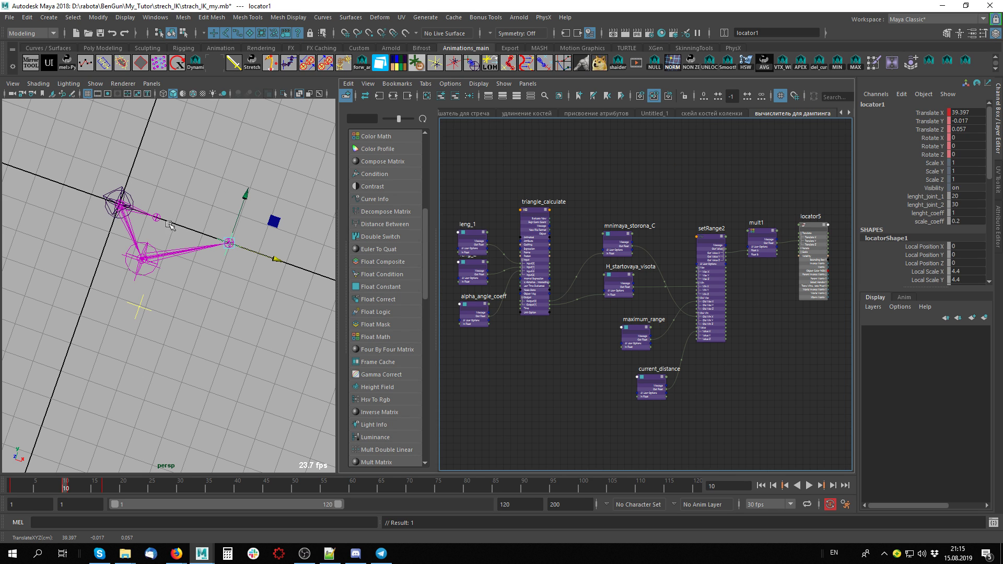
mouse_move(275, 260)
left_mouse_down()
mouse_move(265, 253)
mouse_move(287, 262)
left_mouse_up()
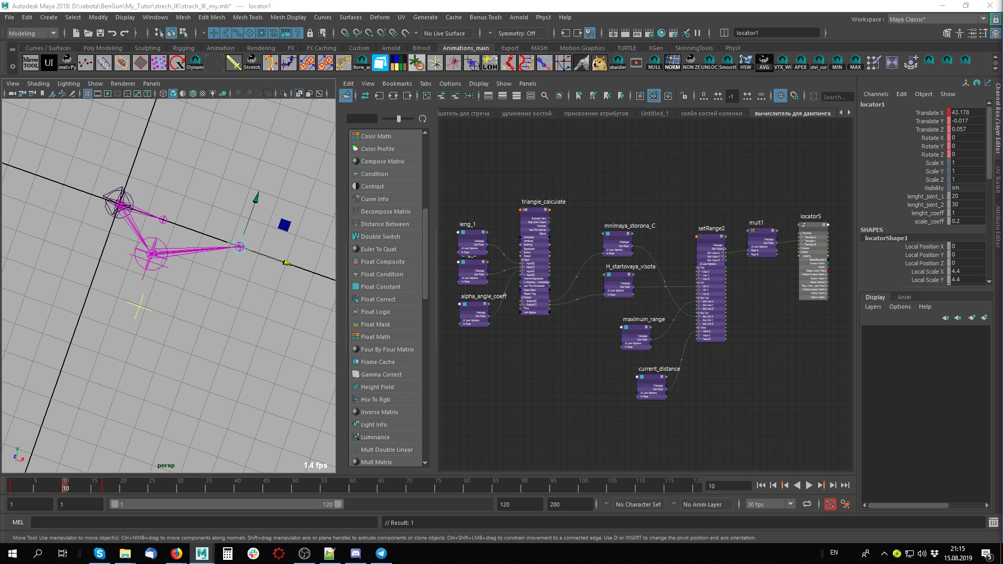
Widen the Node Editor by narrowing the perspective viewport, keeping the whole leg rig in view.
middle_click_drag(755, 150, 729, 173, "alt")
left_click_drag(336, 193, 299, 192)
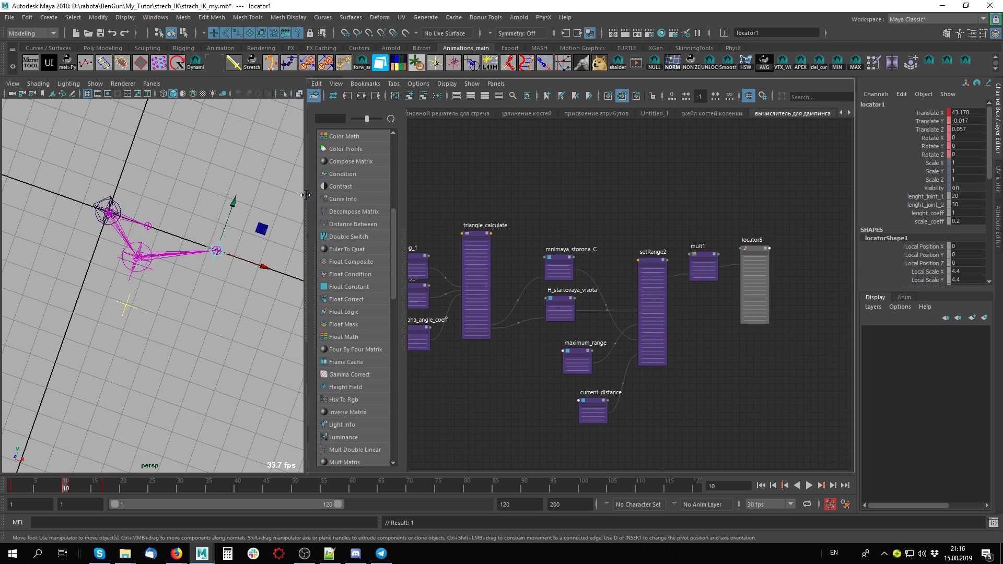
left_click_drag(224, 329, 162, 272, "alt")
left_click_drag(299, 266, 255, 267)
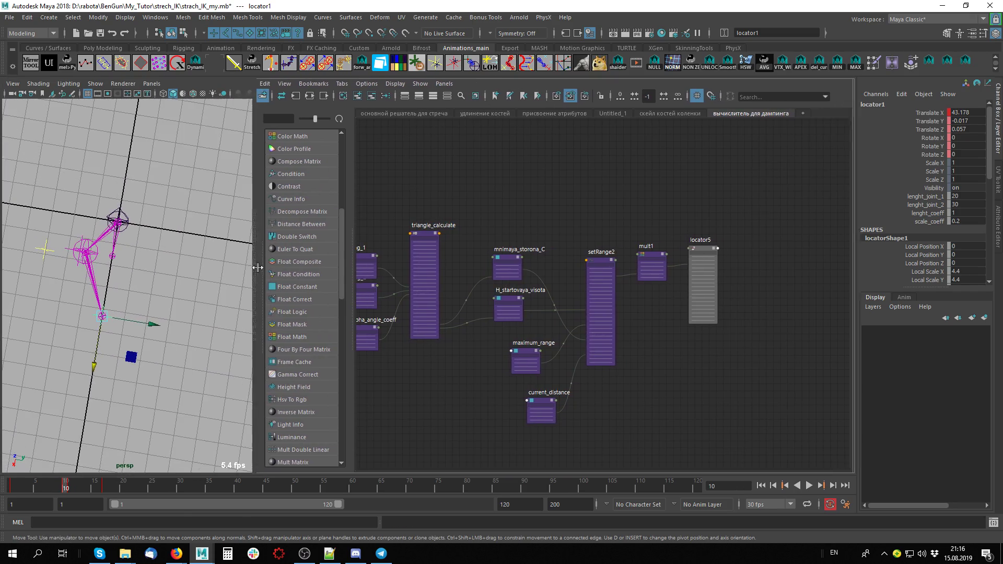
Add a Node Editor graph tab named "условие переключения дампинга".
left_click(804, 113)
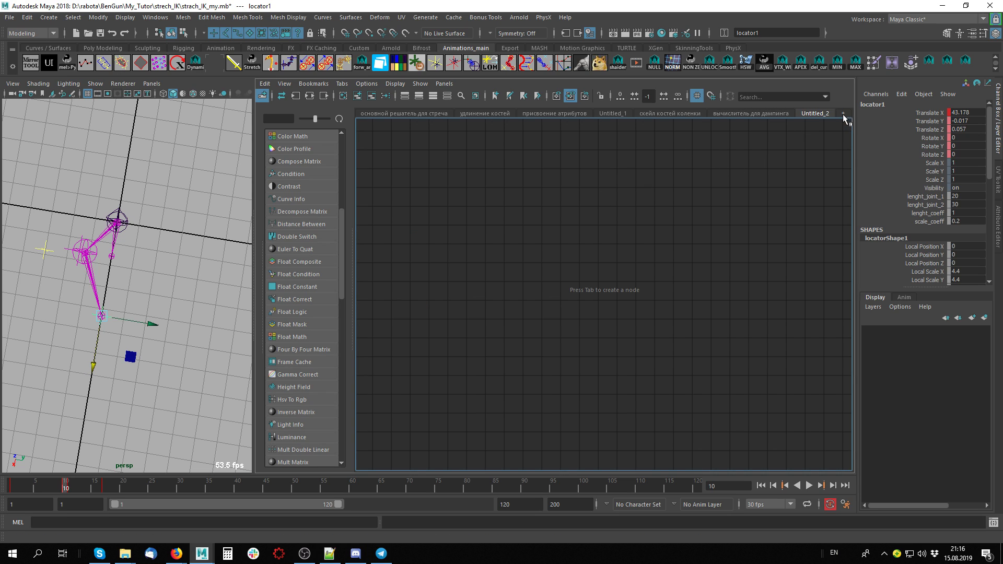
double_click(823, 112)
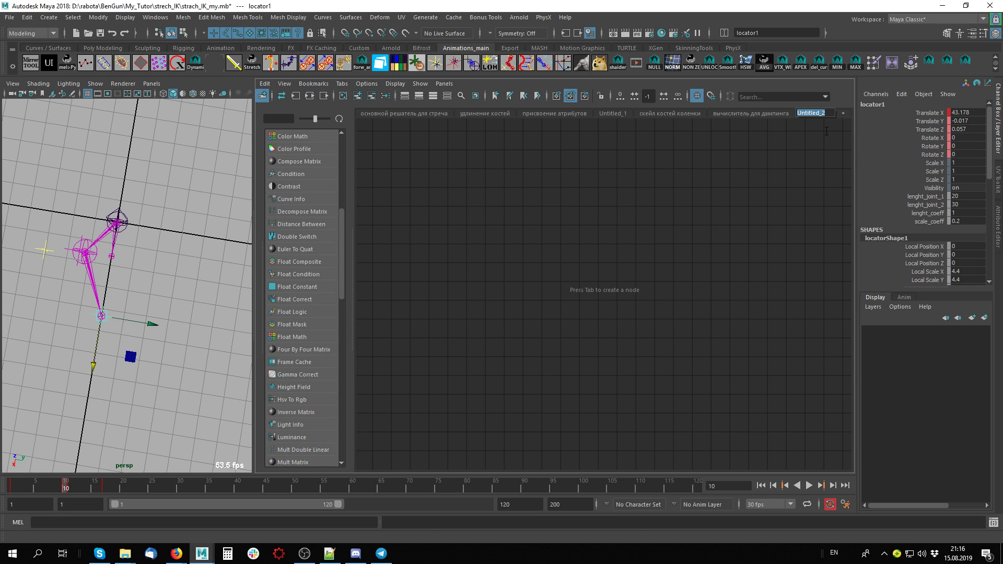
key("alt+shift")
type("у")
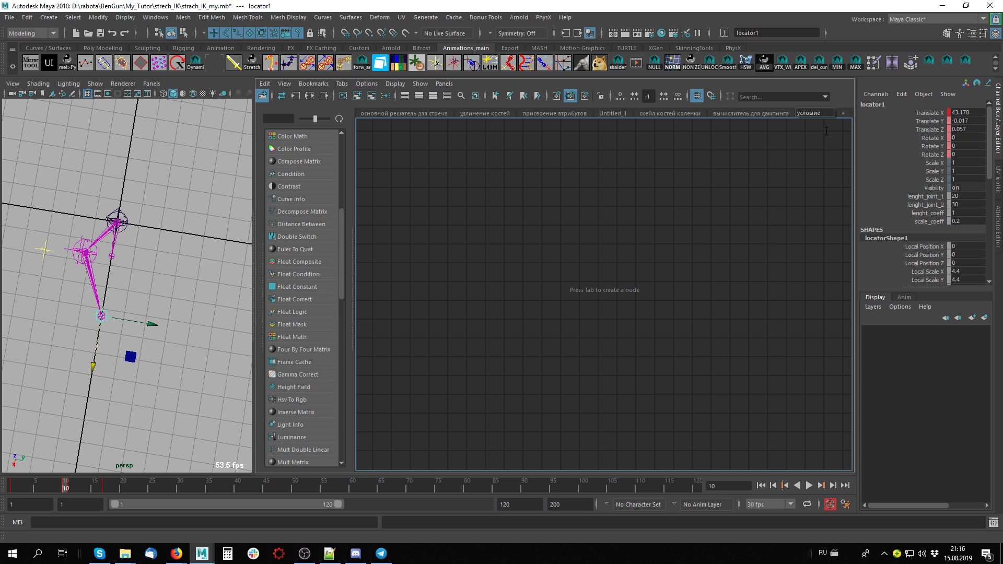
type("словие пере")
key("BackSpace")
key("BackSpace")
type("реключения дампинга")
key("Return")
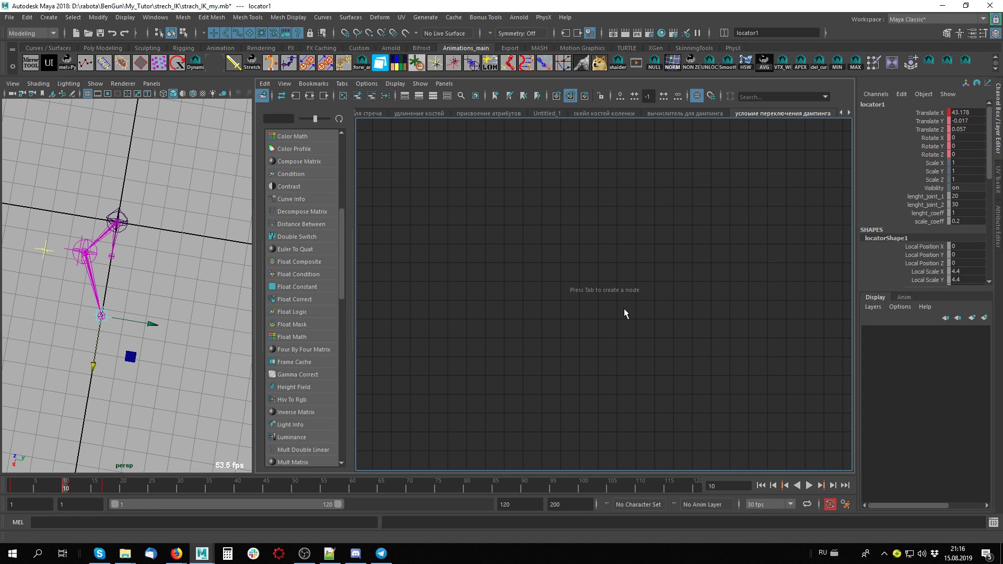
Select the knee joint's parent group1, add it to the new graph, show its attributes and move it aside.
left_click(96, 249)
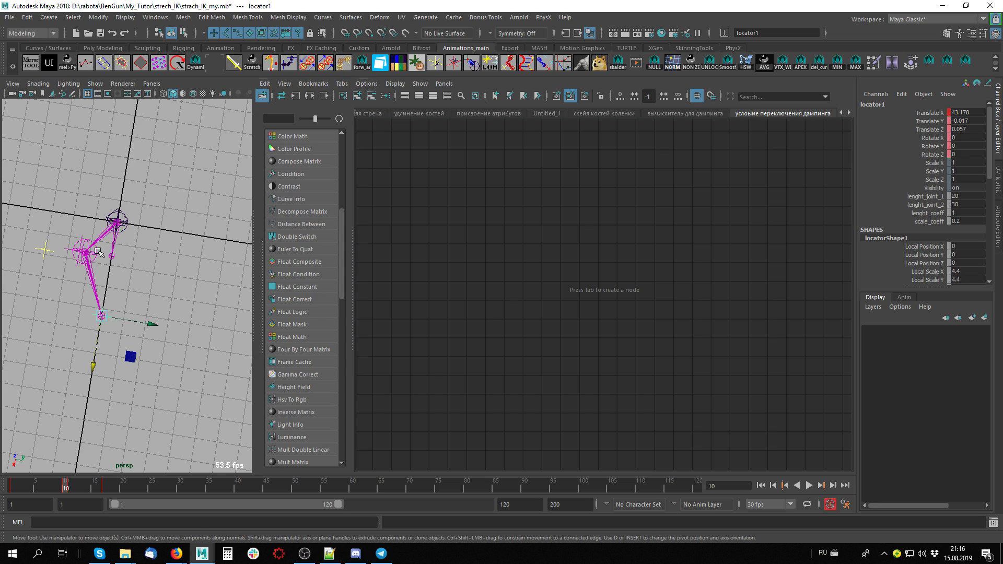
key("Up")
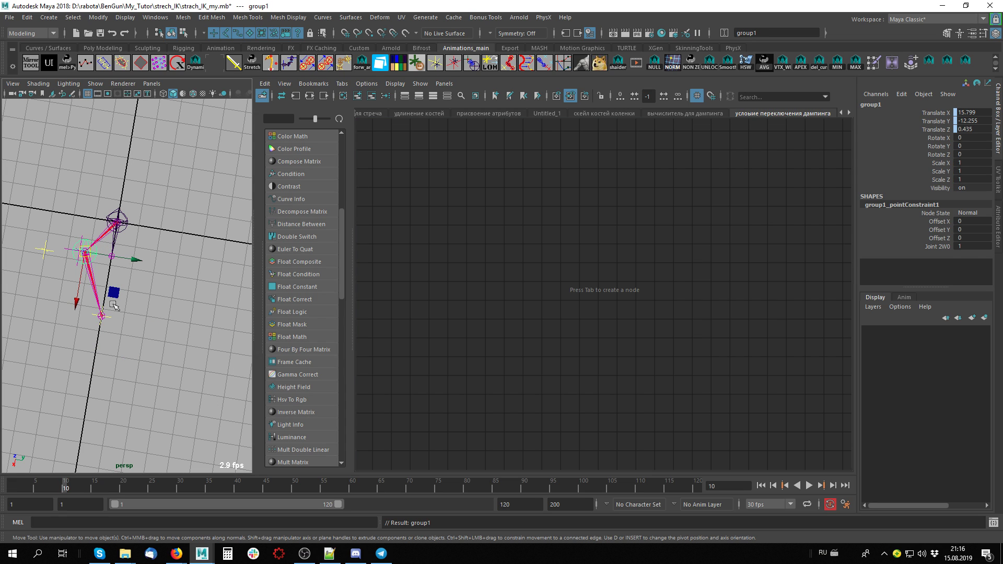
left_click(359, 96)
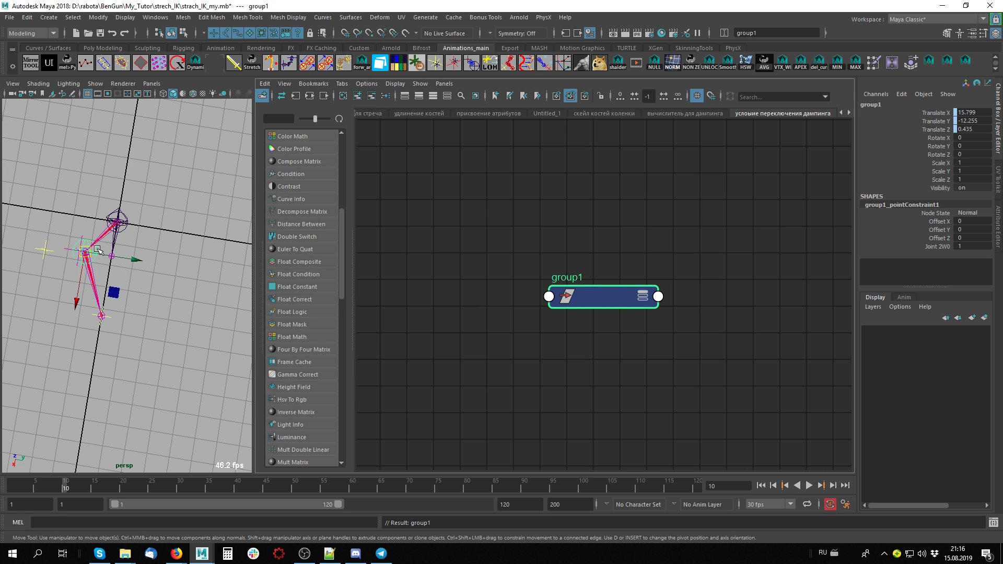
left_click_drag(589, 299, 660, 255)
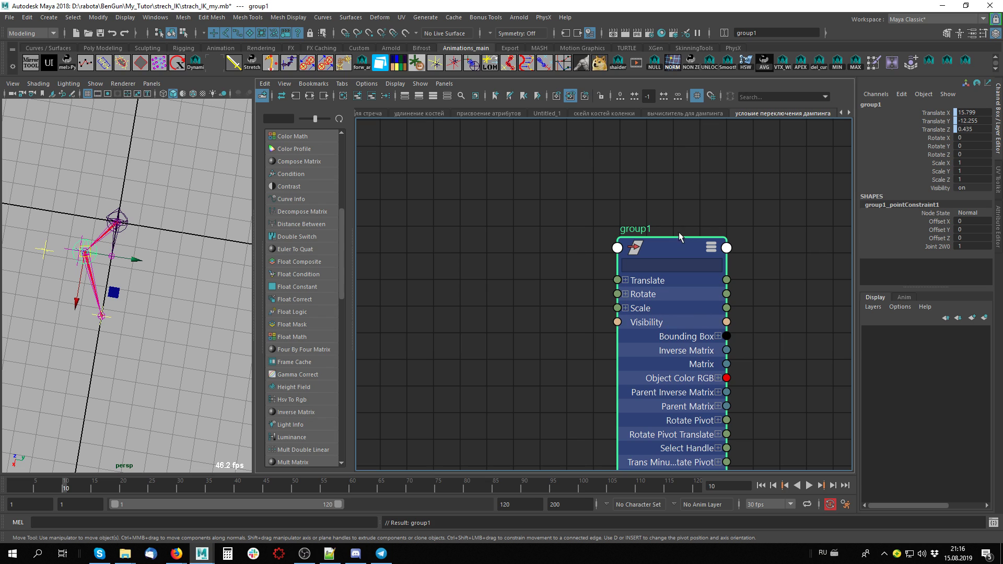
left_click_drag(679, 243, 780, 175)
scroll(600, 255, "down", 5)
scroll(546, 280, "up", 2)
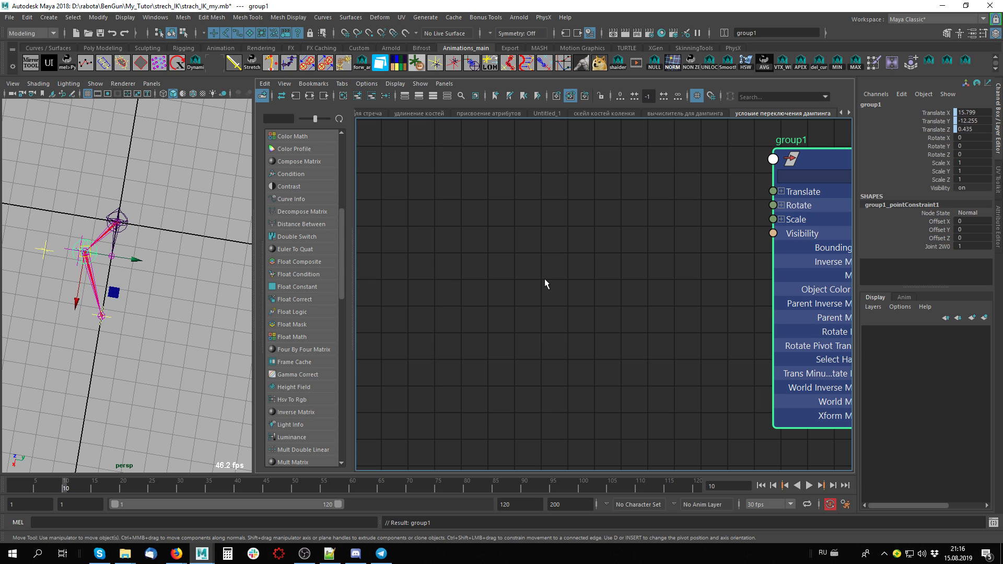
scroll(548, 278, "down", 1)
middle_click_drag(571, 279, 596, 314, "alt")
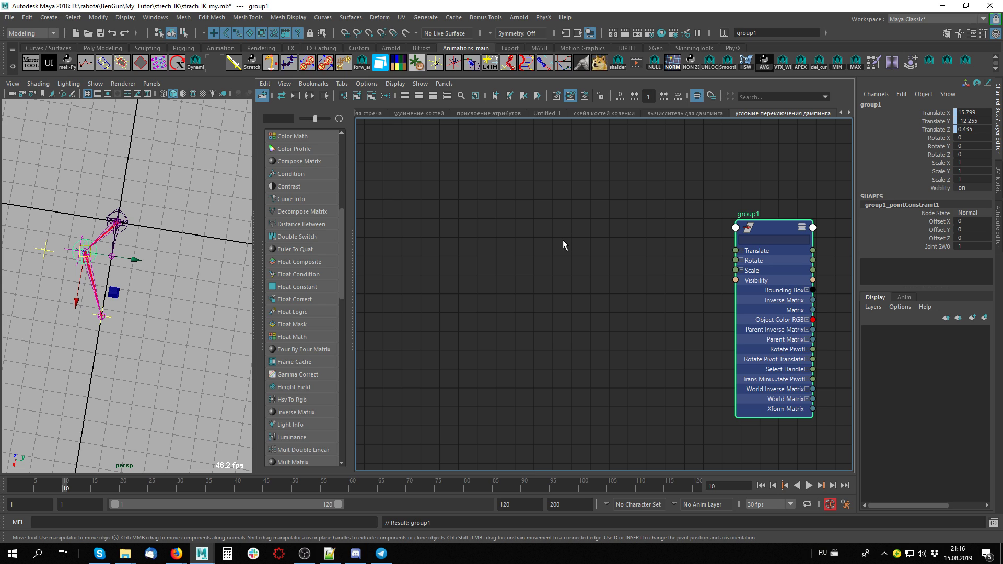
Find group1_pointConstraint1 in the Outliner, add it to the graph and move the Outliner clear of the nodes.
key("shift+o")
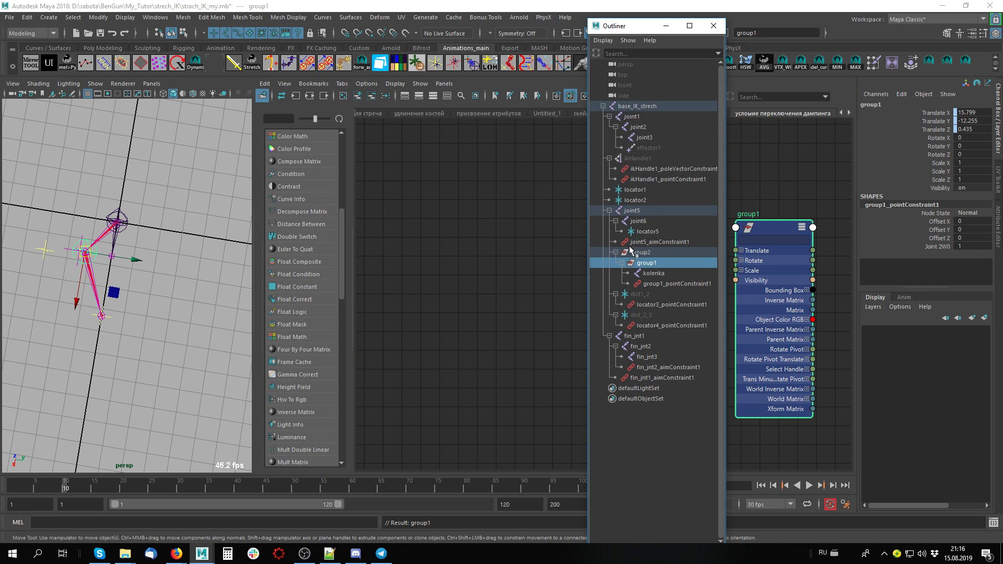
left_click(670, 285)
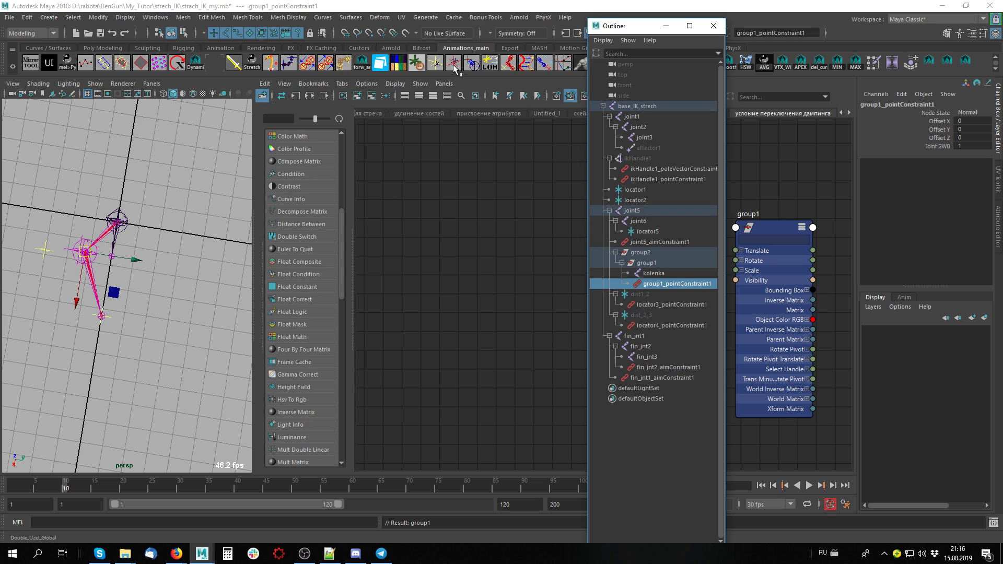
left_click_drag(631, 29, 660, 37)
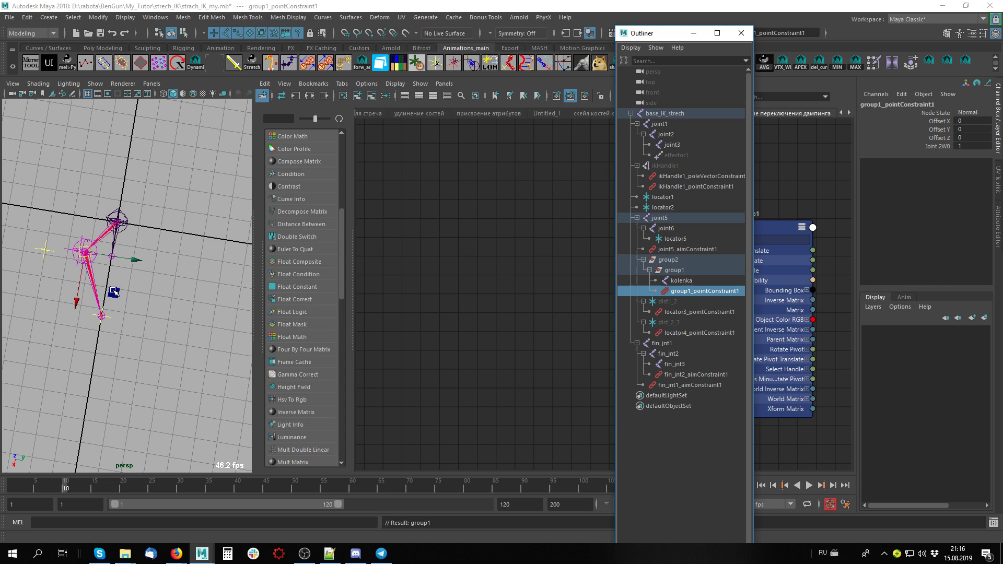
left_click(357, 95)
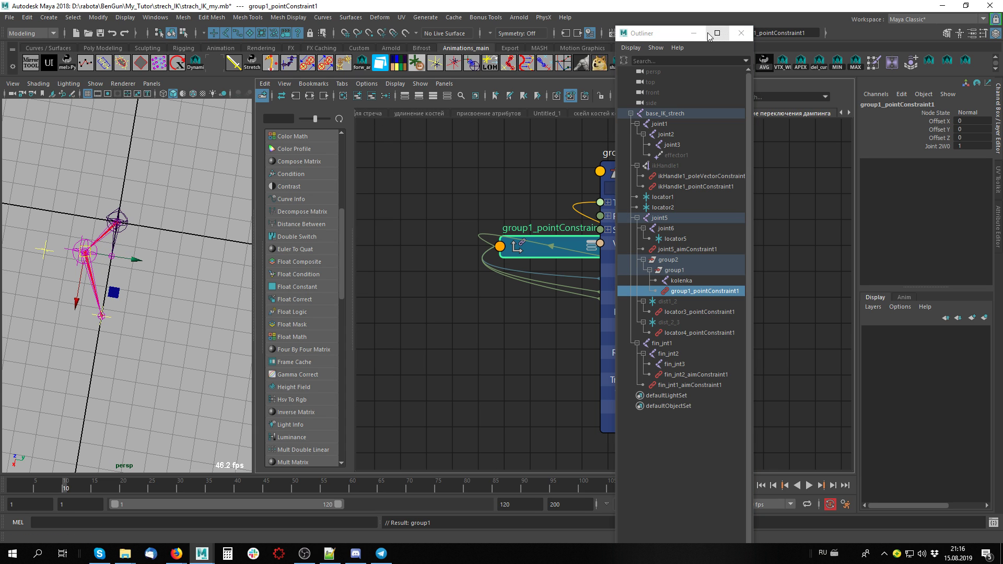
left_click_drag(709, 37, 826, 49)
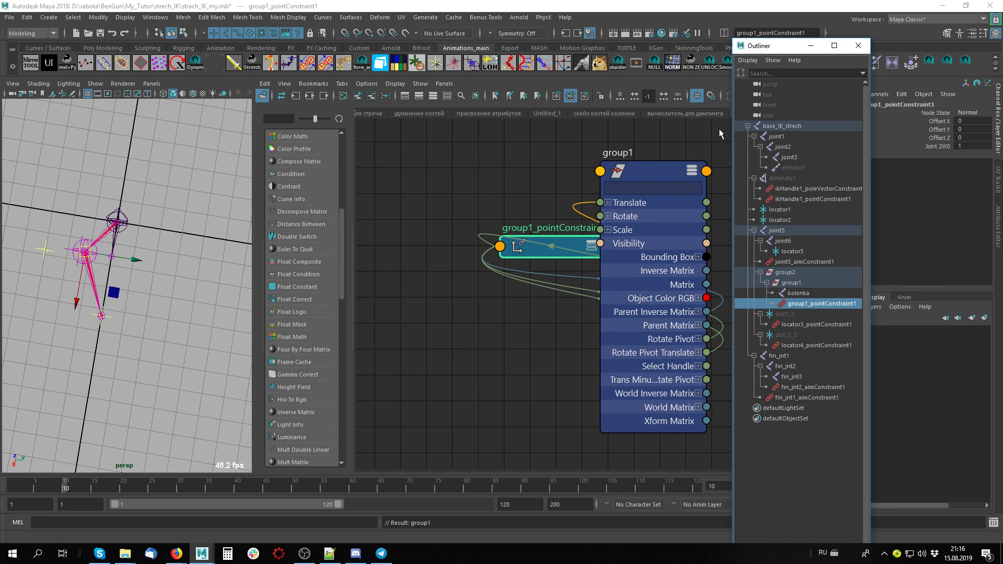
key("alt+shift")
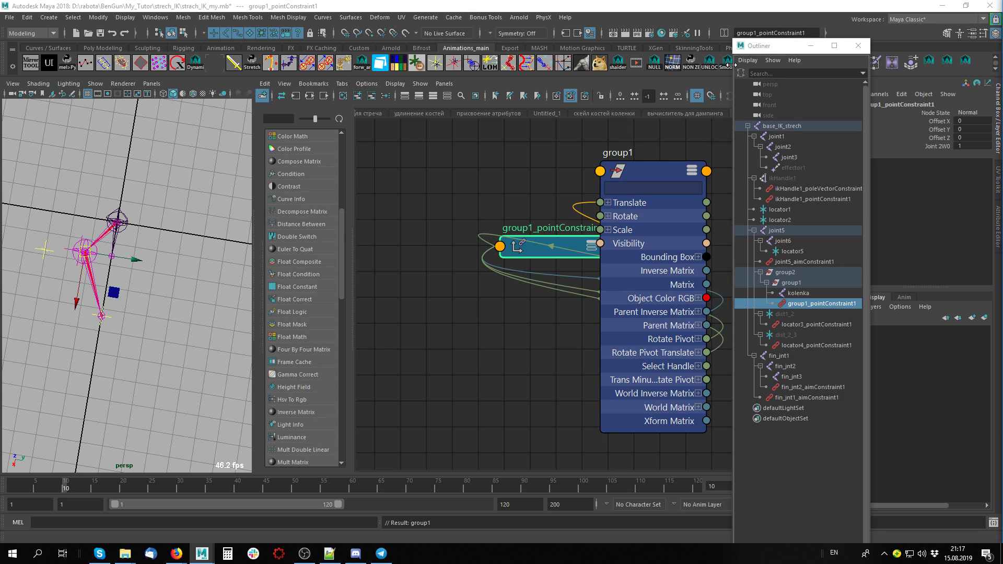
key("alt+shift")
left_click_drag(768, 46, 870, 40)
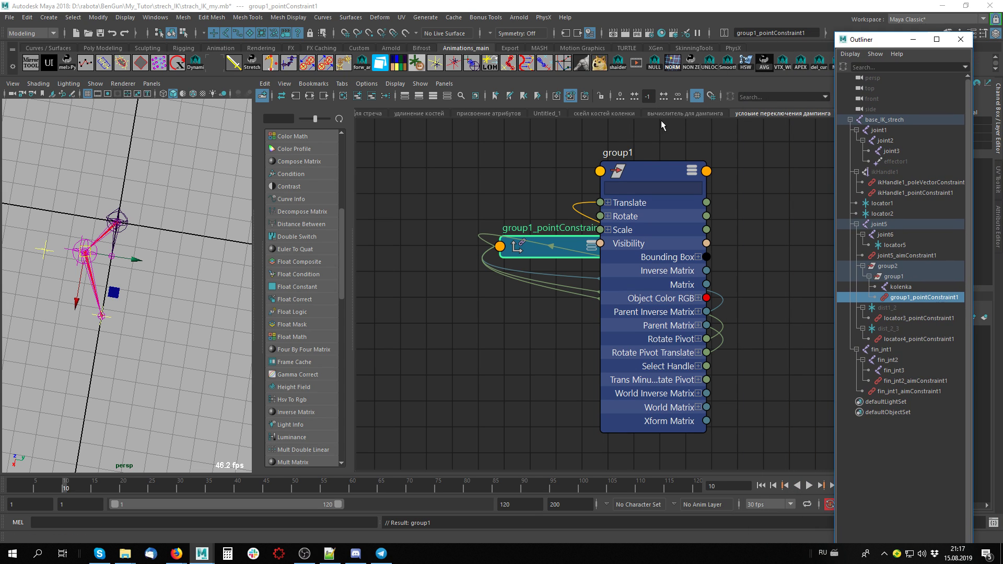
In the "вычислитель для дампинга" graph, duplicate mnimaya_storona_C, place the copy above locator5 and connect mult1's Out Float to its In Float.
left_click(691, 112)
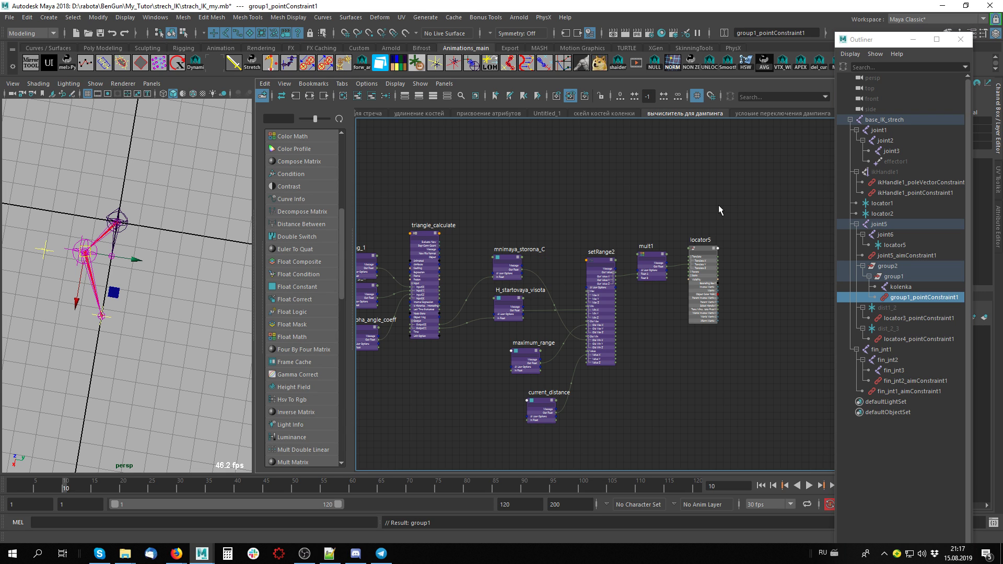
key("alt+shift")
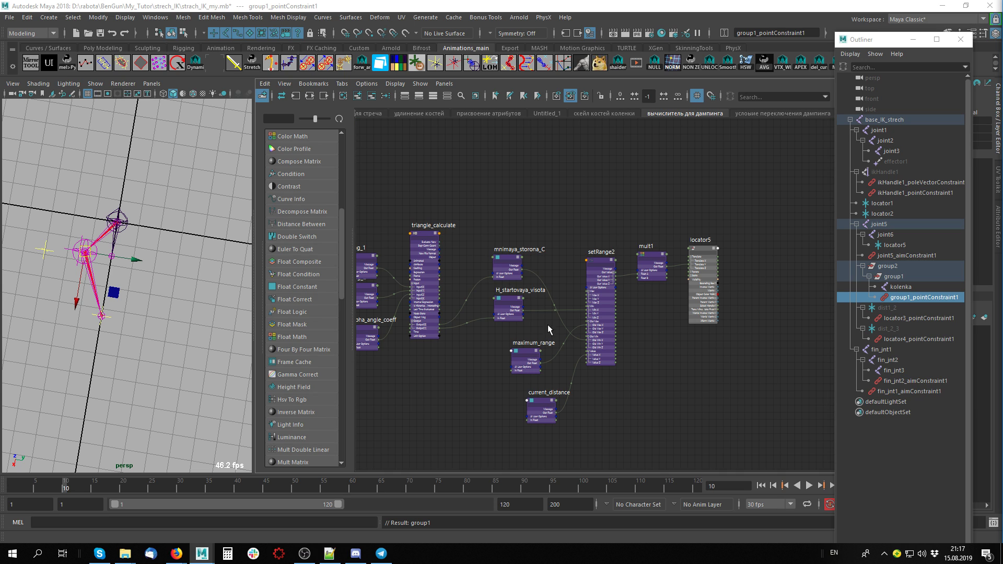
scroll(568, 305, "up", 5)
key("alt+shift")
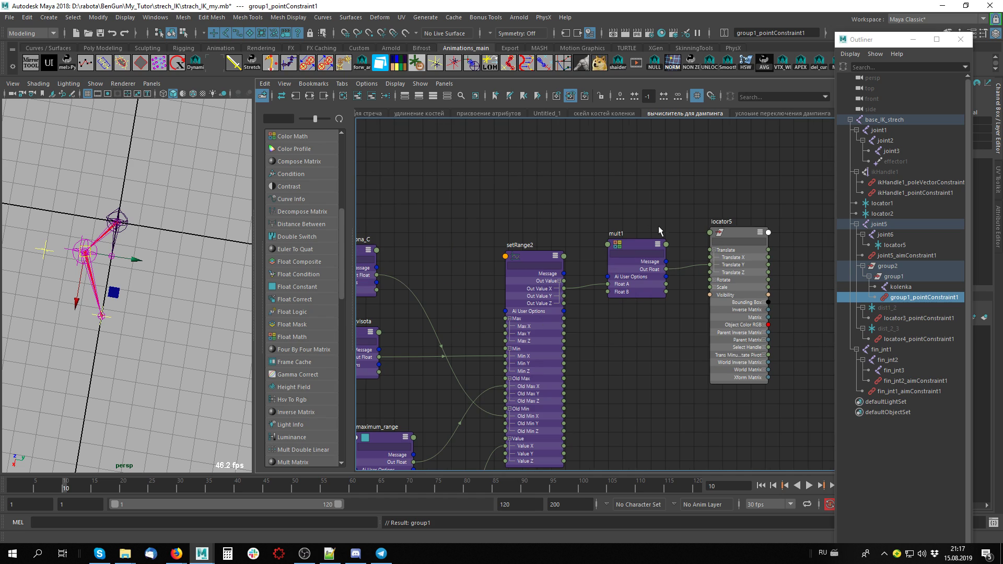
middle_click_drag(424, 220, 548, 197, "alt")
left_click(477, 223)
key("ctrl+d")
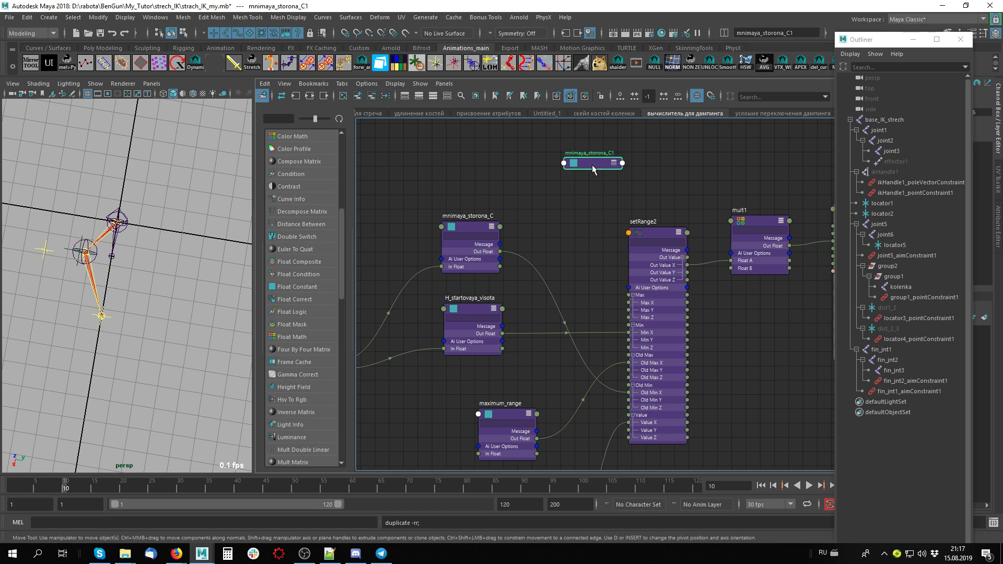
key("3")
middle_click_drag(694, 179, 496, 181, "alt")
left_click_drag(573, 159, 637, 150)
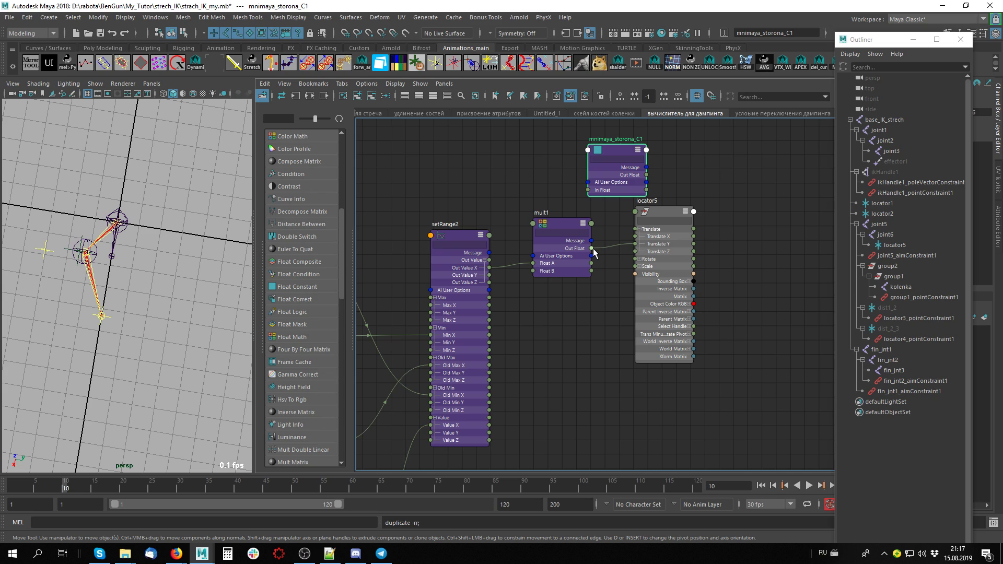
left_click_drag(591, 248, 587, 190)
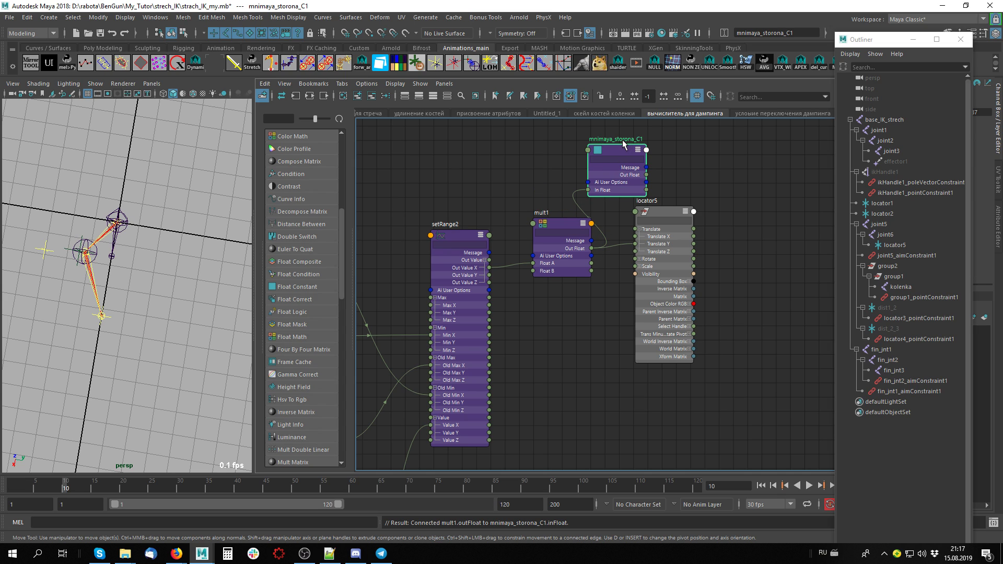
Rename the duplicated float constant H_calculated_visota and position it above locator5 in the graph.
double_click(645, 147)
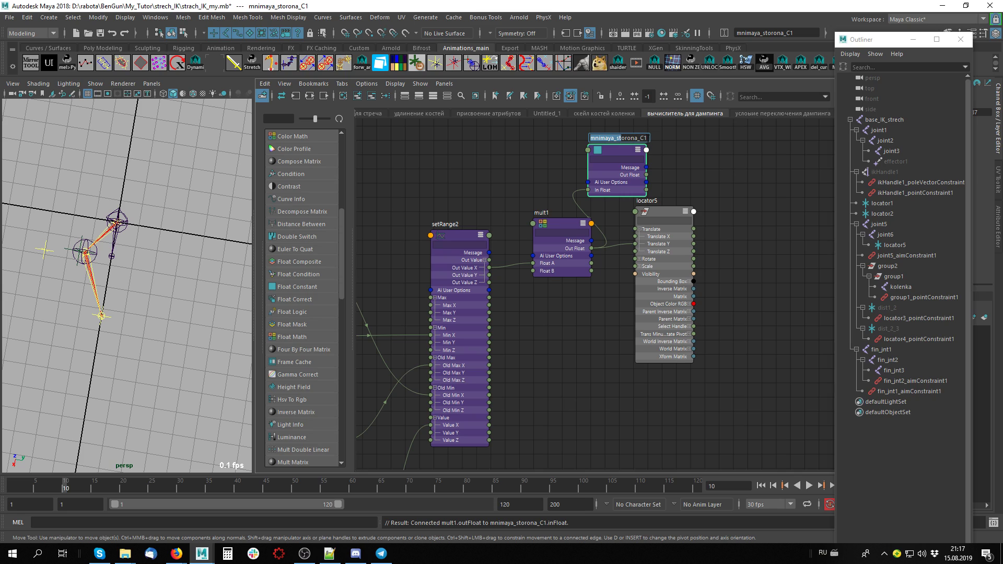
left_click_drag(649, 138, 522, 134)
type("P")
key("BackSpace")
key("alt+shift")
type("H_calculated_visota")
key("Return")
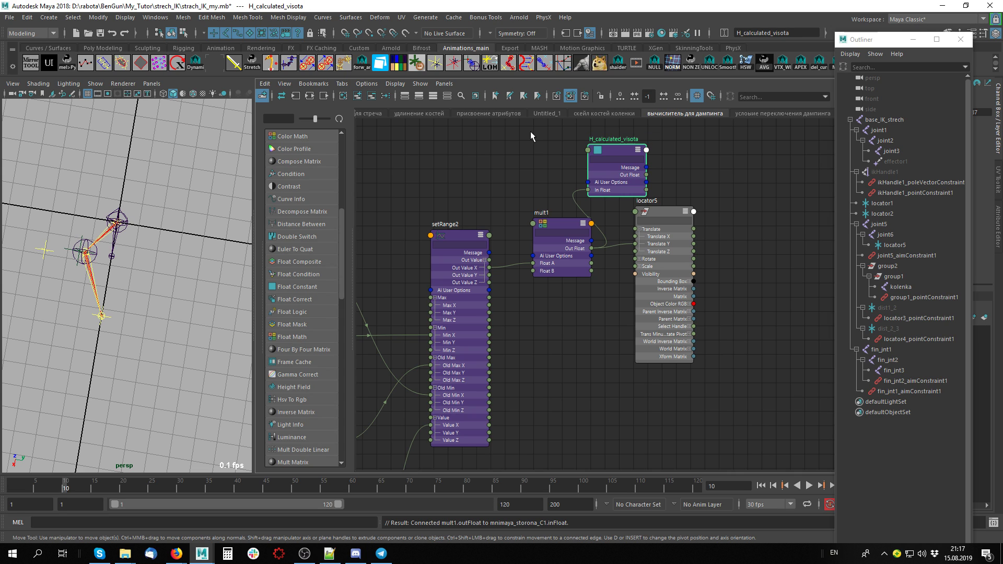
middle_click_drag(682, 201, 636, 205, "alt")
left_click_drag(576, 150, 602, 152)
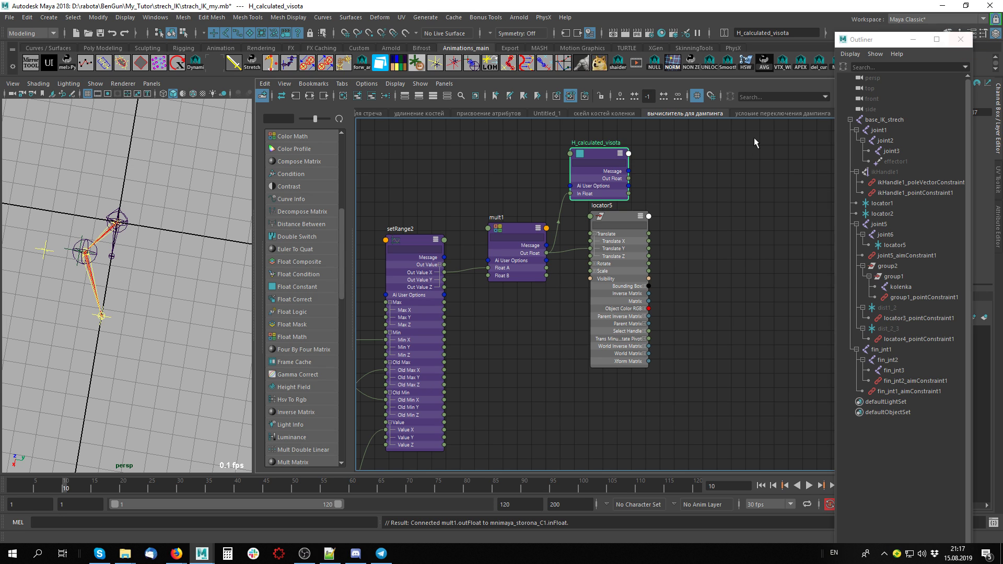
Close the Outliner and add H_calculated_visota to the "условие переключения дампинга" graph.
left_click(960, 39)
left_click(783, 112)
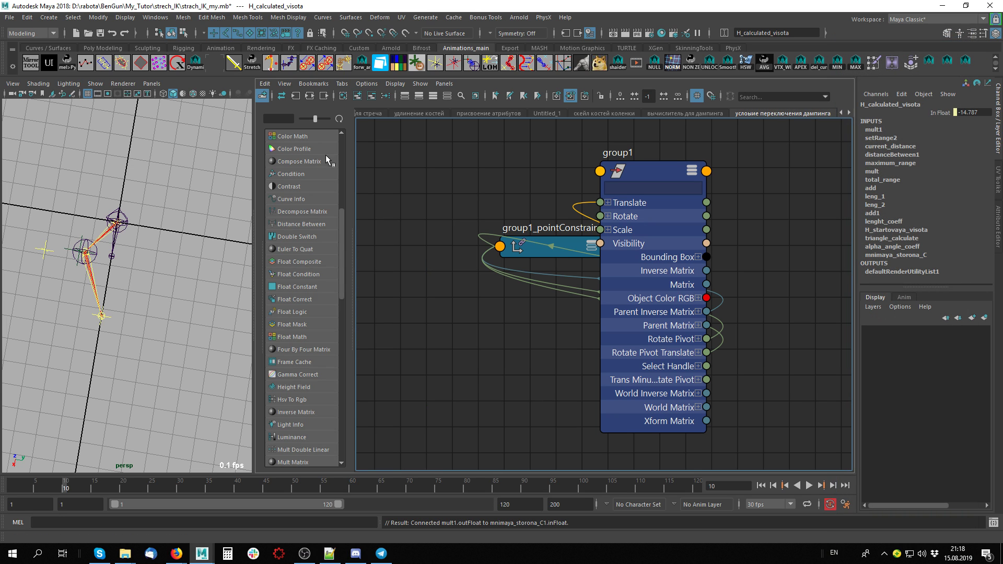
left_click(357, 96)
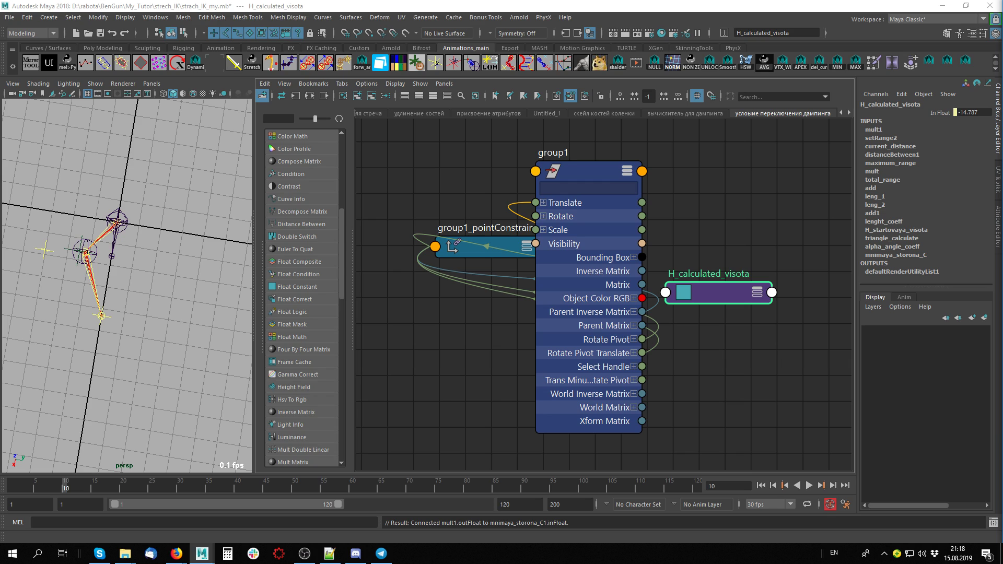
Select current_distance and mnimaya_storona_C in the "вычислитель для дампинга" graph and add both to the "условие переключения дампинга" graph.
left_click(697, 114)
middle_click_drag(694, 230, 898, 122, "alt")
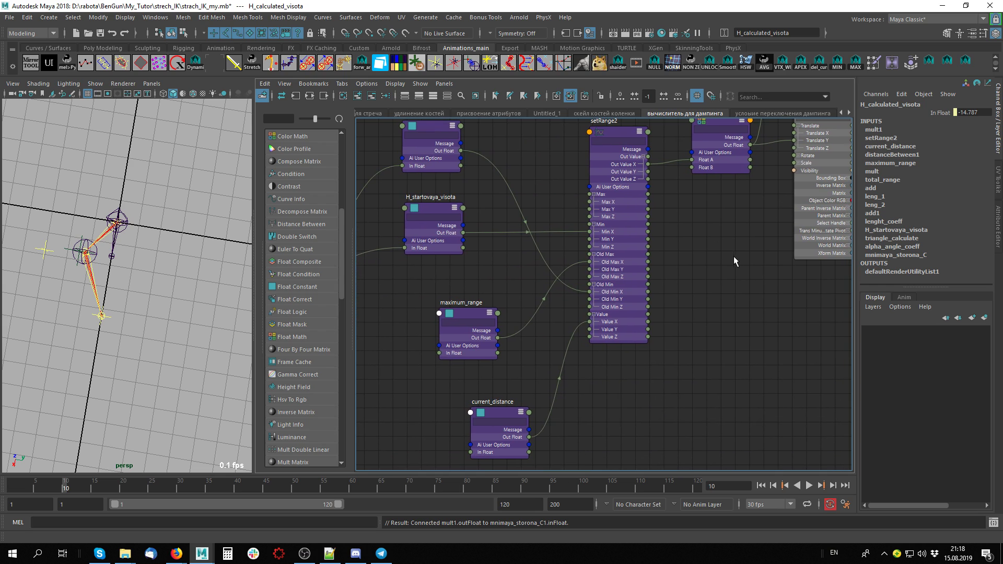
scroll(558, 334, "down", 2)
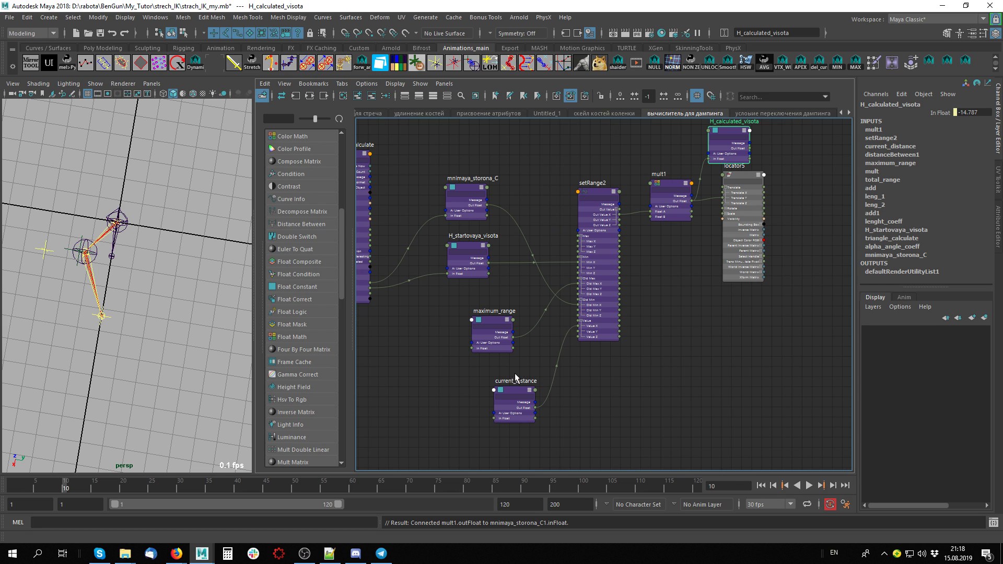
left_click(514, 390)
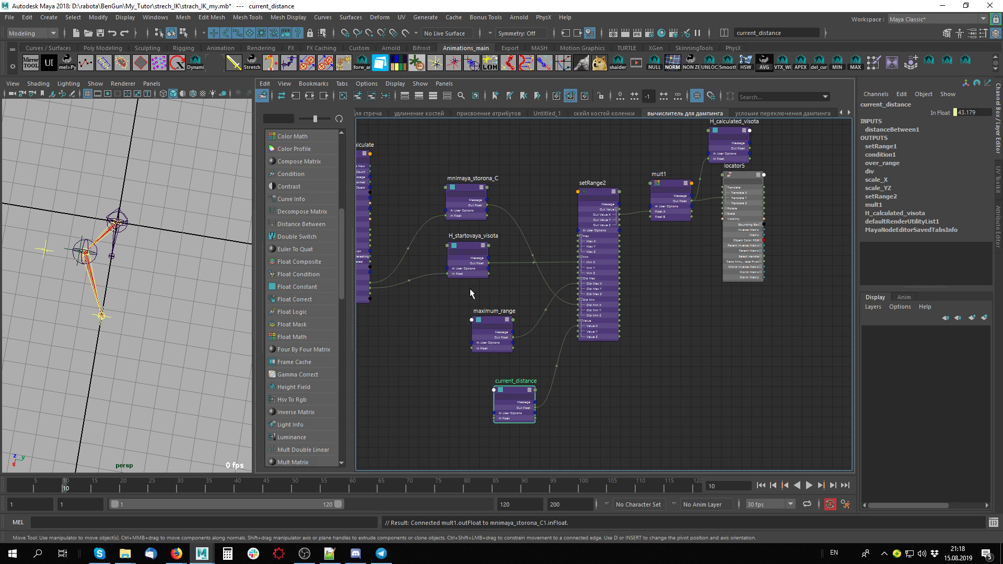
left_click(474, 192, "shift")
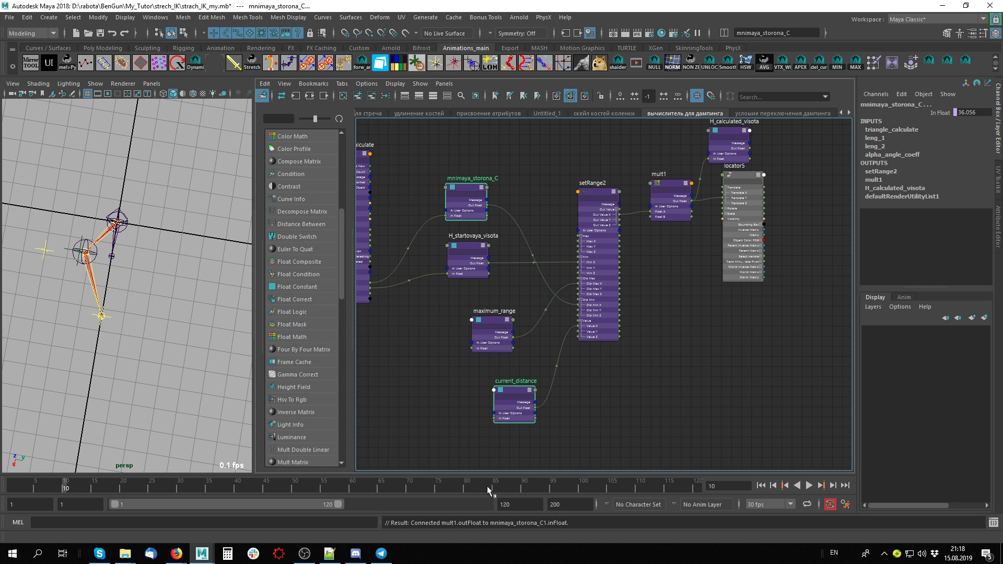
middle_click_drag(662, 361, 655, 399, "alt")
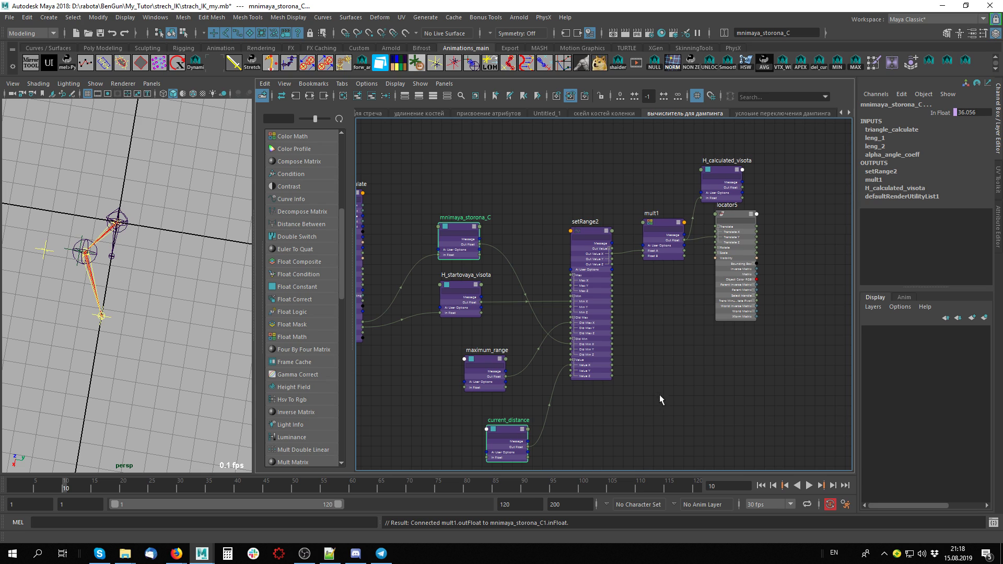
left_click(801, 114)
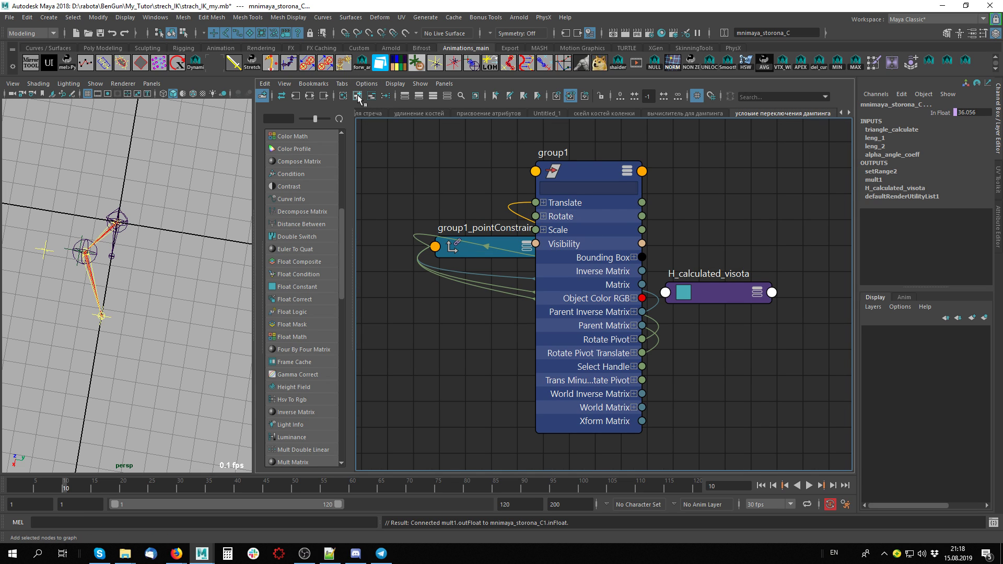
left_click(357, 96)
scroll(732, 278, "down", 3)
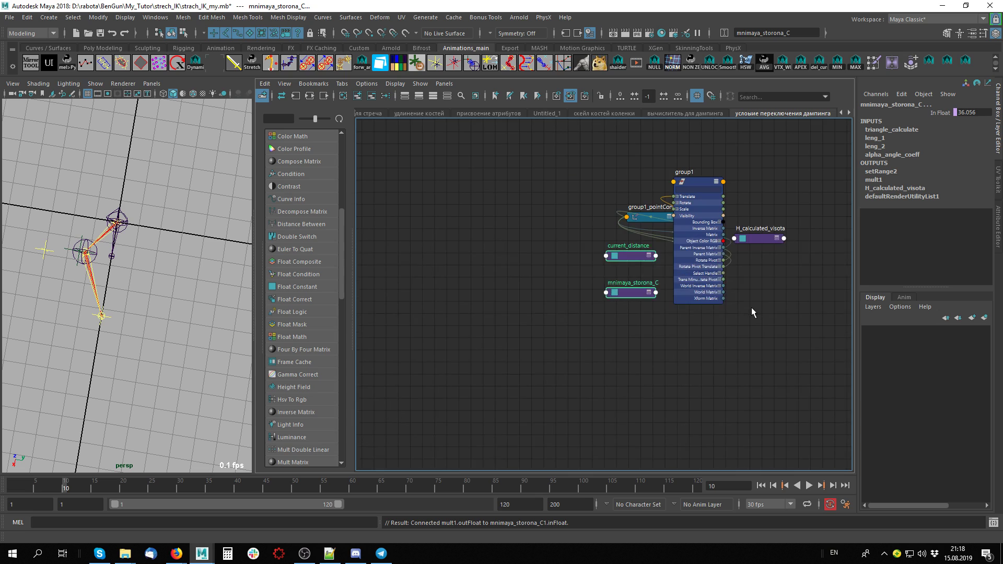
Show the attributes of H_calculated_visota, current_distance and mnimaya_storona_C and spread the three nodes apart, away from group1.
left_click_drag(760, 240, 581, 347)
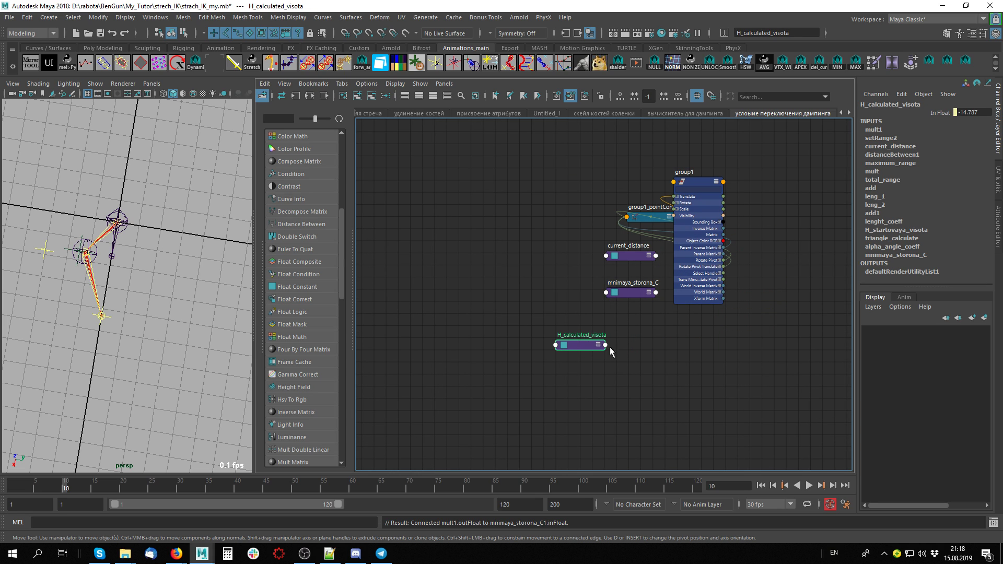
left_click_drag(554, 390, 625, 254)
key("3")
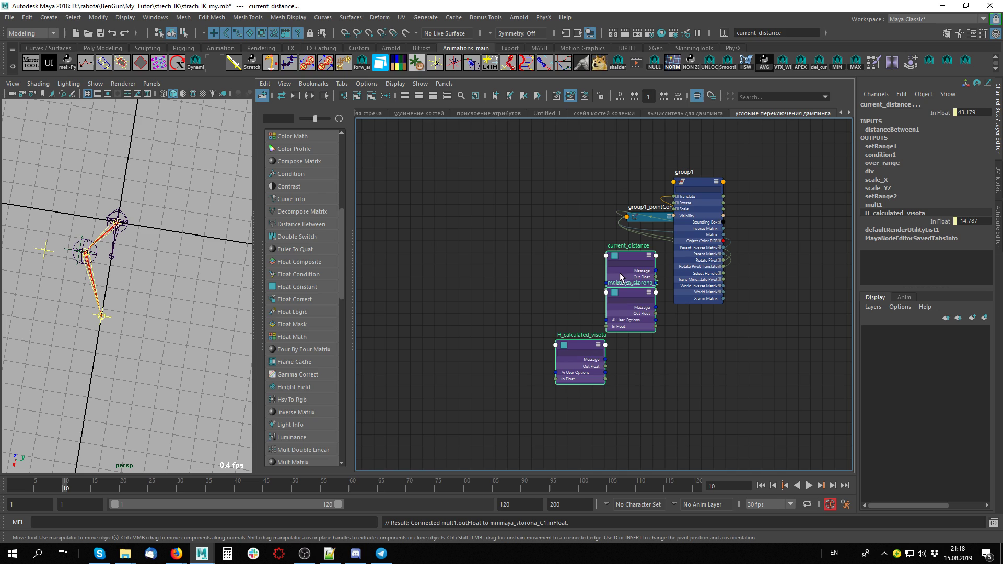
left_click(581, 293)
left_click_drag(625, 291, 519, 253)
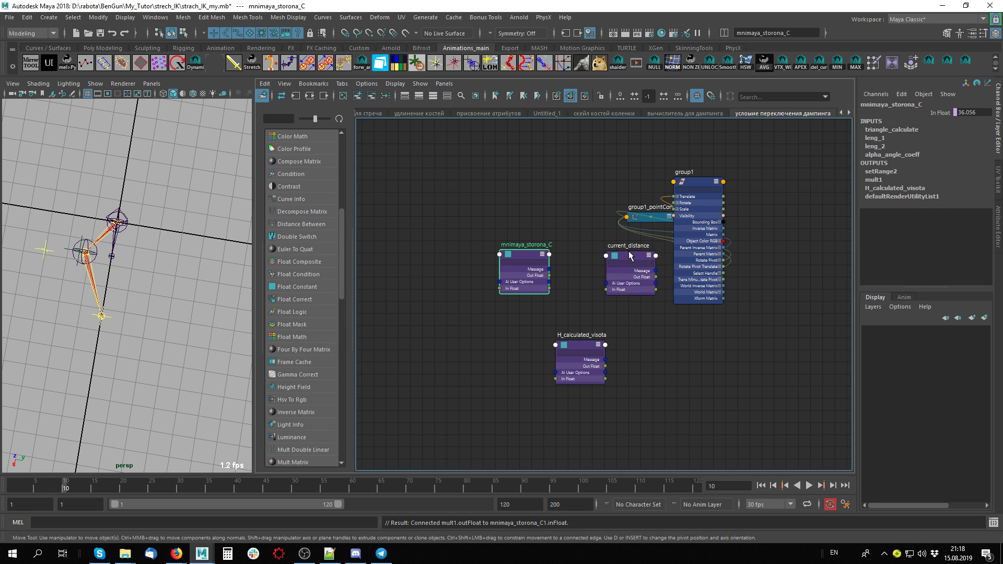
left_click_drag(629, 254, 636, 385)
left_click_drag(585, 341, 530, 380)
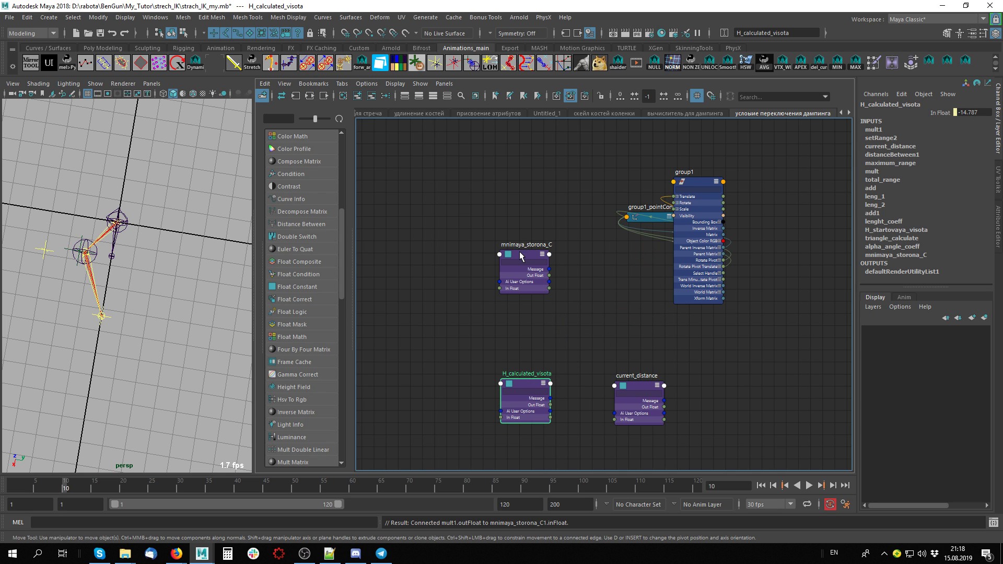
left_click_drag(521, 256, 479, 308)
left_click_drag(641, 387, 624, 409)
Separate group1_pointConstraint1 from group1, show all its attributes and place group1 beside it.
left_click_drag(637, 221, 558, 165)
key("3")
scroll(622, 234, "up", 5)
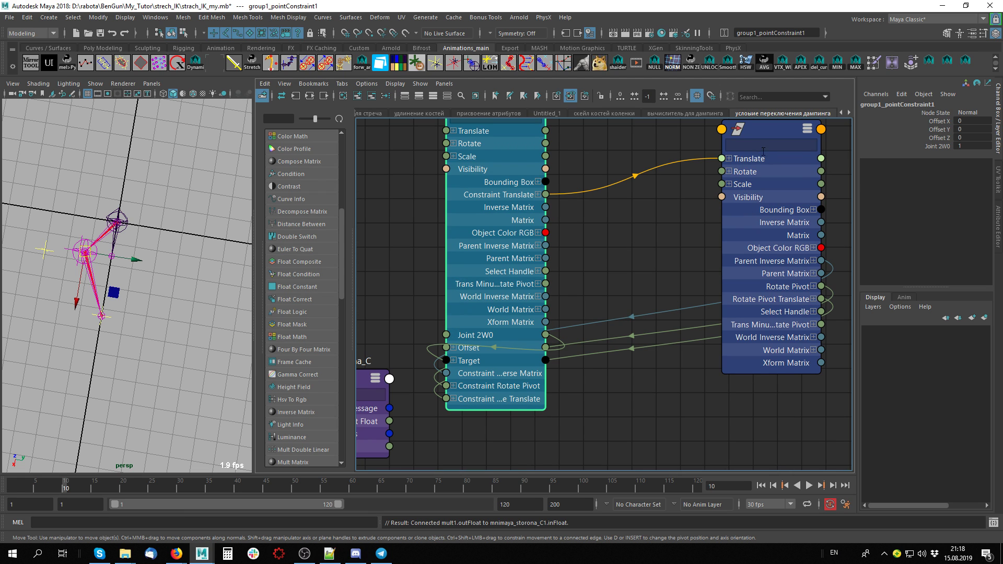
middle_click_drag(622, 227, 614, 277, "alt")
left_click_drag(754, 180, 759, 215)
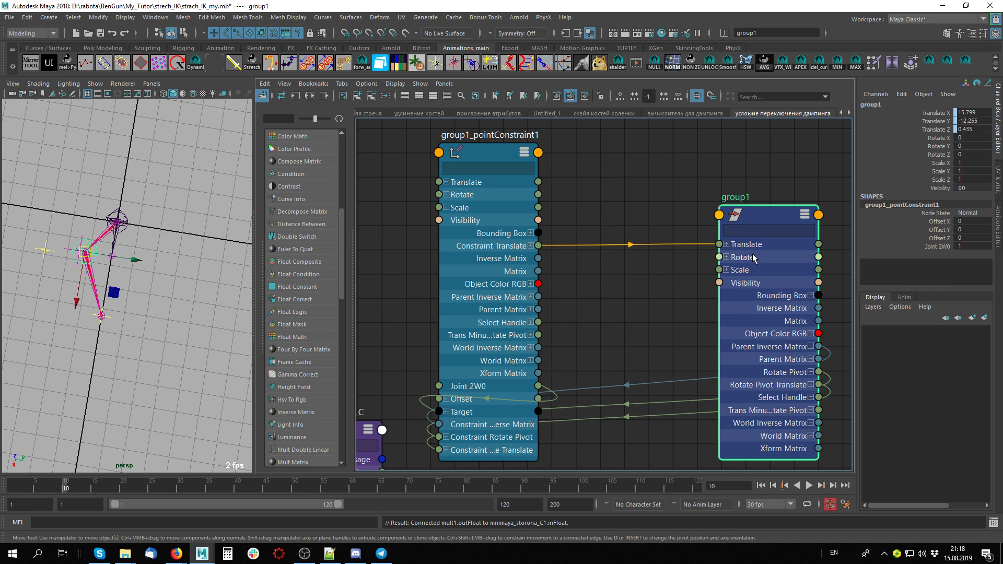
Expand group1's Translate and the constraint's Constraint Translate into X, Y and Z, then widen the constraint node and align group1 with it.
left_click(726, 244)
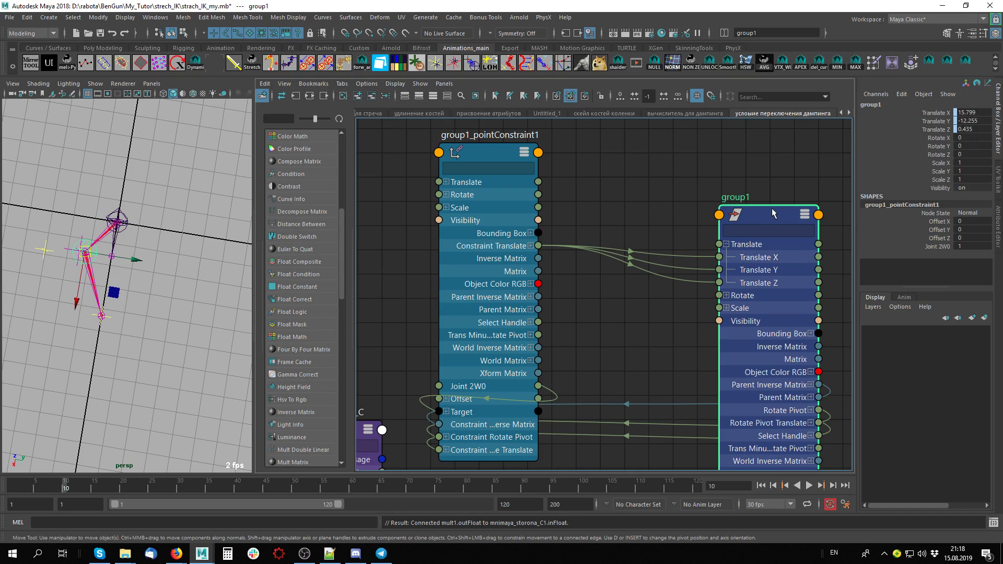
left_click(530, 246)
scroll(669, 346, "down", 2)
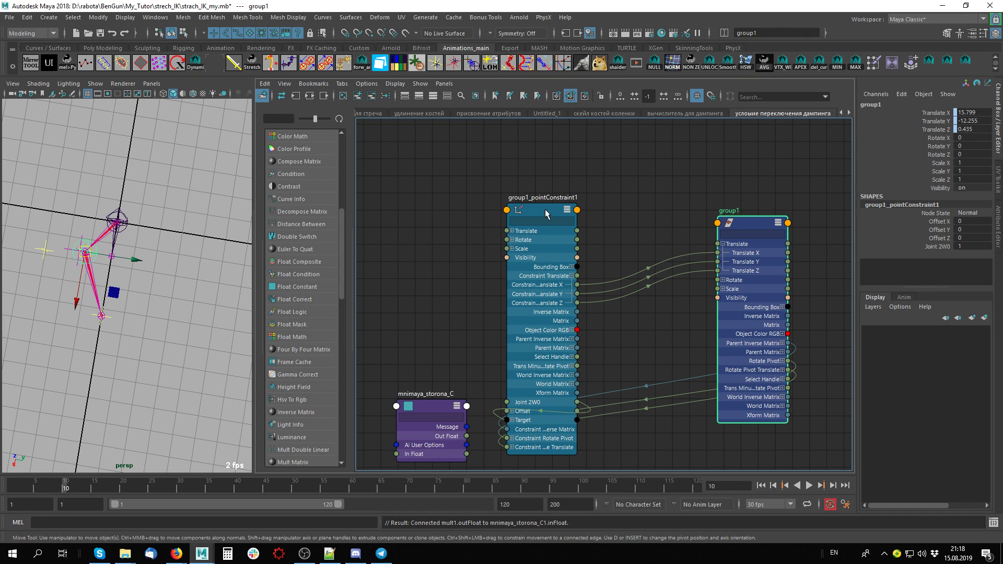
left_click_drag(544, 209, 511, 137)
scroll(600, 276, "up", 3)
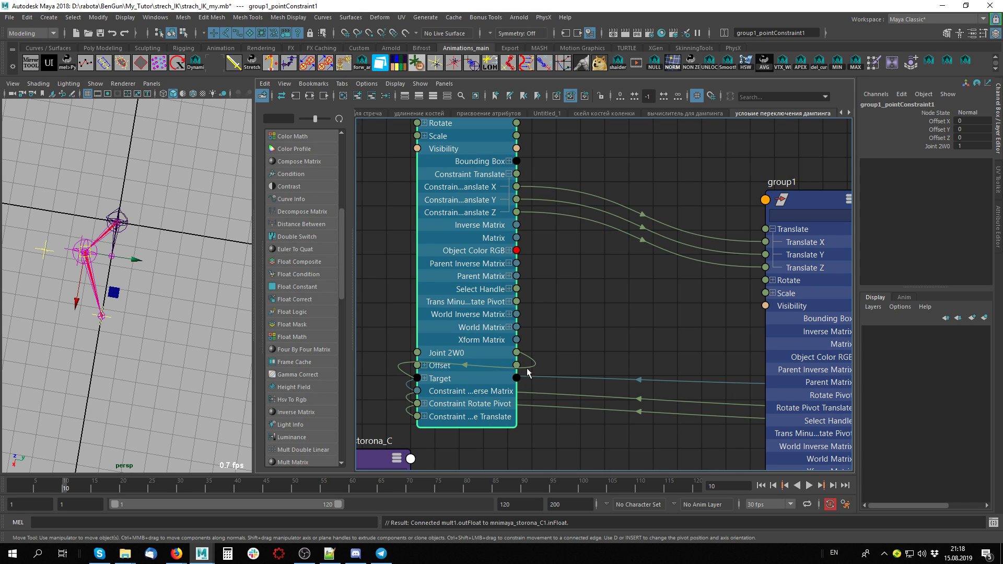
left_click_drag(514, 427, 551, 427)
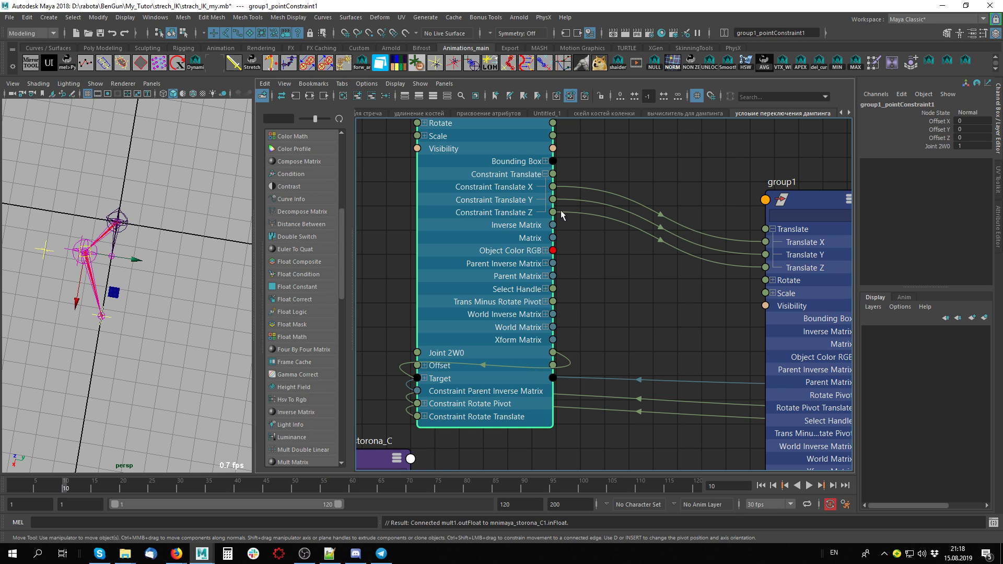
left_click_drag(816, 199, 820, 154)
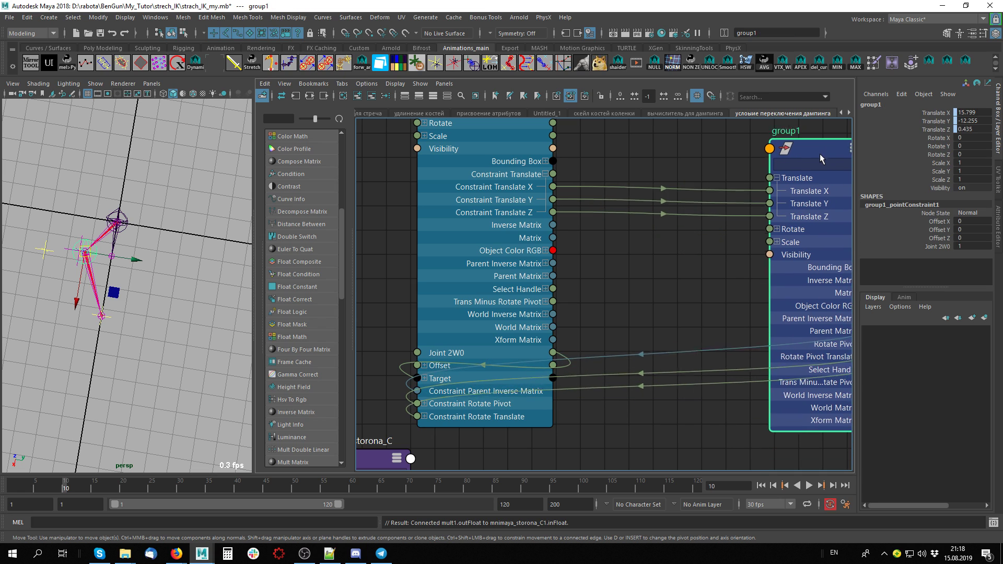
Stack the float constants below the constraint node, with H_calculated_visota first, current_distance under it and mnimaya_storona_C last.
middle_click_drag(679, 294, 606, 269, "alt")
scroll(624, 298, "down", 1)
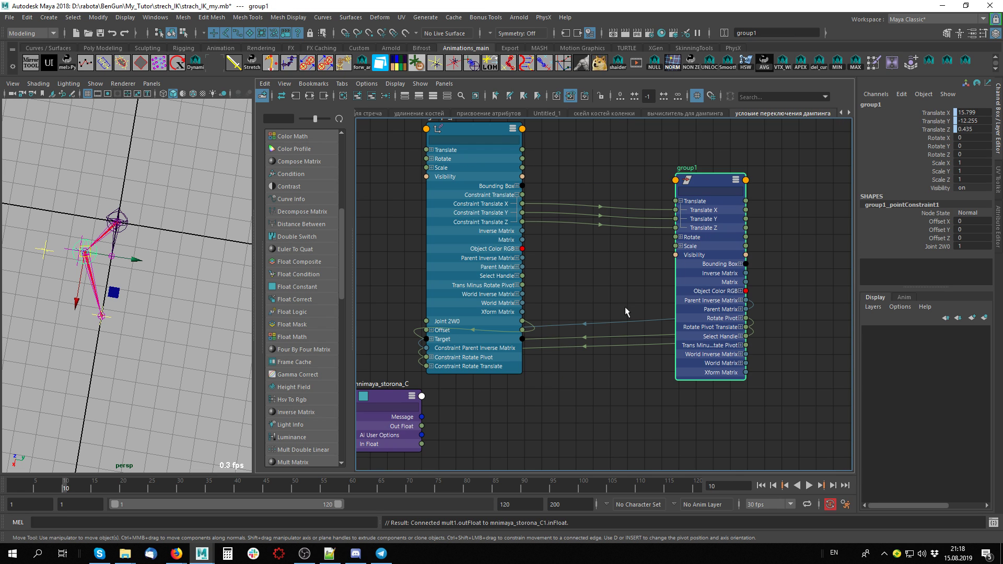
middle_click_drag(562, 383, 634, 279, "alt")
middle_click_drag(592, 337, 541, 390, "alt")
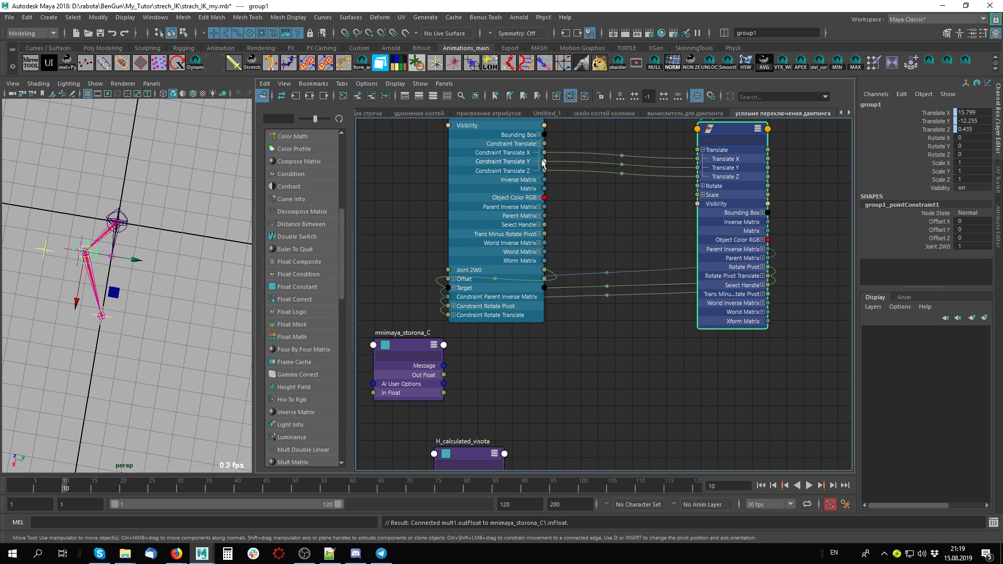
middle_click_drag(557, 387, 581, 274, "alt")
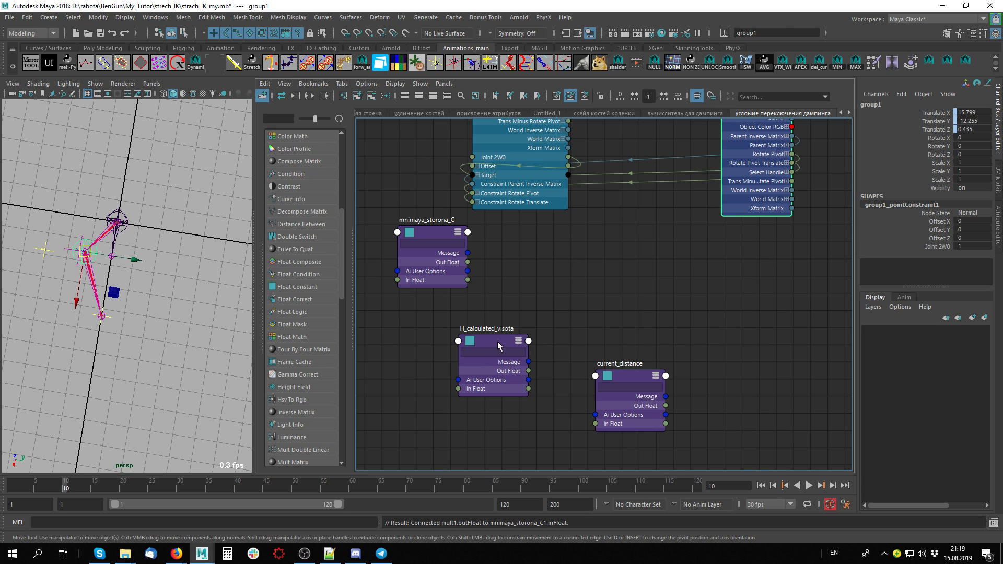
left_click_drag(490, 353, 530, 307)
left_click_drag(440, 236, 511, 424)
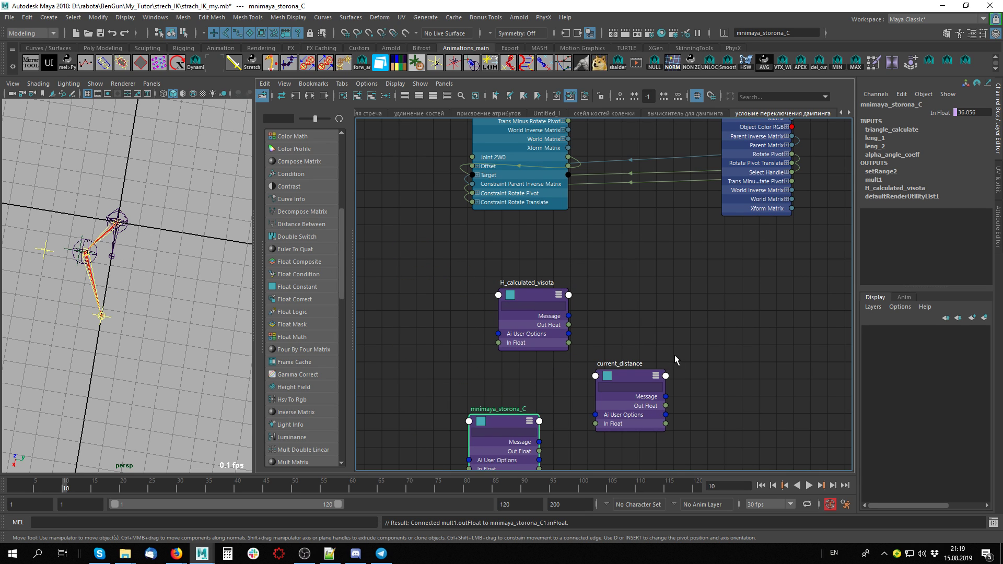
middle_click_drag(675, 355, 631, 276, "alt")
left_click_drag(452, 352, 501, 434)
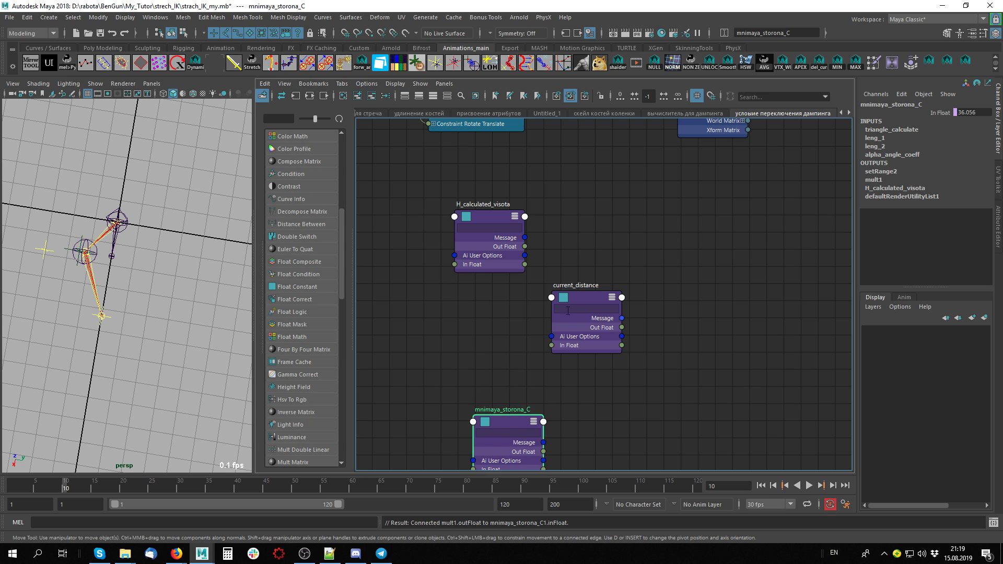
left_click(574, 300)
left_click_drag(575, 300, 476, 331)
Try connecting H_calculated_visota's Out Float to group1's Translate Y and move locator1 to test the knee.
middle_click_drag(605, 257, 595, 407, "alt")
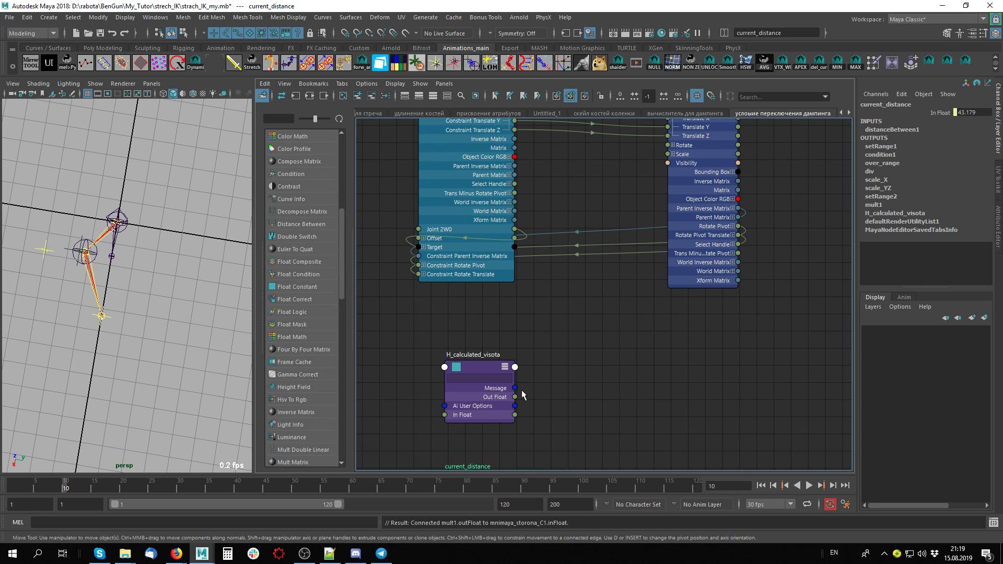
middle_click_drag(604, 285, 509, 453, "alt")
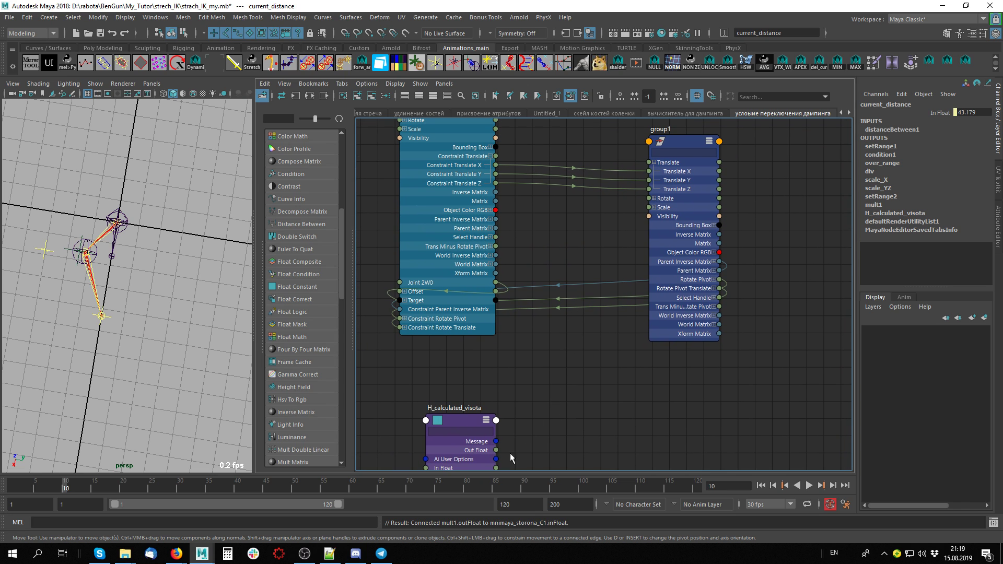
left_click_drag(496, 450, 649, 180)
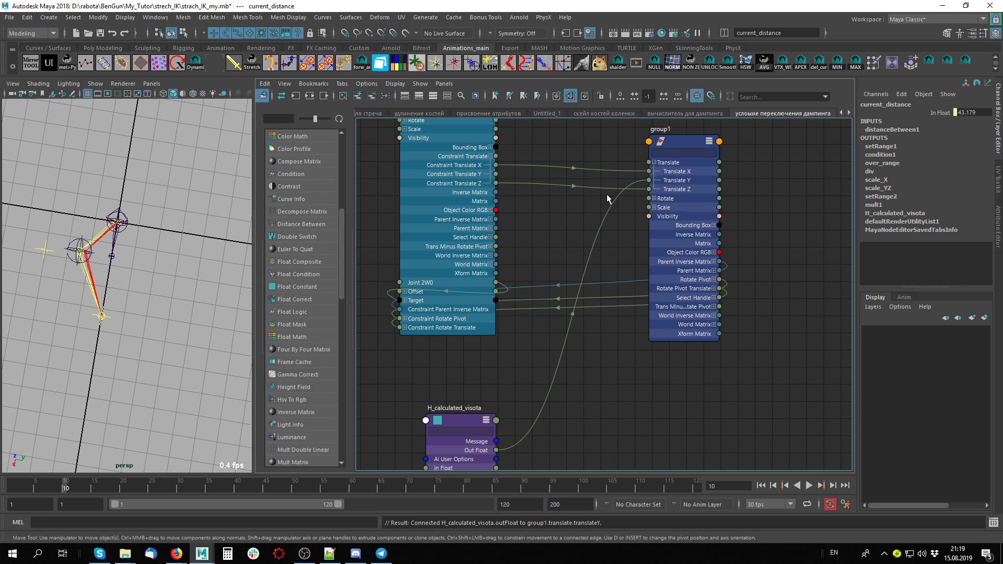
left_click(104, 315)
left_click_drag(99, 365, 172, 374)
middle_click_drag(610, 375, 591, 383, "alt")
Delete the H_calculated_visota connection, reconnect Constraint Translate Y to group1's Translate Y and move locator1 slightly.
left_click(550, 300)
key("Delete")
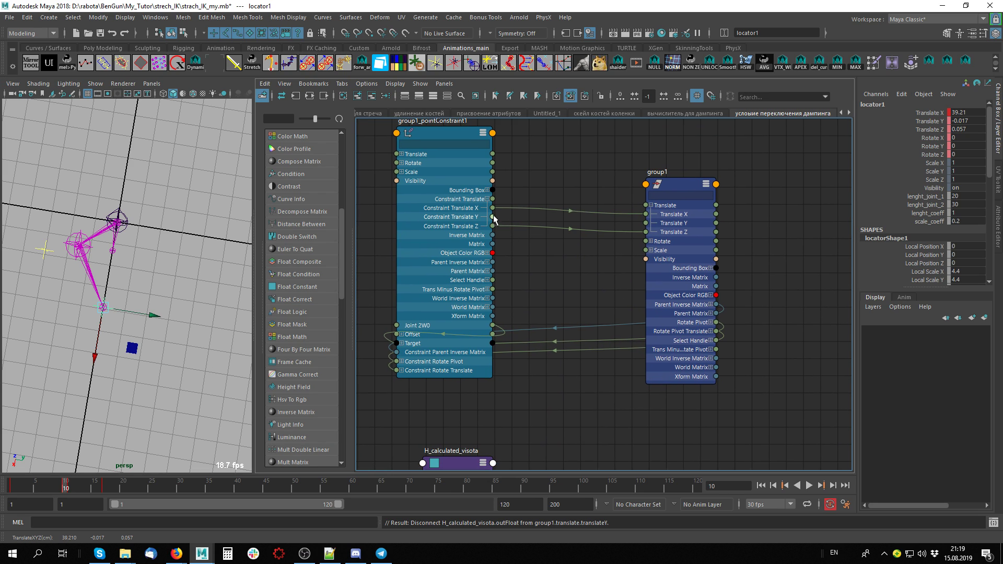
left_click_drag(494, 220, 647, 223)
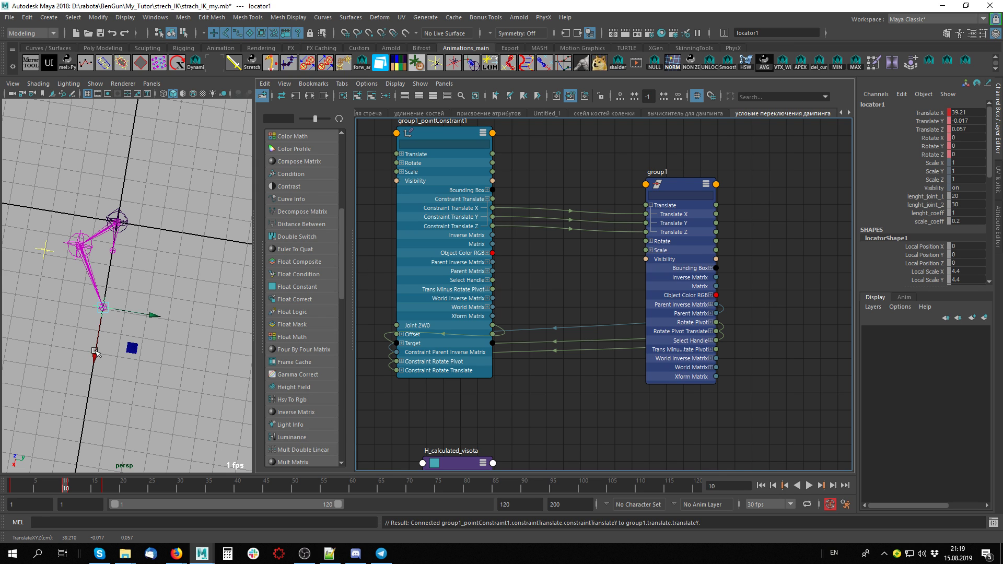
mouse_move(96, 354)
left_mouse_down()
mouse_move(90, 402)
mouse_move(95, 357)
left_mouse_up()
Create a Condition node beside the float constants, show its attributes and expand Color If False and Color If True.
middle_click_drag(582, 415, 571, 296, "alt")
scroll(592, 375, "down", 3)
middle_click_drag(580, 349, 574, 266, "alt")
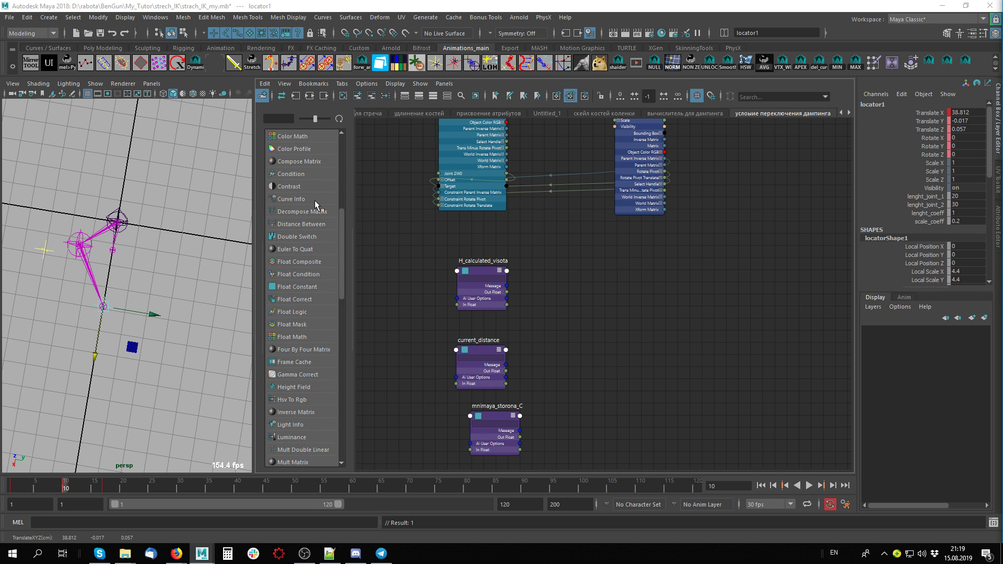
left_click(306, 174)
left_click_drag(697, 343, 559, 269)
key("3")
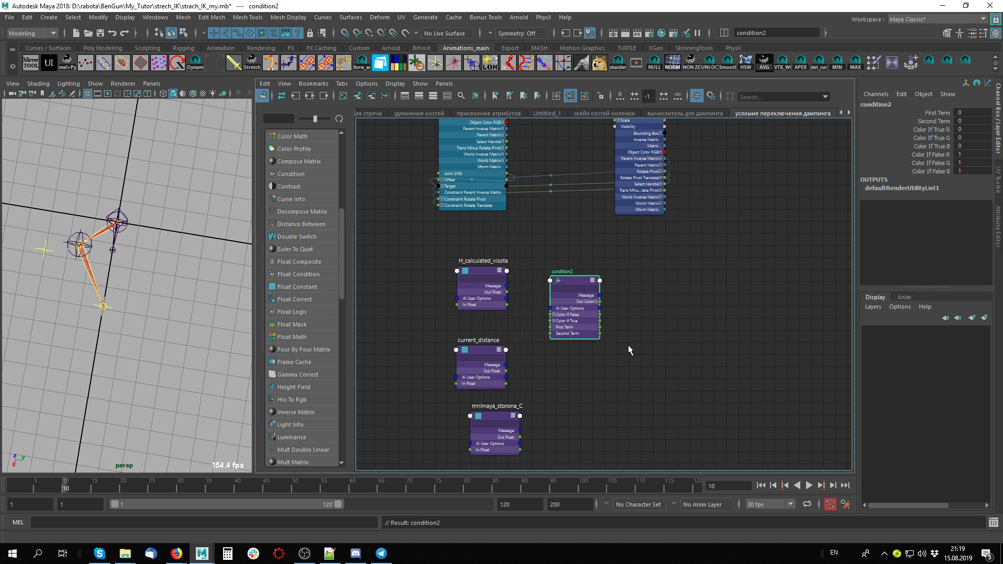
scroll(628, 345, "up", 3)
left_click(522, 310)
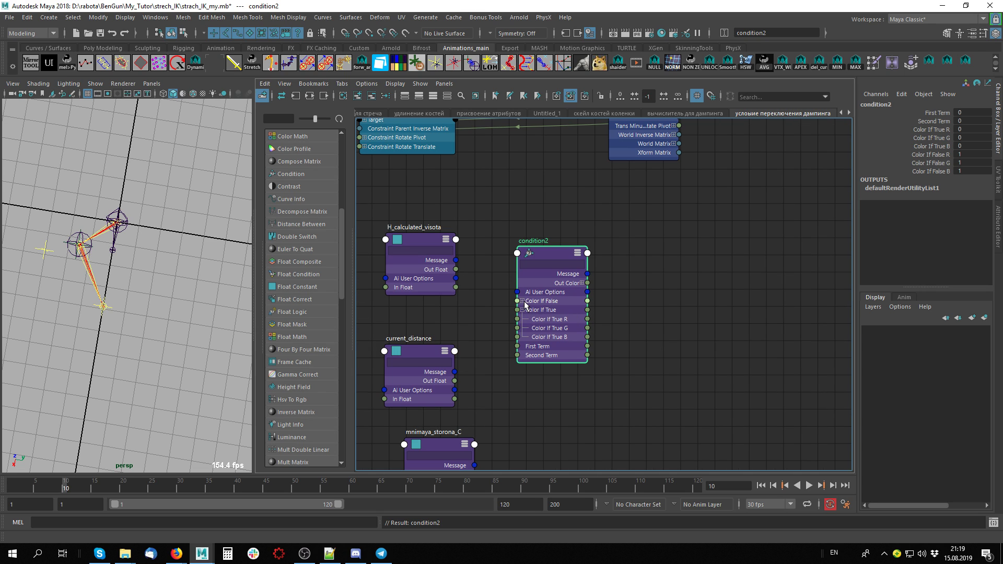
left_click(522, 302)
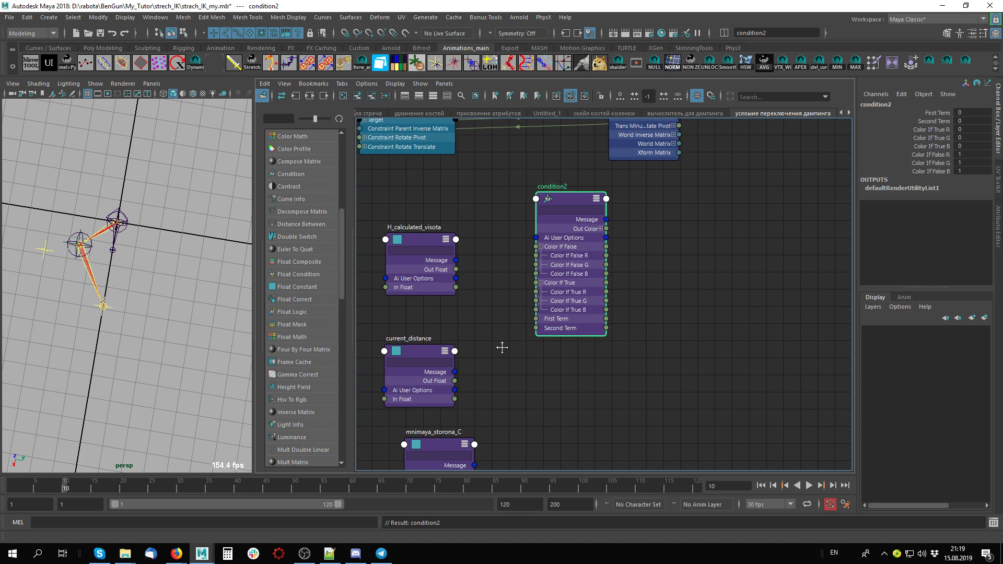
middle_click_drag(502, 347, 578, 339, "alt")
mouse_move(570, 397)
middle_mouse_down("alt")
mouse_move(567, 354)
mouse_move(566, 373)
middle_mouse_up("alt")
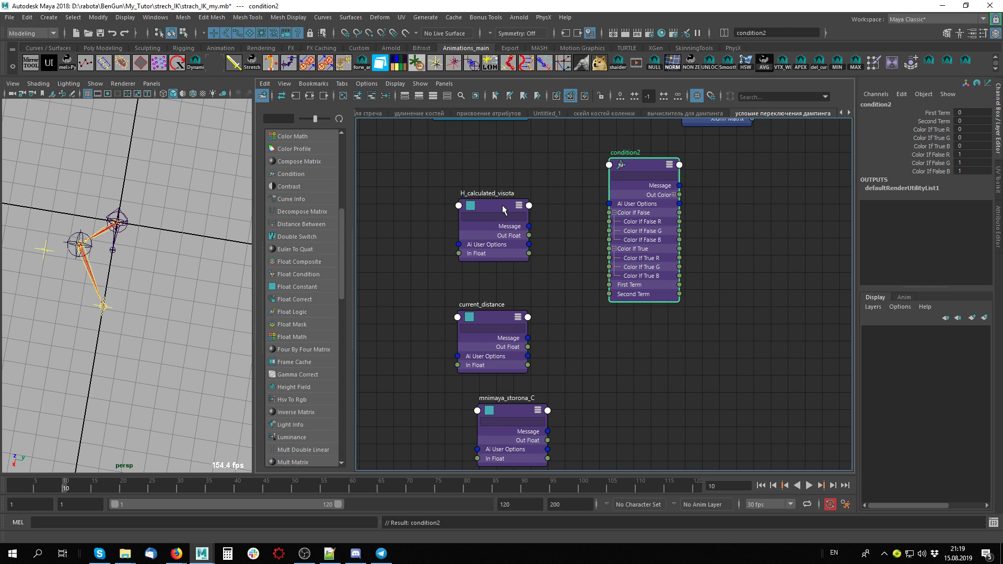
Align current_distance directly beneath H_calculated_visota and connect its Out Float to condition2's First Term.
left_click_drag(502, 205, 476, 200)
left_click(668, 165)
middle_click_drag(719, 199, 723, 388)
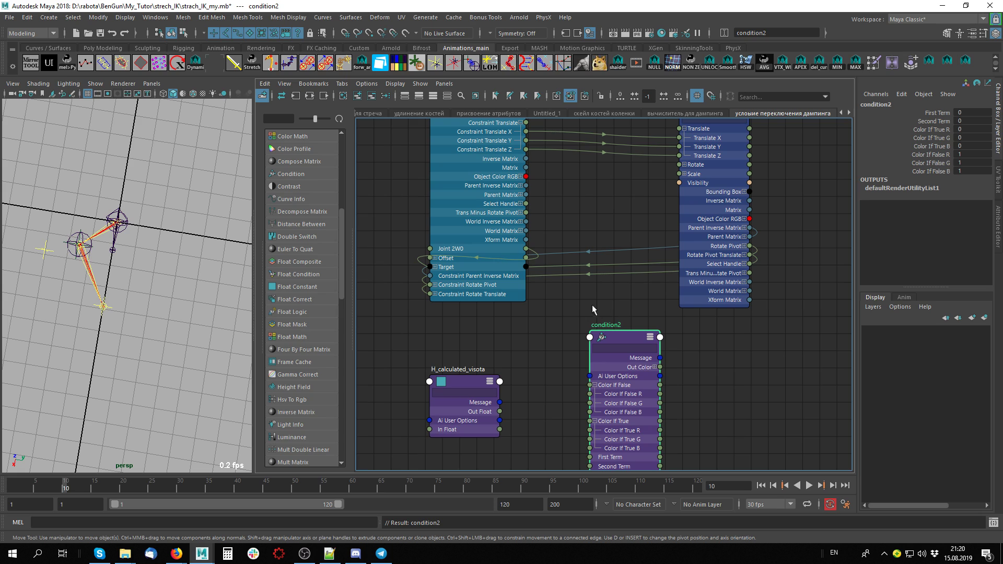
middle_click_drag(593, 307, 557, 212)
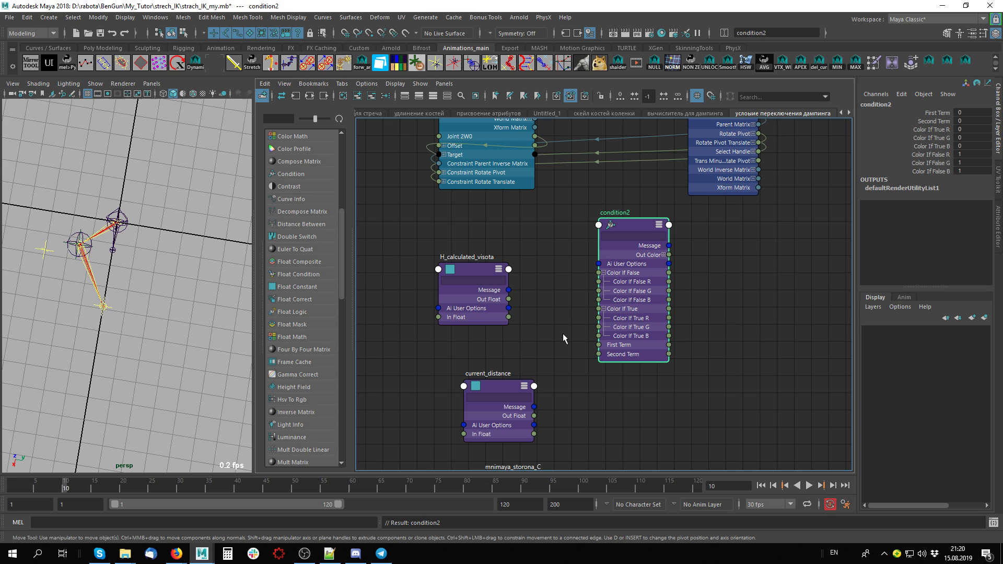
middle_click_drag(572, 372, 577, 300)
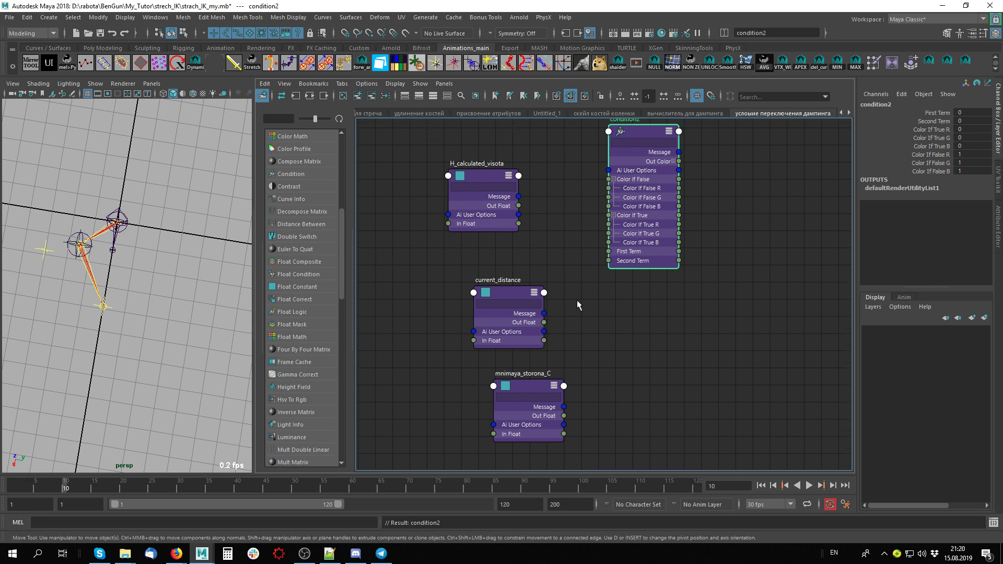
left_click_drag(519, 292, 493, 263)
middle_click_drag(584, 301, 588, 351)
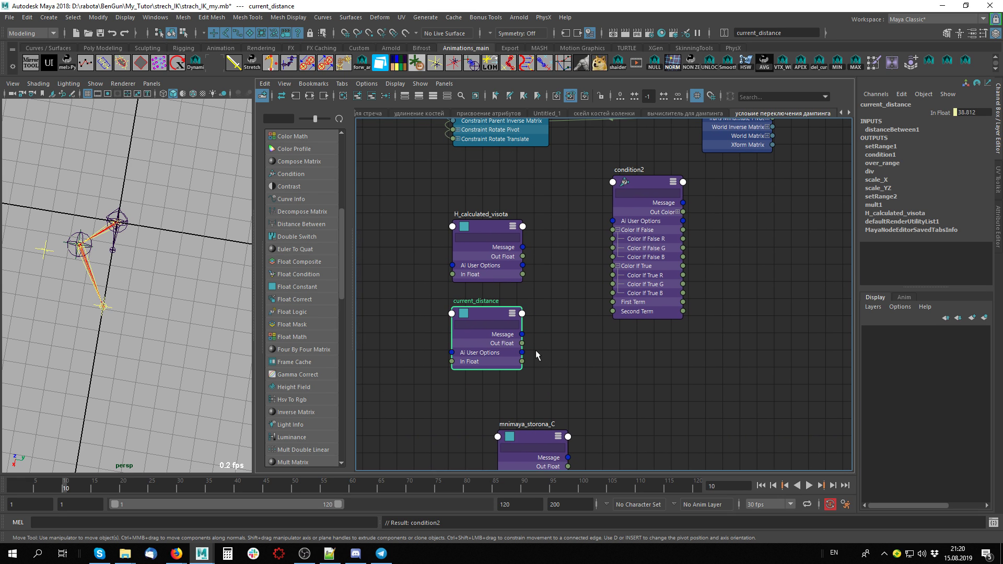
left_click_drag(607, 306, 613, 302)
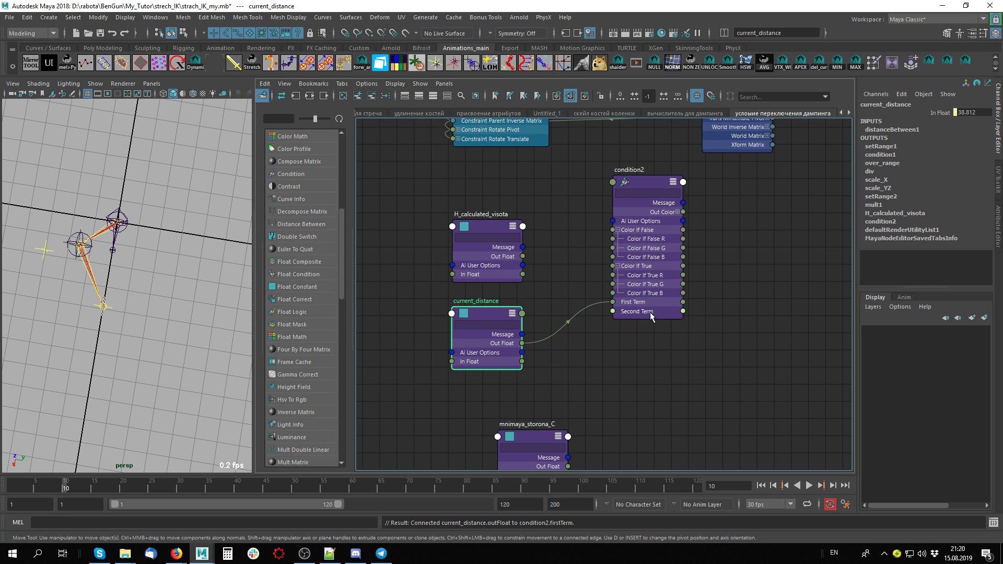
Show condition2's attributes and set its operation to Greater or Equal.
double_click(641, 318)
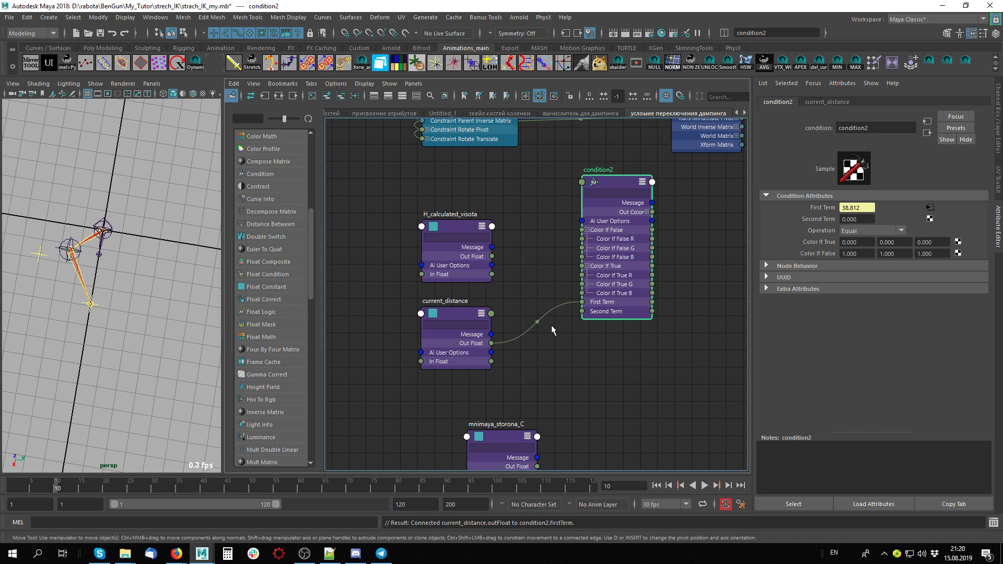
left_click(864, 231)
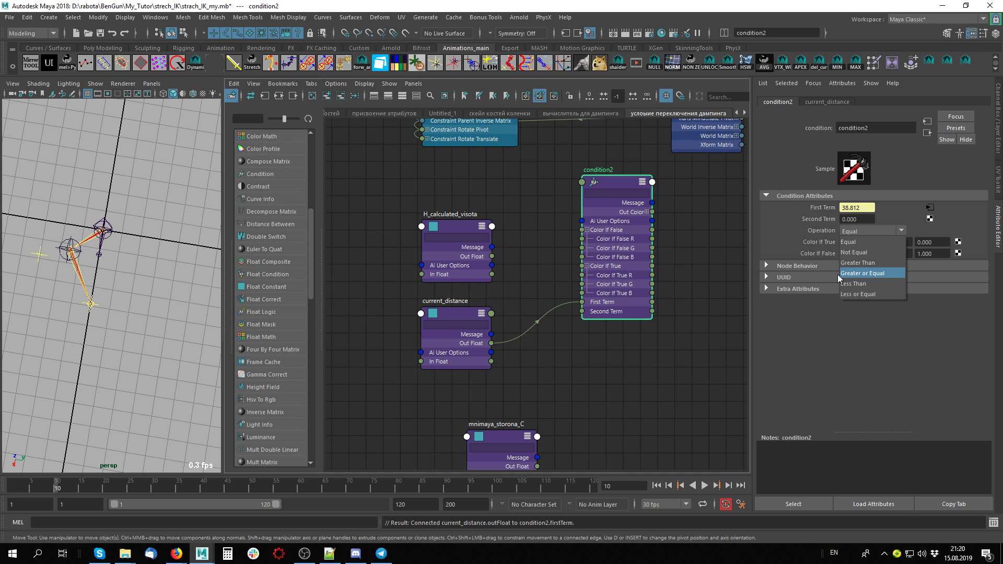
left_click(876, 280)
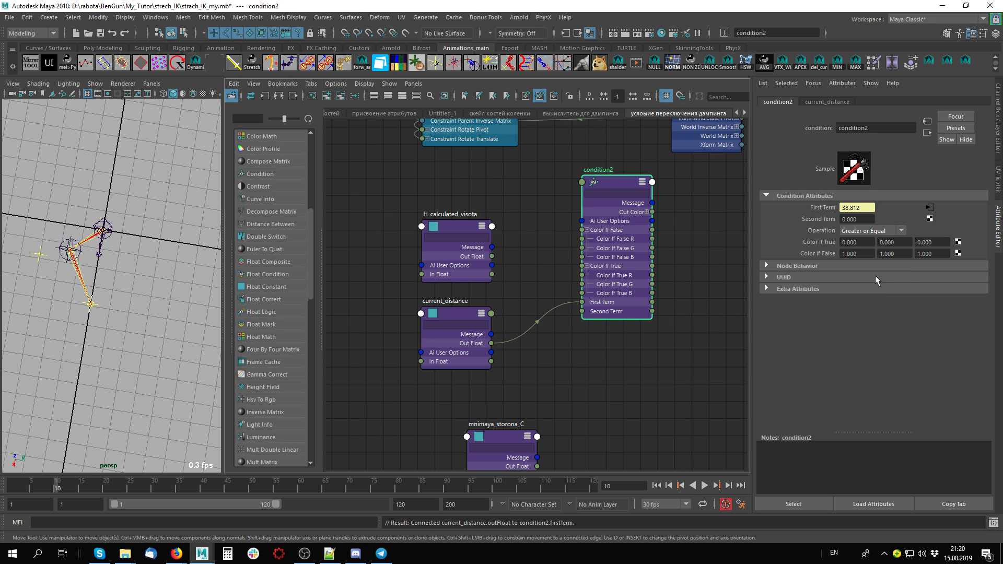
Connect mnimaya_storona_C's Out Float to condition2's Second Term and align that node beneath current_distance.
middle_click_drag(677, 370, 703, 266, "alt")
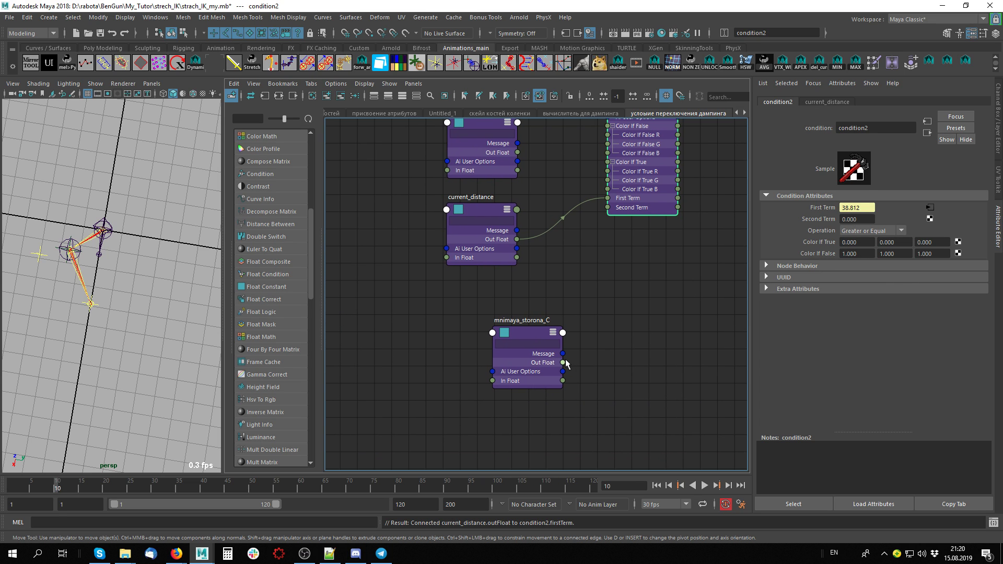
left_click_drag(605, 294, 609, 207)
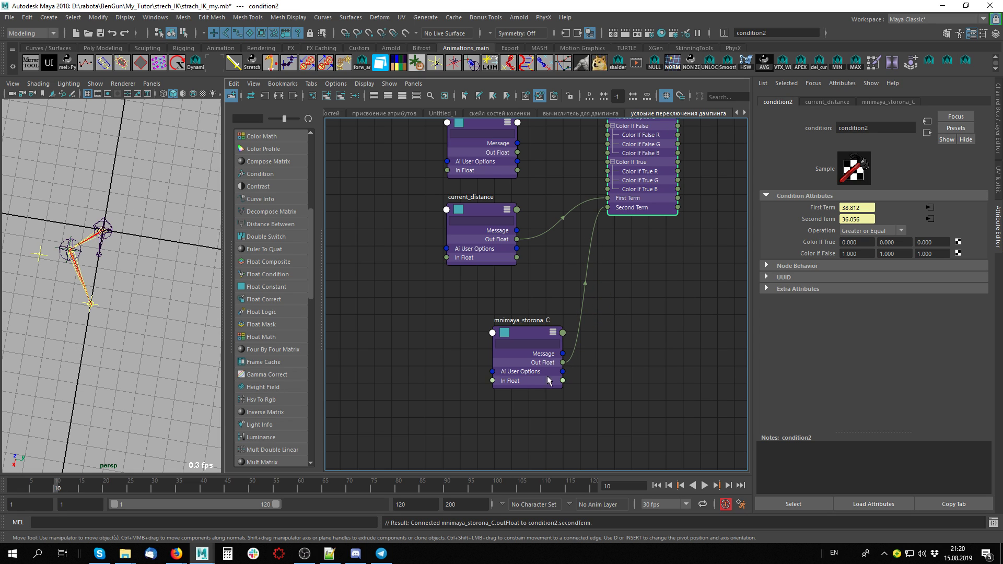
left_click(529, 331)
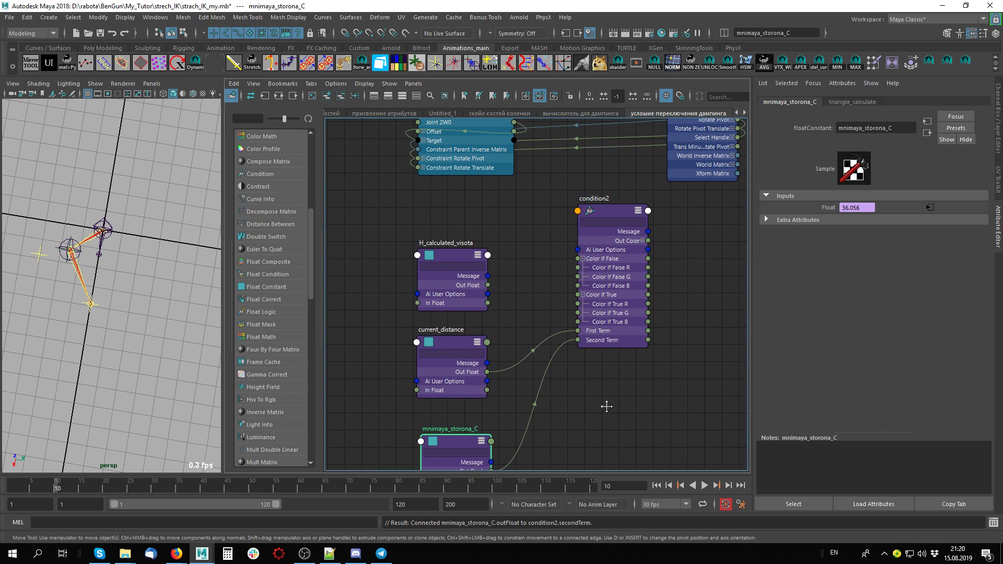
Connect H_calculated_visota's Out Float to condition2's Color If True G.
left_click(601, 218)
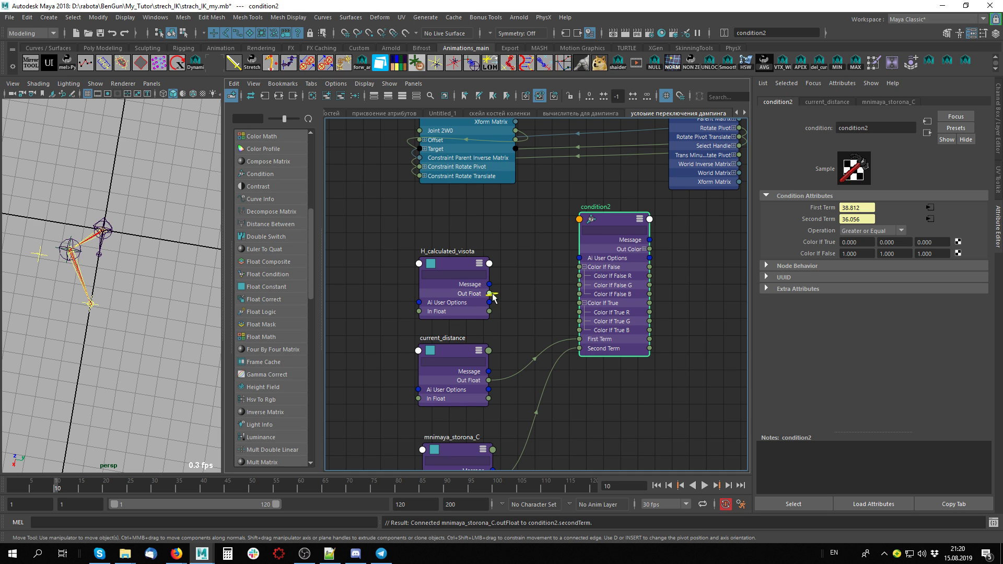
middle_click_drag(531, 212, 514, 285, "alt")
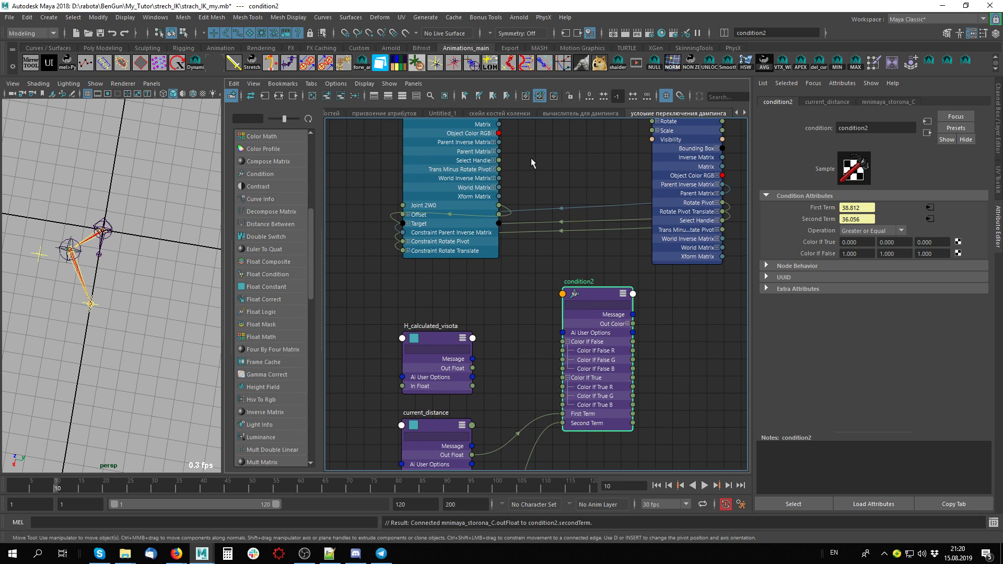
middle_click_drag(531, 157, 498, 122, "alt")
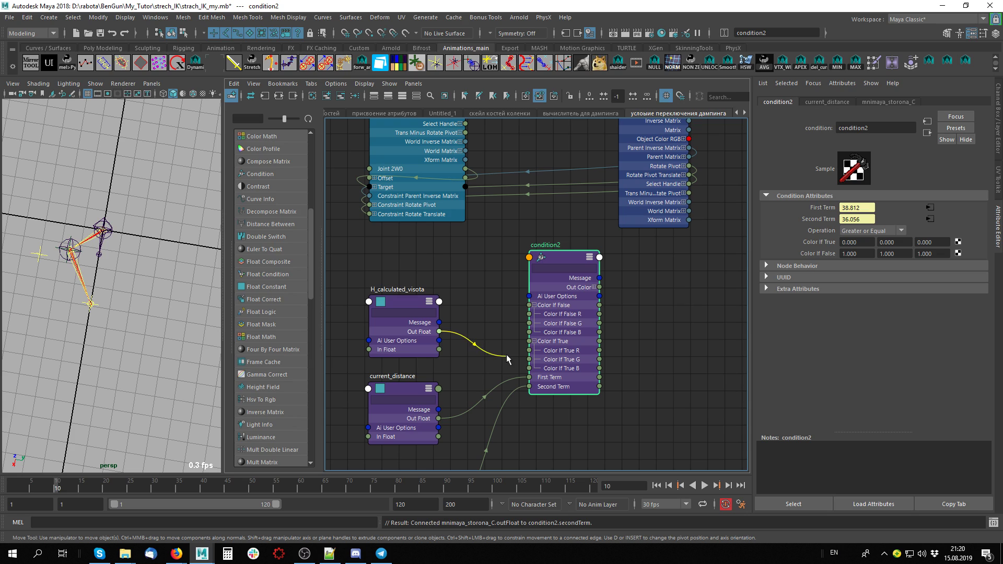
left_click_drag(506, 354, 535, 359)
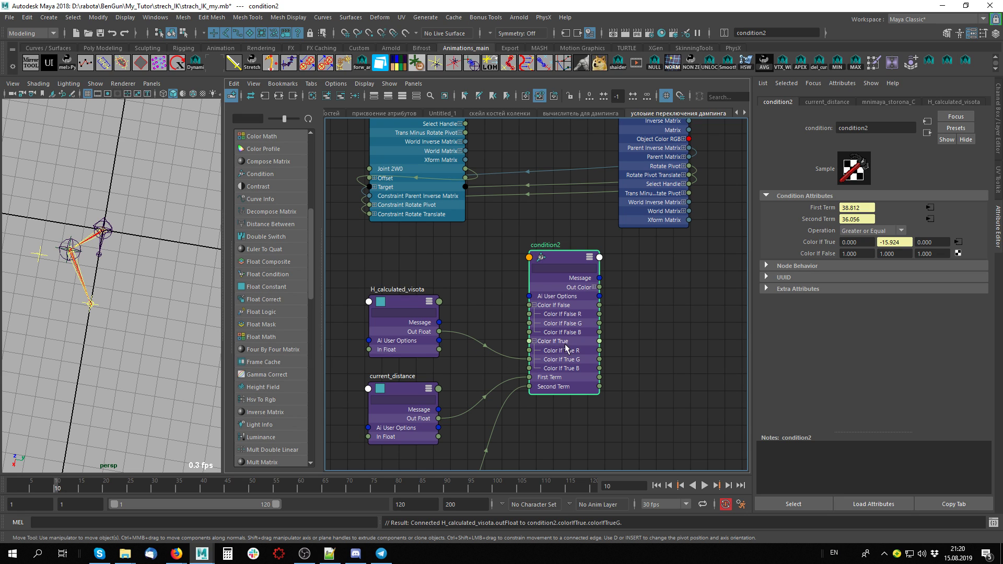
Connect the point constraint's Constraint Translate Y to condition2's Color If False G.
left_click(397, 308)
middle_click_drag(494, 248, 486, 361, "alt")
middle_click_drag(528, 263, 518, 230, "alt")
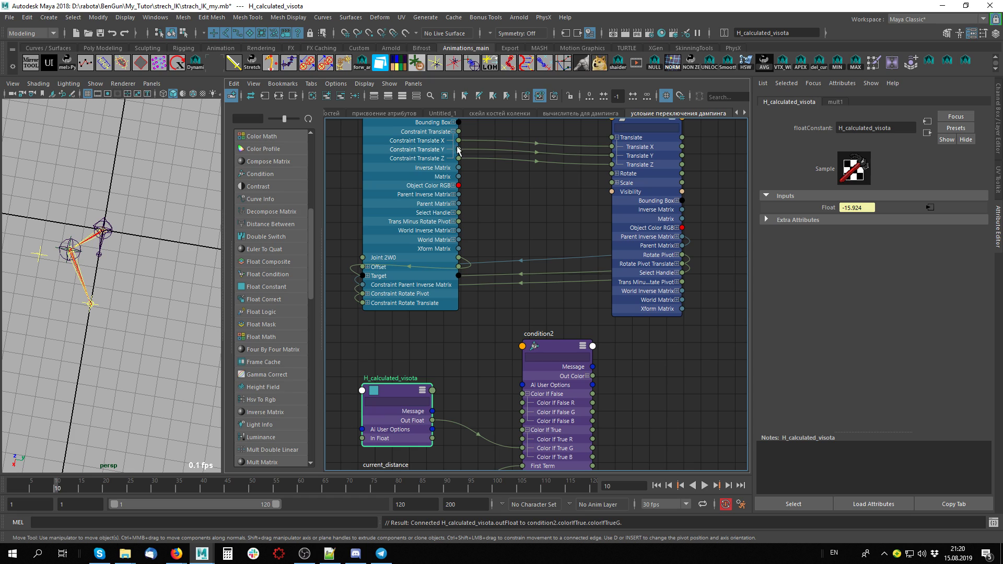
left_click_drag(457, 150, 523, 413)
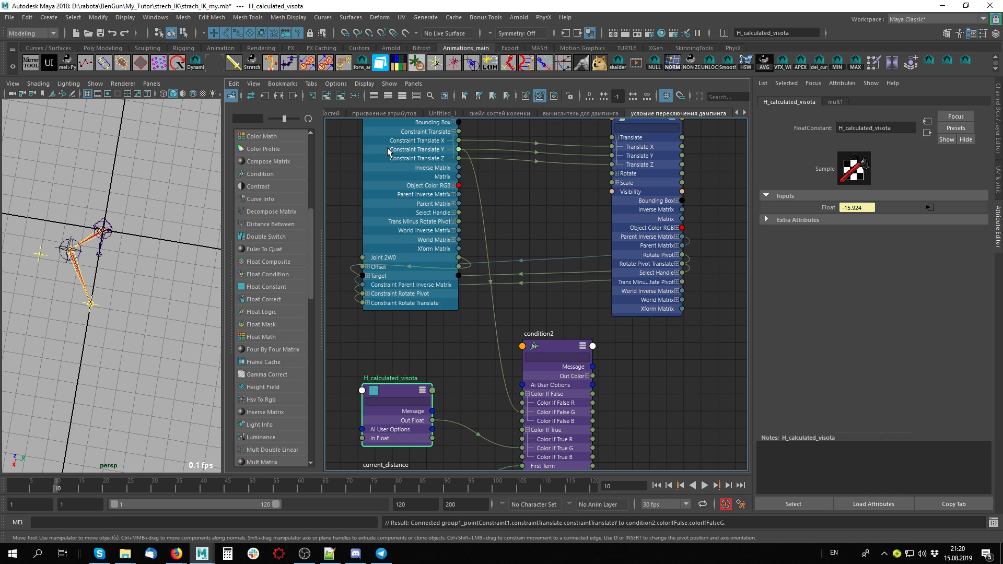
Move condition2 between the constraint and group1, expand Out Color and connect Out Color G to group1's Translate Y.
mouse_move(509, 212)
middle_mouse_down("alt")
mouse_move(510, 279)
mouse_move(457, 166)
mouse_move(495, 205)
middle_mouse_up("alt")
left_click_drag(526, 330, 483, 253)
left_click(510, 282)
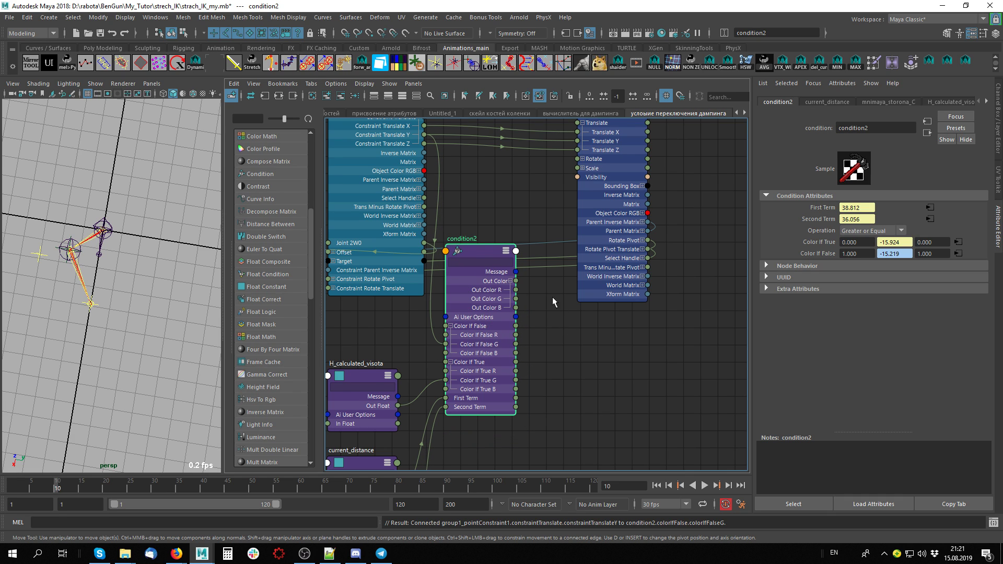
middle_click_drag(553, 298, 540, 340, "alt")
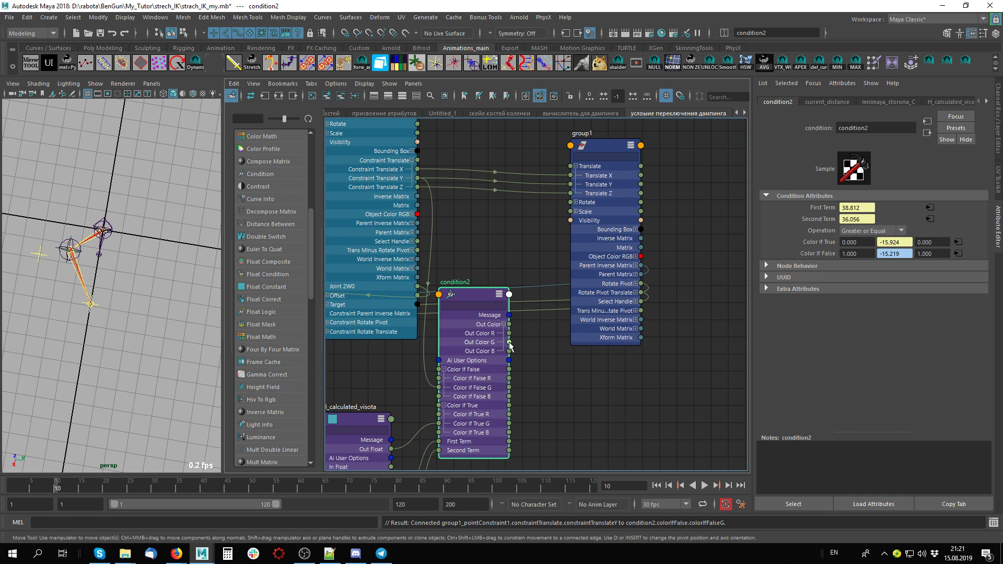
left_click_drag(510, 343, 571, 184)
middle_click_drag(550, 221, 609, 203, "alt")
left_click_drag(529, 279, 538, 264)
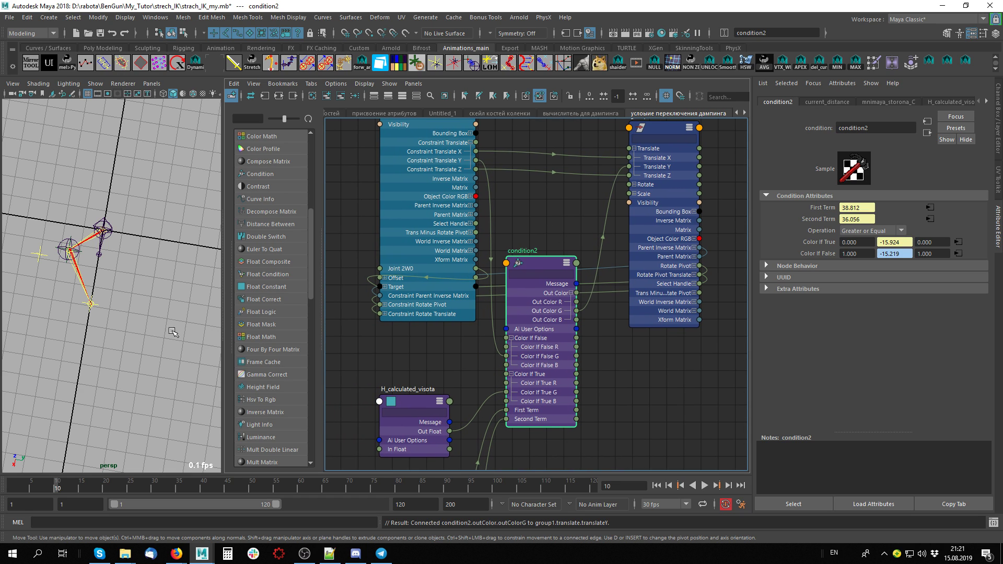
Move locator1 toward the root joint to bend the leg, and widen the viewport around the rig.
left_click(151, 331)
middle_click_drag(140, 346, 137, 280, "alt")
left_click(163, 278)
right_click_drag(108, 255, 265, 276, "alt")
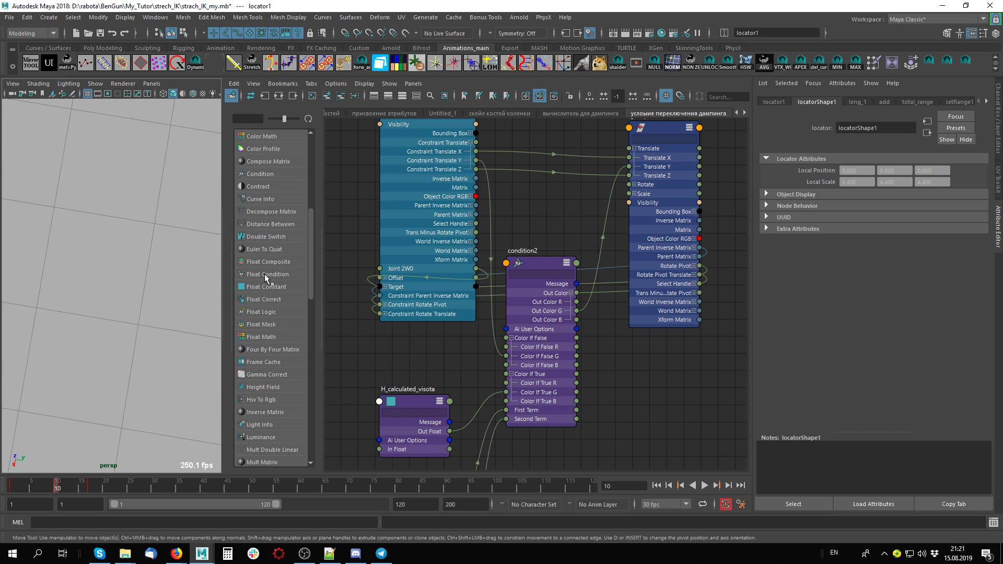
middle_click_drag(209, 235, 109, 282, "alt")
mouse_move(209, 279)
right_mouse_down("alt")
mouse_move(172, 279)
mouse_move(221, 280)
right_mouse_up("alt")
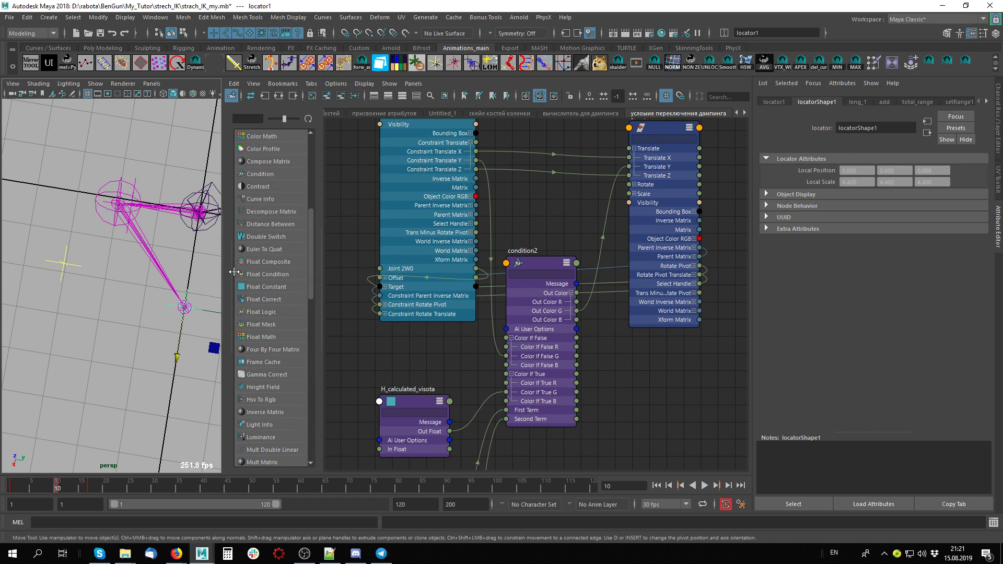
left_click_drag(224, 272, 371, 282)
right_click_drag(319, 283, 220, 307, "alt")
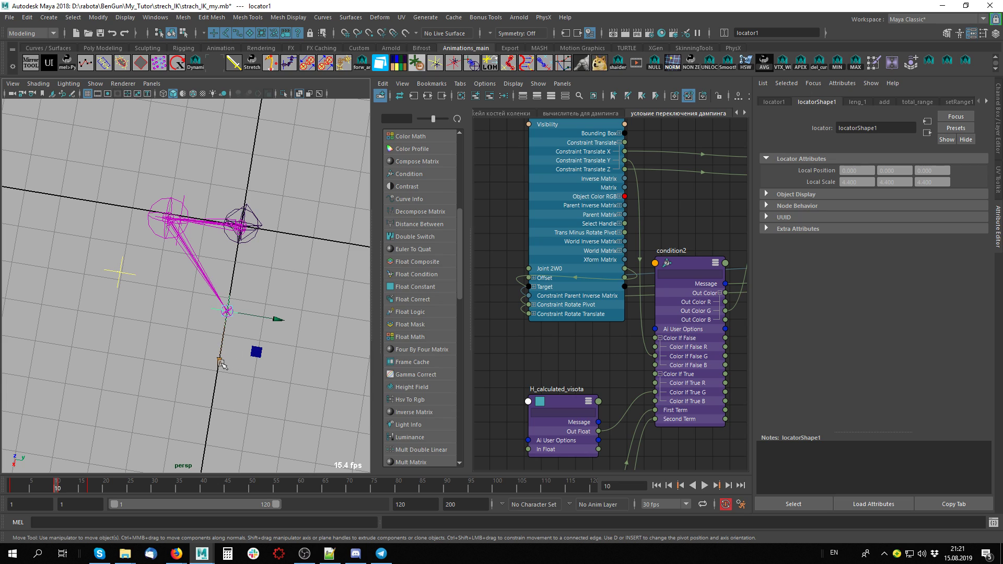
Move locator1 back and forth along its X axis, extending and bending the leg, to test the damping switch.
left_click(185, 202)
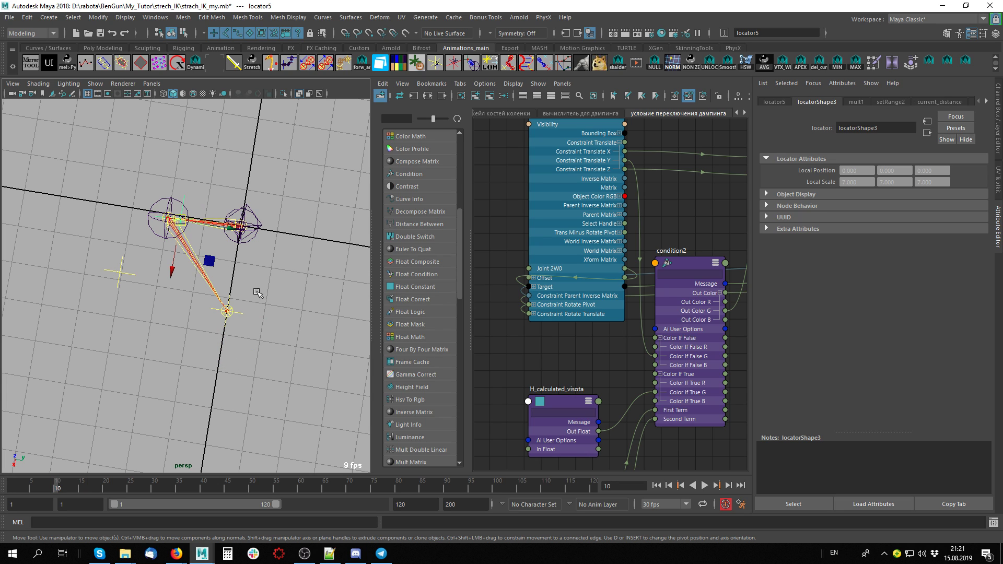
key("e")
left_click(243, 313)
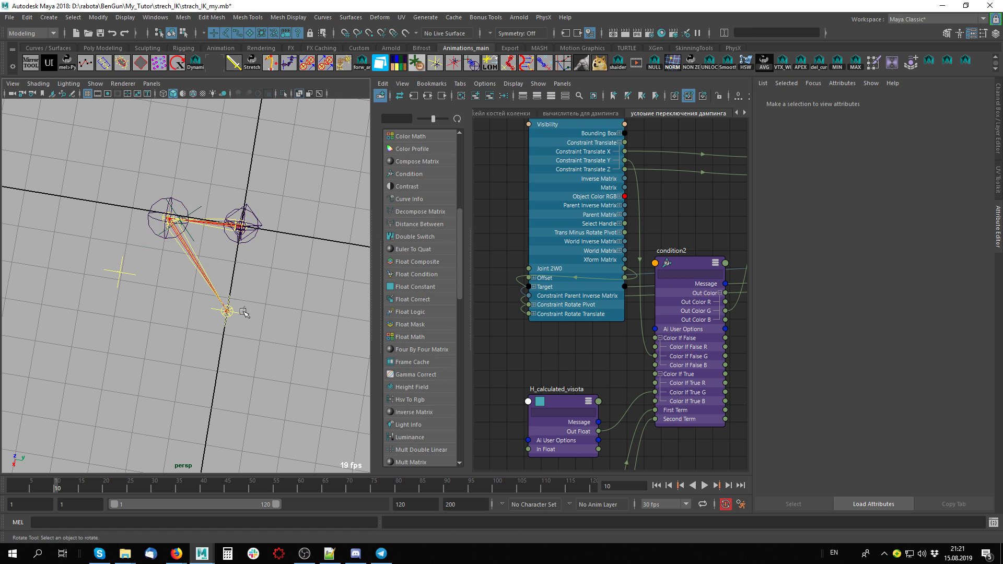
left_click(238, 313)
middle_click_drag(267, 357, 308, 344, "alt")
key("w")
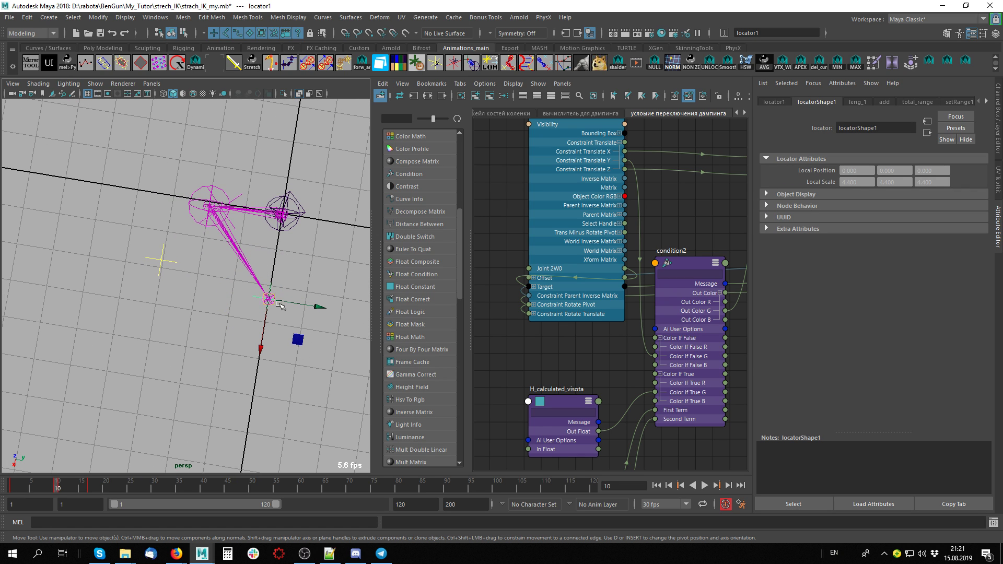
left_click_drag(263, 349, 258, 454)
middle_click_drag(320, 349, 324, 256, "alt")
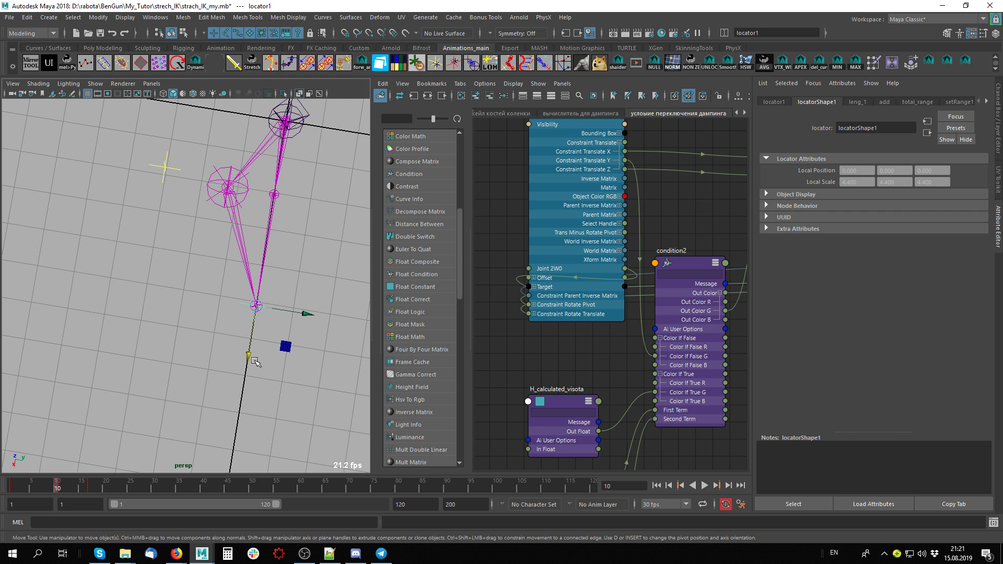
left_click_drag(248, 355, 230, 460)
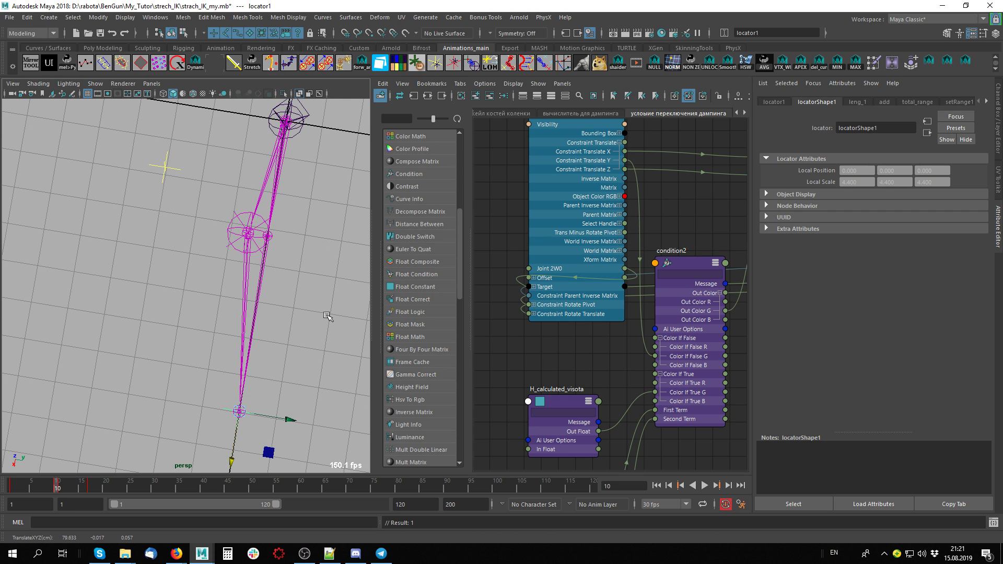
scroll(328, 316, "down", 3)
left_click_drag(210, 408, 222, 335)
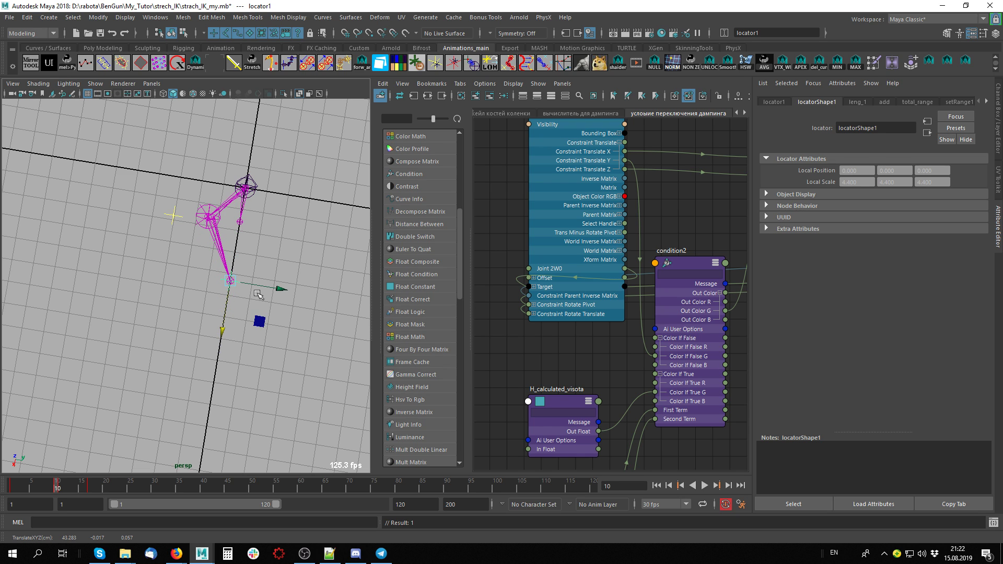
right_click_drag(225, 272, 274, 167, "alt")
middle_click_drag(275, 167, 233, 253, "alt")
Break the connection on joint6's Translate X and move joint6 slightly along its X axis toward the foot end.
left_click(180, 170)
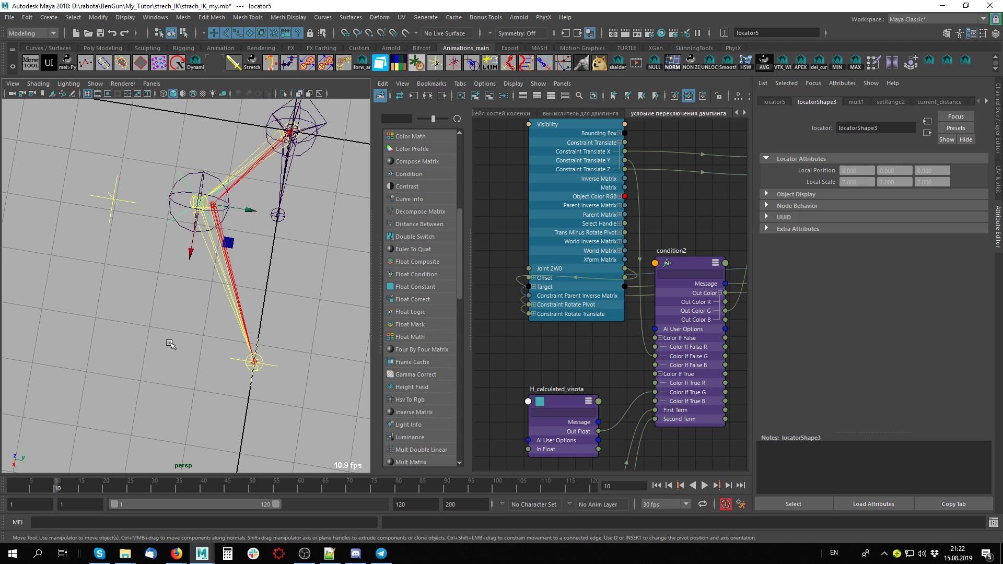
left_click(278, 215)
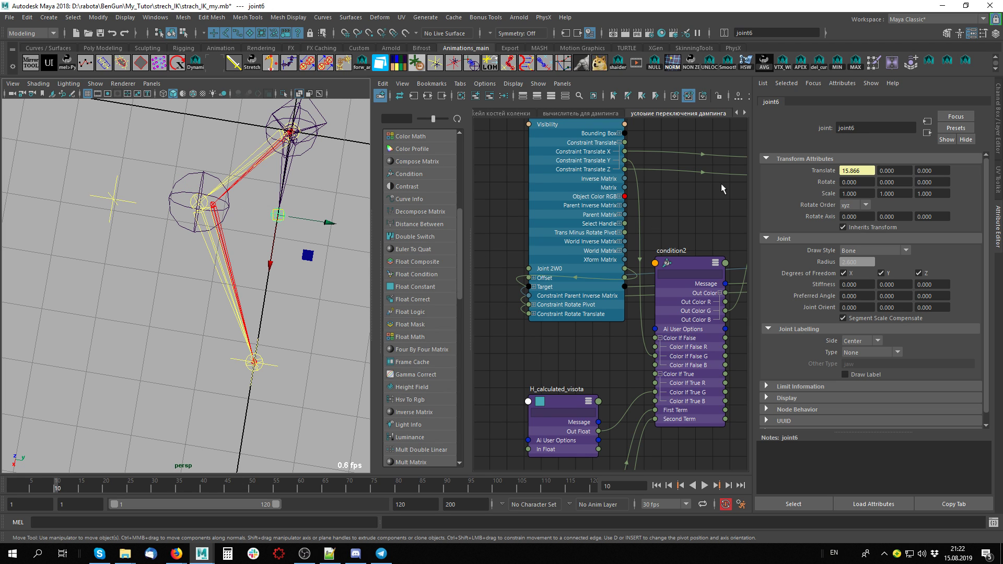
scroll(721, 184, "down", 4)
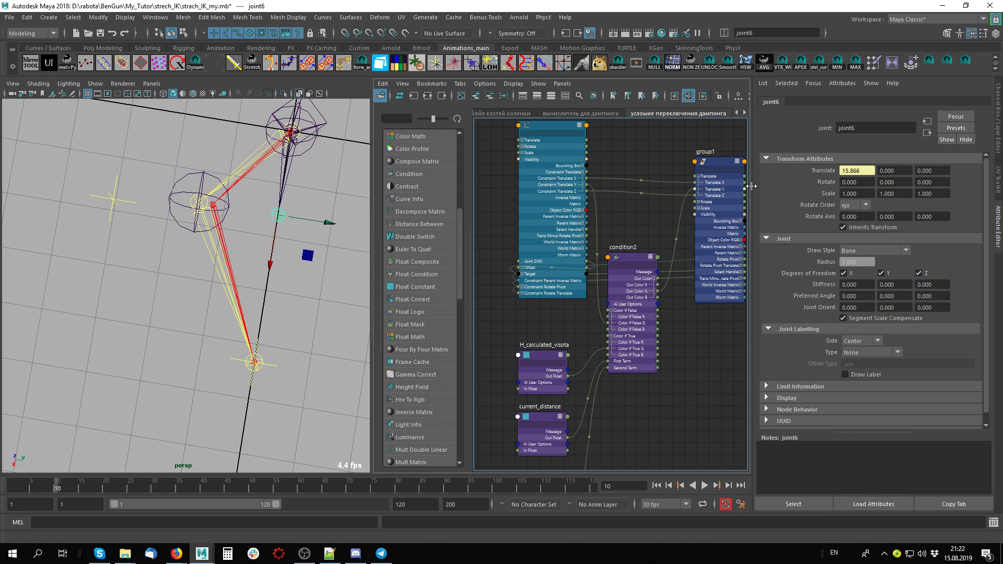
key("ctrl+a")
left_click(933, 113)
right_click(934, 114)
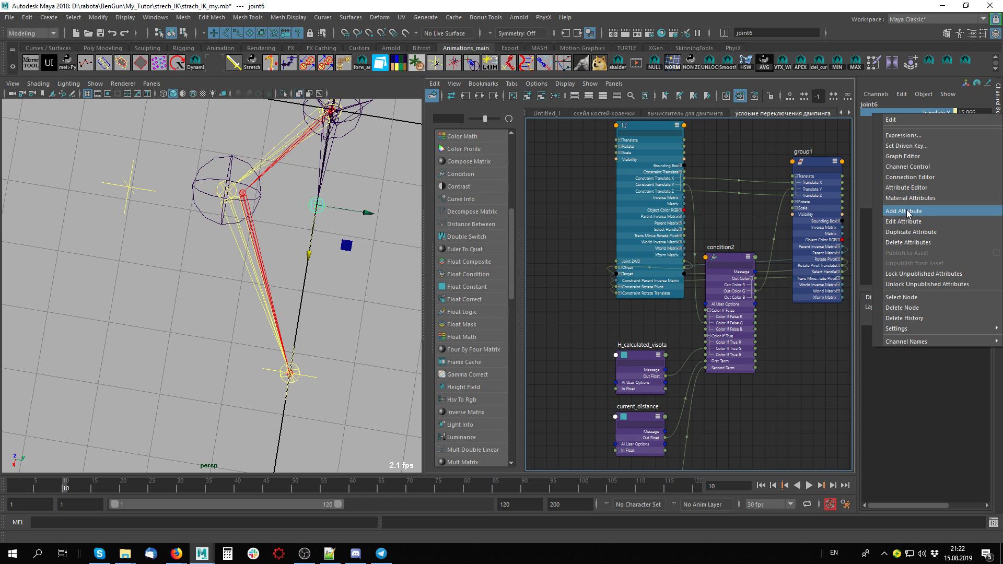
left_click(925, 90)
right_click(933, 113)
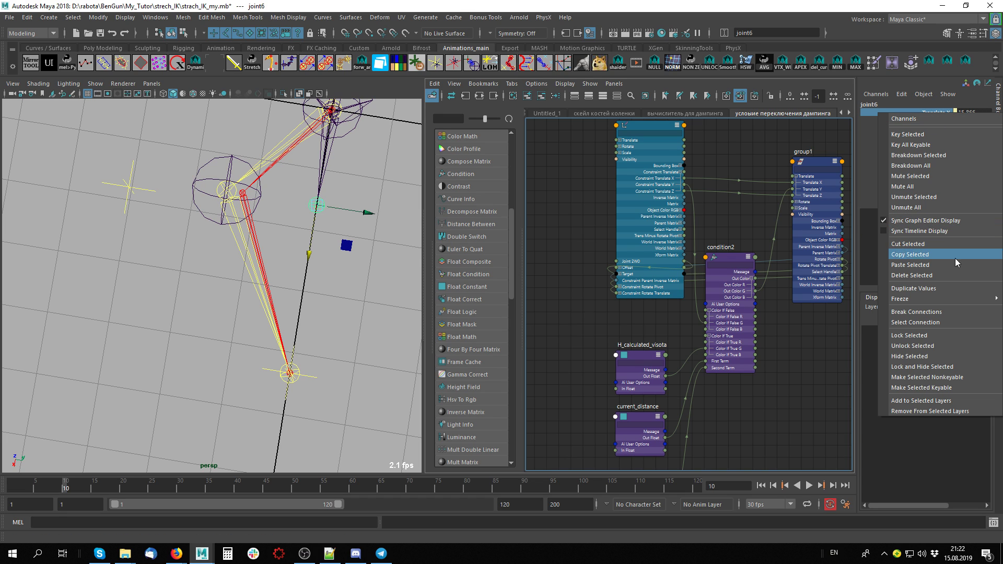
left_click(928, 312)
right_click(945, 112)
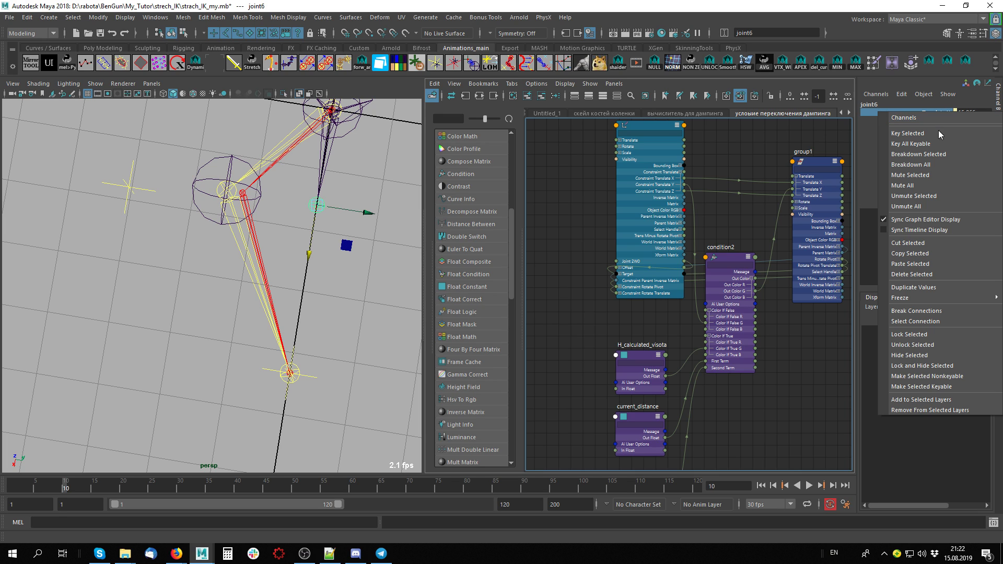
left_click(936, 314)
middle_click_drag(314, 259, 303, 274)
left_click(372, 339)
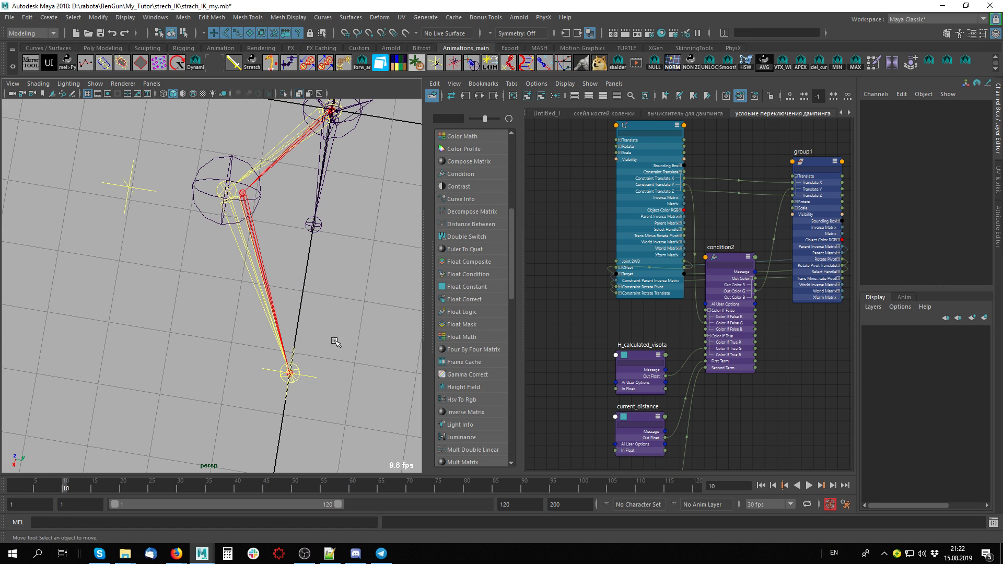
Move locator1 along its X axis to about 47 to compare the damping with joint6's position, and widen the Node Editor.
left_click(313, 379)
left_click_drag(285, 418, 286, 408)
middle_click_drag(287, 410, 290, 443)
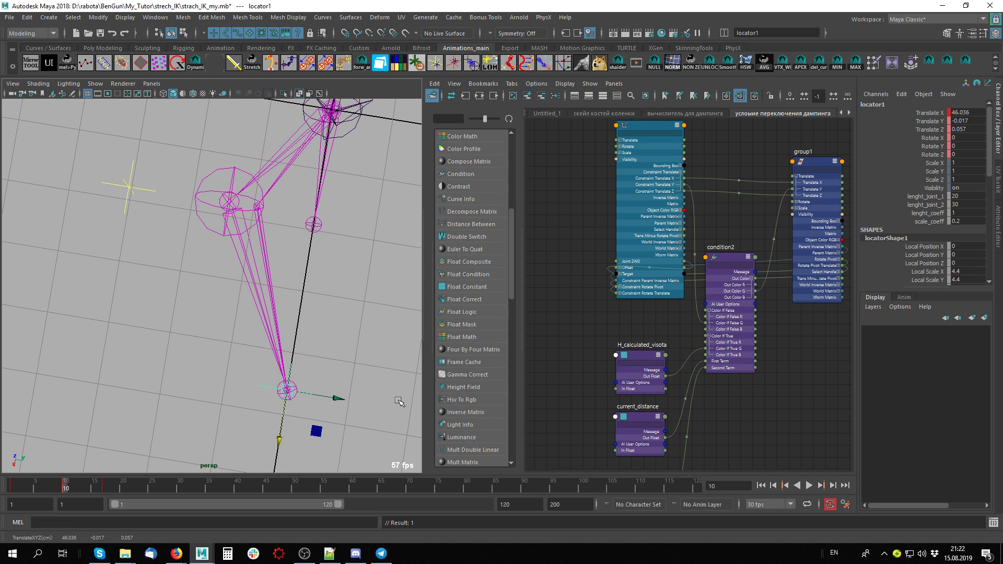
key("a")
scroll(813, 348, "up", 2)
middle_click_drag(813, 347, 761, 335)
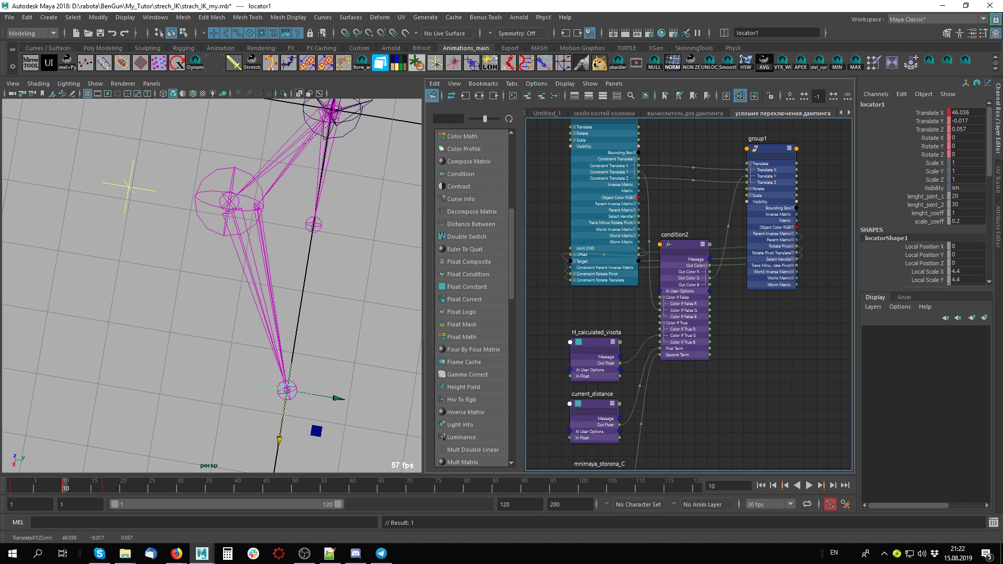
left_click_drag(424, 316, 248, 316)
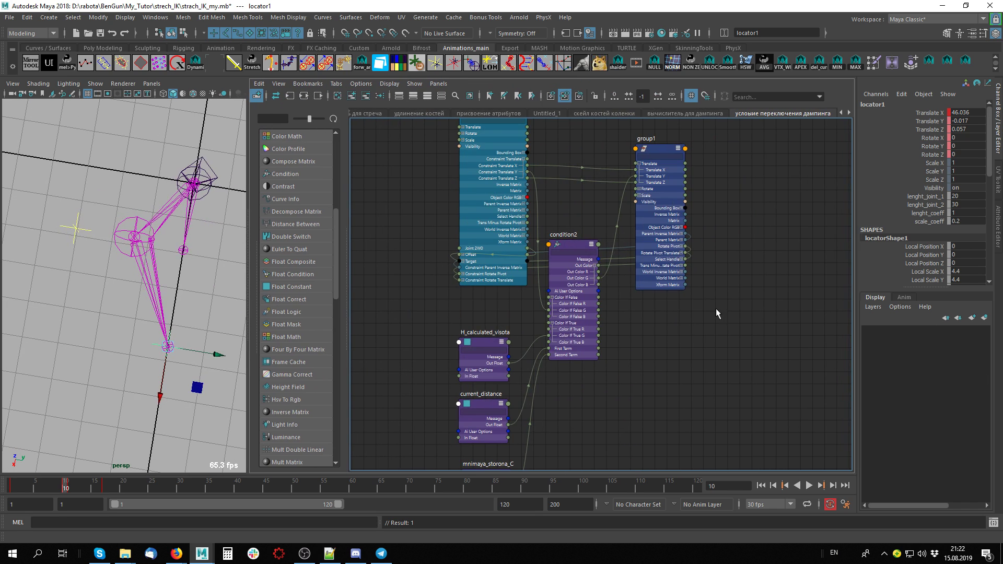
scroll(717, 313, "down", 2)
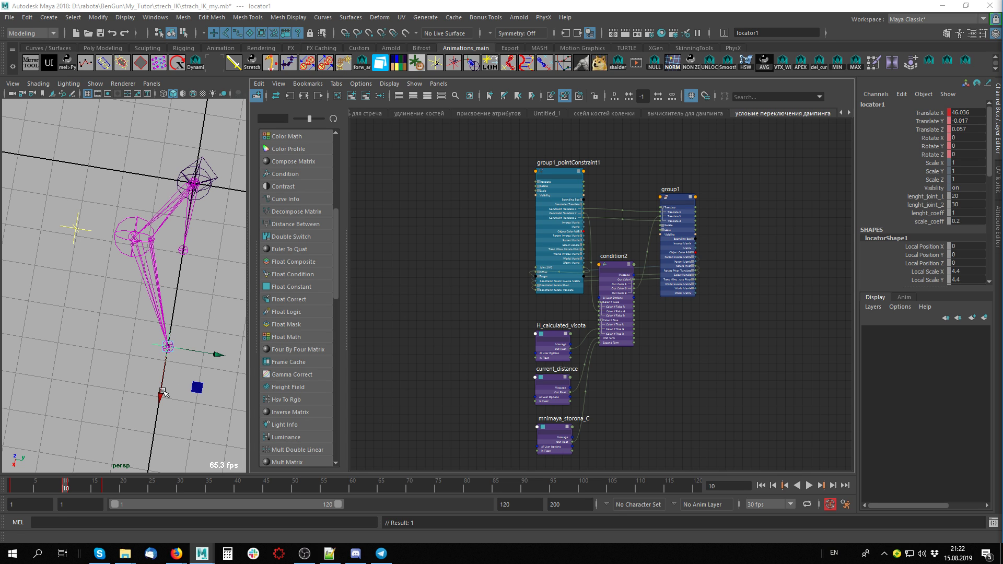
left_click_drag(161, 391, 202, 292)
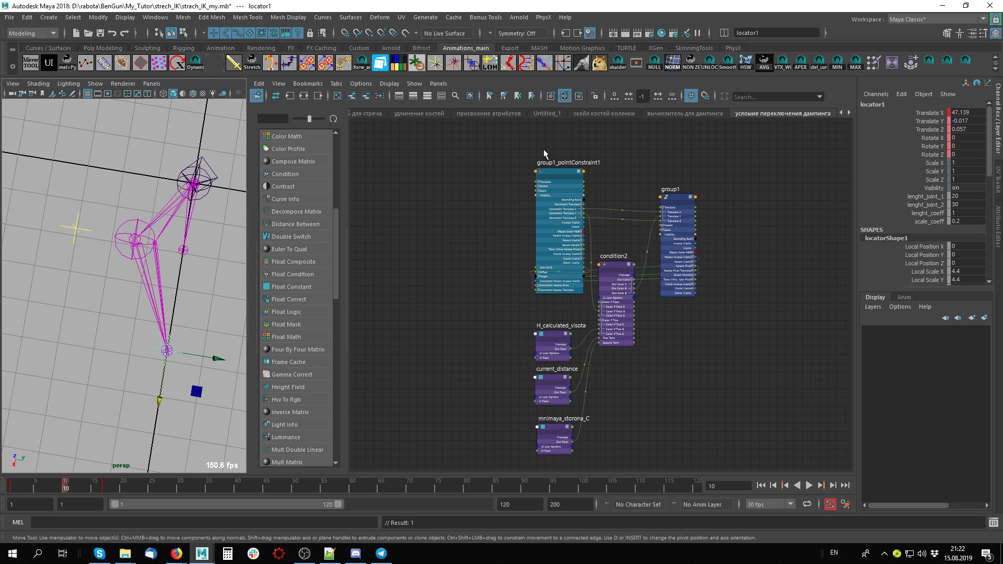
Open the damping calculator graph and set alpha_angle_coeff's In Float to 120.
left_click(708, 112)
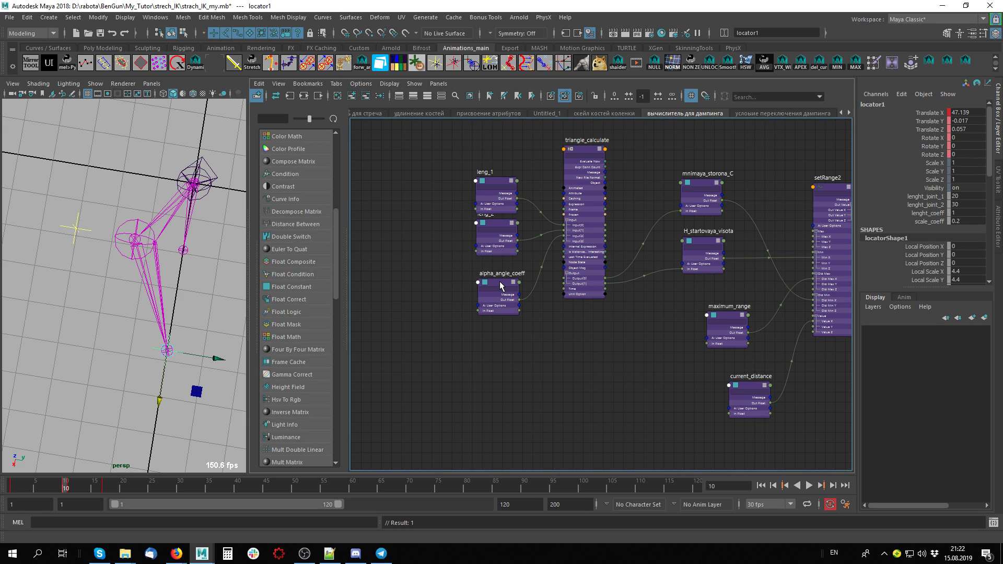
left_click_drag(500, 286, 495, 291)
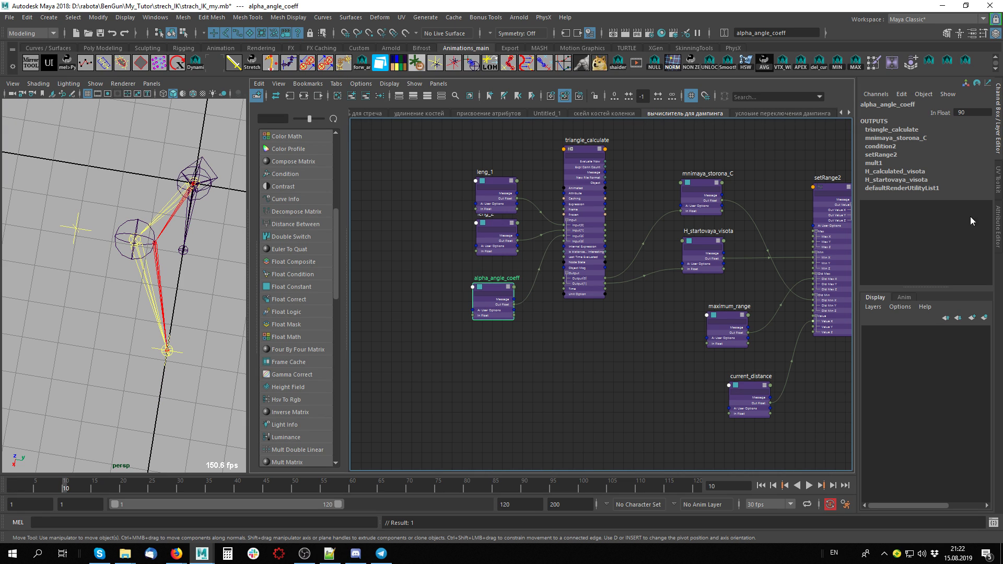
double_click(972, 113)
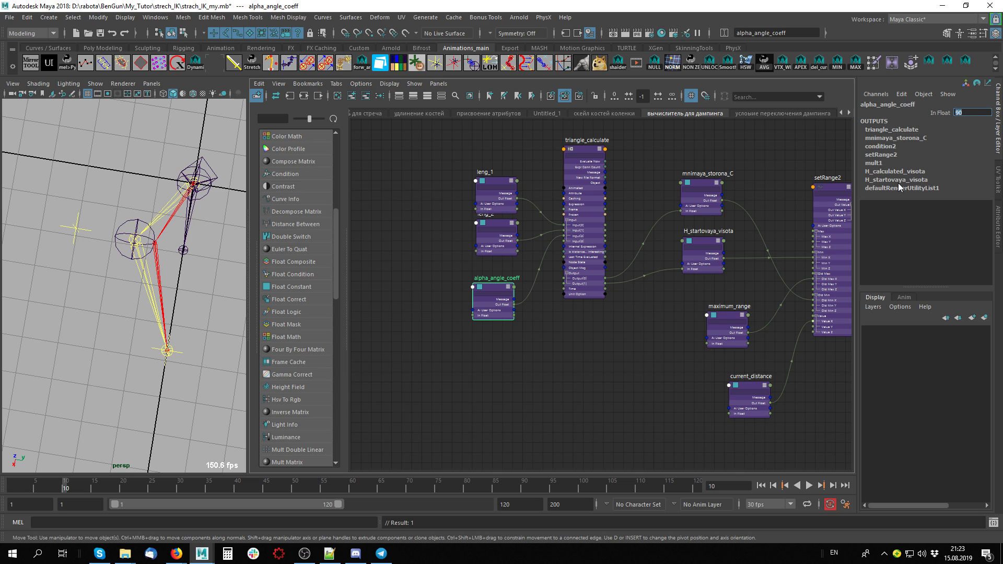
key("Return")
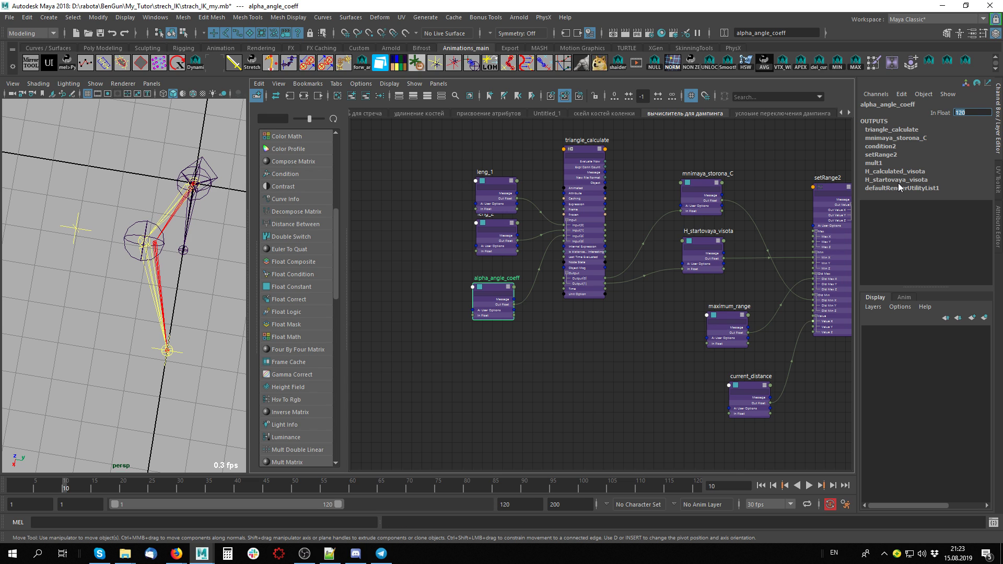
Move locator1 back and forth along its X axis, ending at about 40.5, to test knee damping at 120.
left_click(178, 350)
left_click_drag(159, 399, 182, 351)
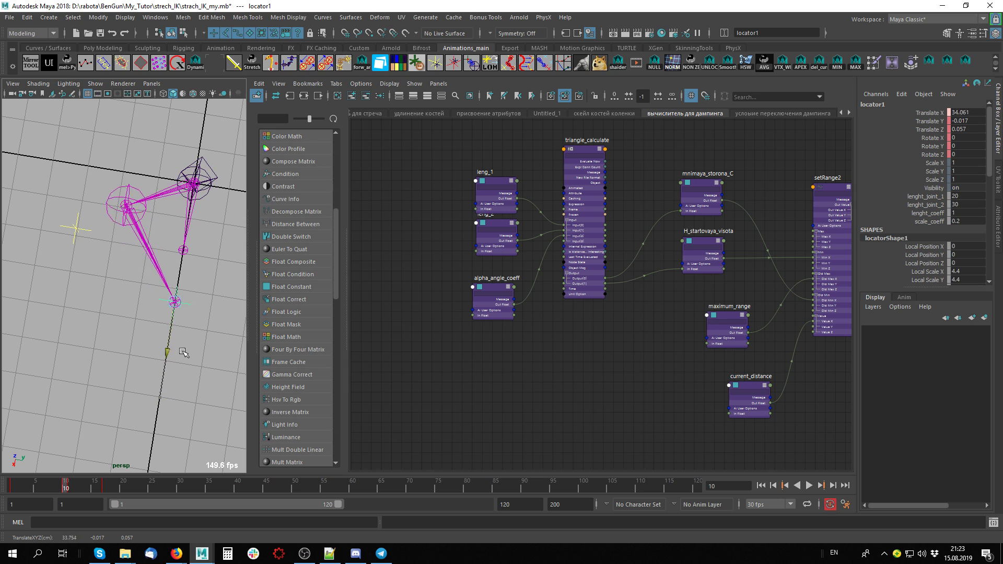
middle_click_drag(183, 353, 134, 421)
left_click_drag(106, 483, 155, 372)
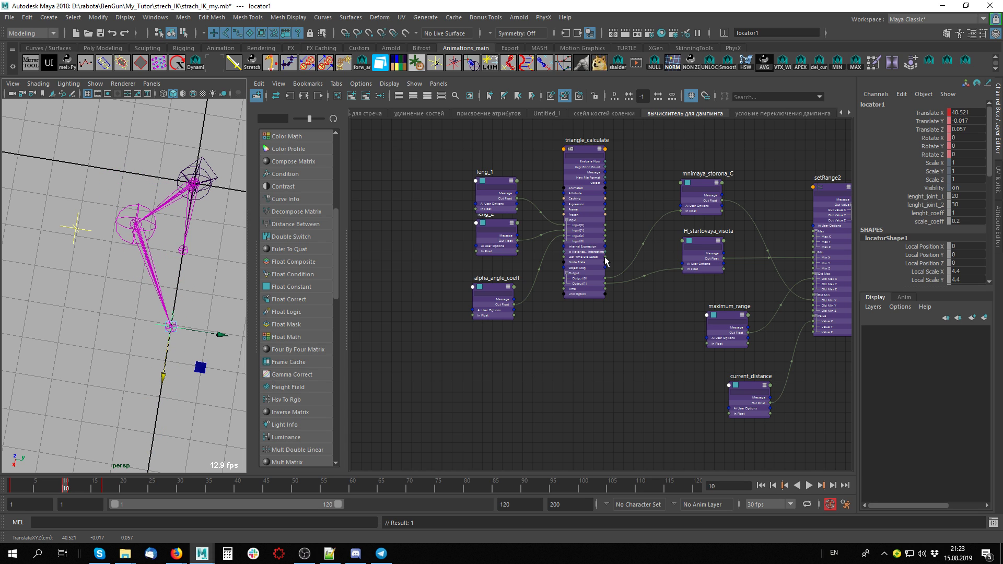
Set alpha_angle_coeff's In Float to 60 and move locator1 back and forth along its X axis to test the damping.
left_click(492, 285)
left_click(970, 112)
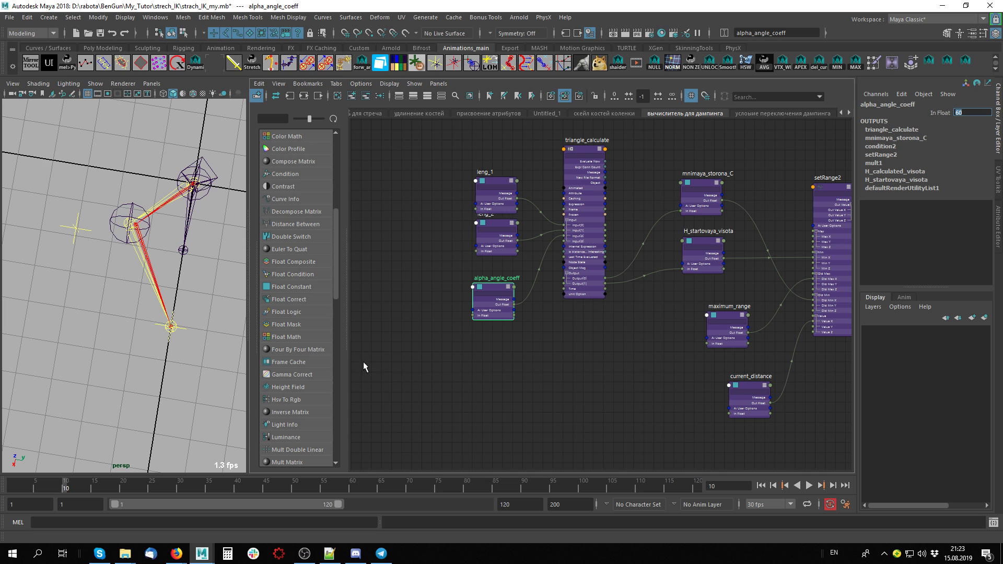
left_click(175, 326)
left_click_drag(166, 376, 157, 338)
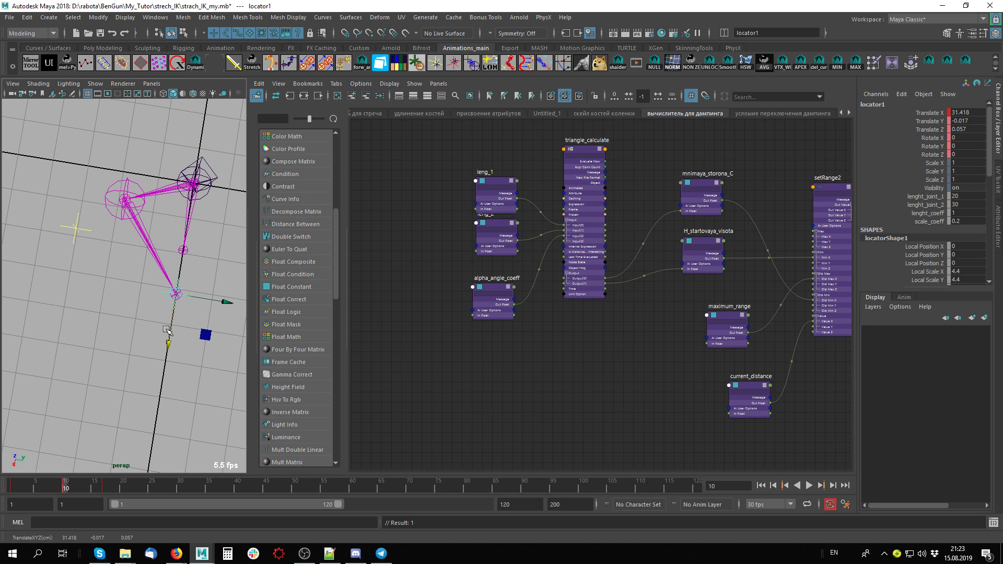
middle_click_drag(164, 327, 162, 376)
Set alpha_angle_coeff's In Float to 90 and review the damping calculator graph.
left_click(481, 289)
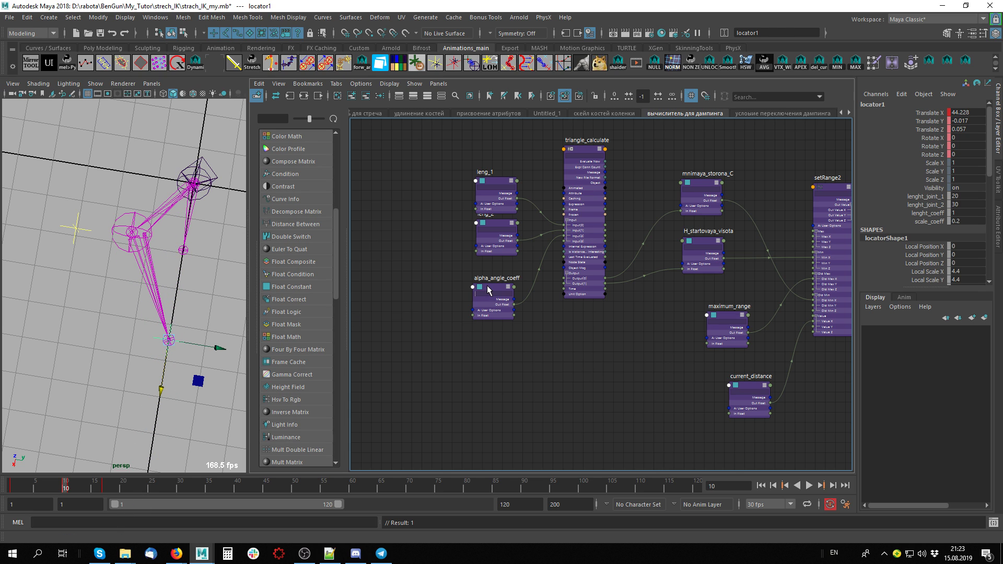
left_click(970, 113)
type("90")
key("Return")
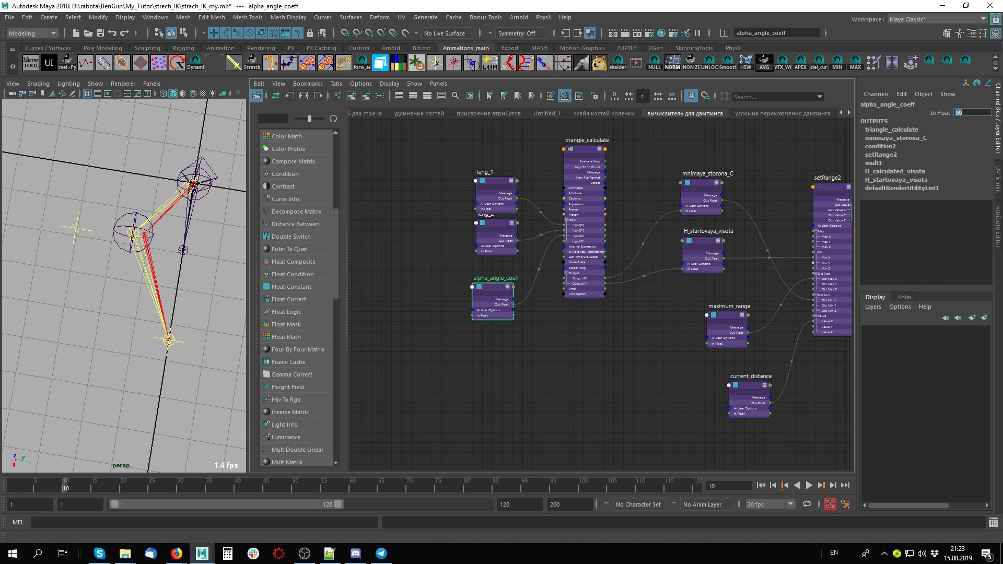
middle_click_drag(582, 344, 451, 335, "alt")
scroll(503, 351, "down", 2)
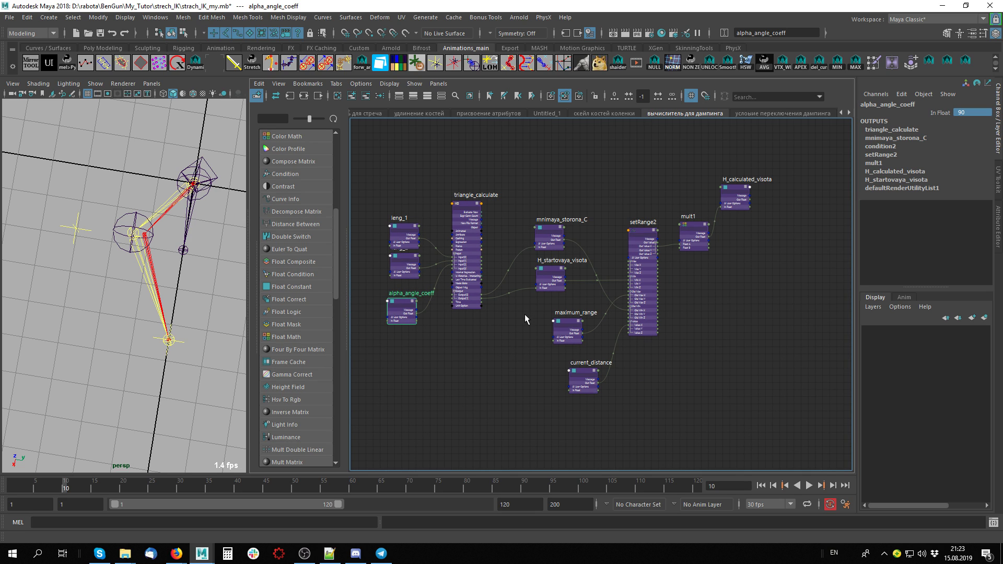
scroll(497, 321, "up", 2)
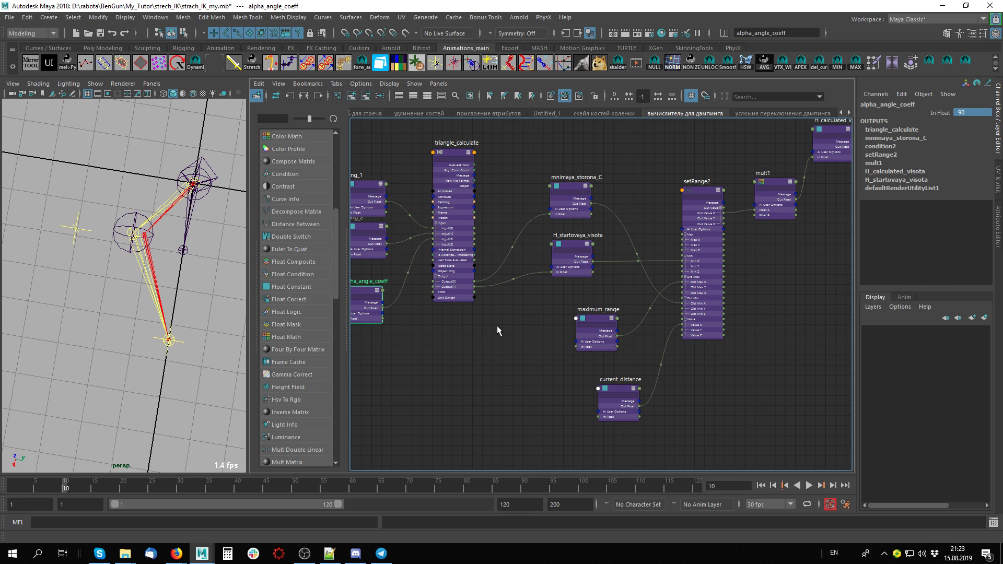
Move locator1 far out along its X axis to stretch the leg and check the knee.
mouse_move(172, 389)
middle_mouse_down("alt")
mouse_move(162, 350)
mouse_move(177, 370)
middle_mouse_up("alt")
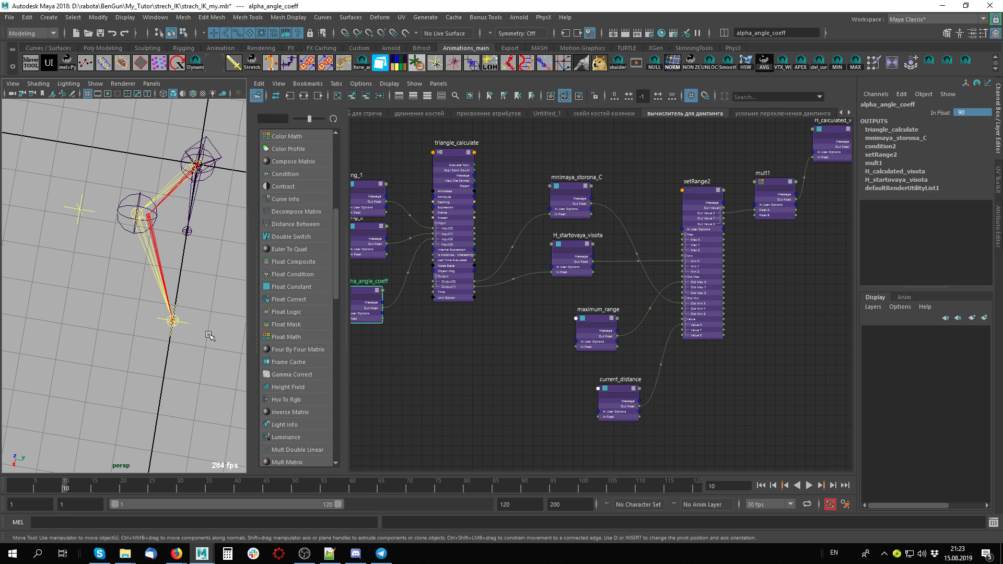
left_click(186, 323)
left_click_drag(164, 369, 156, 426)
scroll(199, 317, "down", 3)
middle_click_drag(201, 329, 199, 305, "alt")
left_click_drag(143, 359, 139, 390)
Try moving the kolenka joint along its Y axis and undo the move.
left_click(148, 246)
left_click_drag(194, 255, 198, 255)
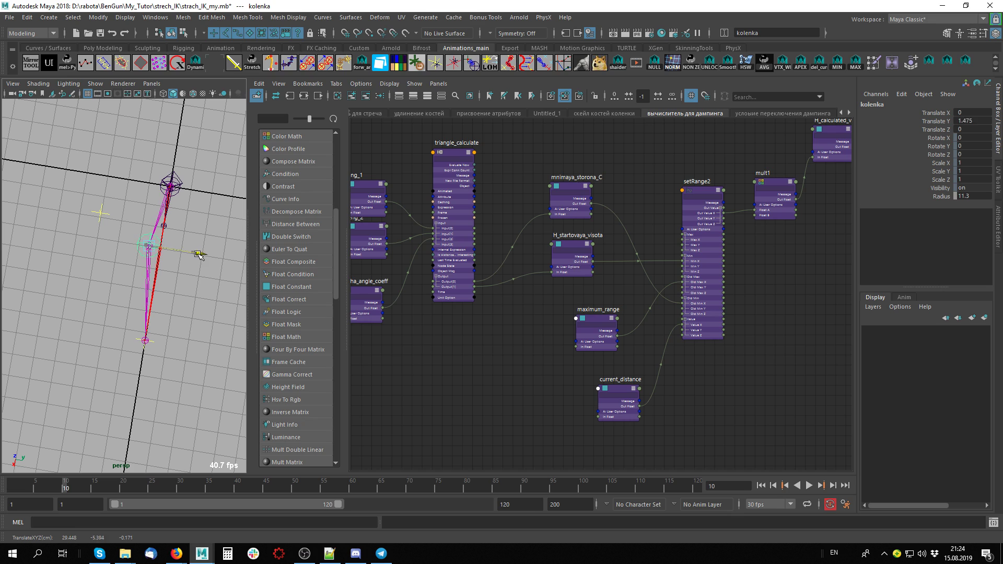
key("ctrl+z")
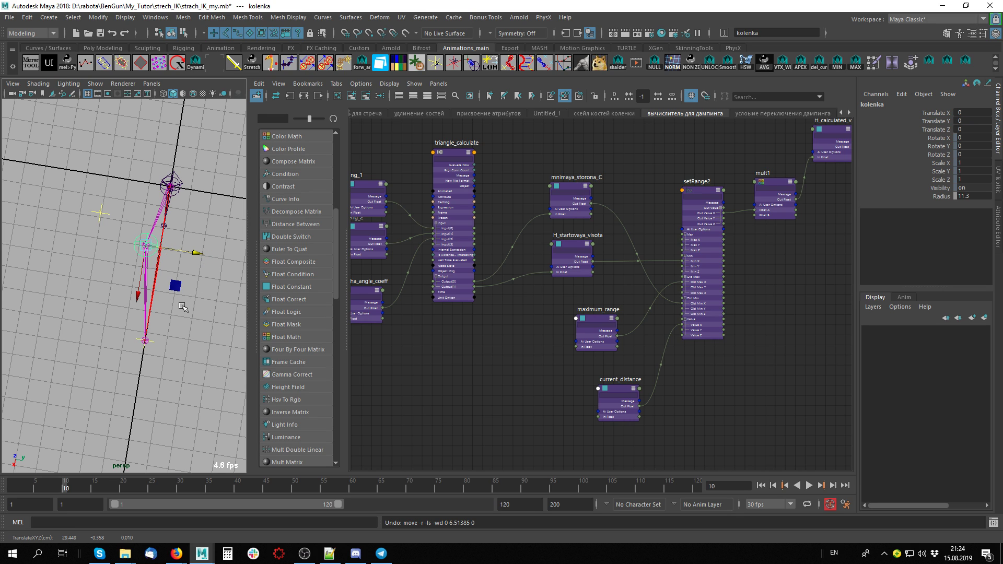
Extend locator1 along X to about 80.9, try shifting the kolenka joint along its Y axis and undo that shift.
left_click(148, 339)
mouse_move(137, 396)
left_mouse_down()
mouse_move(149, 355)
mouse_move(134, 408)
left_mouse_up()
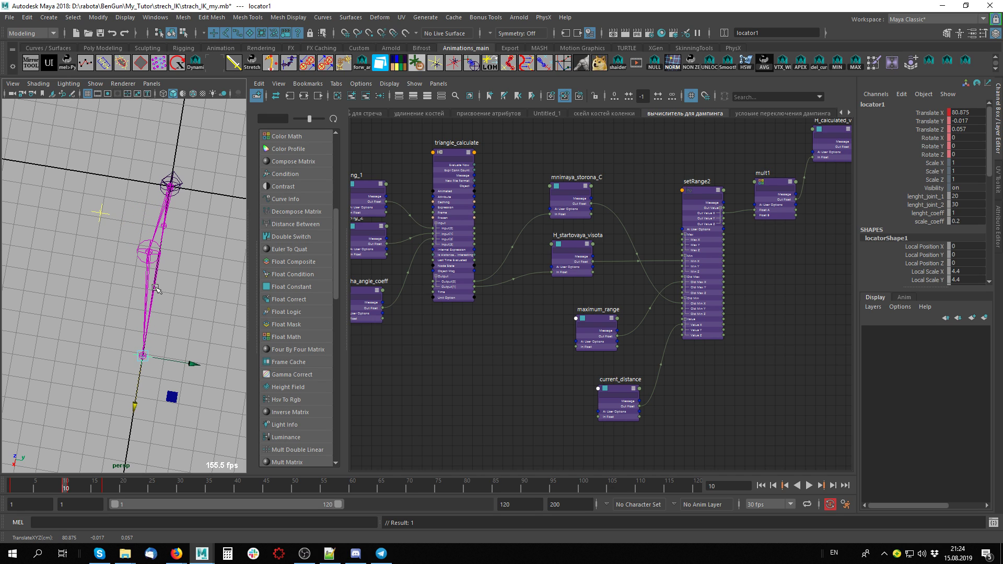
left_click(155, 254)
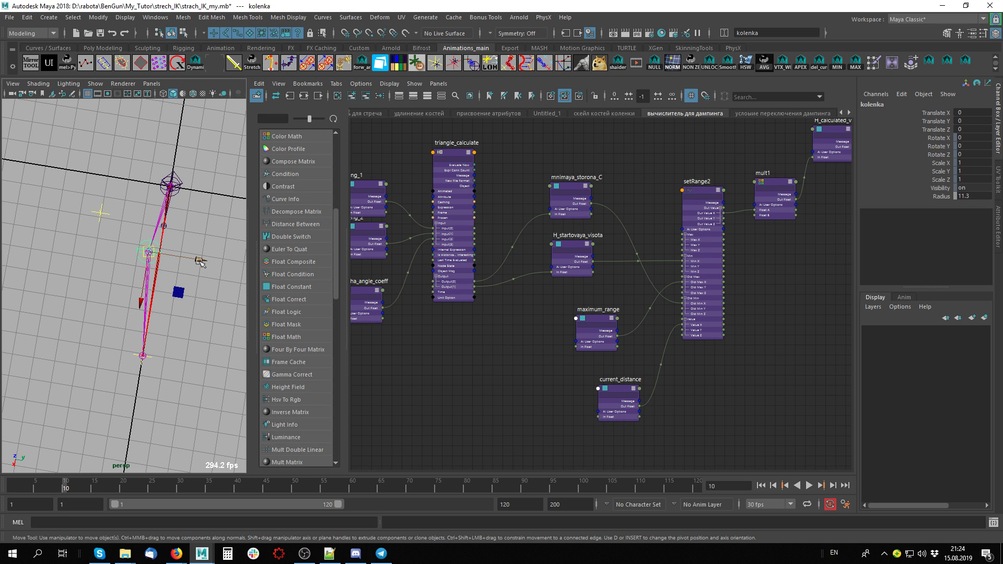
left_click_drag(203, 262, 211, 268)
key("ctrl+z")
Move locator1 back along its X axis to about 55 so the leg bends.
left_click(150, 356)
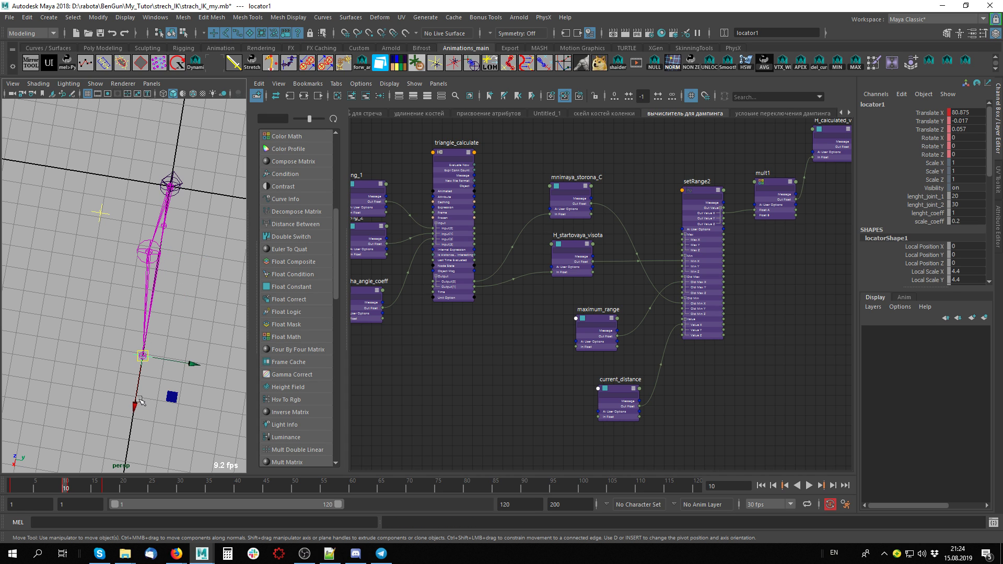
left_click_drag(137, 401, 163, 355)
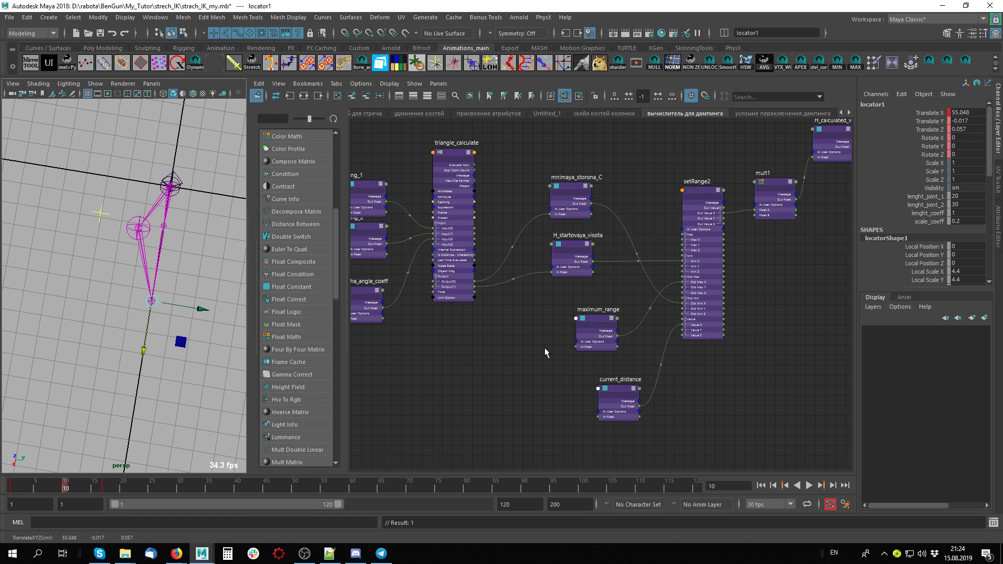
Duplicate the alpha_angle_coeff node, place the copy below the graph and expand its attributes.
middle_click_drag(520, 356, 630, 346, "alt")
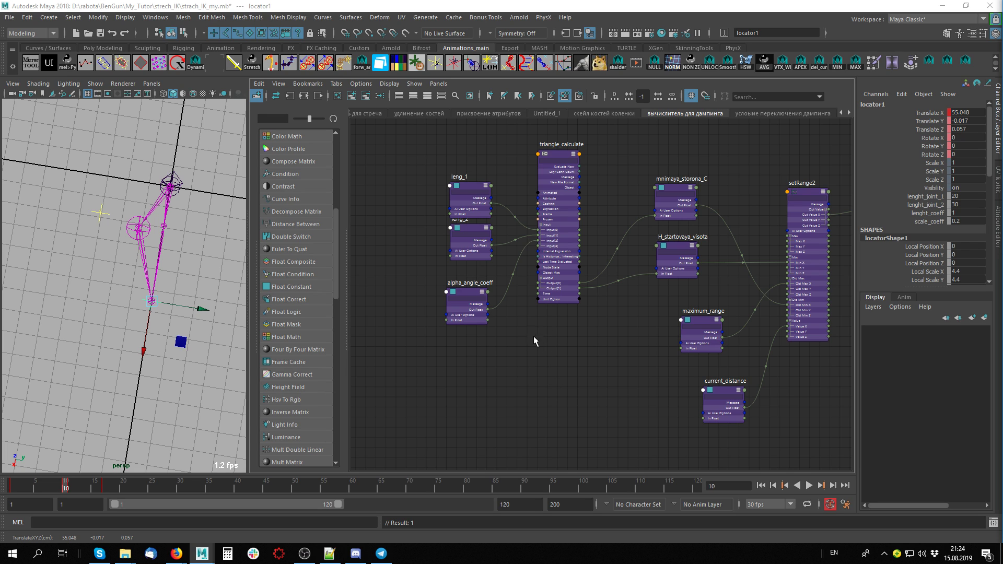
left_click(484, 309)
key("ctrl+d")
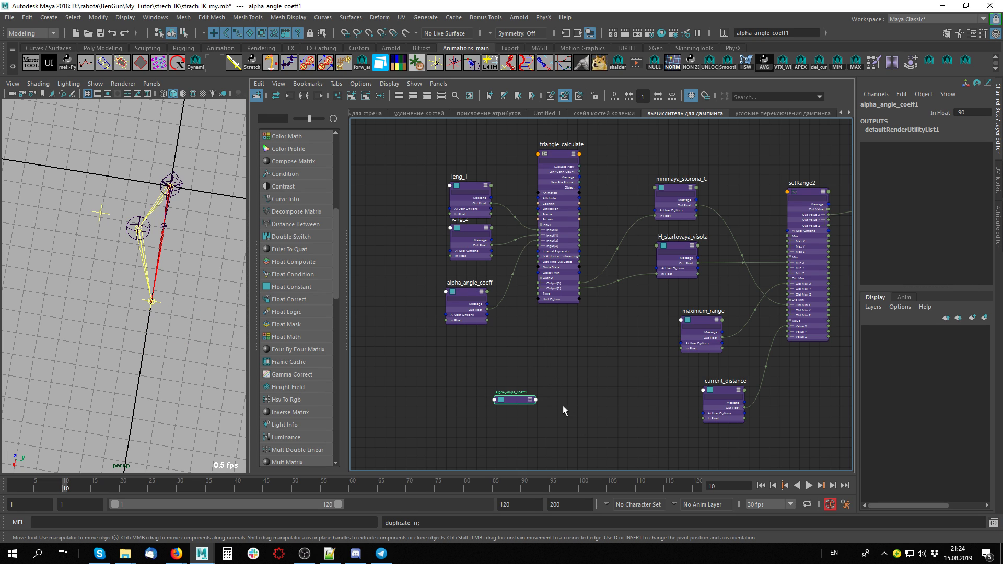
left_click(528, 401)
scroll(546, 388, "up", 2)
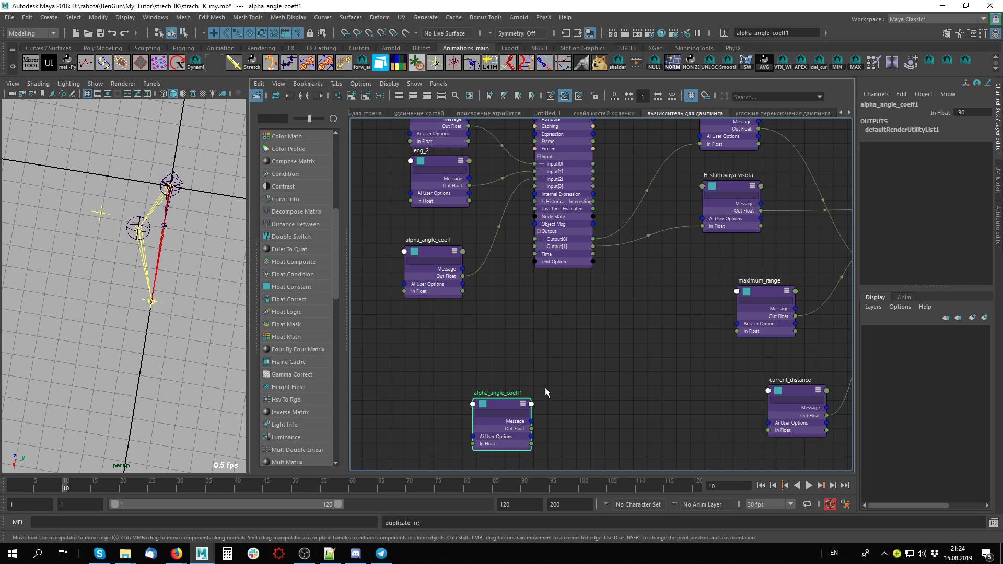
Rename the duplicated alpha_angle_coeff1 node to full_straight_coeff.
left_click(157, 299)
middle_click_drag(573, 324, 614, 226, "alt")
double_click(547, 295)
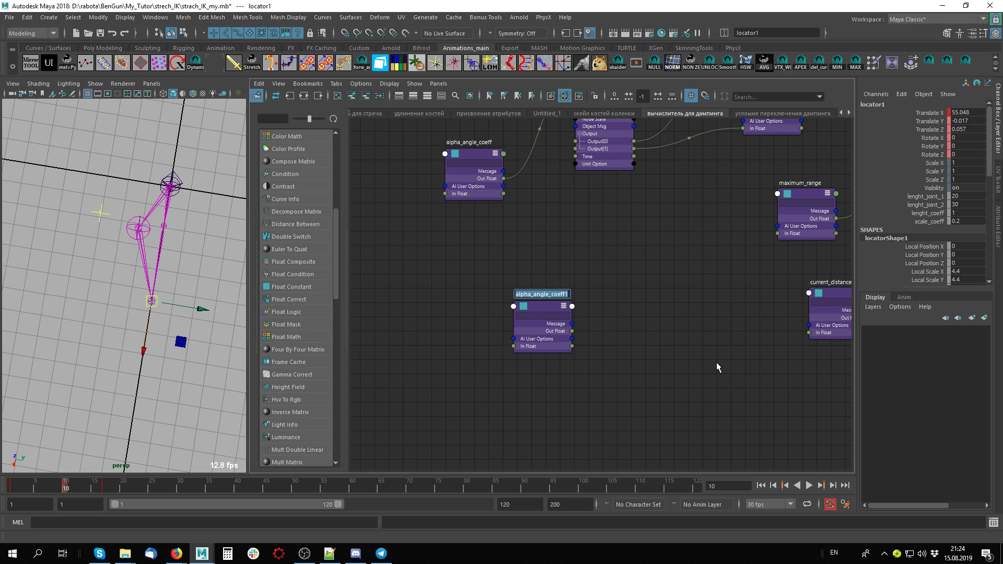
type("fu")
type("ll_straight_coeff")
key("Return")
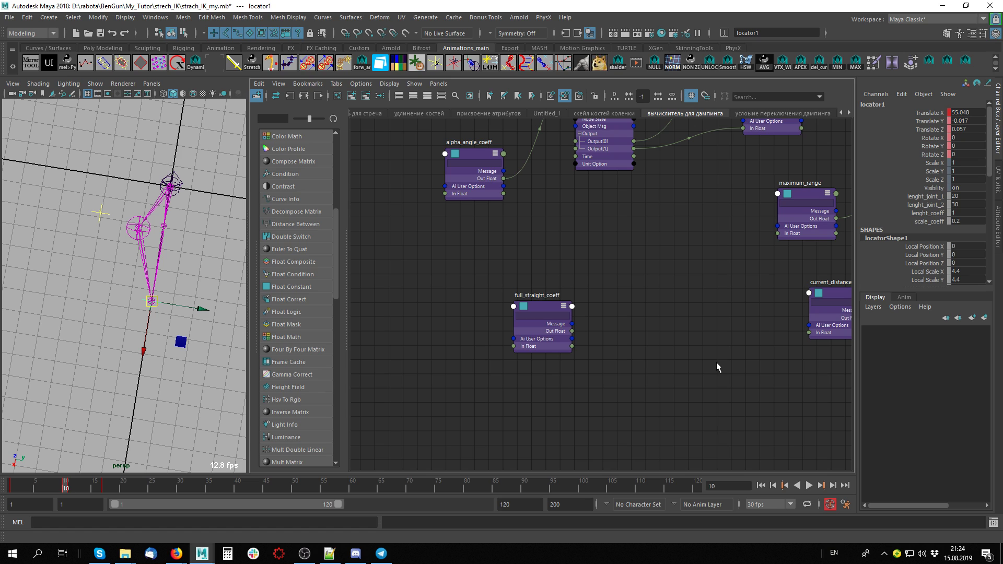
Disconnect maximum_range's Out Float from setRange2's Old Max X.
scroll(659, 287, "down", 2)
scroll(632, 264, "up", 3)
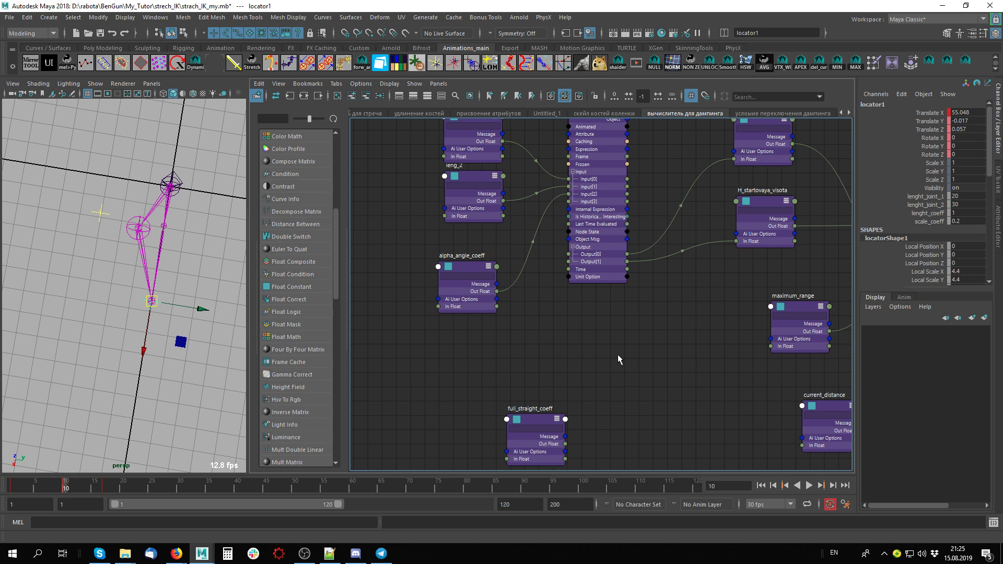
middle_click_drag(683, 287, 410, 271, "alt")
middle_click_drag(680, 353, 716, 378, "alt")
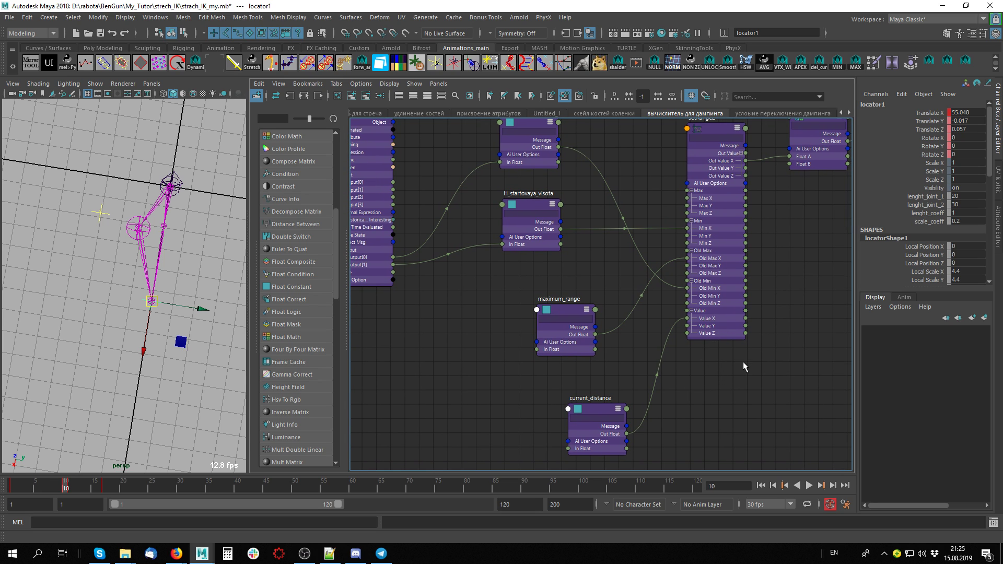
middle_click_drag(741, 368, 744, 399, "alt")
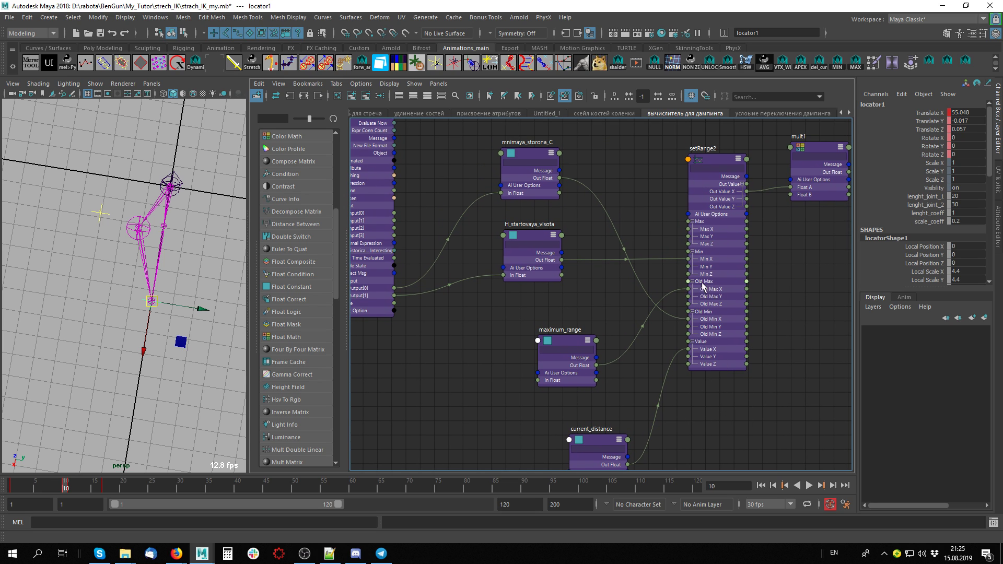
left_click(740, 278)
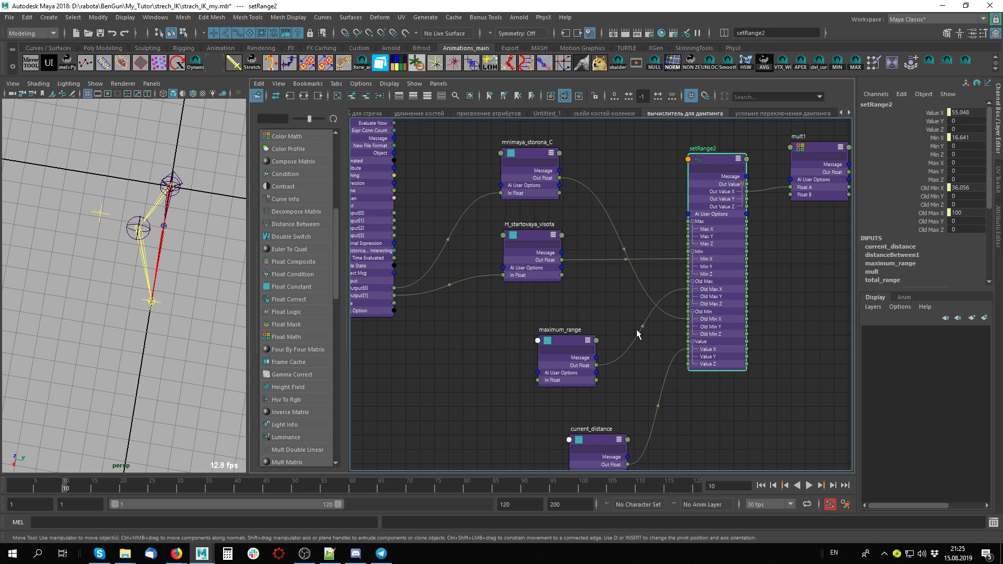
key("Delete")
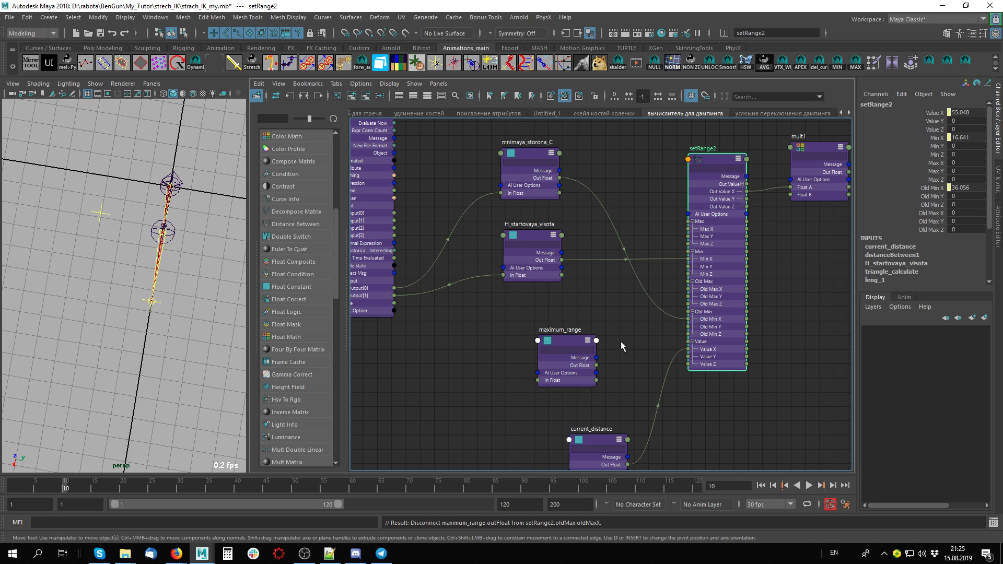
Set setRange2's Old Max X to 80 and move locator1 back along X to about 44.9 to test the knee bend.
double_click(970, 214)
key("Return")
double_click(967, 213)
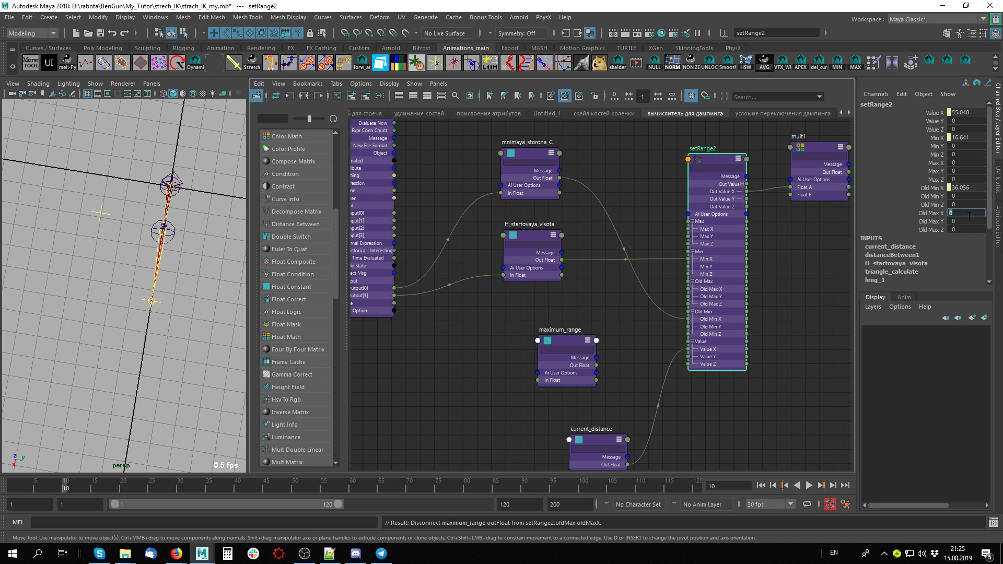
type("80")
key("Return")
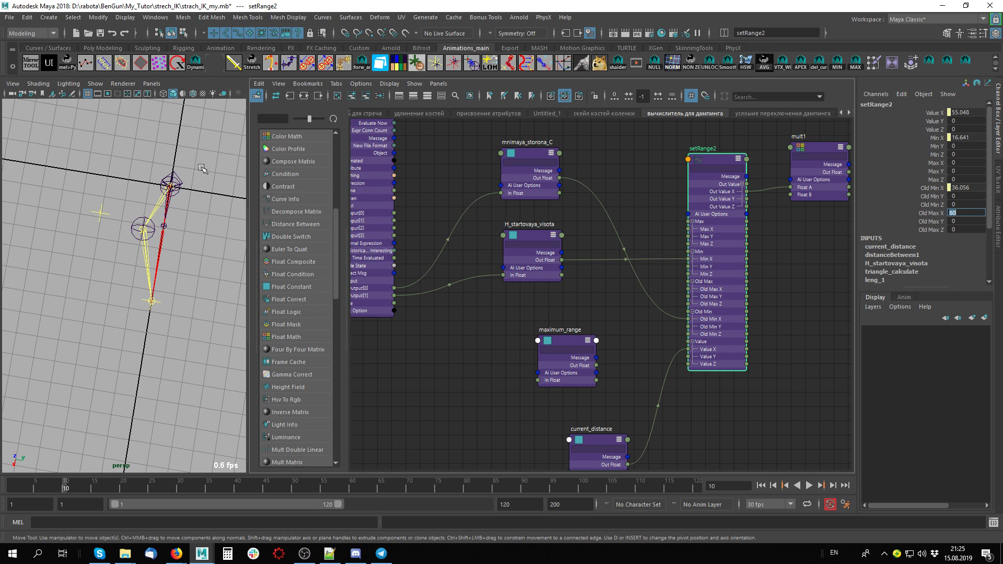
left_click(152, 300)
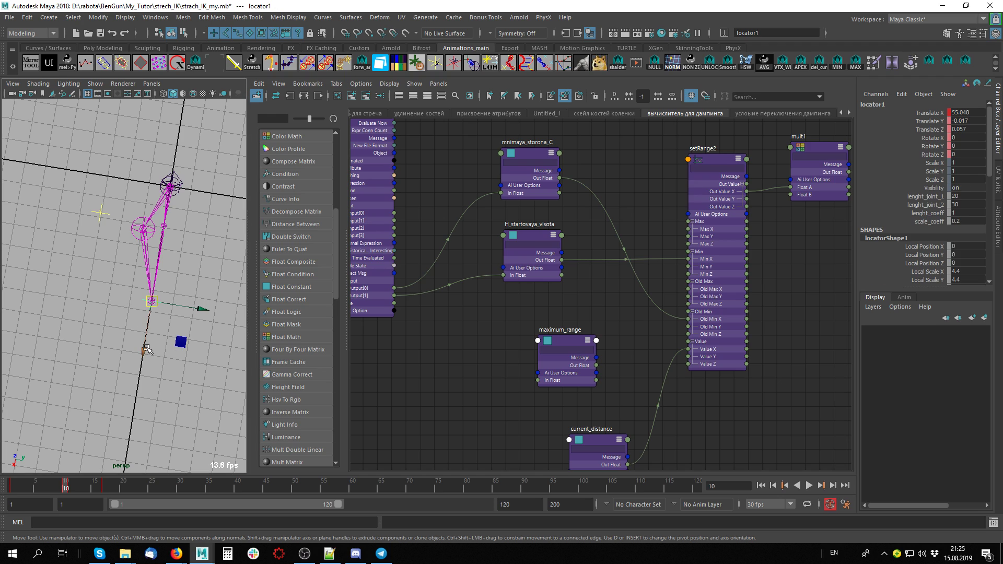
middle_click_drag(147, 349, 155, 282)
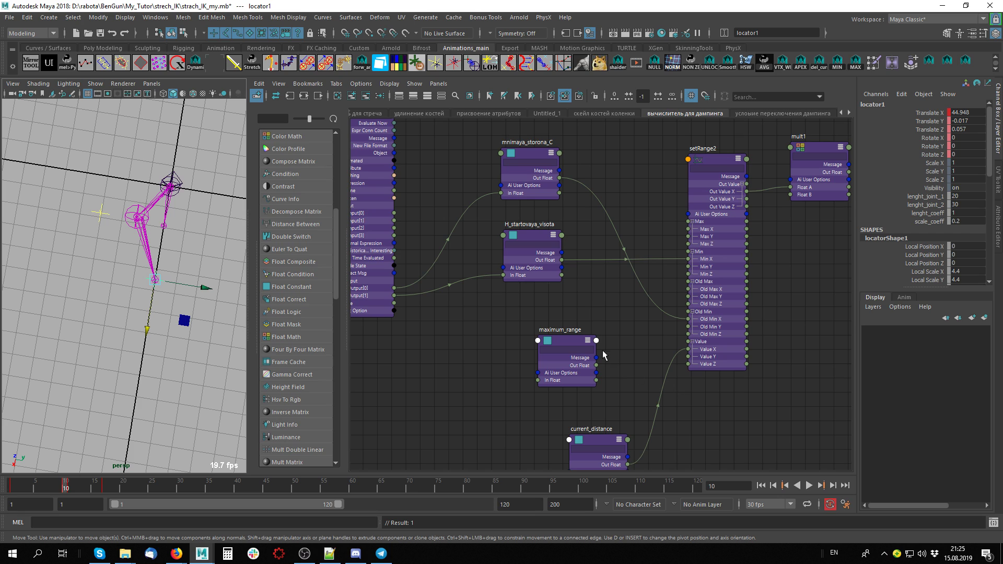
Arrange the maximum_range node directly above full_straight_coeff, below the triangle_calculate node.
middle_click_drag(633, 360, 716, 288)
left_click_drag(652, 285, 597, 285)
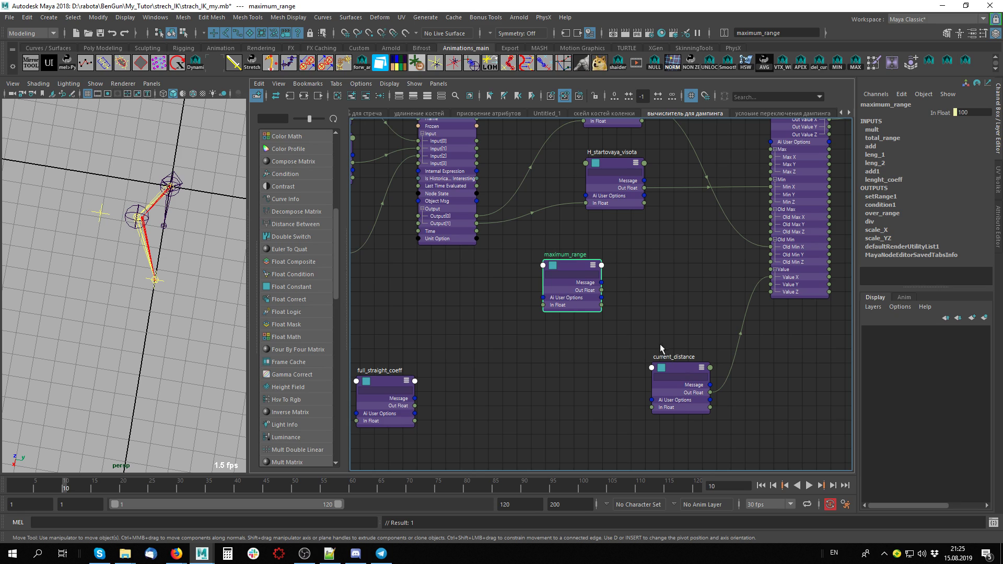
middle_click_drag(660, 343, 684, 341)
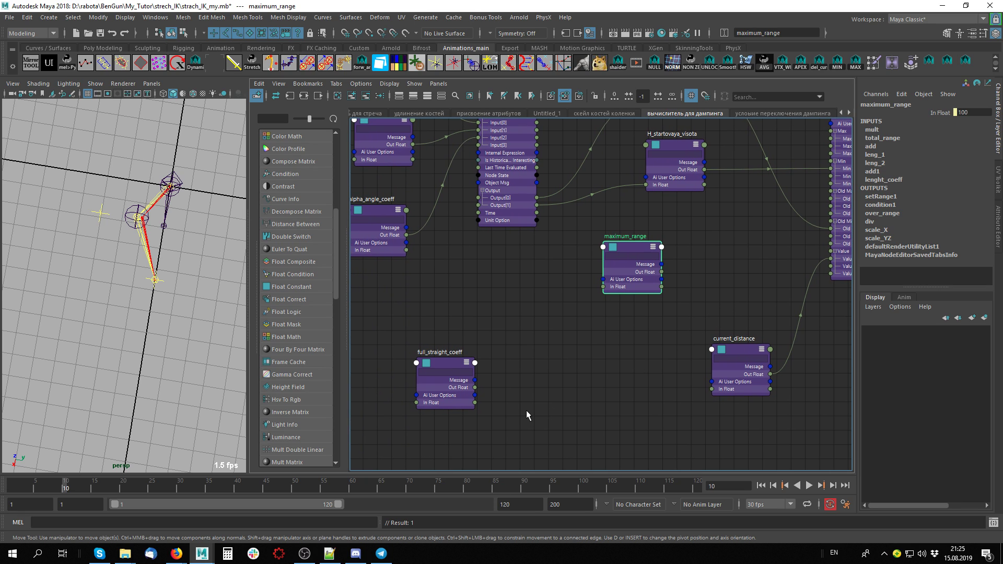
left_click_drag(635, 246, 499, 279)
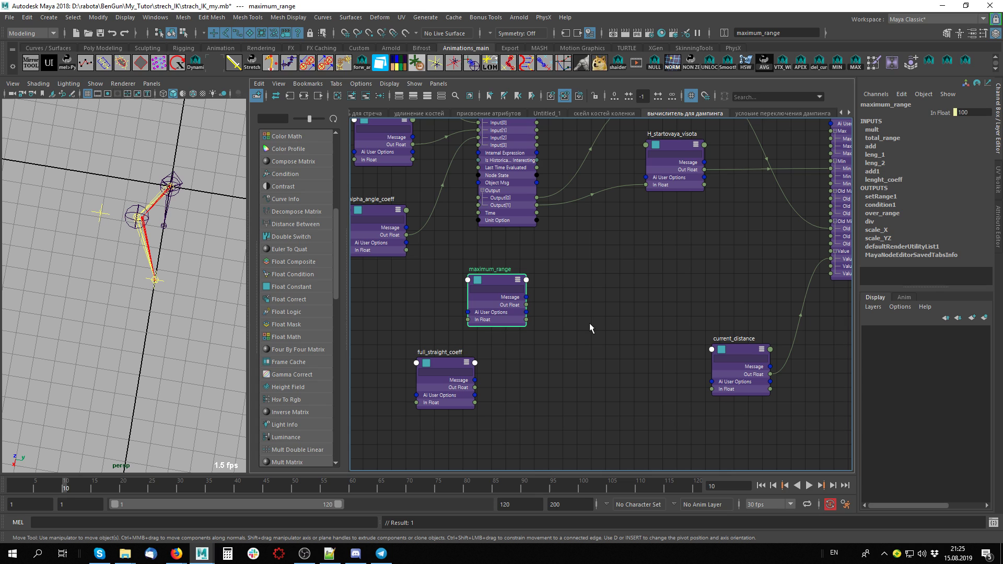
middle_click_drag(638, 279, 626, 354, "alt")
scroll(654, 324, "down", 2)
scroll(653, 327, "up", 2)
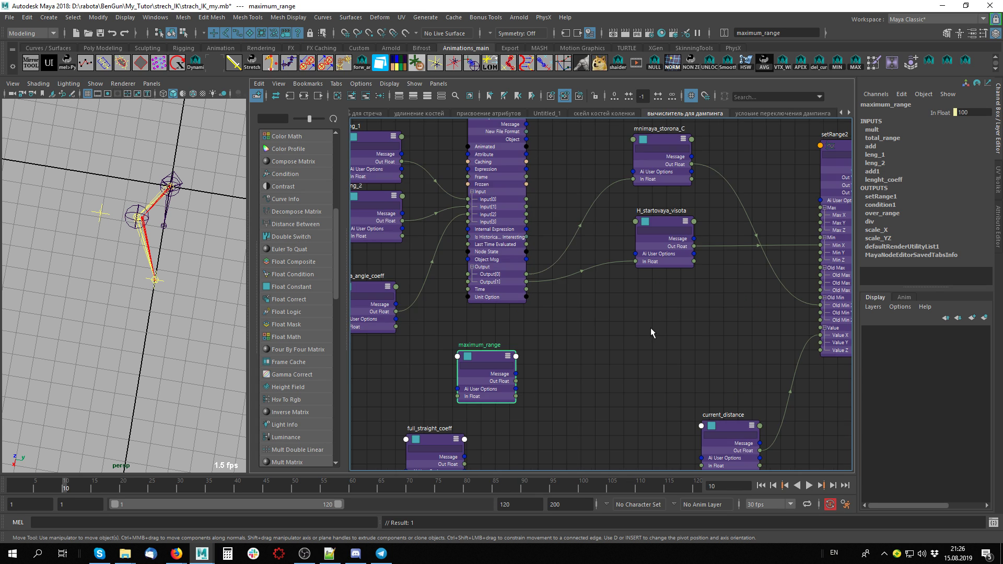
scroll(642, 315, "down", 2)
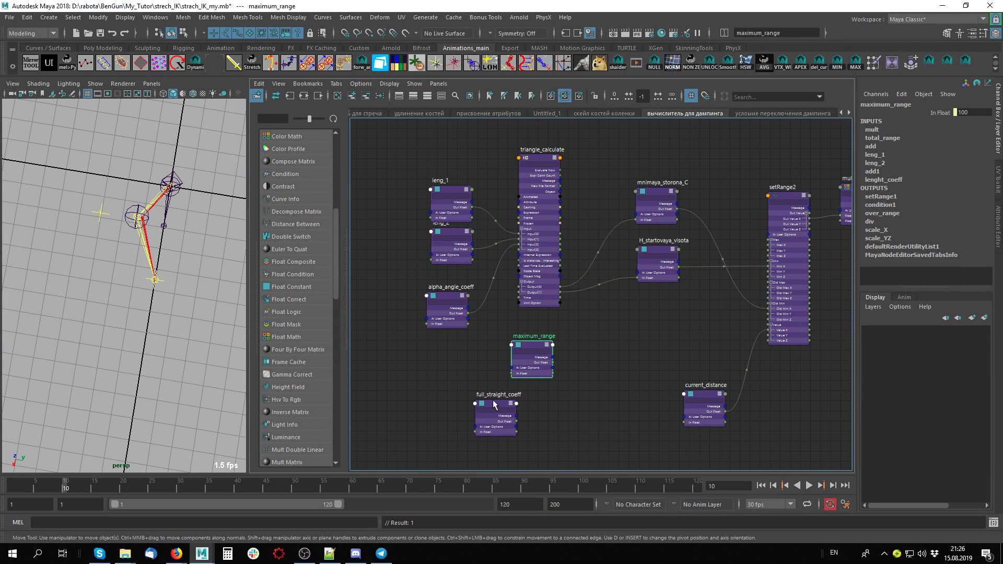
left_click_drag(493, 401, 517, 401)
left_click(534, 346)
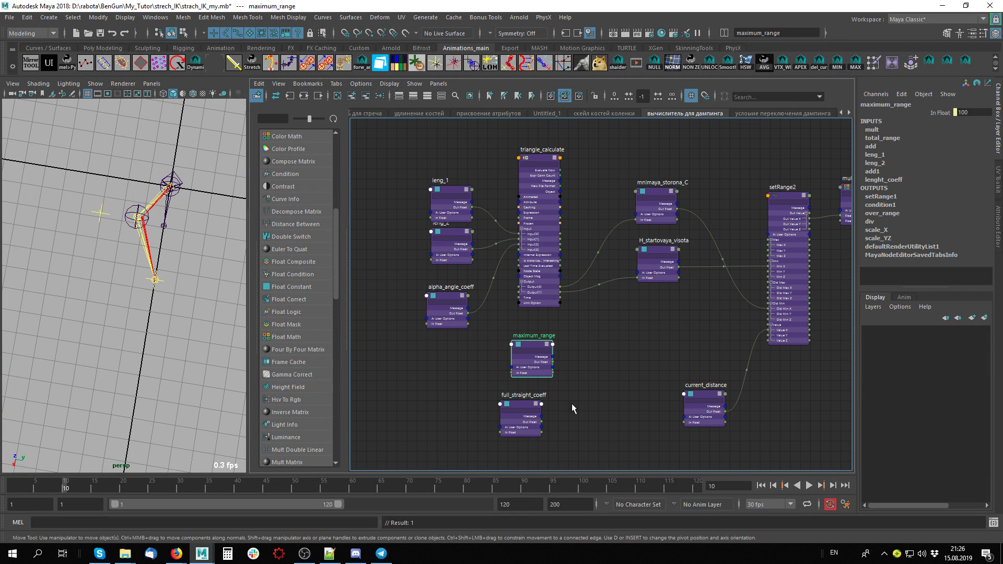
Set full_straight_coeff's In Float to 0.5.
left_click(521, 405)
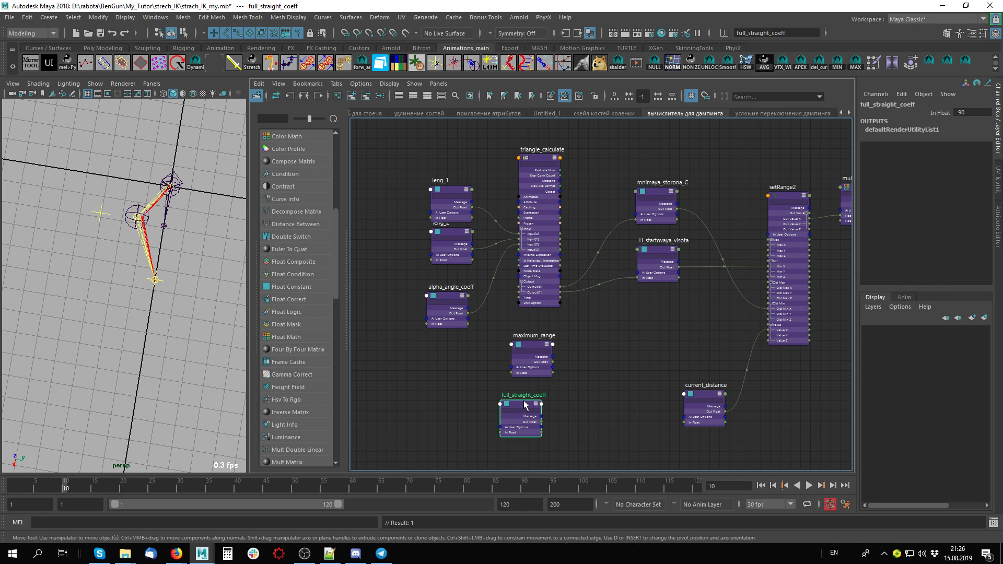
left_click(970, 112)
type("0")
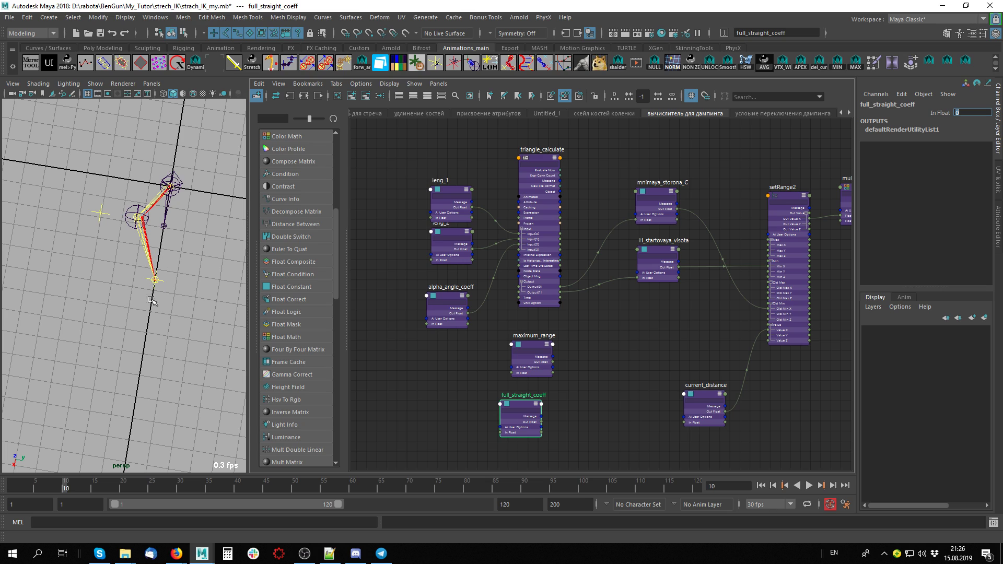
scroll(622, 403, "up", 2)
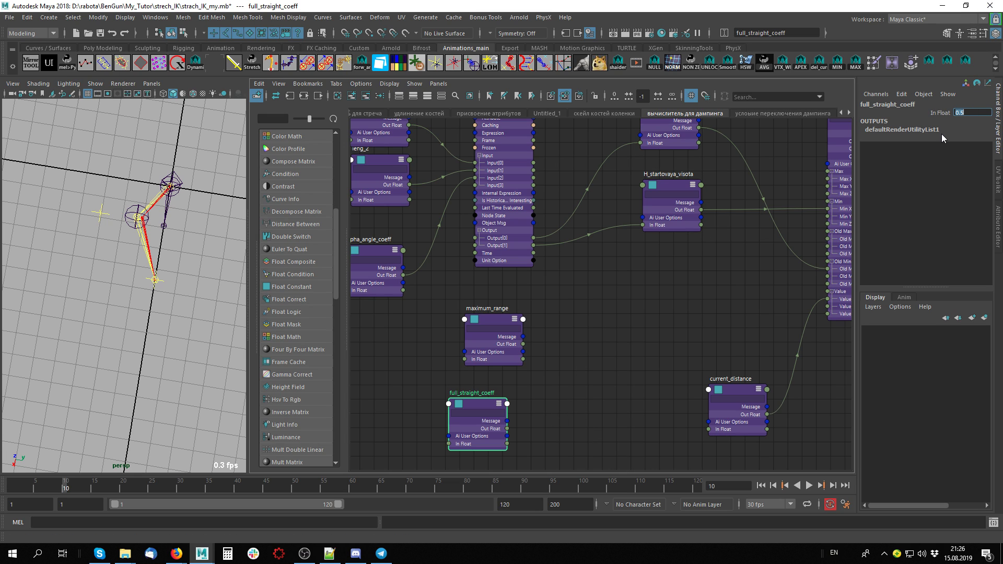
Add a Float Math node between full_straight_coeff and current_distance, name it mult2 and expand its attributes.
left_click(578, 361)
left_click_drag(496, 318, 488, 315)
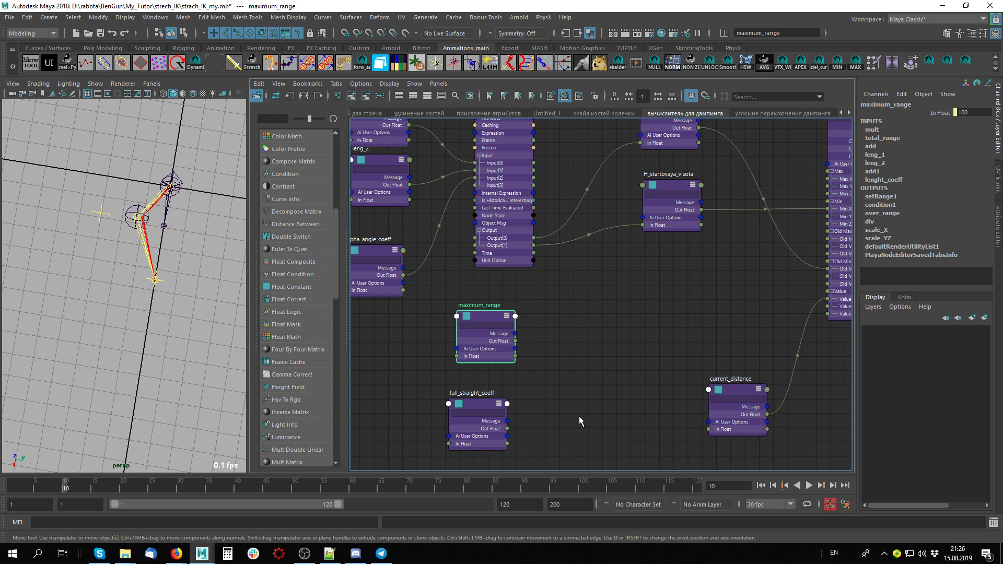
scroll(310, 360, "up", 3)
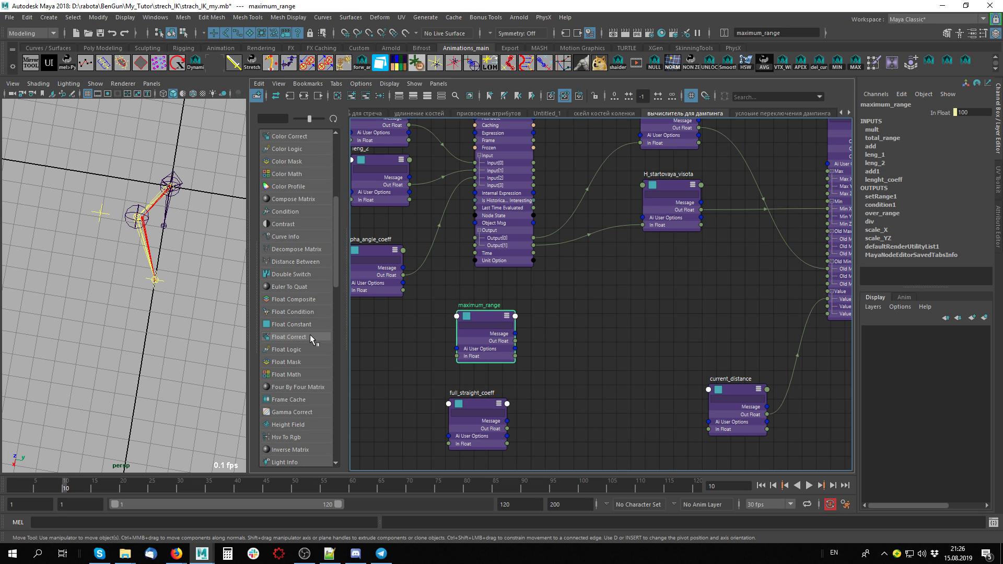
left_click_drag(310, 373, 636, 344)
double_click(626, 342)
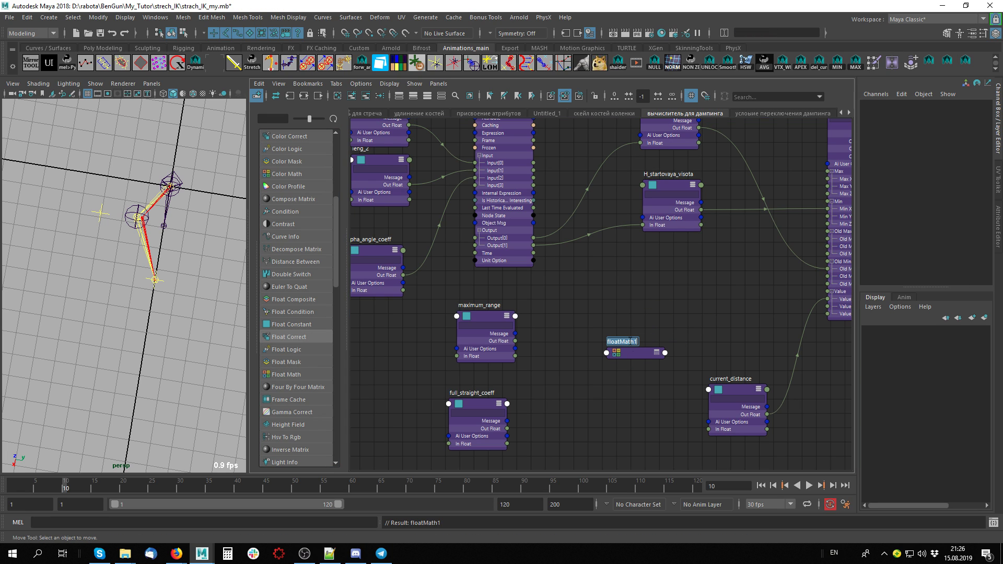
type("mult2")
left_click(633, 351)
key("3")
Set the math operation of the mult2 node to Multiply.
key("ctrl+a")
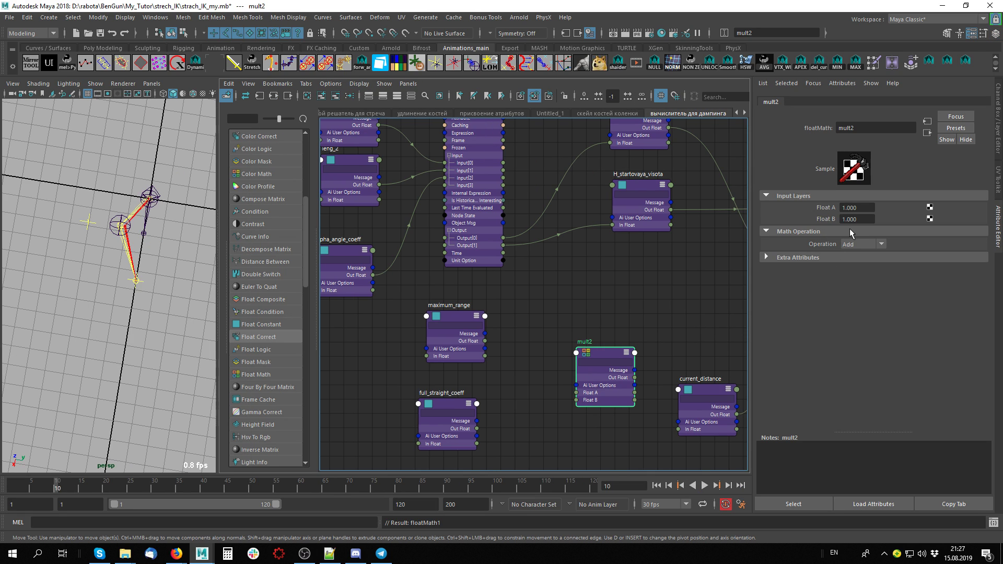
left_click(862, 244)
left_click(859, 272)
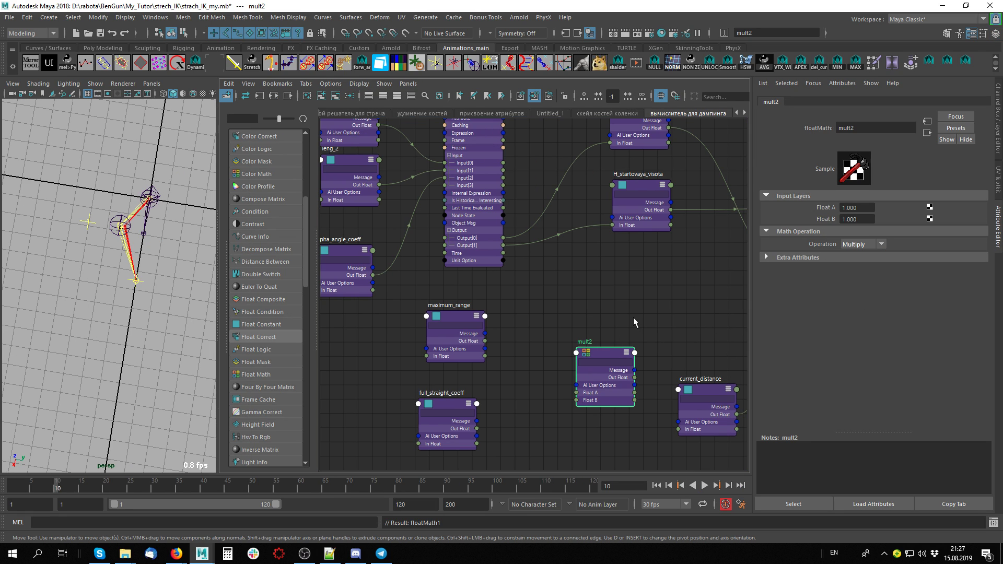
key("ctrl+a")
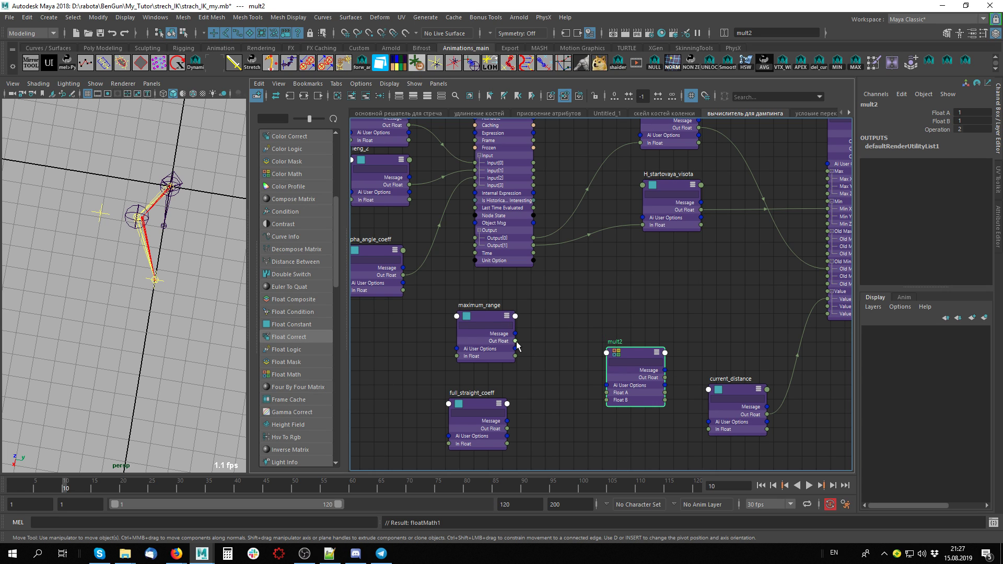
Connect maximum_range and full_straight_coeff to mult2's Float A and Float B, and mult2's Out Float to setRange2's Old Max X.
left_click_drag(515, 342, 607, 392)
left_click_drag(507, 428, 606, 400)
middle_click_drag(625, 445, 571, 457, "alt")
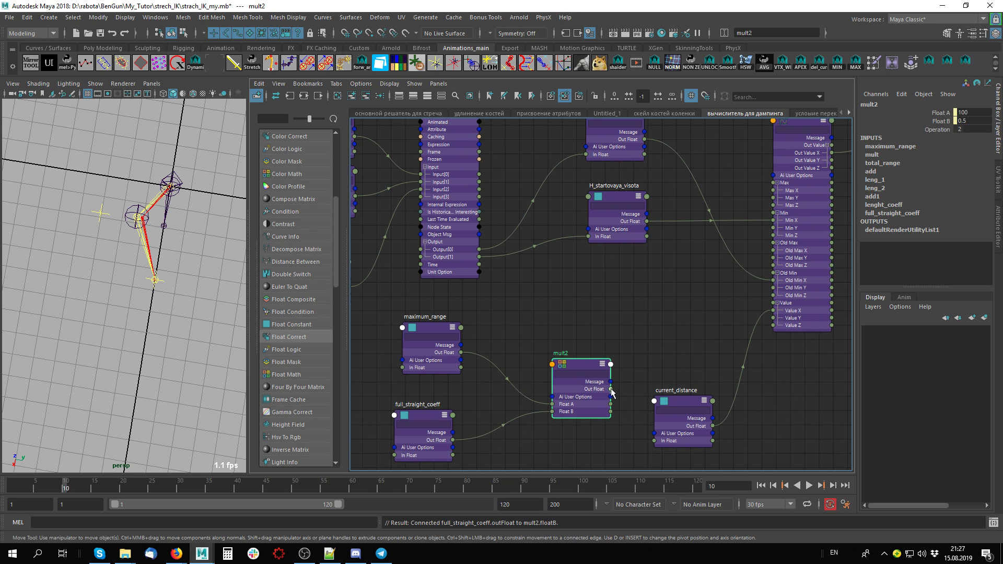
left_click_drag(611, 390, 777, 251)
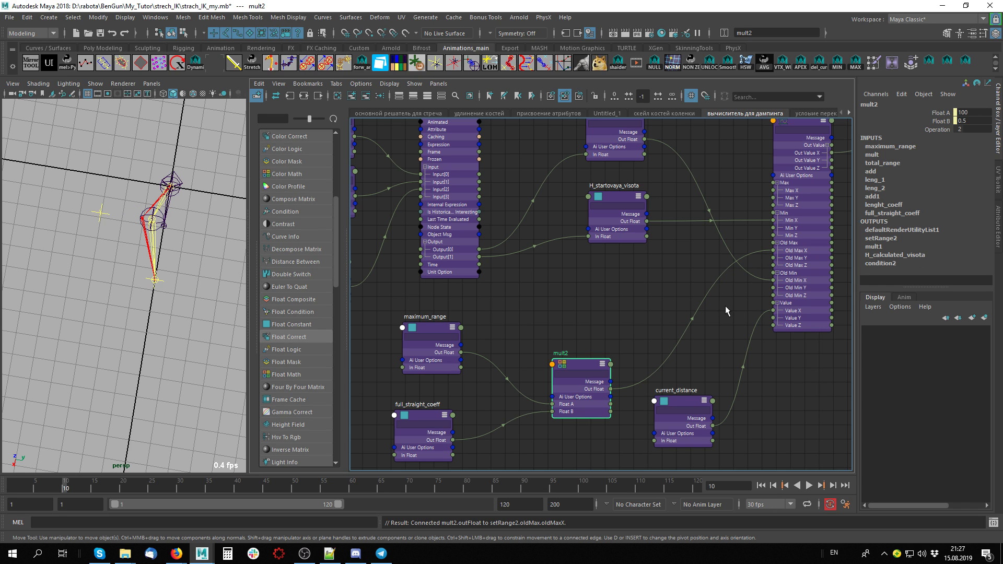
Set full_straight_coeff's In Float to 1 and move locator1 outward along its X axis to test the knee.
middle_click_drag(634, 300, 663, 251, "alt")
left_click(459, 404)
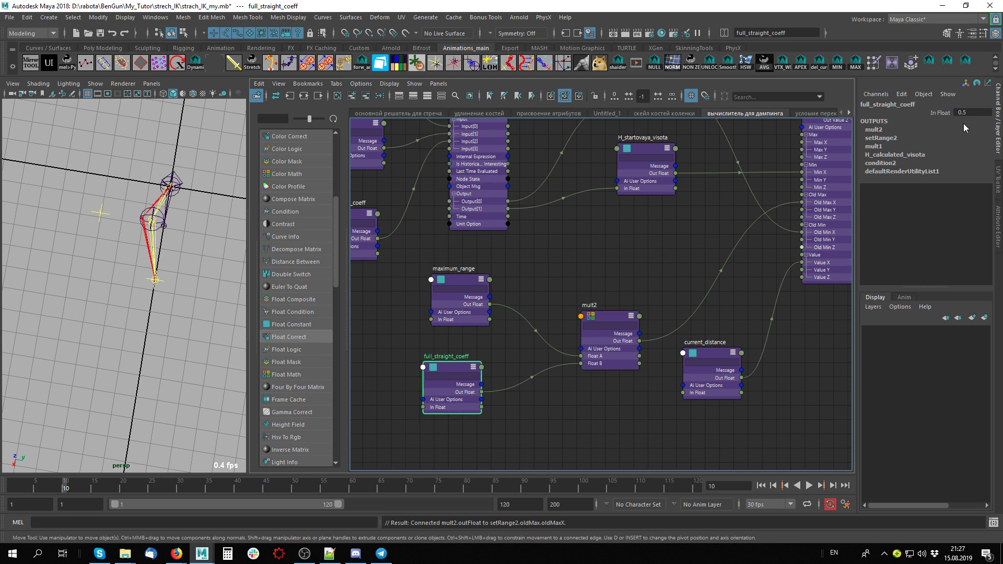
left_click(982, 112)
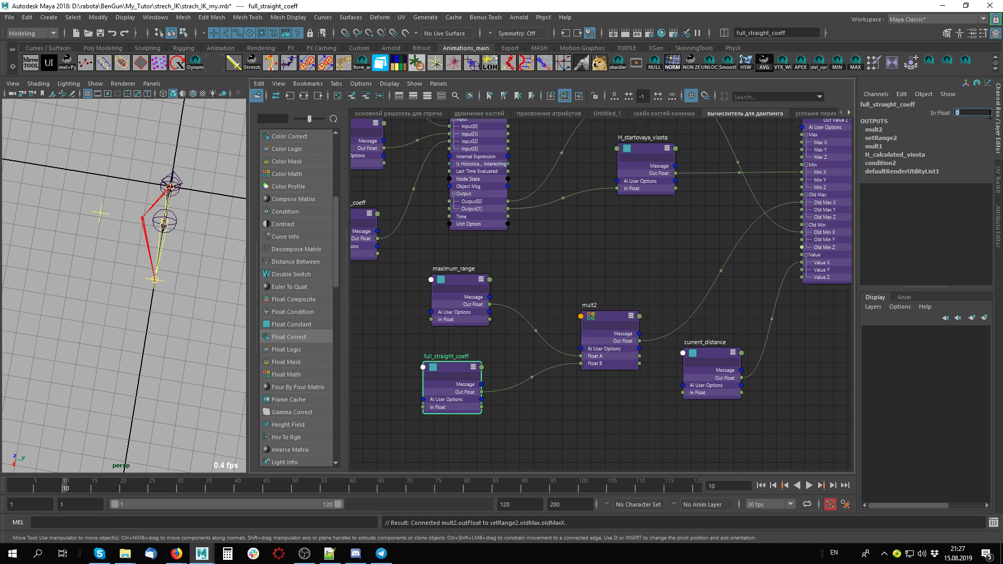
left_click(154, 280)
mouse_move(150, 310)
left_mouse_down()
mouse_move(118, 456)
mouse_move(152, 291)
left_mouse_up()
Set full_straight_coeff's In Float to 0 and move locator1 along X to about 36.6 to test the leg.
left_click(455, 374)
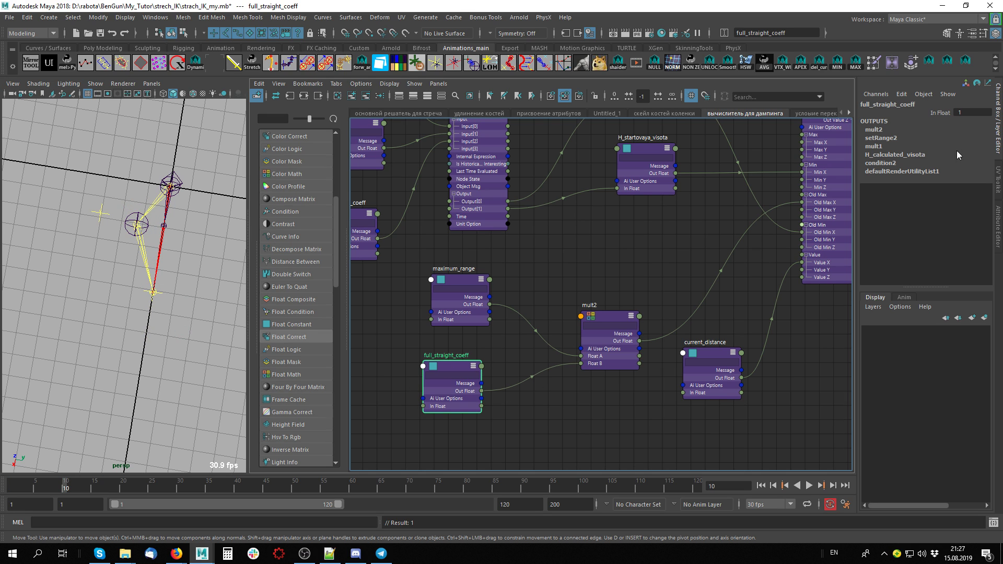
left_click(965, 112)
key("Return")
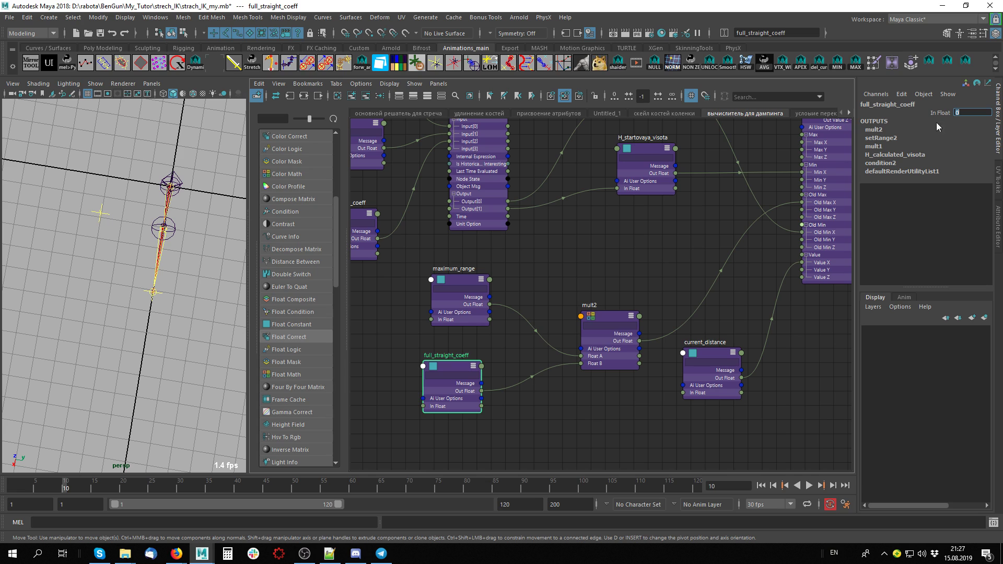
left_click(155, 293)
mouse_move(144, 343)
left_mouse_down()
mouse_move(165, 312)
mouse_move(151, 346)
left_mouse_up()
middle_click_drag(153, 348, 172, 318)
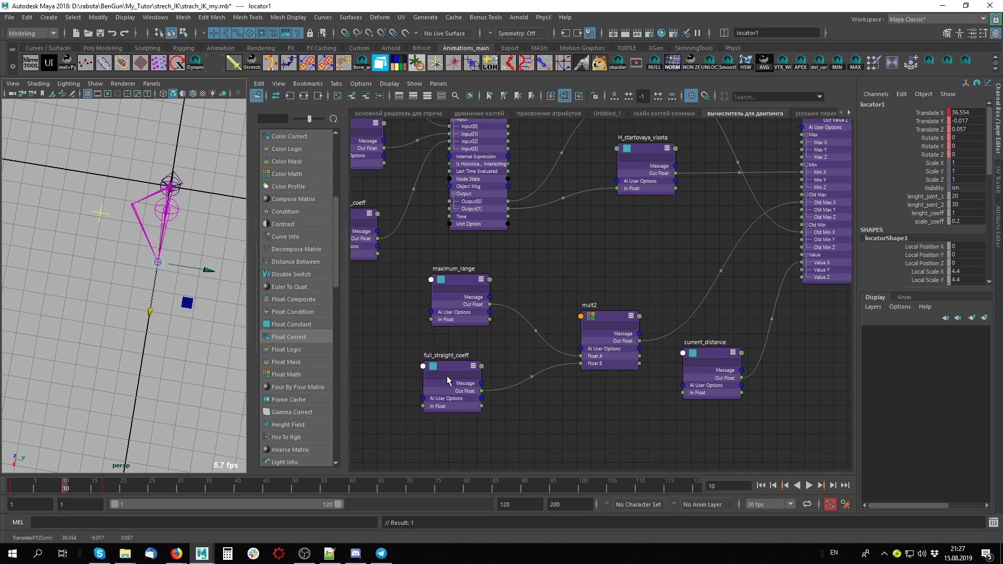
left_click(476, 372)
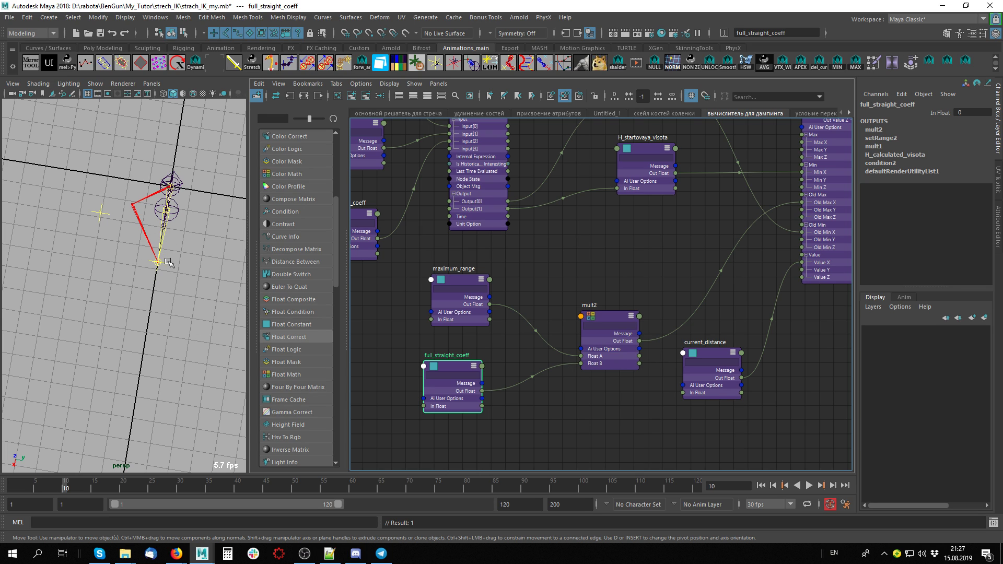
left_click(164, 298)
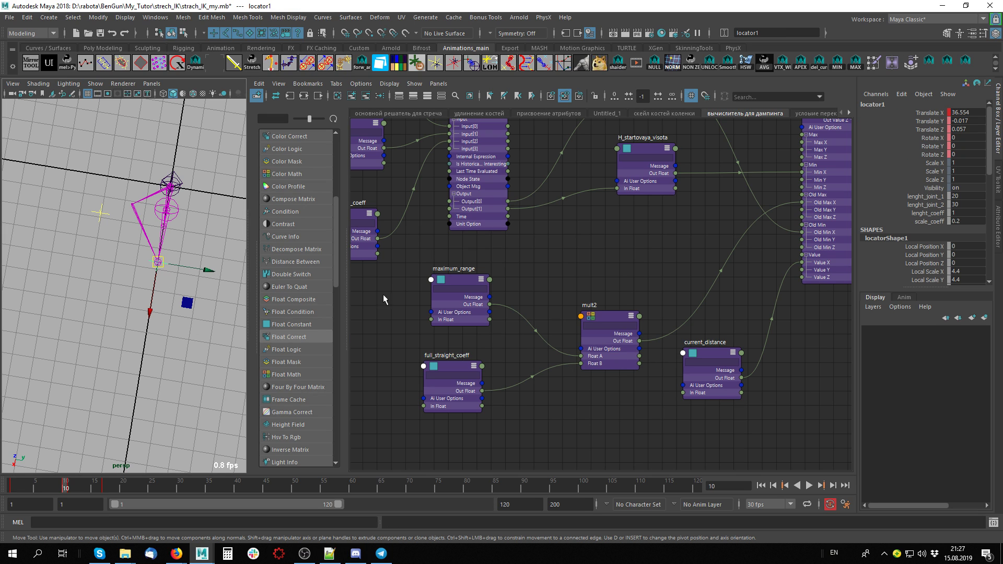
Set full_straight_coeff's In Float to 0.5 and move locator1 along X to about 48.7 to test the knee.
left_click(441, 368)
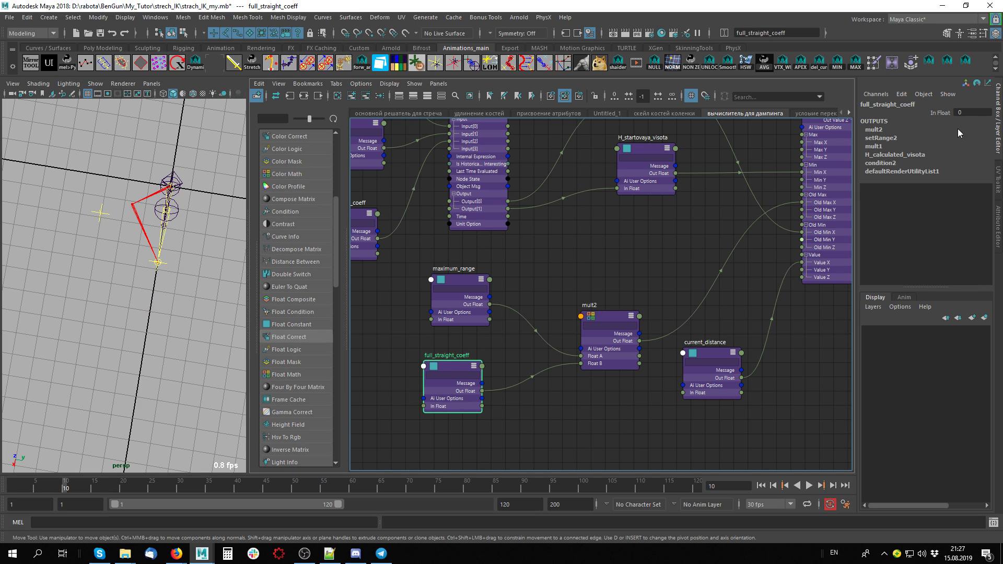
left_click(964, 113)
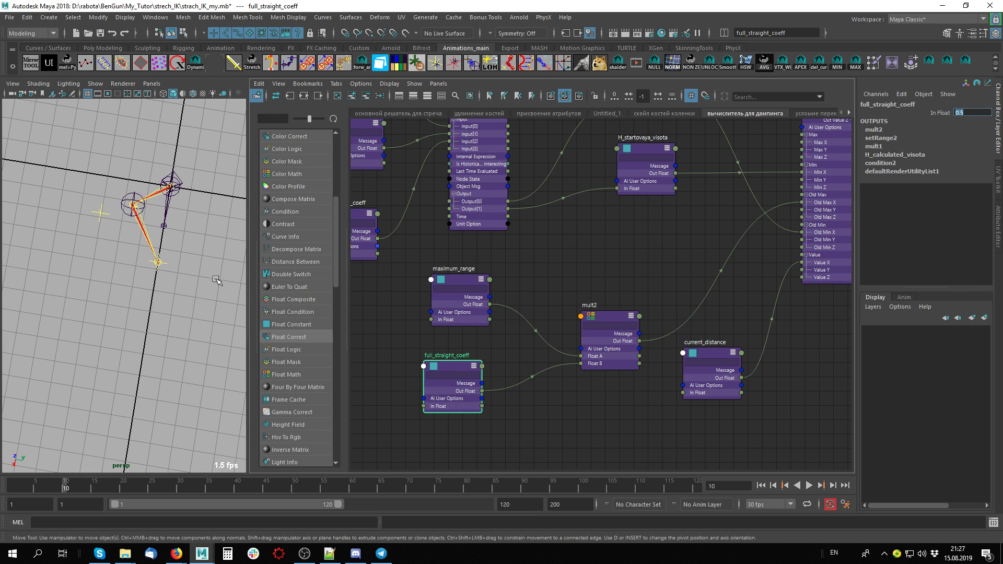
left_click(166, 264)
left_click_drag(151, 312, 183, 328)
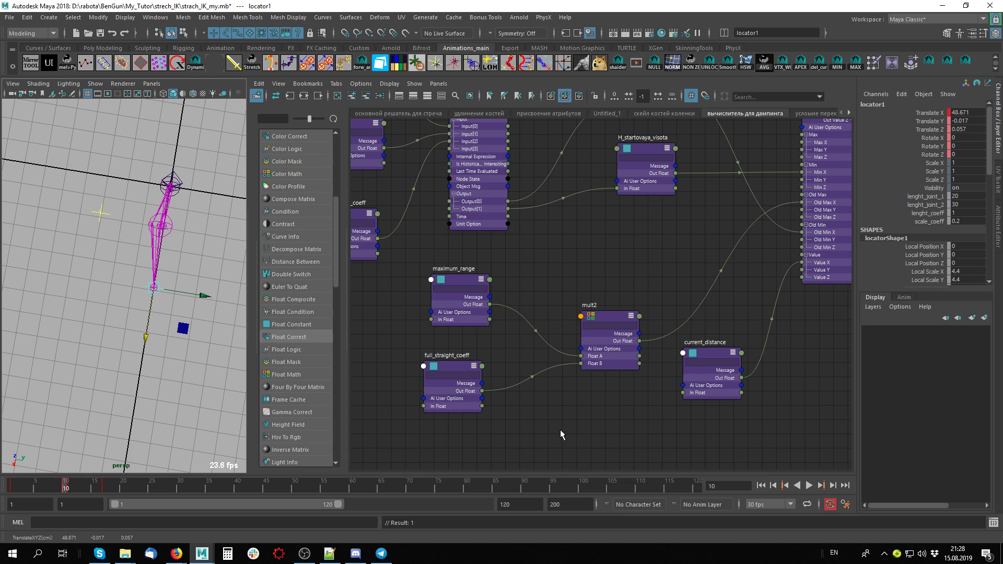
Move the maximum_range and full_straight_coeff nodes apart and away from mult2 to make room between them.
middle_click_drag(564, 424, 614, 416, "alt")
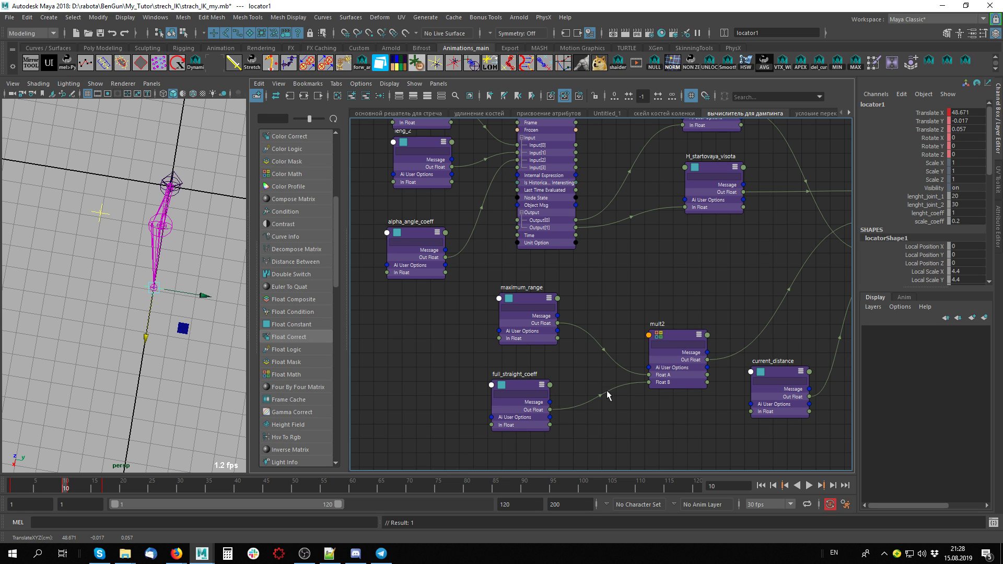
scroll(629, 420, "down", 2)
scroll(637, 403, "up", 2)
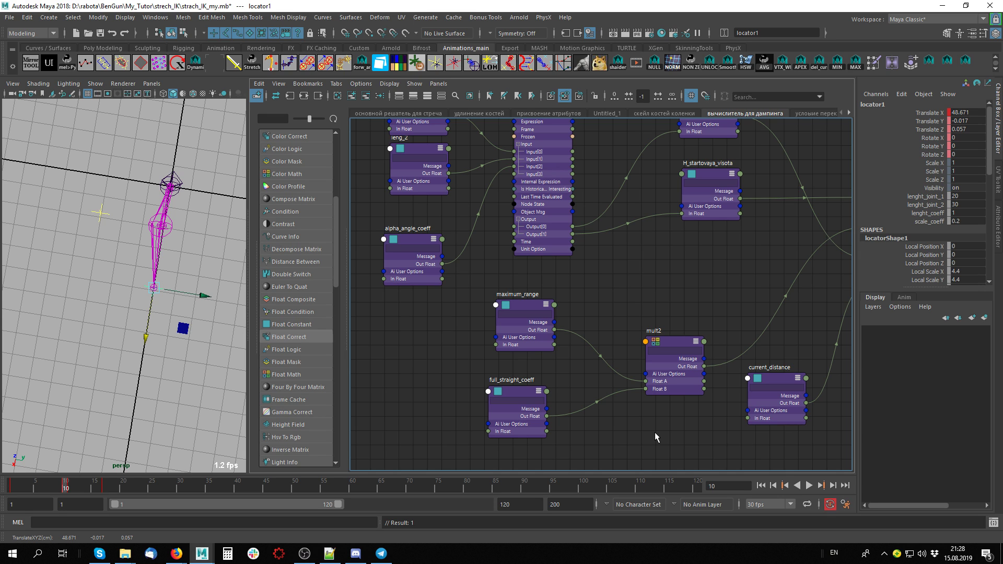
scroll(638, 414, "down", 2)
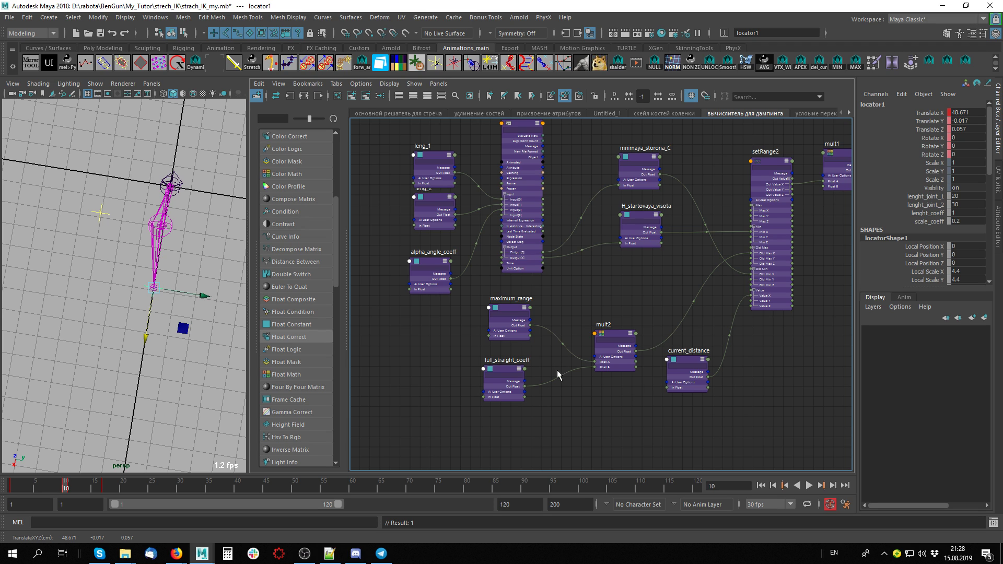
middle_click_drag(557, 371, 567, 376)
left_click_drag(518, 312, 468, 325)
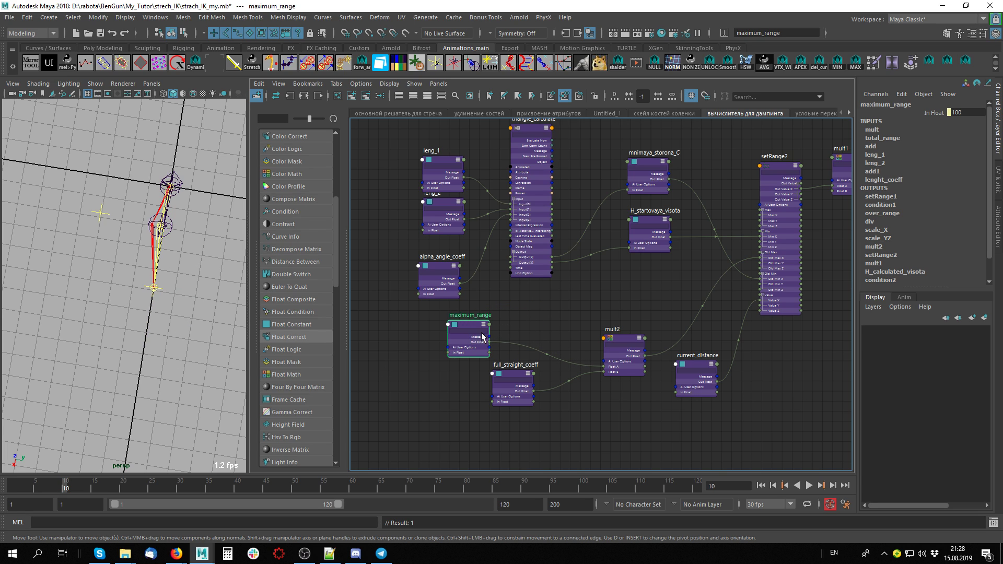
left_click_drag(507, 374, 508, 440)
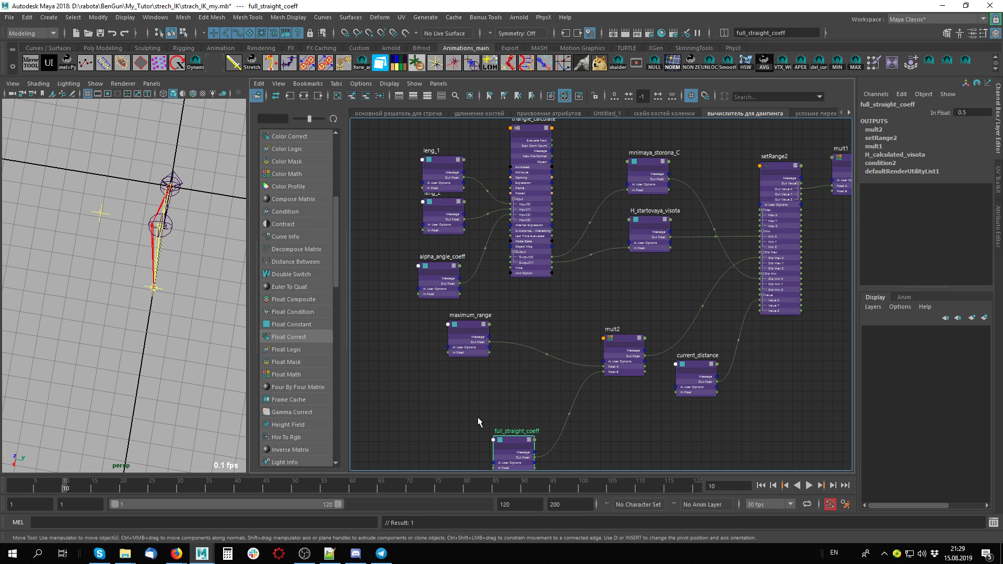
Select total_range in the main stretch solver graph and add it to the damping calculator graph.
left_click(387, 112)
middle_click_drag(404, 224, 428, 200, "alt")
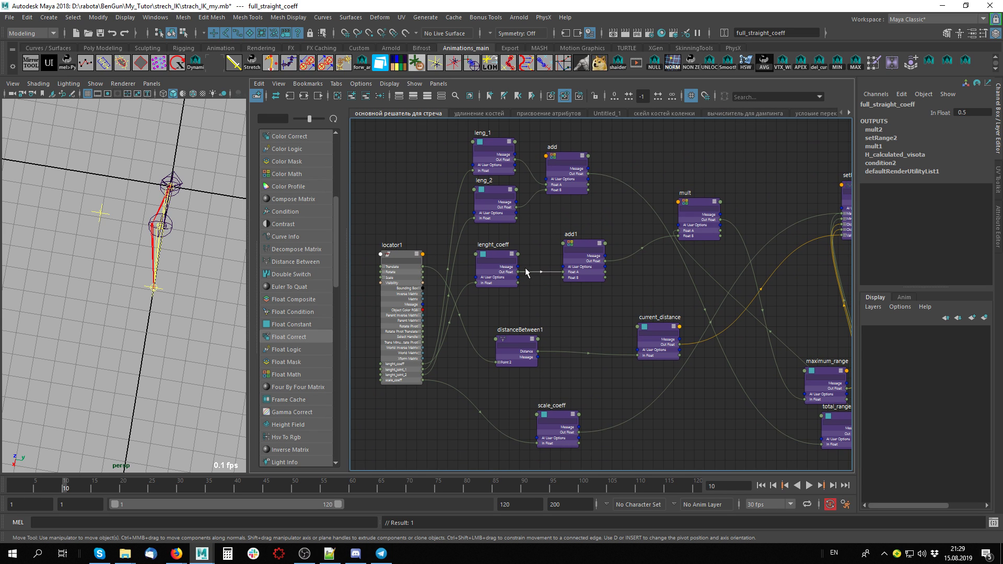
middle_click_drag(592, 330, 590, 330, "alt")
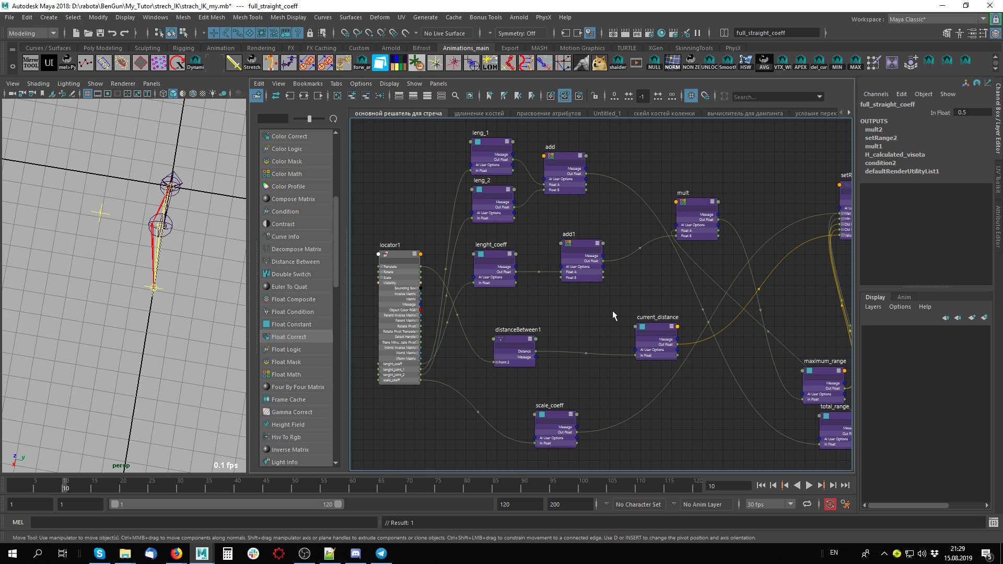
middle_click_drag(612, 302, 468, 269, "alt")
left_click(696, 383)
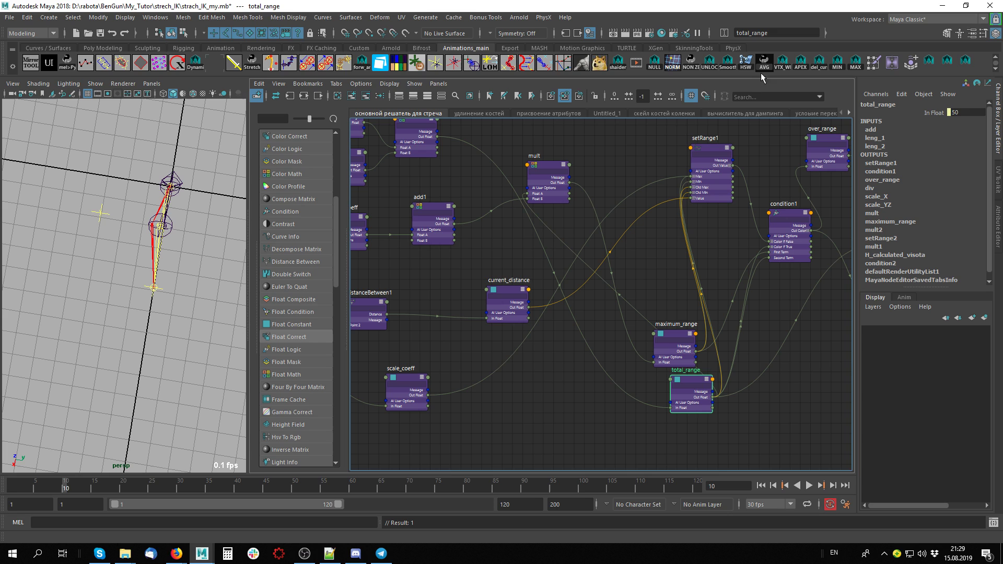
left_click(814, 114)
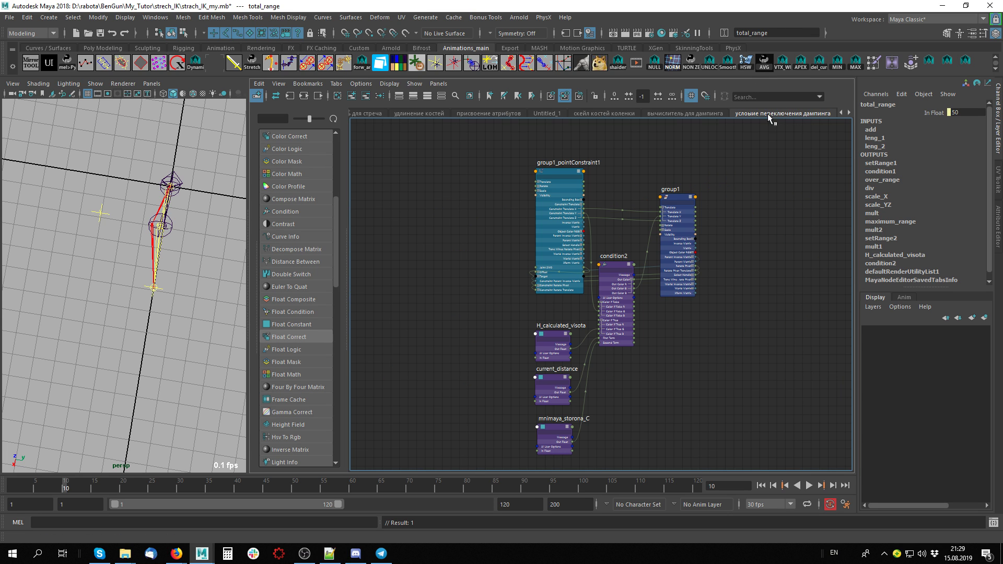
left_click(681, 114)
middle_click_drag(535, 310, 560, 237, "alt")
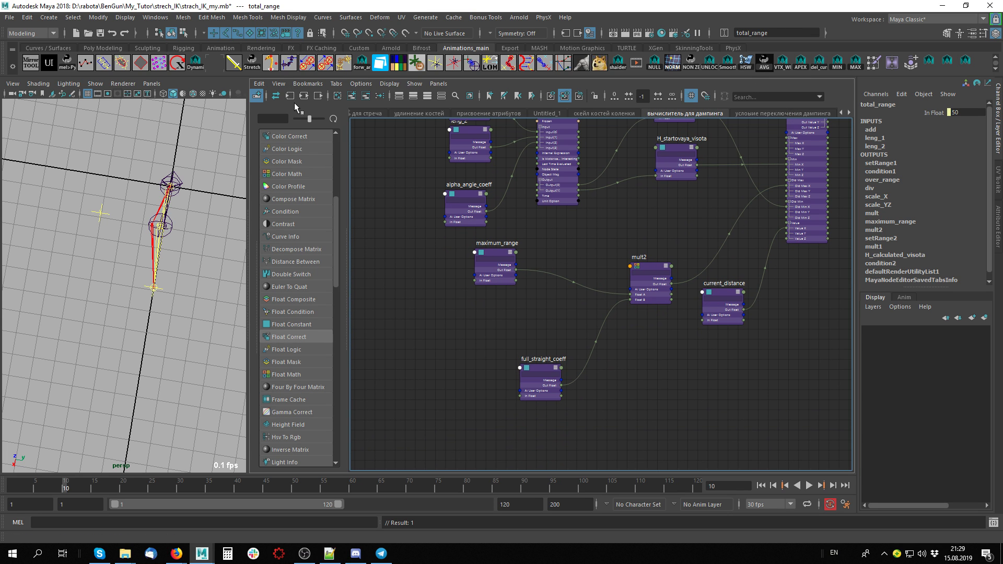
left_click(352, 98)
middle_click_drag(595, 411, 627, 327, "alt")
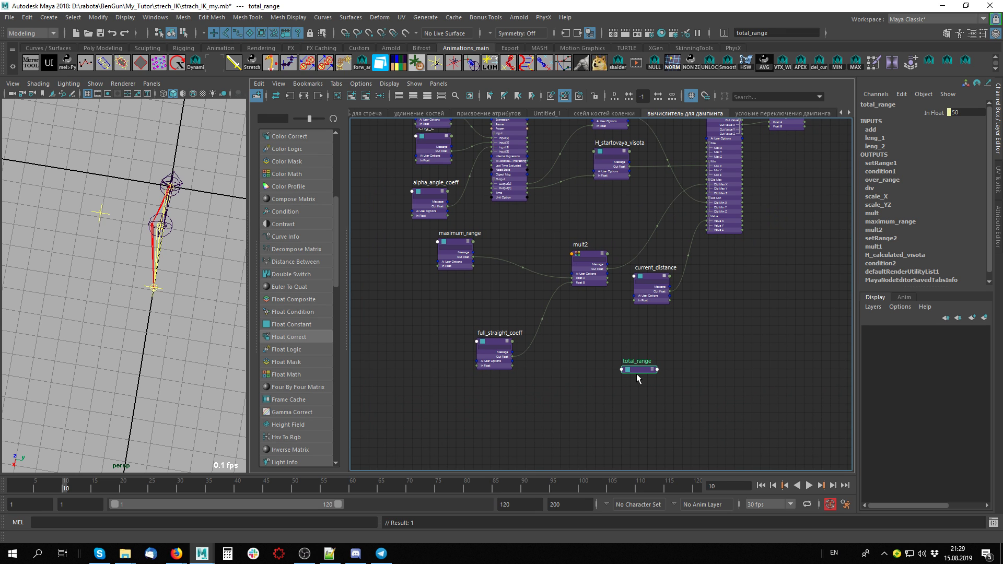
Expand the total_range node to show its attributes and place it between maximum_range and full_straight_coeff.
left_click_drag(635, 371, 482, 328)
key("3")
middle_click_drag(556, 345, 560, 313, "alt")
left_click_drag(491, 297, 465, 263)
middle_click_drag(534, 281, 544, 322, "alt")
Duplicate the mult2 node and place the copy between maximum_range and mult2 with its attributes shown.
left_click(596, 265)
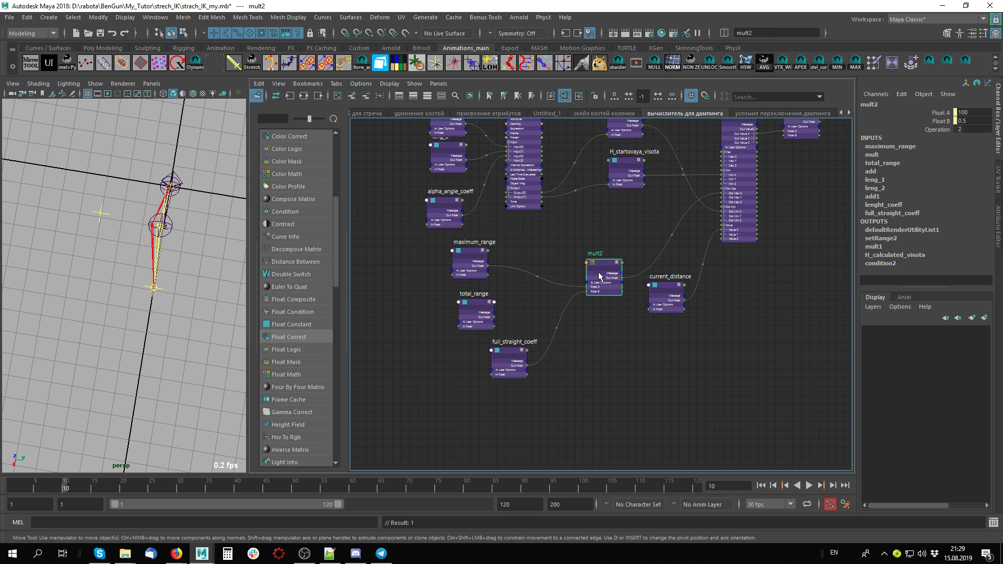
key("ctrl+d")
left_click_drag(689, 397, 528, 275)
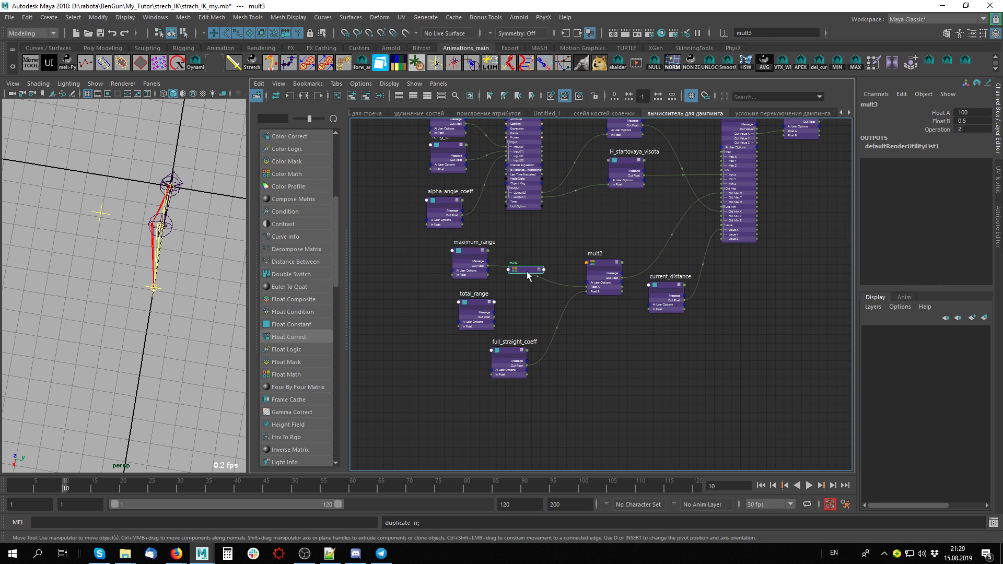
scroll(529, 330, "up", 5)
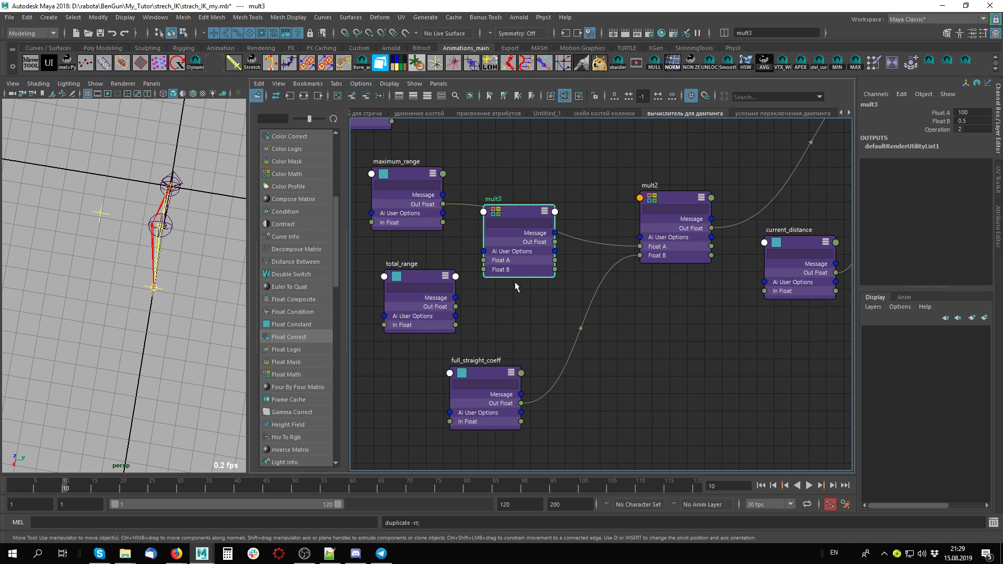
Rename the duplicated math node minus and set its operation to Subtract.
double_click(517, 208)
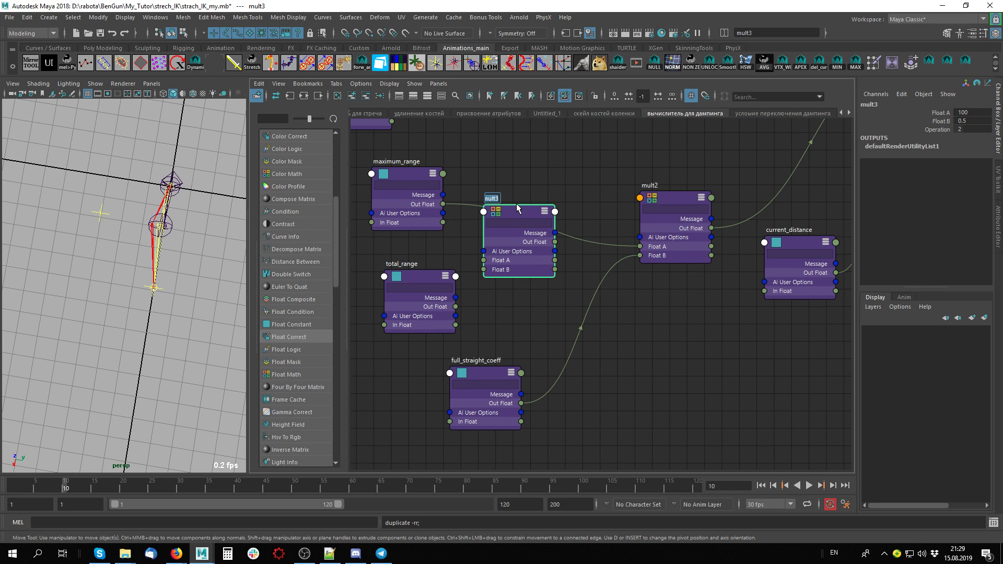
type("minus")
key("Return")
key("ctrl+a")
left_click(858, 244)
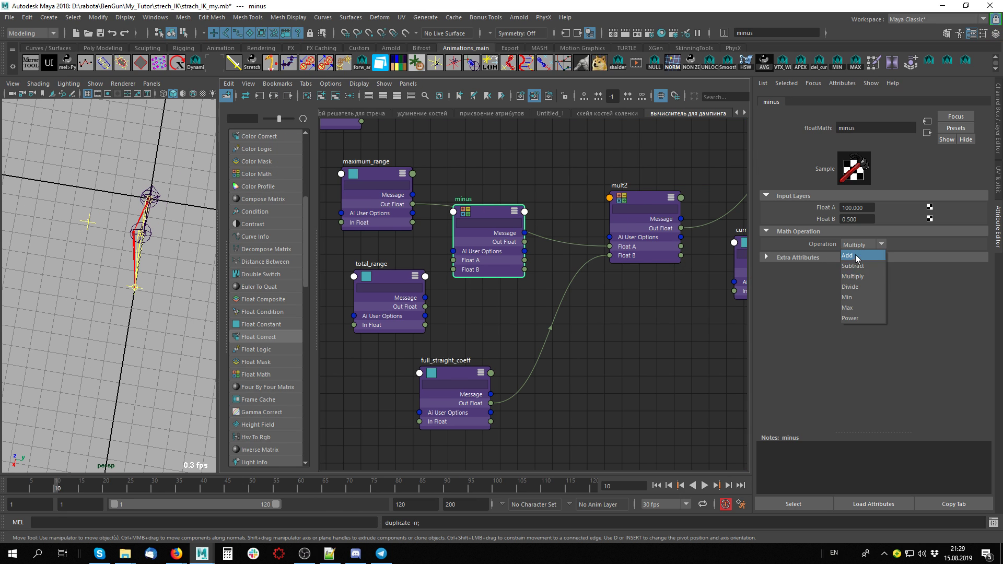
left_click(856, 265)
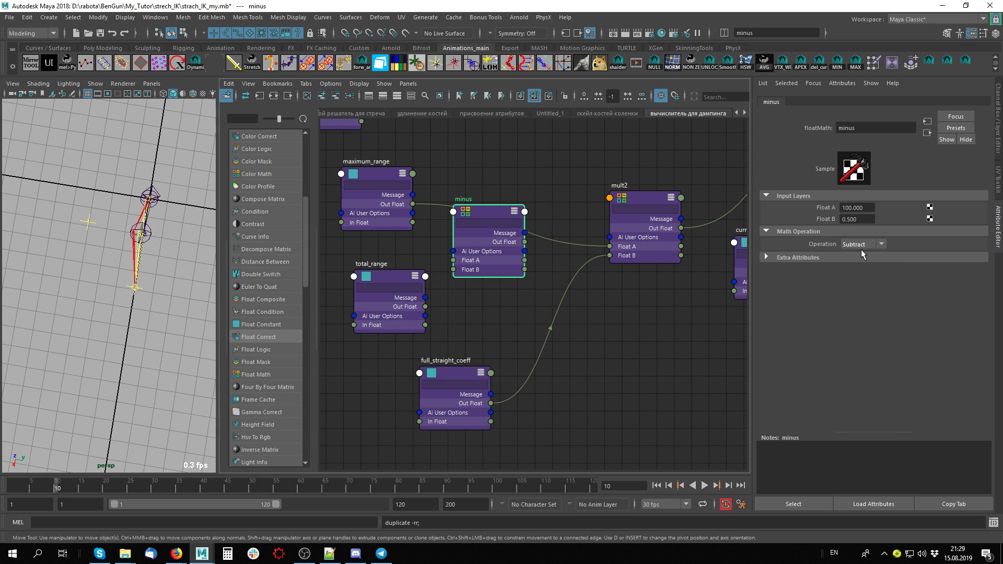
Connect the Out Float of maximum_range to minus's Float A and the Out Float of total_range to its Float B.
middle_click_drag(529, 263, 562, 276, "alt")
left_click_drag(517, 228, 531, 209)
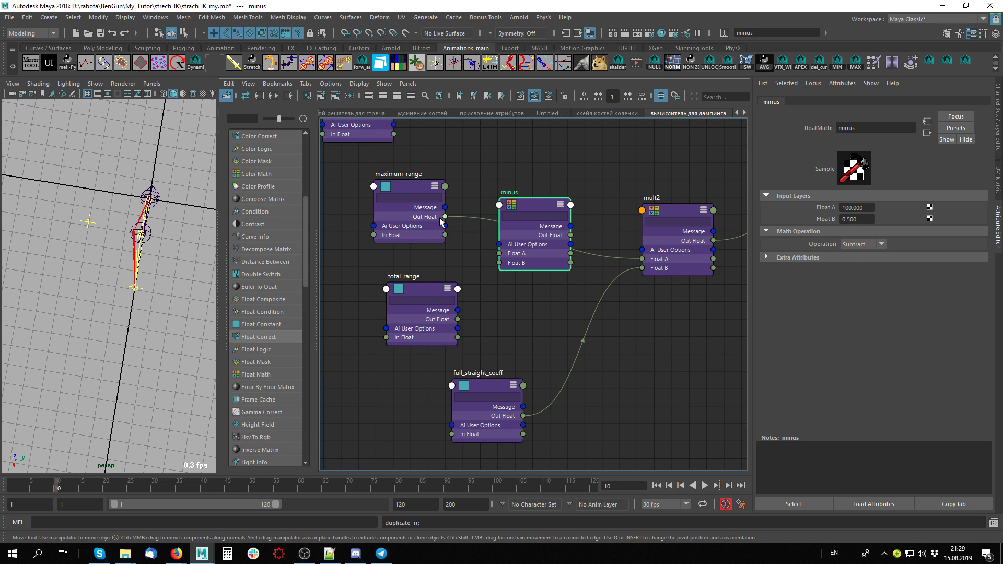
left_click_drag(445, 217, 517, 255)
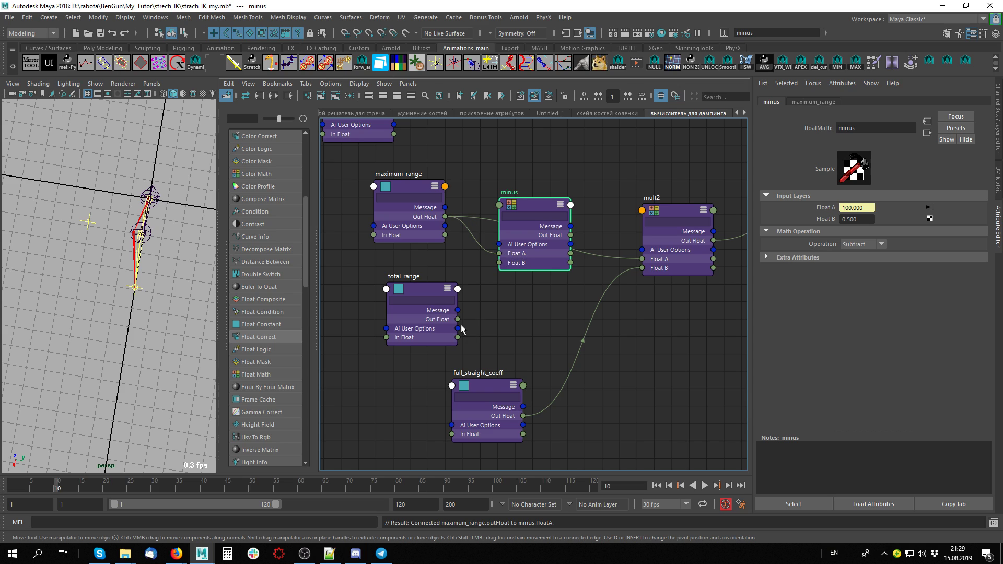
left_click_drag(458, 319, 502, 263)
middle_click_drag(572, 287, 546, 307, "alt")
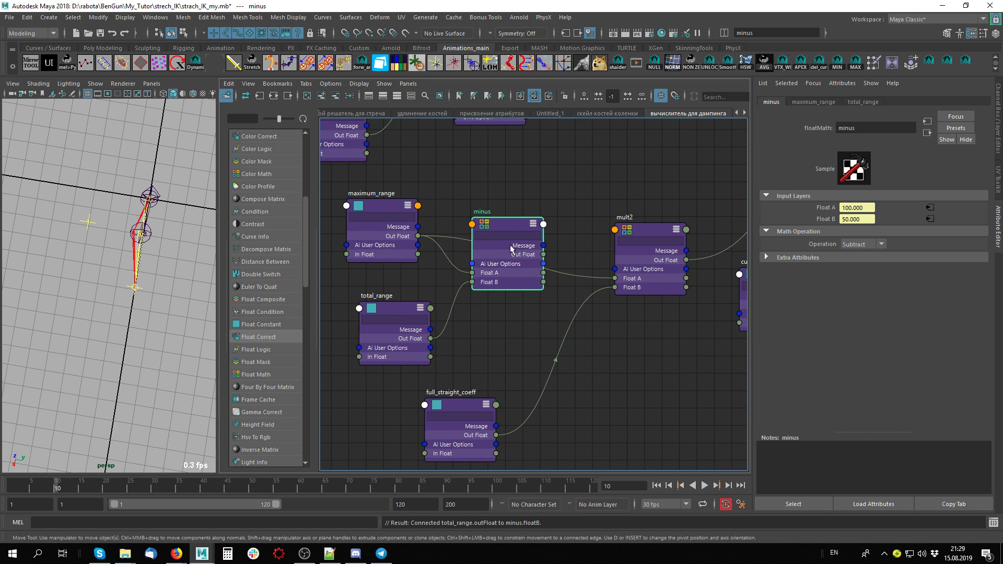
Rearrange the minus and maximum_range nodes to clear the wiring, and check the values of total_range and maximum_range.
left_click_drag(506, 227, 495, 255)
middle_click_drag(590, 314, 542, 308, "alt")
middle_click_drag(585, 347, 596, 351)
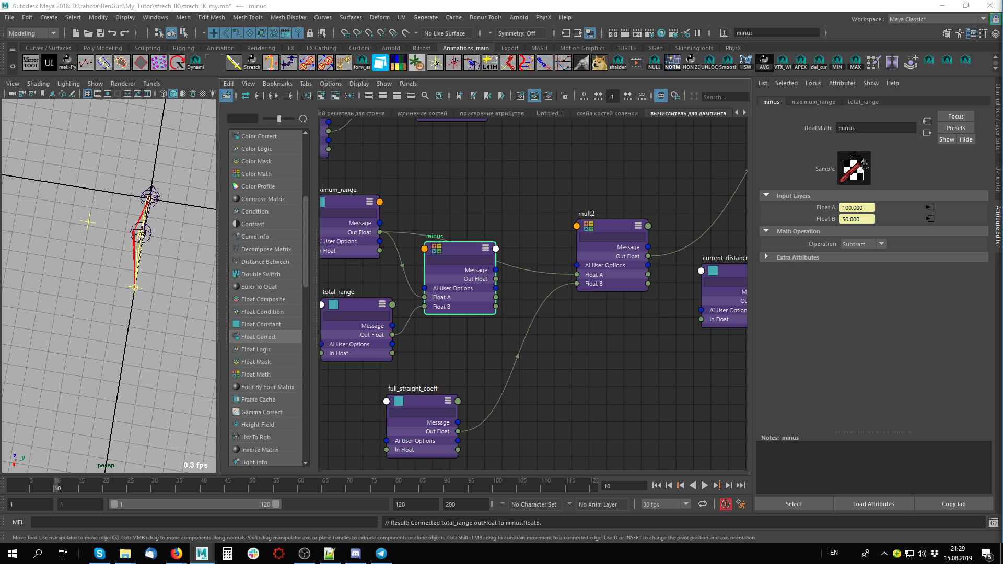
scroll(550, 353, "down", 3)
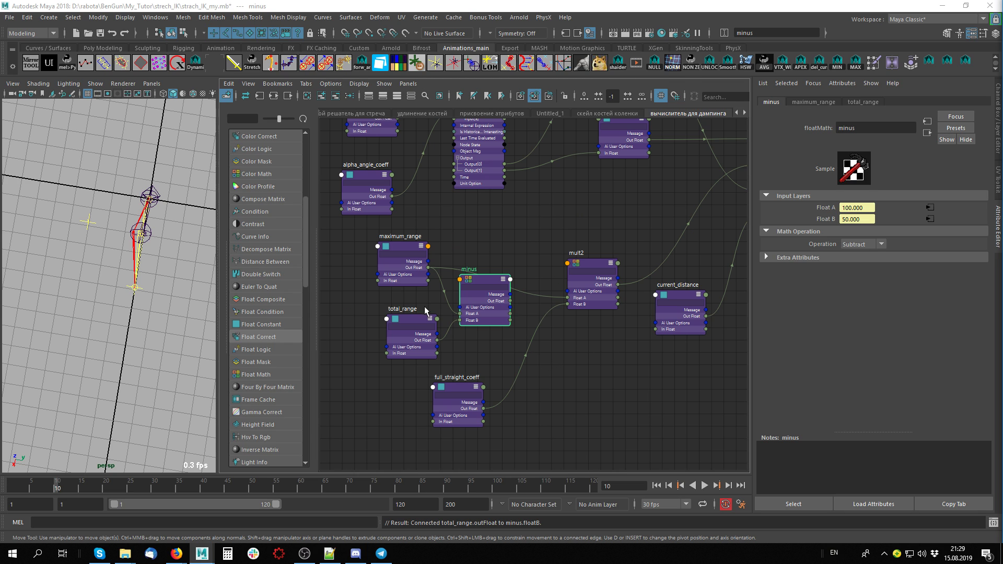
left_click_drag(389, 246, 366, 248)
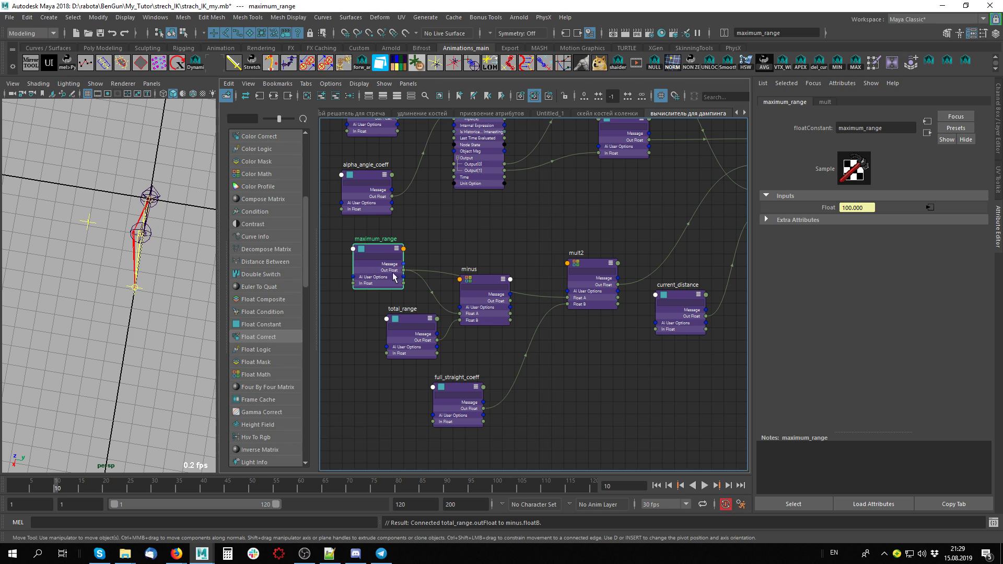
left_click(408, 324)
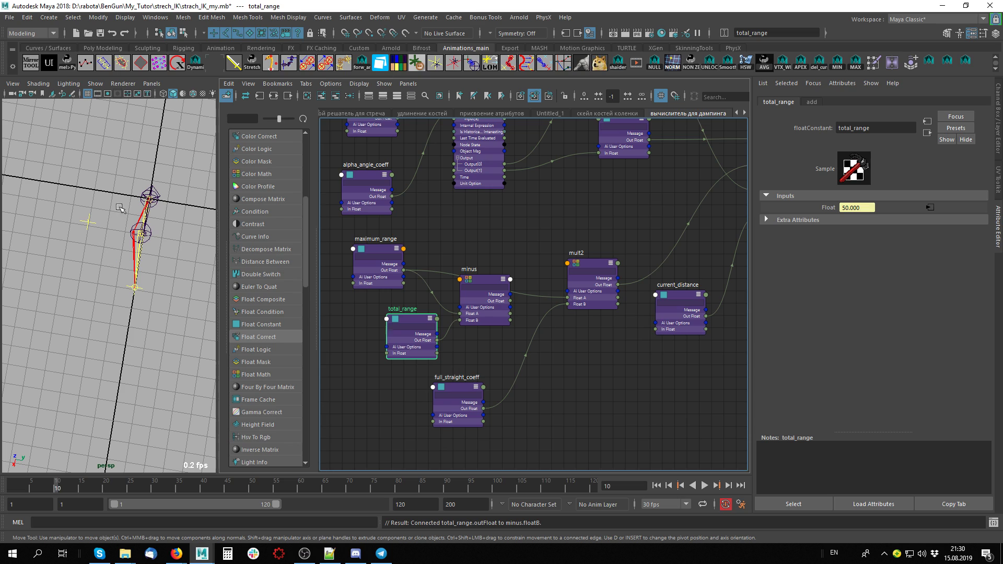
left_click_drag(378, 247, 374, 255)
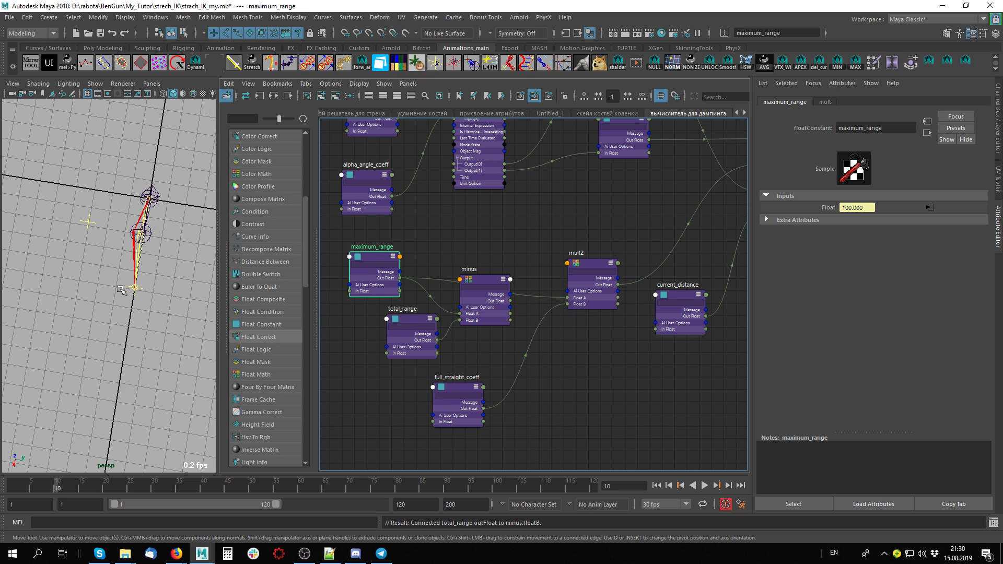
middle_click_drag(570, 397, 570, 404, "alt")
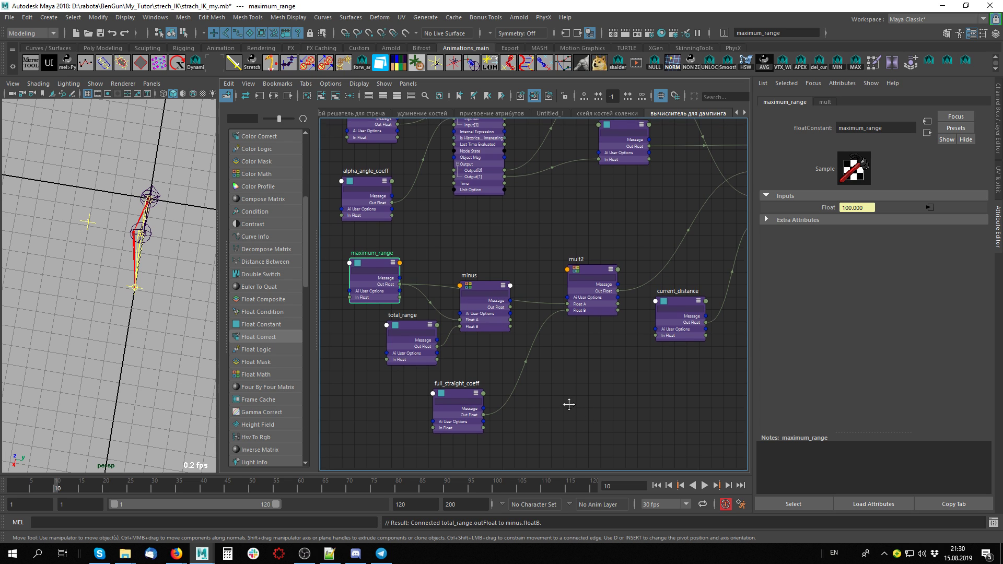
Connect minus's Out Float to mult2's Float A in place of maximum_range, and shift full_straight_coeff slightly.
left_click(489, 294)
middle_click_drag(412, 287, 364, 307, "alt")
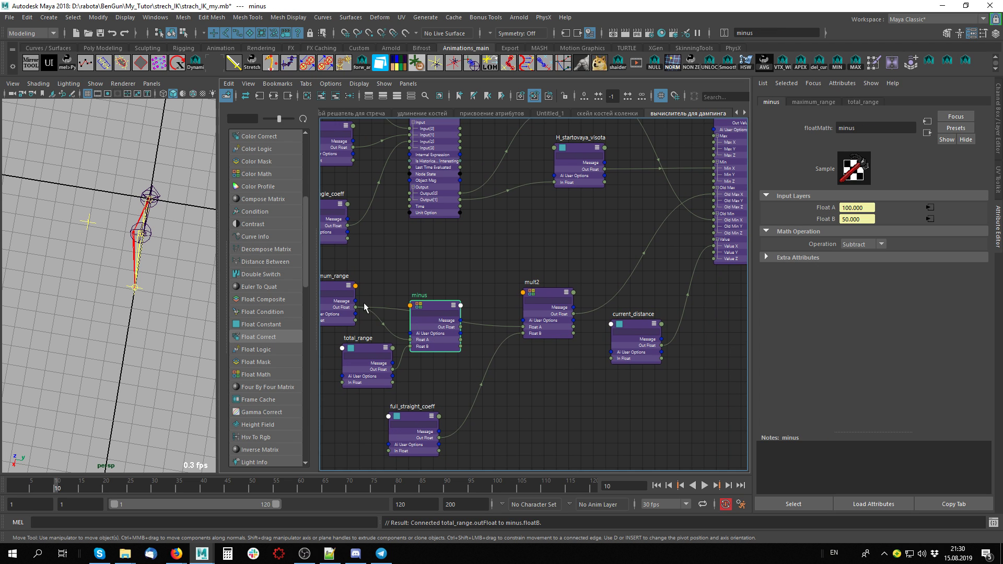
middle_click_drag(553, 401, 548, 399, "alt")
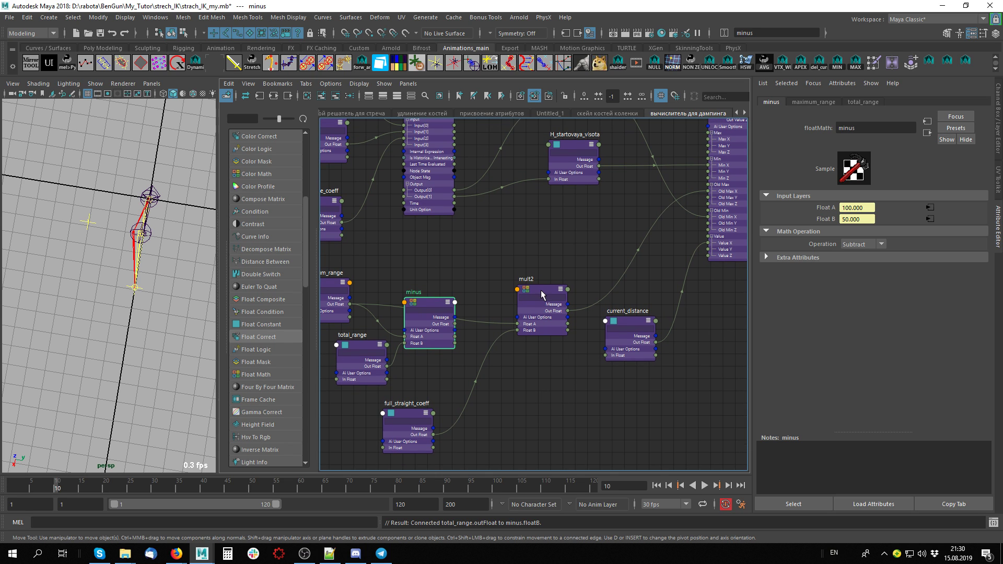
left_click_drag(541, 291, 537, 299)
middle_click_drag(544, 397, 552, 388, "alt")
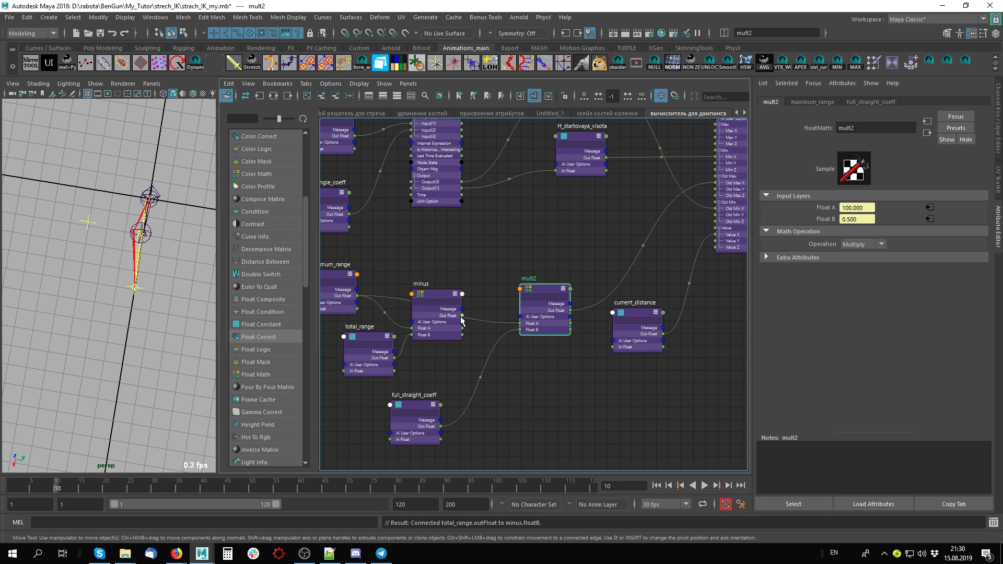
left_click_drag(463, 316, 521, 323)
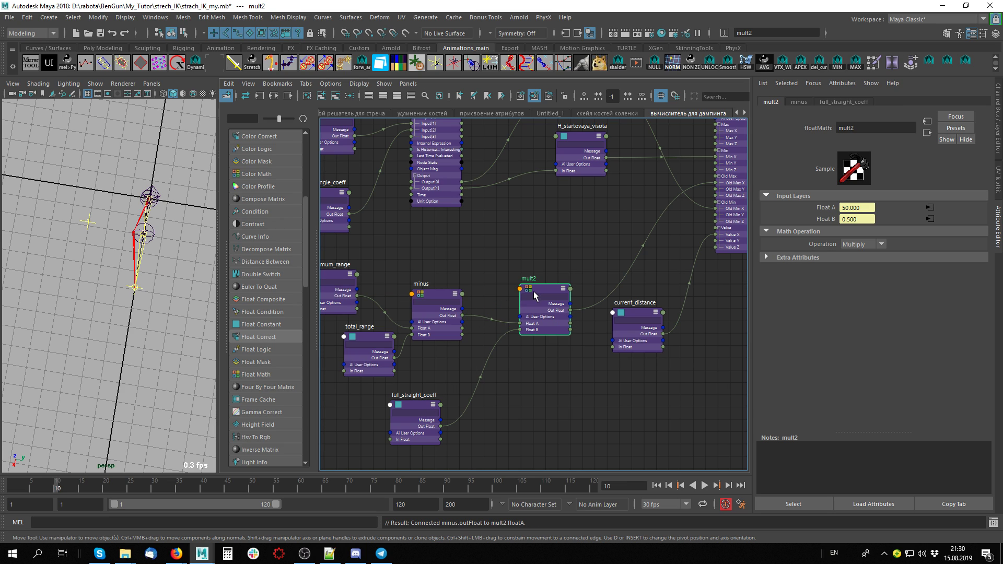
left_click(415, 406)
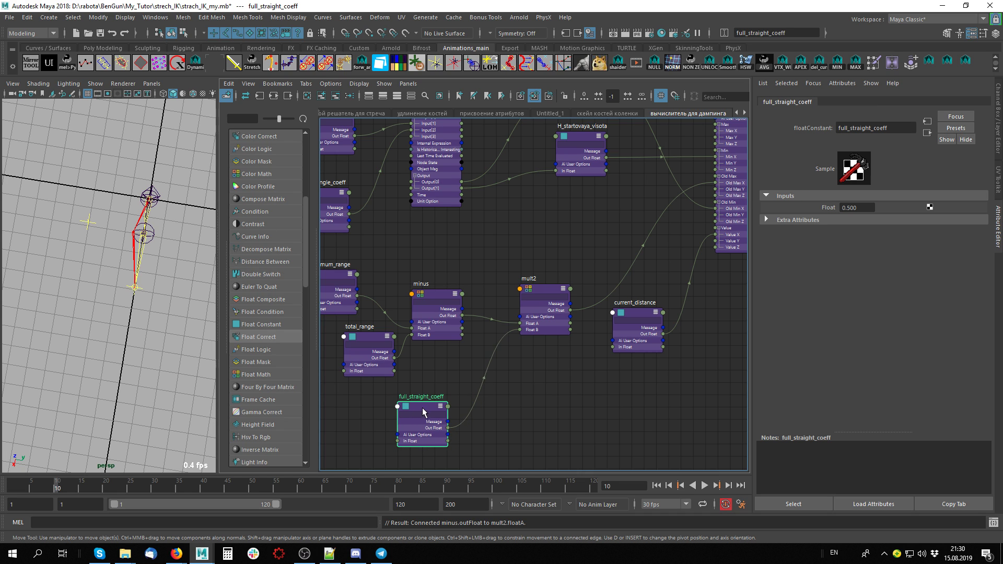
middle_click_drag(556, 403, 530, 413, "alt")
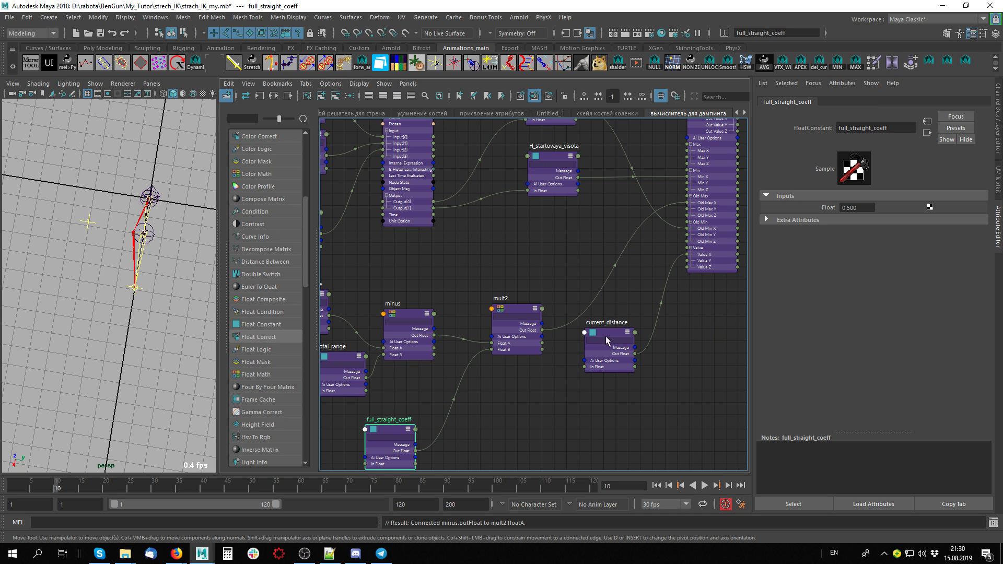
Duplicate the mult2 node, set the copy's operation to Add and rename it add2.
left_click_drag(516, 312, 479, 309)
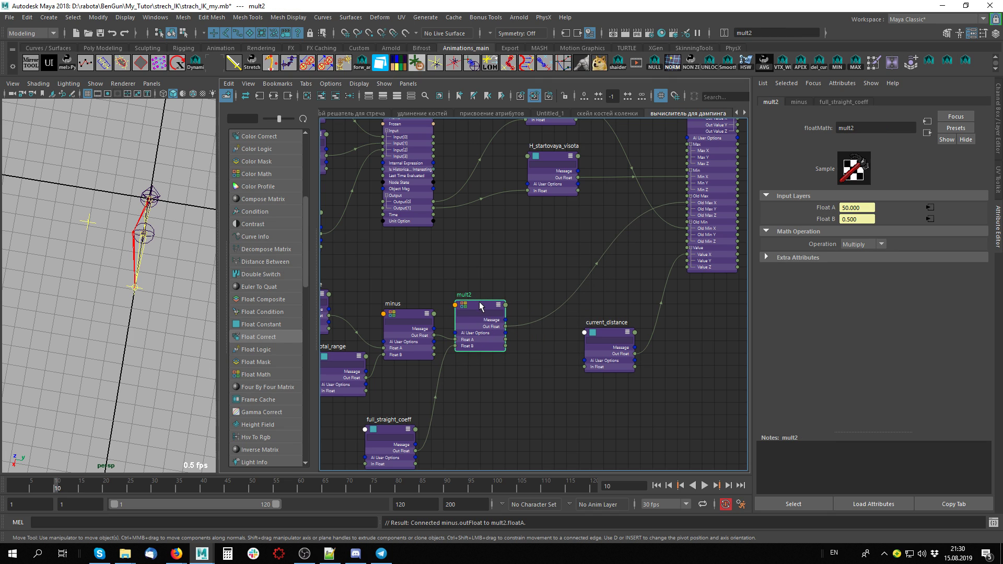
key("ctrl+d")
left_click_drag(577, 419, 560, 372)
key("3")
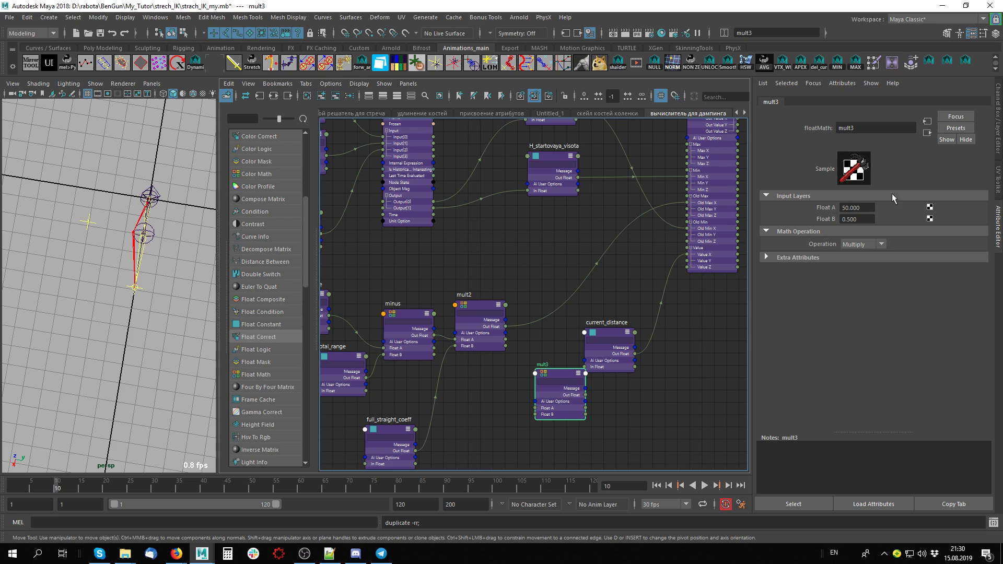
left_click(863, 249)
left_click(852, 256)
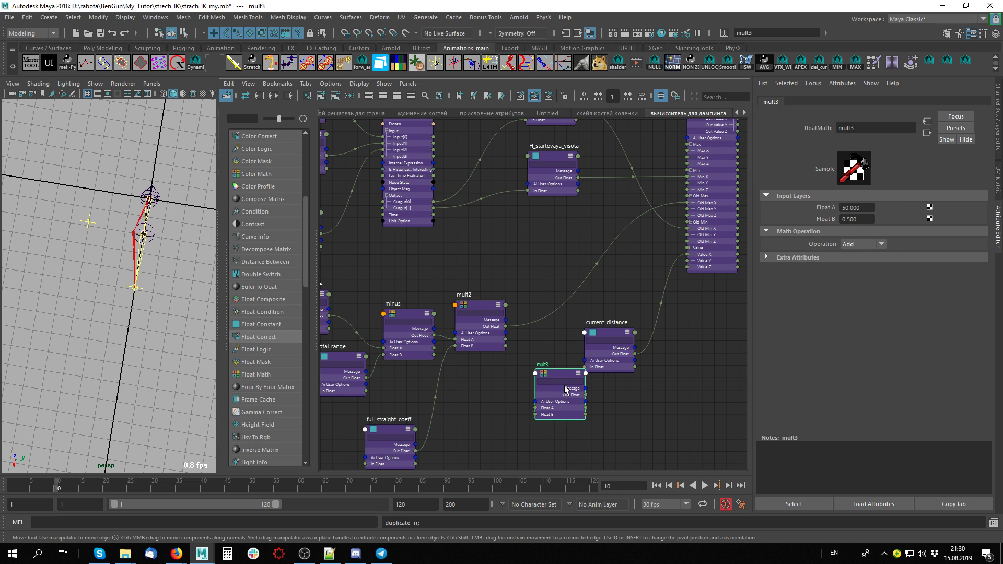
double_click(538, 366)
type("add2")
key("Return")
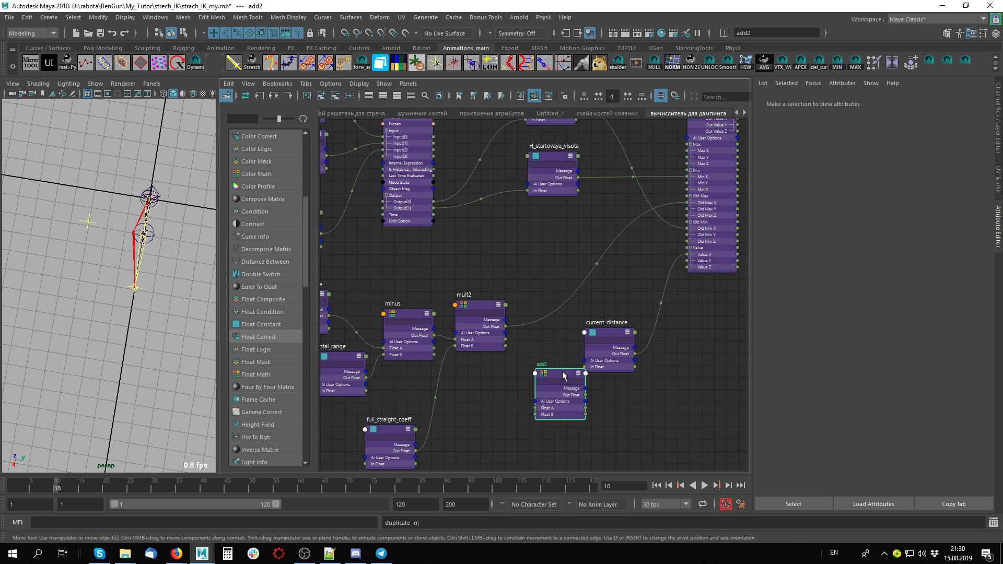
Connect mult2's Out Float to add2's Float A and total_range's Out Float to its Float B.
left_click_drag(559, 374, 536, 265)
middle_click_drag(545, 355, 604, 335, "alt")
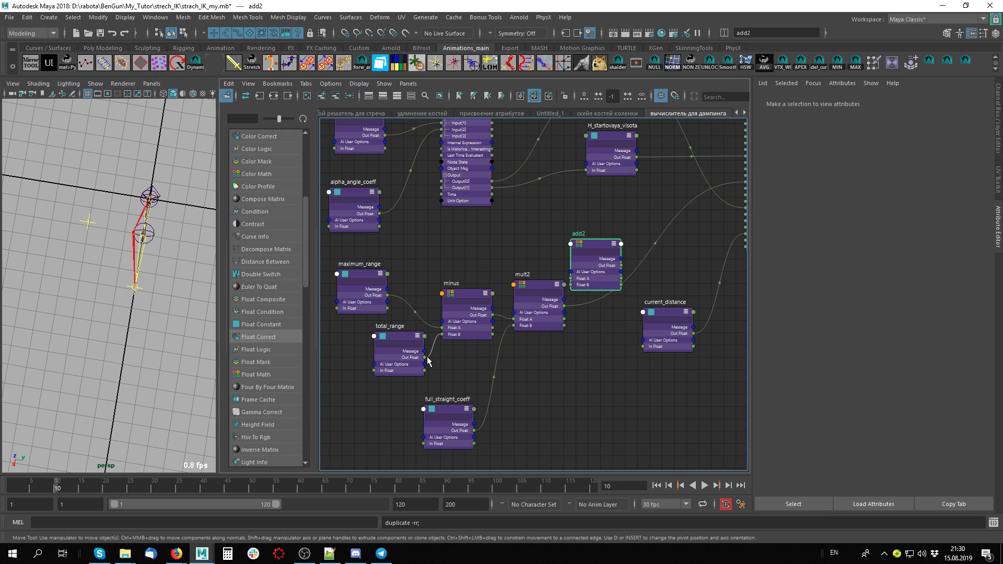
left_click_drag(425, 358, 573, 281)
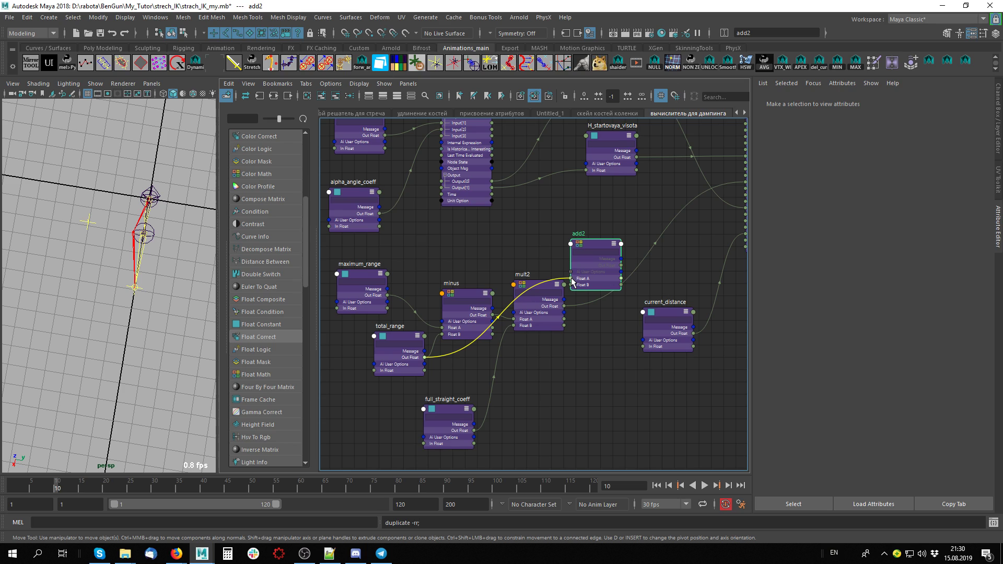
left_click_drag(573, 281, 573, 281)
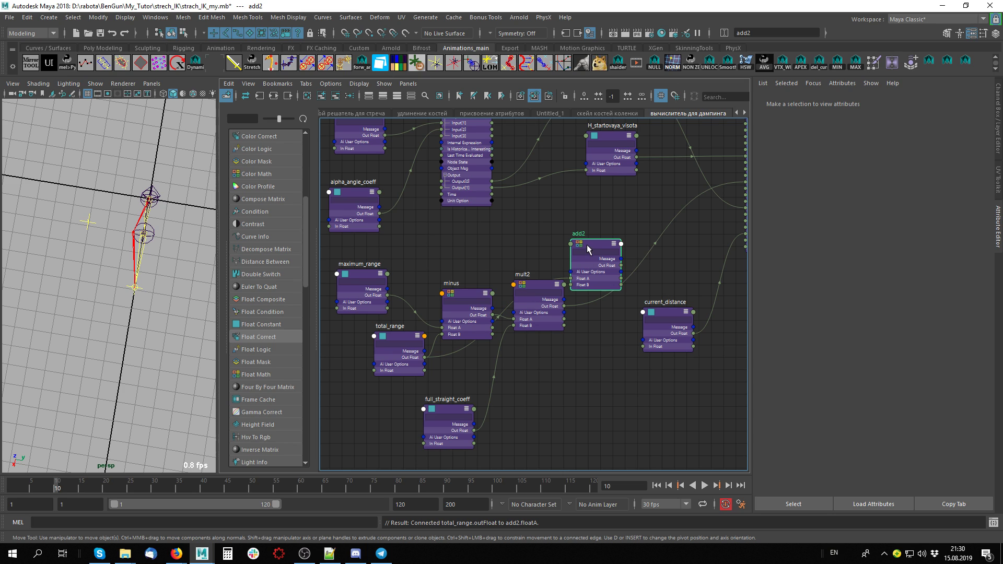
left_click_drag(588, 245, 602, 220)
left_click_drag(565, 308, 587, 253)
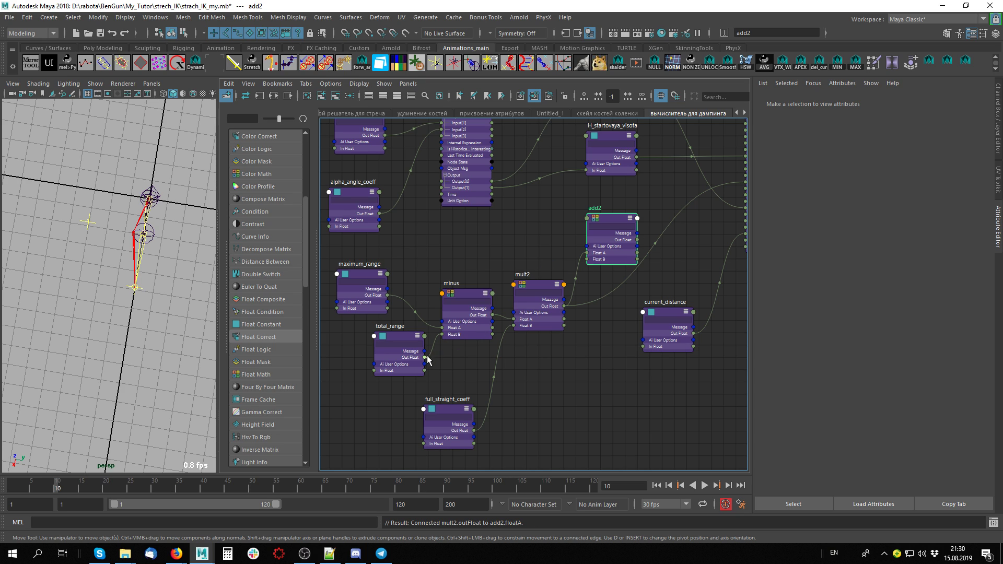
left_click_drag(426, 358, 589, 259)
Place add2 just below mult2 and move current_distance farther away to make room in the graph.
left_click_drag(612, 217, 609, 335)
middle_click_drag(648, 378, 480, 385, "alt")
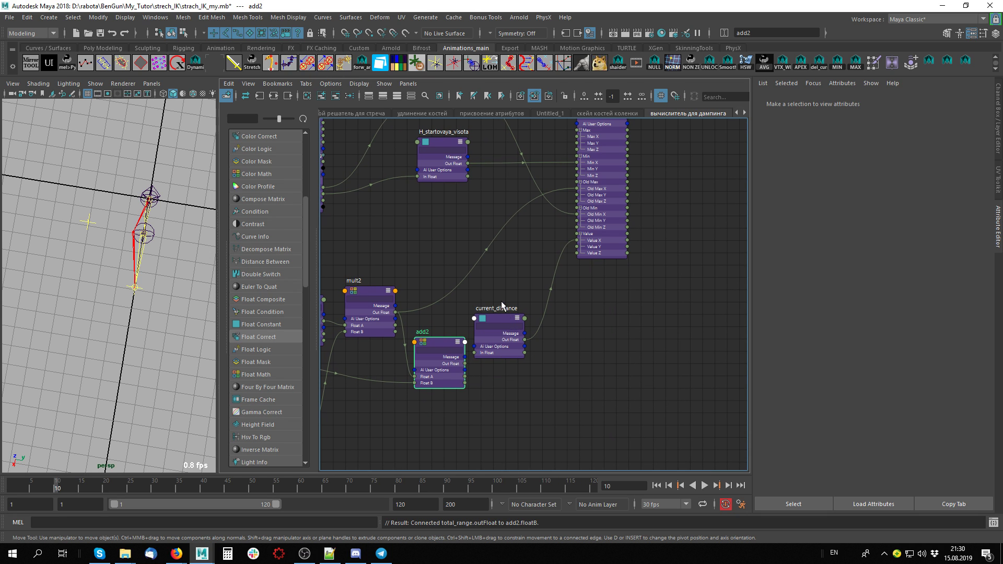
left_click_drag(501, 319, 615, 340)
middle_click_drag(516, 350, 630, 319, "alt")
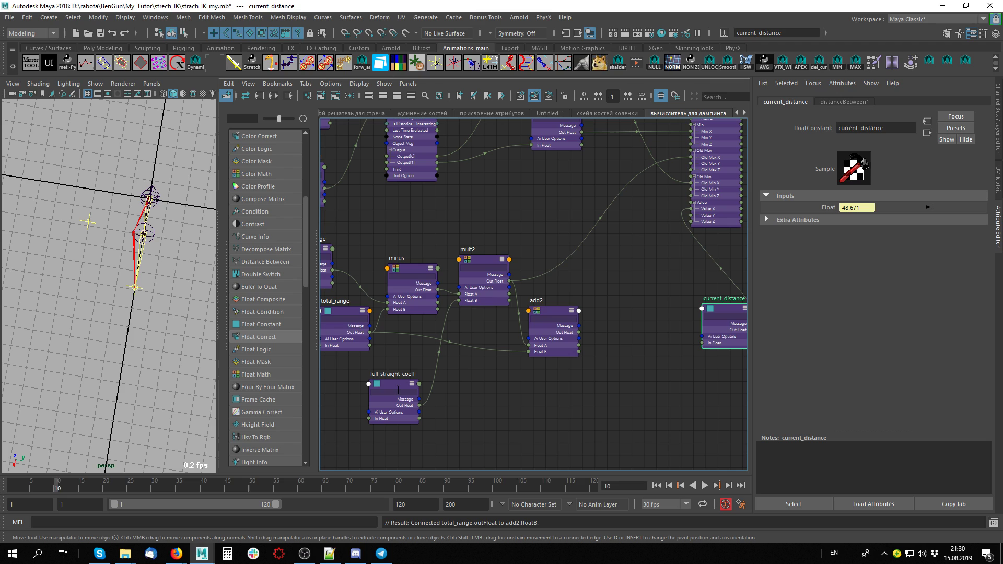
Set full_straight_coeff's Float to 0 and check the value of total_range.
left_click_drag(358, 311, 354, 322)
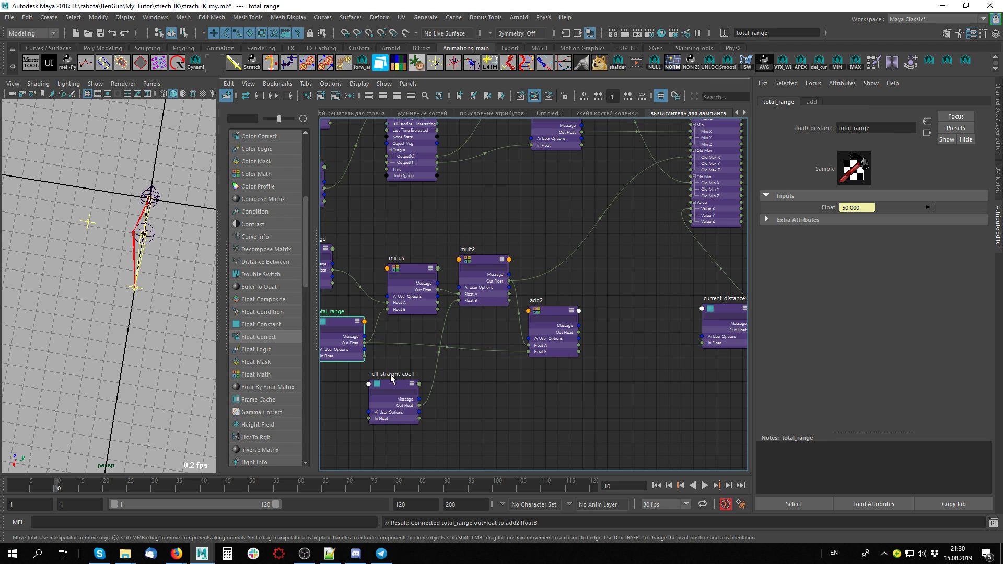
left_click_drag(393, 386, 391, 385)
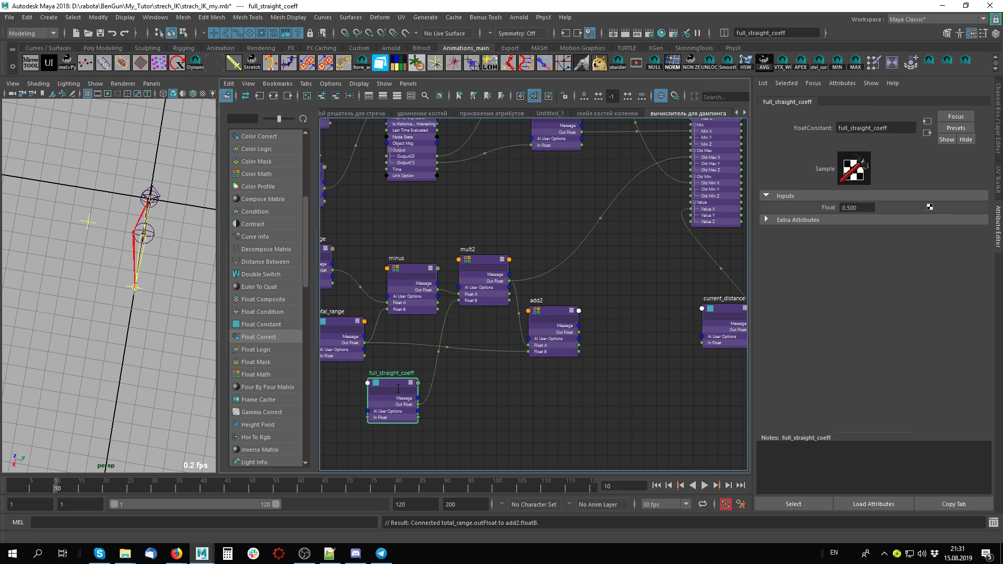
left_click(855, 207)
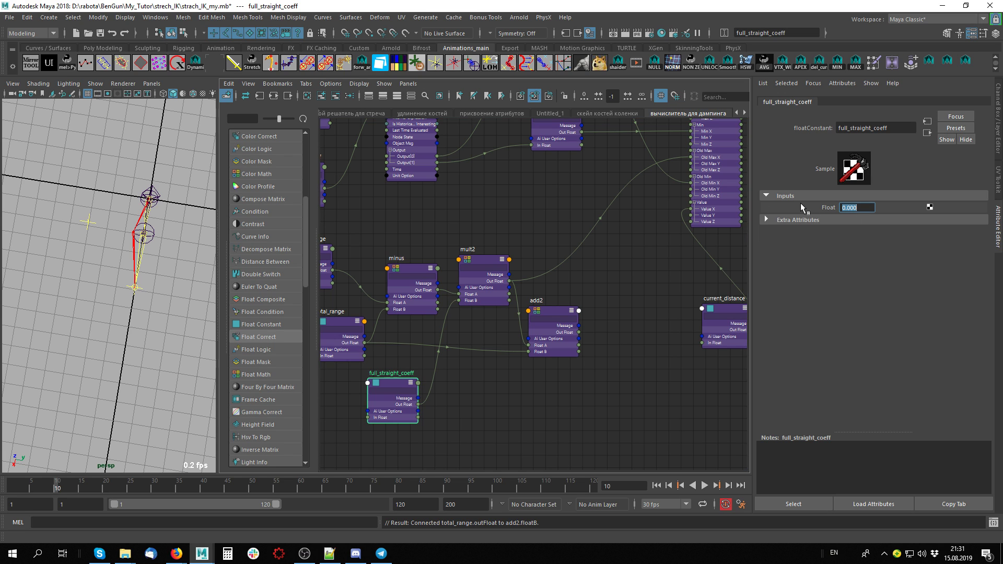
middle_click_drag(586, 279, 623, 297, "alt")
left_click_drag(377, 352, 369, 358)
middle_click_drag(519, 352, 514, 336)
Set full_straight_coeff's Float to 1 and check the value of maximum_range.
left_click(434, 412)
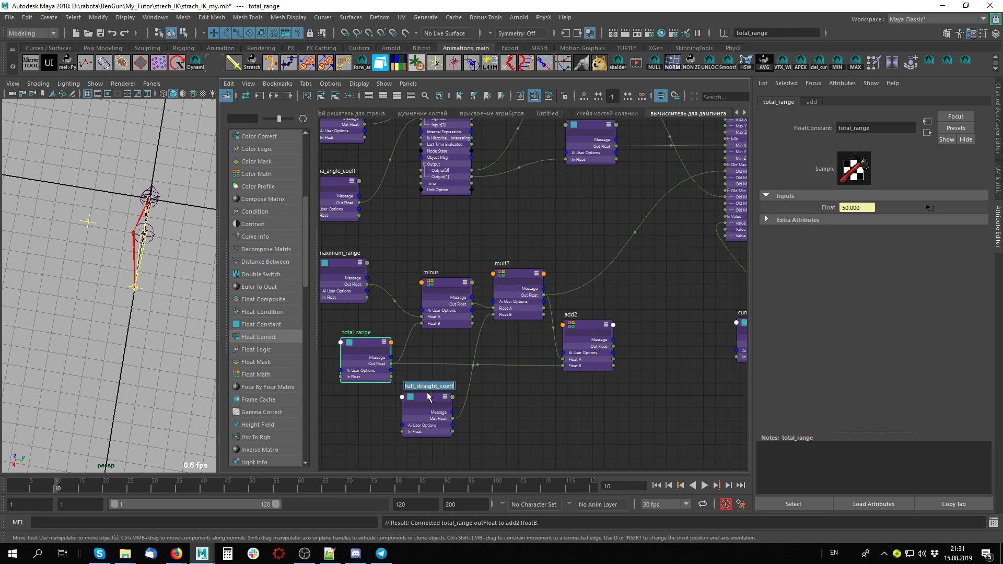
left_click(857, 208)
type("1")
key("Return")
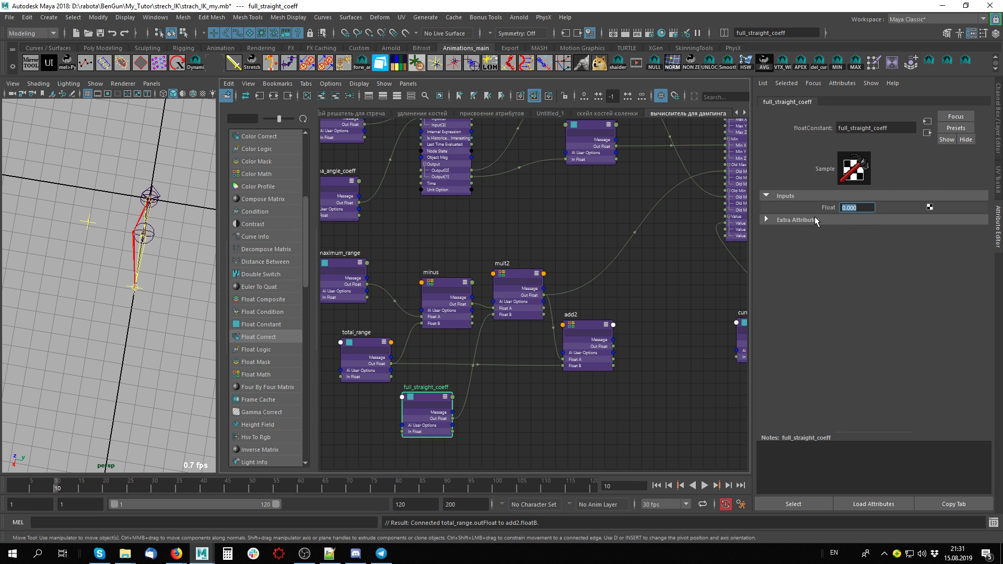
middle_click_drag(511, 310, 505, 326)
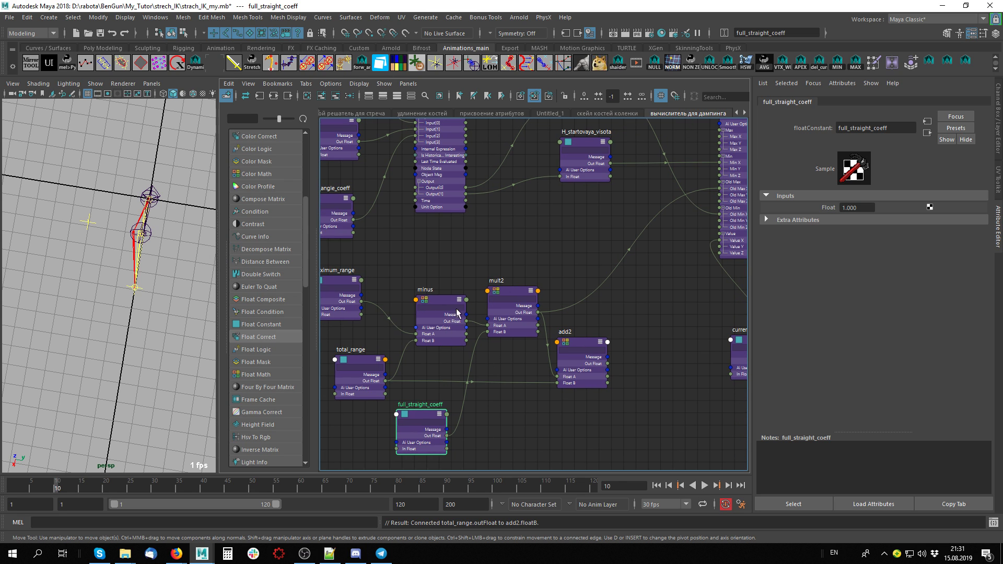
left_click(324, 276)
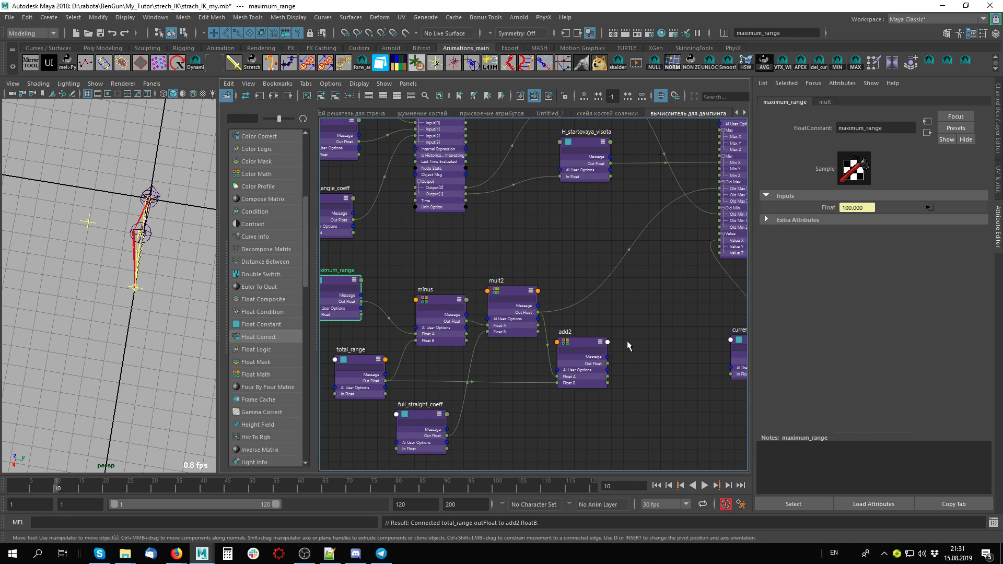
Connect add2's Out Float to setRange2's Old Max X in place of mult2's output.
middle_click_drag(626, 341, 503, 336)
left_click_drag(492, 379, 617, 205)
middle_click_drag(484, 409, 623, 354)
Move locator1 slightly farther from the hip joint to test the leg's straightening.
left_click(449, 377)
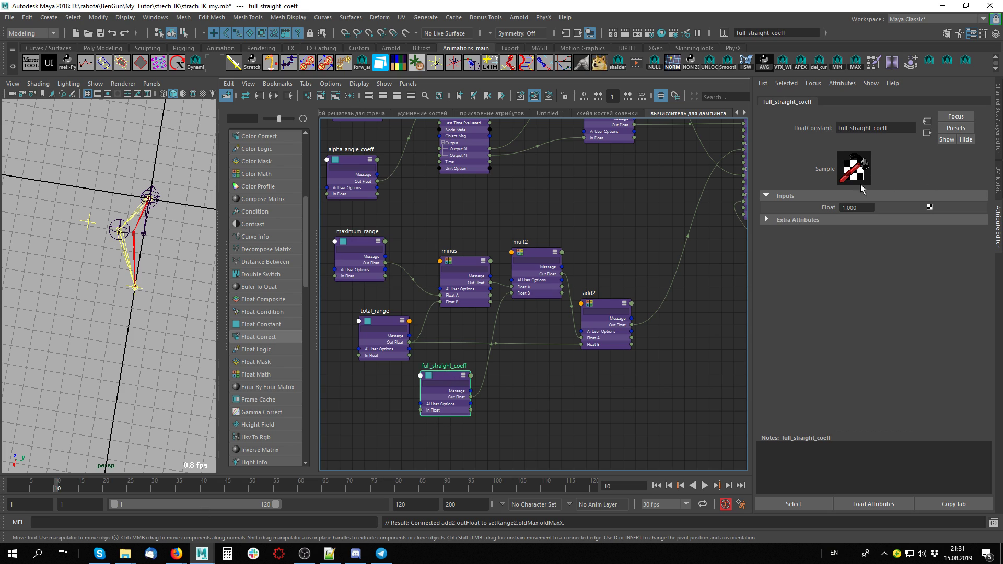
left_click(135, 288)
mouse_move(137, 292)
left_mouse_down()
mouse_move(118, 460)
mouse_move(141, 345)
mouse_move(128, 458)
mouse_move(154, 366)
mouse_move(135, 298)
left_mouse_up()
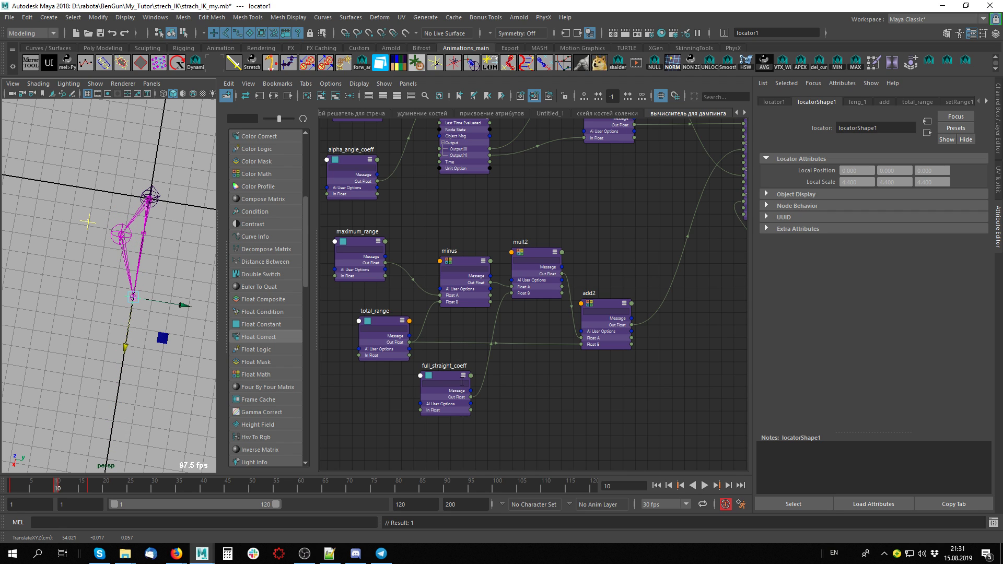
Set full_straight_coeff's Float to 0 and move locator1 back and forth along the leg to test the knee.
double_click(465, 366)
left_click(497, 424)
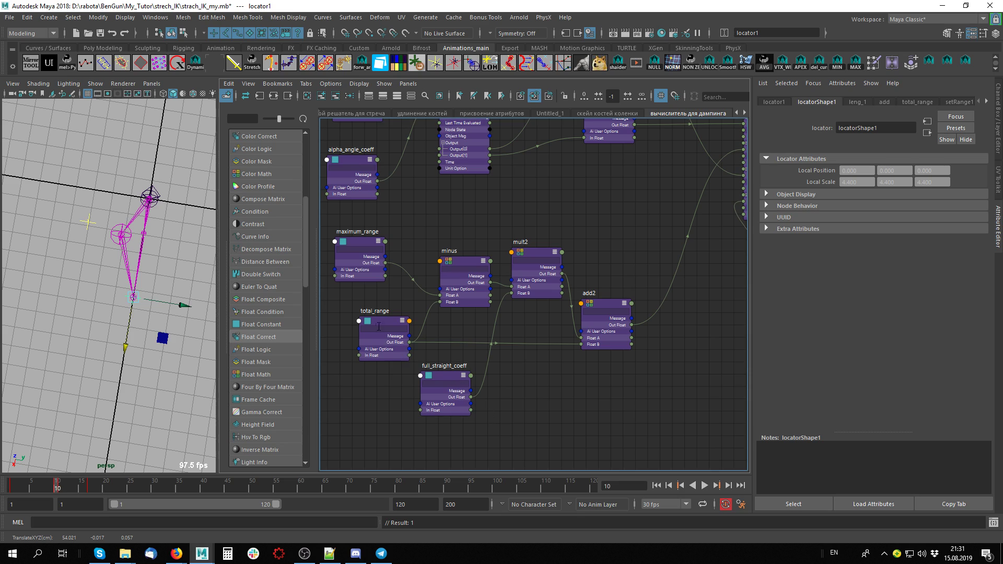
left_click(442, 374)
double_click(870, 209)
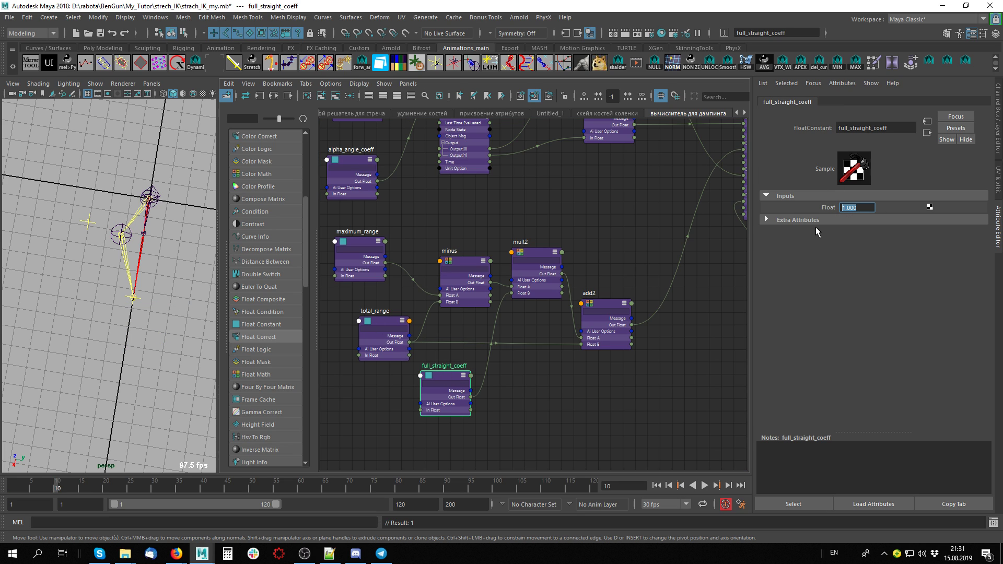
type("0")
key("Return")
left_click(133, 299)
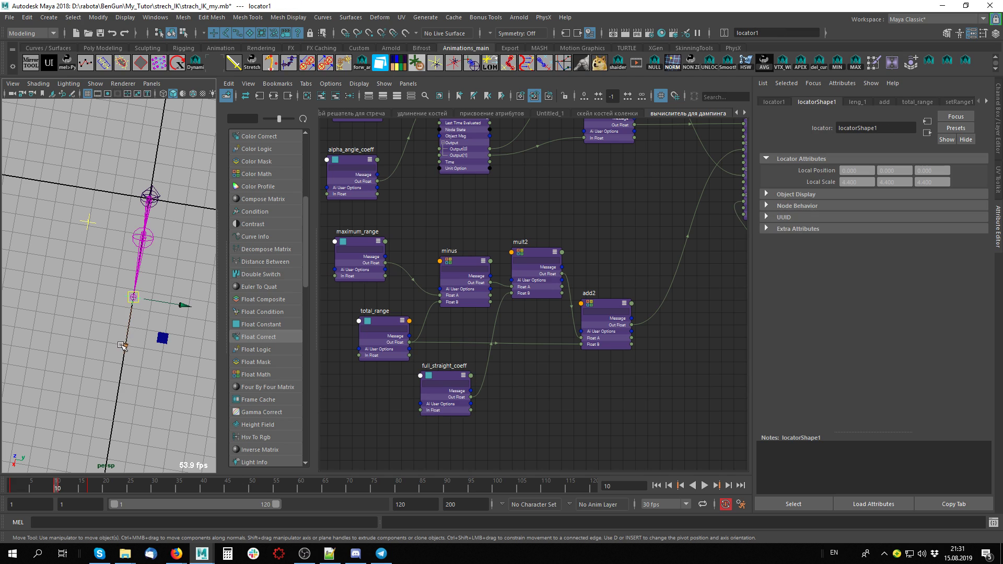
left_click_drag(127, 343, 143, 330)
Set alpha_angle_coeff's Float to 179.9.
middle_click_drag(450, 216, 550, 295, "alt")
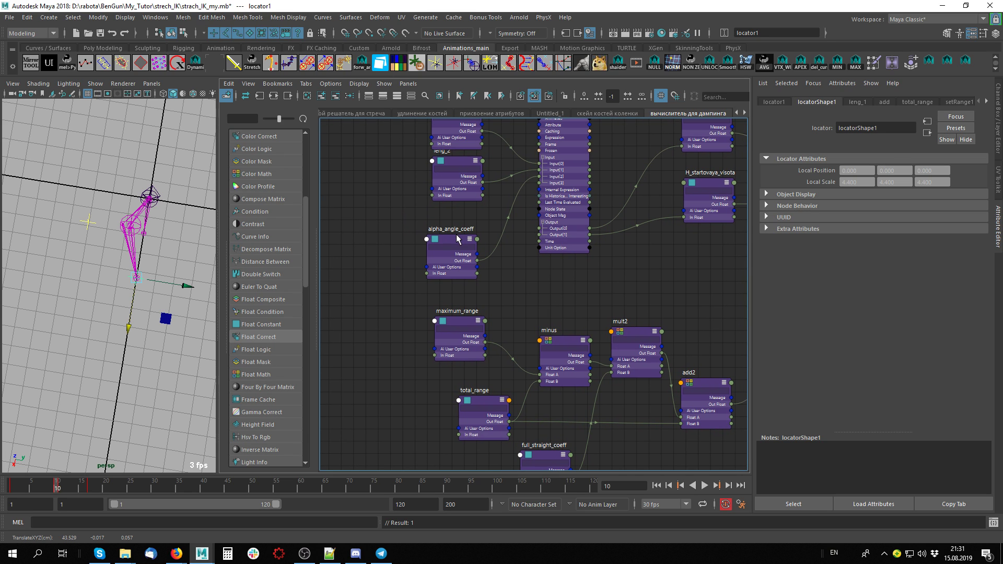
left_click(456, 237)
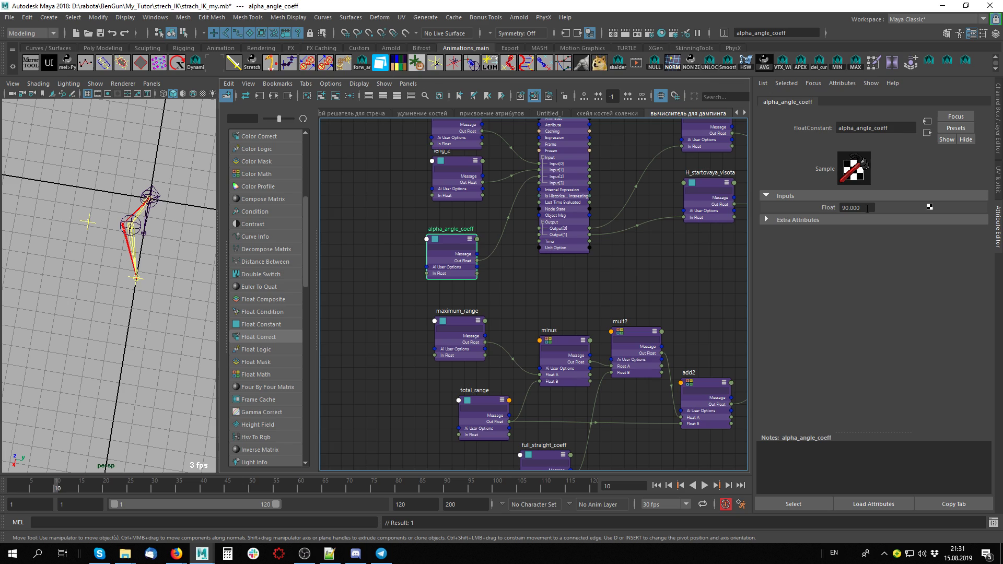
left_click(868, 208)
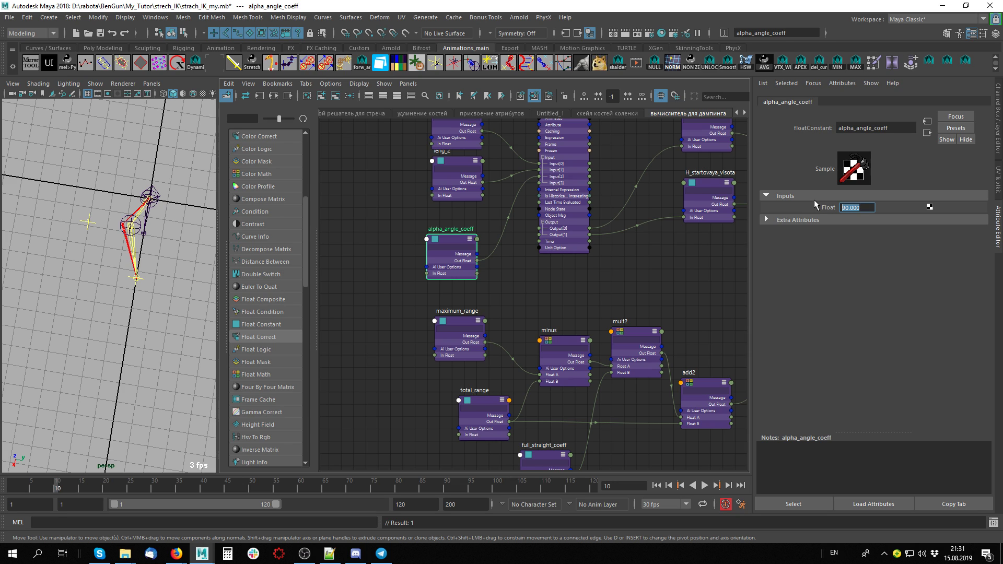
type("179.9")
key("Return")
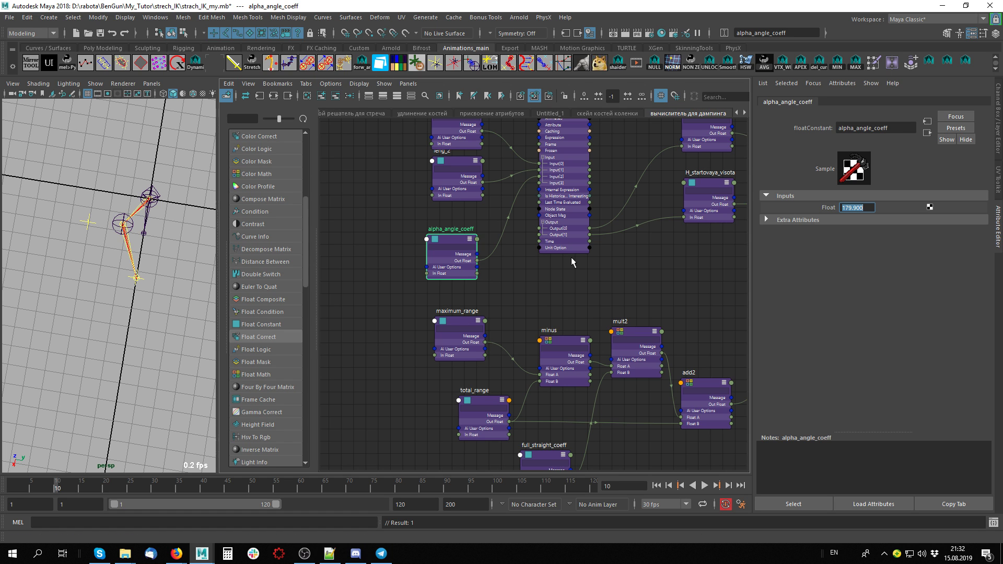
Move locator1 closer to the hip joint to test how the knee bends.
middle_click_drag(645, 288, 618, 269)
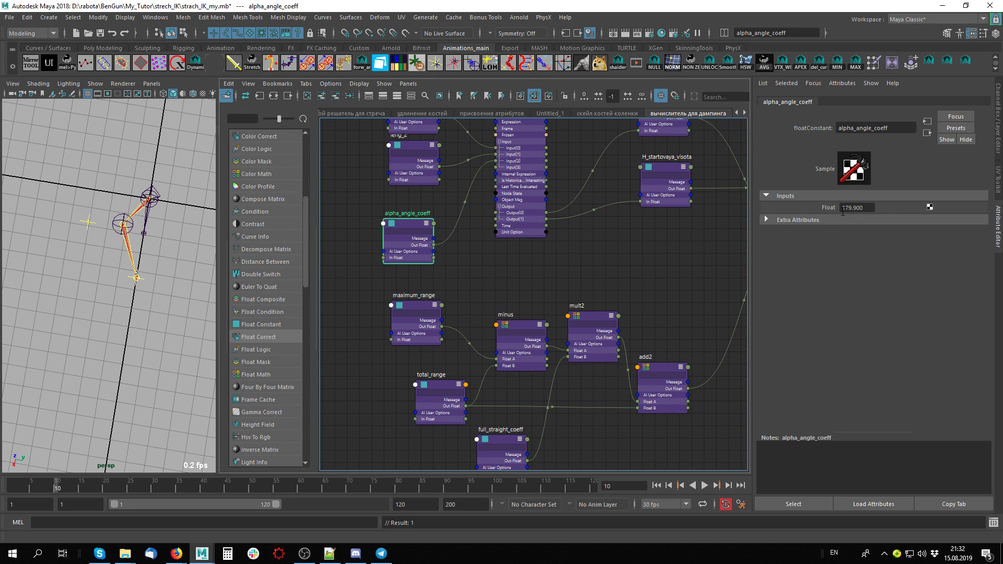
left_click(144, 278)
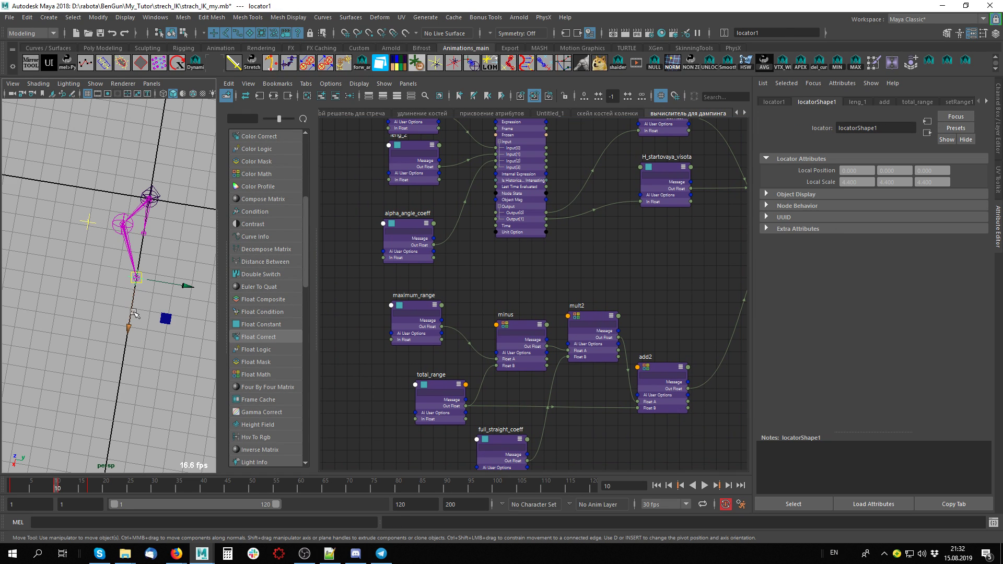
left_click_drag(134, 315, 168, 308)
Set alpha_angle_coeff's Float to 90.
left_click_drag(408, 229, 407, 228)
left_click(857, 207)
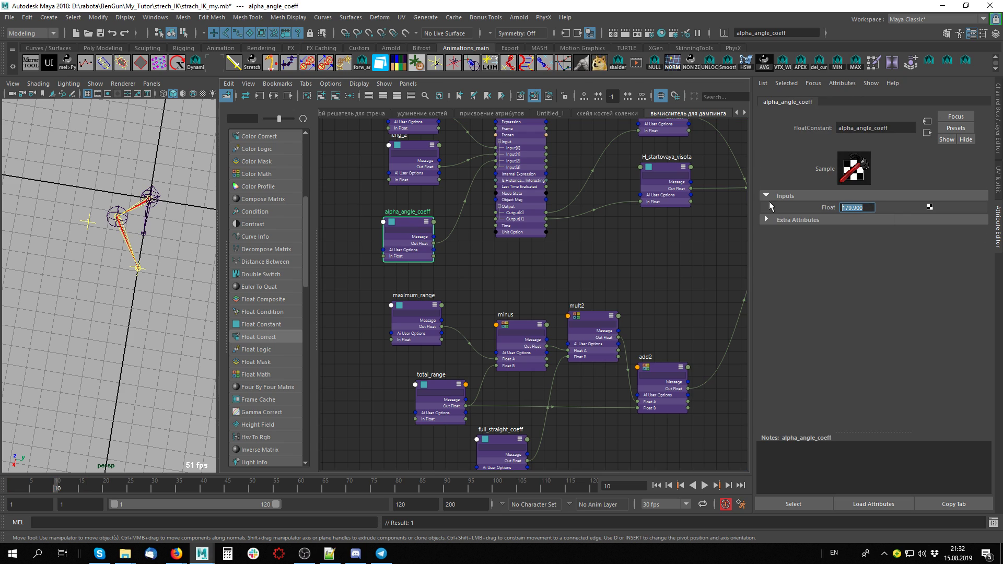
type("90")
key("Return")
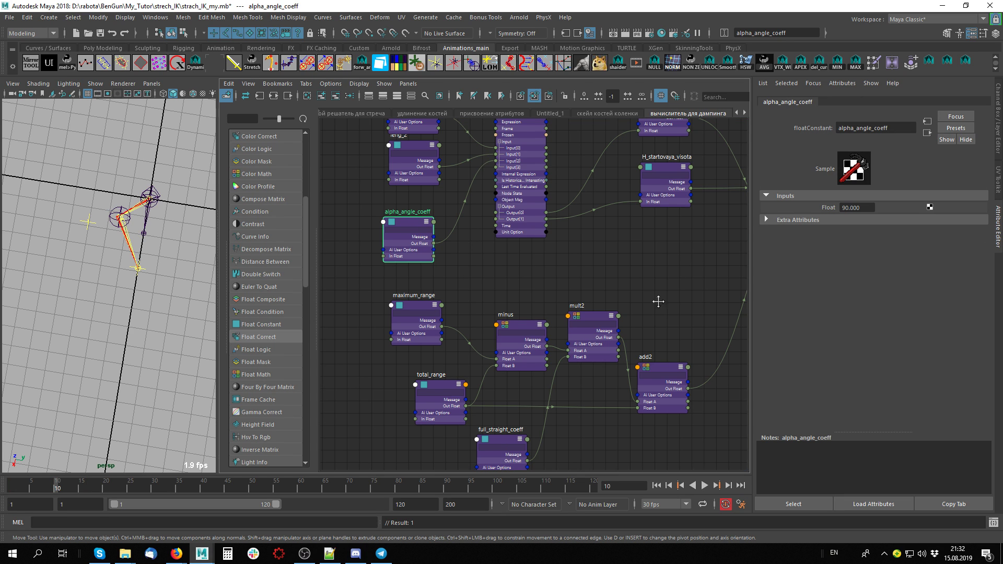
Select locator1, then review the damping graph and the locator's attribute connections in the присвоение атрибутов graph.
middle_click_drag(660, 297, 513, 290, "alt")
scroll(537, 294, "down", 2)
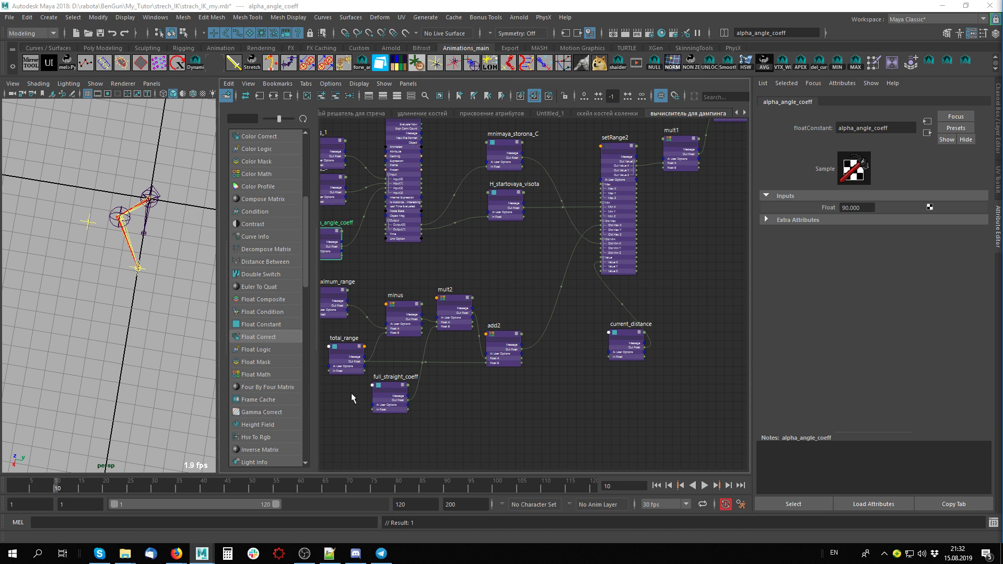
left_click(140, 269)
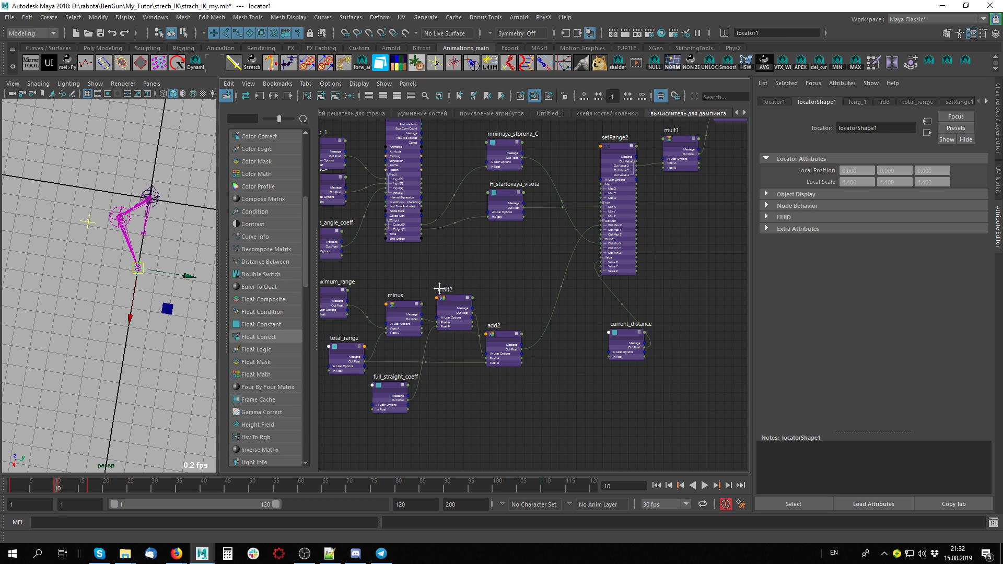
middle_click_drag(439, 289, 599, 315, "alt")
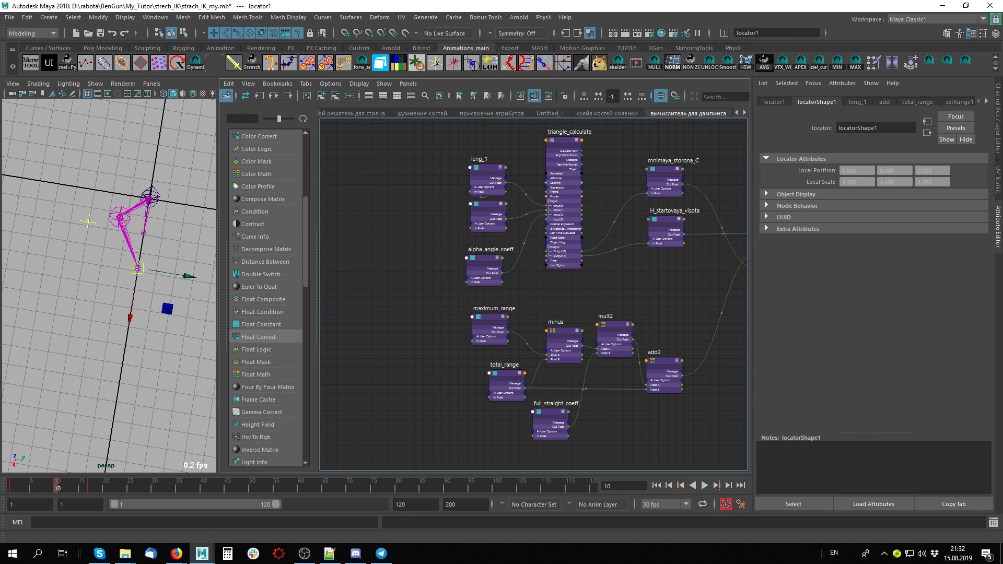
left_click(489, 114)
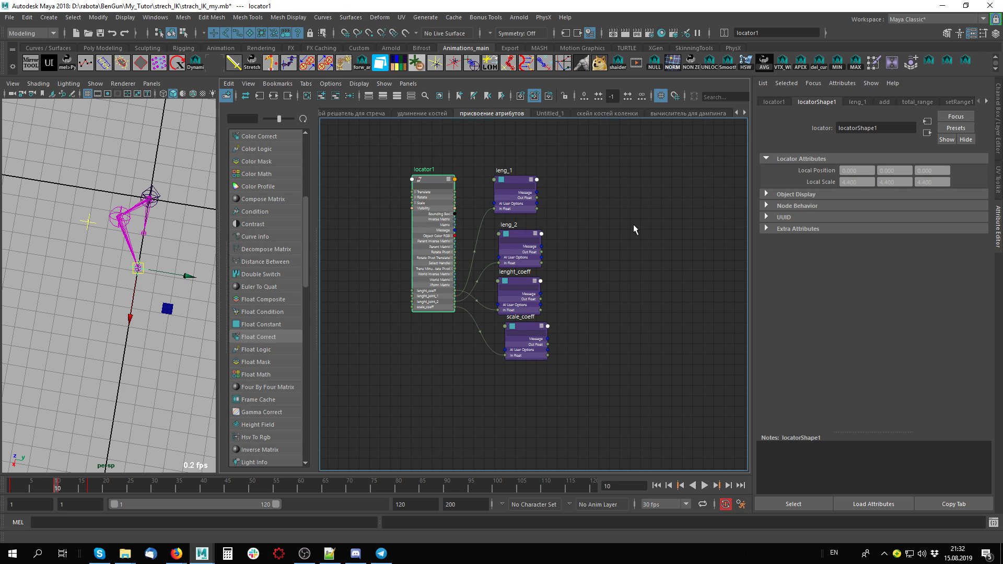
left_click(693, 113)
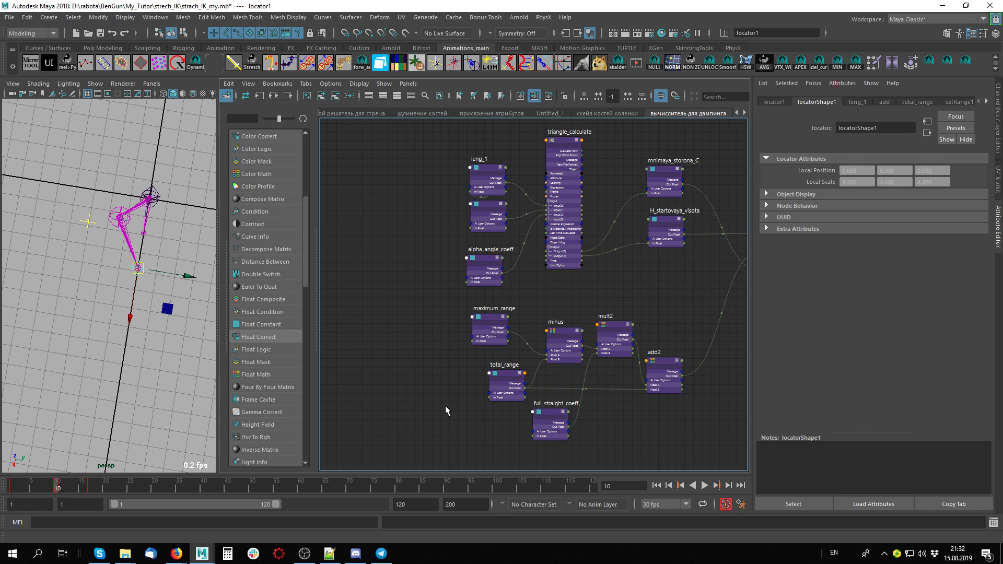
Select full_straight_coeff and alpha_angle_coeff in the damping graph and add both nodes to the присвоение атрибутов graph.
middle_click_drag(421, 353, 386, 270, "alt")
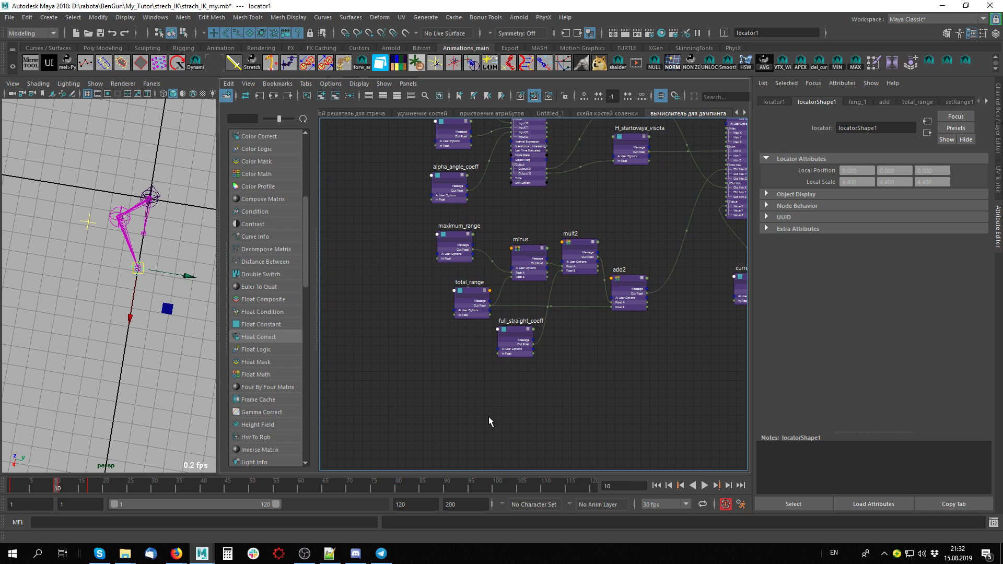
scroll(489, 422, "up", 3)
left_click(540, 239)
middle_click_drag(597, 248, 520, 371, "alt")
scroll(644, 318, "down", 2)
middle_click_drag(492, 171, 489, 327, "alt")
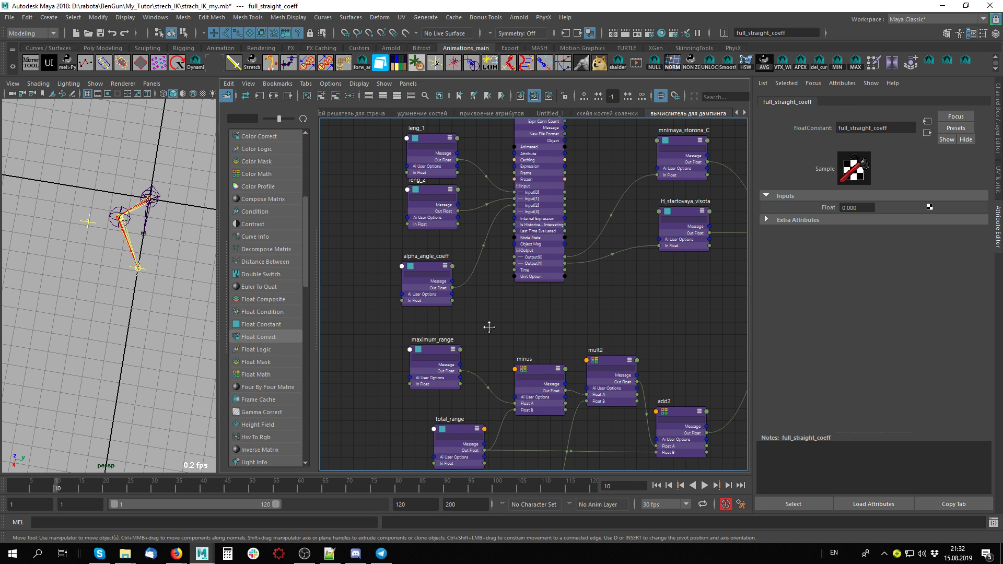
left_click(430, 262)
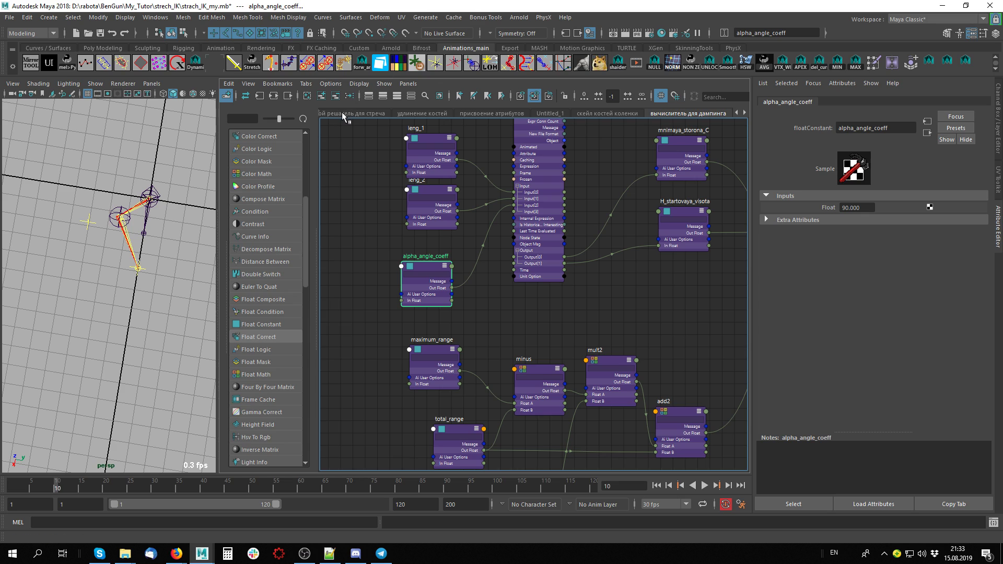
left_click(486, 114)
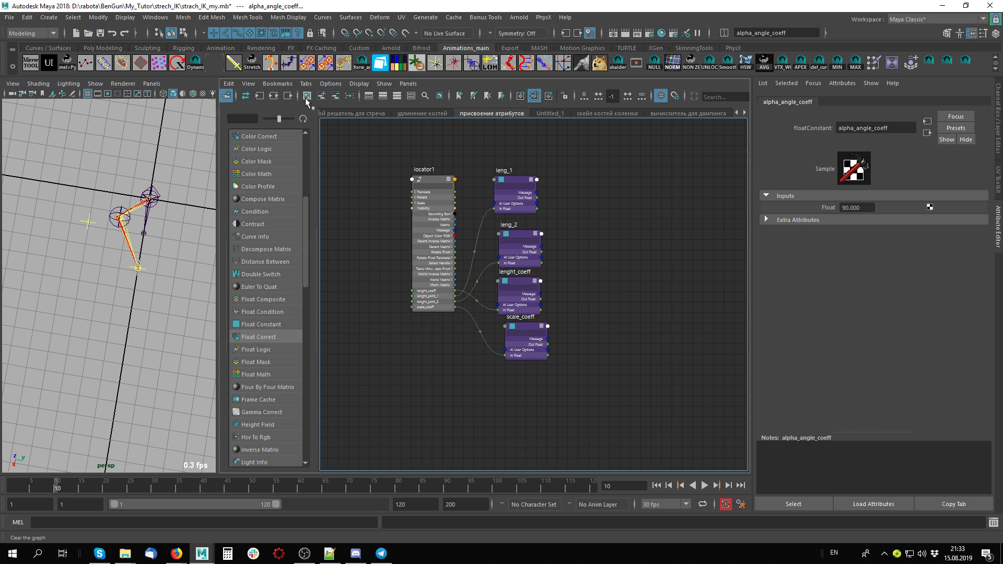
left_click(326, 96)
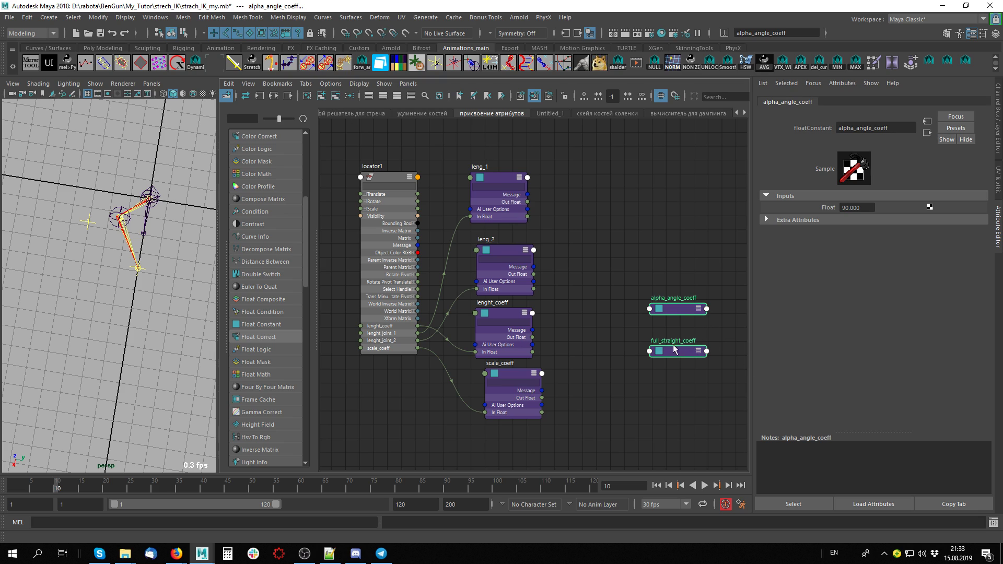
Expand the two added coefficient nodes and arrange them below scale_coeff, with full_straight_coeff above alpha_angle_coeff.
key("3")
middle_click_drag(633, 413, 632, 281)
left_click_drag(673, 187, 557, 312)
left_click(643, 339)
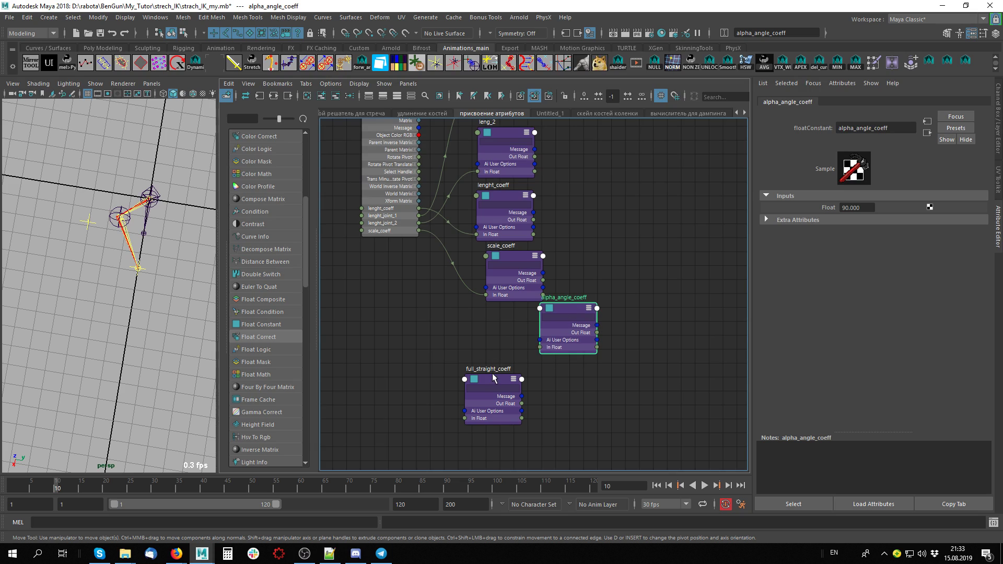
left_click_drag(494, 378, 529, 405)
left_click_drag(566, 310, 631, 422)
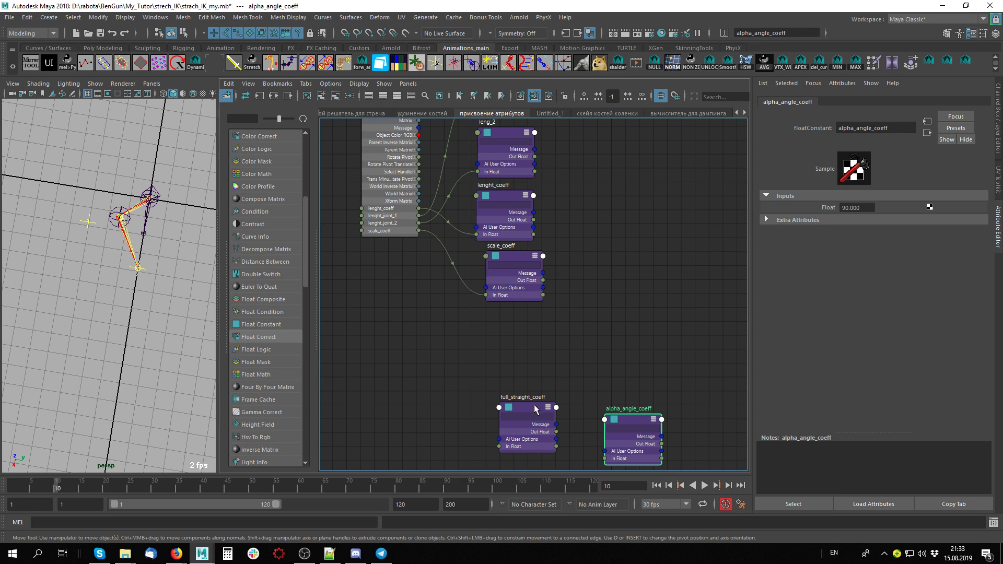
left_click_drag(534, 404, 525, 346)
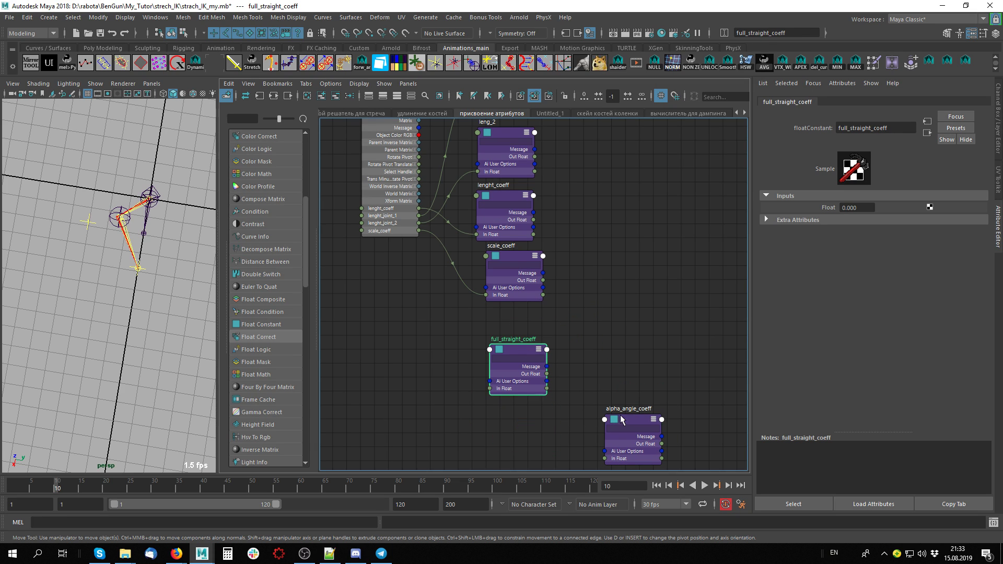
left_click(515, 349)
Select locator1 and open the Add Attribute dialog for it.
middle_click_drag(586, 307, 654, 336)
scroll(654, 331, "up", 3)
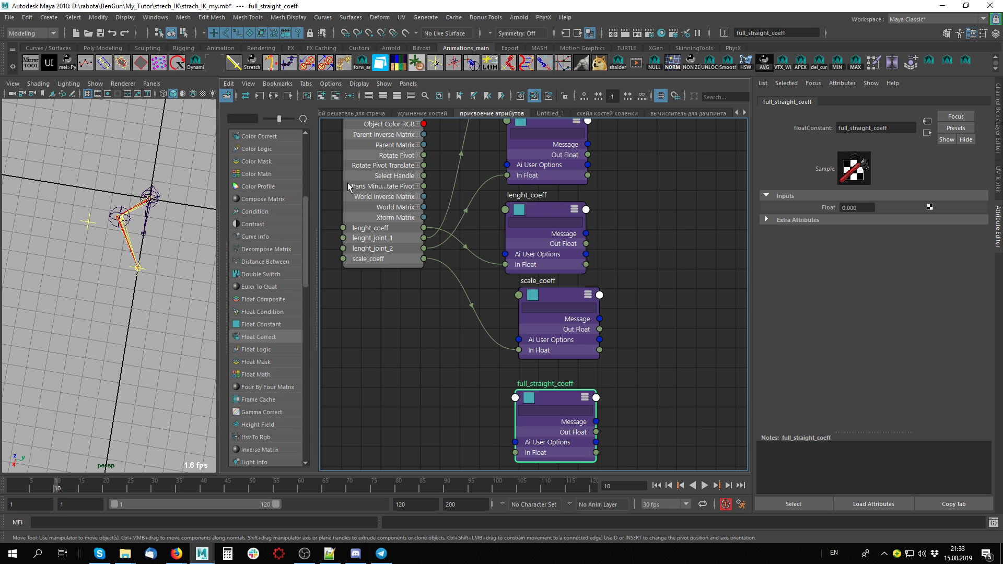
left_click(348, 204)
left_click(447, 391)
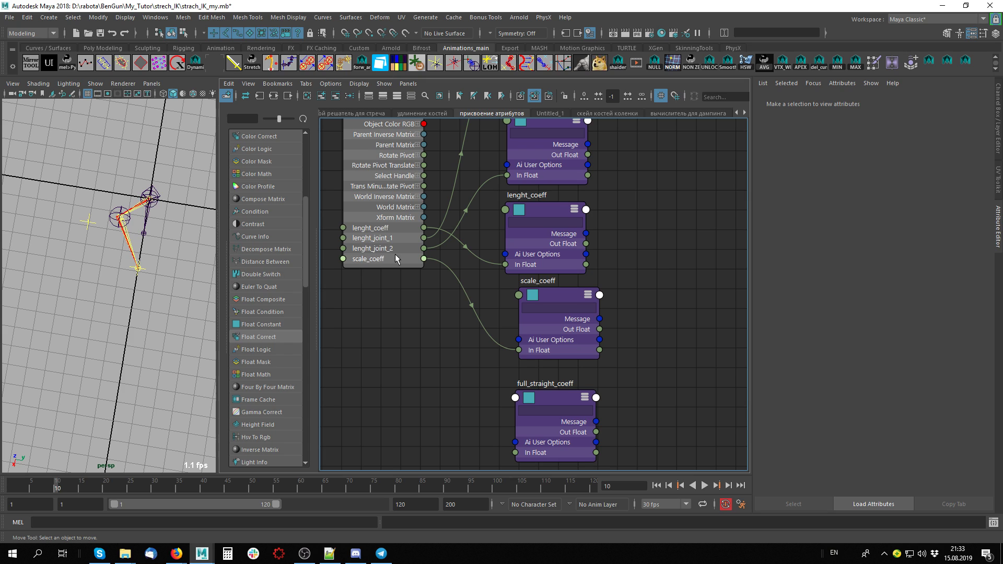
left_click(396, 265)
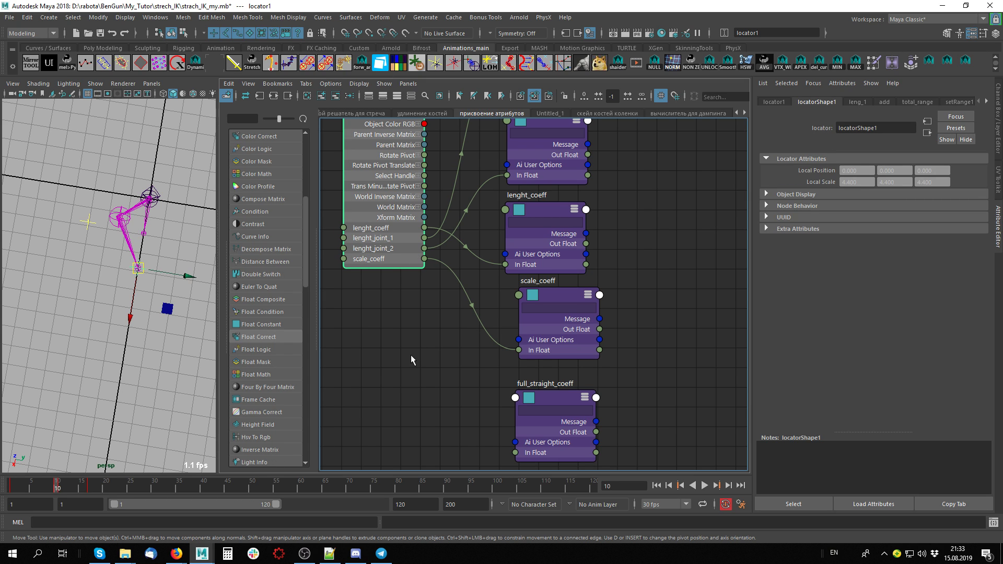
key("ctrl+a")
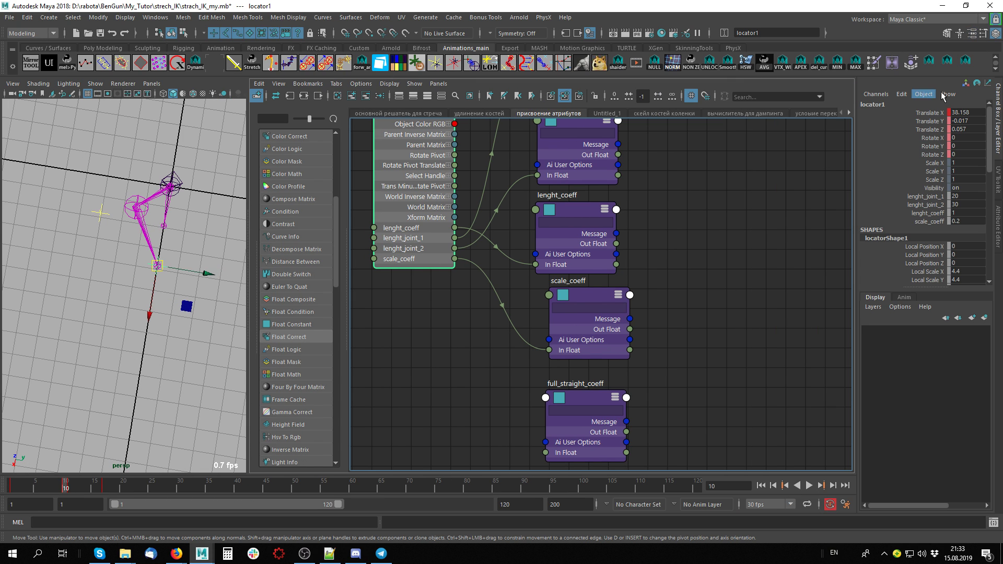
left_click(906, 96)
left_click(909, 180)
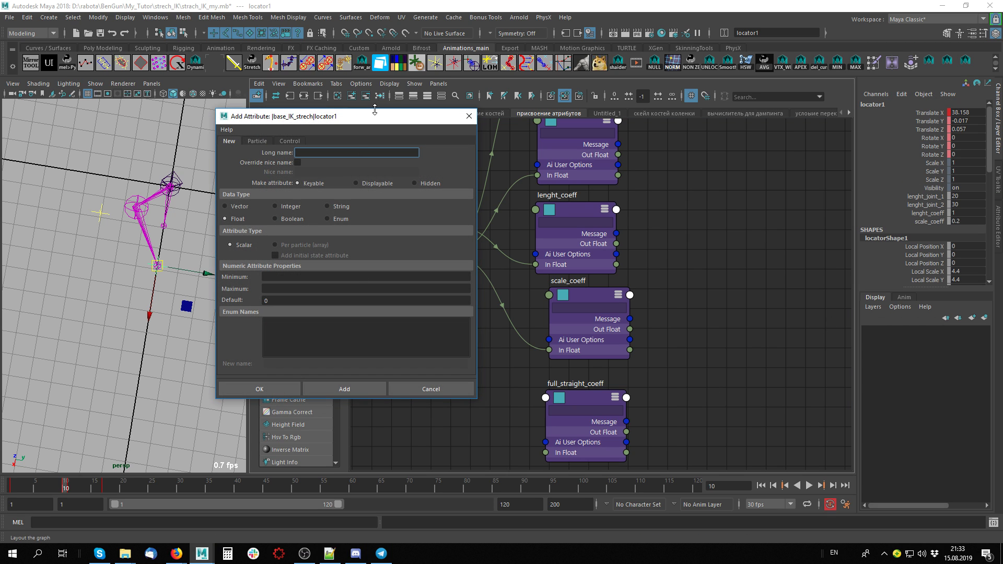
Name locator1's new float attribute full_straight_coeff, override its nice name with the same text, make it displayable, and open its minimum for editing.
left_click_drag(321, 117, 315, 118)
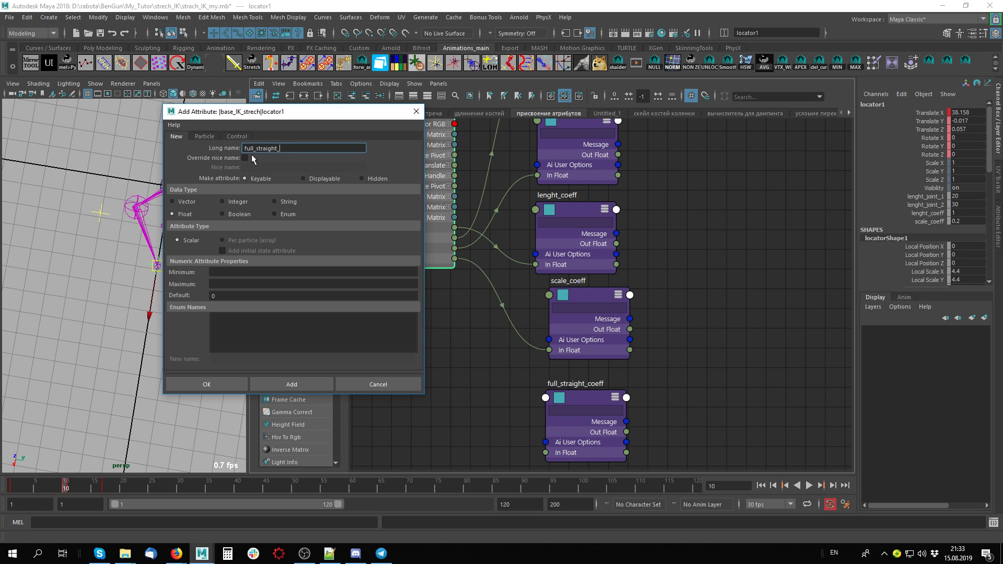
type("eff")
double_click(294, 148)
key("ctrl+c")
left_click(245, 158)
double_click(266, 168)
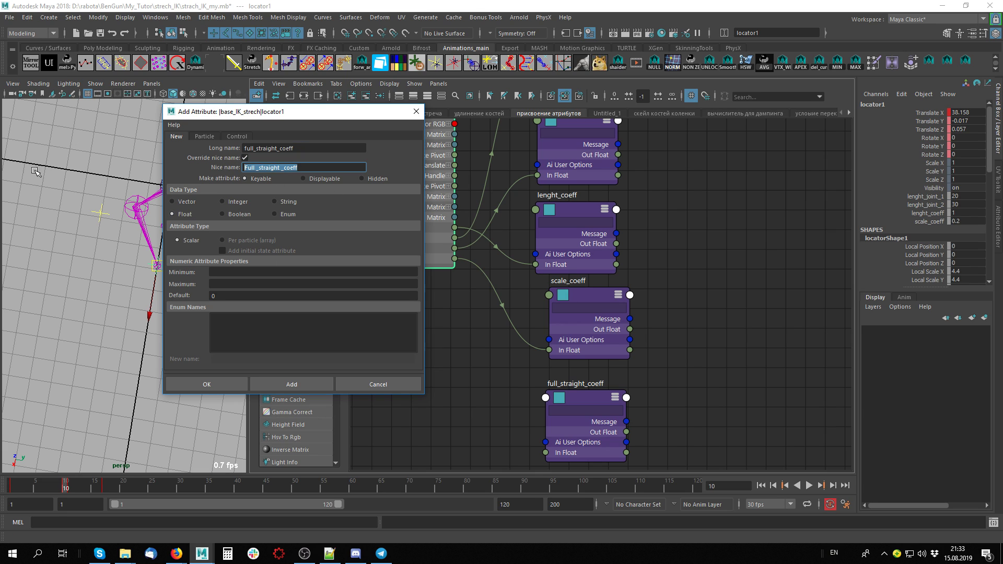
key("ctrl+v")
key("ctrl+a")
left_click(228, 285)
left_click(230, 272)
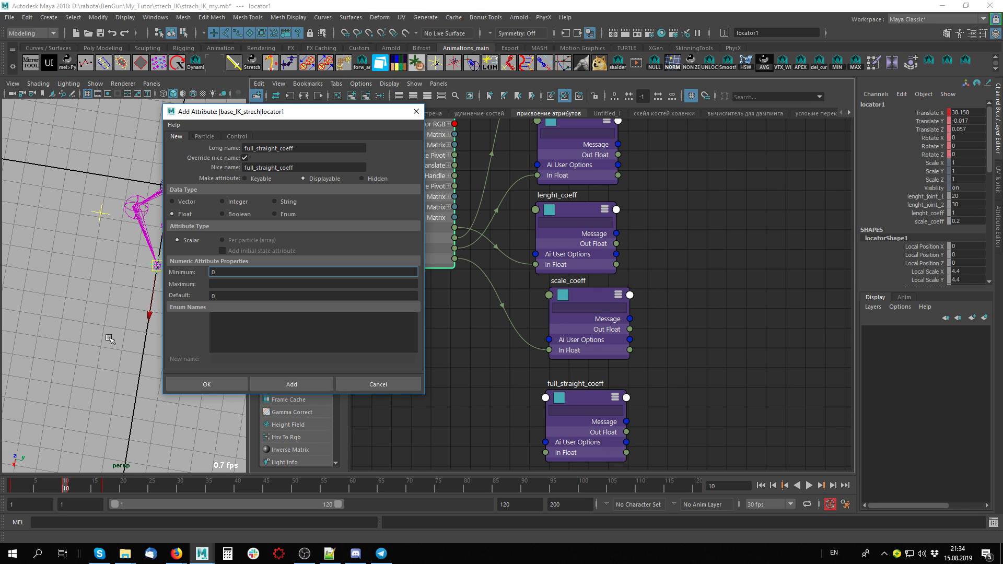
Add full_straight_coeff to locator1 with minimum 0, and define another displayable float attribute with softness as both long and overridden nice name.
left_click(303, 384)
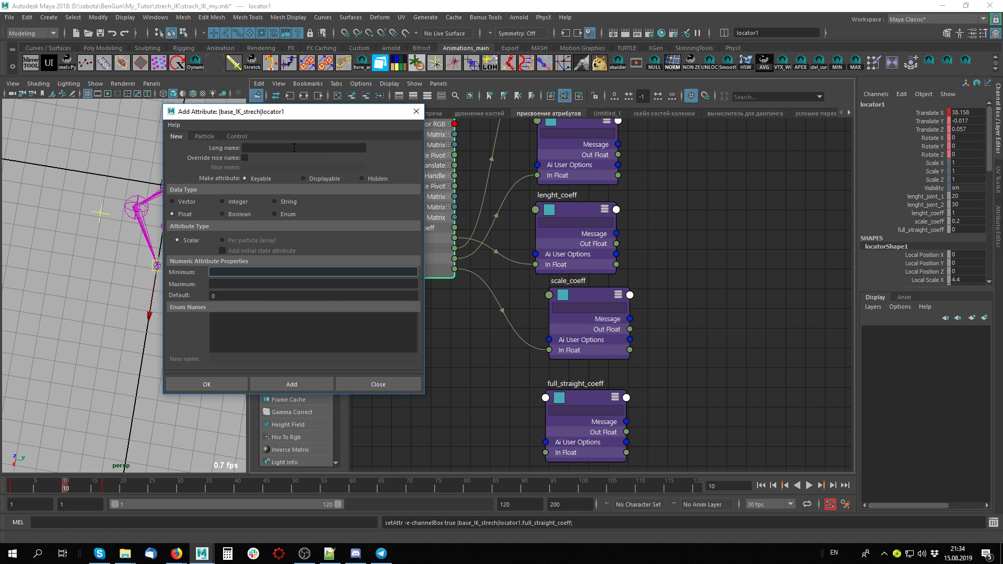
left_click(348, 151)
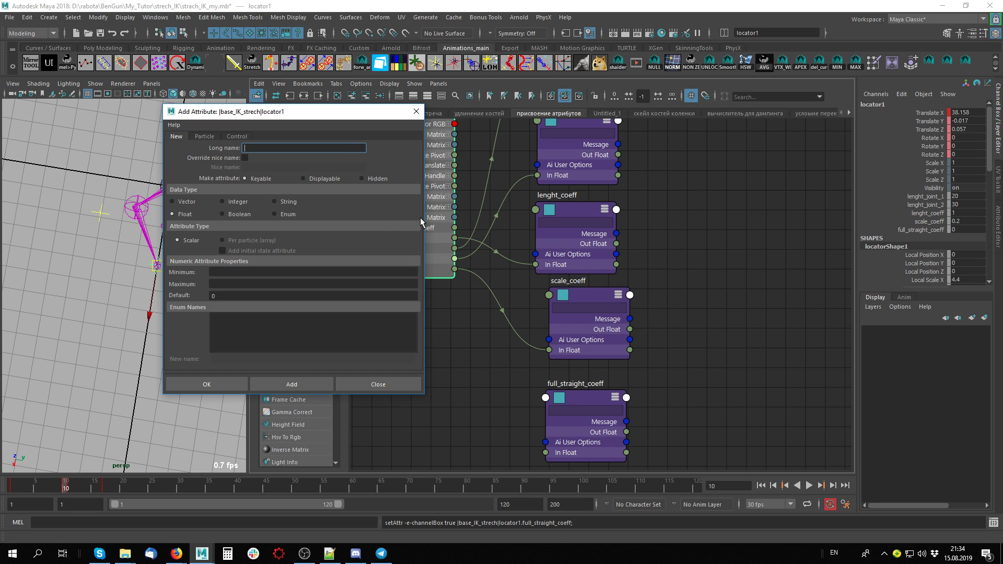
type("so")
type("ness")
double_click(256, 149)
left_click(246, 158)
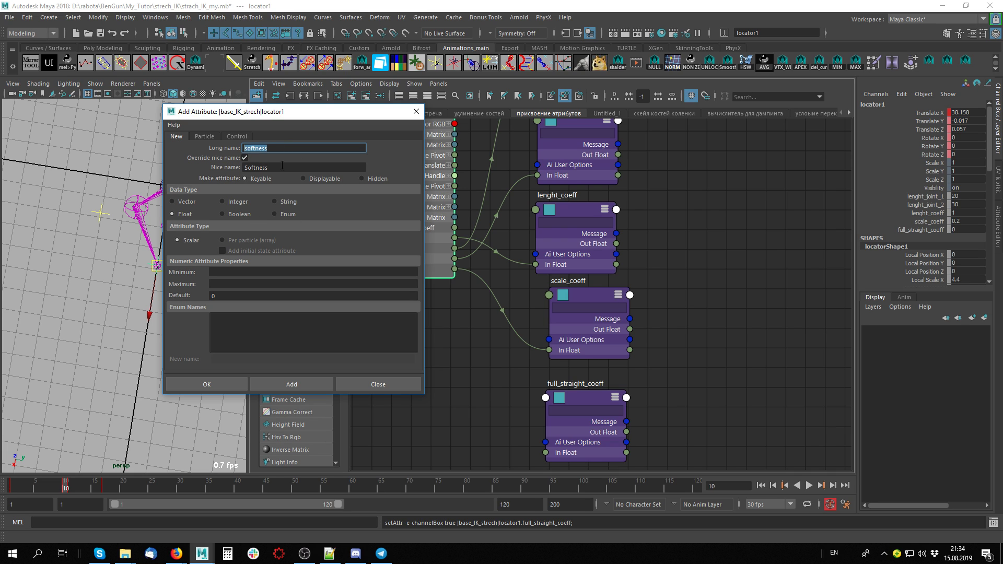
left_click(334, 179)
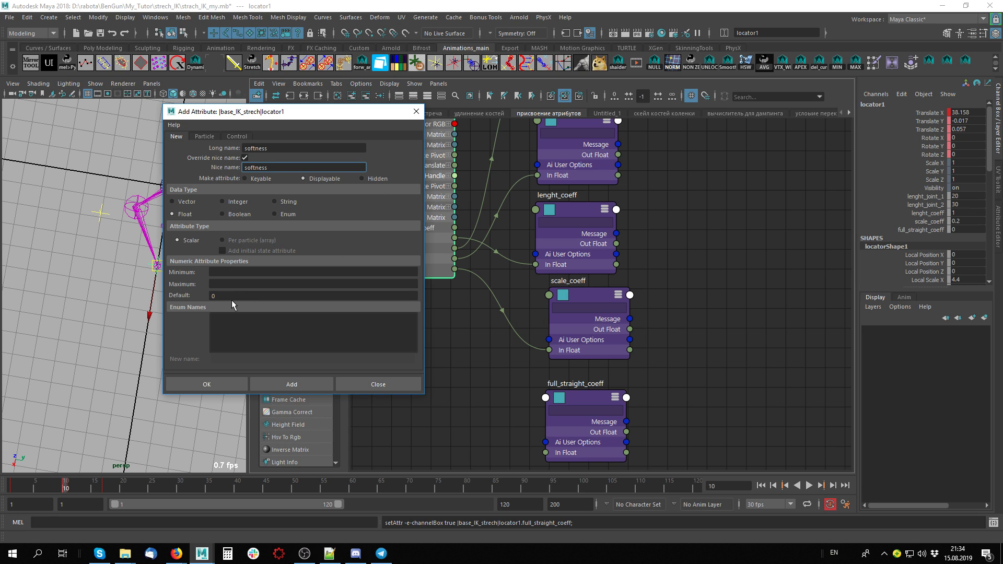
Set the softness attribute's minimum to 0 and maximum to 1, add it to locator1, and close the Add Attribute dialog.
left_click(227, 273)
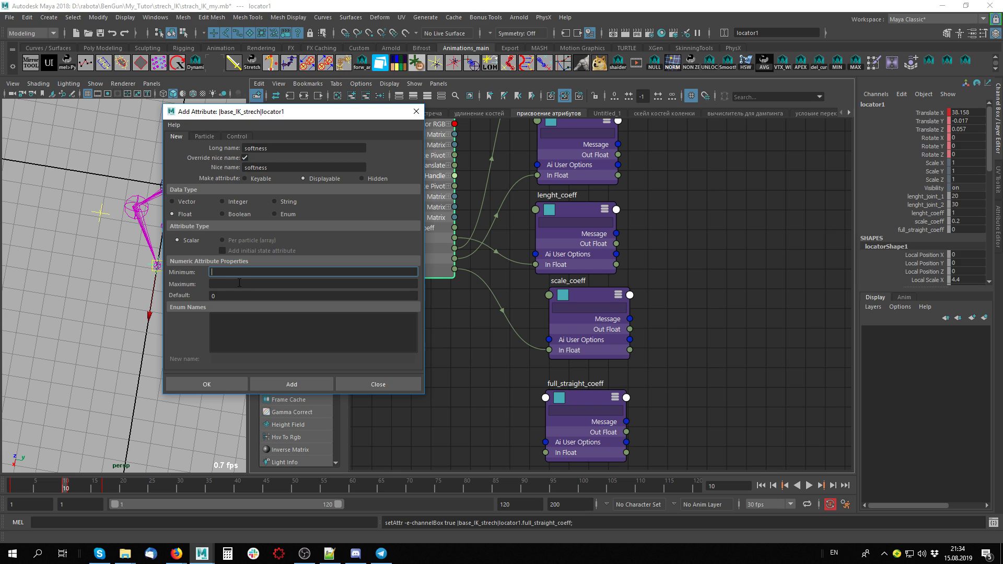
left_click(217, 285)
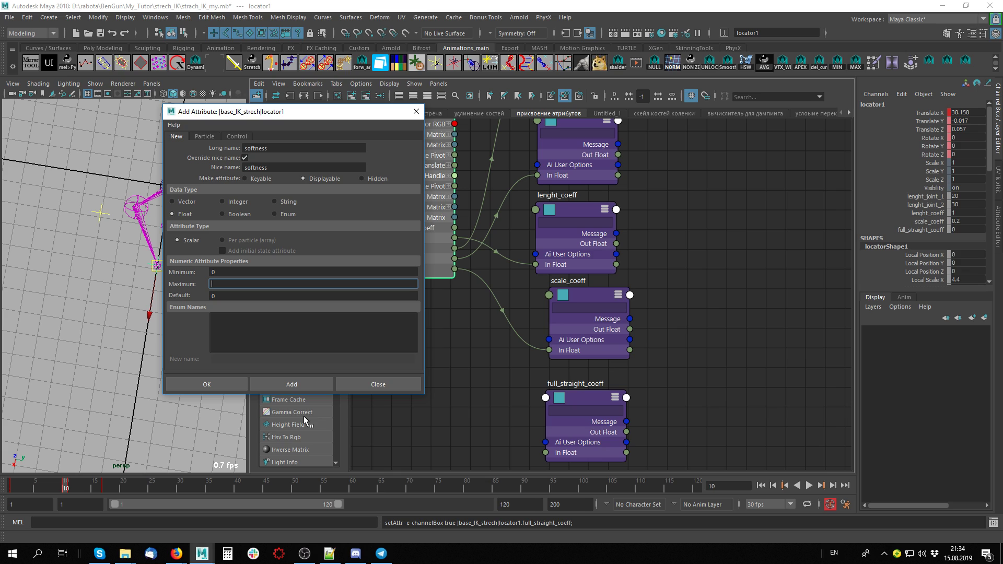
type("1")
left_click(303, 384)
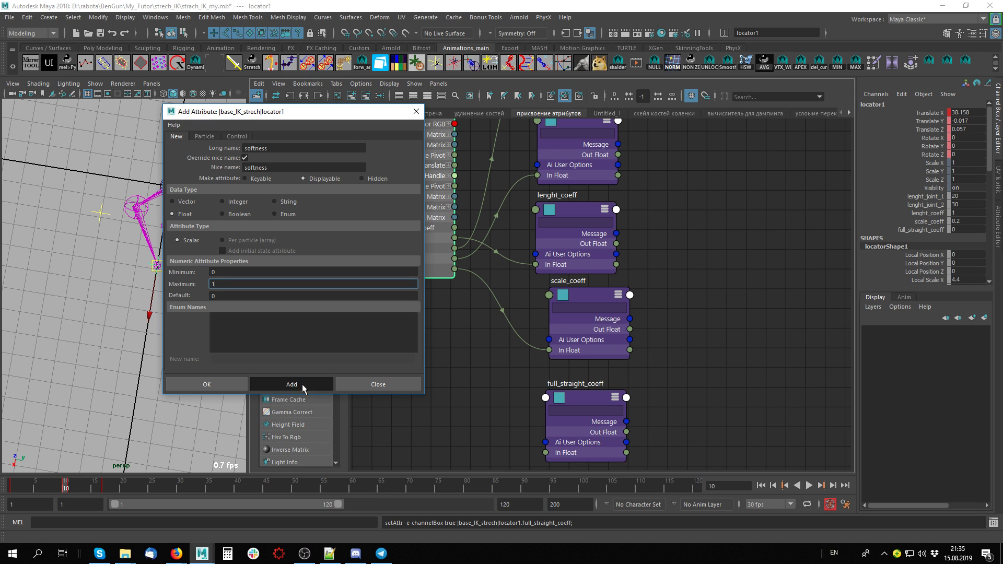
left_click(417, 112)
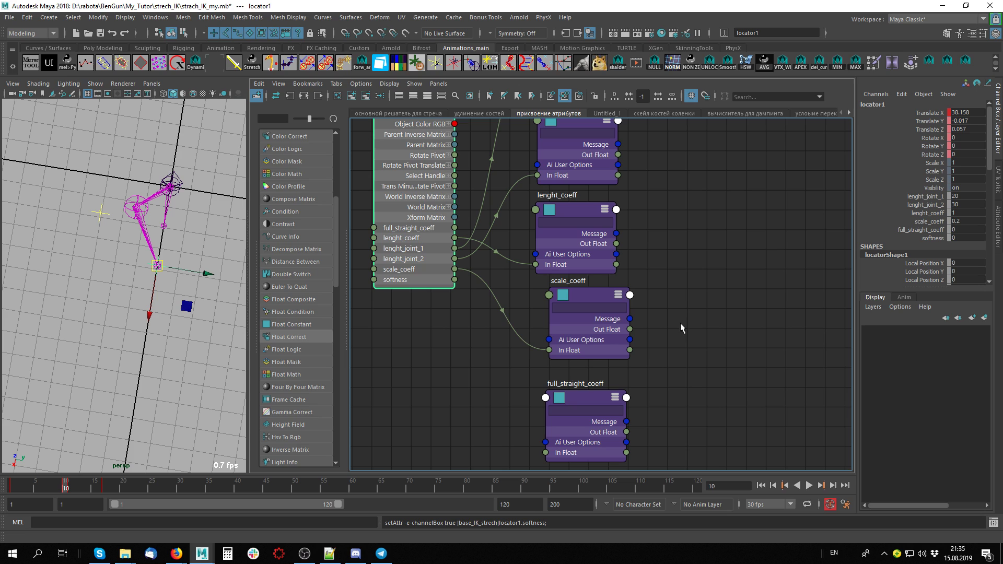
Reposition the full_straight_coeff node below scale_coeff and connect locator1's full_straight_coeff attribute to its In Float.
middle_click_drag(707, 333, 730, 305, "alt")
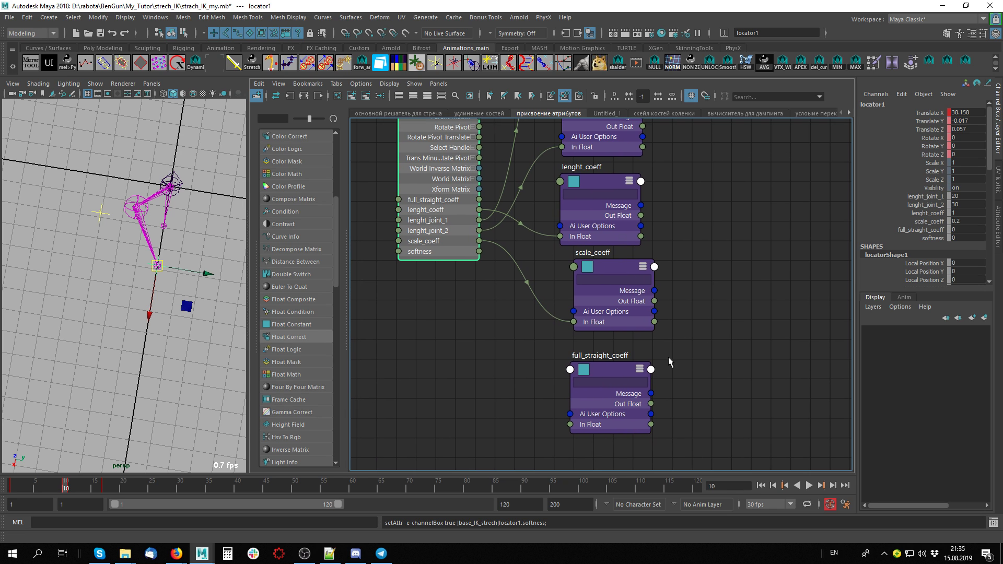
left_click_drag(602, 362, 588, 355)
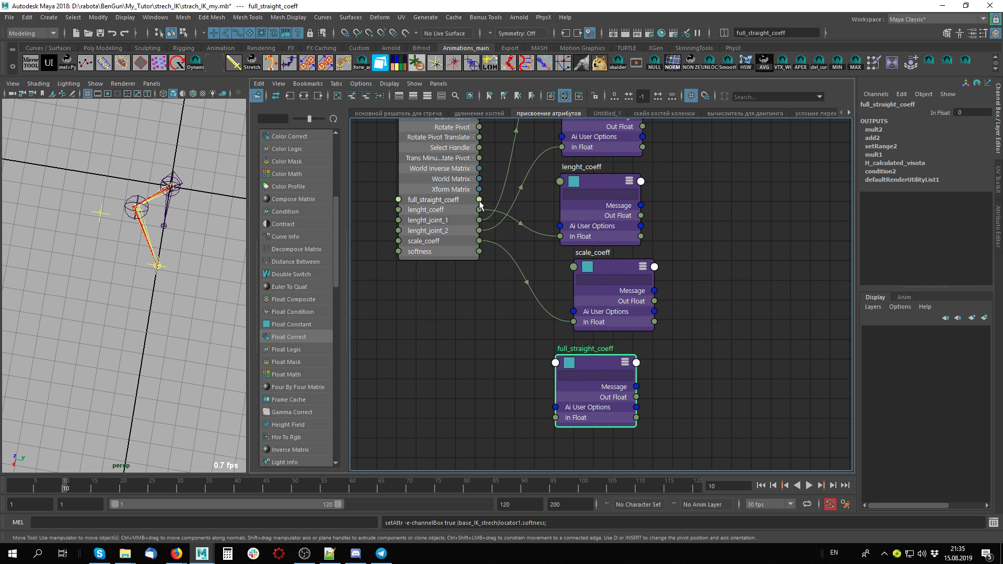
left_click_drag(479, 199, 555, 418)
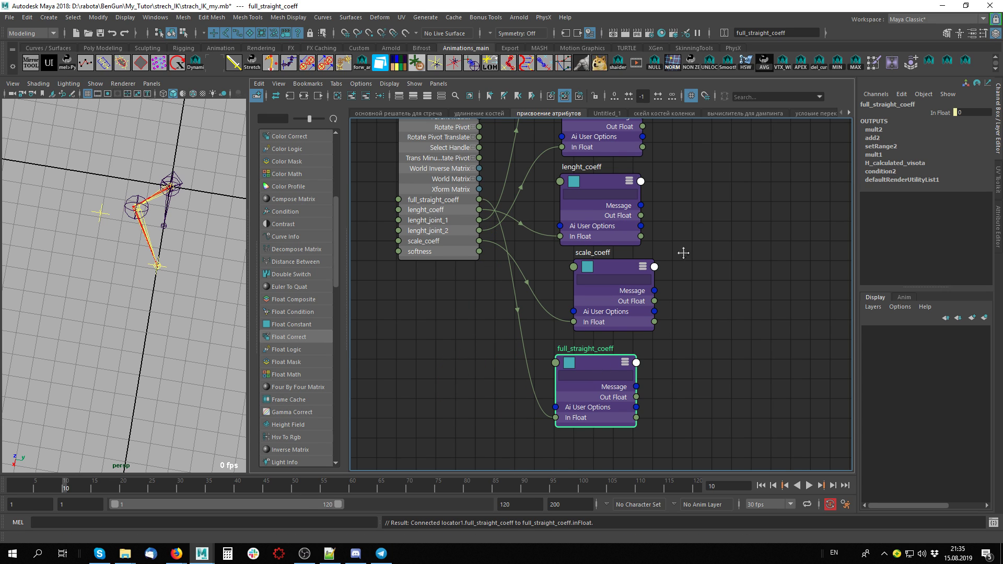
Move the five nodes already connected to locator1 together, farther away from it, to clear space in the graph.
middle_click_drag(680, 250, 660, 223)
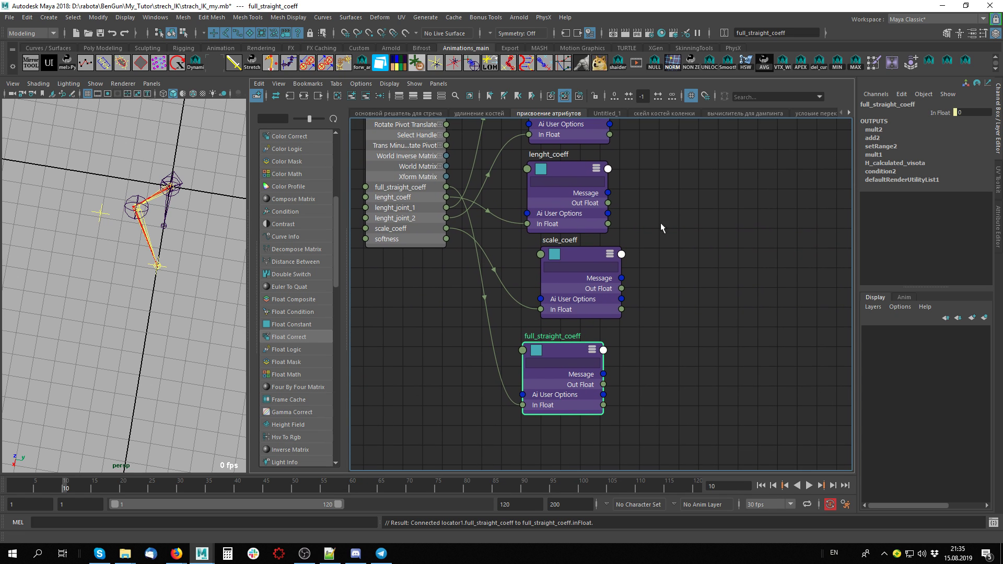
scroll(667, 365, "down", 3)
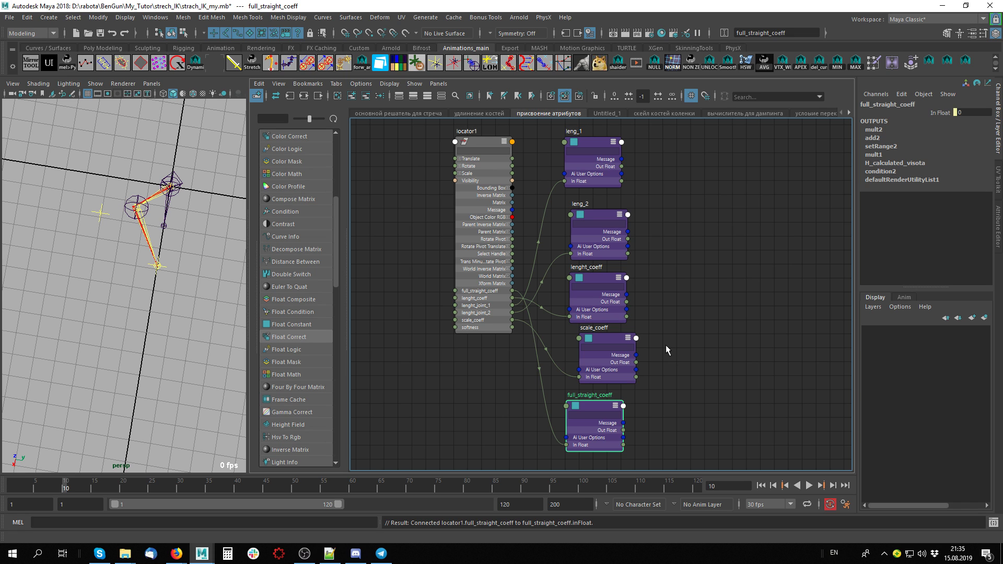
scroll(674, 324, "down", 4)
middle_click_drag(682, 307, 649, 269)
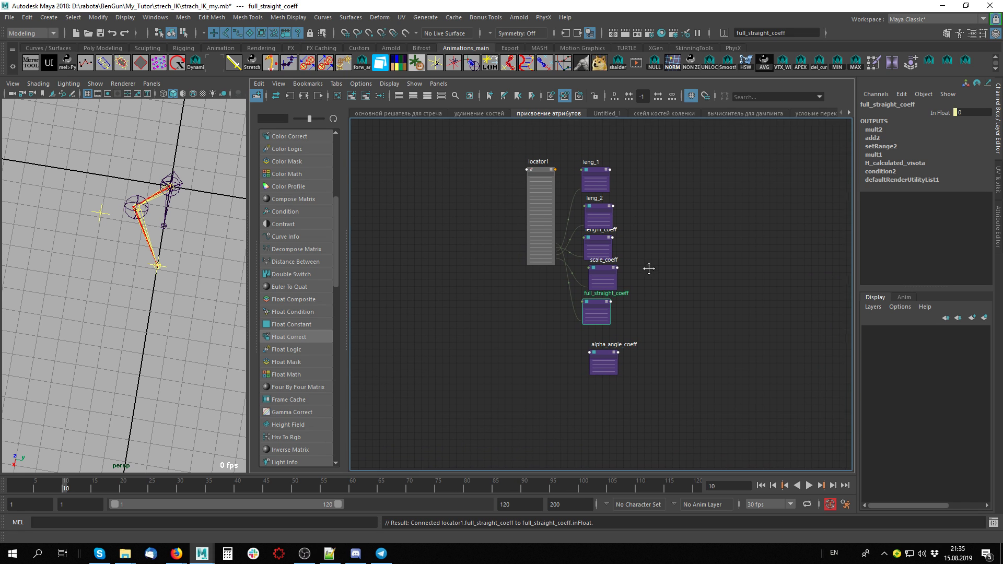
left_click_drag(642, 163, 606, 334)
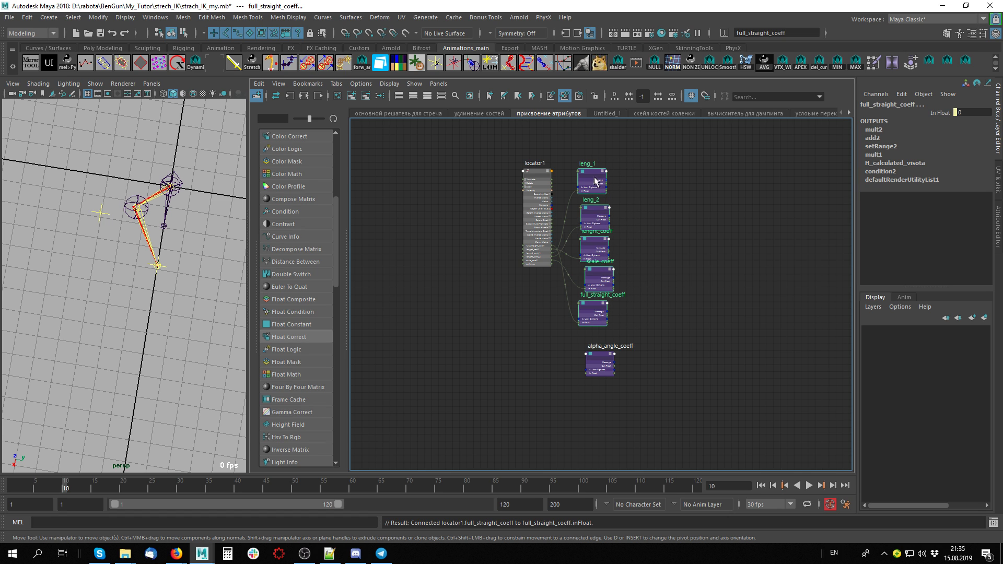
left_click_drag(595, 180, 705, 111)
Place the alpha_angle_coeff node just below and beside locator1's custom attribute outputs.
scroll(647, 311, "up", 2)
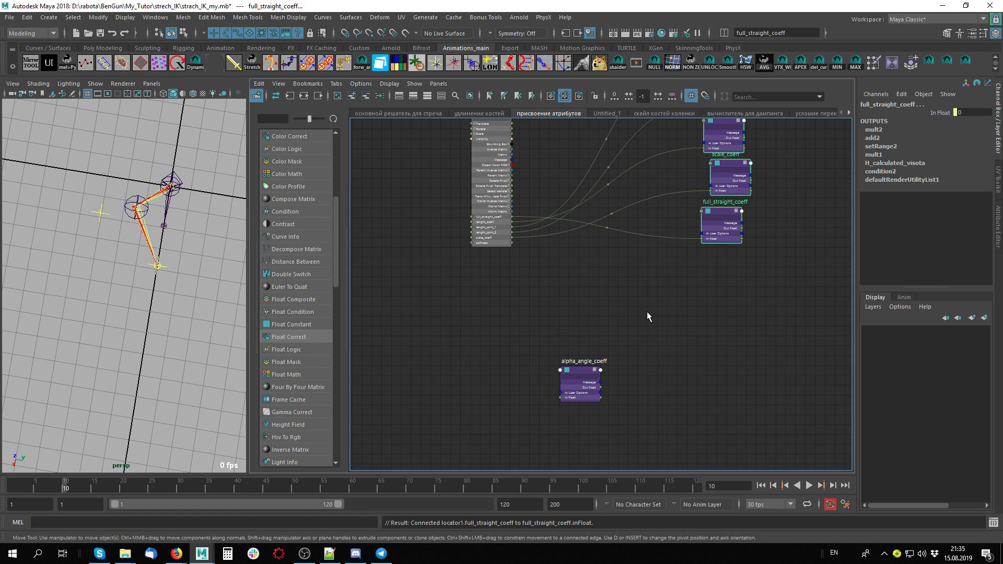
left_click_drag(586, 373, 599, 276)
scroll(646, 293, "up", 2)
middle_click_drag(646, 292, 721, 433)
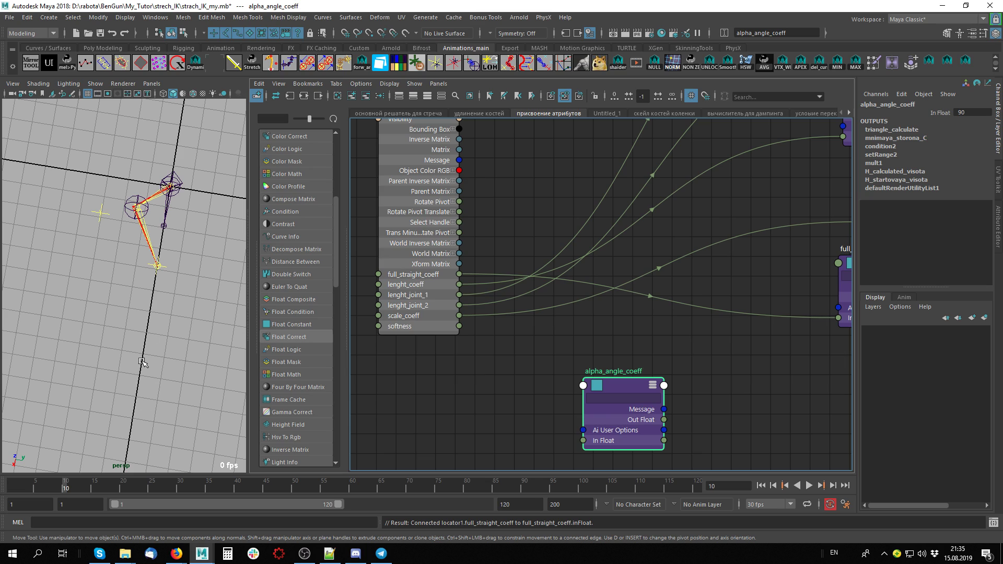
left_click_drag(636, 389, 658, 365)
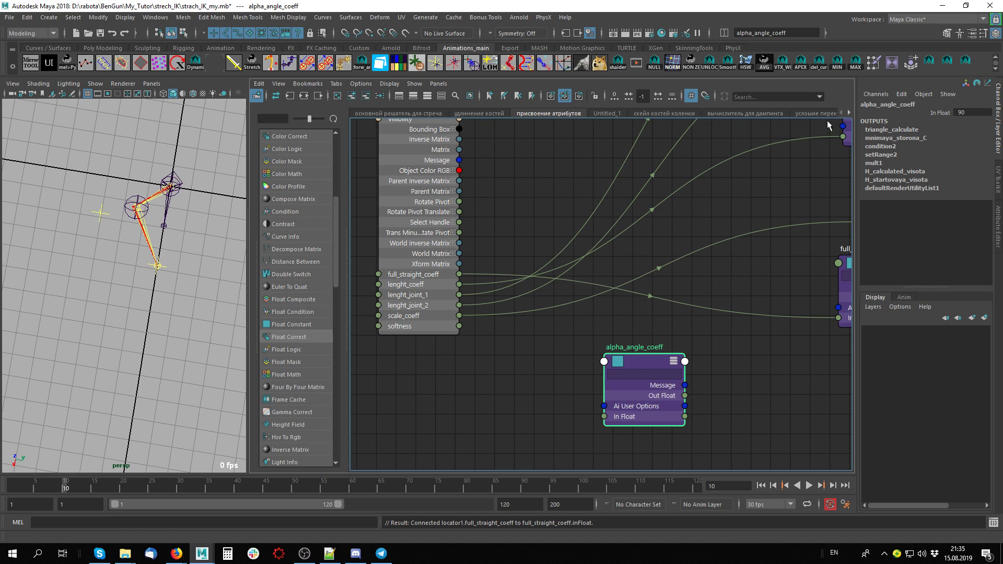
left_click(638, 137)
left_click_drag(640, 362, 641, 366)
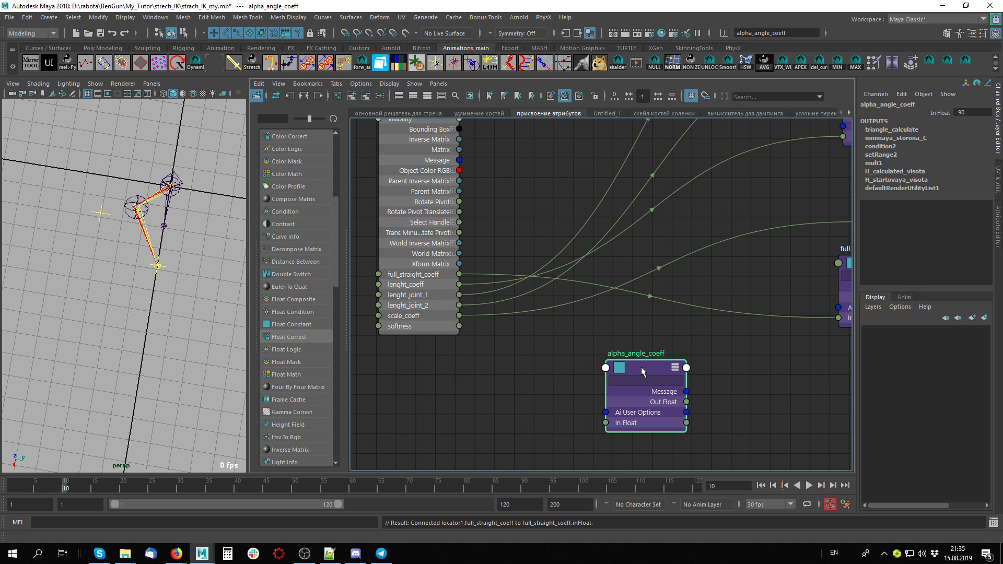
middle_click_drag(559, 369, 599, 381, "alt")
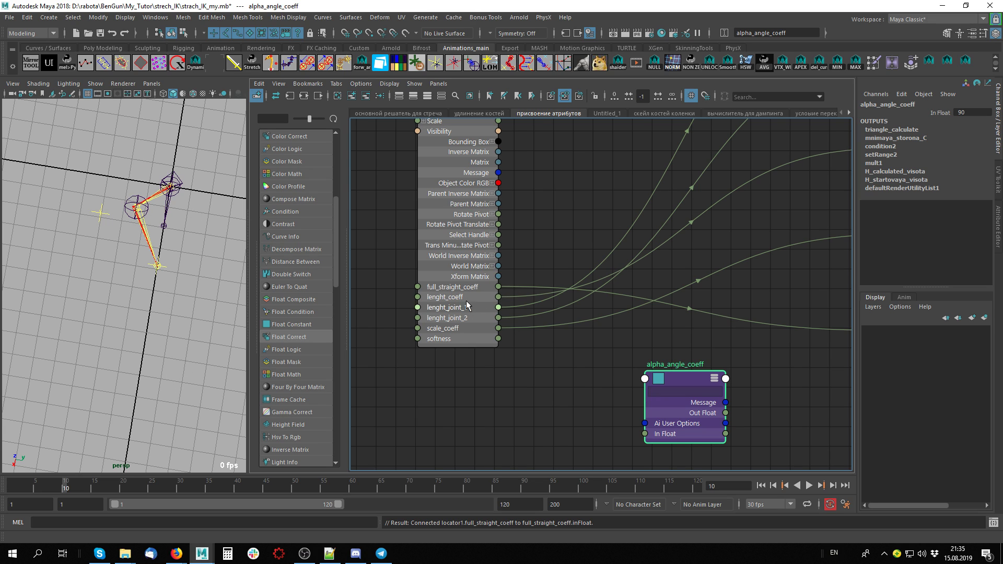
Try out locator1's softness attribute by sliding its value up to 1 and back down to 0.
left_click(454, 288)
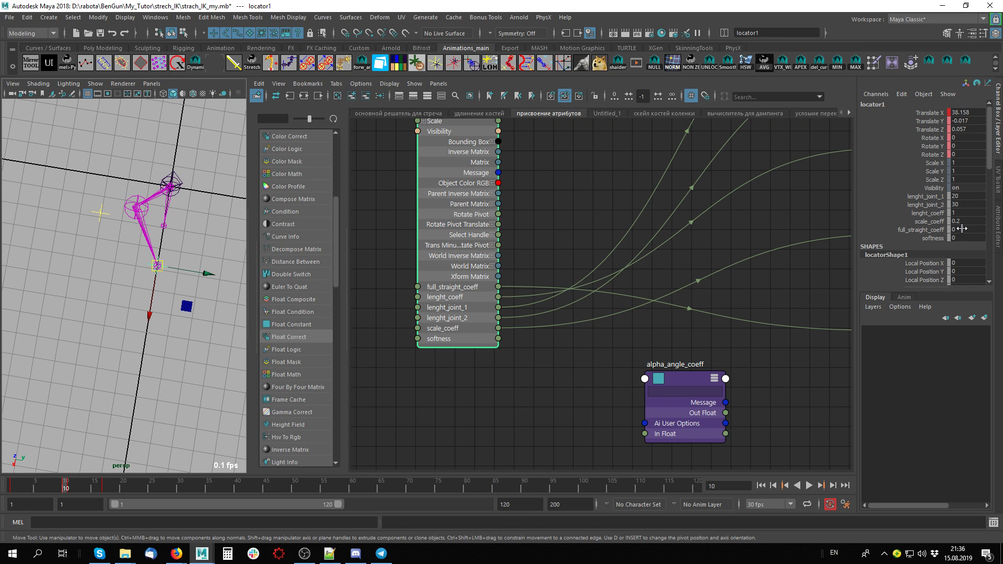
scroll(961, 229, "down", 1)
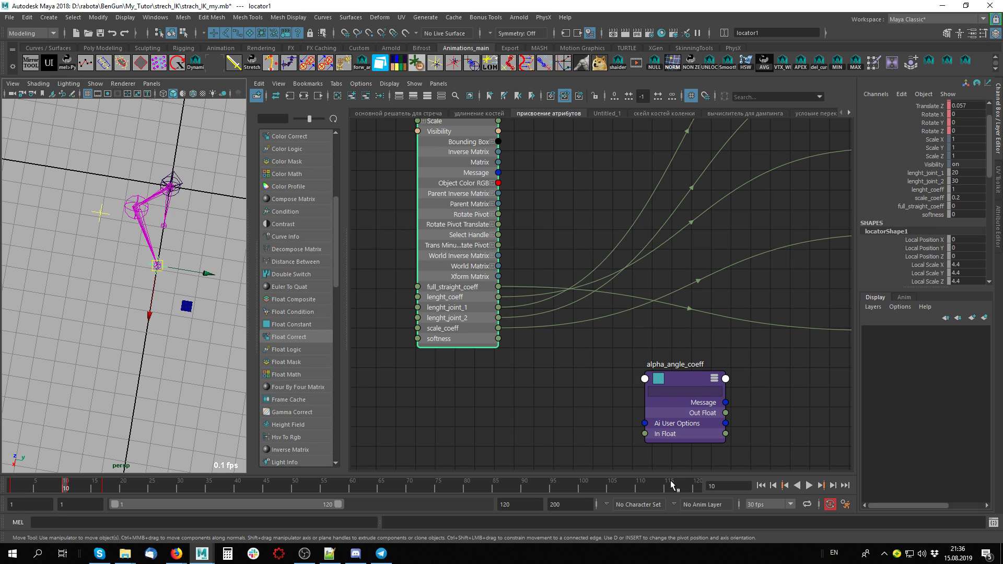
left_click(935, 215)
middle_click_drag(186, 291, 307, 297)
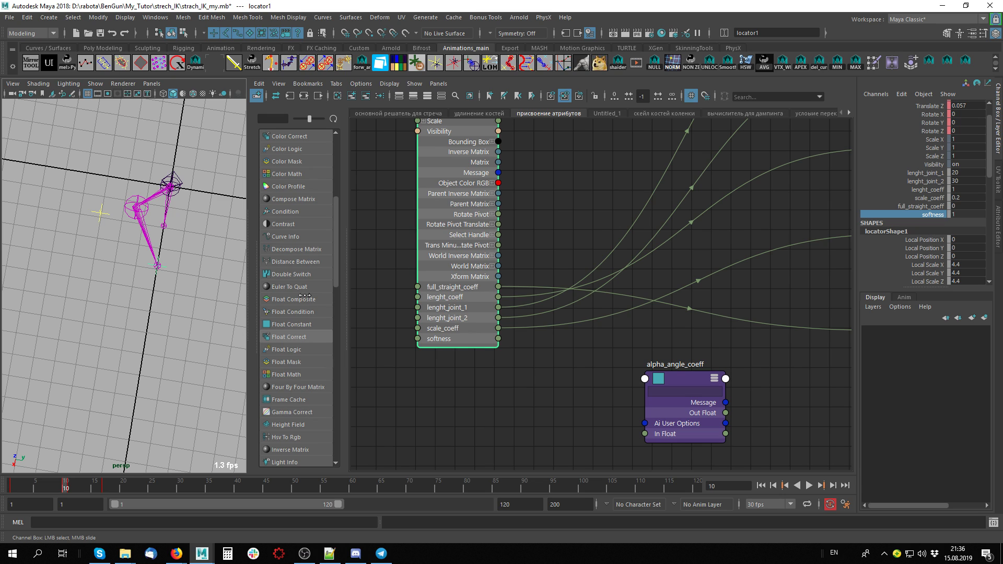
middle_click_drag(305, 295, 117, 290)
Create a Set Range node, show its attributes, and arrange it between locator1 and alpha_angle_coeff.
middle_click_drag(560, 382, 548, 381, "alt")
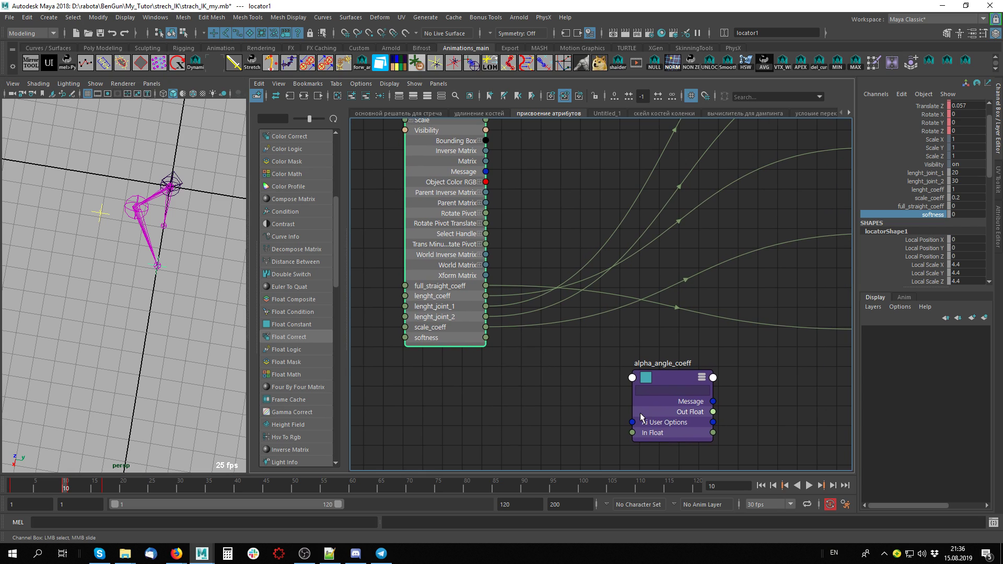
scroll(308, 436, "down", 5)
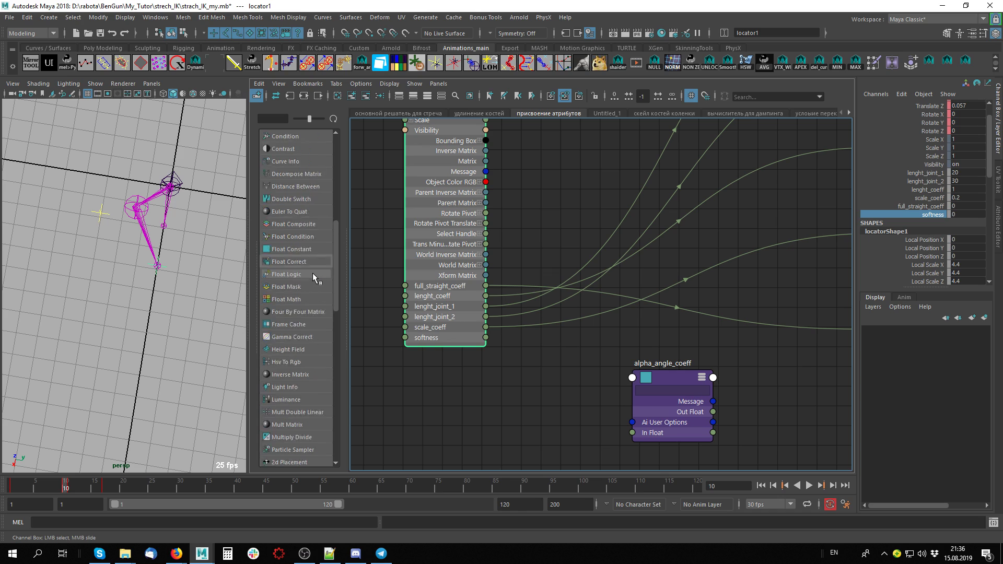
scroll(313, 273, "down", 2)
scroll(303, 401, "down", 5)
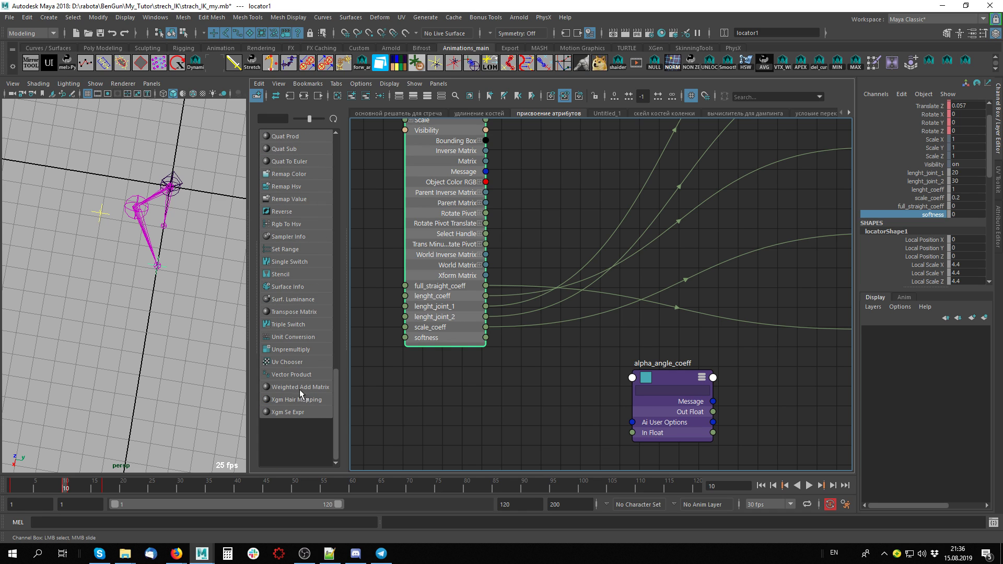
left_click(288, 324)
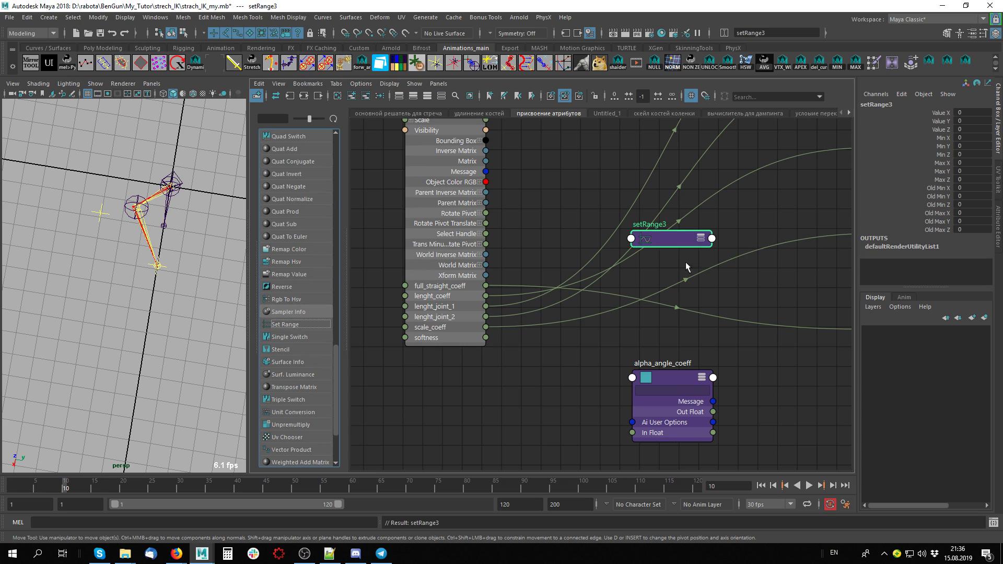
left_click(558, 400)
left_click_drag(556, 401, 573, 360)
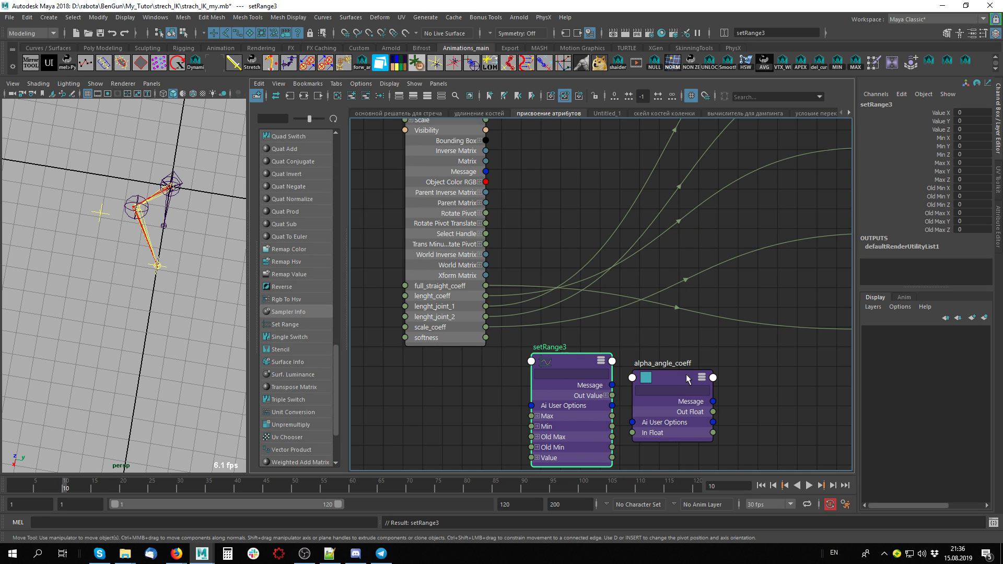
left_click_drag(685, 374, 740, 348)
left_click_drag(576, 357, 611, 303)
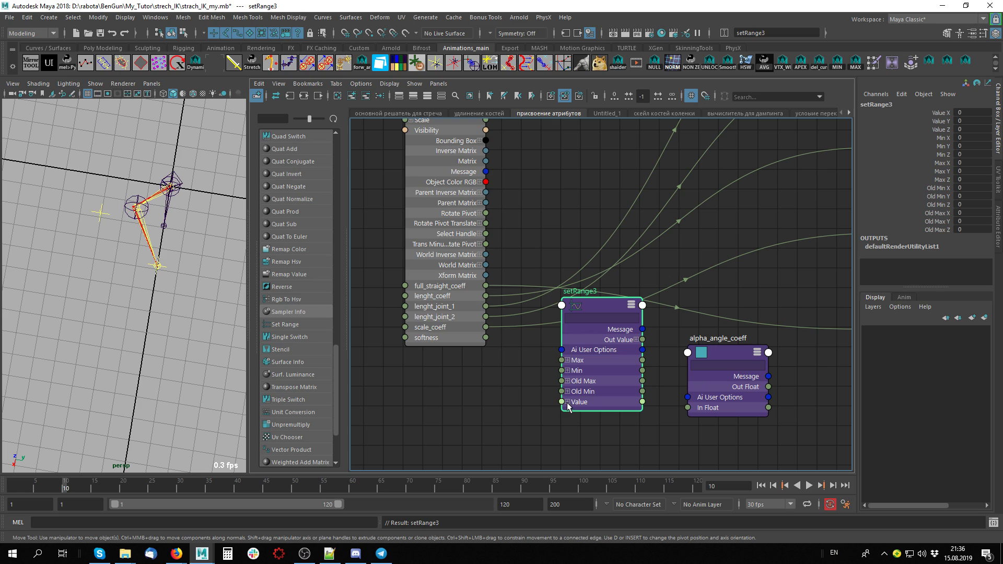
Connect locator1's softness attribute to the Set Range node's Value X and move the Set Range node slightly lower.
left_click(567, 401)
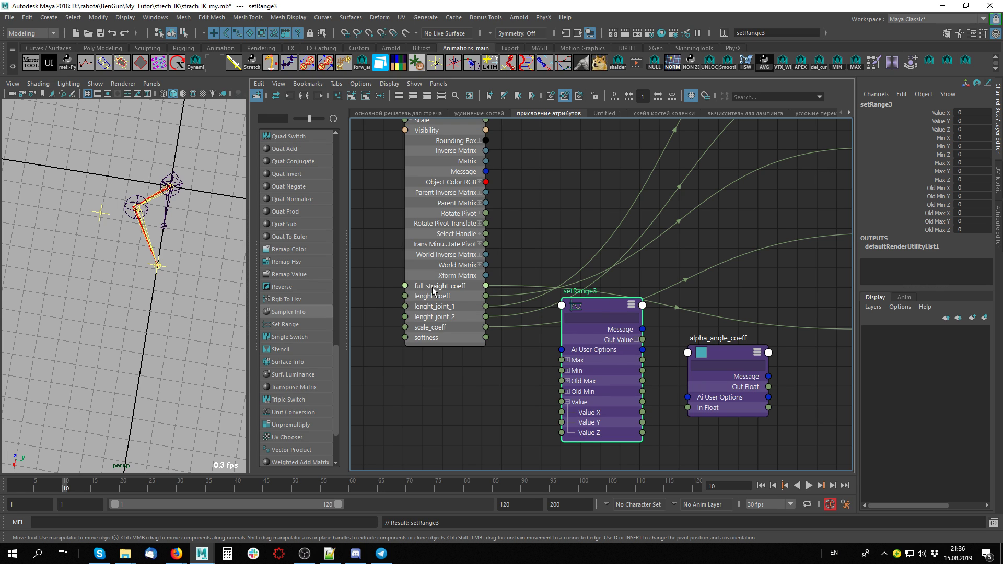
left_click_drag(486, 337, 561, 413)
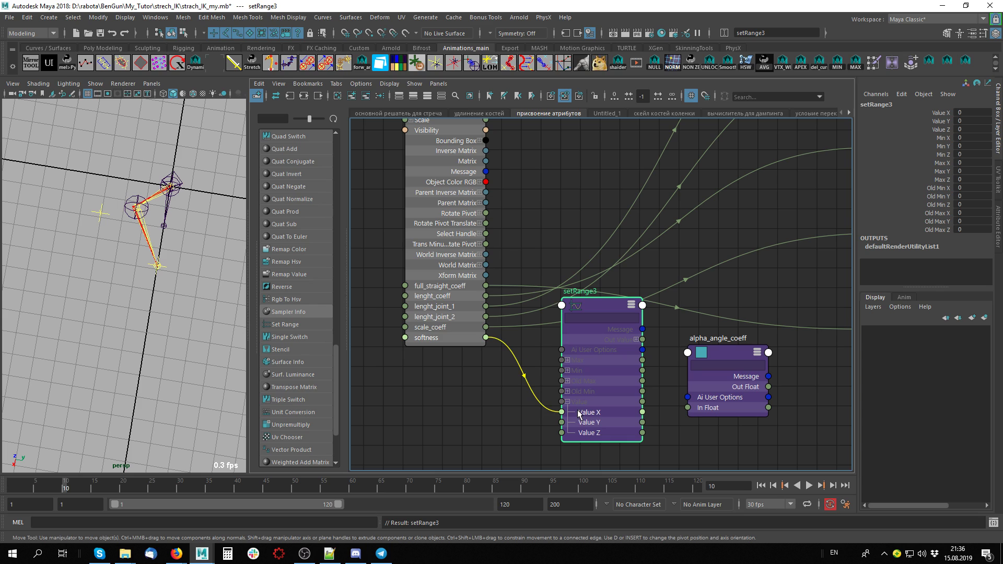
left_click_drag(604, 316, 597, 365)
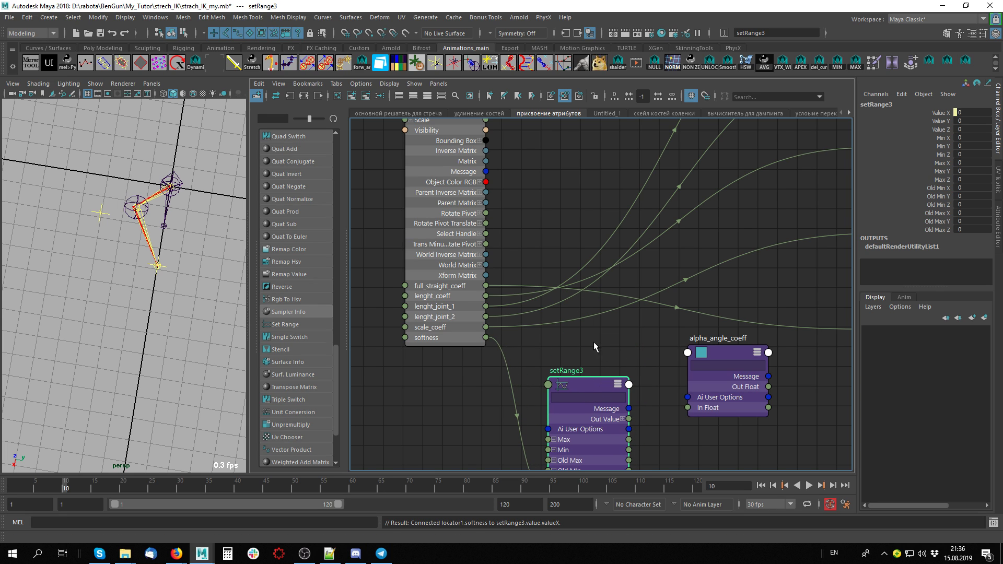
Expand the Set Range node's Old Min, Old Max, Min and Max components and open the node in the Attribute Editor.
left_click(570, 406)
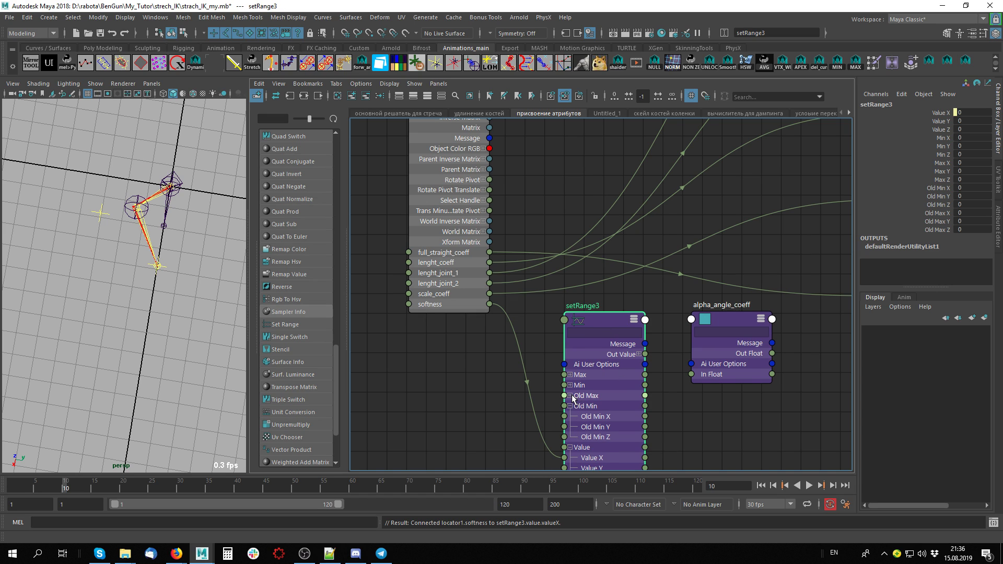
left_click(570, 396)
left_click(570, 385)
left_click(570, 375)
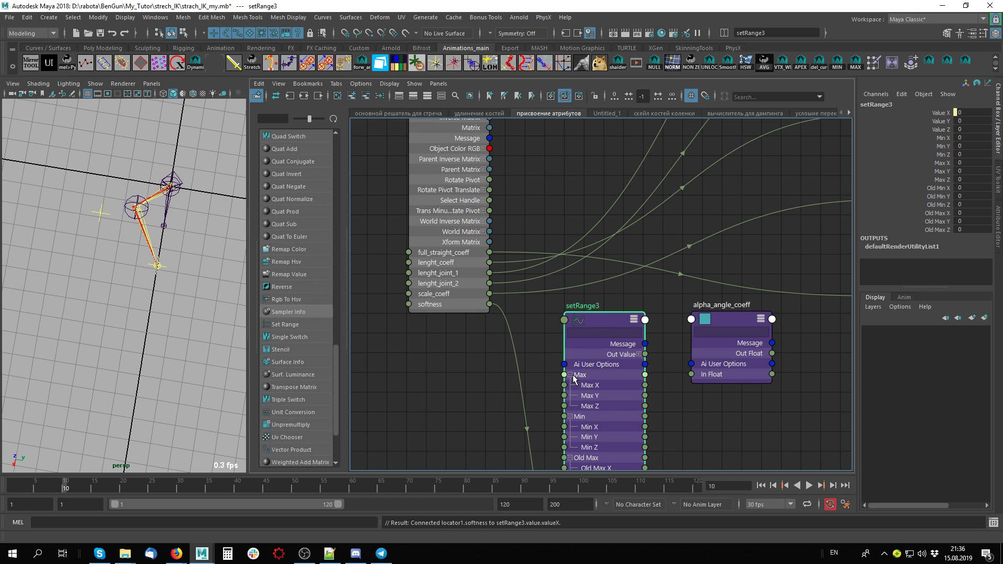
double_click(607, 369)
middle_click_drag(634, 275, 592, 214)
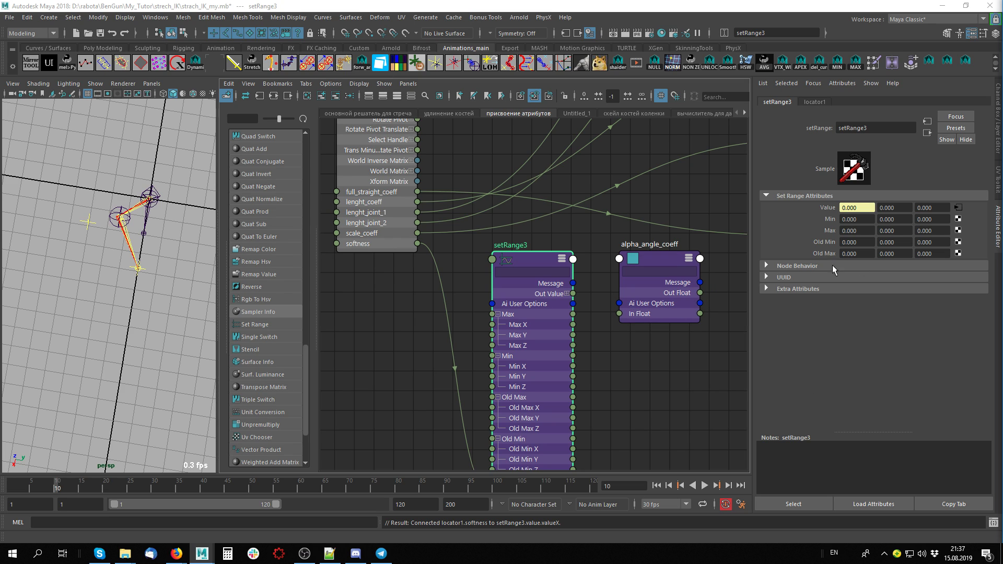
Set setRange3's Max X to 90 and Old Max X to 1, and move the node slightly higher in the graph.
left_click(856, 230)
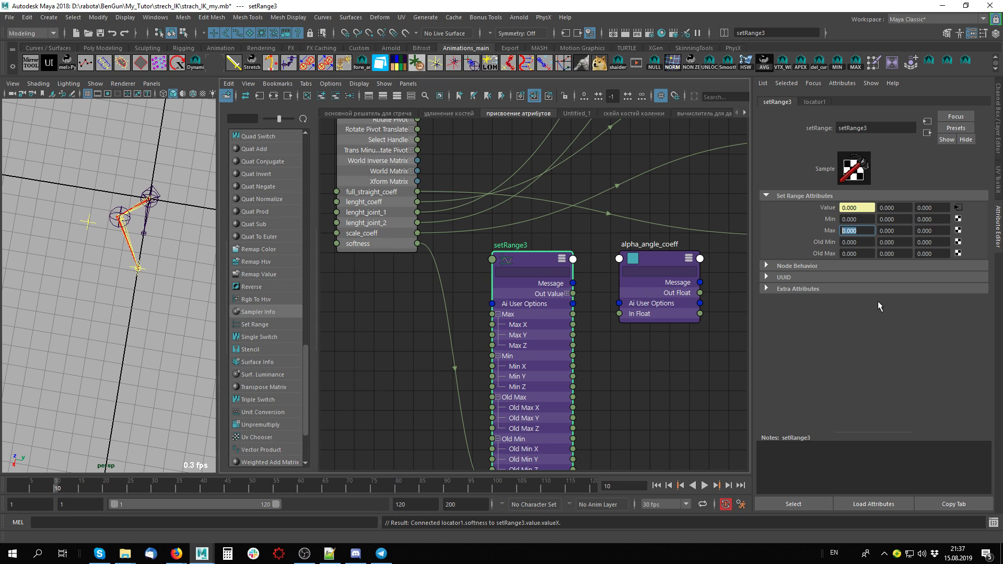
type("90")
key("Return")
left_click(868, 254)
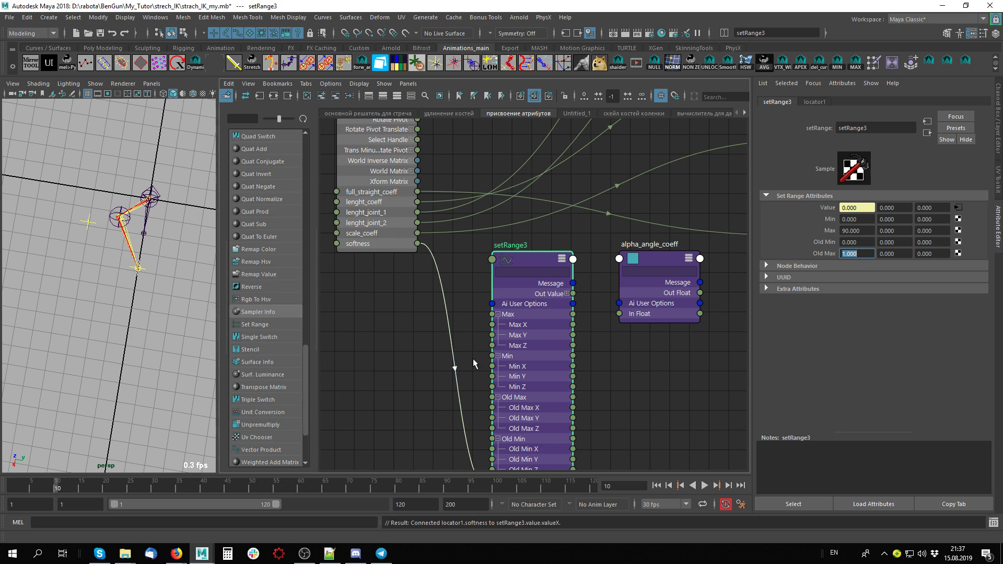
left_click_drag(535, 253, 540, 221)
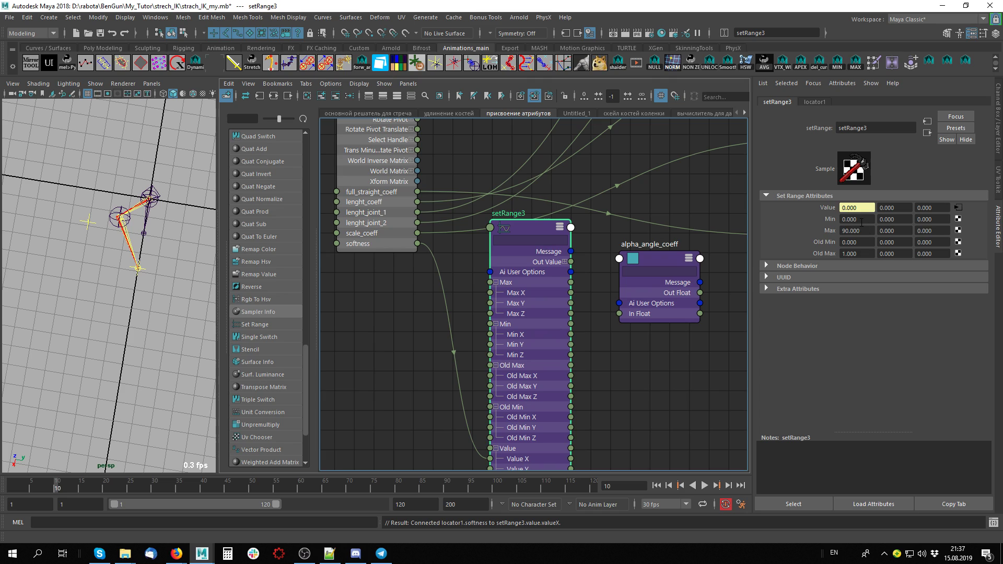
Set setRange3's Min X to 179.9.
left_click_drag(863, 219, 839, 218)
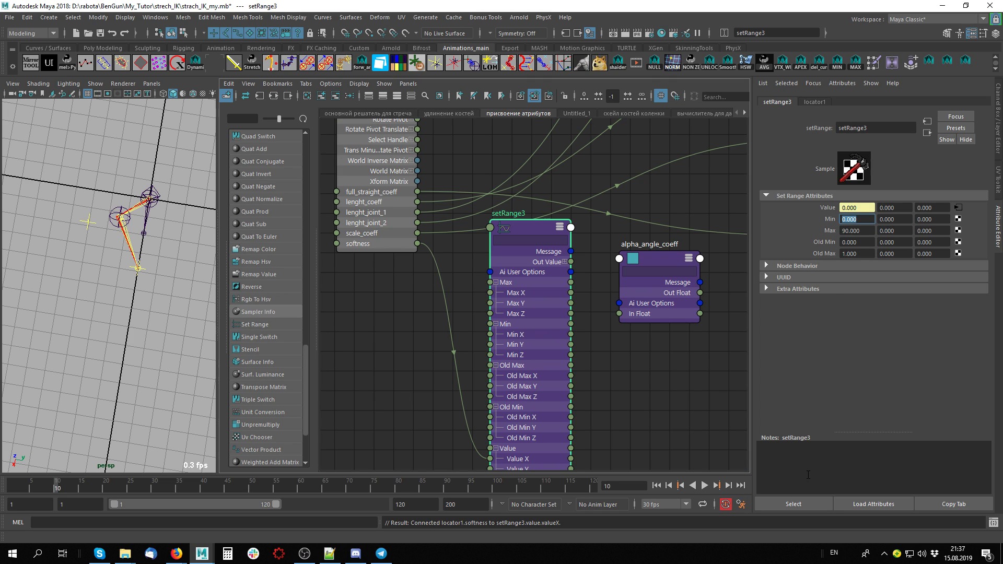
double_click(862, 242)
double_click(855, 219)
type("179.9")
key("Return")
Connect setRange3's Out Value X to alpha_angle_coeff's In Float and move alpha_angle_coeff farther from the Set Range node.
scroll(573, 262, "down", 3)
middle_click_drag(636, 347, 599, 351, "alt")
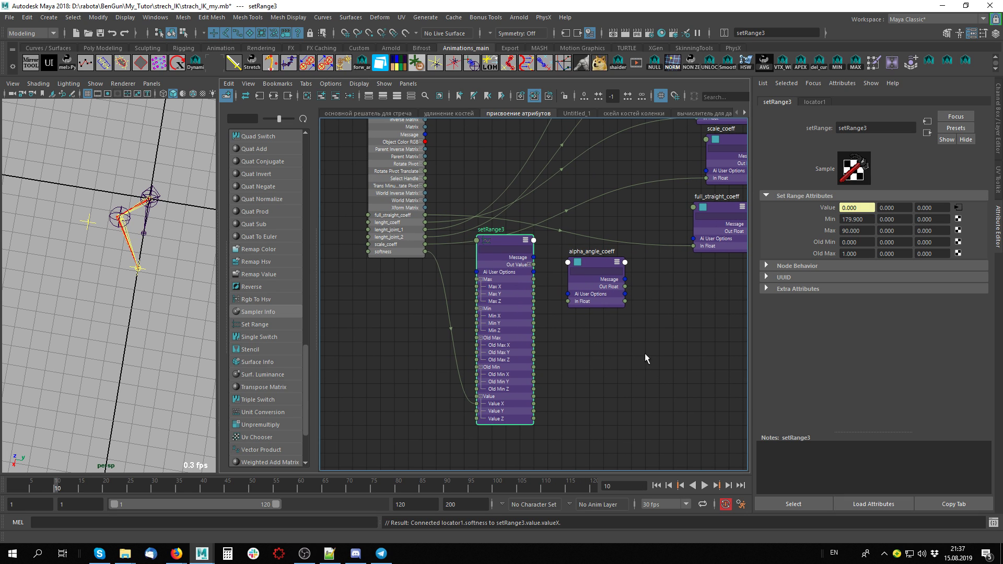
left_click(530, 264)
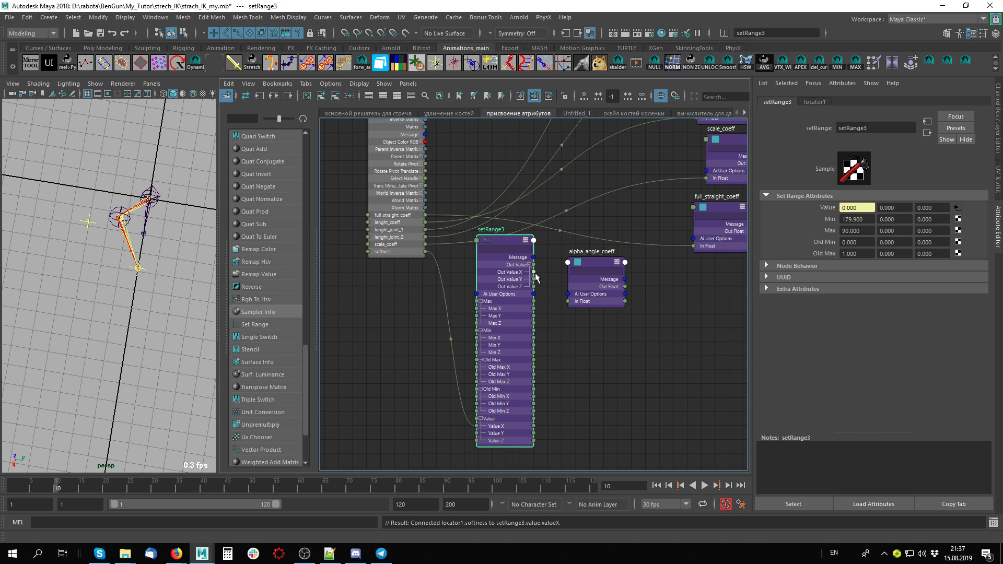
left_click_drag(534, 272, 574, 302)
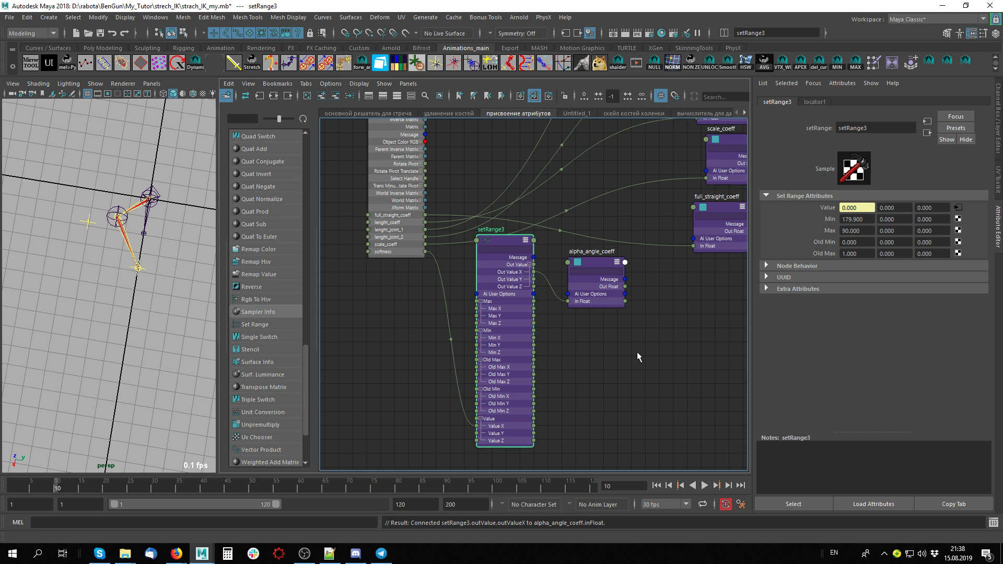
middle_click_drag(634, 364, 628, 367, "alt")
left_click_drag(607, 264, 641, 261)
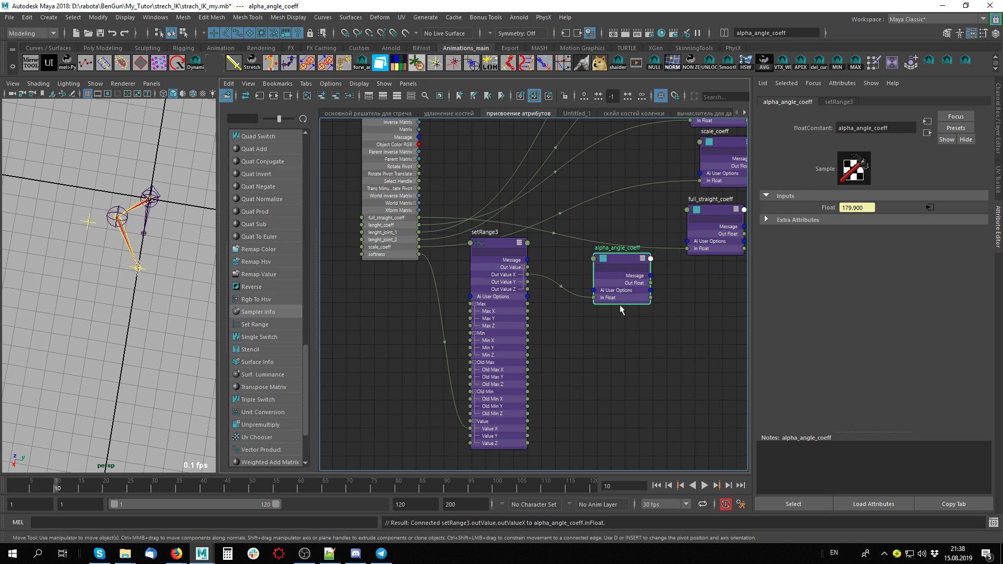
middle_click_drag(585, 349, 606, 350, "alt")
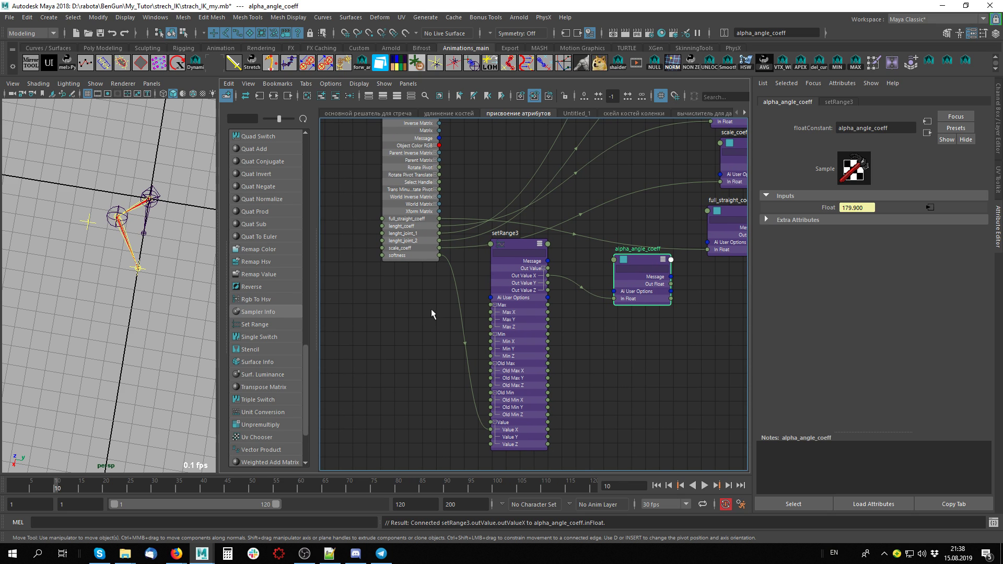
Set locator1's softness to 1 and move locator1 along X to about 45.1 to try the knee damping.
left_click(139, 268)
key("ctrl+a")
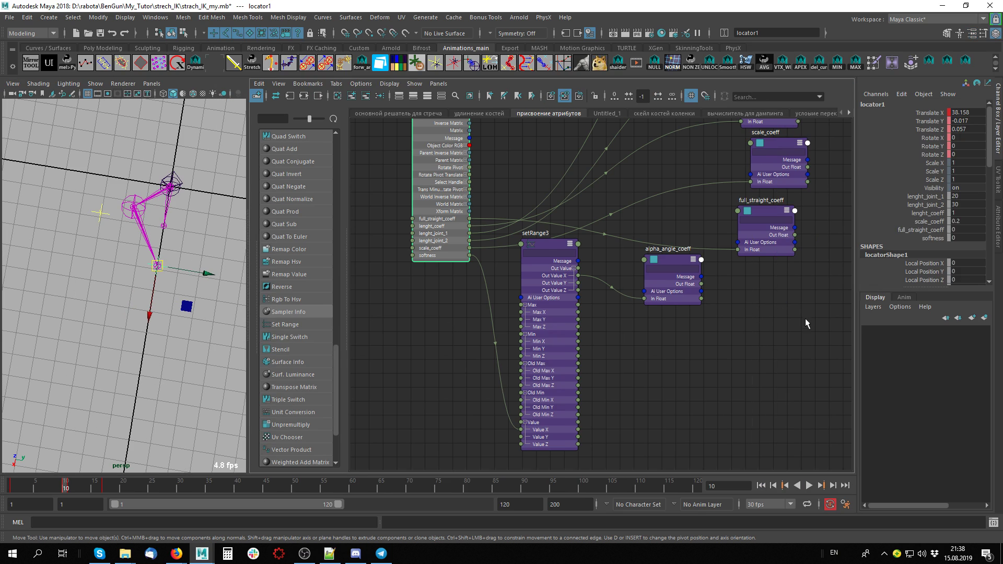
mouse_move(153, 308)
left_mouse_down()
mouse_move(139, 362)
mouse_move(152, 316)
left_mouse_up()
left_click(941, 239)
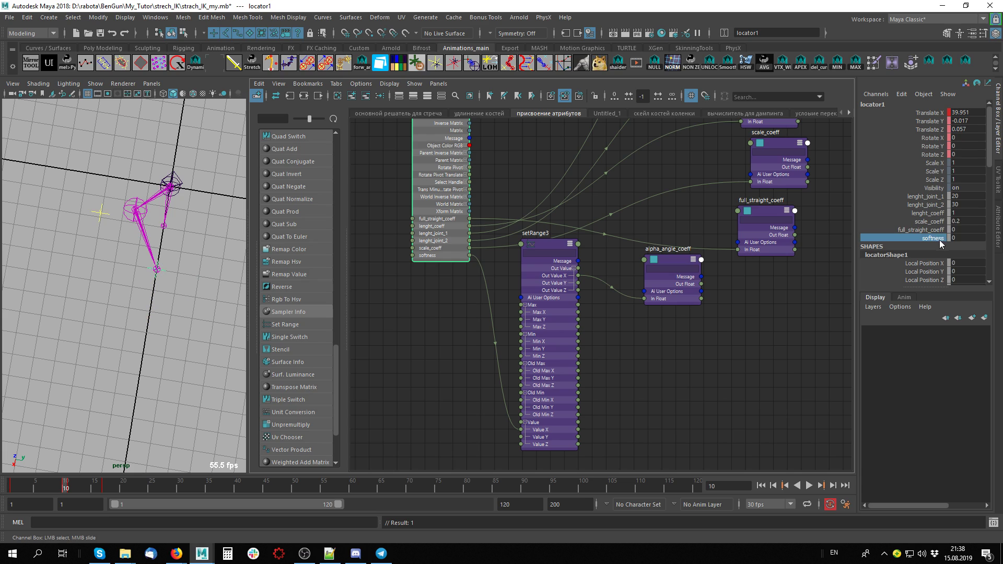
left_click(958, 237)
type("1")
key("Return")
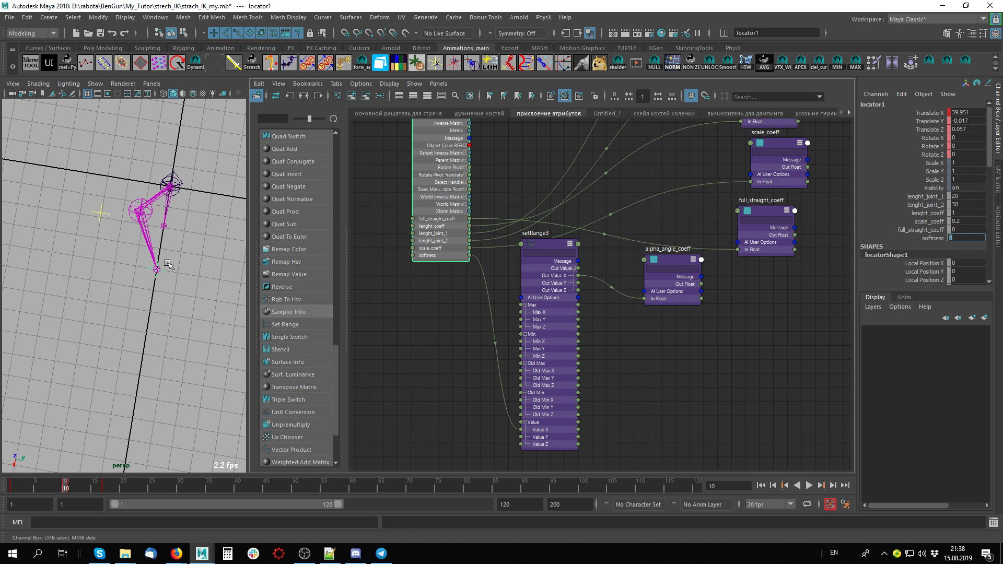
key("w")
mouse_move(151, 312)
left_mouse_down()
mouse_move(149, 337)
mouse_move(152, 290)
mouse_move(148, 326)
left_mouse_up()
Set locator1's full_straight_coeff to 0.5 and move locator1 along X to see how the knee bends.
double_click(965, 230)
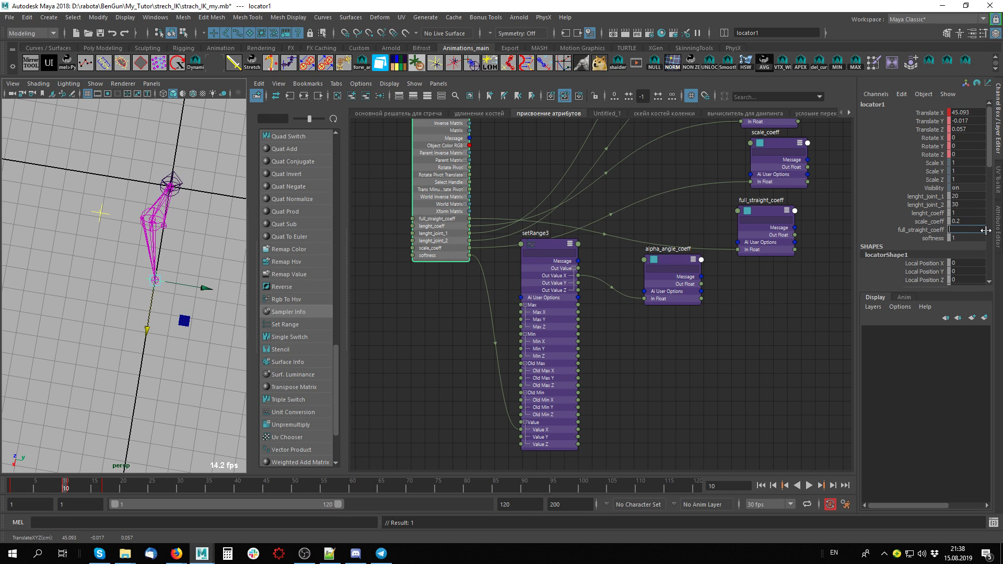
type(".5")
key("Return")
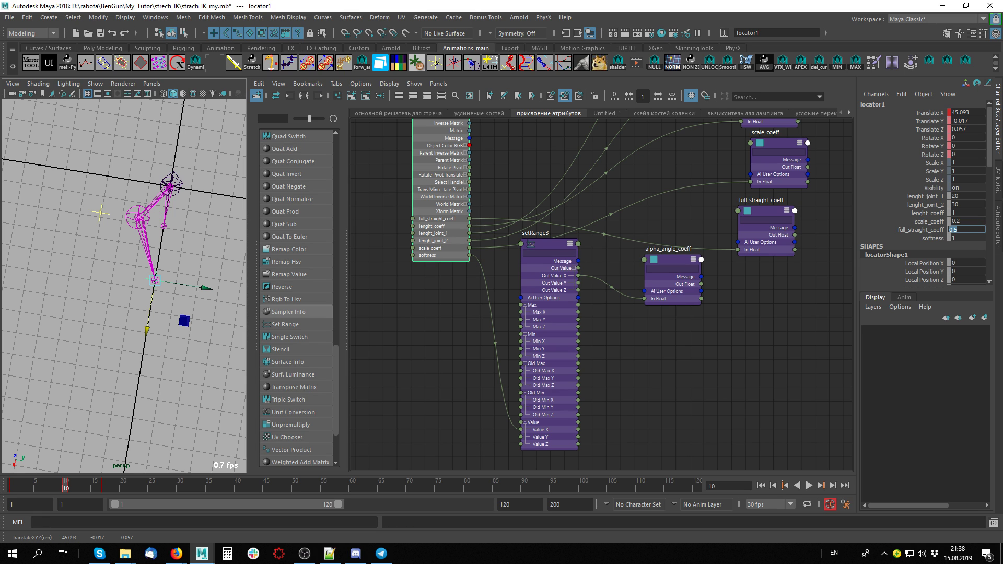
mouse_move(147, 331)
left_mouse_down()
mouse_move(155, 291)
mouse_move(138, 403)
mouse_move(143, 323)
left_mouse_up()
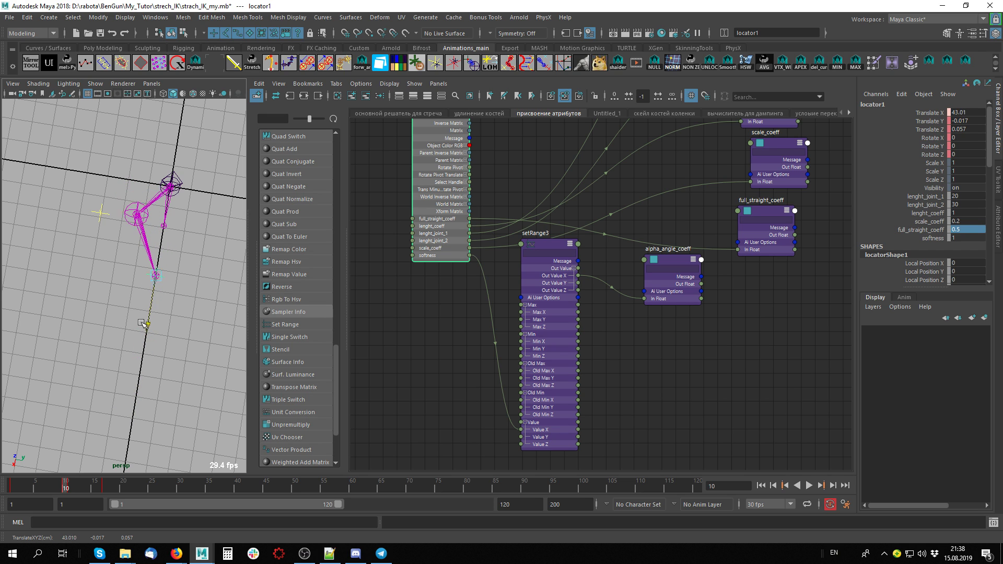
Set setRange3's Max X to 45.
left_click(551, 245)
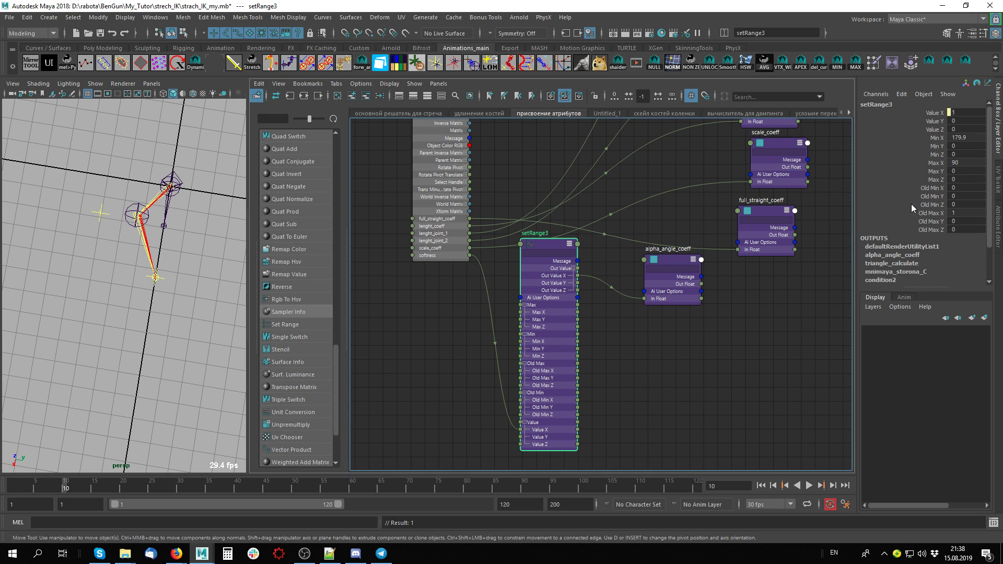
left_click(969, 164)
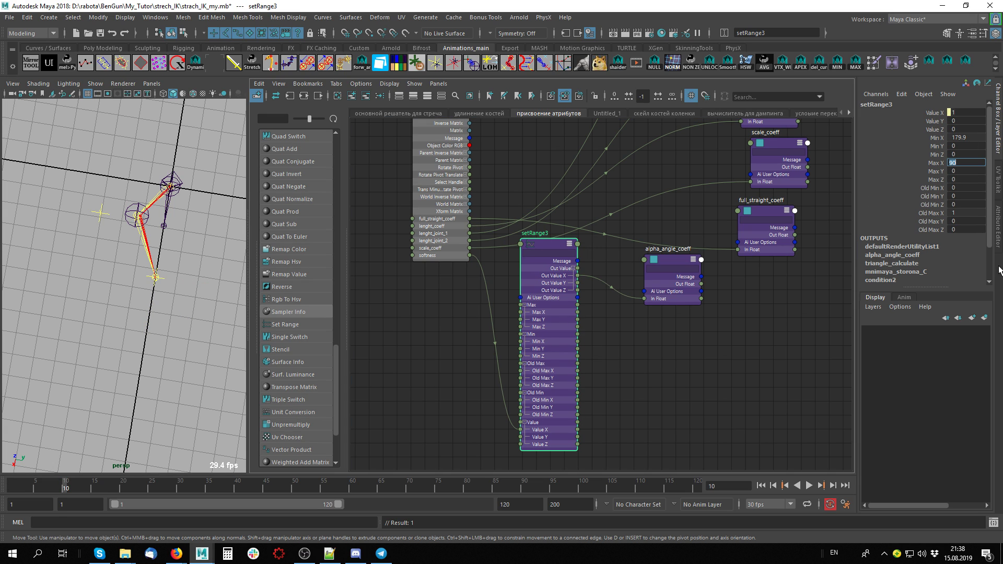
type("45")
key("Return")
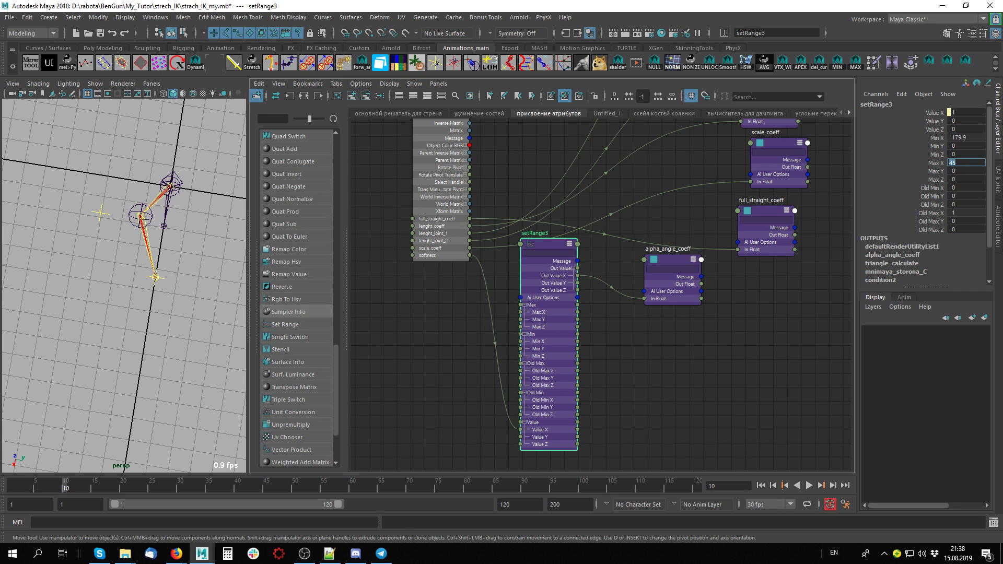
Test the knee by moving locator1 along X out to about 69 and back to about 48.6, and save the scene.
left_click(155, 277)
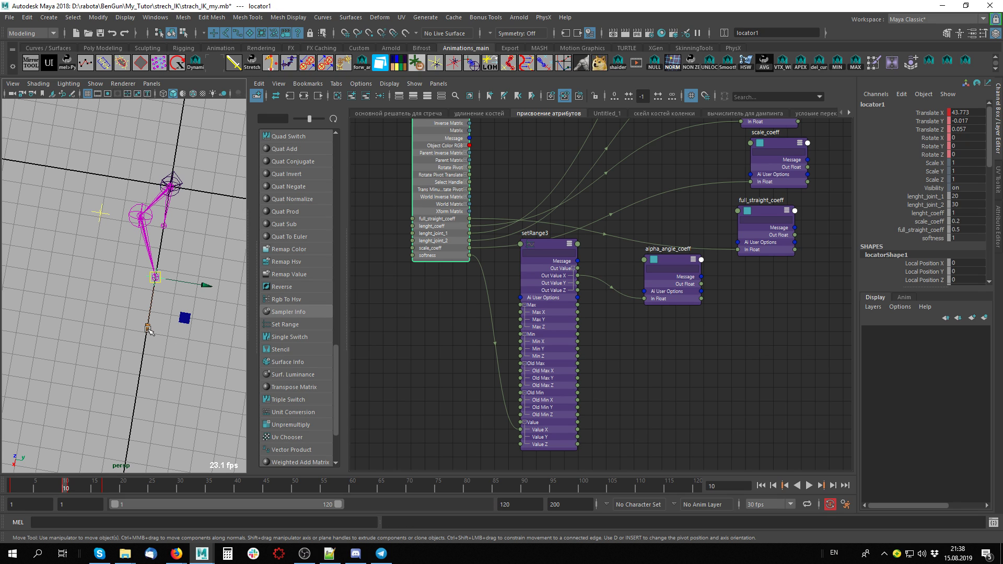
left_click_drag(148, 325, 139, 382)
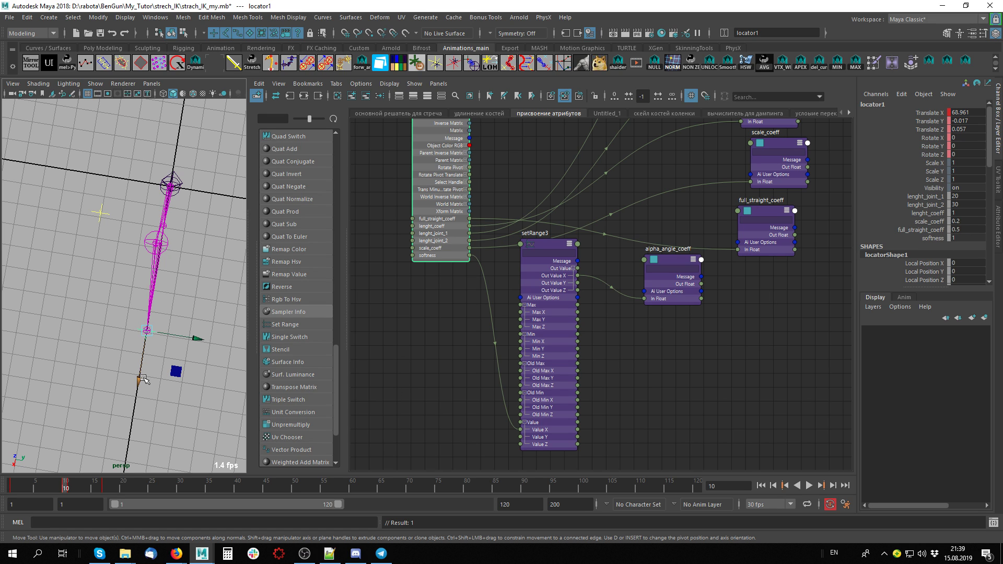
left_click_drag(144, 377, 175, 349)
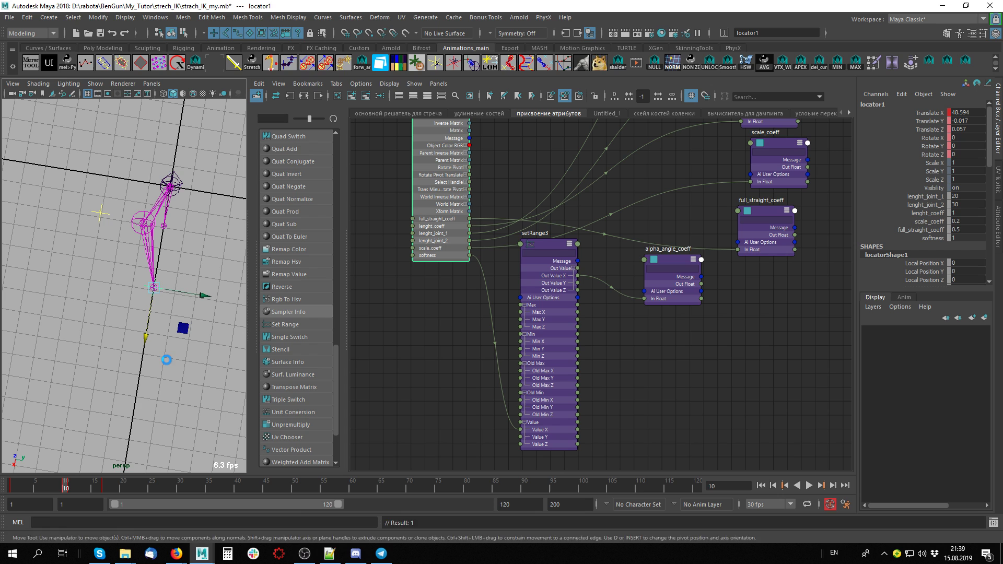
key("ctrl+s")
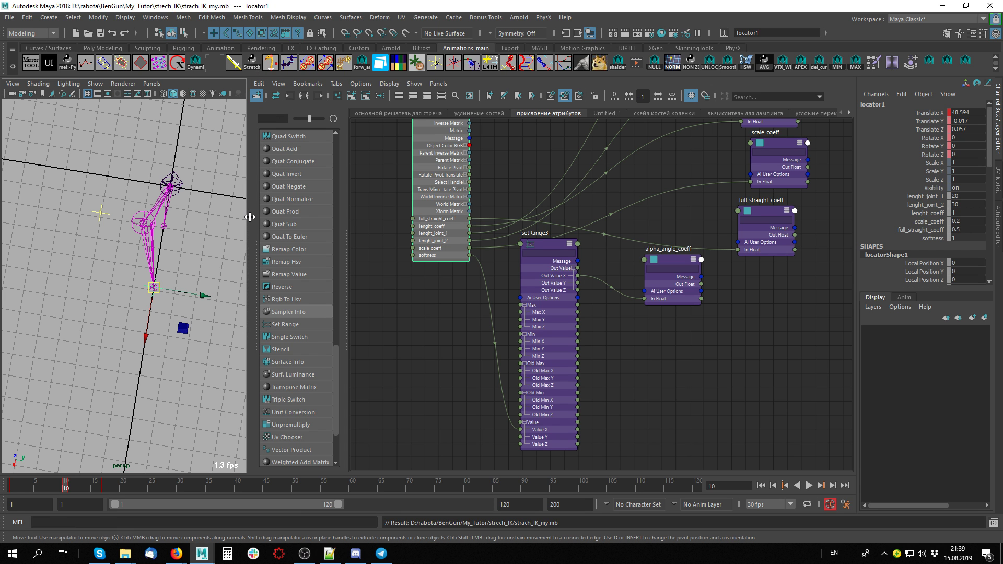
Widen the perspective viewport, turn the view around the leg, and move locator1 back along X to about 39.
left_click_drag(241, 211, 542, 239)
left_click_drag(448, 257, 323, 205, "alt")
left_click_drag(257, 212, 368, 268, "alt")
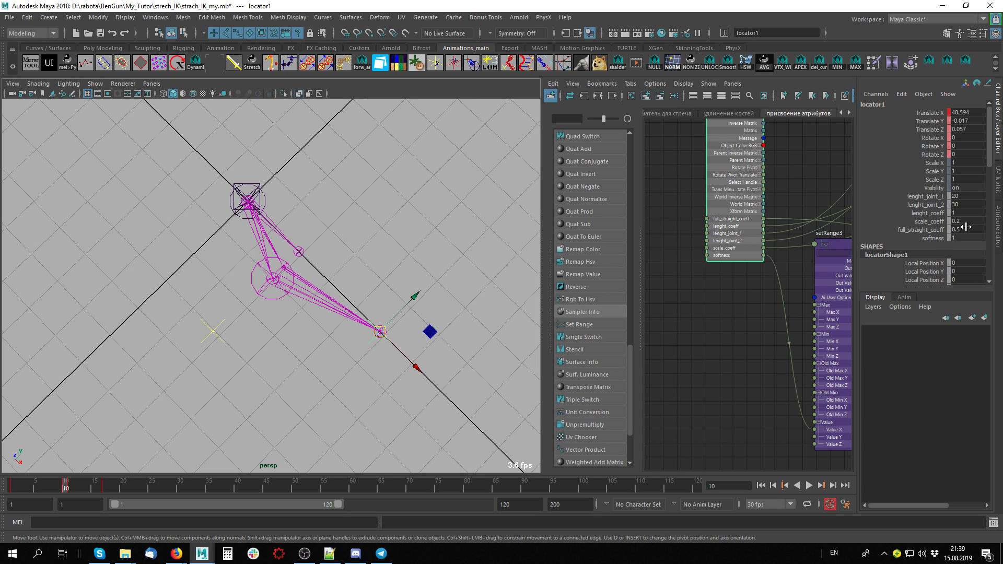
left_click_drag(425, 376, 390, 340)
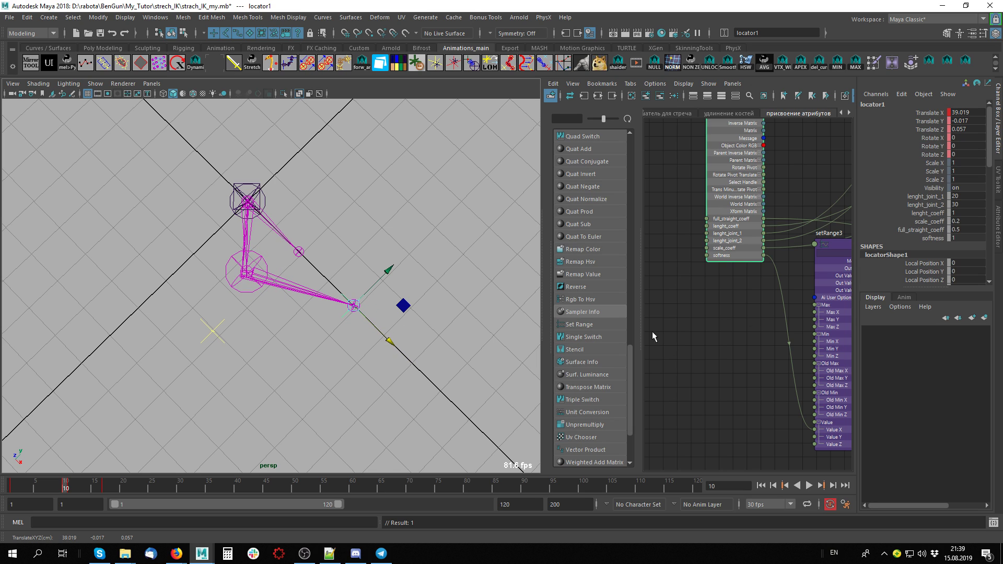
Set locator1's lenght_coeff to 0 and scale_coeff to 1.
double_click(966, 214)
type("0")
key("Return")
double_click(965, 221)
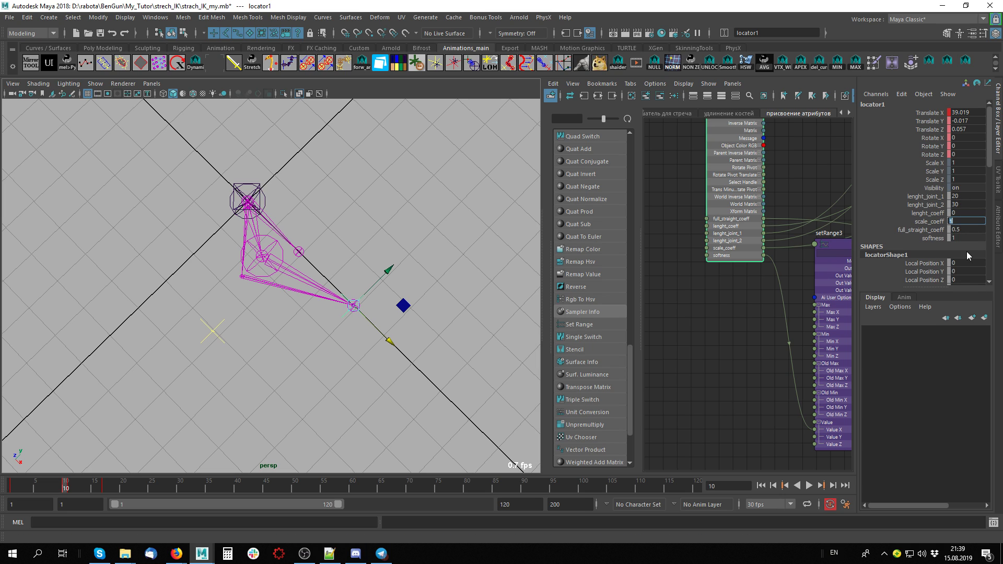
type("1")
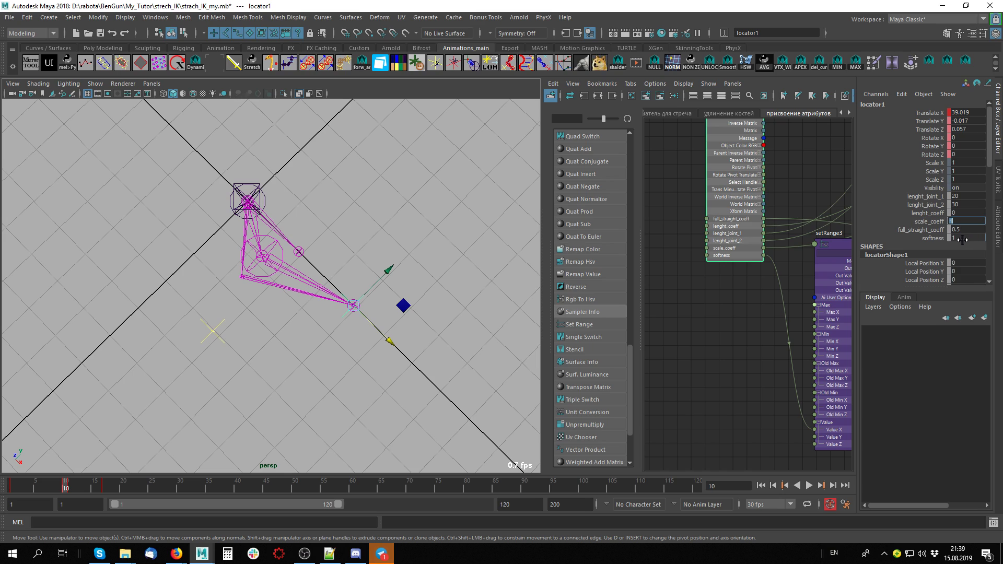
Set locator1's softness and full_straight_coeff to 0 and move locator1 along X to about 46.8.
double_click(965, 238)
type("0")
key("Return")
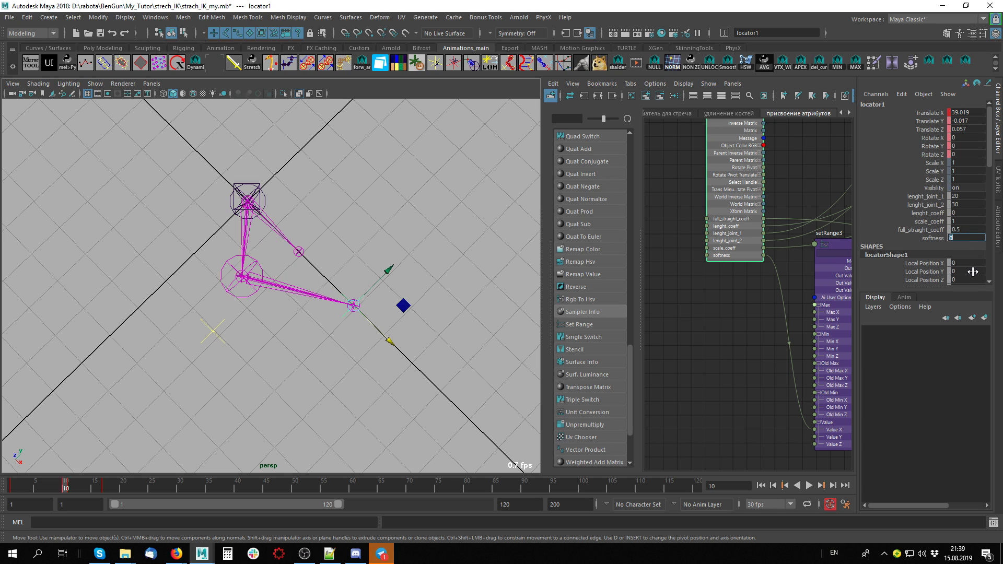
double_click(965, 229)
left_click_drag(389, 341, 398, 375)
Set locator1's softness to 1 and test the scaled bones by moving locator1 along X to about 44.2.
left_click(938, 222)
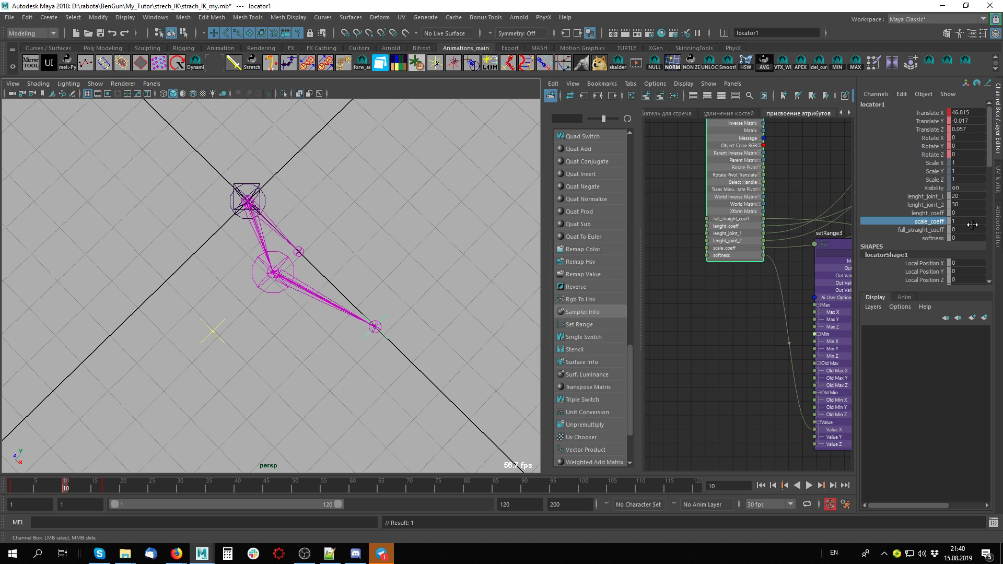
left_click(940, 238)
left_click(976, 238)
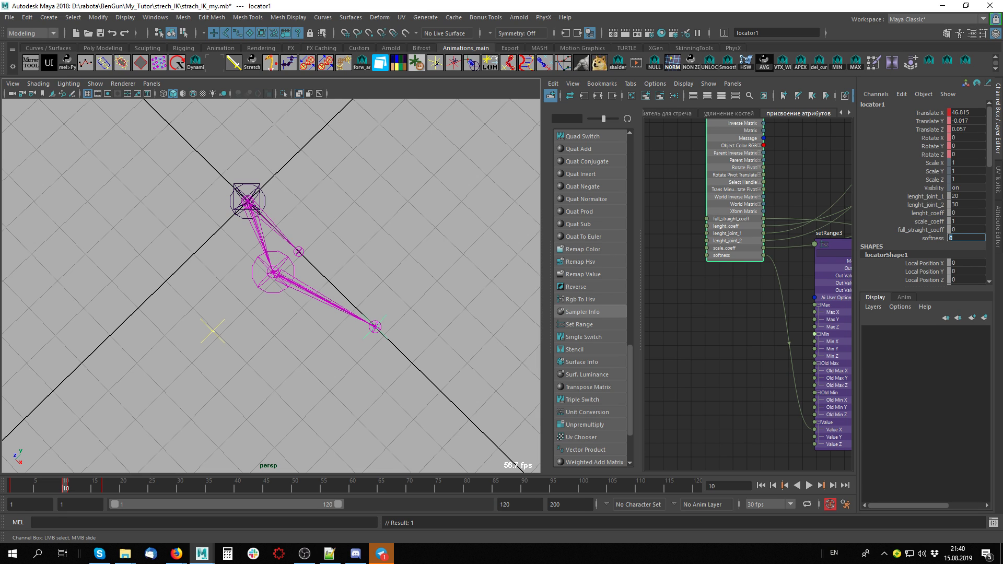
type("1")
key("Return")
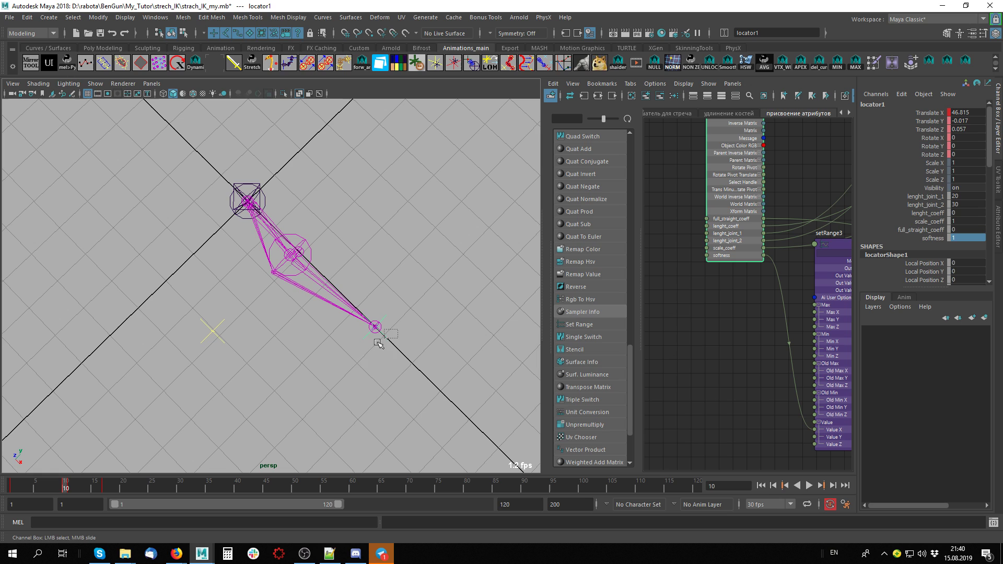
key("w")
left_click_drag(406, 355, 379, 321)
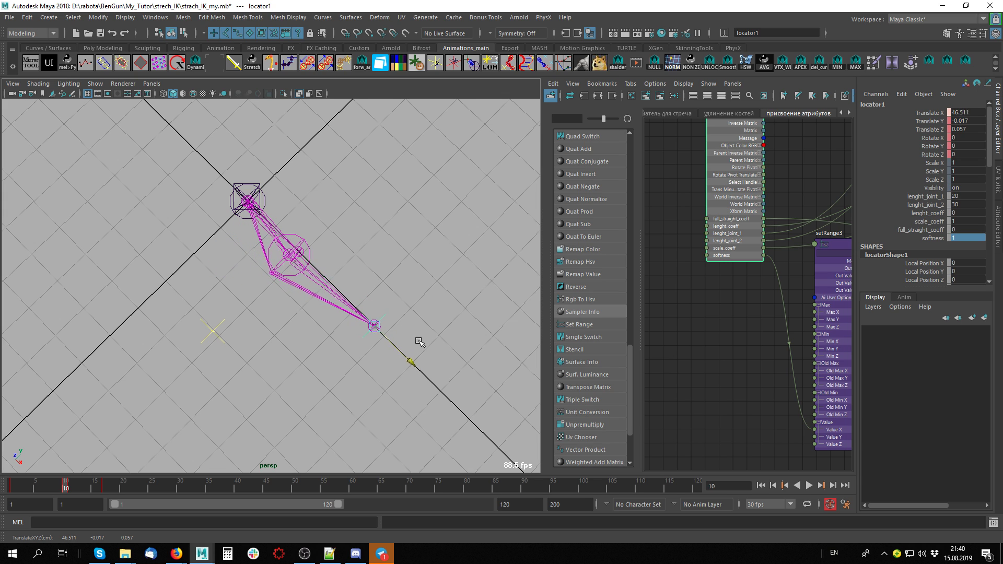
left_click_drag(424, 330, 394, 347)
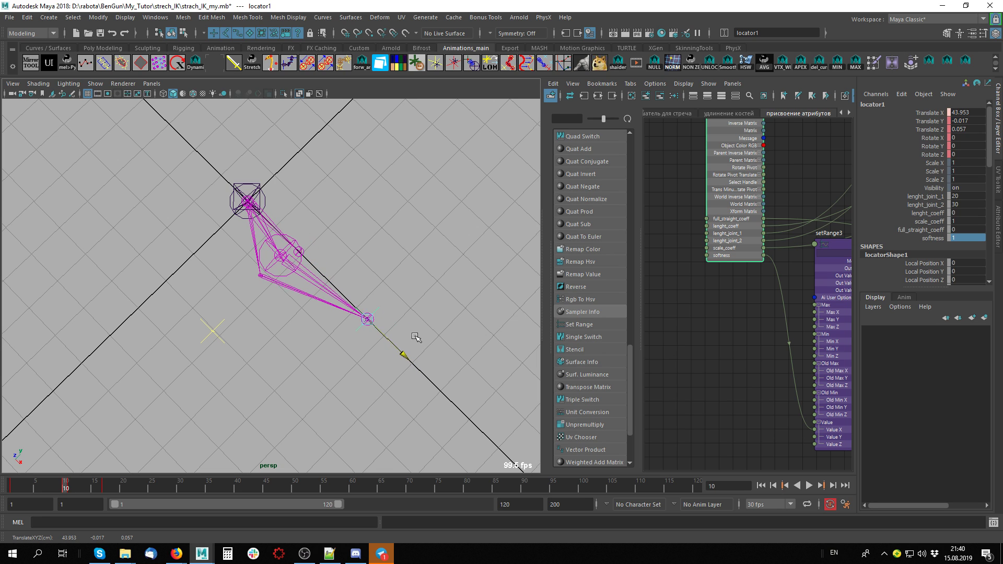
left_click_drag(416, 337, 420, 340)
Set locator1's softness to 0.3 and move locator1 along X to about 48.3 to check the milder damping.
double_click(957, 237)
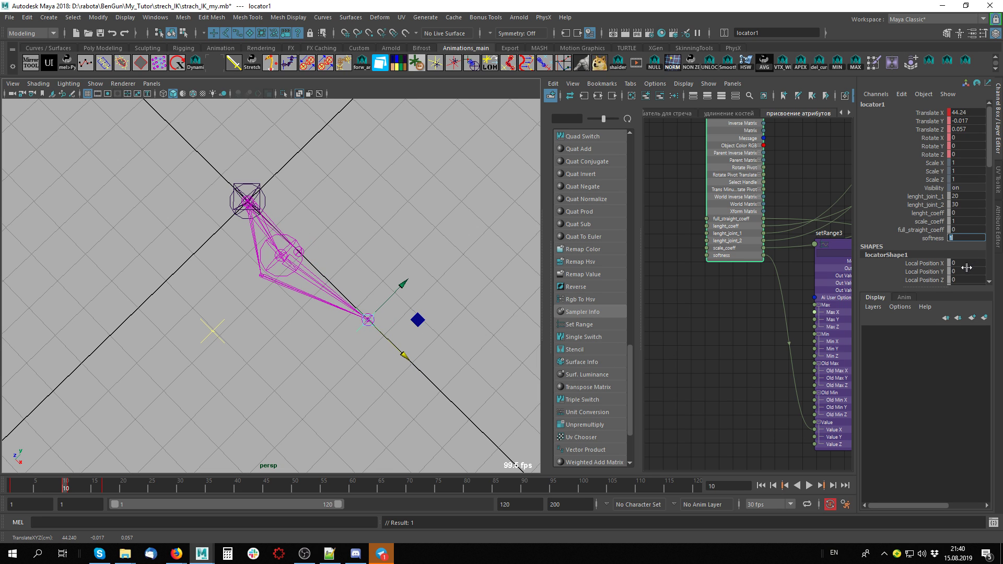
type("0.3")
key("Return")
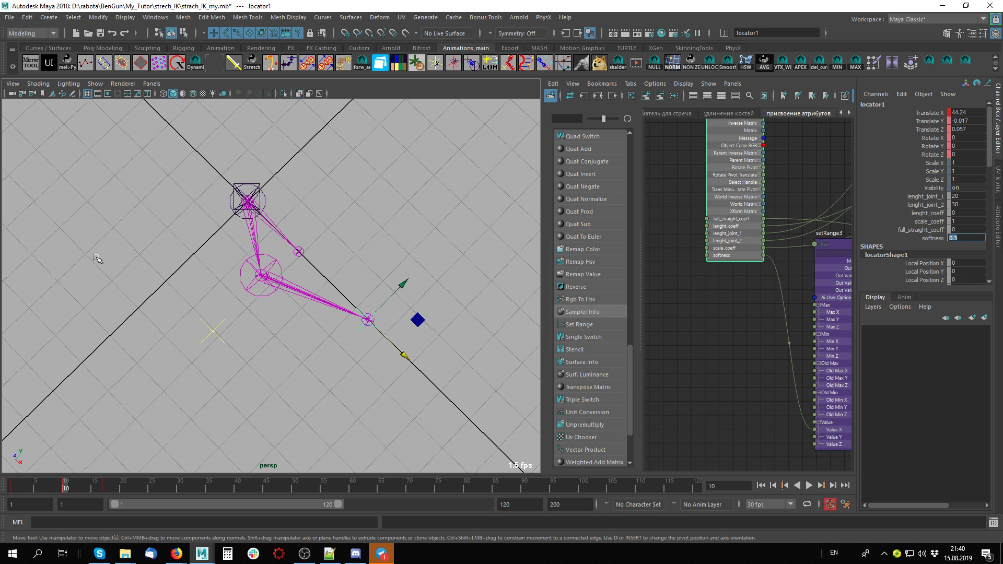
left_click_drag(393, 345, 380, 325)
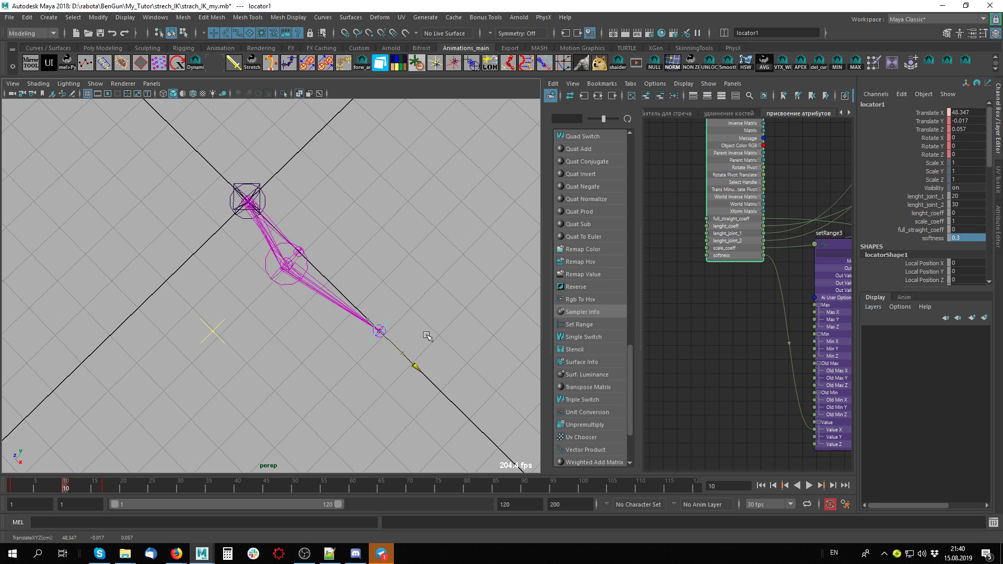
Move locator1 along X to about 48 and set its softness to 1.
middle_click_drag(428, 347, 437, 321)
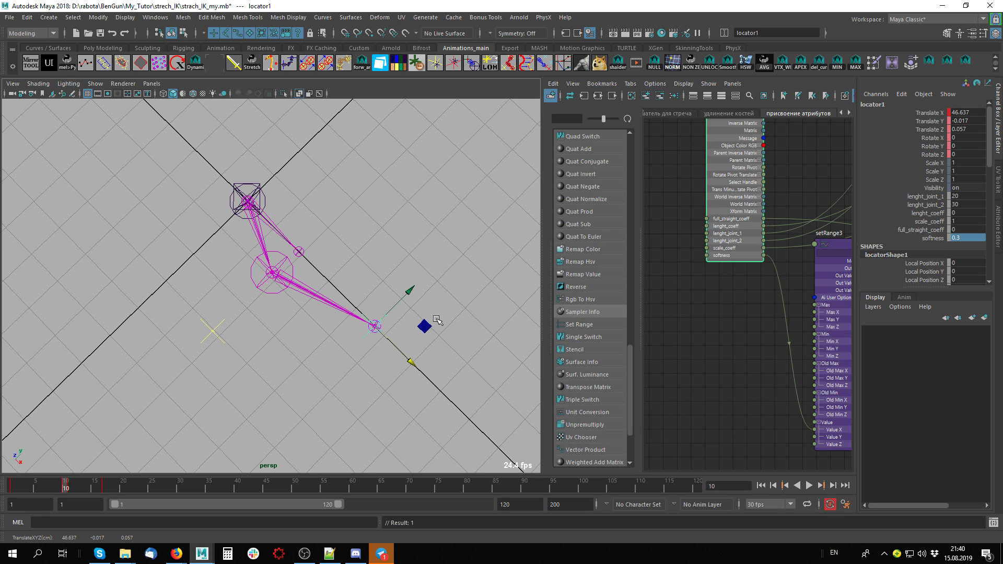
left_click(965, 239)
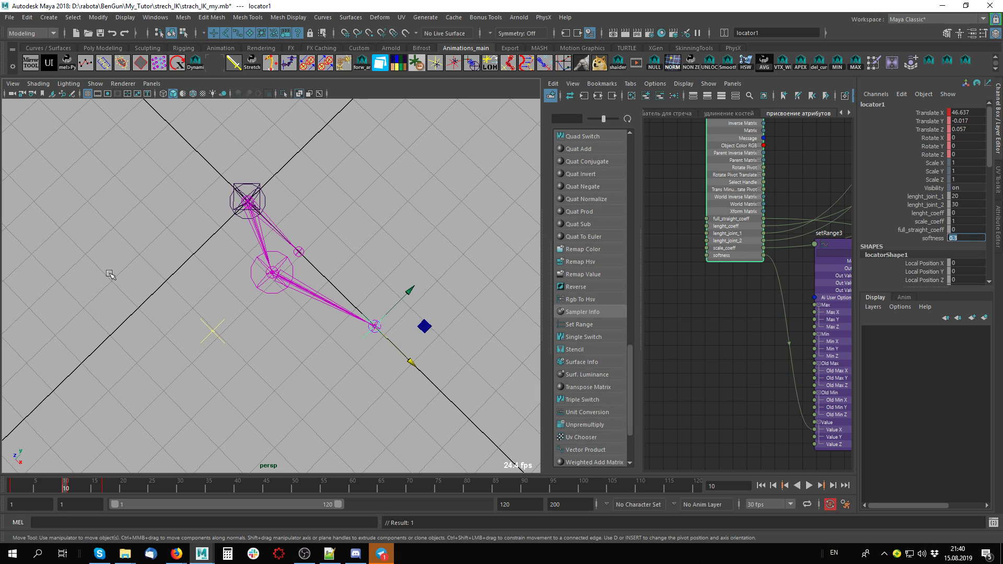
left_click_drag(405, 353, 409, 357)
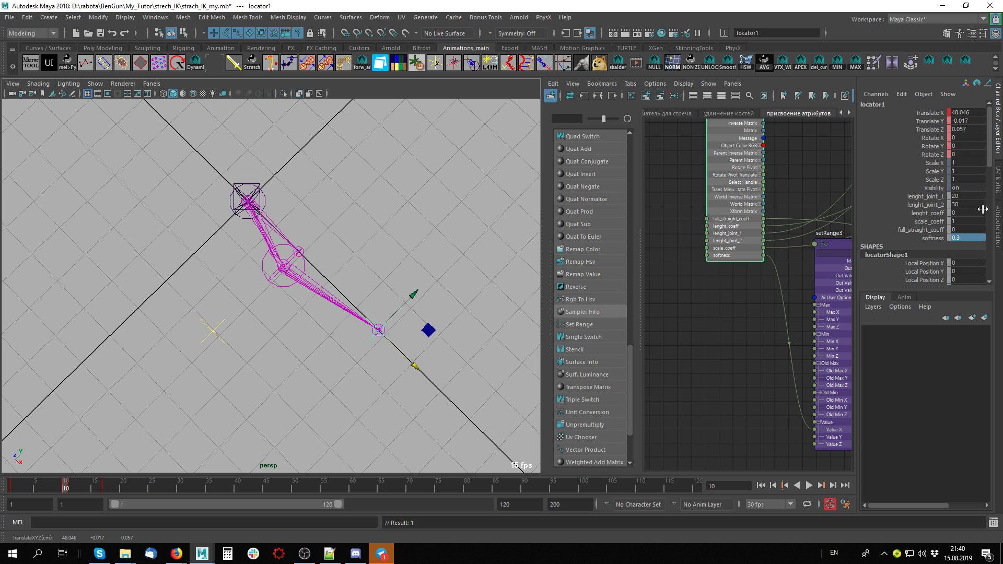
left_click(968, 239)
type("1")
key("Return")
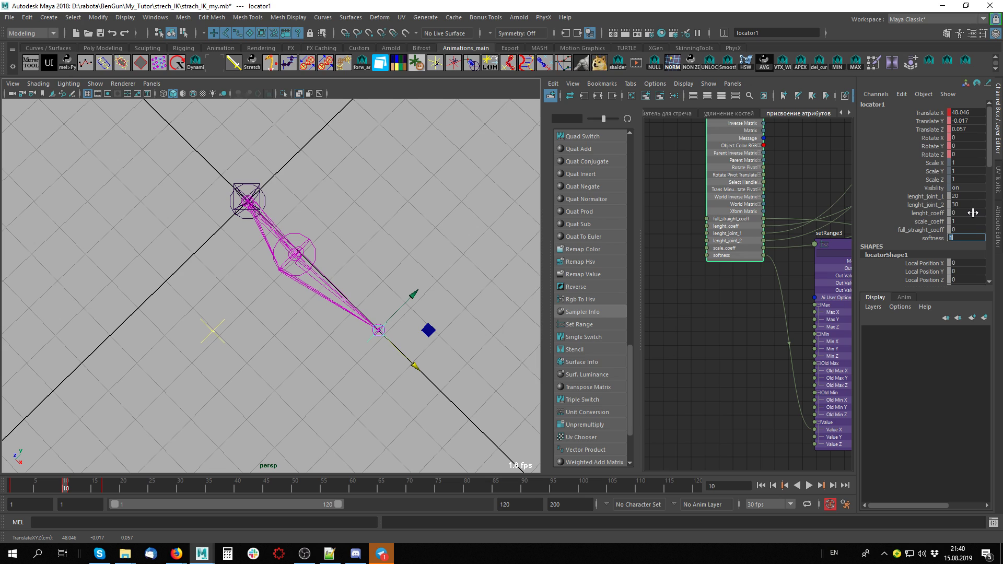
Set locator1's lenght_coeff to 1 and move it along X to about 42.6.
left_click(971, 213)
type("1")
key("Return")
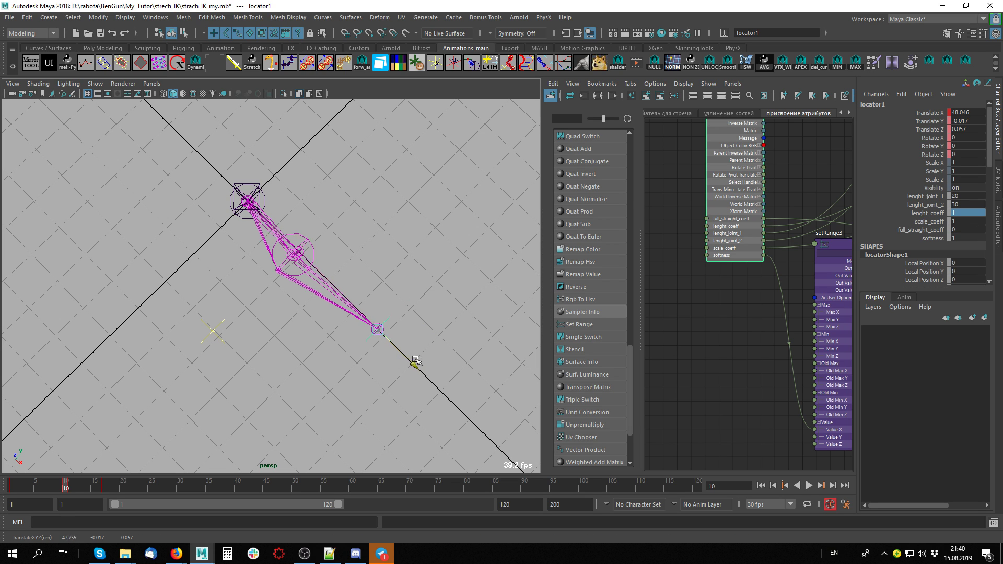
left_click_drag(415, 365, 417, 333)
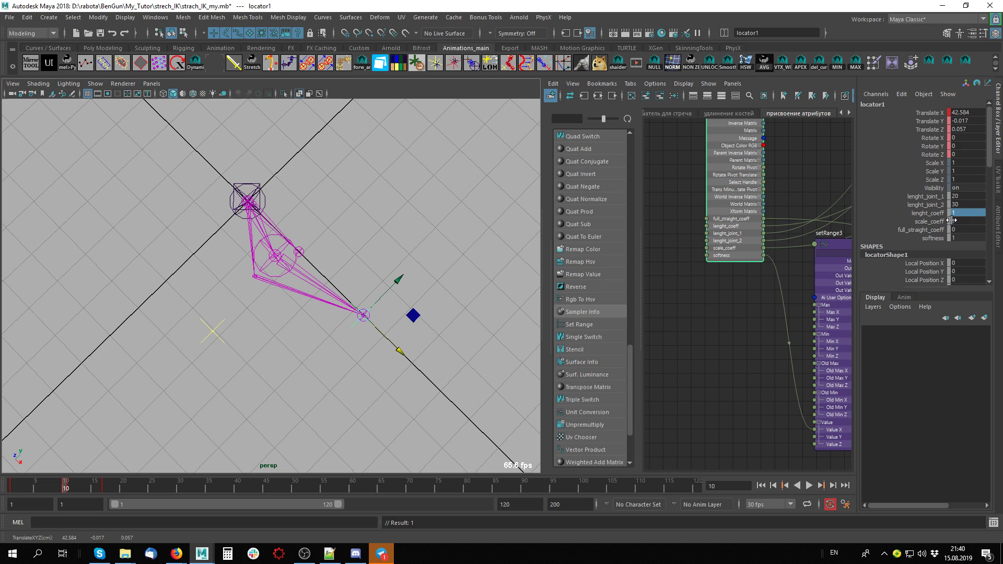
Set locator1's full_straight_coeff to 1 and move it along X to about 48.8.
double_click(978, 231)
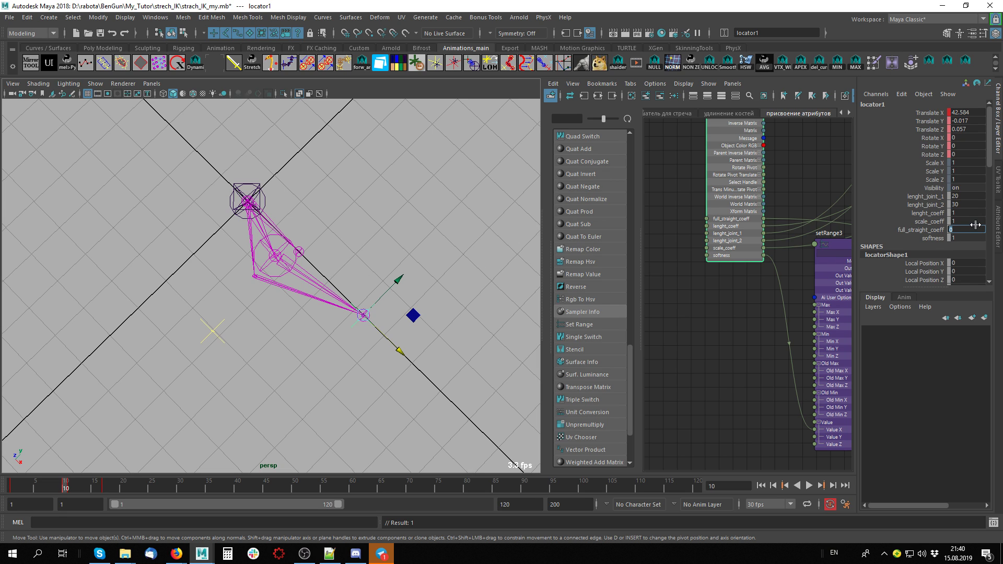
type("1")
key("Return")
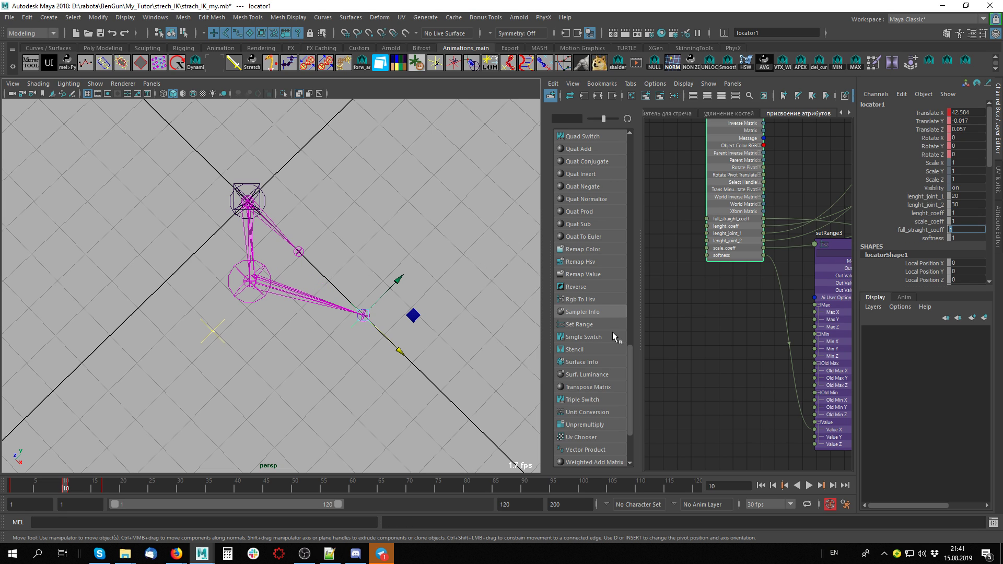
left_click_drag(400, 350, 421, 362)
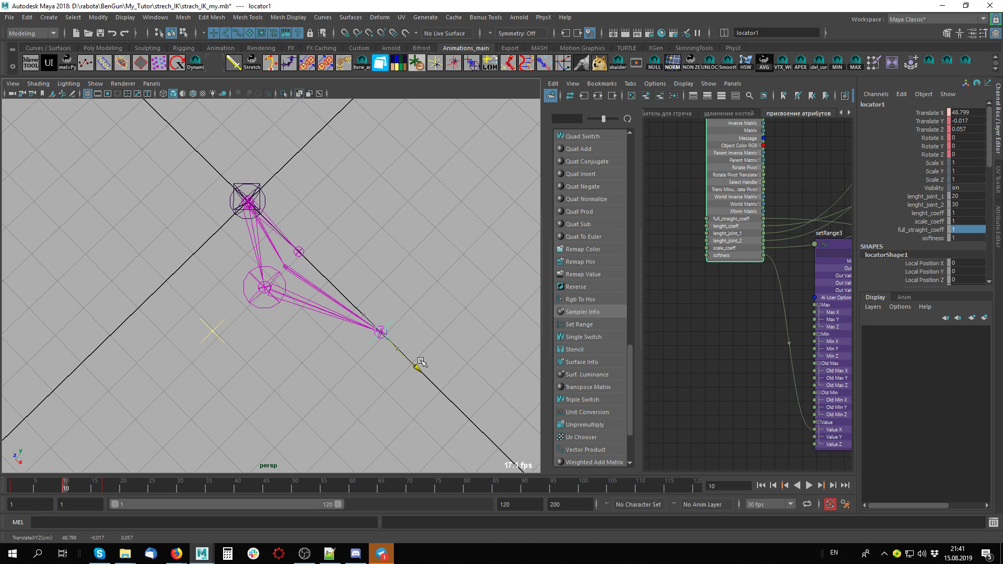
Turn off the visibility of joint1 and joint6 to hide the helper chains.
left_click(332, 231)
left_click(276, 242)
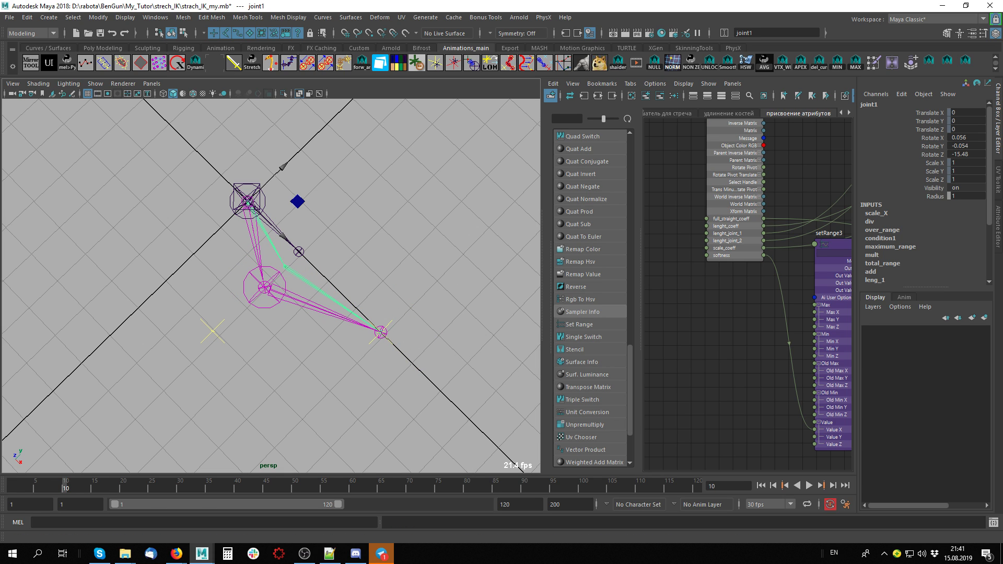
left_click(961, 187)
left_click(298, 252)
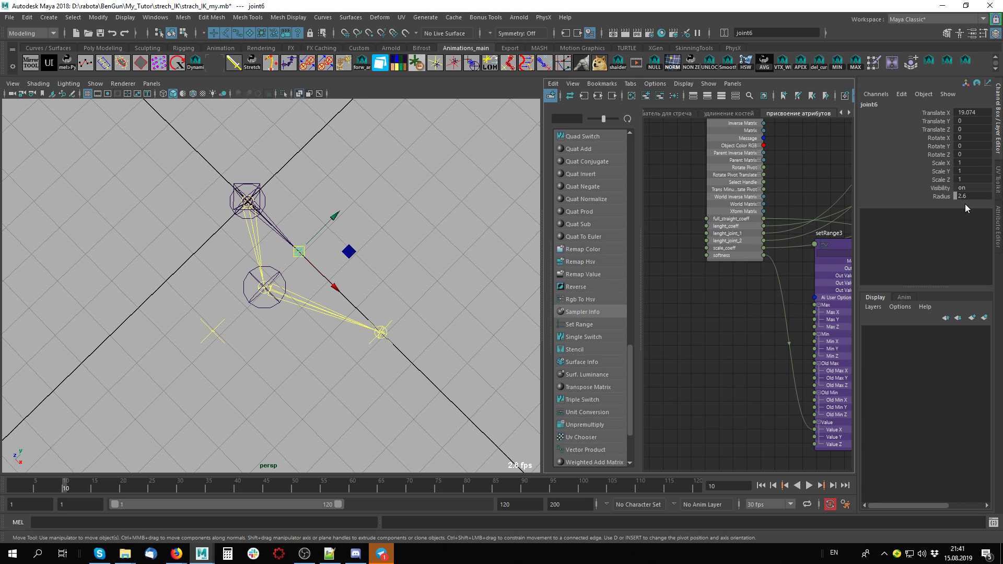
left_click(971, 188)
Set joint5's draw style to None and bring back the channel values view.
left_click(267, 220)
key("ctrl+a")
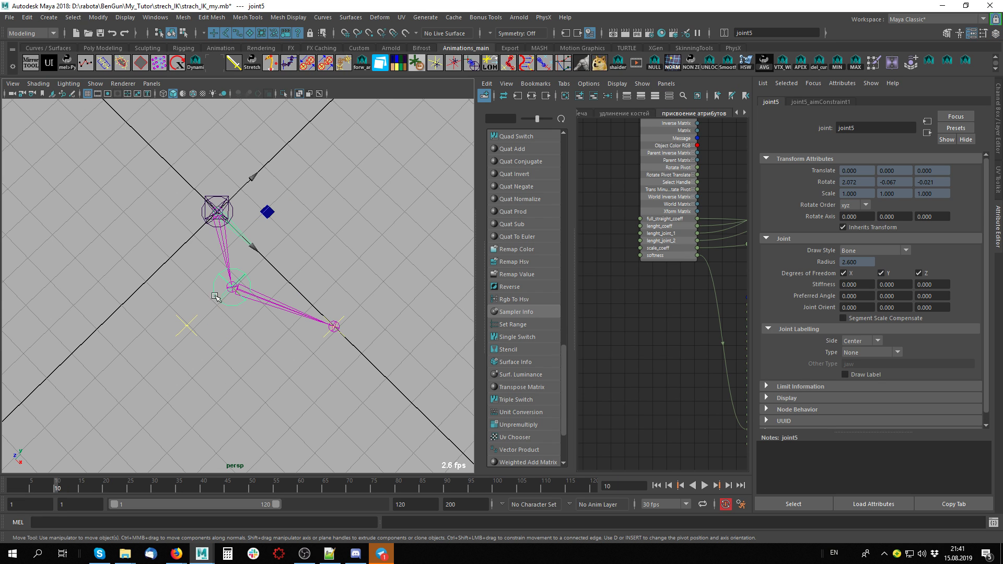
left_click(863, 252)
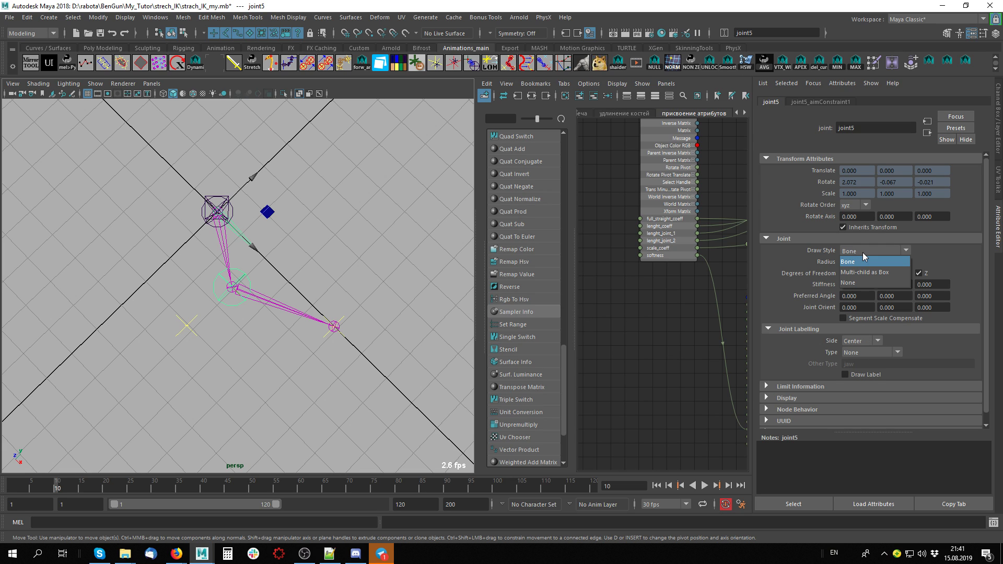
left_click(858, 283)
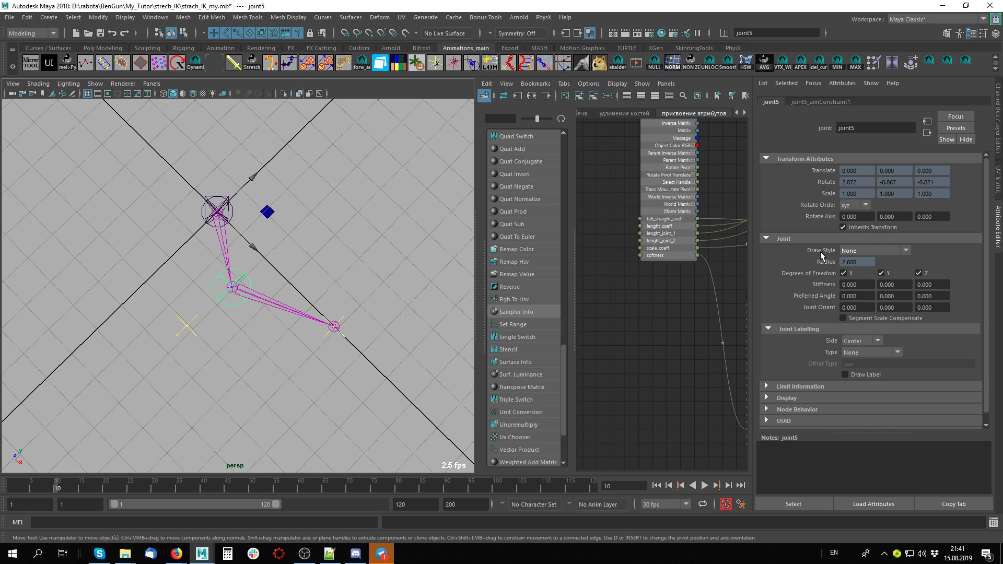
left_click(297, 261)
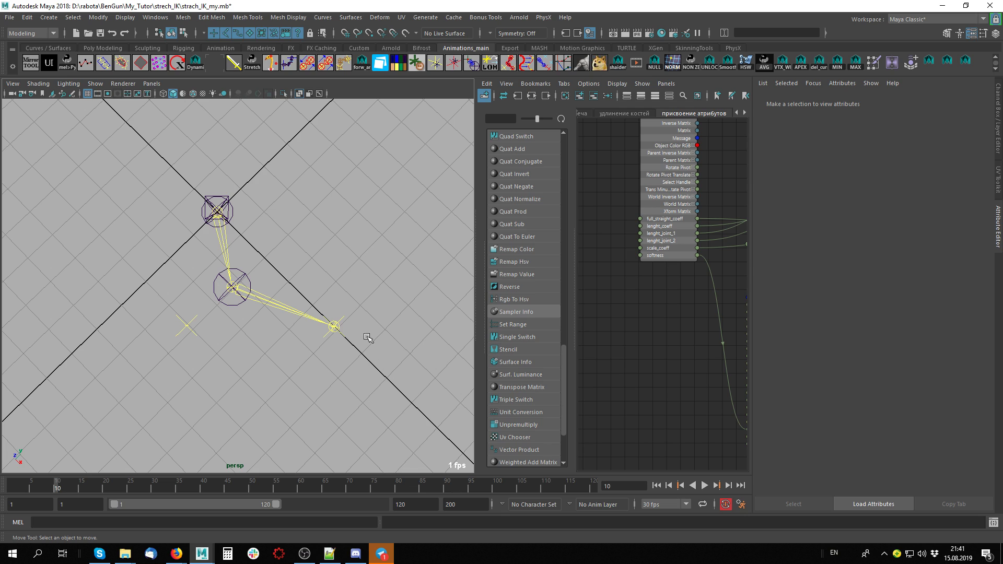
key("ctrl+a")
Stretch the final chain by moving locator1 along X to about 70.7.
left_click_drag(409, 293, 552, 336, "alt")
left_click(403, 286)
left_click_drag(360, 242, 368, 307, "alt")
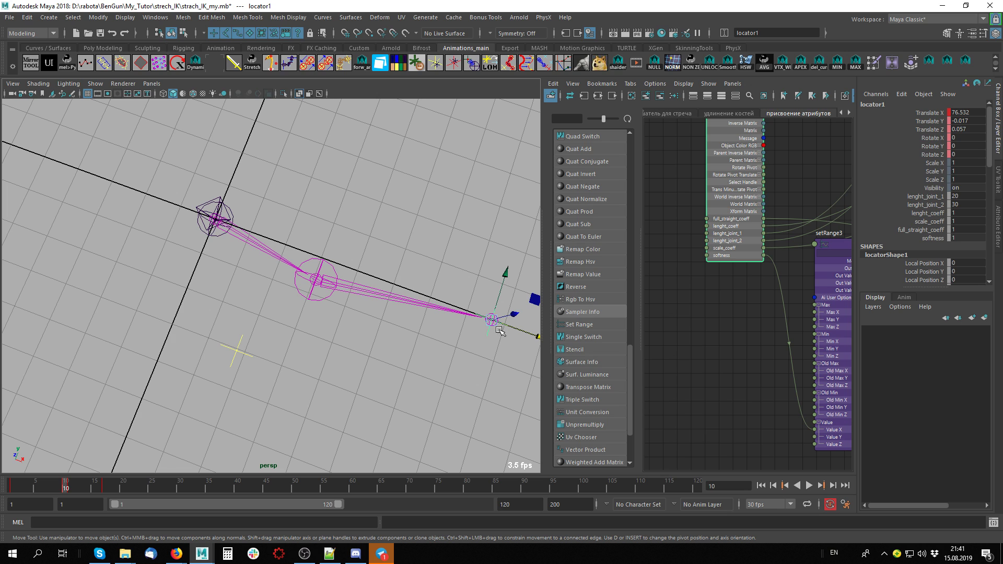
left_click_drag(499, 330, 472, 313)
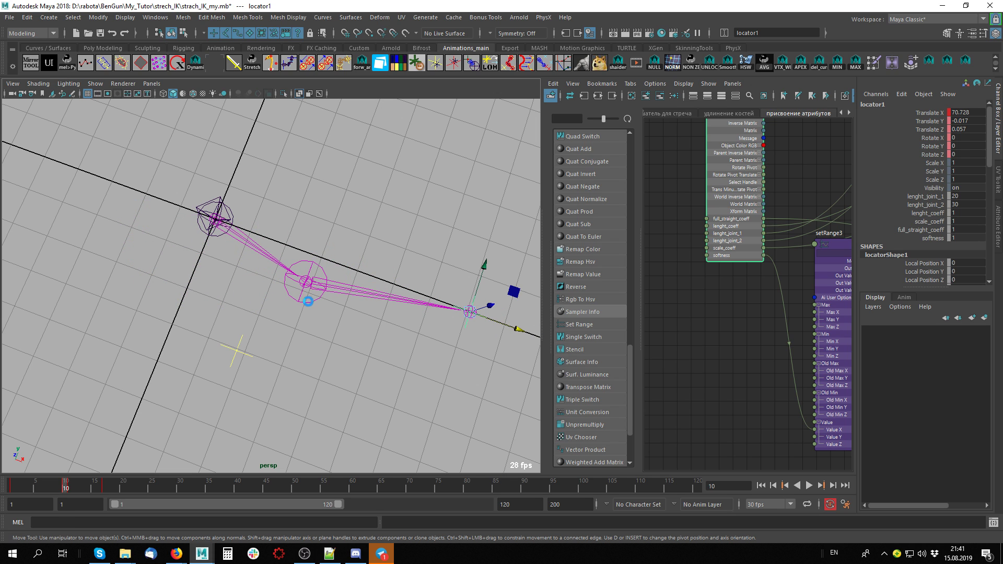
Move the knee control kolenka along Y to about -8 and shift locator1 along X to test the offset.
left_click(308, 301)
left_click_drag(324, 236, 320, 263)
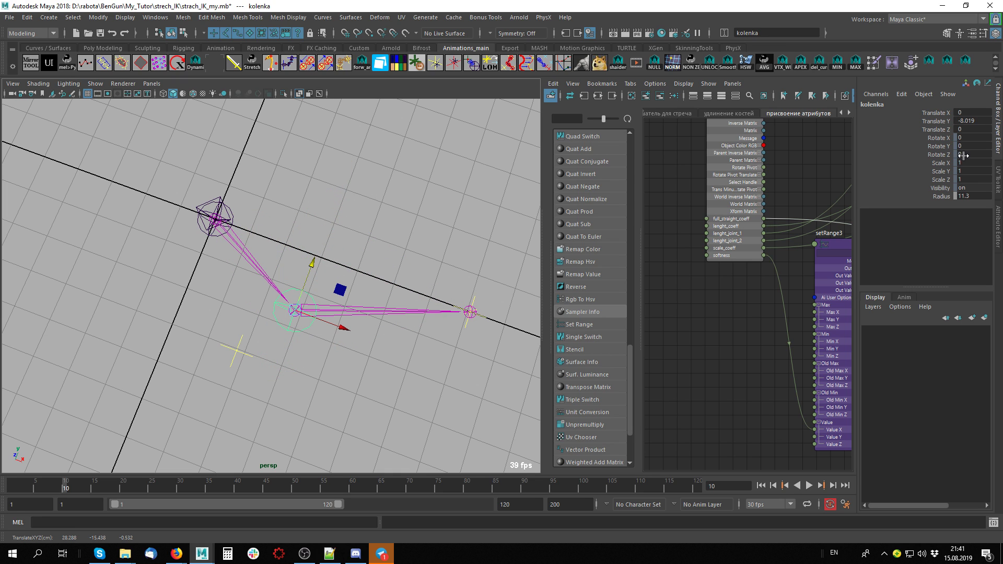
left_click(297, 330)
left_click(295, 330)
left_click(472, 310)
mouse_move(475, 309)
left_mouse_down()
mouse_move(343, 251)
mouse_move(338, 259)
mouse_move(490, 316)
left_mouse_up()
Reset kolenka's Translate X, Y and Z to 0 and move locator1 along X to about 48.3.
left_click(283, 314)
left_click_drag(969, 111, 977, 126)
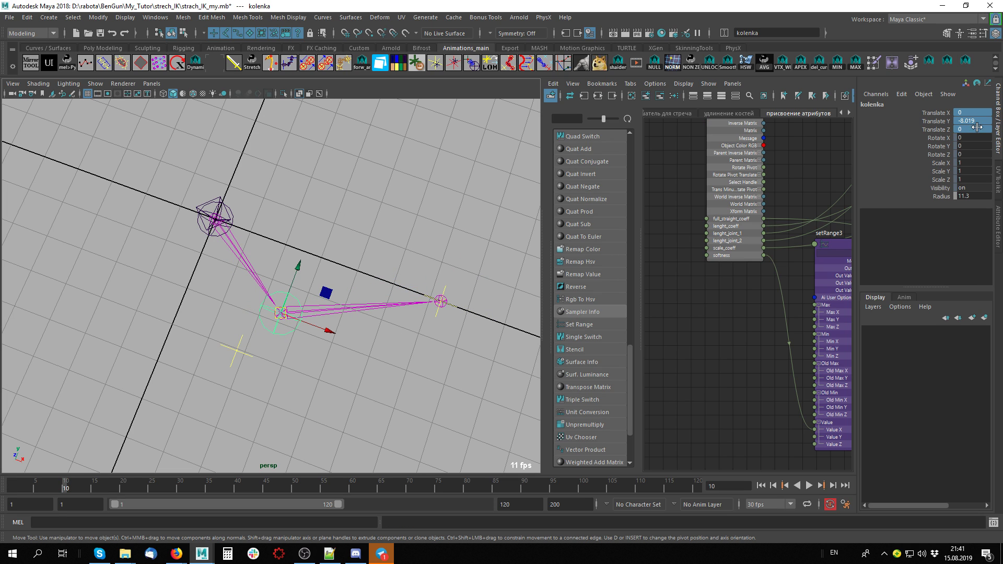
type("0")
key("Return")
mouse_move(416, 306)
left_mouse_down()
mouse_move(469, 349)
mouse_move(372, 264)
mouse_move(622, 384)
mouse_move(618, 395)
mouse_move(429, 306)
left_mouse_up()
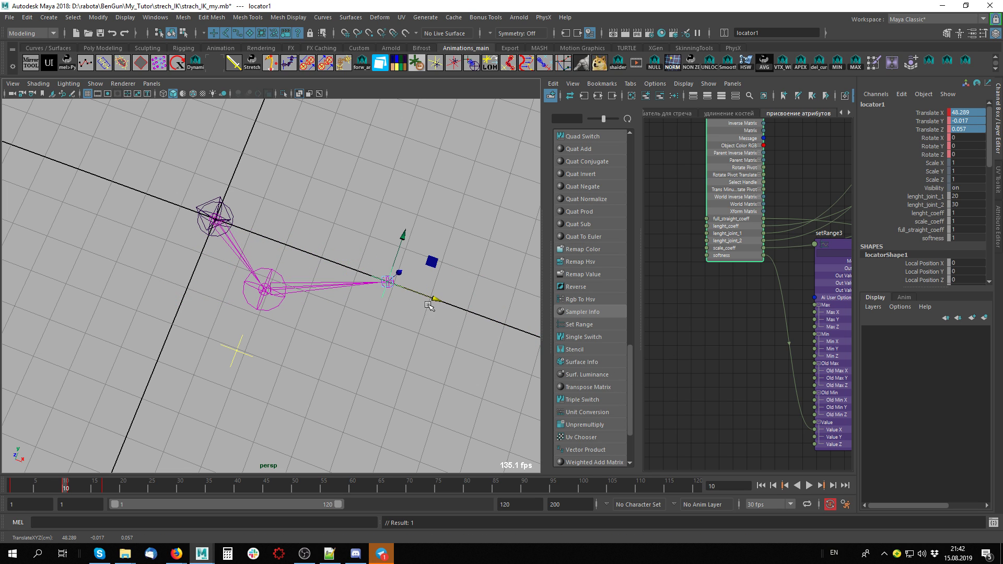
Test the stretch from another angle by moving locator1 along X to about 66.3.
right_click_drag(432, 341, 297, 309, "alt")
left_click_drag(297, 308, 288, 365, "alt")
left_click(475, 313)
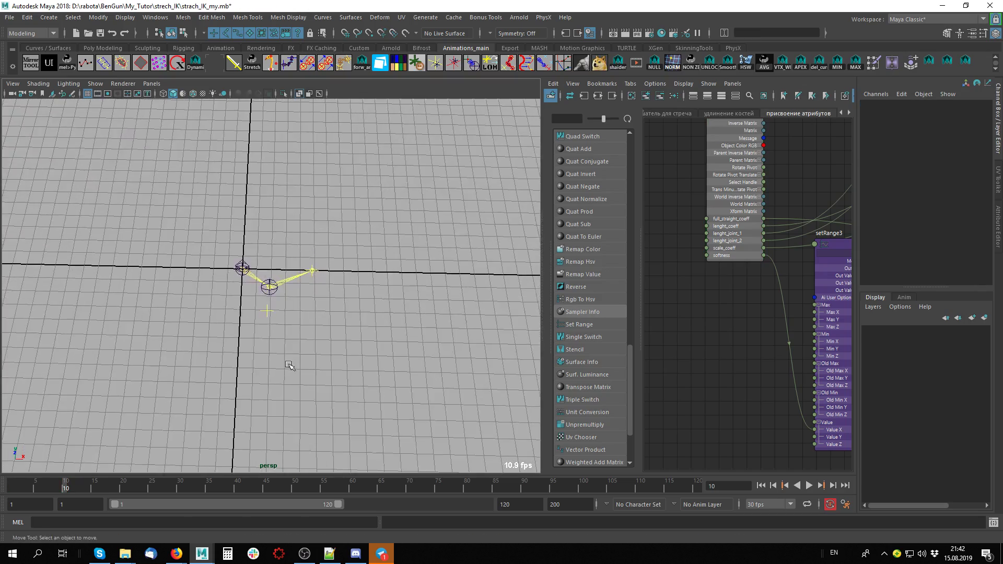
right_click_drag(289, 365, 500, 352, "alt")
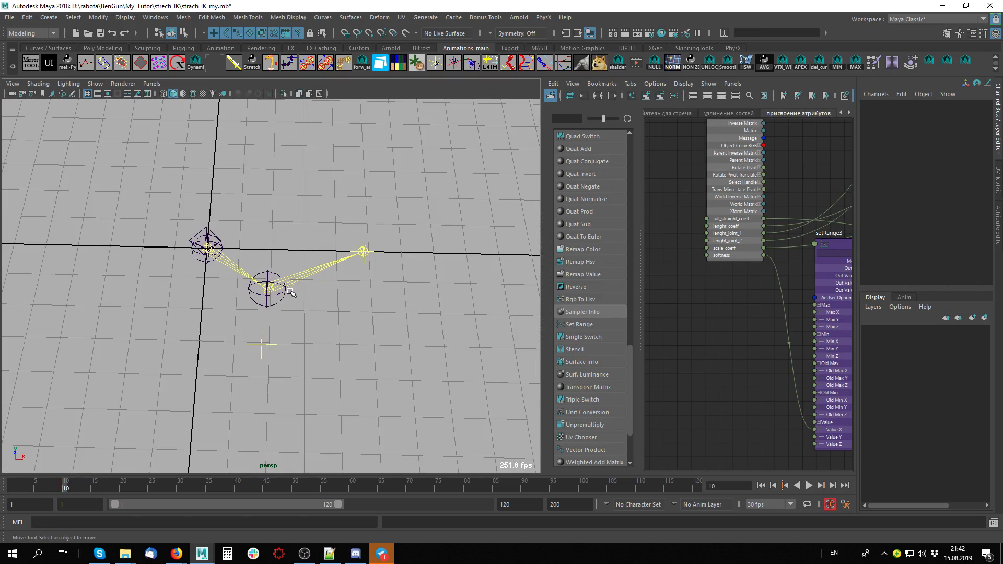
left_click(372, 253)
mouse_move(418, 257)
left_mouse_down()
mouse_move(377, 259)
mouse_move(438, 260)
left_mouse_up()
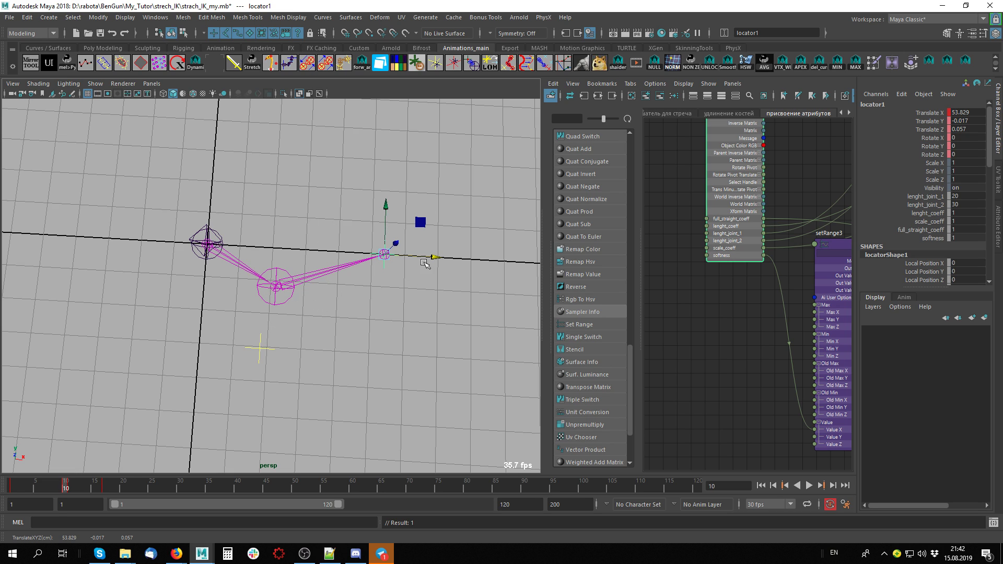
left_click_drag(435, 257, 475, 259)
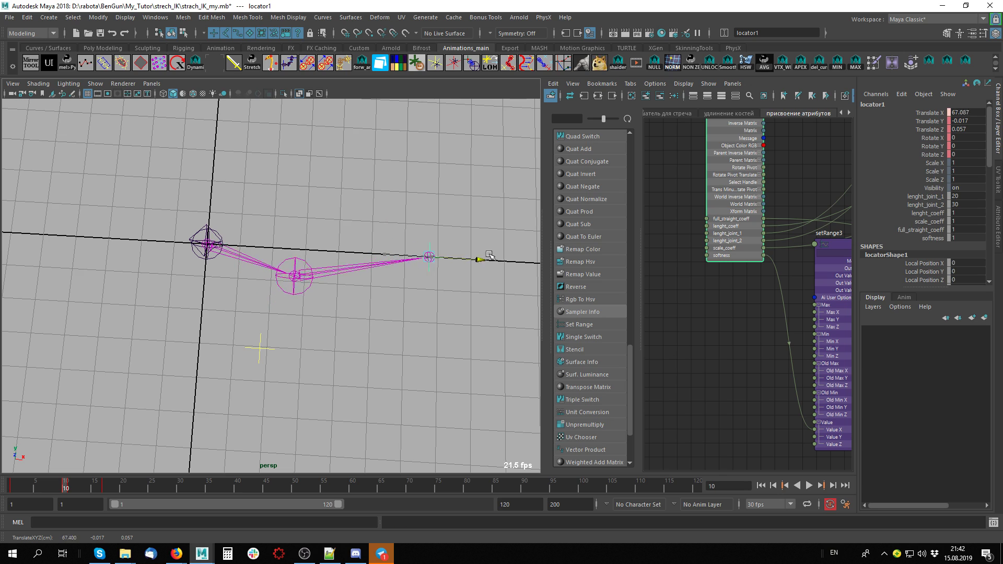
Inspect the channel values of fin_jnt1 and fin_jnt2, and move locator1 along X to about 62.5.
left_click(183, 248)
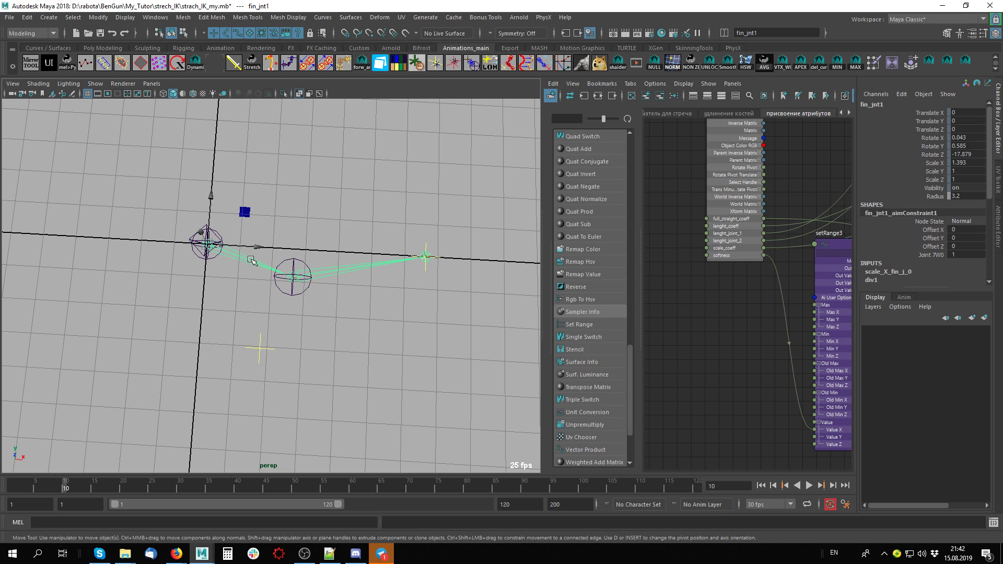
left_click(303, 283)
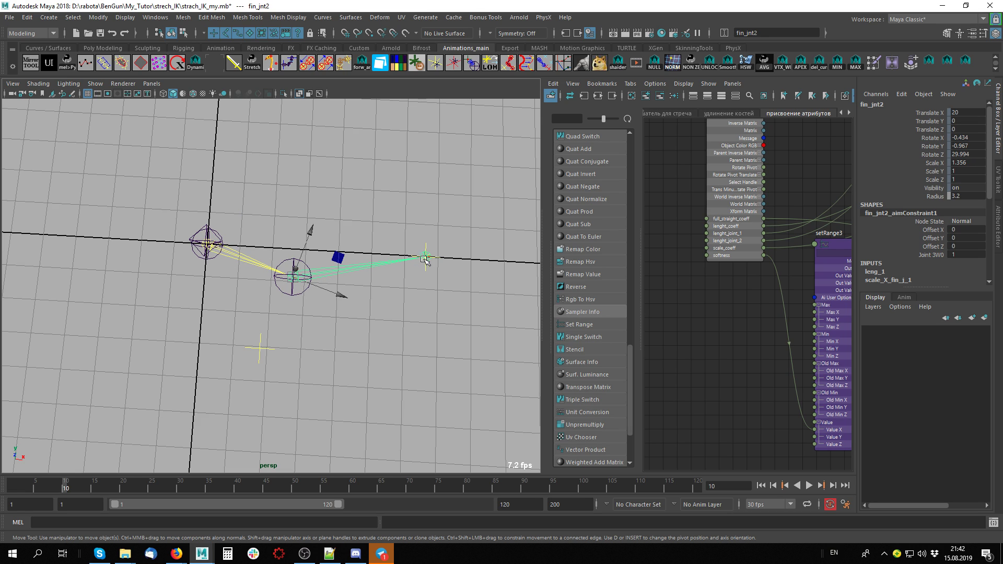
left_click(236, 255)
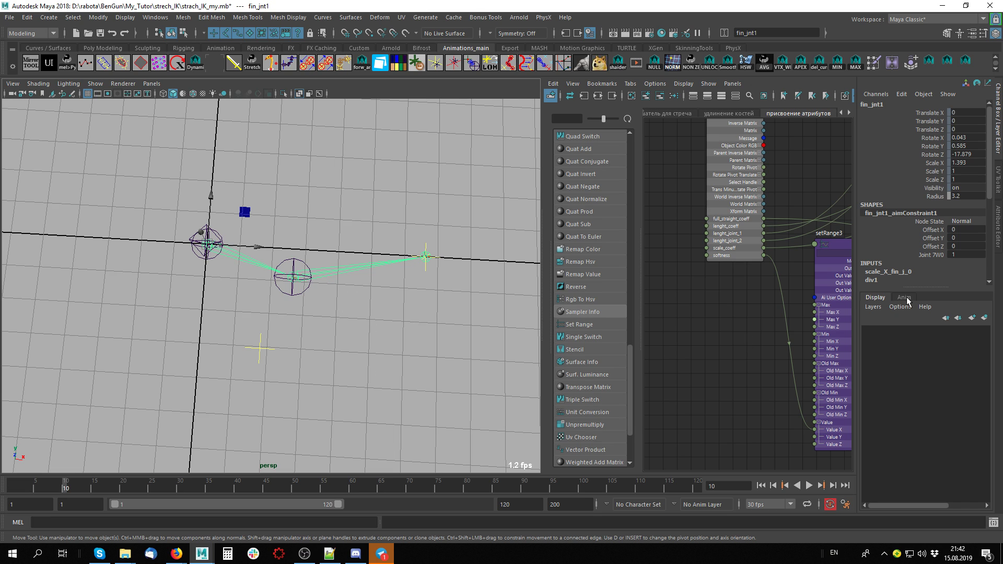
left_click(439, 256)
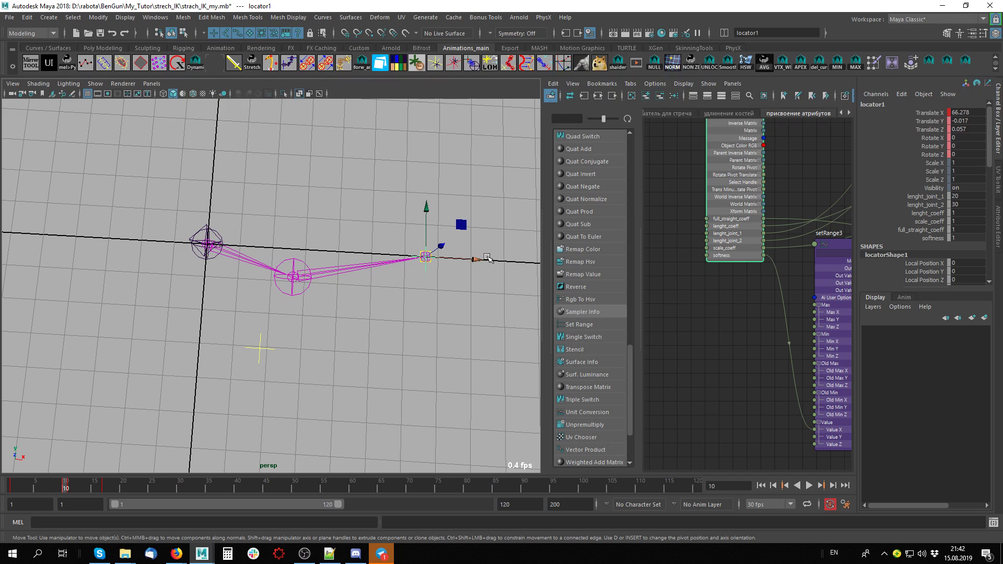
mouse_move(475, 260)
left_mouse_down()
mouse_move(538, 264)
mouse_move(305, 247)
mouse_move(459, 265)
left_mouse_up()
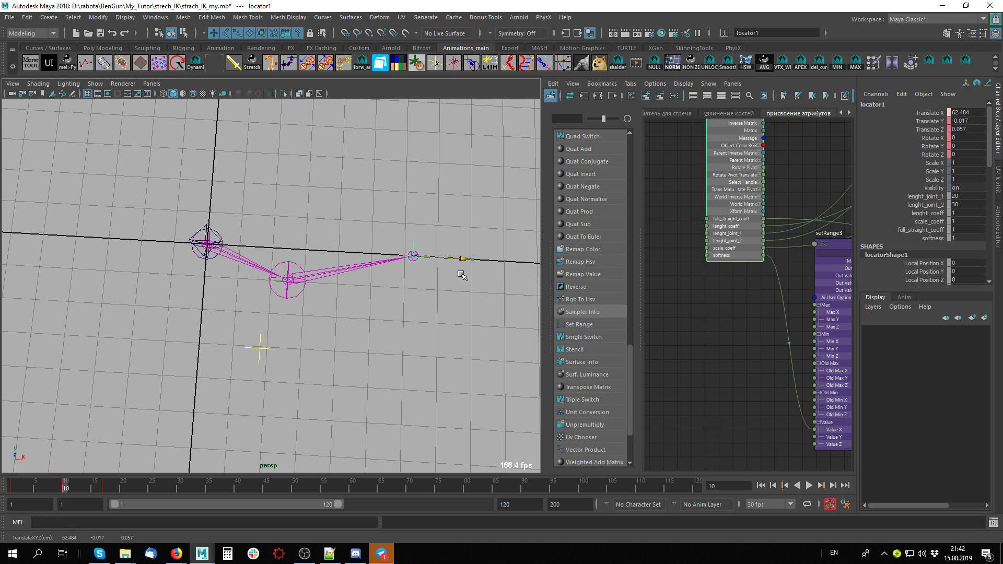
Scale base_IK_strech uniformly to about 2.2 to test the rig's global scaling.
left_click(214, 262)
key("r")
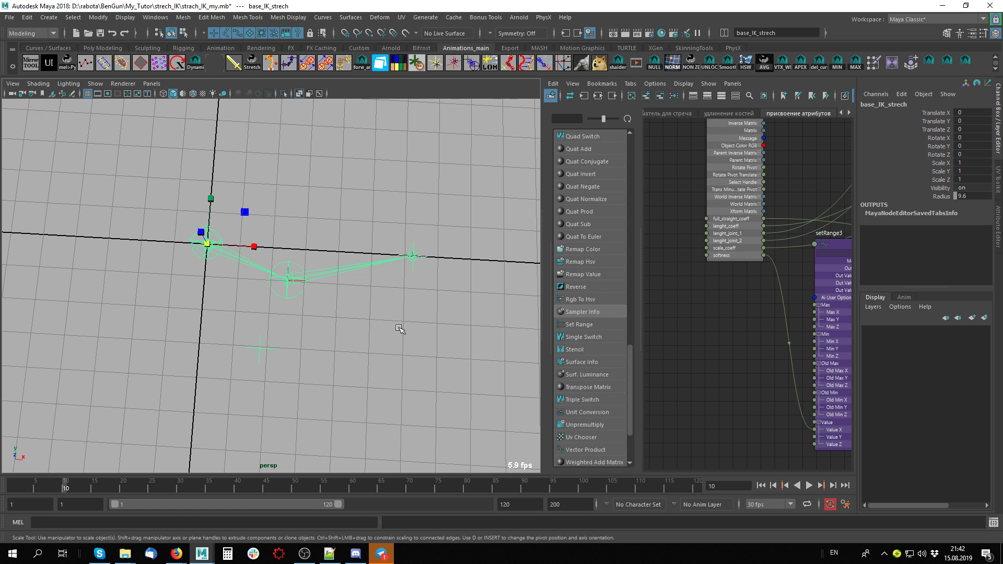
middle_click_drag(399, 329, 524, 332)
right_click_drag(488, 320, 346, 302, "alt")
middle_click_drag(443, 374, 517, 365)
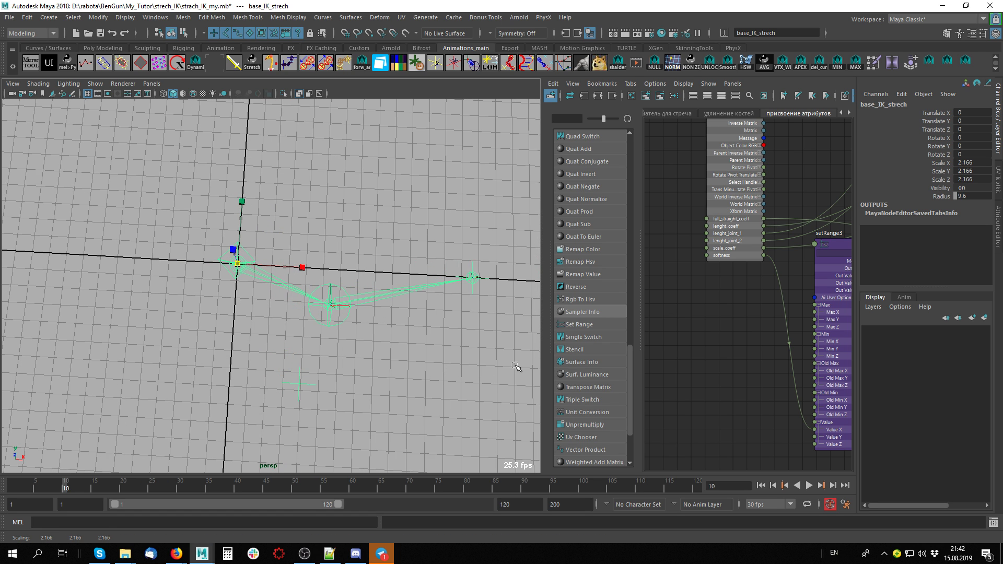
Move locator1 along X to about 37.2 to check the bend of the enlarged rig.
left_click(474, 277)
key("w")
left_click_drag(517, 279, 442, 293)
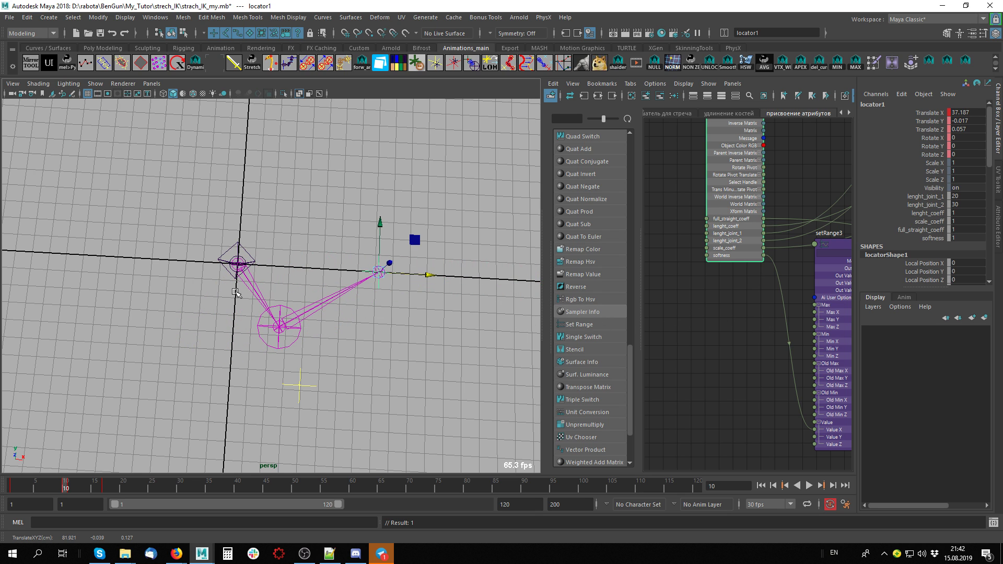
left_click_drag(246, 283, 260, 230, "alt")
left_click(277, 251)
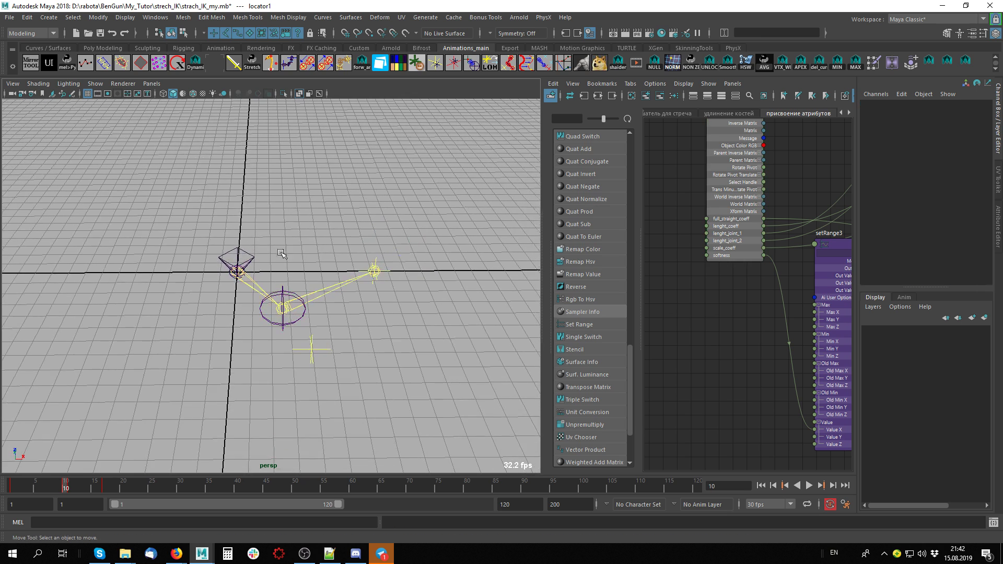
Set Scale X, Y and Z of base_IK_strech to 1.
left_click(231, 276)
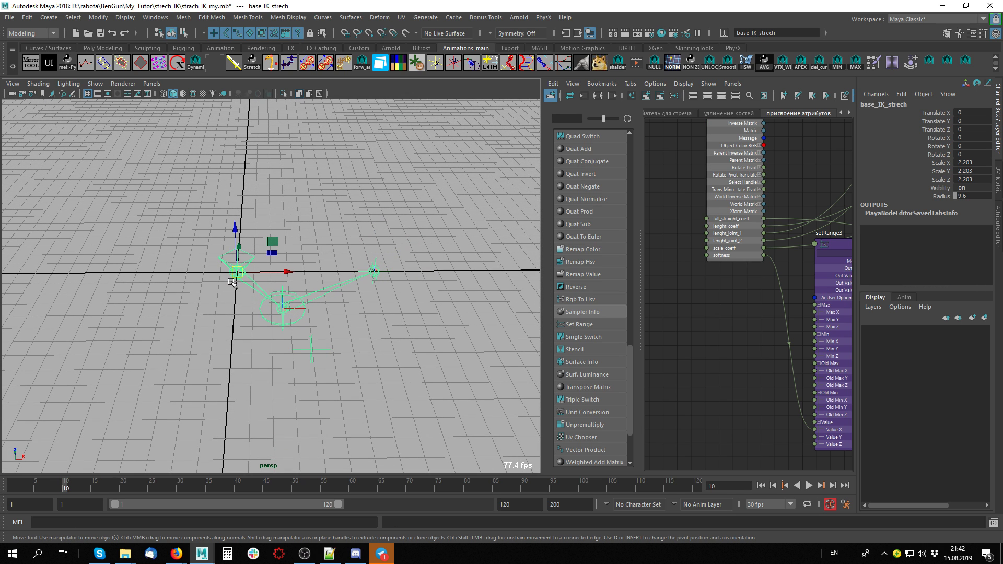
left_click(966, 195)
left_click_drag(973, 165, 977, 182)
type("1")
key("Return")
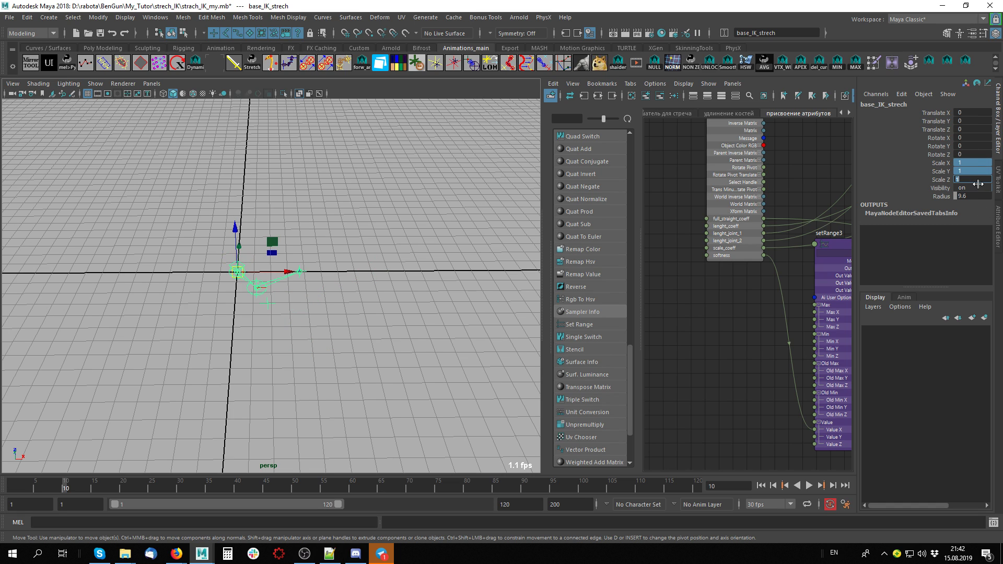
key("ctrl+a")
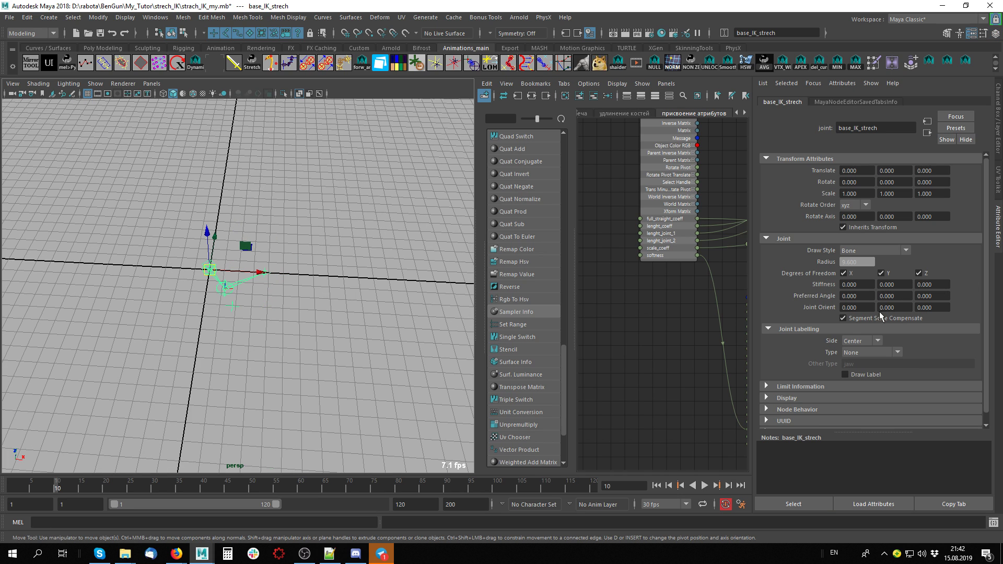
key("ctrl+a")
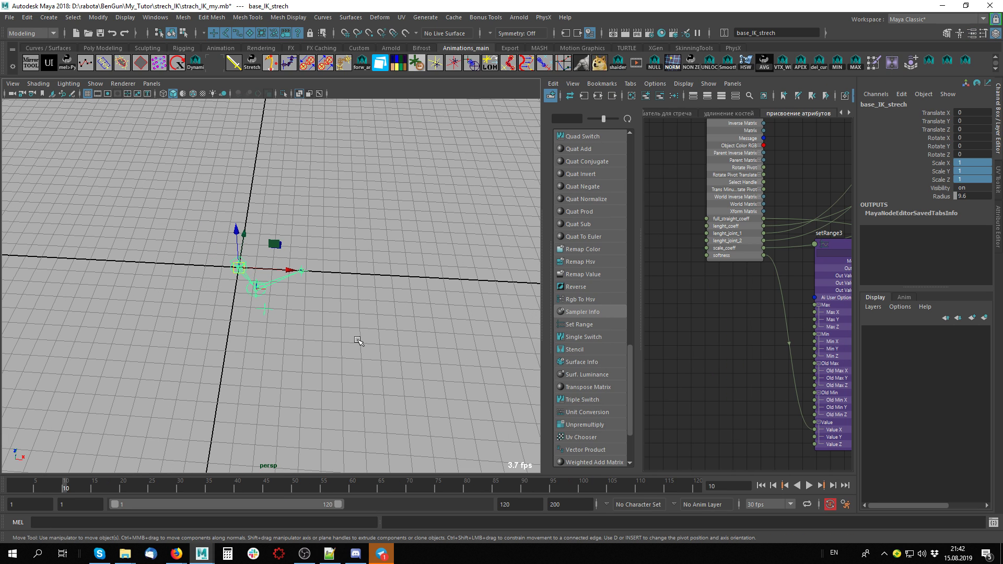
key("r")
left_click(397, 344)
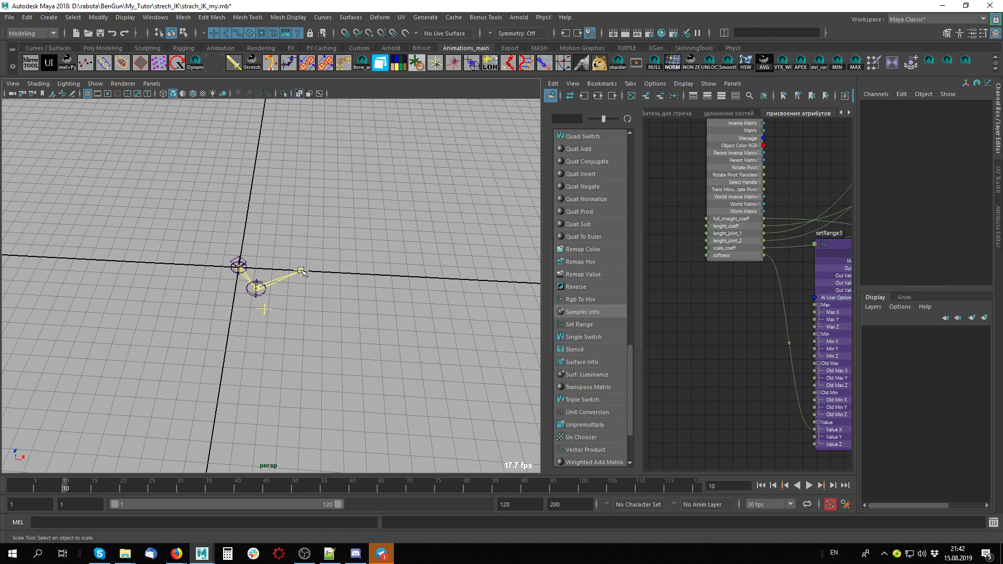
Move locator1 along X to about 68.6 to check how the chain straightens at its normal scale.
left_click(302, 271)
key("w")
mouse_move(343, 282)
left_mouse_down()
mouse_move(446, 289)
mouse_move(361, 283)
left_mouse_up()
left_click_drag(394, 234, 230, 399, "alt")
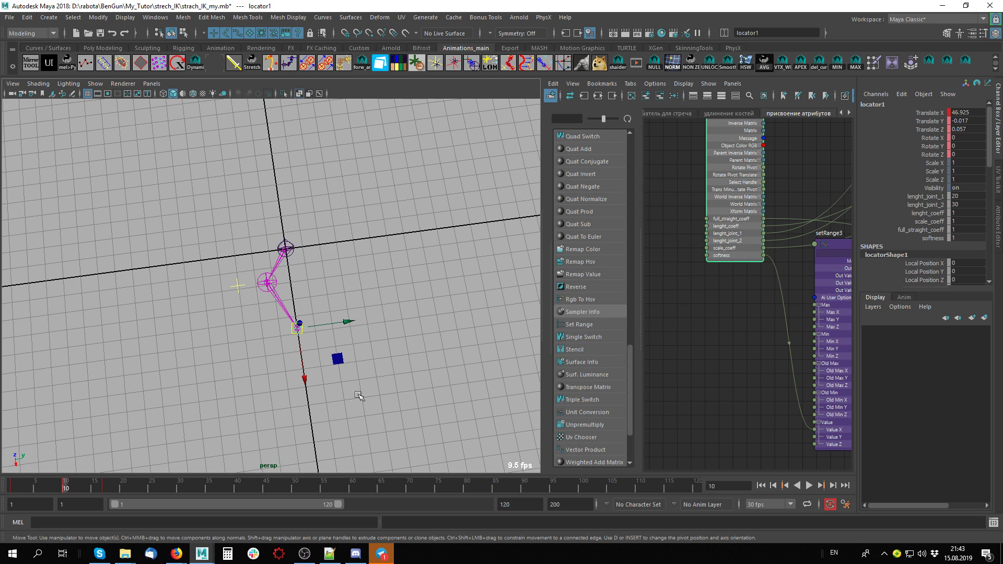
left_click_drag(305, 377, 360, 403)
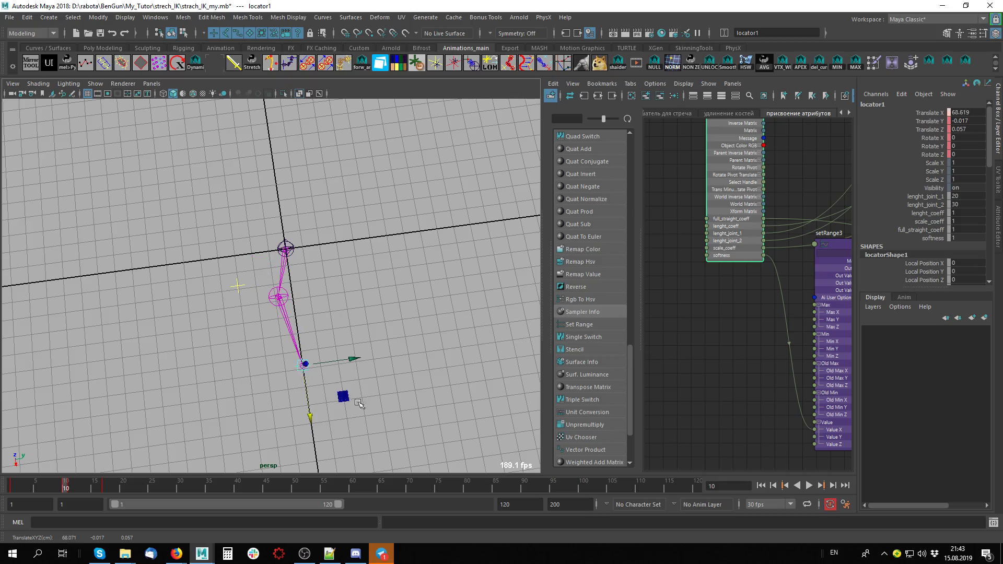
Set Translate Z of locator2, the knee direction locator, to 0.
left_click(239, 291)
left_click_drag(230, 366, 335, 287, "alt")
middle_click_drag(333, 370, 361, 387)
left_click_drag(361, 387, 280, 397, "alt")
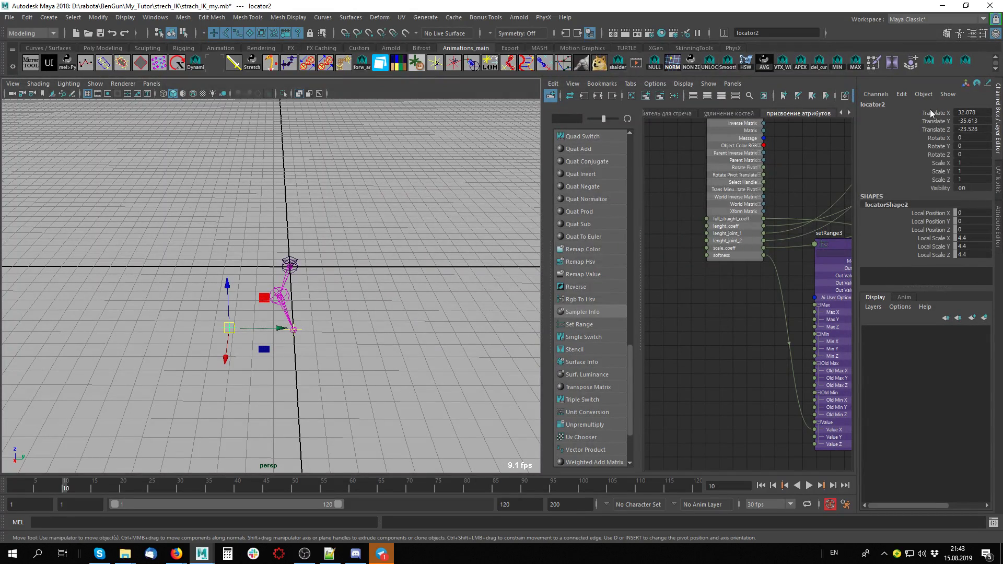
left_click(971, 129)
type("0")
key("Return")
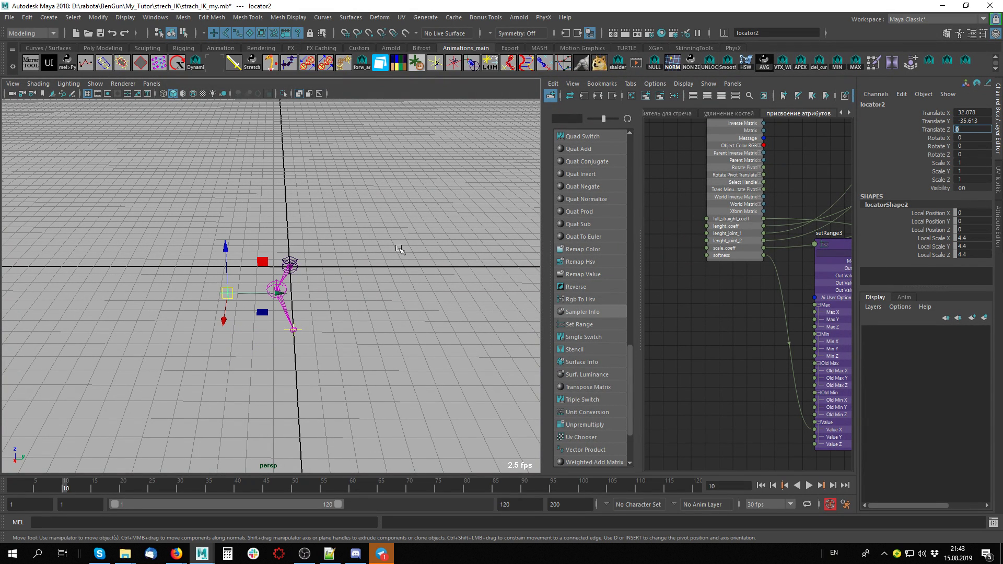
Clear the selection and save the scene under its current file name.
scroll(767, 301, "down", 2)
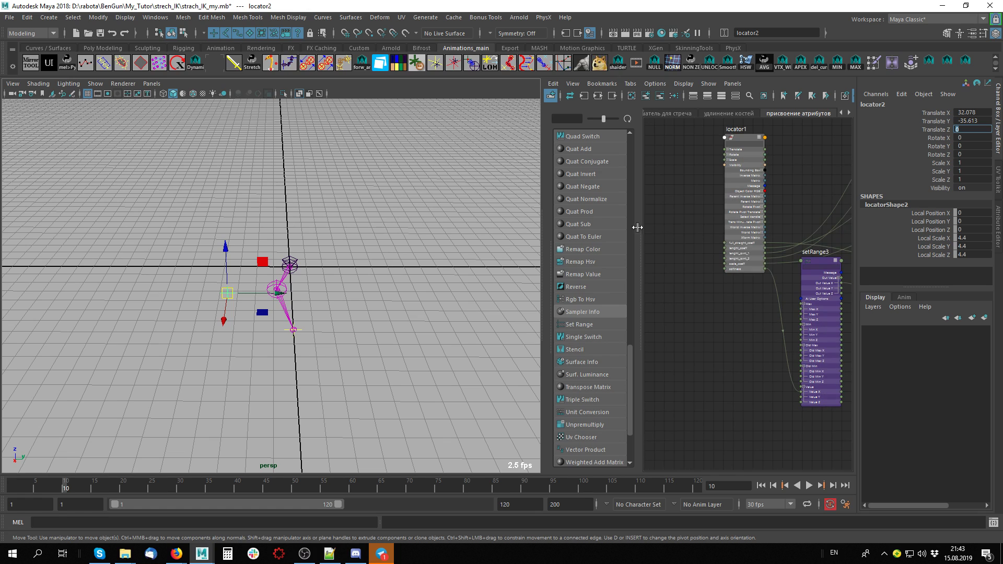
left_click(342, 259)
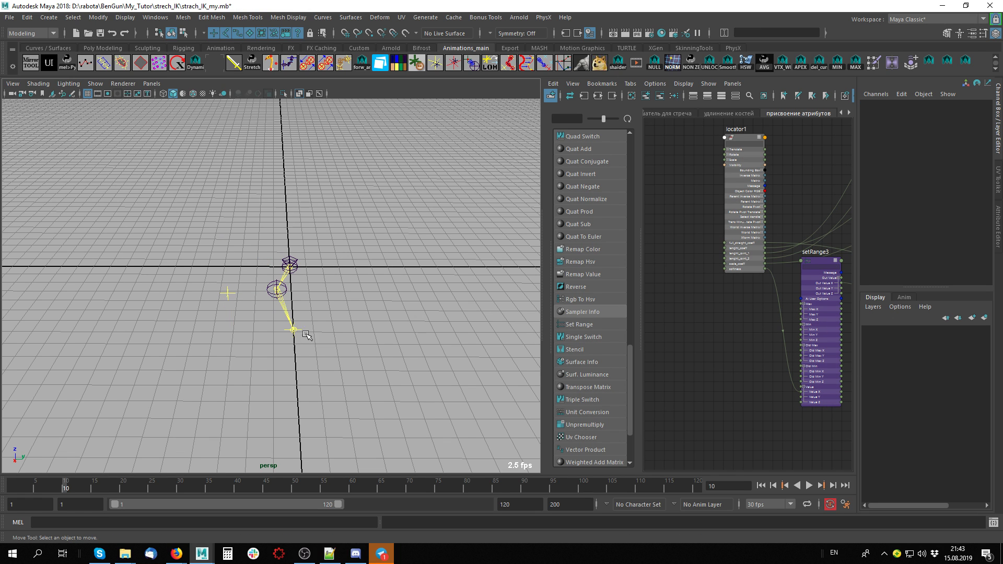
left_click_drag(306, 335, 454, 365, "alt")
key("ctrl+s")
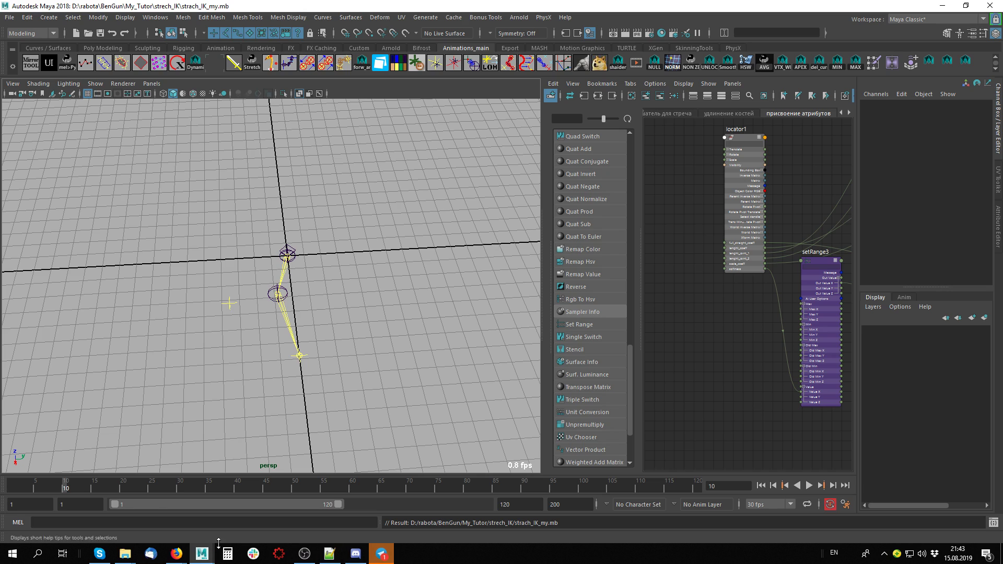